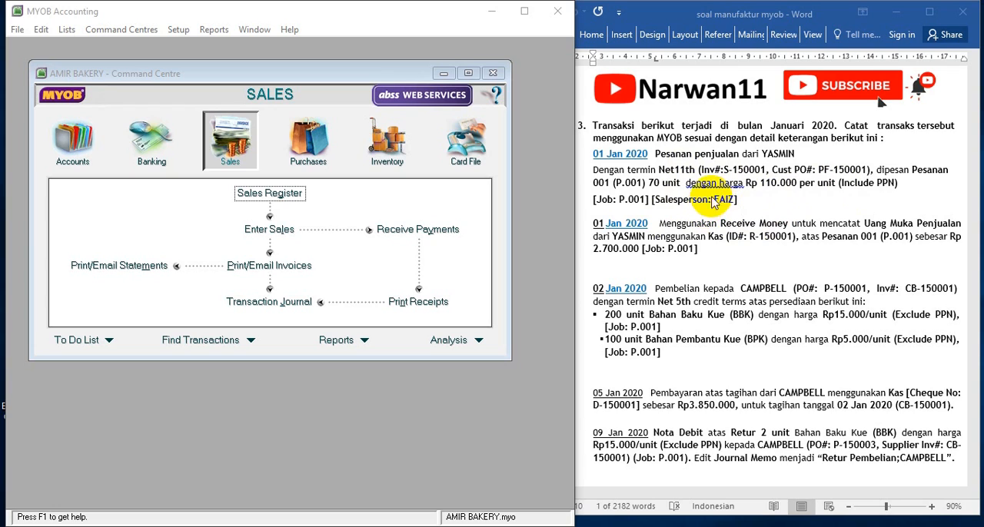
# Start a new sales entry and set its type to ORDER
pyautogui.click(248, 157)
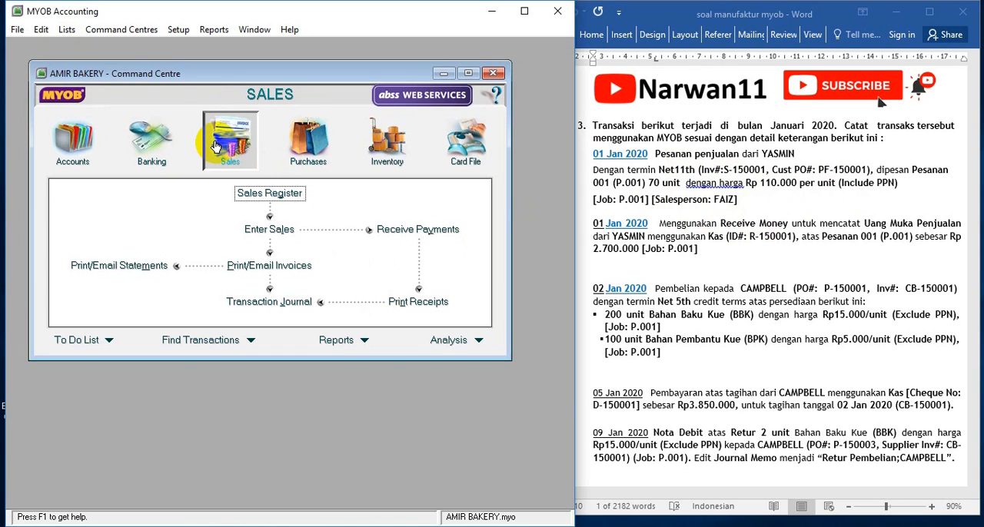
pyautogui.click(269, 229)
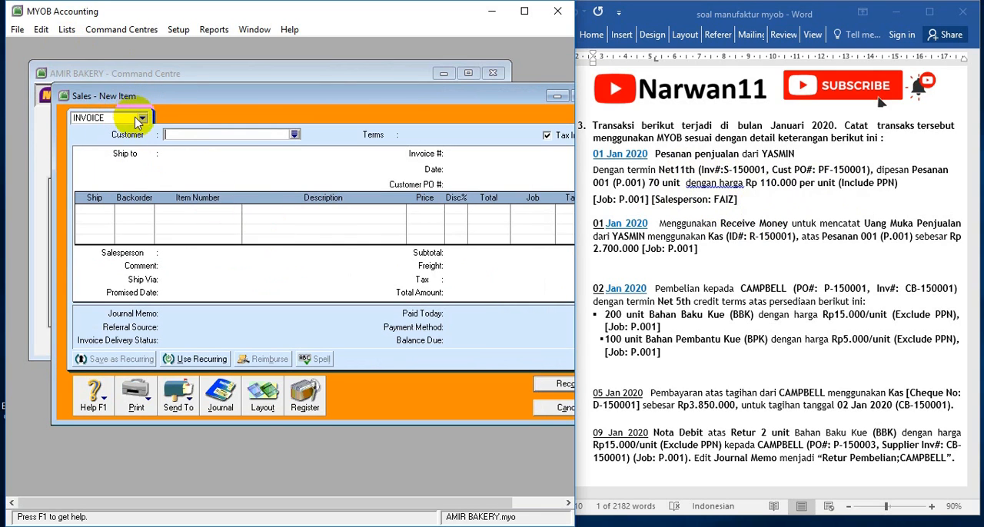
pyautogui.click(141, 118)
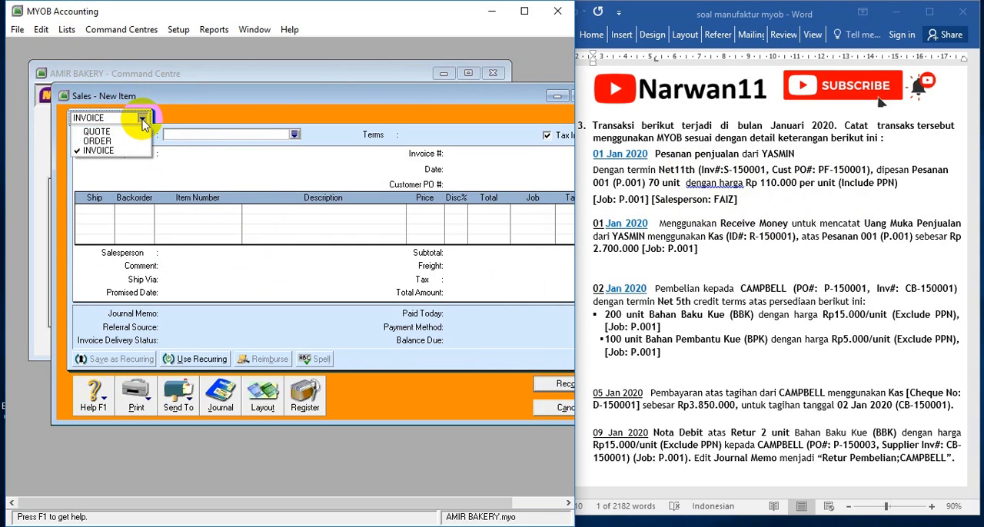
pyautogui.click(98, 140)
pyautogui.moveTo(366, 102); pyautogui.dragTo(322, 87)
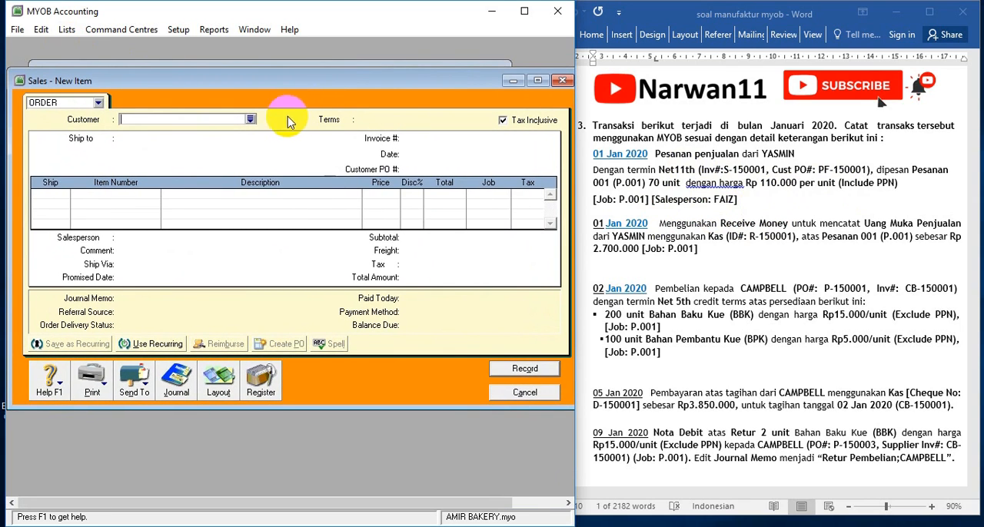
# Choose the customer from the 01 Jan 2020 sales order and set payment due In a Given # of Days with 11 balance due days
pyautogui.click(250, 119)
pyautogui.doubleClick(132, 198)
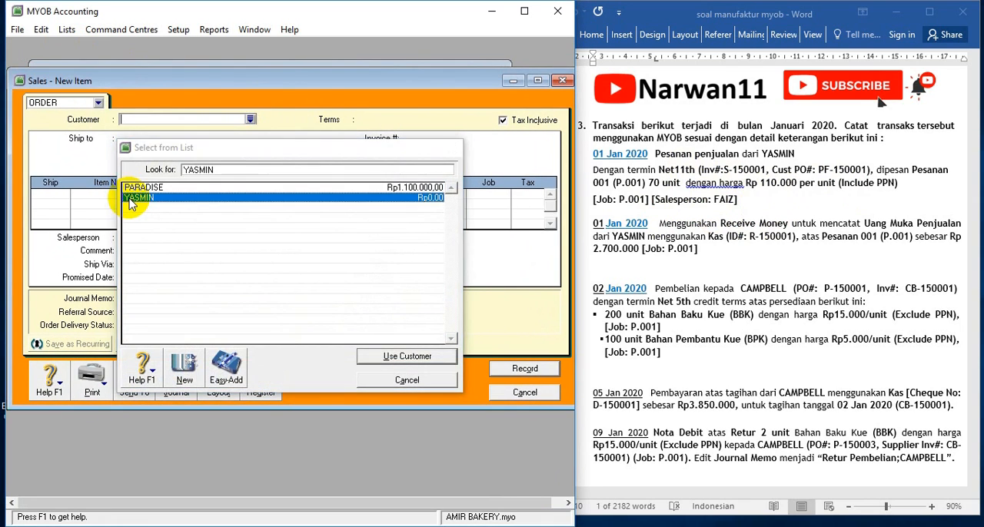
pyautogui.click(347, 121)
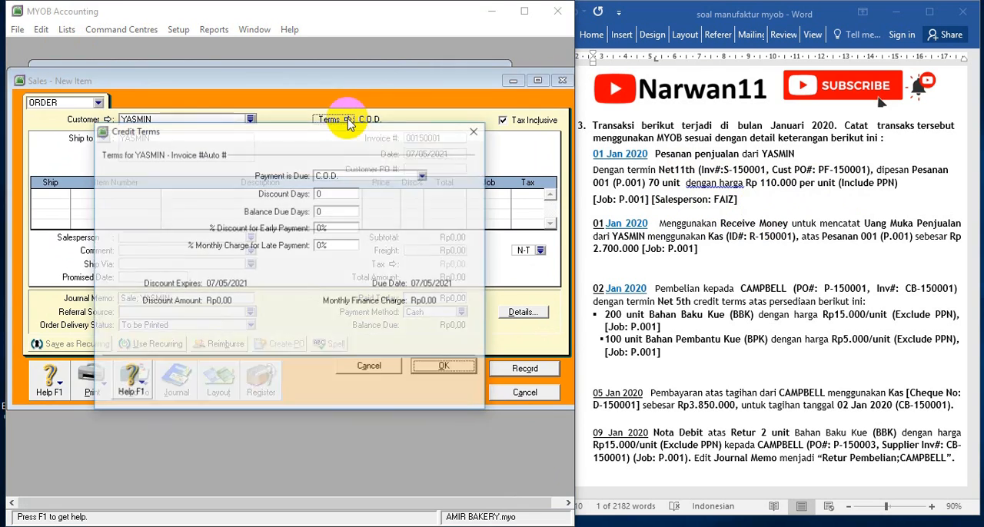
pyautogui.click(364, 175)
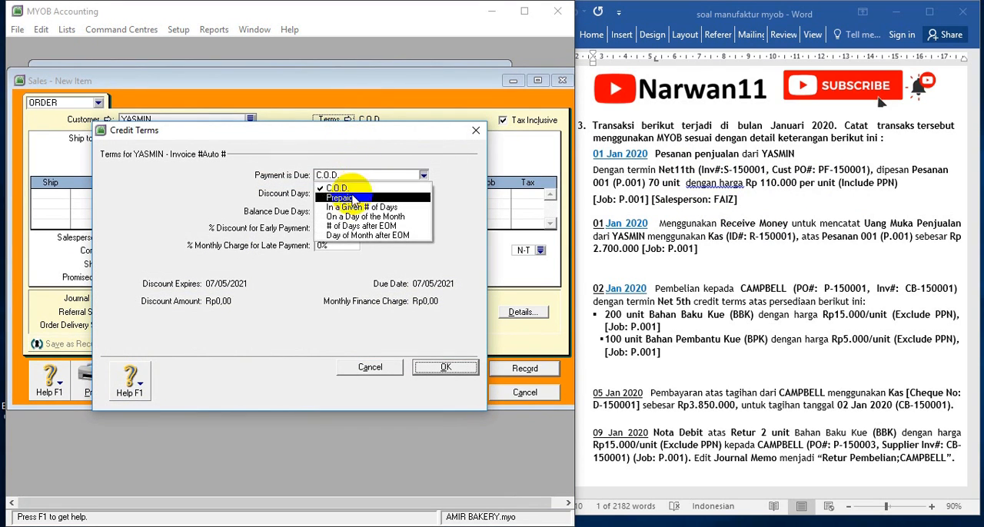
pyautogui.click(344, 208)
pyautogui.click(330, 211)
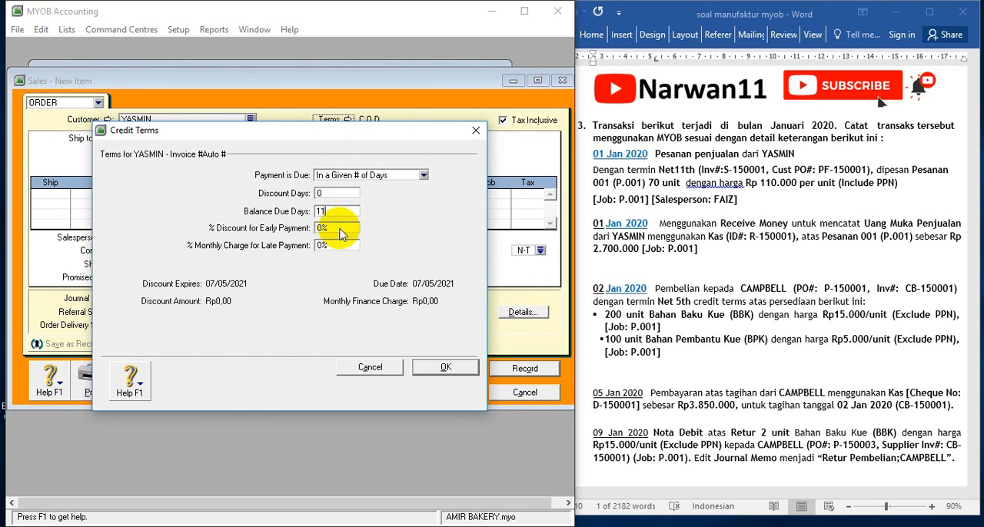
pyautogui.click(441, 367)
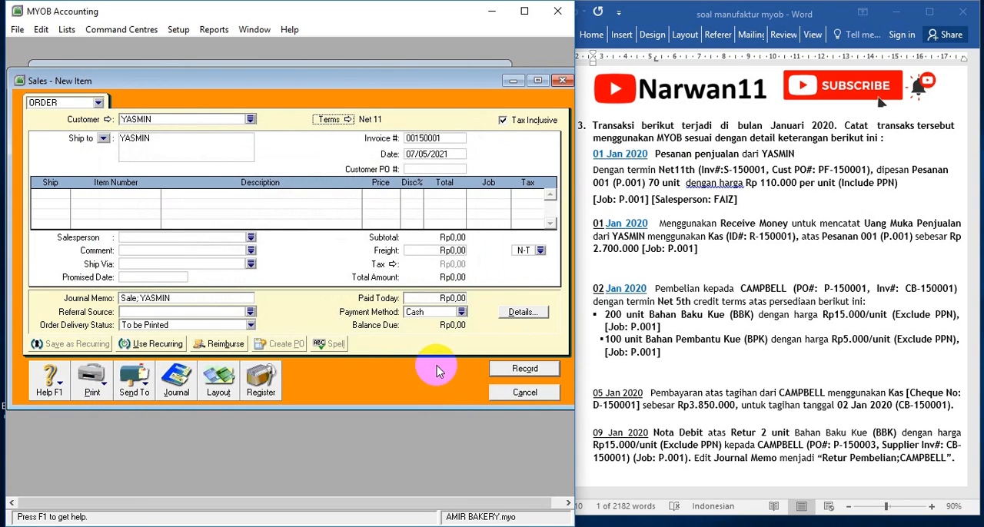
# Enter the order's invoice number from the exercise document and set the date to 01/01/2020
pyautogui.click(411, 143)
pyautogui.write('S-')
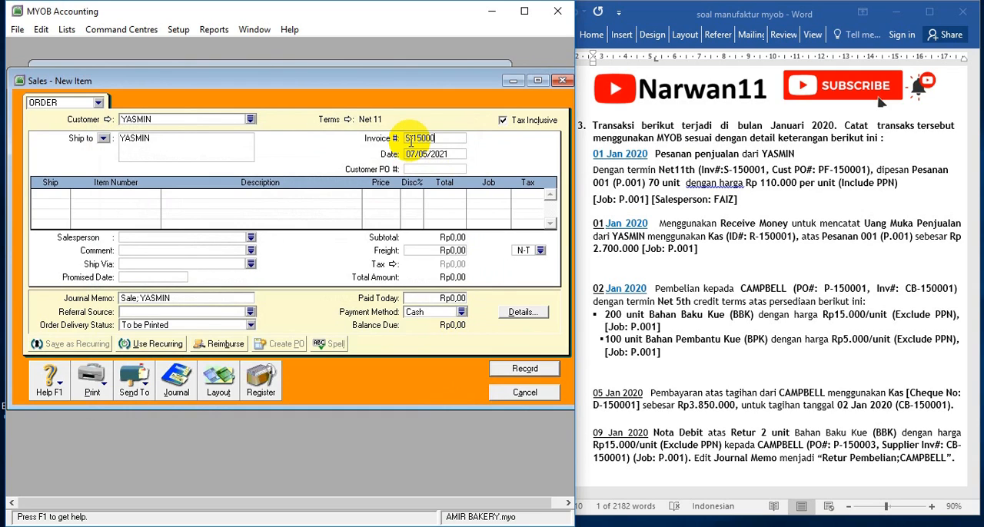
pyautogui.press('Tab')
pyautogui.write('01')
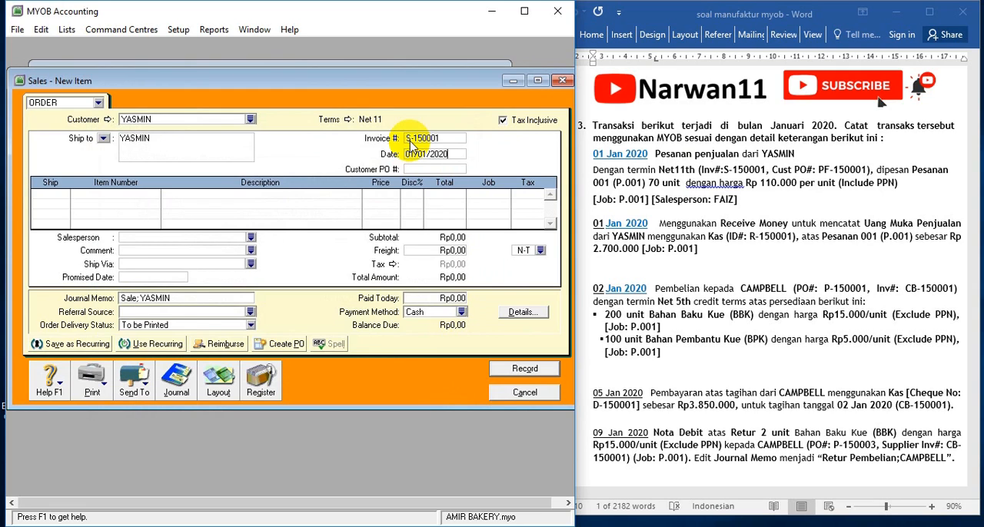
# Copy the customer PO number from the Word document into the sales order's Customer PO # field
pyautogui.click(817, 136)
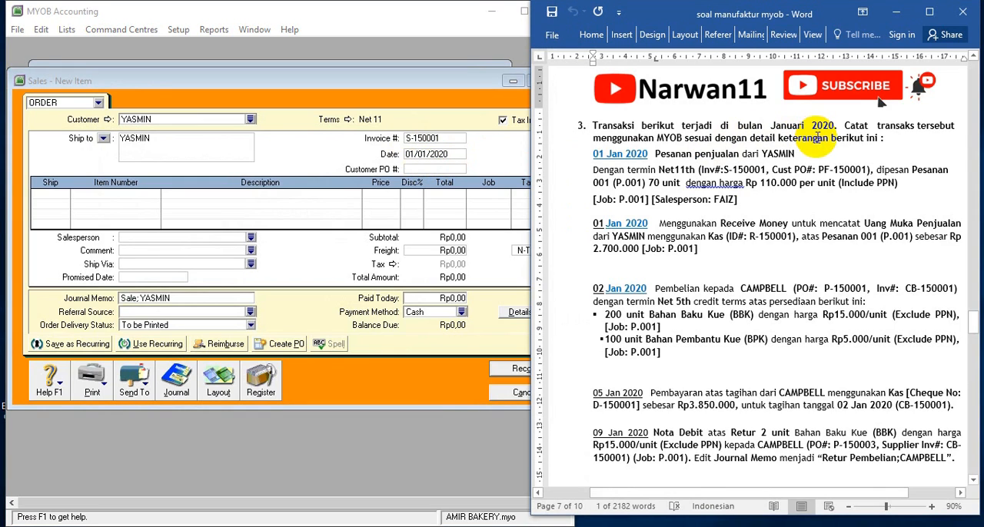
pyautogui.doubleClick(825, 174)
pyautogui.hotkey('ctrl', 'c')
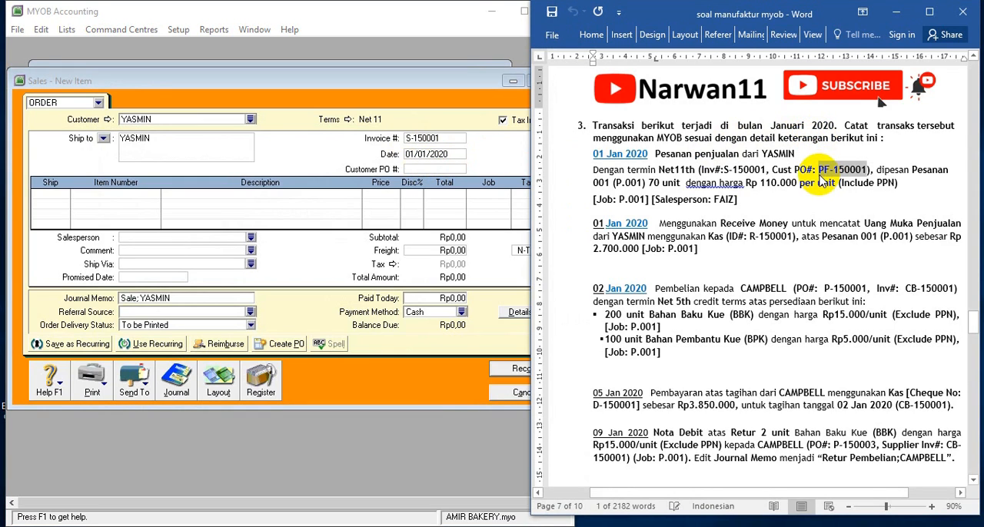
pyautogui.click(440, 169)
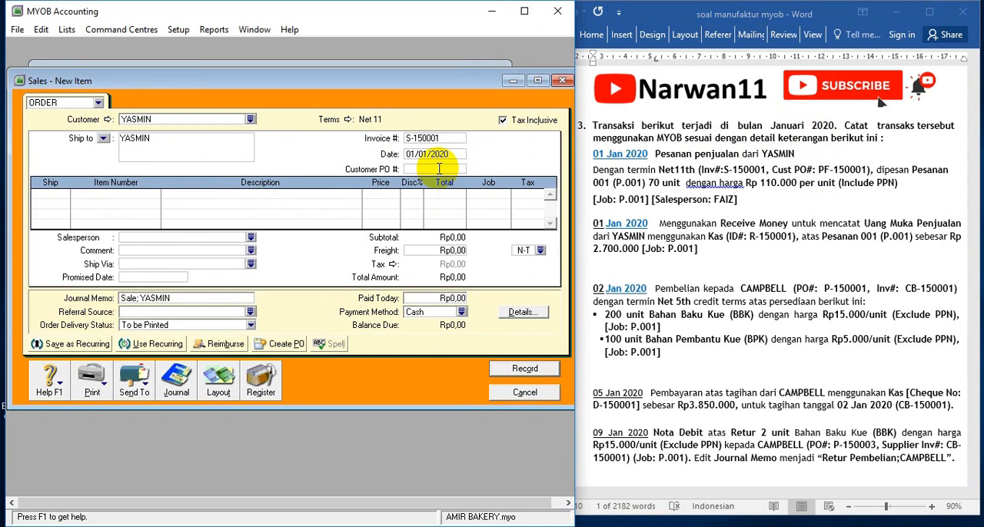
pyautogui.hotkey('ctrl', 'v')
# Add an order line for 70 units of item P.001 (Pesanan 001) at a price of Rp110.000 each
pyautogui.click(61, 194)
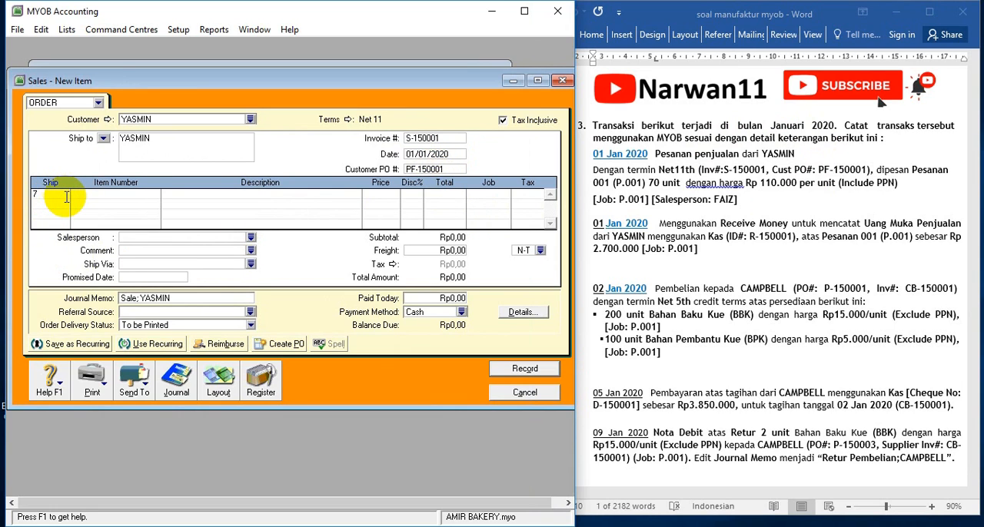
pyautogui.write('70')
pyautogui.press('Tab')
pyautogui.press('Tab')
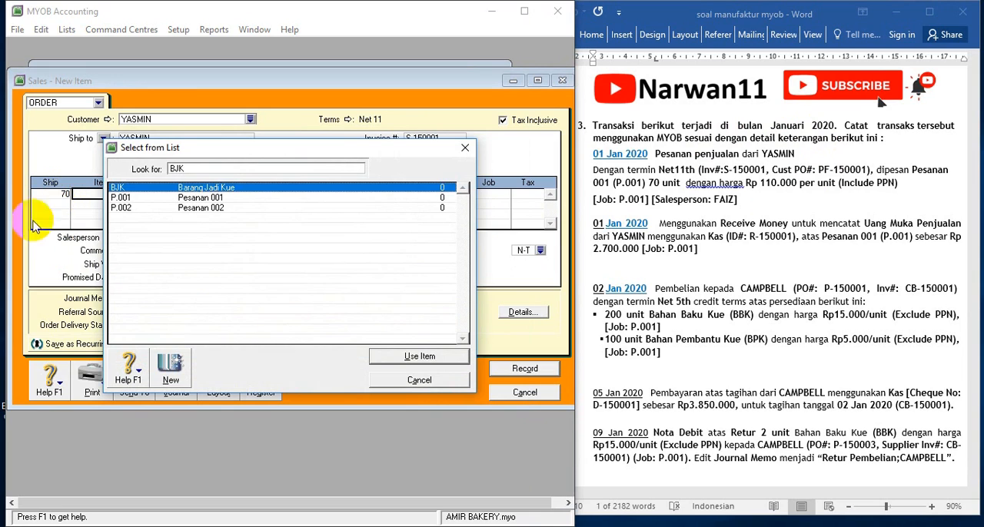
pyautogui.doubleClick(220, 198)
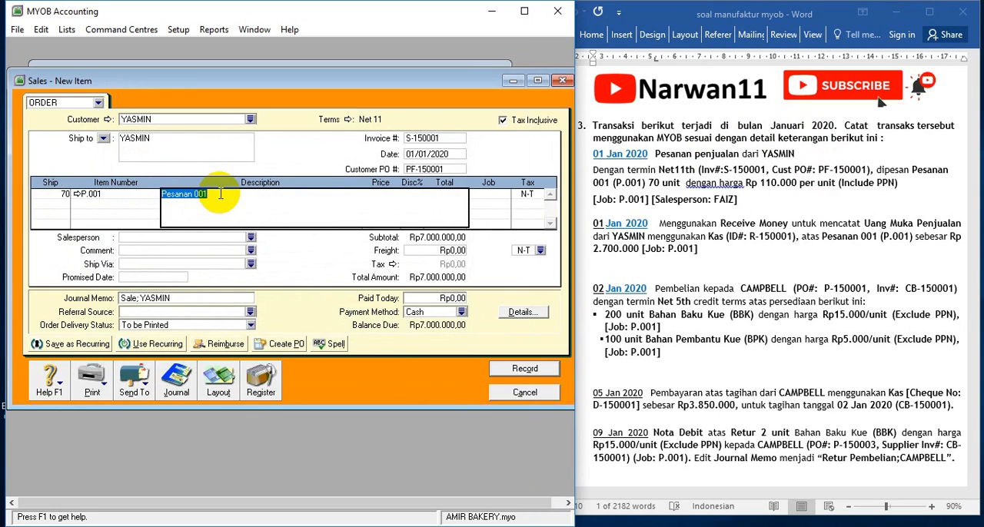
pyautogui.press('Tab')
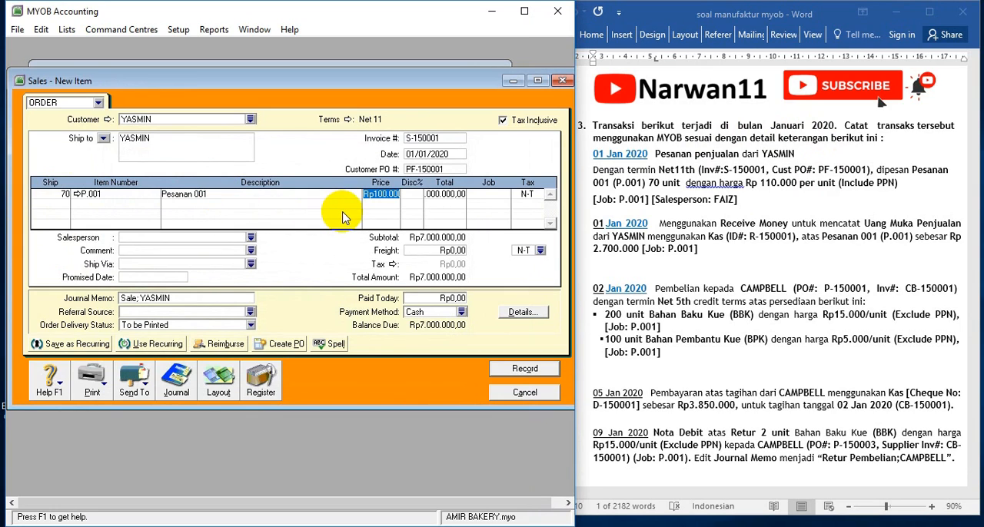
pyautogui.write('110000')
pyautogui.press('Tab')
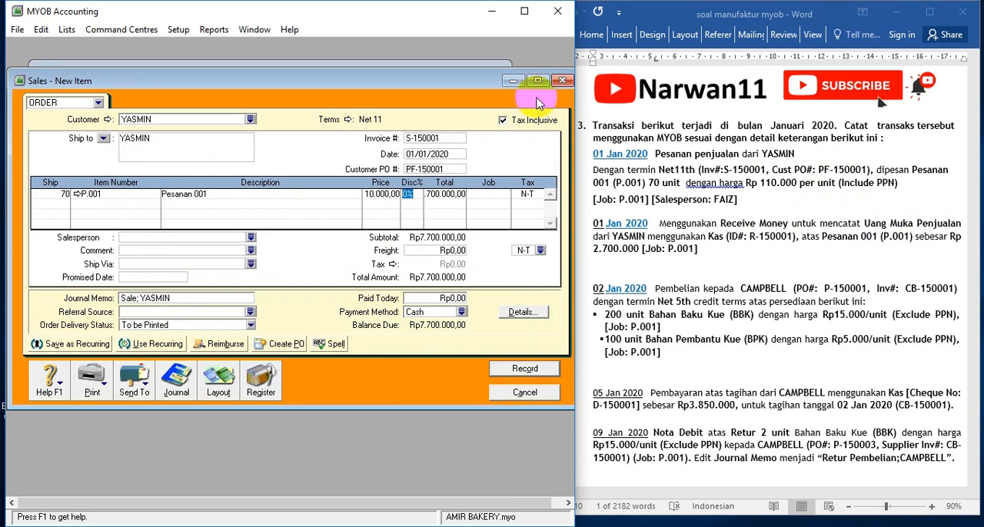
# Assign job P.001 and tax code PPN to the P.001 order line
pyautogui.click(500, 194)
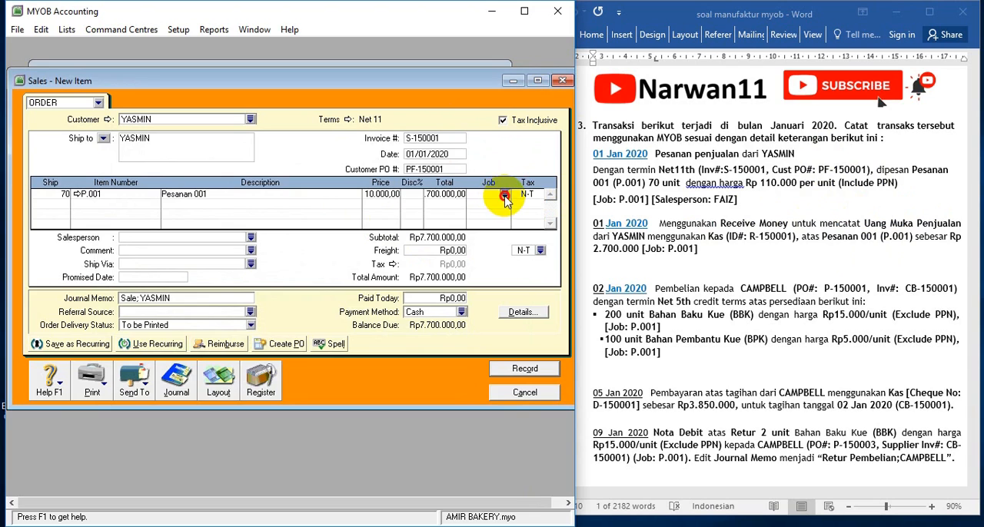
pyautogui.click(504, 194)
pyautogui.doubleClick(246, 198)
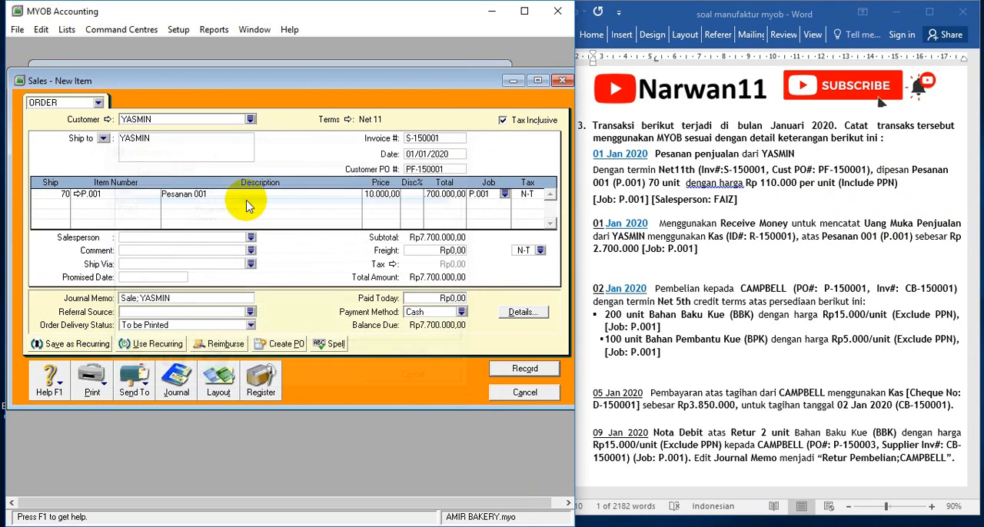
pyautogui.click(538, 195)
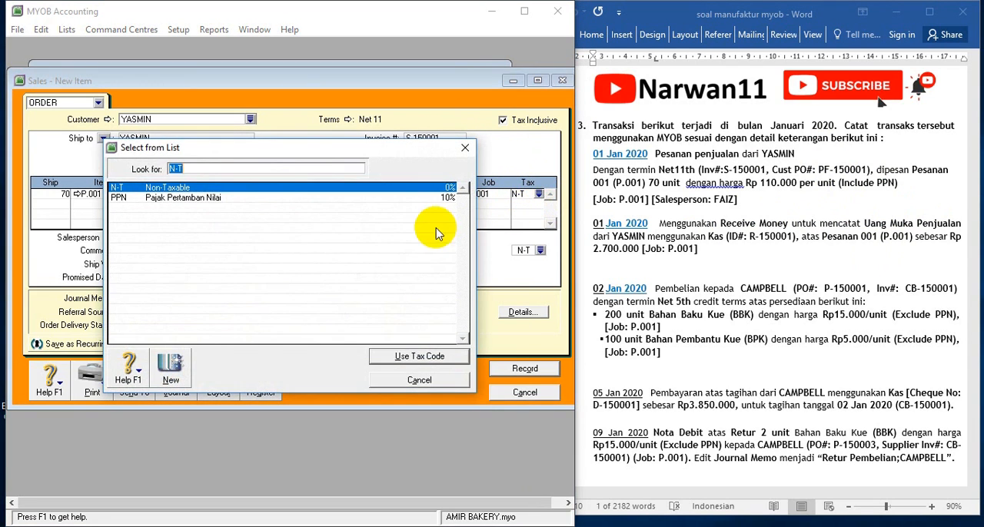
pyautogui.click(221, 199)
pyautogui.doubleClick(221, 199)
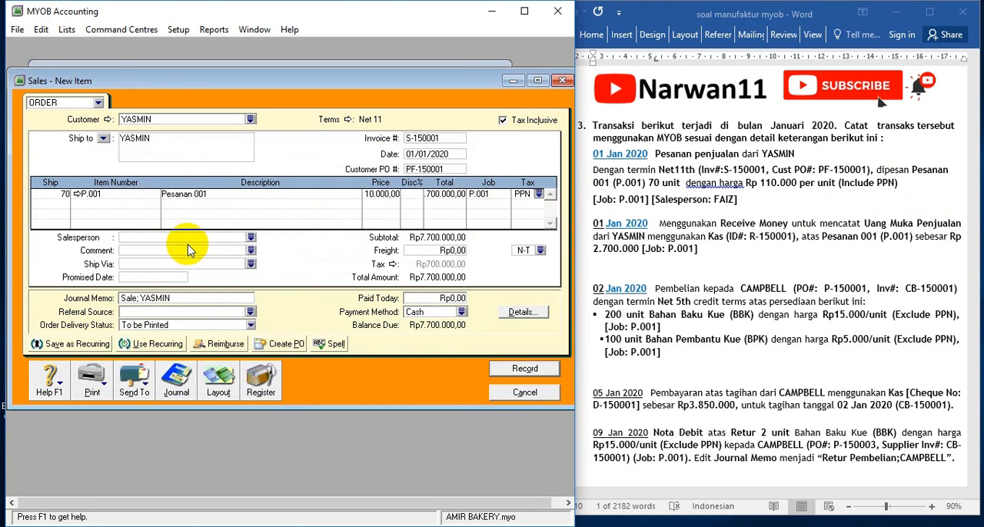
# Select the salesperson named in the exercise, record the sales order, and close the sales entry window
pyautogui.click(206, 239)
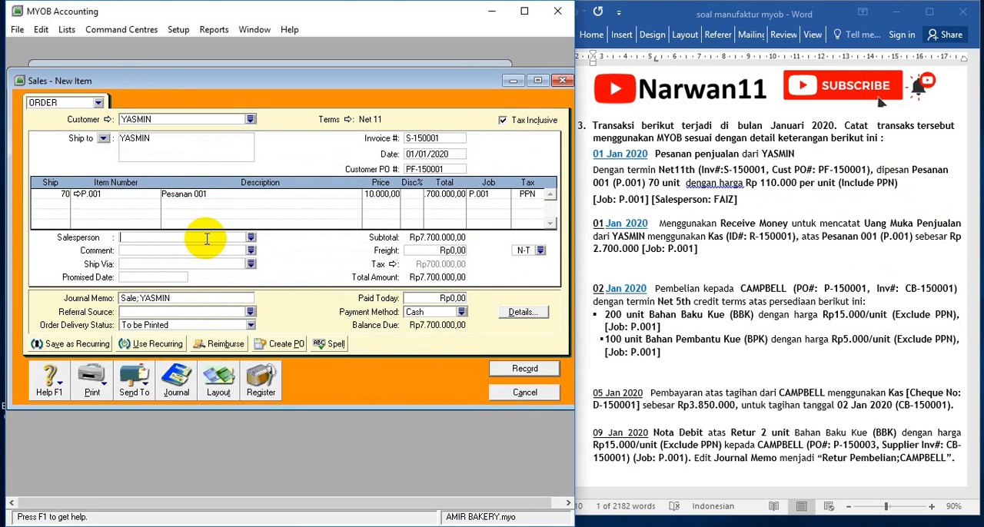
pyautogui.click(251, 237)
pyautogui.doubleClick(134, 189)
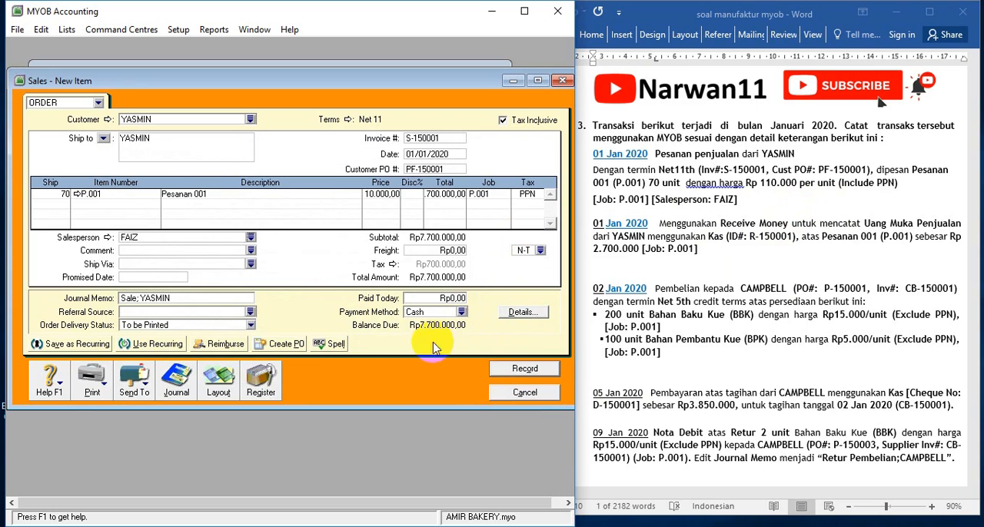
pyautogui.click(521, 369)
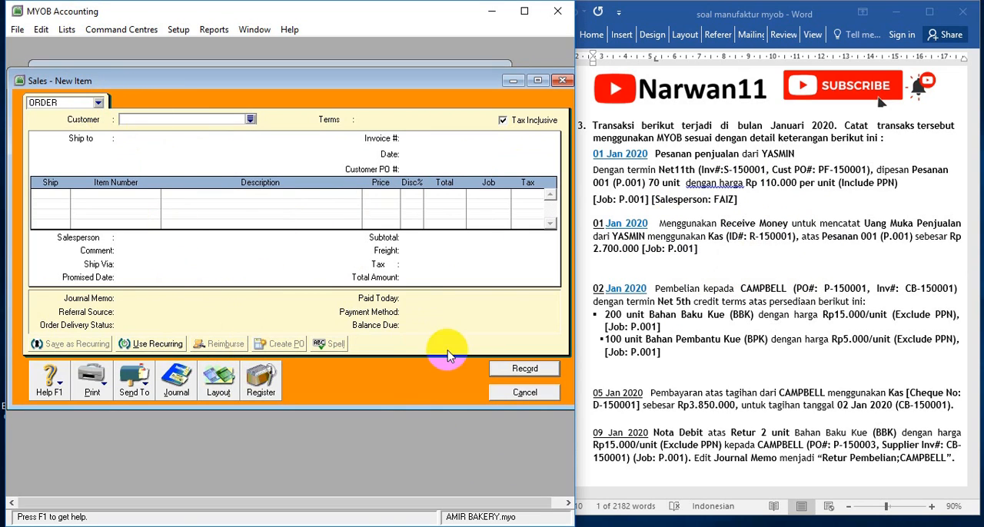
pyautogui.click(511, 392)
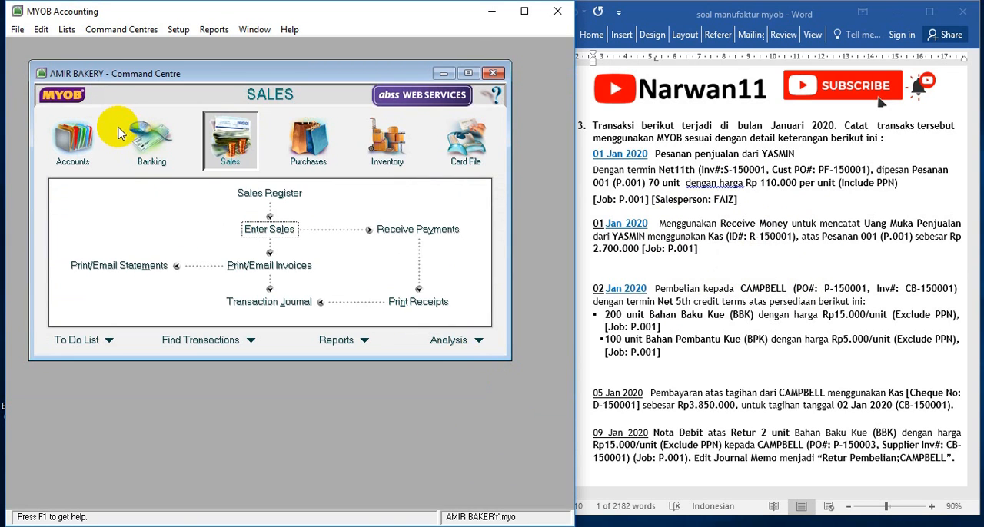
# Open a Receive Money entry in Banking and choose the order's customer as payor, keeping Receive Money instead of Receive Payments
pyautogui.click(150, 149)
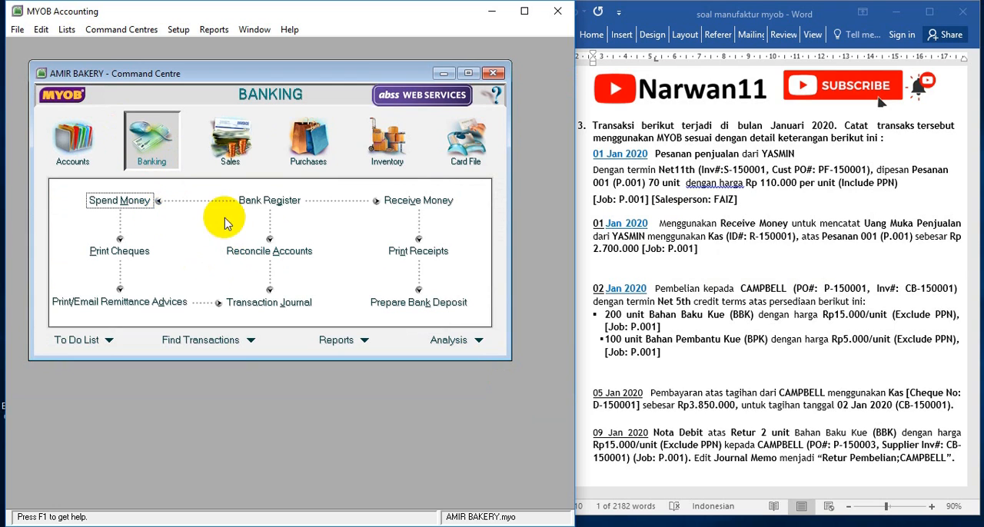
pyautogui.click(407, 201)
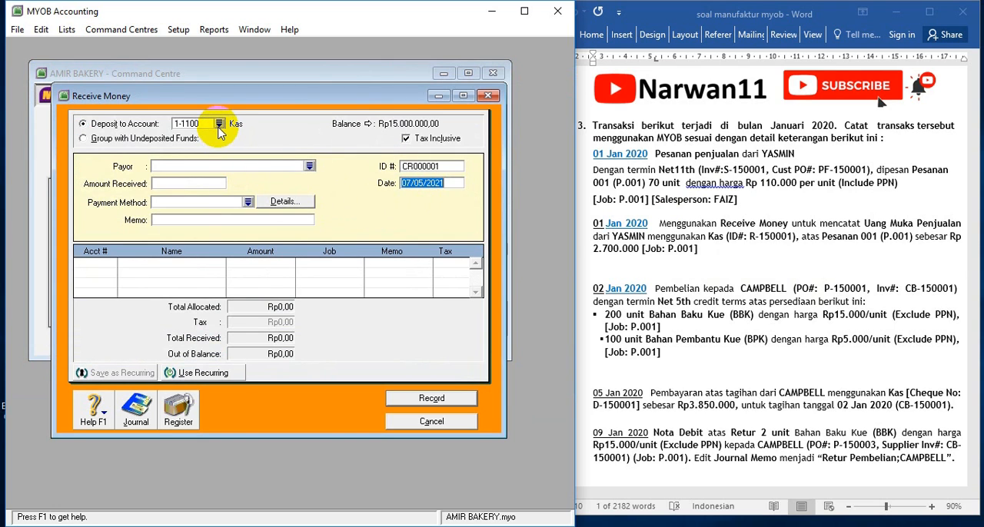
pyautogui.click(310, 166)
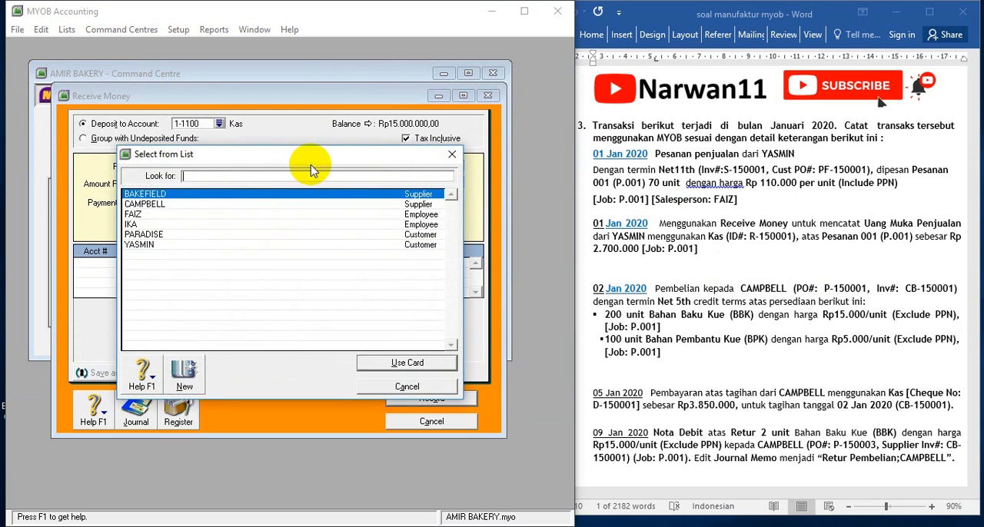
pyautogui.doubleClick(140, 244)
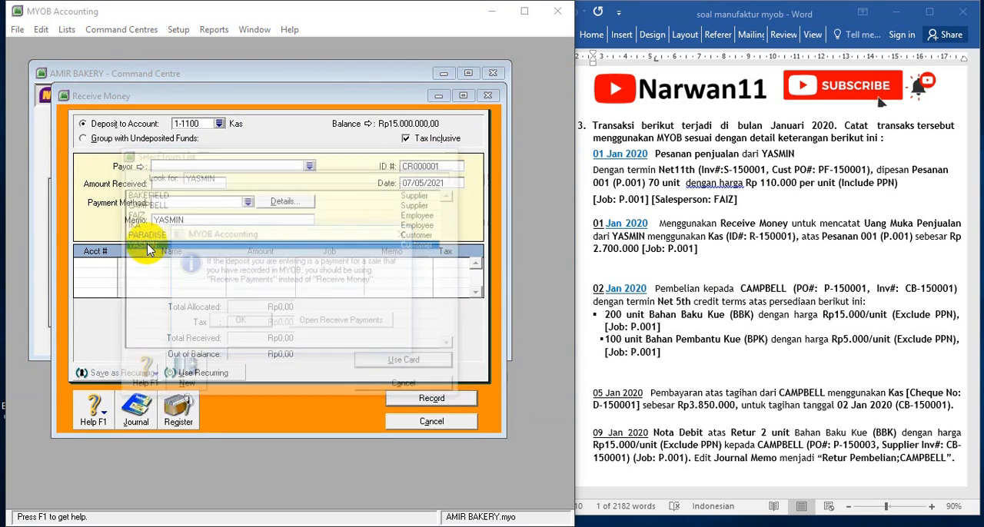
pyautogui.click(239, 322)
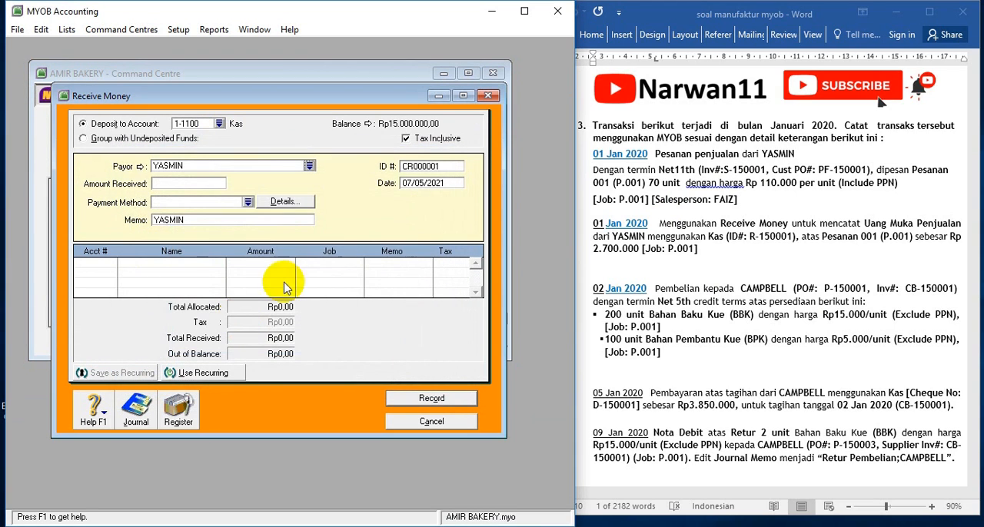
# Enter the receipt's ID number from the exercise and set its date to 01/01/2020
pyautogui.click(415, 169)
pyautogui.press('Tab')
pyautogui.click(443, 167)
pyautogui.click(446, 168)
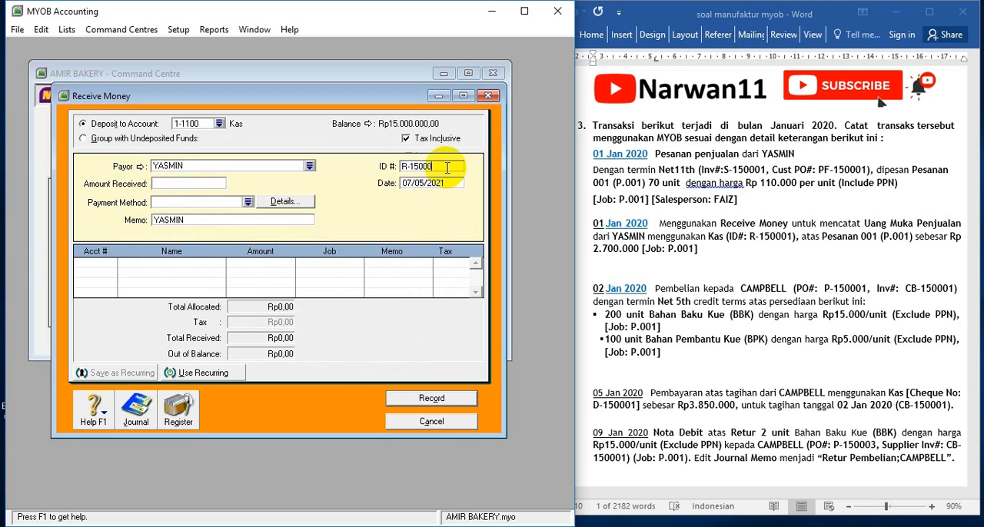
pyautogui.write('1')
pyautogui.click(423, 186)
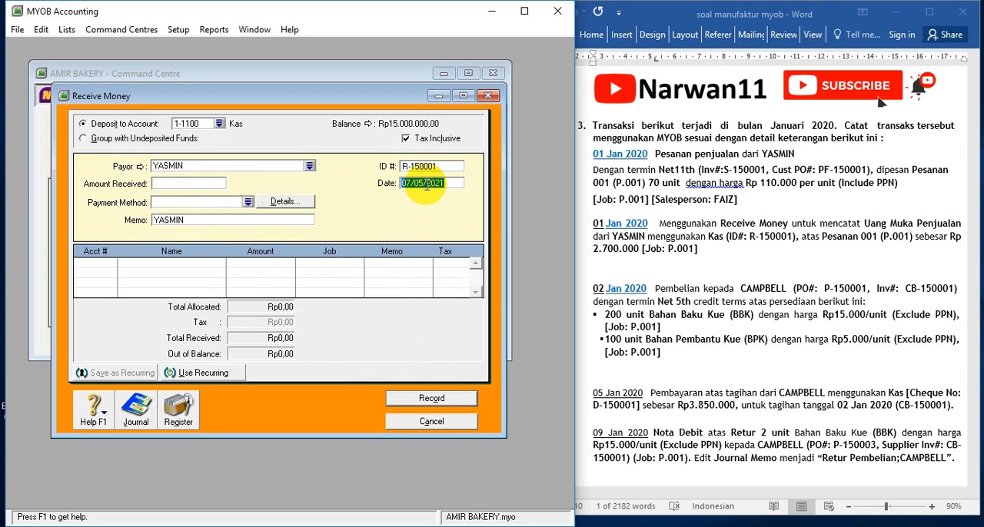
pyautogui.write('0')
# Set the amount received to Rp2.700.000
pyautogui.click(165, 183)
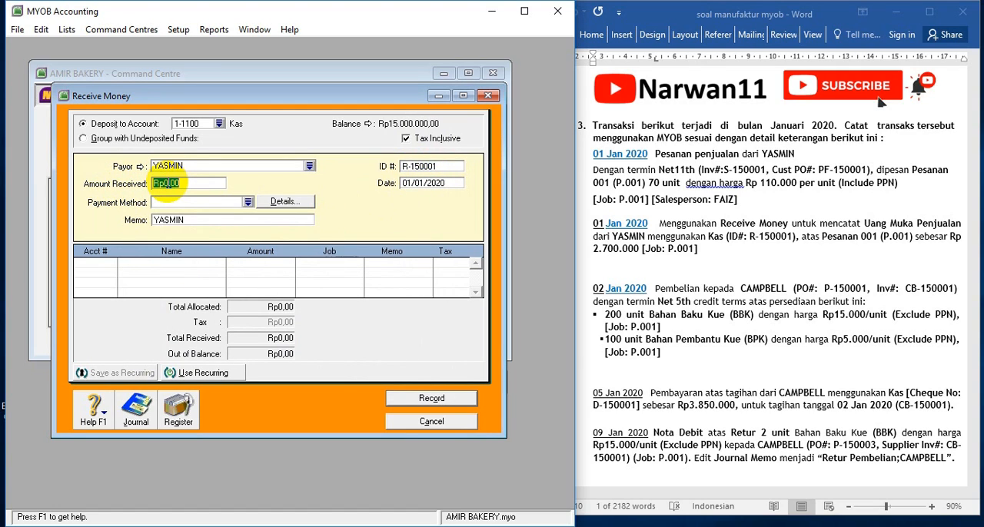
pyautogui.write('2.700.00')
pyautogui.press('Tab')
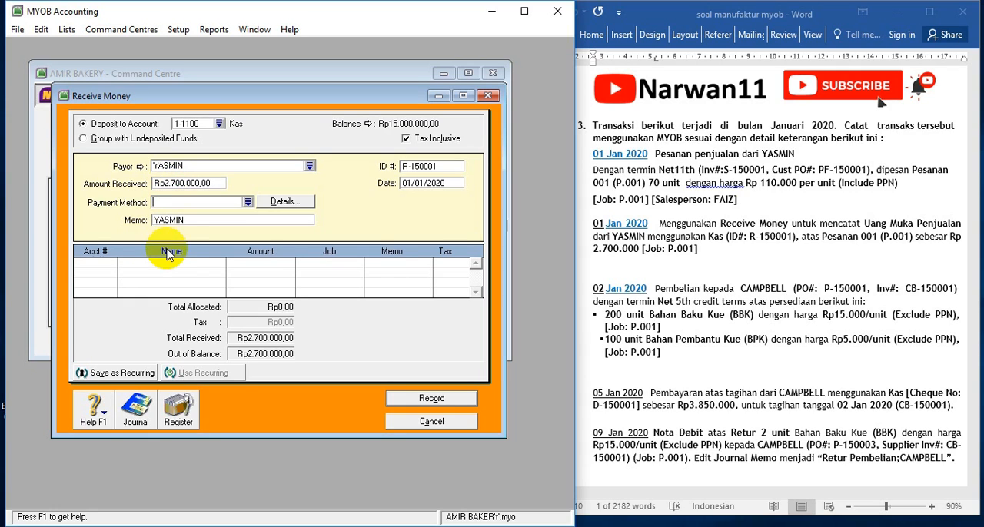
# Change the receipt's memo to begin with "UANG MUKA PENJUALAN;" before the customer's name
pyautogui.click(156, 220)
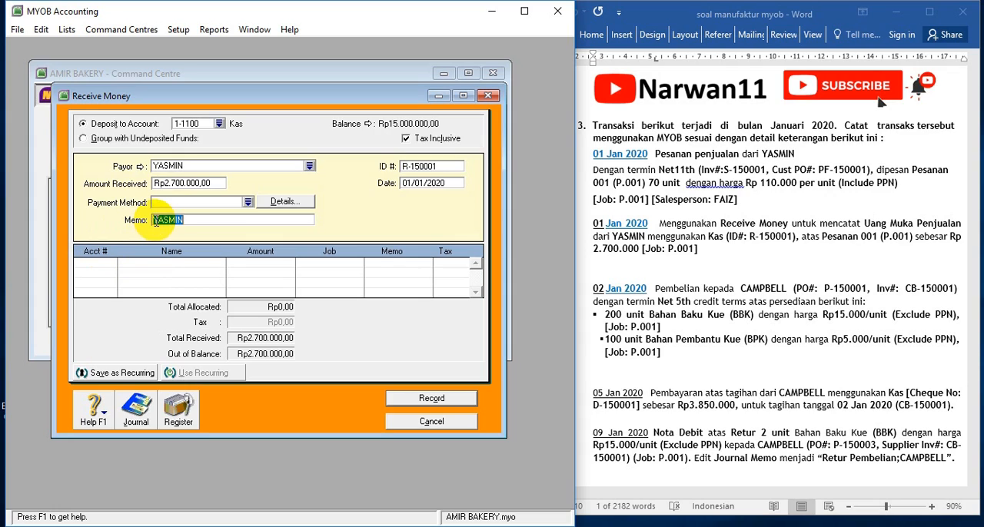
pyautogui.click(156, 221)
pyautogui.write('UANG MUKA ')
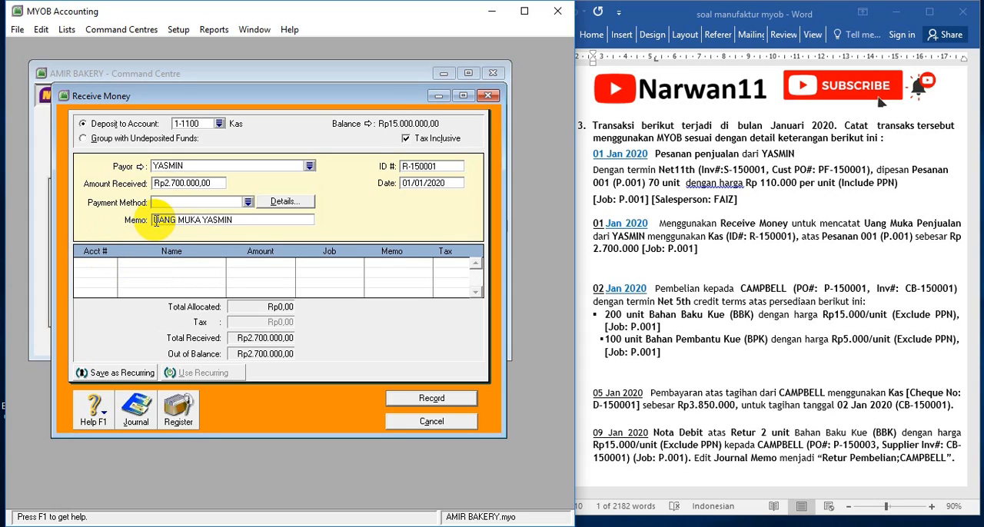
pyautogui.write('PENJUALAN')
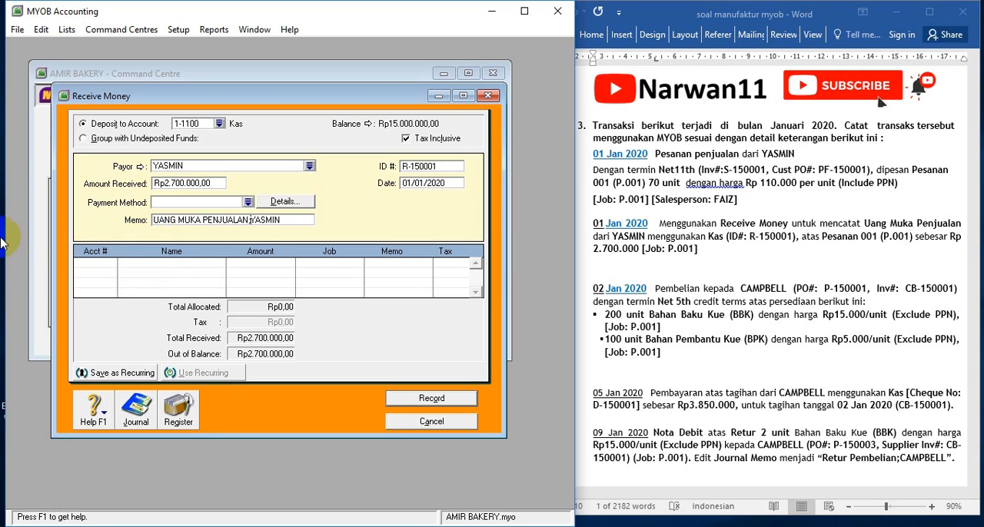
# Allocate the receipt's first line to the Uang Muka Penjualan liability account
pyautogui.click(95, 262)
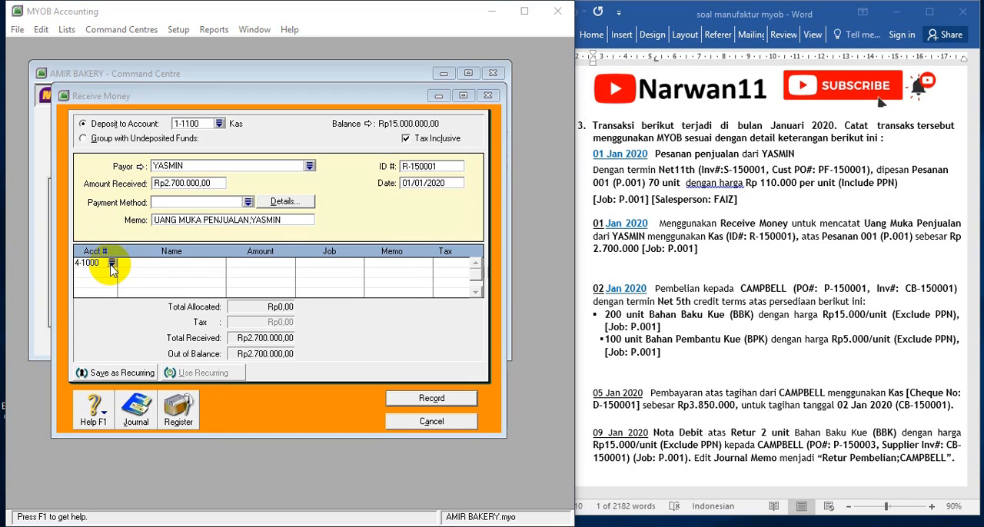
pyautogui.click(113, 264)
pyautogui.scroll(3, 188, 246)
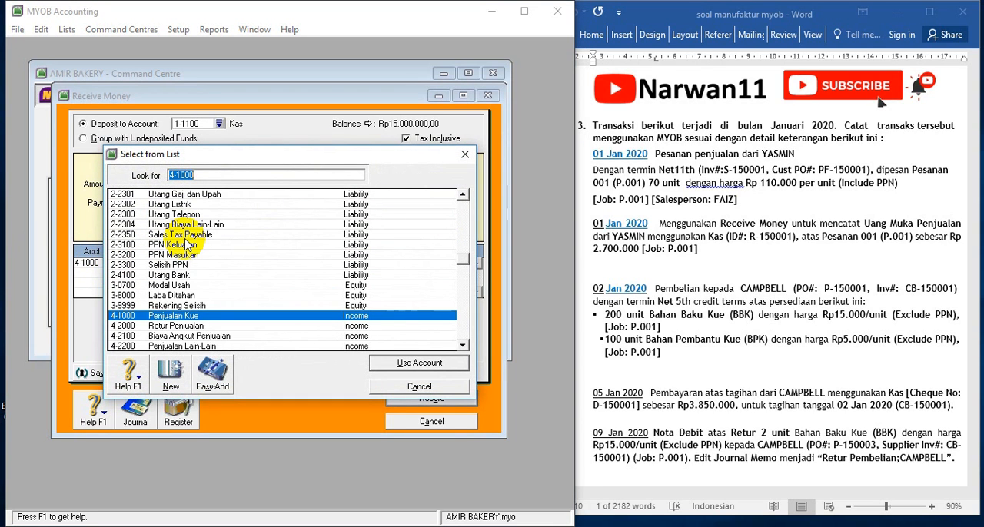
pyautogui.scroll(1, 174, 260)
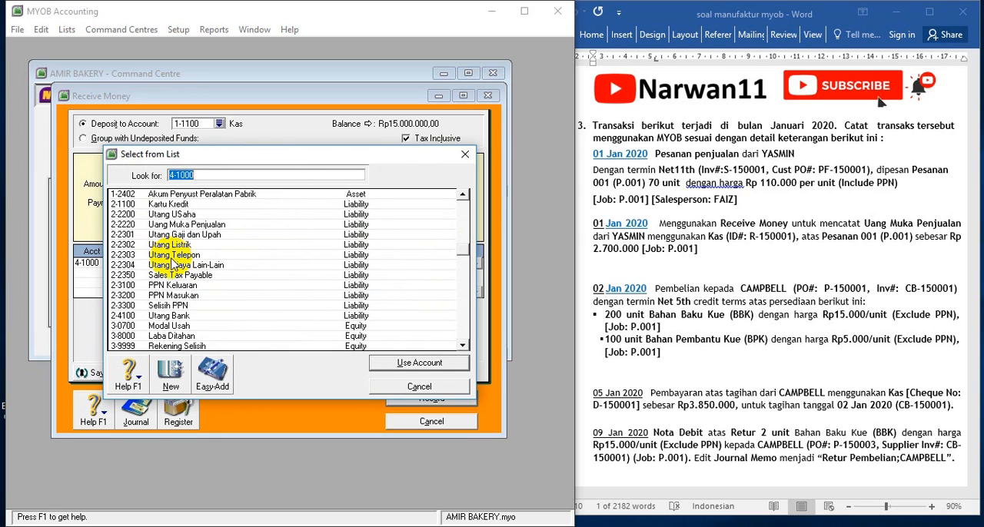
pyautogui.doubleClick(206, 225)
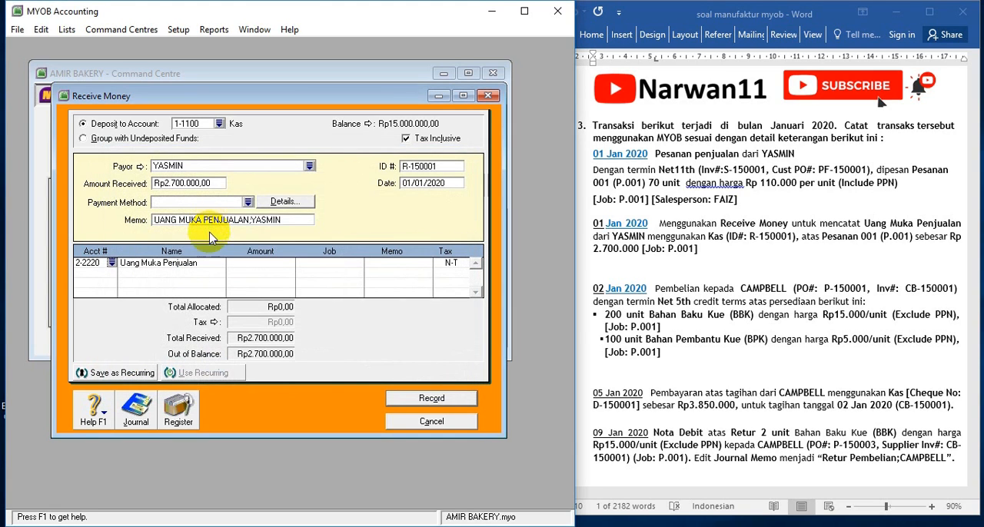
# Assign the full Rp2.700.000 to the Uang Muka Penjualan line and set its job to P.001
pyautogui.click(250, 263)
pyautogui.press('Tab')
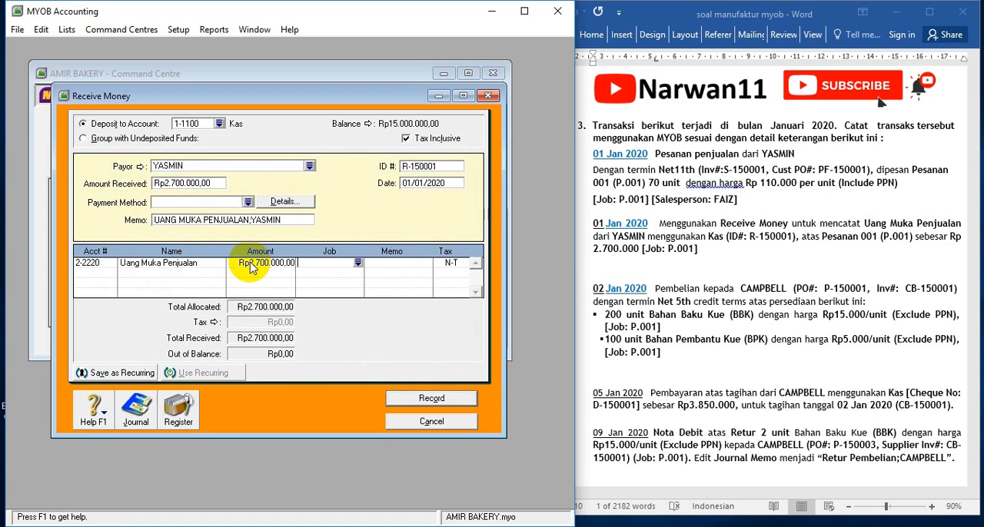
pyautogui.press('Return')
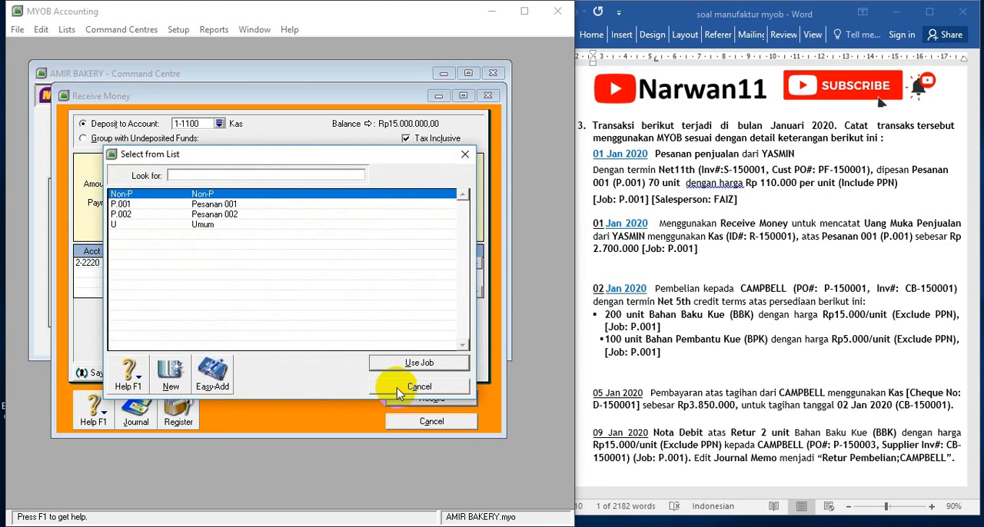
pyautogui.doubleClick(233, 205)
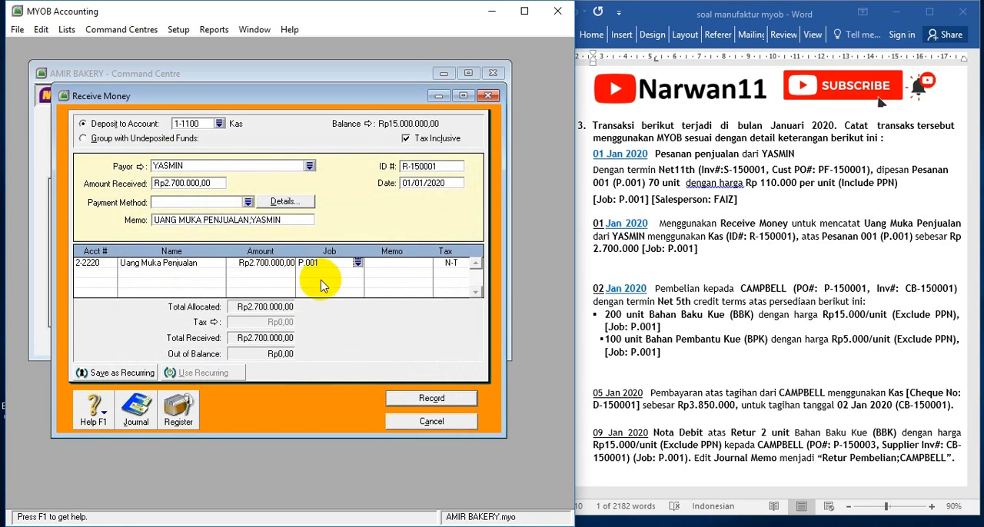
# Record the down payment receipt and close the Receive Money window
pyautogui.click(623, 525)
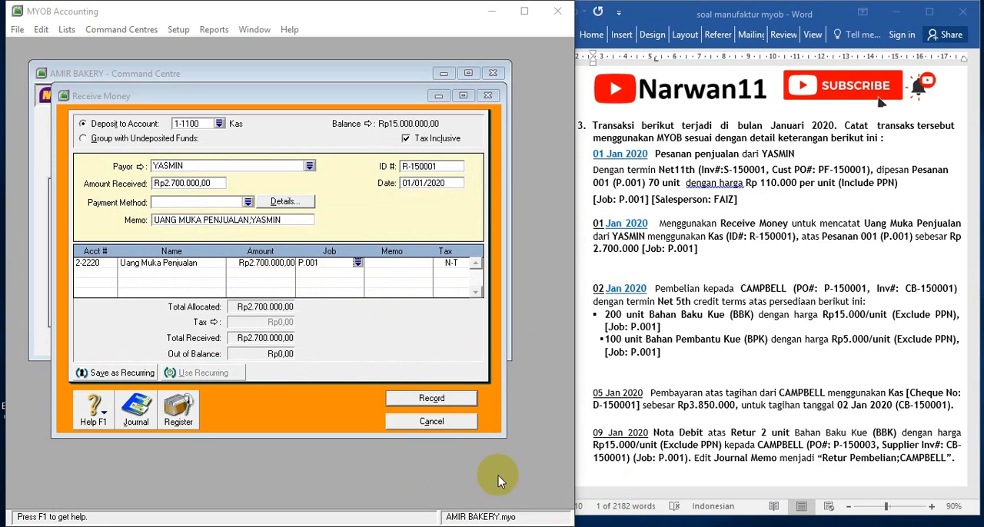
pyautogui.click(432, 400)
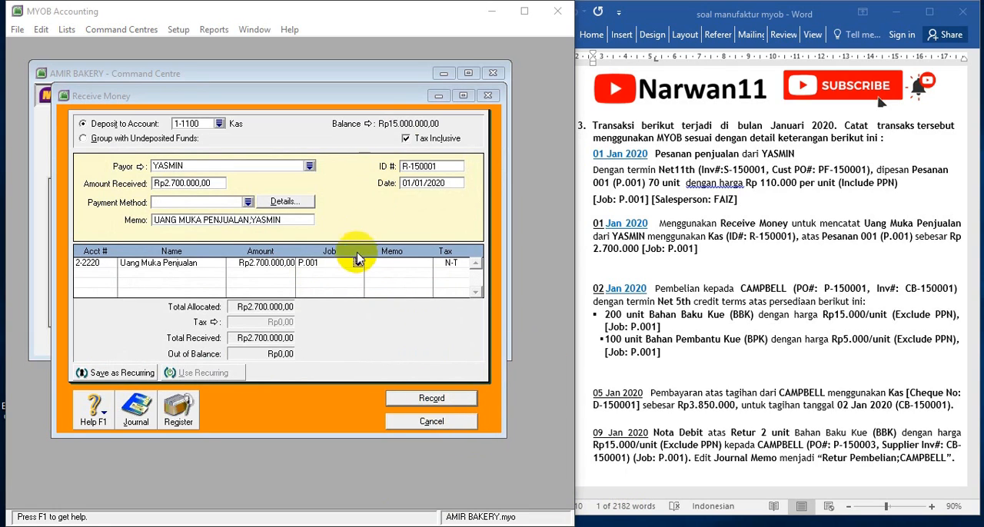
pyautogui.click(395, 397)
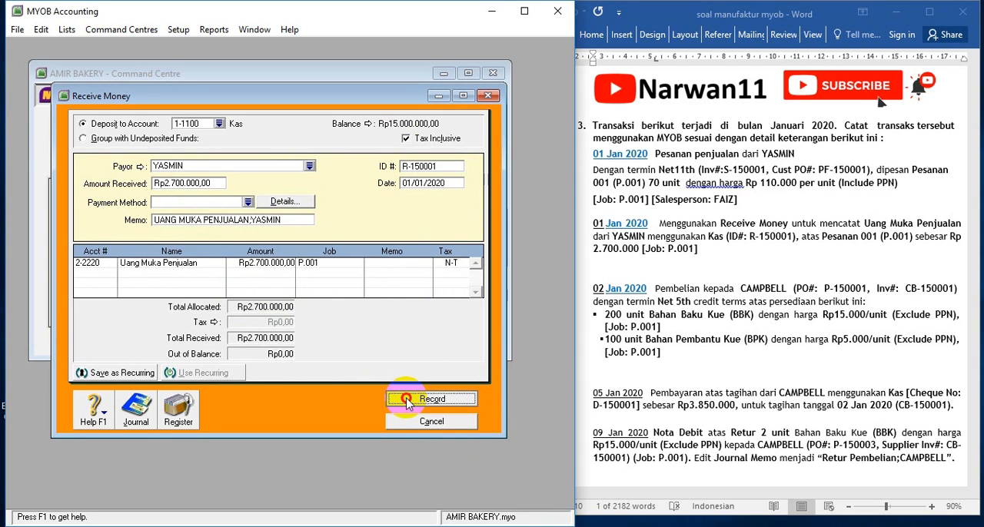
pyautogui.click(430, 422)
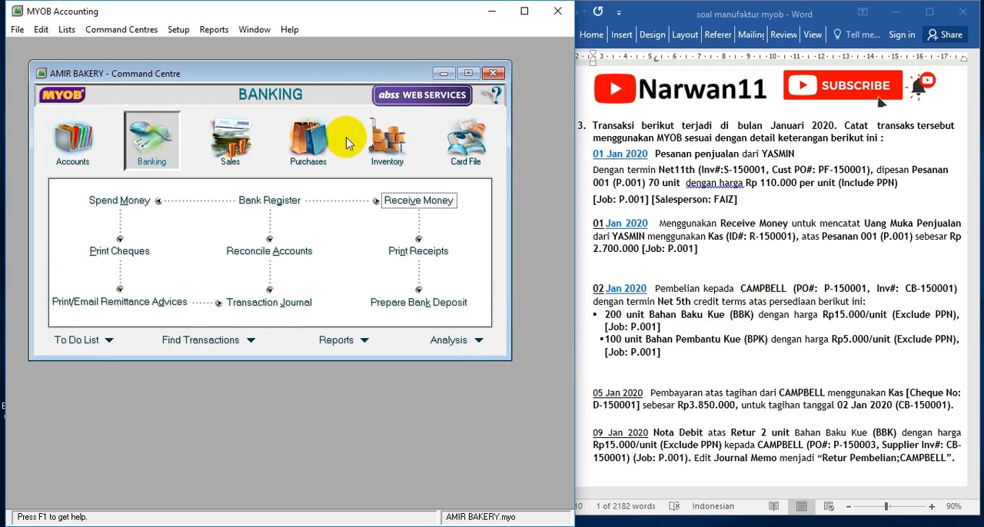
# Start a new purchase bill in Purchases and choose the supplier named in the 02 Jan 2020 transaction
pyautogui.click(315, 169)
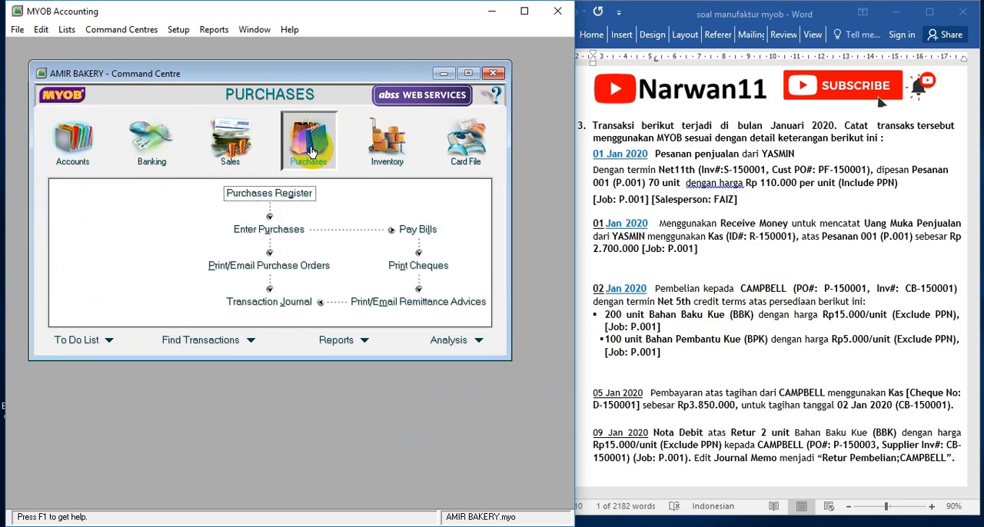
pyautogui.click(284, 240)
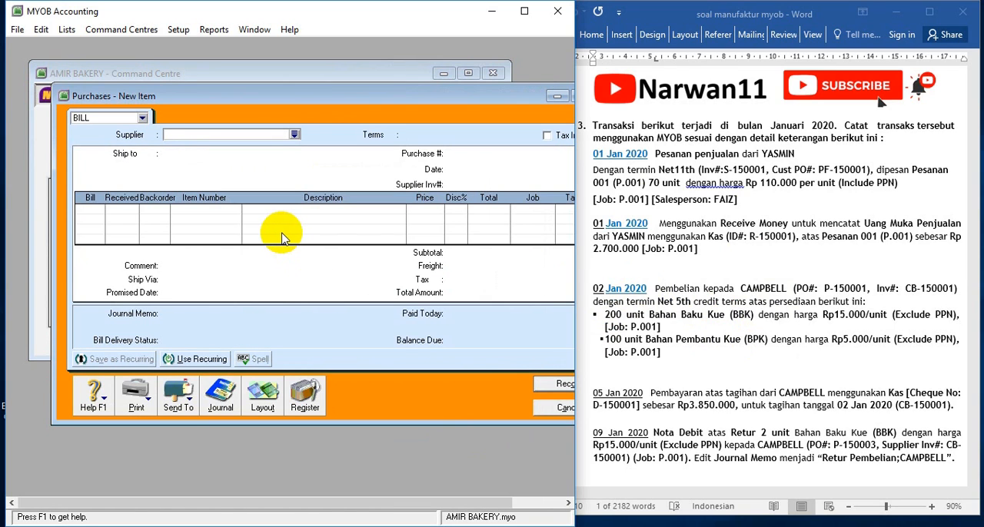
pyautogui.click(295, 134)
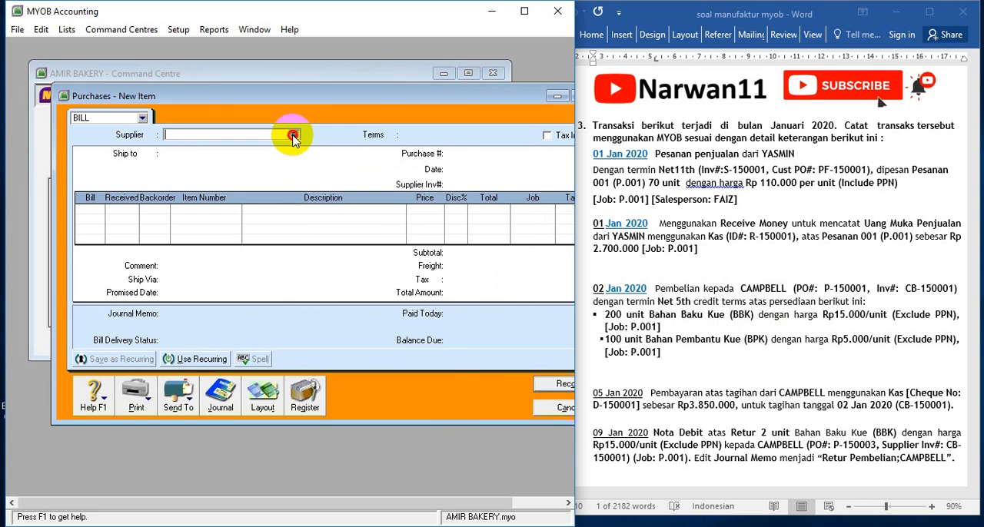
pyautogui.doubleClick(165, 197)
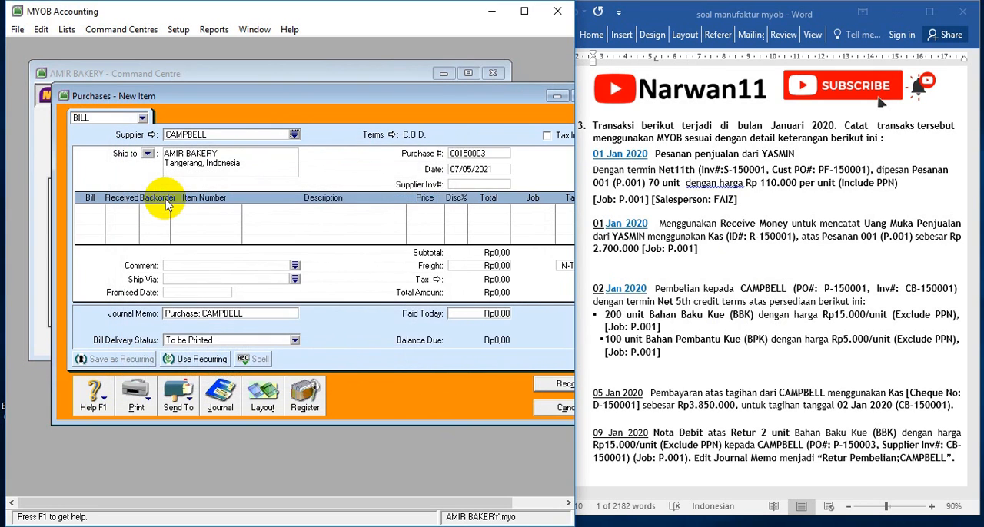
# Set the bill's credit terms to In a Given # of Days with 5 balance due days
pyautogui.click(393, 136)
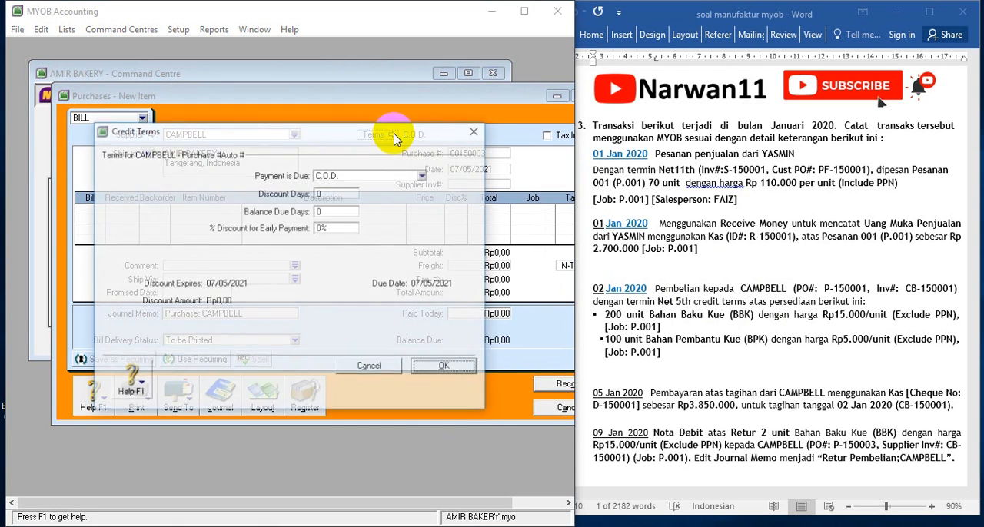
pyautogui.click(352, 176)
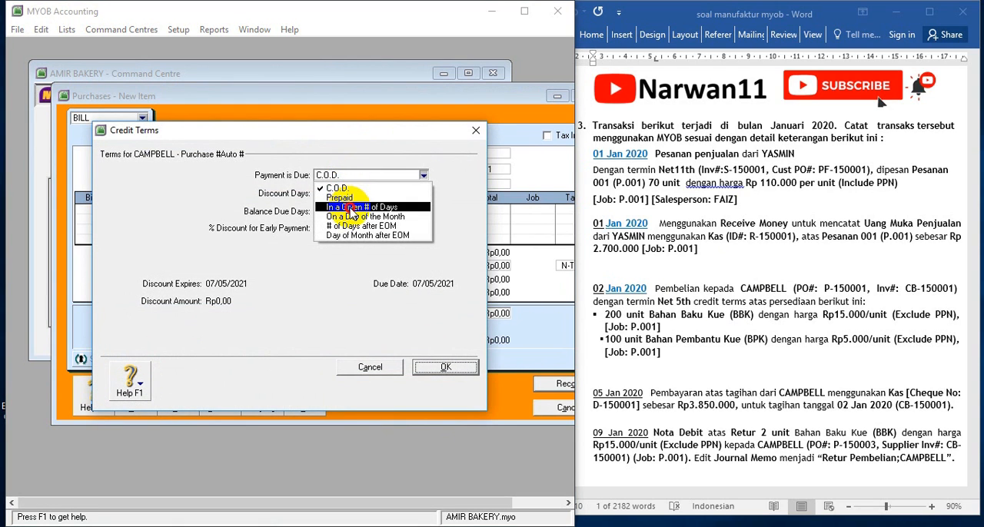
pyautogui.click(350, 207)
pyautogui.click(323, 212)
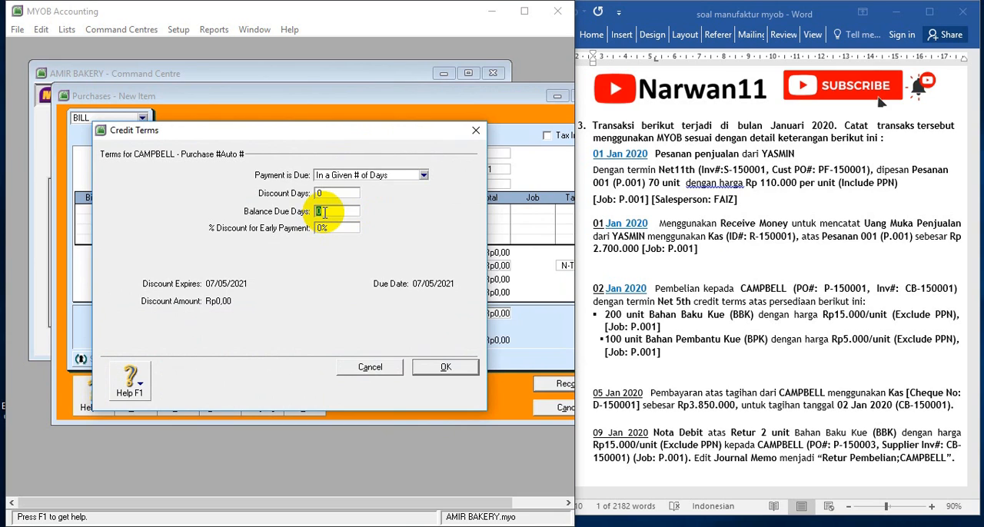
pyautogui.write('5')
pyautogui.click(435, 368)
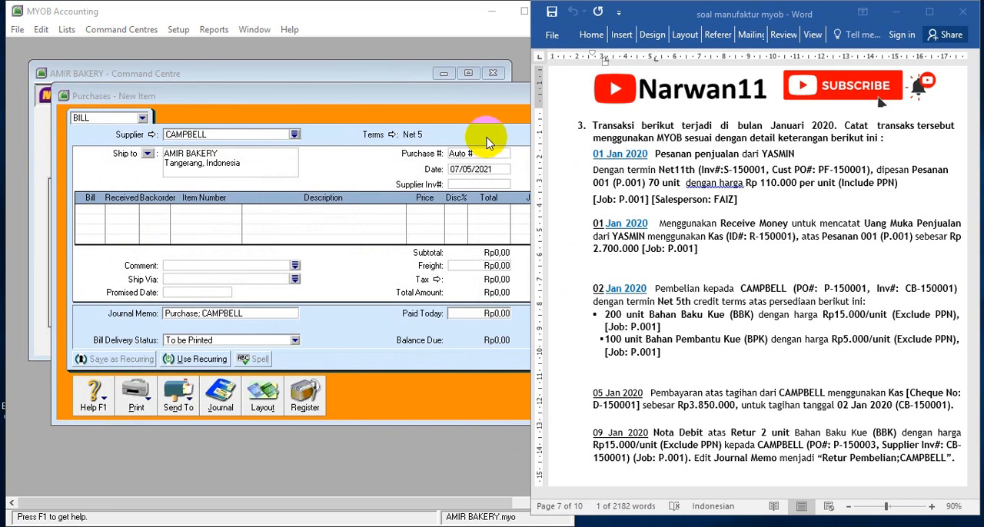
# Fill in the bill's supplier invoice and purchase numbers from the exercise and date it 02/01/2020
pyautogui.click(471, 185)
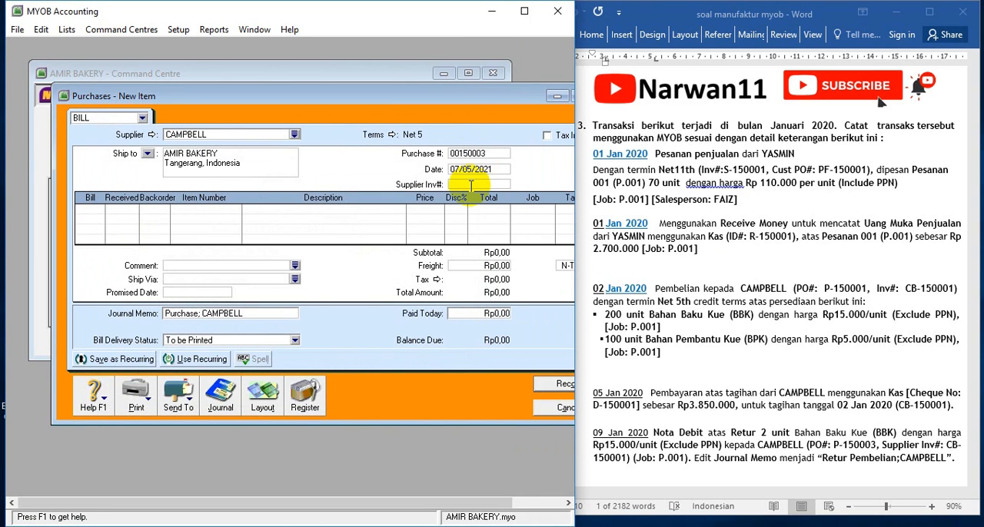
pyautogui.write('CB-150001')
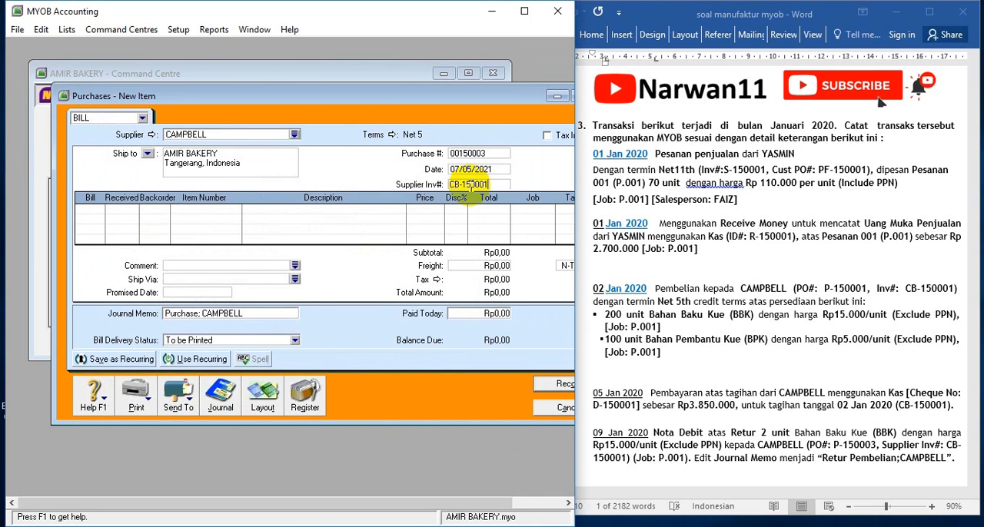
pyautogui.click(827, 293)
pyautogui.moveTo(824, 290); pyautogui.dragTo(850, 292)
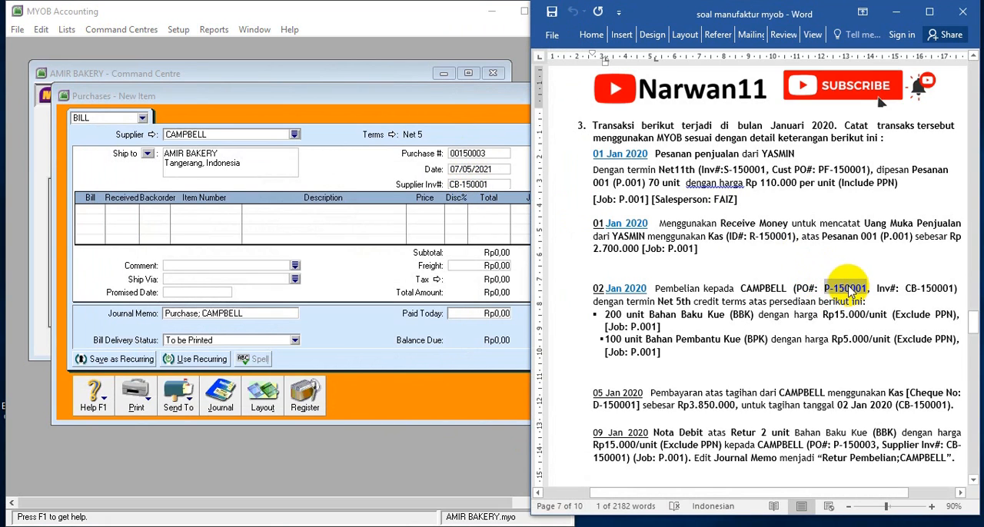
pyautogui.hotkey('ctrl', 'c')
pyautogui.doubleClick(481, 154)
pyautogui.hotkey('ctrl', 'v')
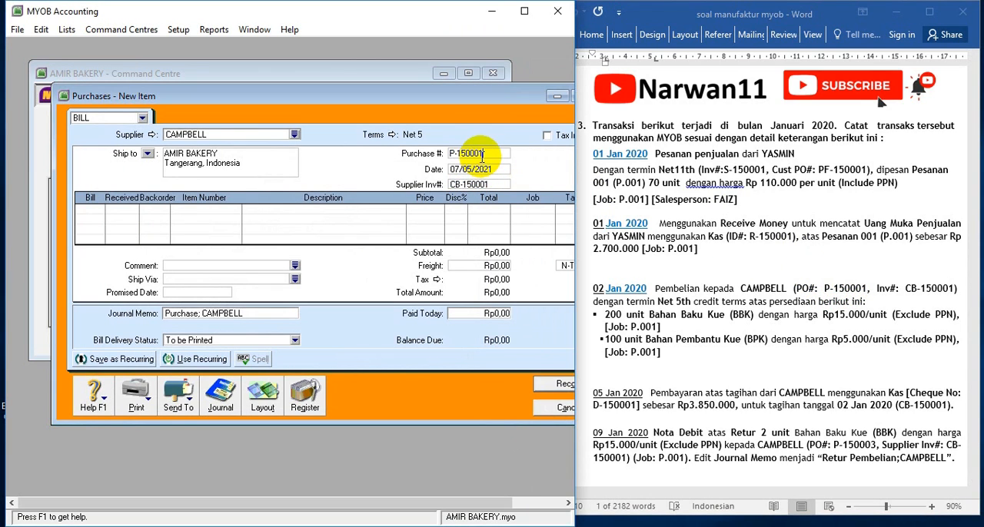
pyautogui.click(482, 172)
pyautogui.write('0')
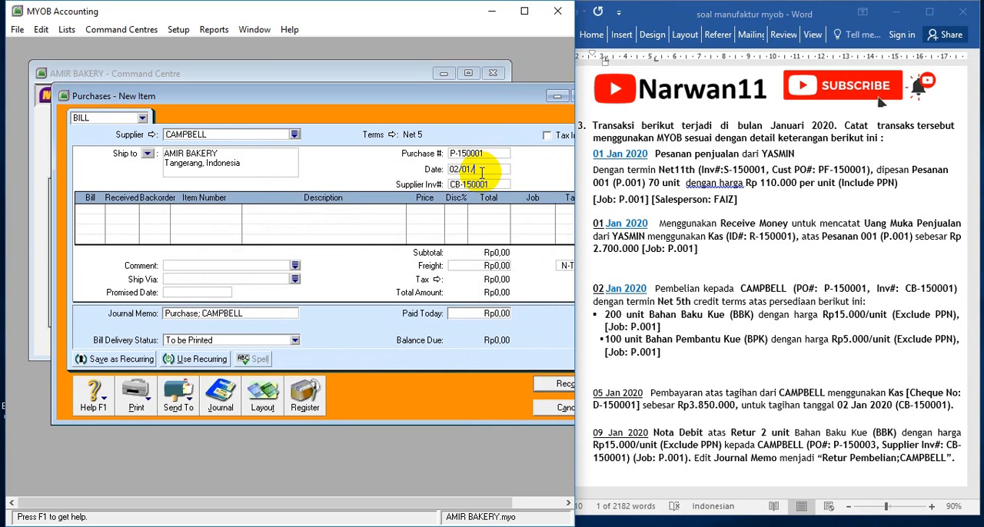
# Add a bill line for 200 units of item BBK, Bahan Baku Kue
pyautogui.click(101, 209)
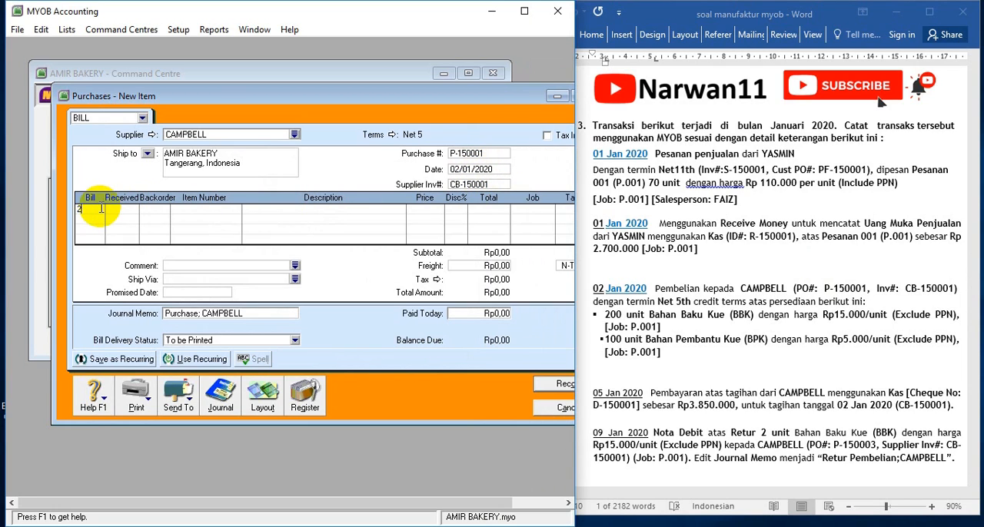
pyautogui.press('Tab')
pyautogui.press('Tab')
pyautogui.press('Tab')
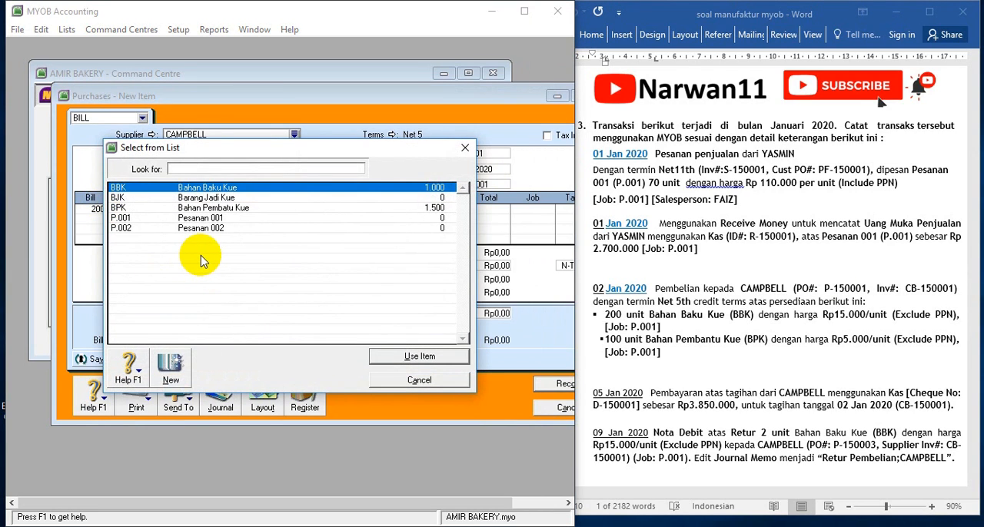
pyautogui.doubleClick(192, 192)
pyautogui.press('Tab')
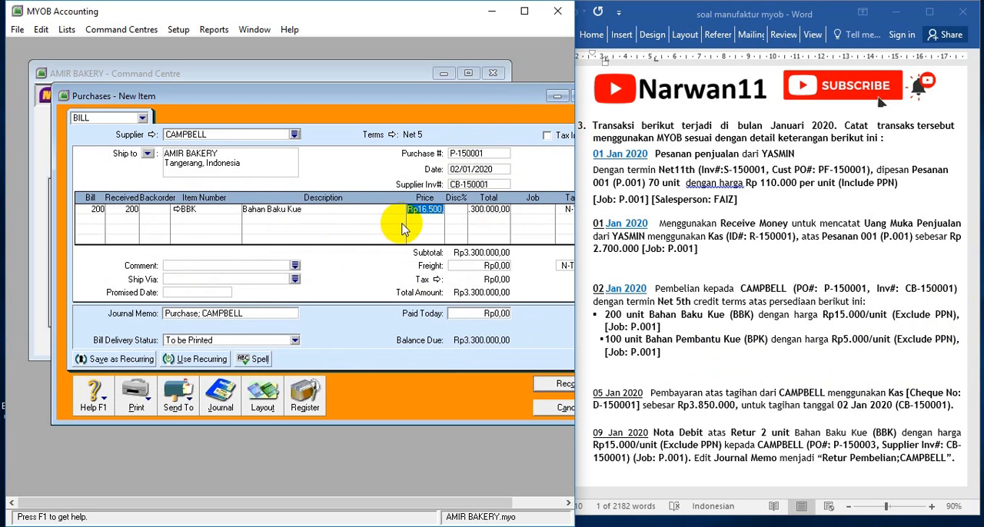
# Set the BBK line's unit price to Rp15.000 and its job to P.001
pyautogui.write('15')
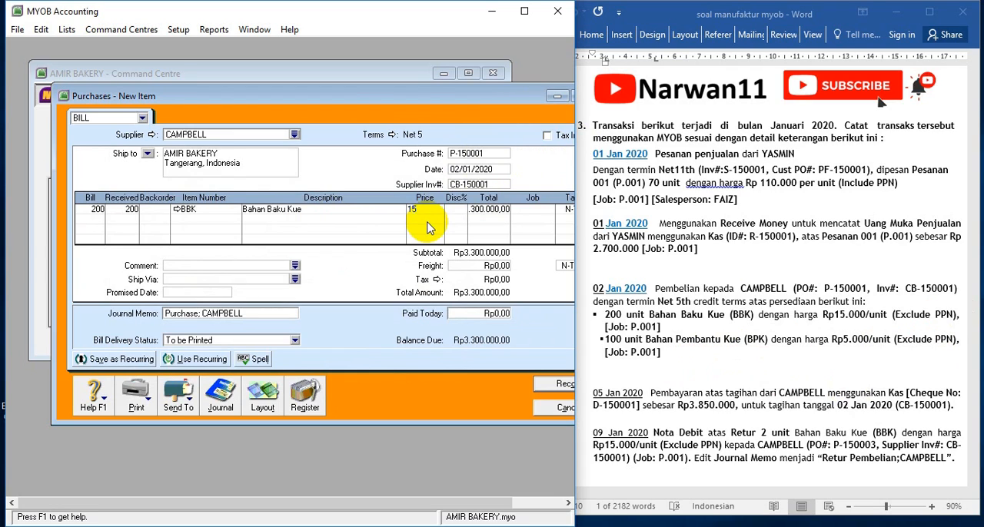
pyautogui.press('Tab')
pyautogui.press('Tab')
pyautogui.press('Tab')
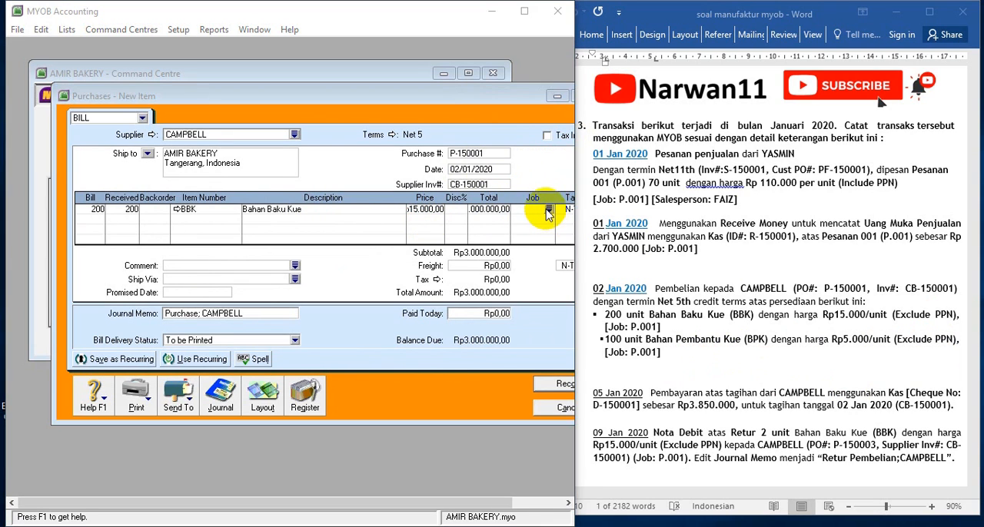
pyautogui.click(548, 210)
pyautogui.doubleClick(235, 194)
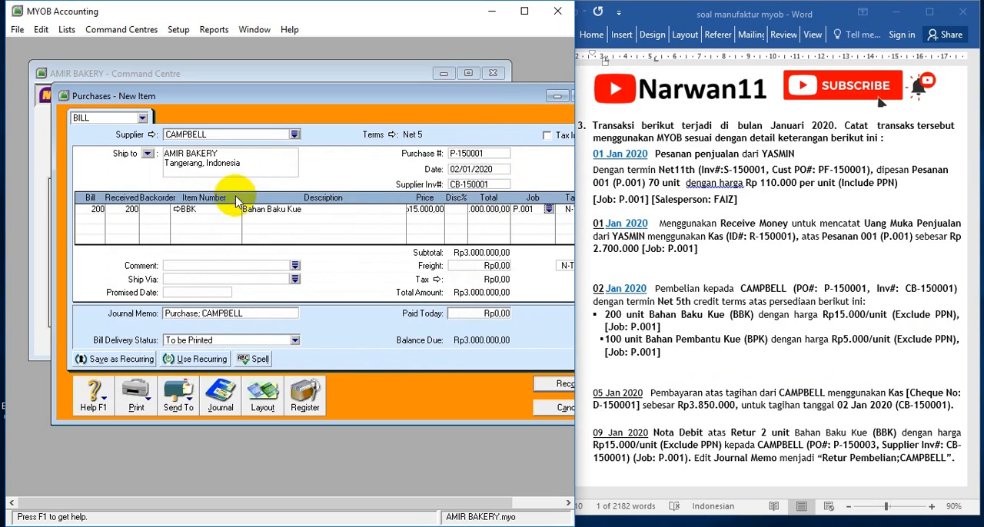
# Set the BBK line's tax code to PPN
pyautogui.click(565, 209)
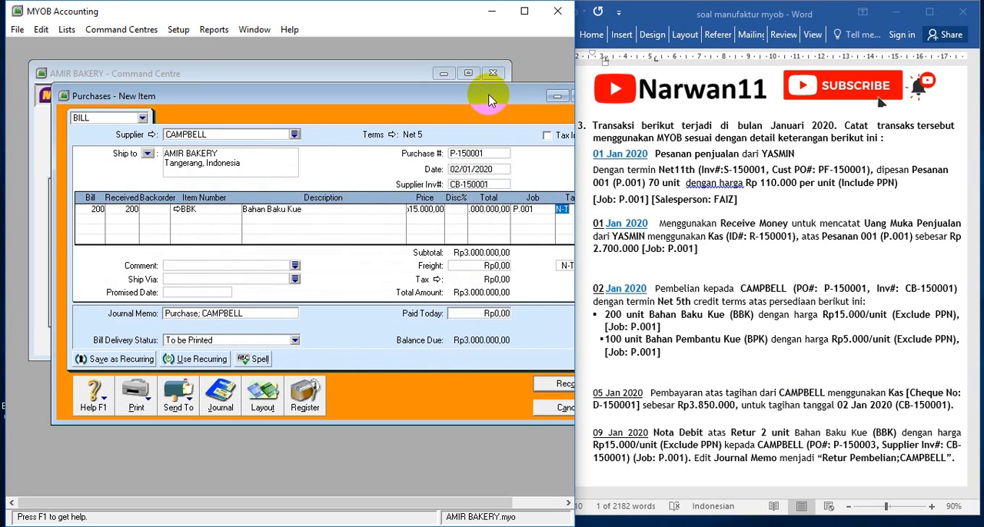
pyautogui.moveTo(484, 96); pyautogui.dragTo(459, 80)
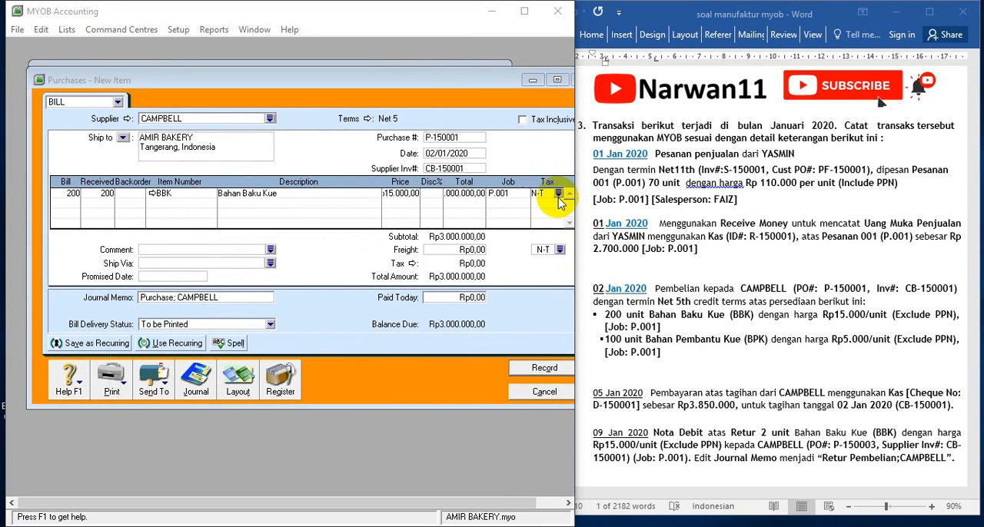
pyautogui.click(557, 194)
pyautogui.write('PPN')
pyautogui.doubleClick(234, 198)
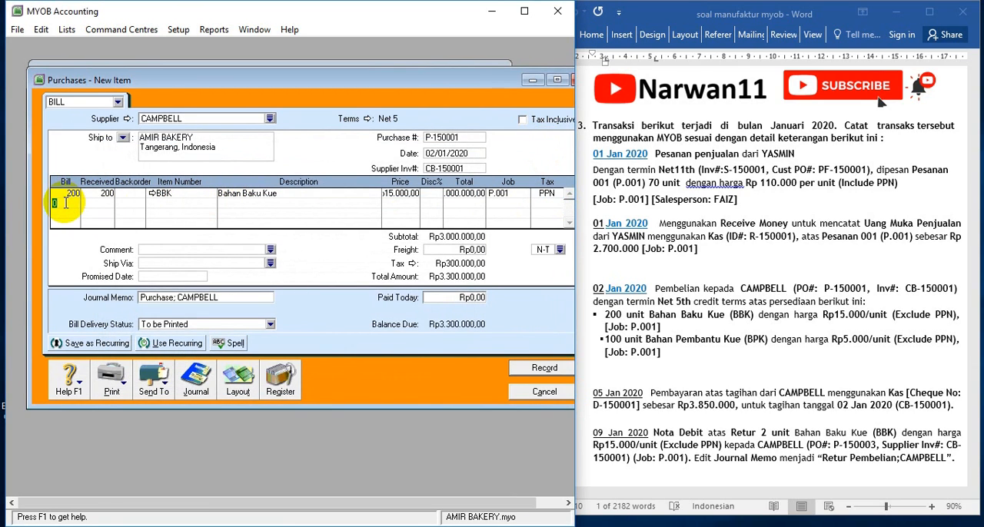
# Add a second bill line for 100 units of item BPK, Bahan Pembatu Kue
pyautogui.press('Tab')
pyautogui.press('Tab')
pyautogui.press('Tab')
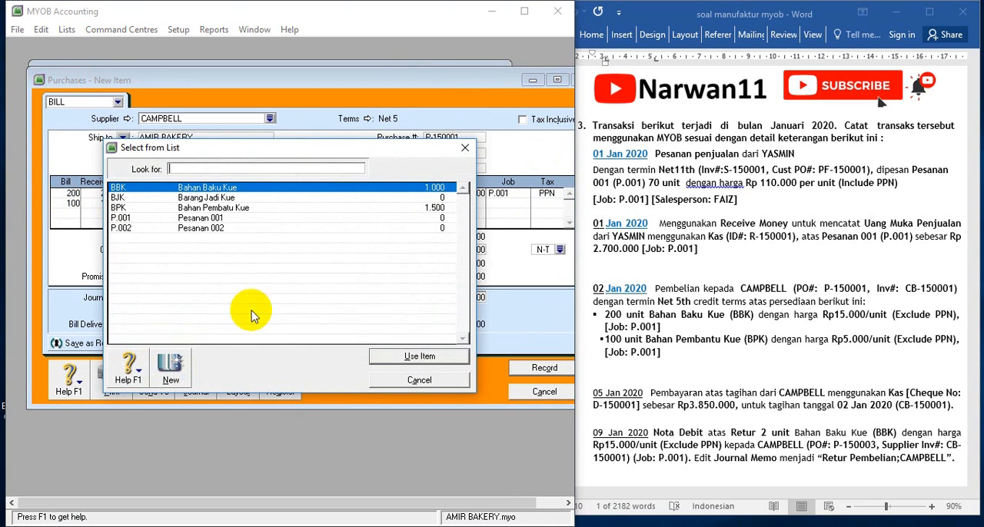
pyautogui.doubleClick(216, 209)
pyautogui.press('Tab')
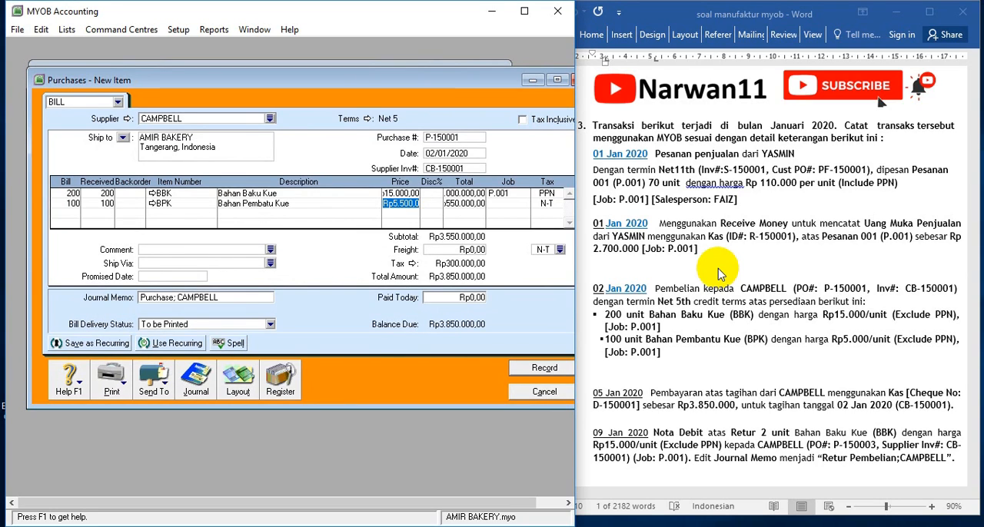
pyautogui.write('2')
pyautogui.write('700')
pyautogui.press('Tab')
pyautogui.press('Tab')
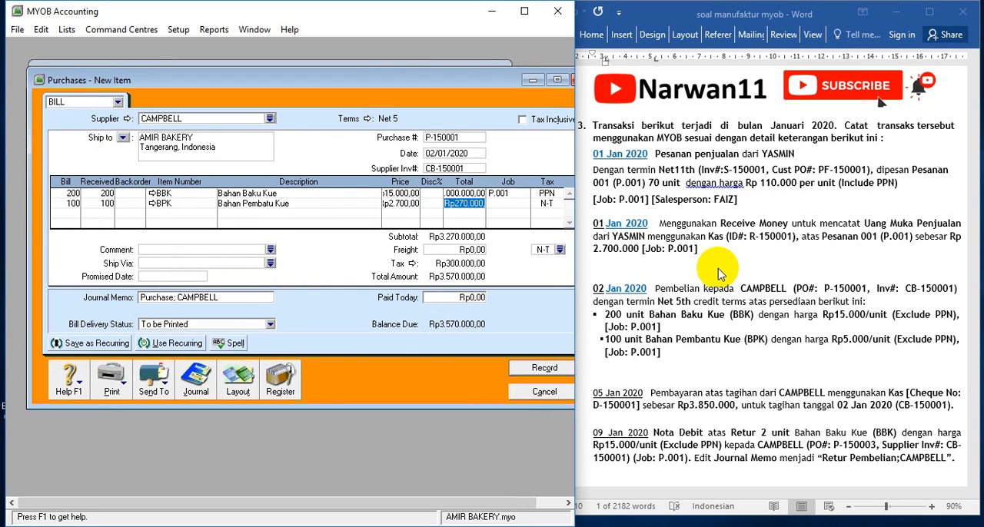
pyautogui.click(510, 204)
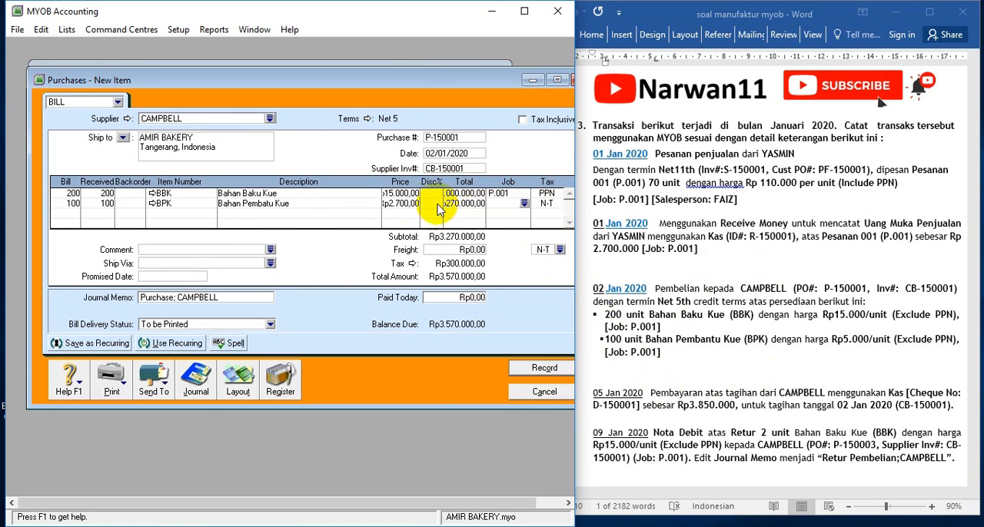
# Set the BPK line's unit price to Rp5.000 and its job to P.001
pyautogui.click(401, 204)
pyautogui.write('5000')
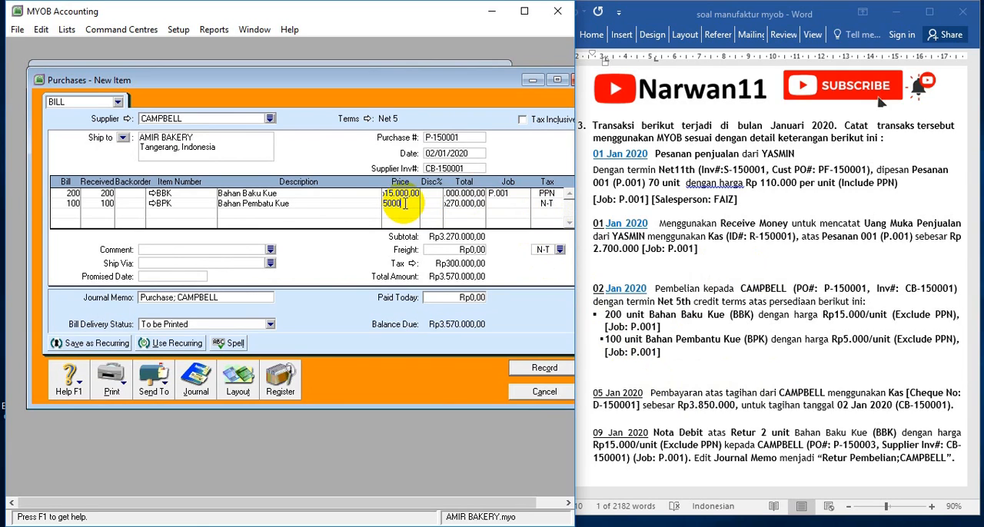
pyautogui.press('Tab')
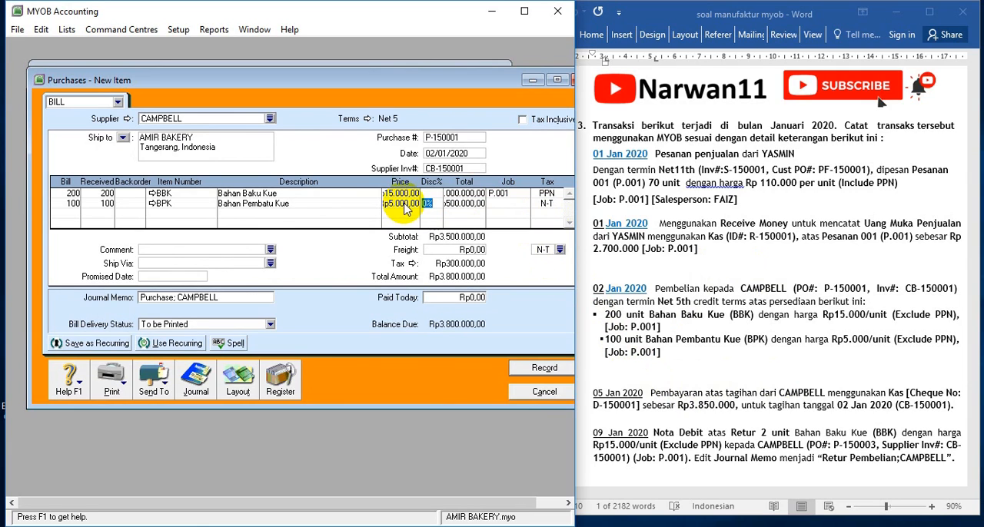
pyautogui.click(526, 205)
pyautogui.click(524, 203)
pyautogui.click(248, 194)
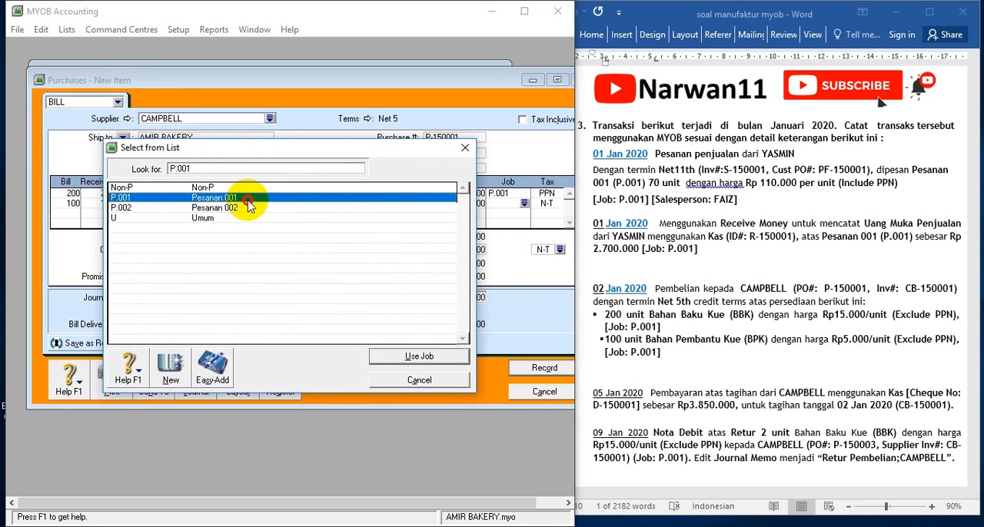
pyautogui.press('Return')
# Set the BPK line's tax code to PPN, Pajak Pertambahan Nilai
pyautogui.click(544, 204)
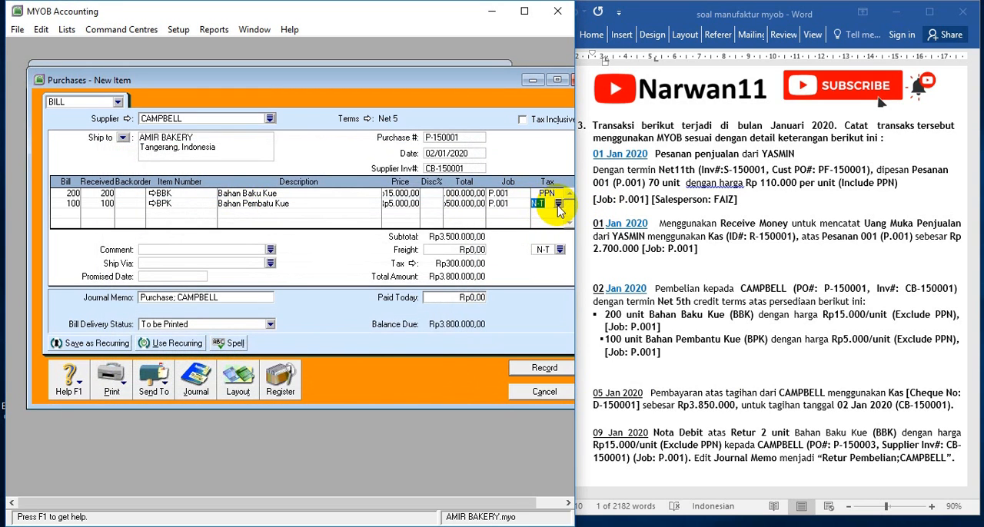
pyautogui.click(559, 204)
pyautogui.click(199, 198)
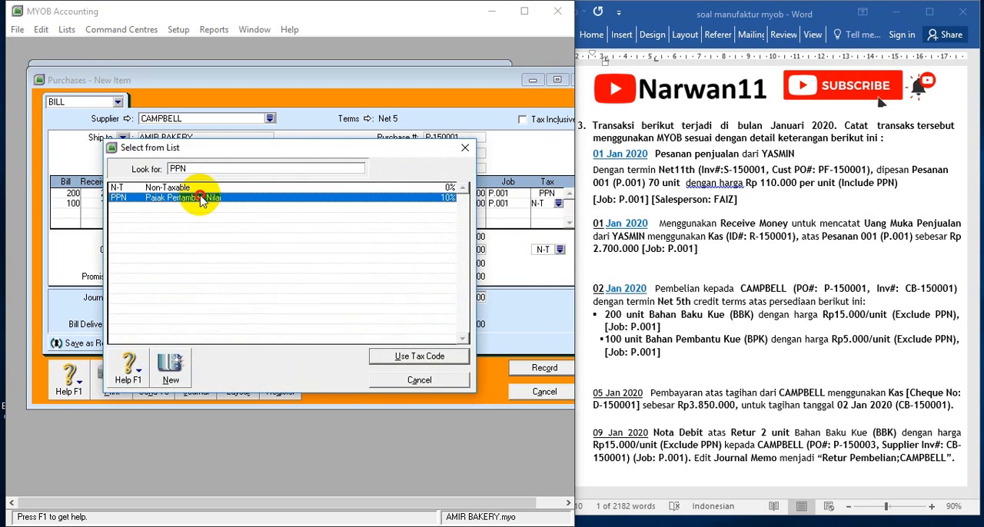
pyautogui.press('Return')
pyautogui.press('Tab')
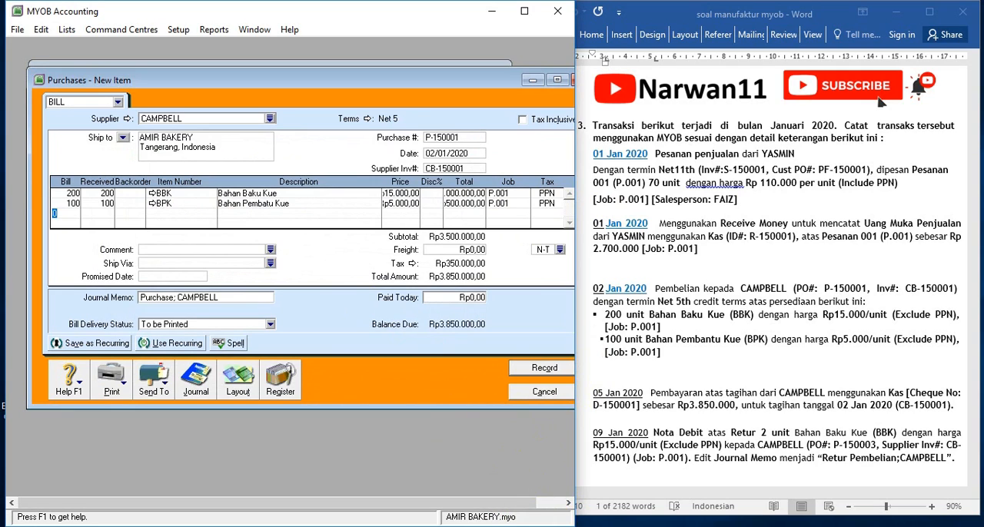
# Check the journal recap of the CAMPBELL bill, then record it and close the purchase entry
pyautogui.click(408, 526)
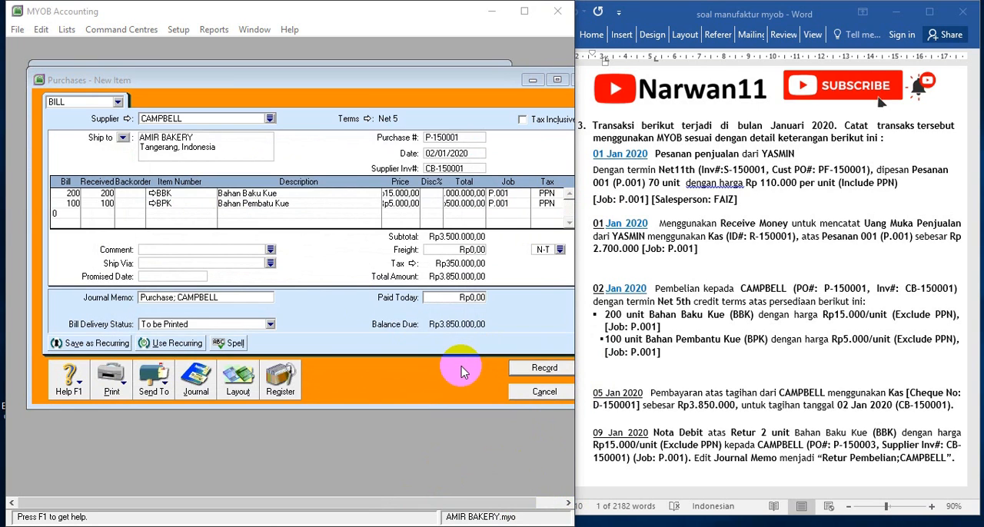
pyautogui.click(444, 398)
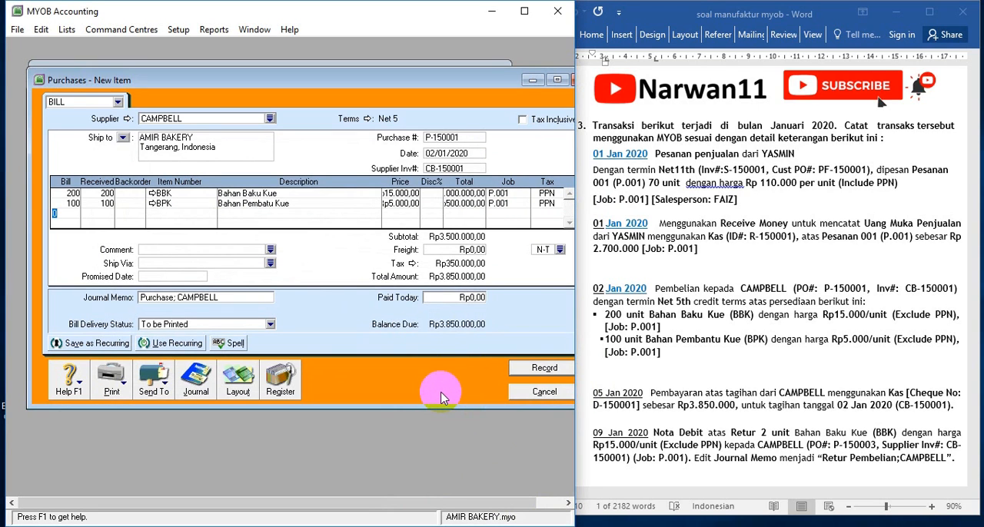
pyautogui.hotkey('ctrl', 'r')
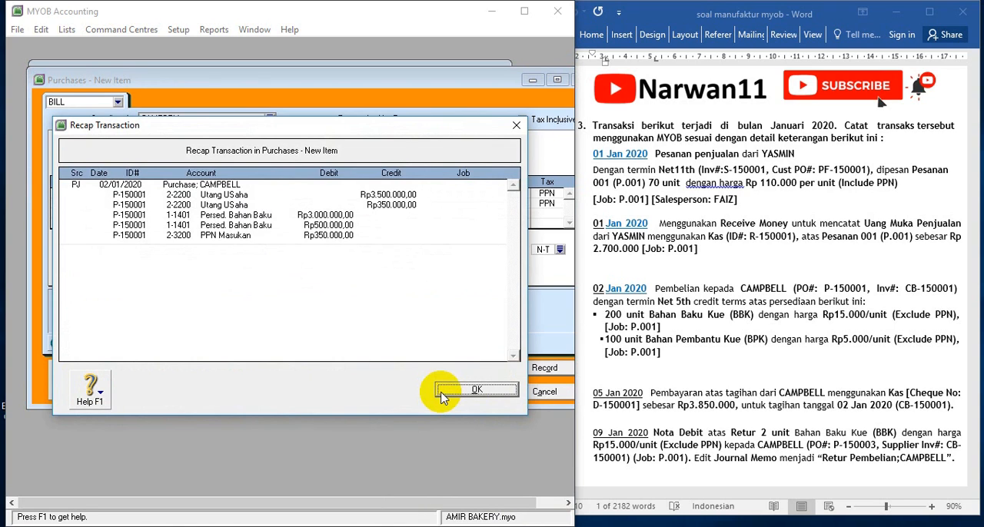
pyautogui.click(443, 396)
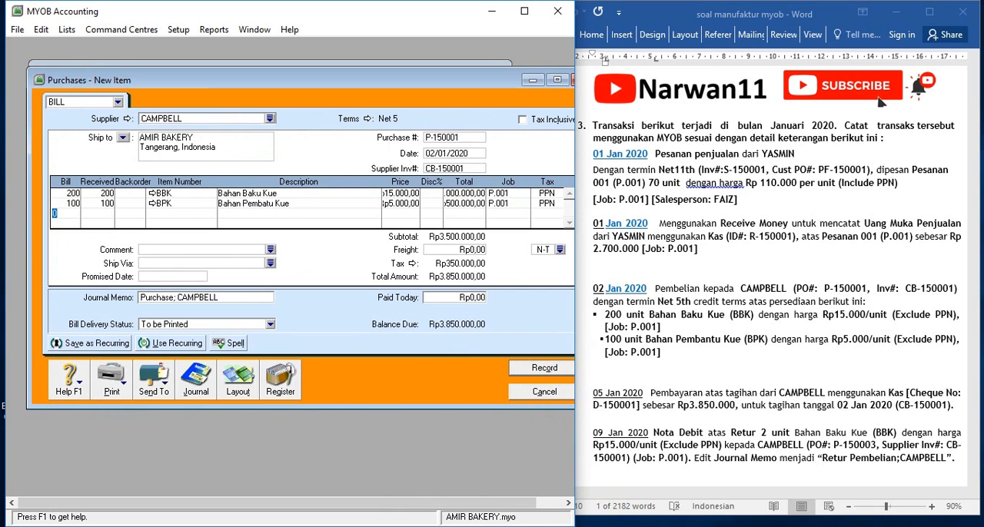
pyautogui.click(523, 370)
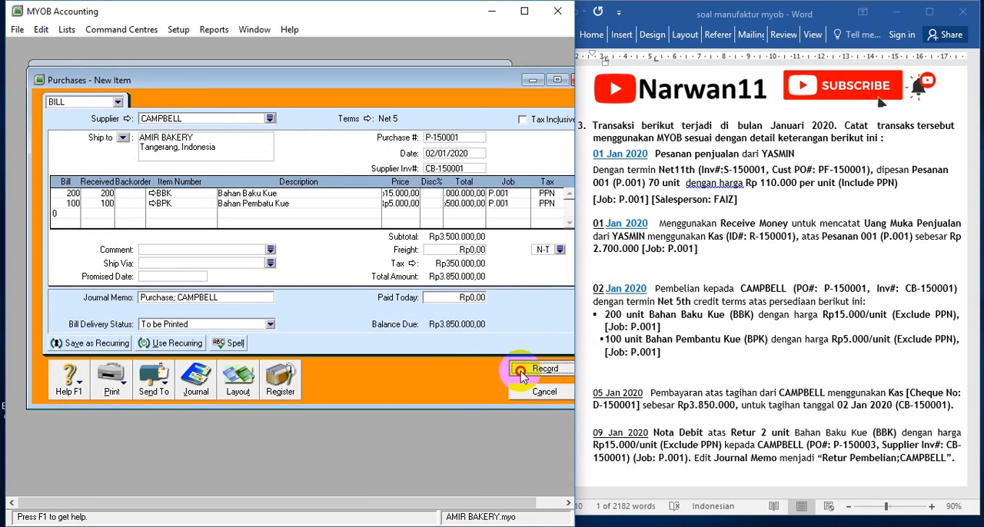
pyautogui.click(544, 391)
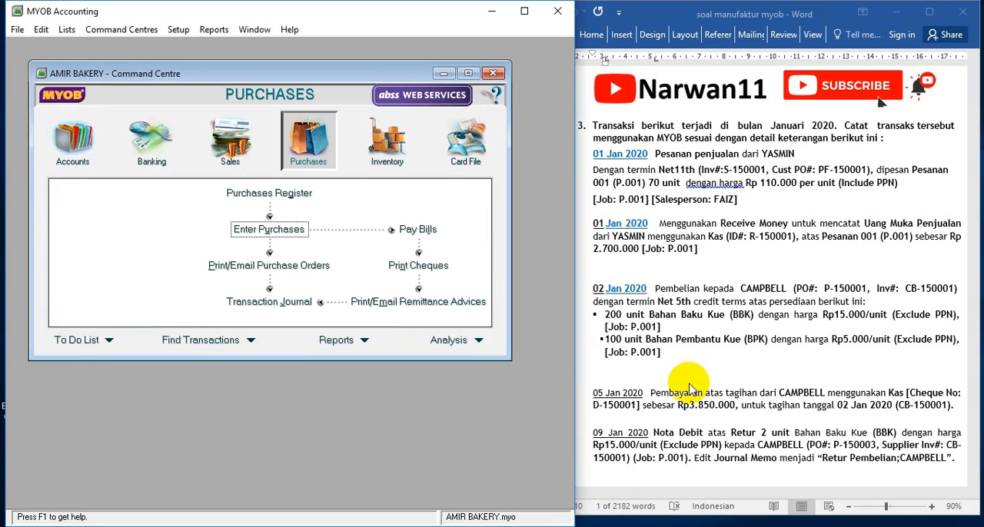
# Start a bill payment for supplier CAMPBELL, following the 05 Jan 2020 transaction in the exercise
pyautogui.click(721, 372)
pyautogui.scroll(-6, 721, 372)
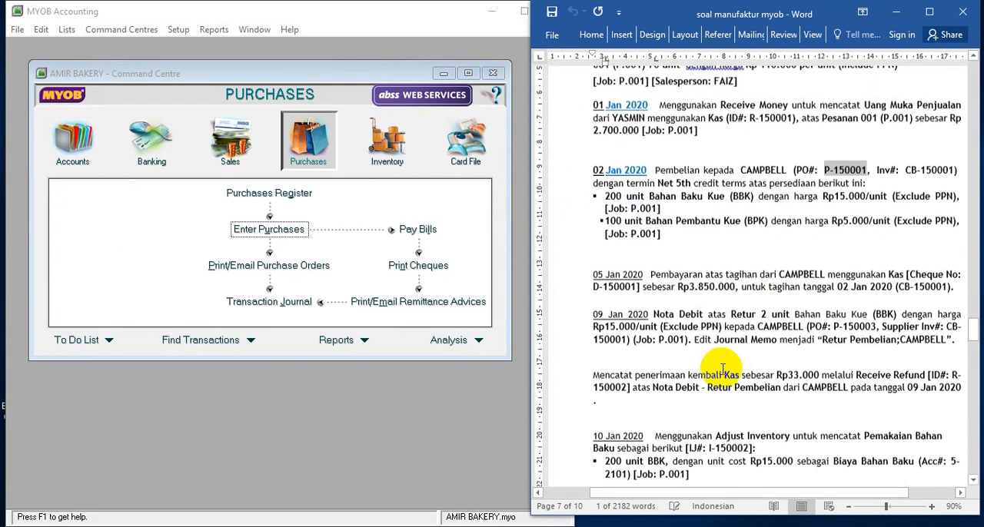
pyautogui.scroll(-2, 721, 369)
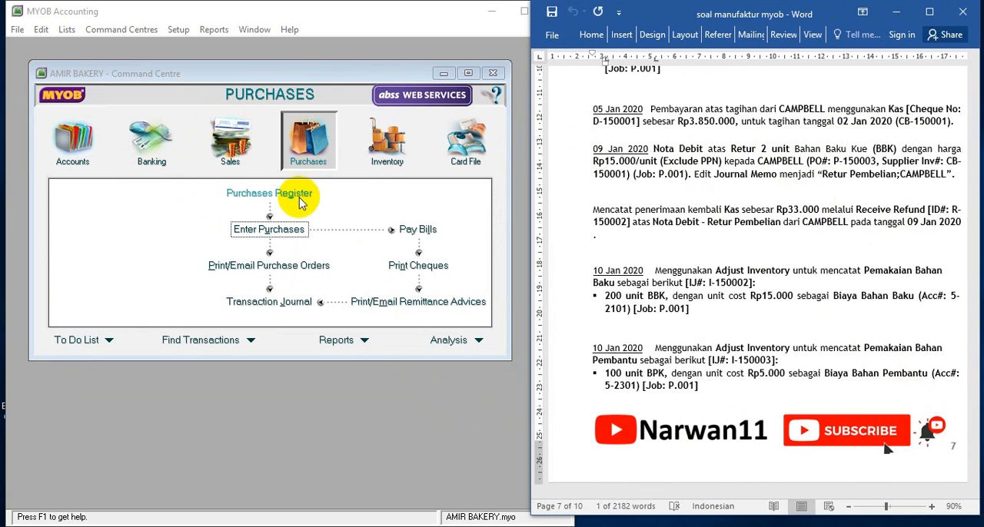
pyautogui.click(407, 230)
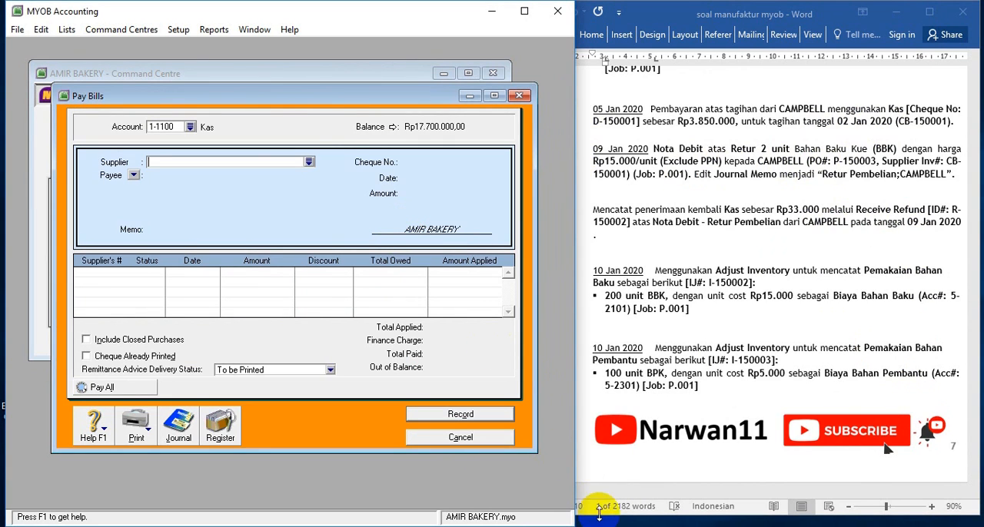
pyautogui.click(308, 162)
pyautogui.doubleClick(169, 204)
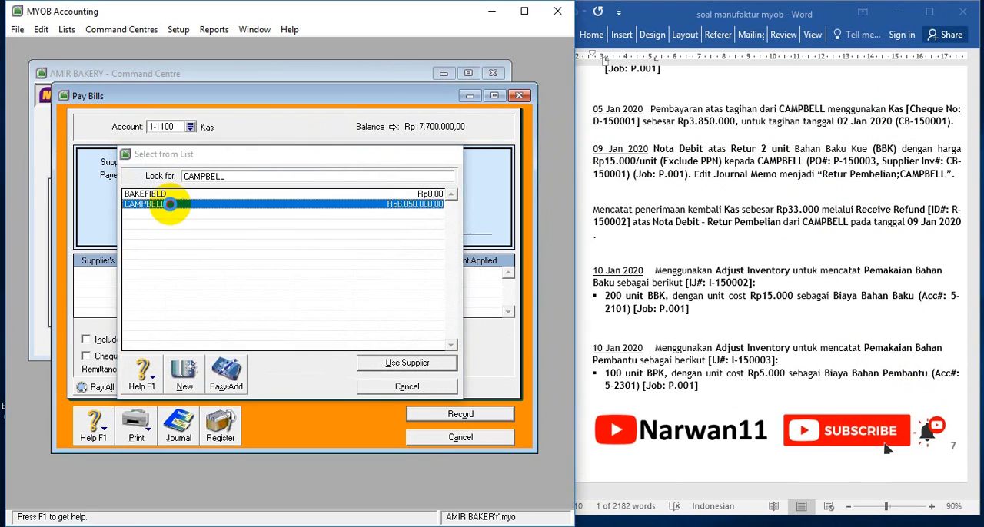
# Copy the payment's cheque number from the 05 Jan exercise text and date the payment 05/01/2020
pyautogui.click(418, 160)
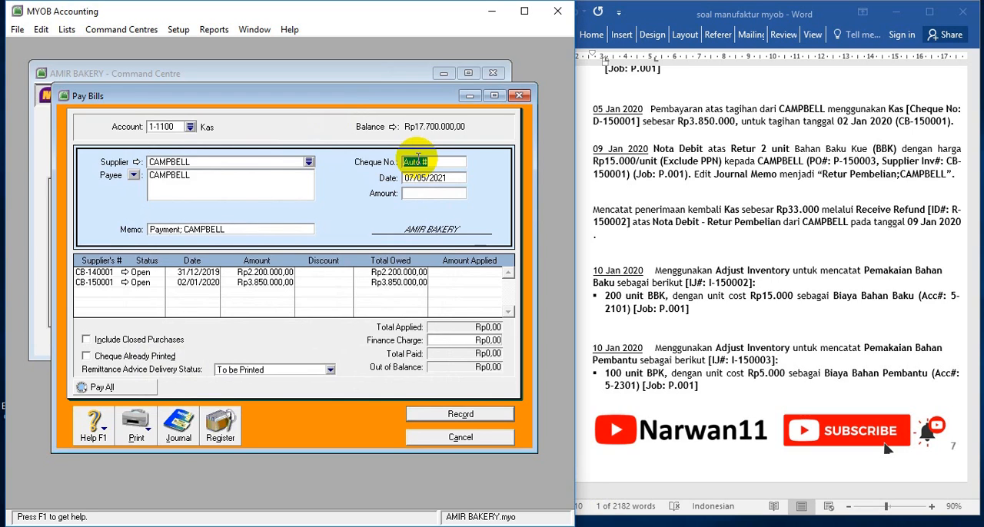
pyautogui.click(595, 125)
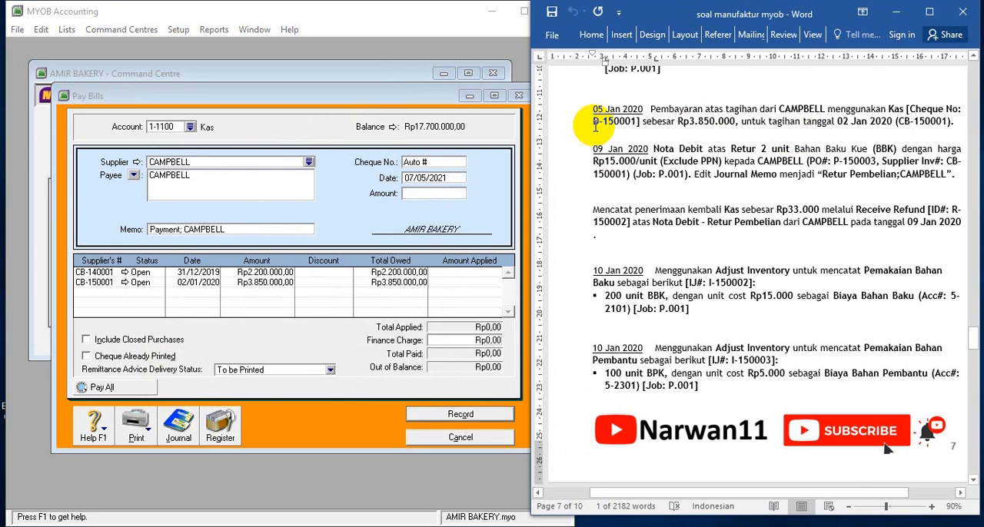
pyautogui.moveTo(594, 123); pyautogui.dragTo(632, 120)
pyautogui.hotkey('ctrl', 'c')
pyautogui.click(421, 162)
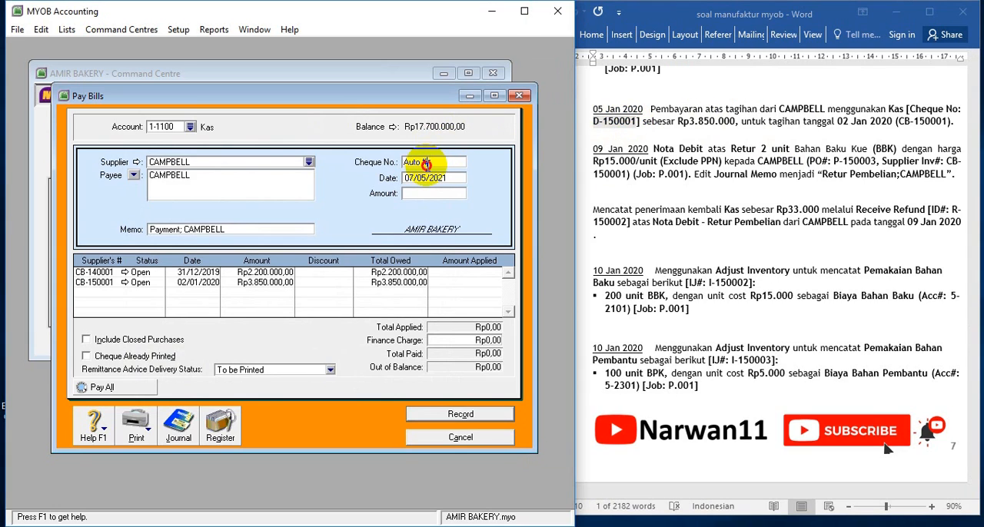
pyautogui.hotkey('ctrl', 'v')
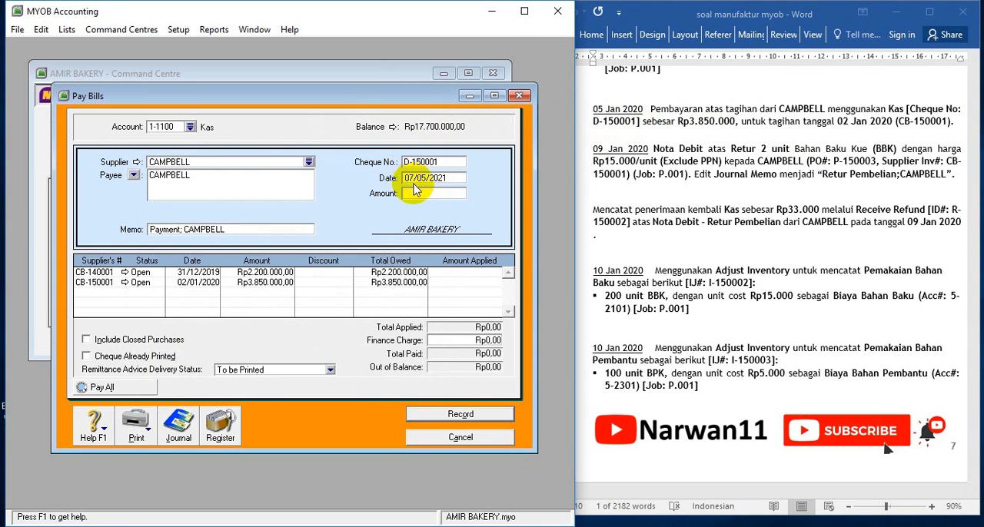
pyautogui.click(424, 178)
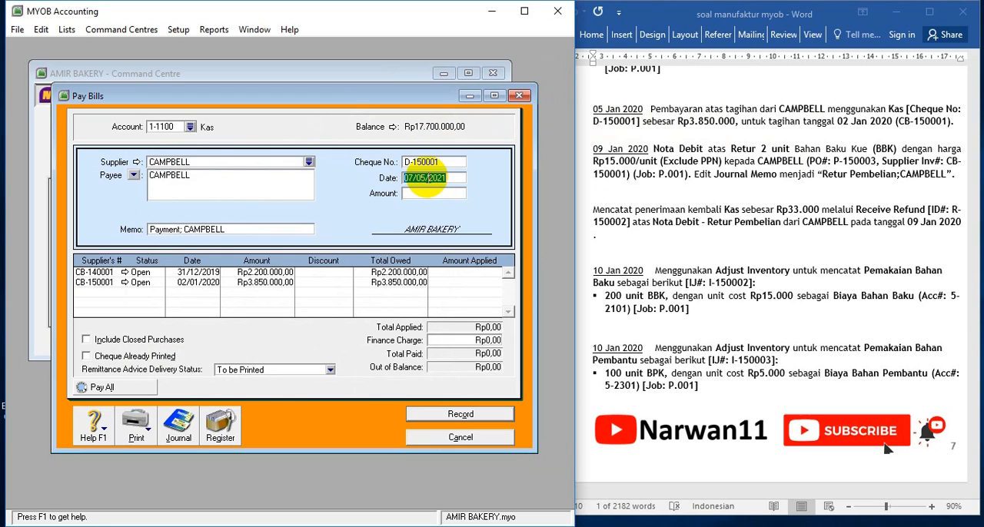
pyautogui.write('0')
pyautogui.press('Tab')
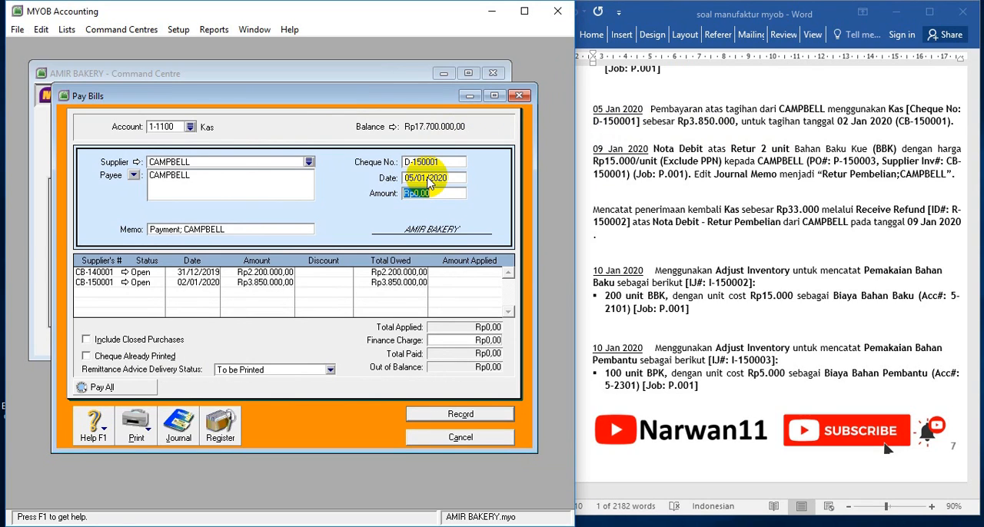
# Set the payment amount to Rp3.850.000 and apply all of it to the bill dated 02/01/2020
pyautogui.write('3.850.00')
pyautogui.press('Tab')
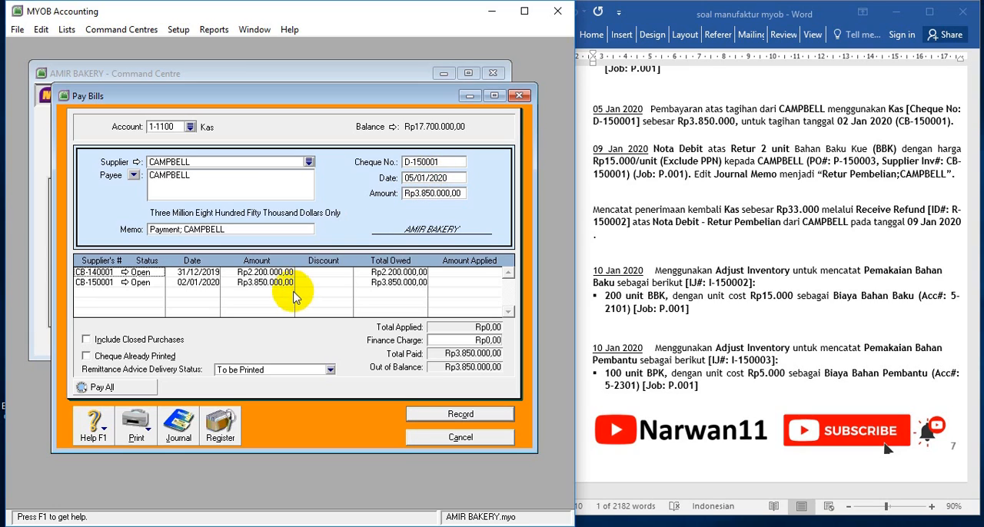
pyautogui.click(472, 283)
pyautogui.press('Tab')
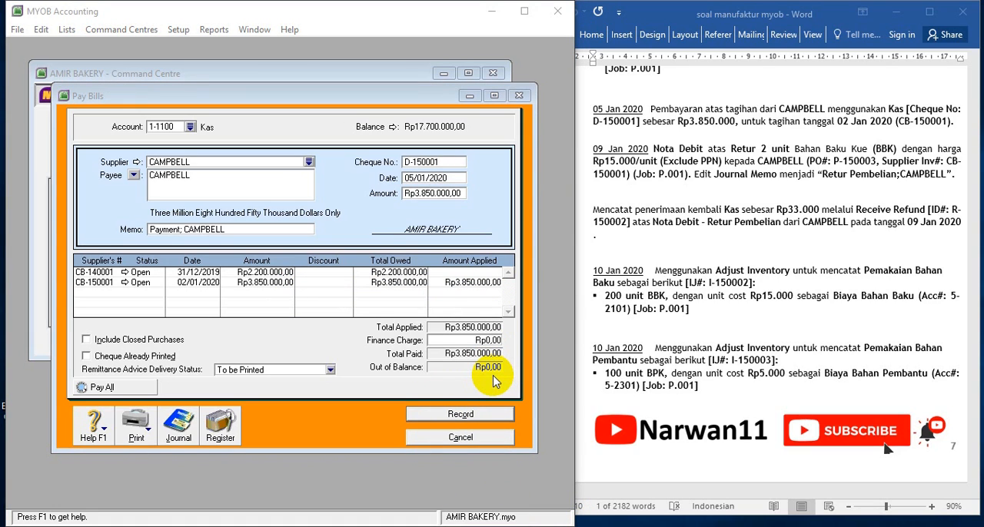
# Check the journal recap of the CAMPBELL payment, then record it and close the payment entry
pyautogui.click(329, 453)
pyautogui.hotkey('ctrl', 'r')
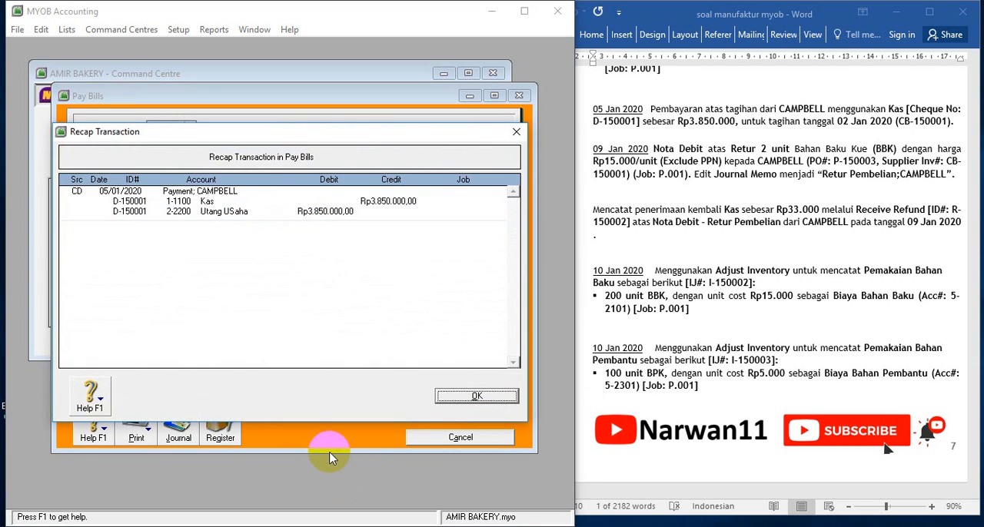
pyautogui.click(470, 397)
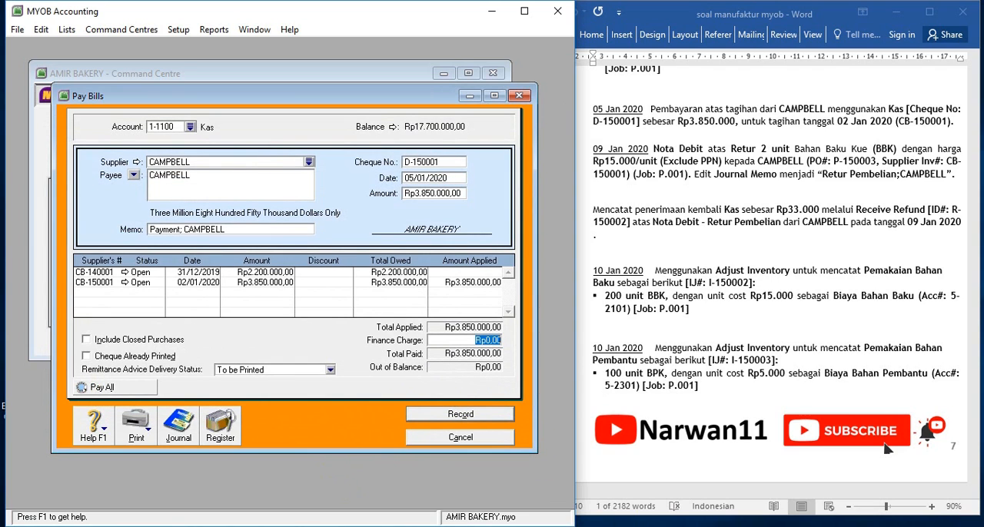
pyautogui.click(449, 416)
pyautogui.click(457, 438)
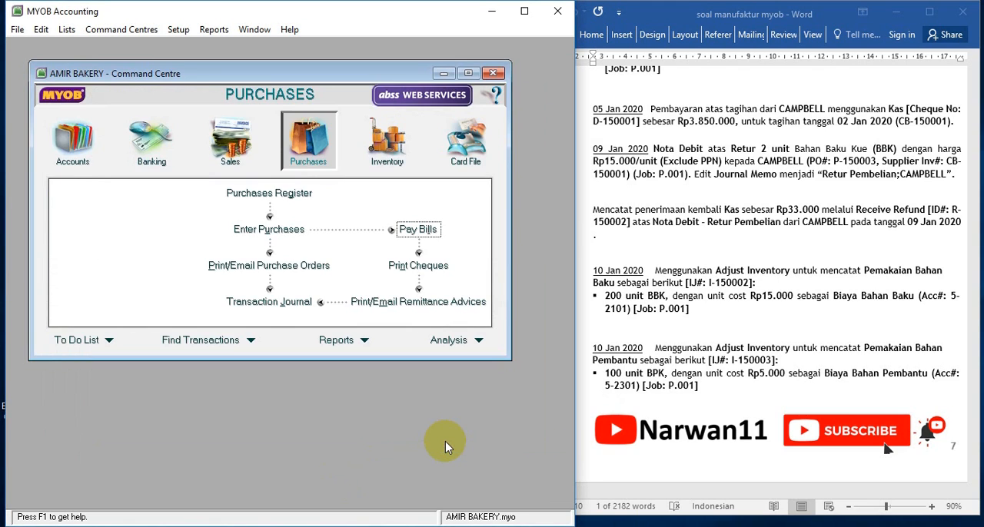
pyautogui.click(568, 332)
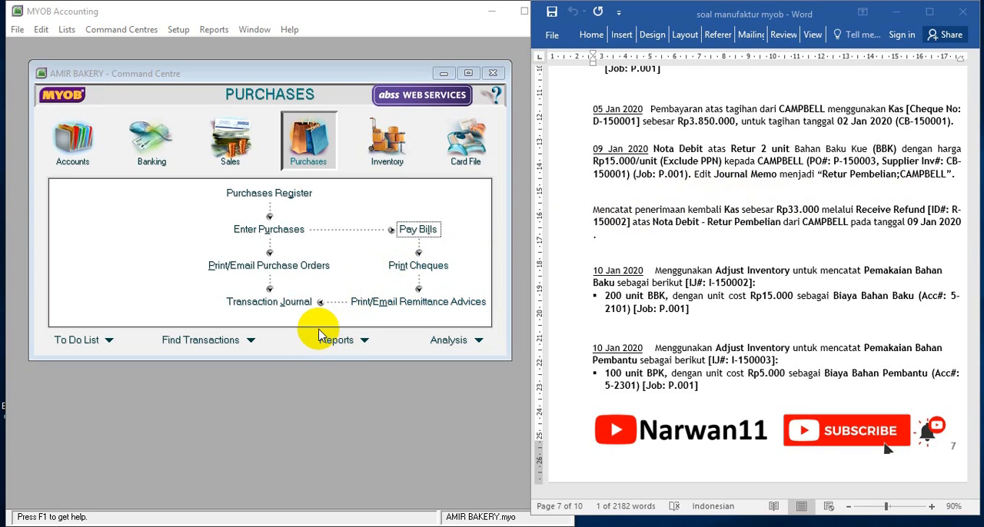
# Start a new purchase bill for supplier CAMPBELL for the 09 Jan 2020 return
pyautogui.click(307, 154)
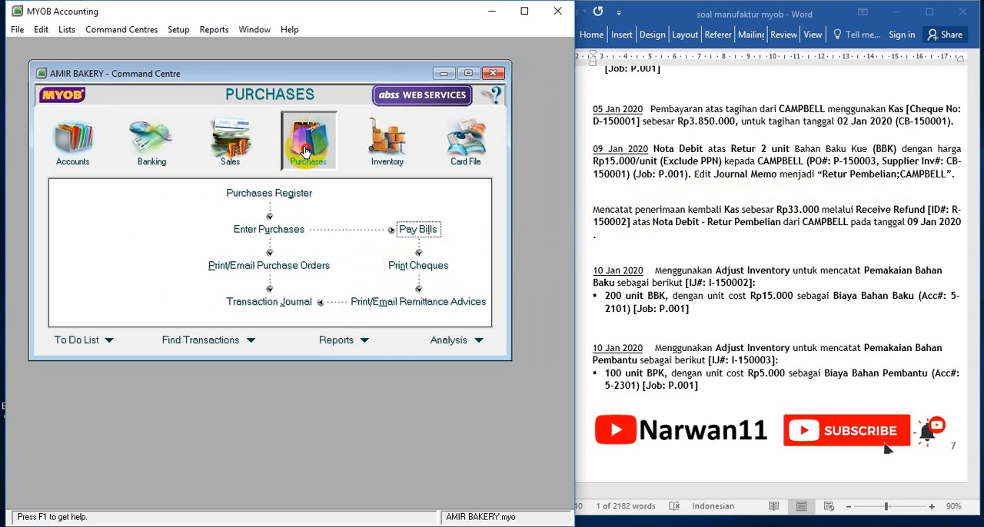
pyautogui.click(272, 235)
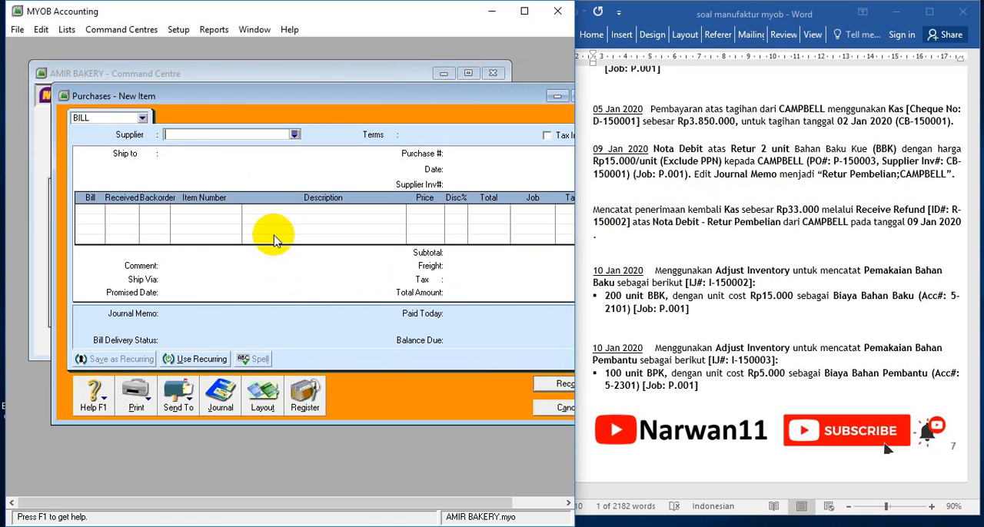
pyautogui.click(292, 134)
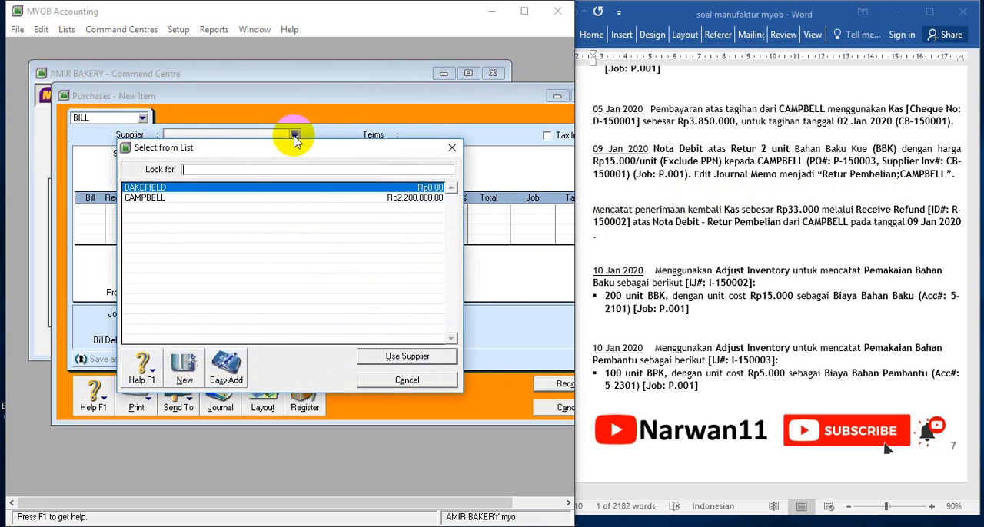
pyautogui.doubleClick(145, 197)
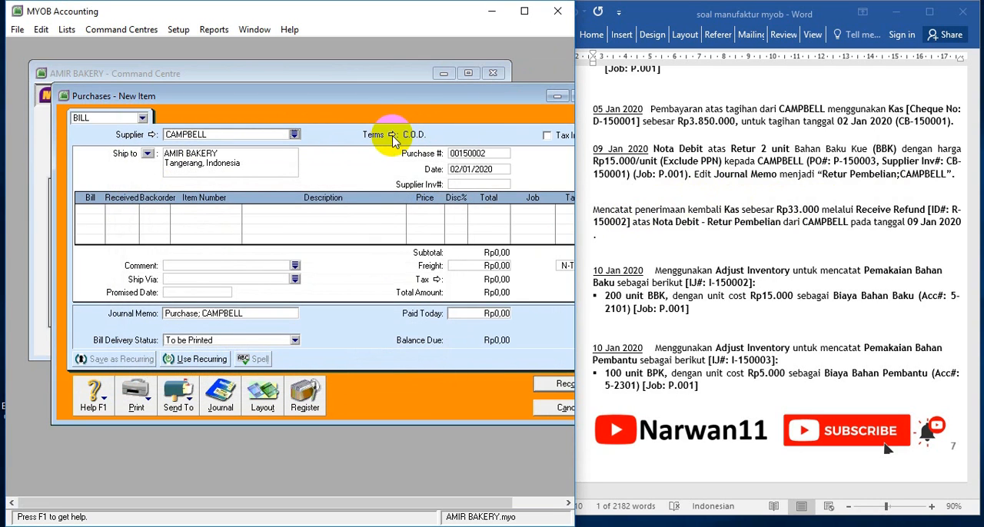
# Copy the purchase order number from the 09 Jan exercise text into the bill and date it 09/01/2020
pyautogui.click(855, 161)
pyautogui.moveTo(834, 161); pyautogui.dragTo(875, 161)
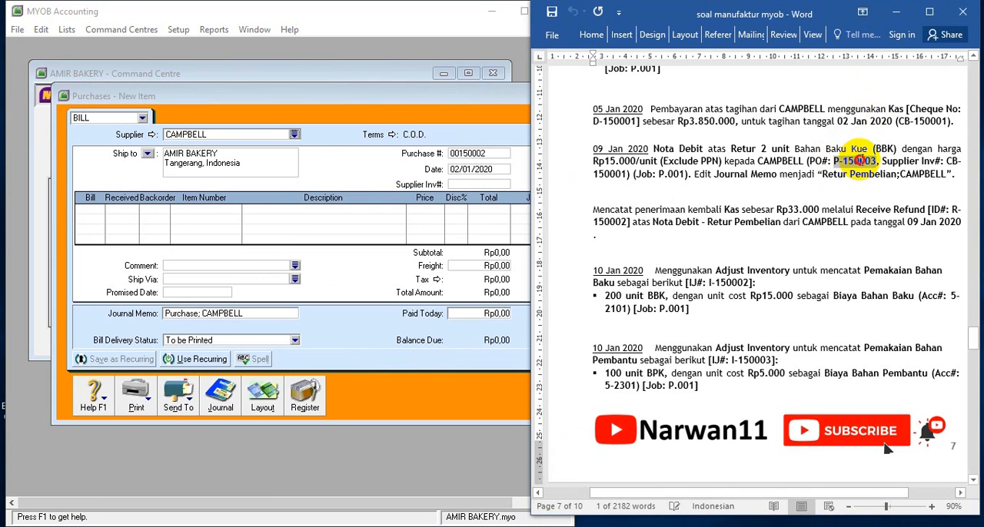
pyautogui.click(480, 154)
pyautogui.hotkey('ctrl', 'v')
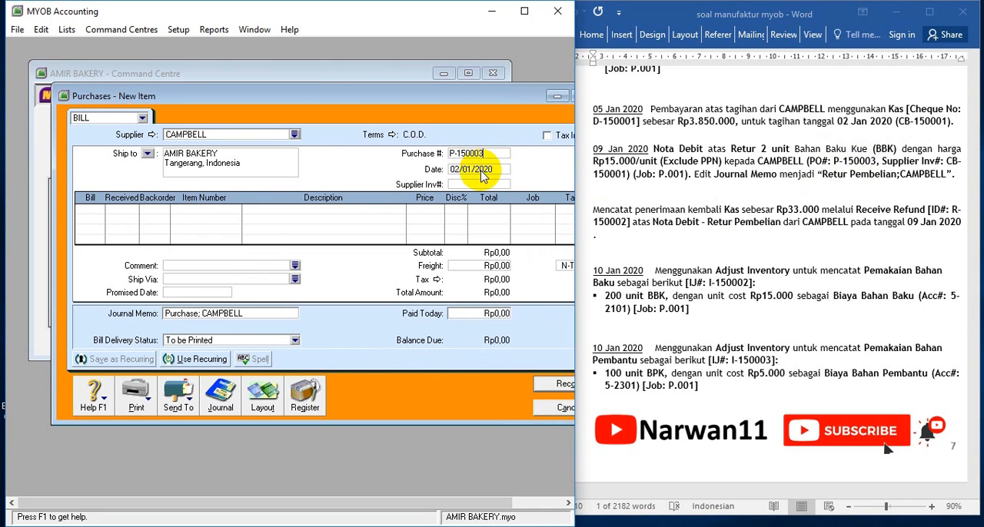
pyautogui.click(480, 171)
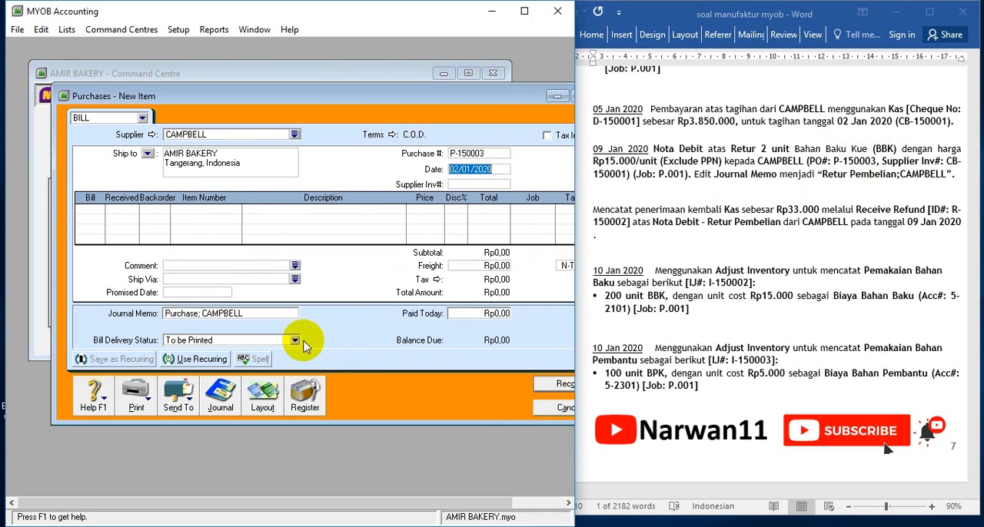
pyautogui.click(456, 168)
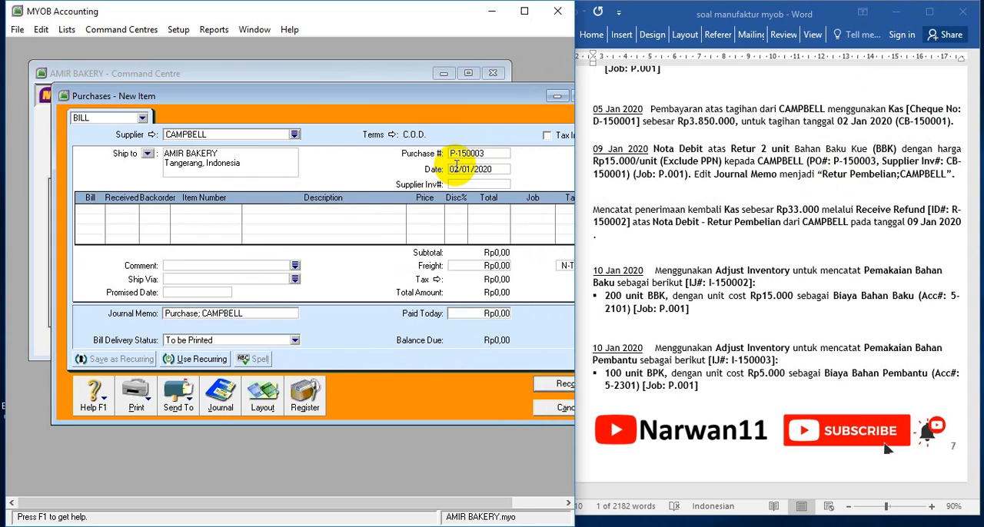
pyautogui.press('Delete')
pyautogui.write('9')
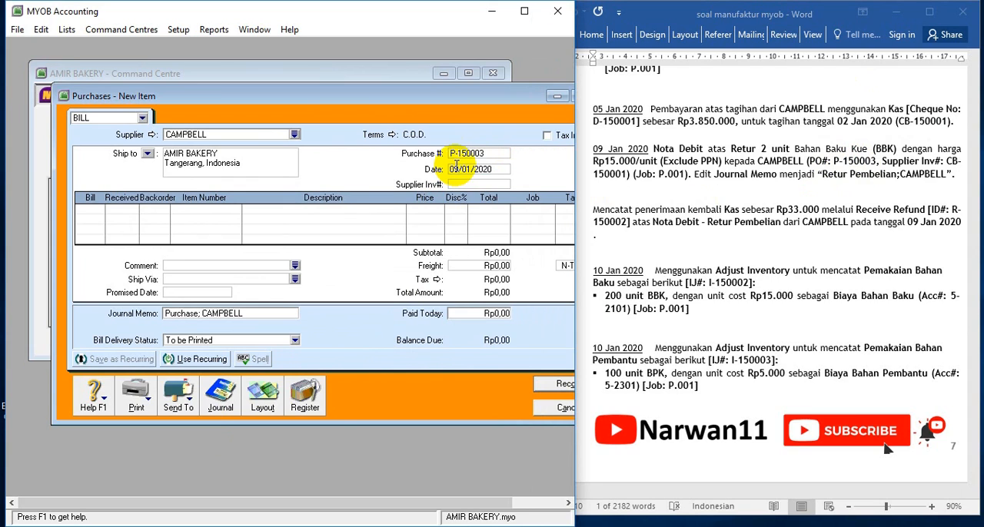
# Copy the supplier invoice number from the 09 Jan exercise text into the bill
pyautogui.click(814, 168)
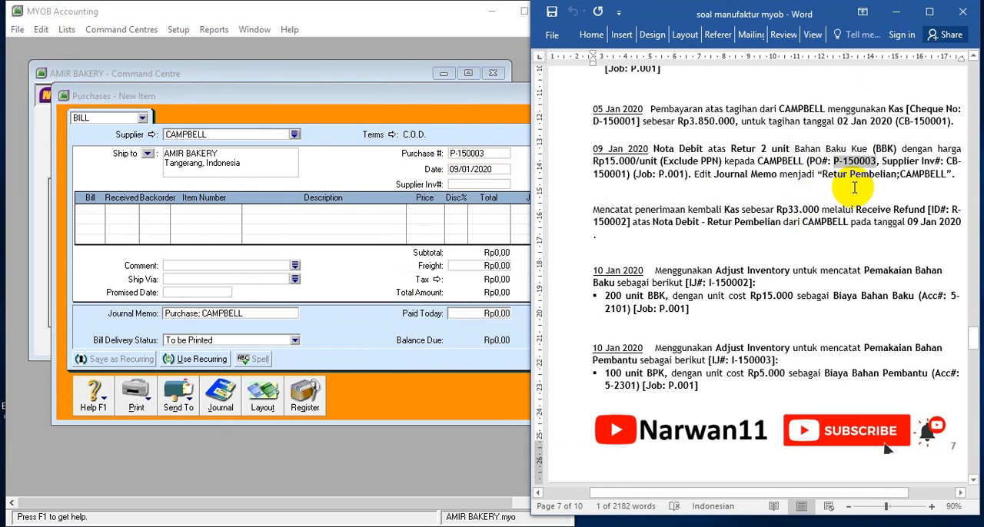
pyautogui.moveTo(950, 161); pyautogui.dragTo(626, 177)
pyautogui.hotkey('ctrl', 'c')
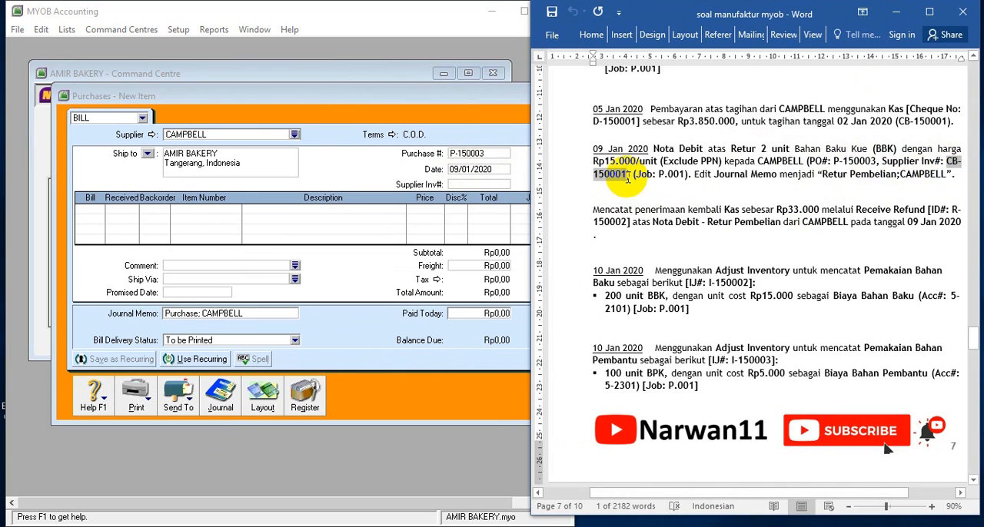
pyautogui.click(465, 170)
pyautogui.click(465, 185)
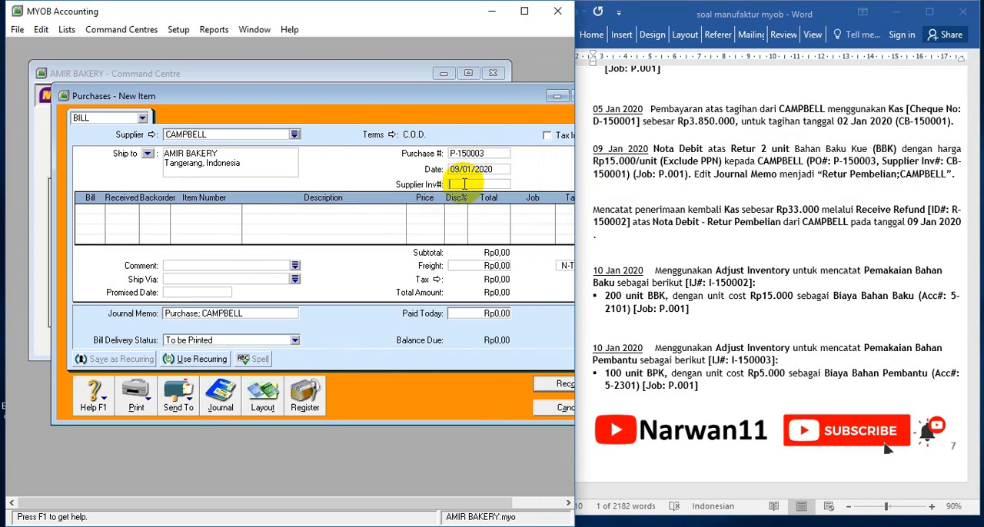
pyautogui.hotkey('ctrl', 'v')
# Enter a return line of -2 units of item BBK (Bahan Baku Kue) at a price of Rp15.000
pyautogui.click(91, 210)
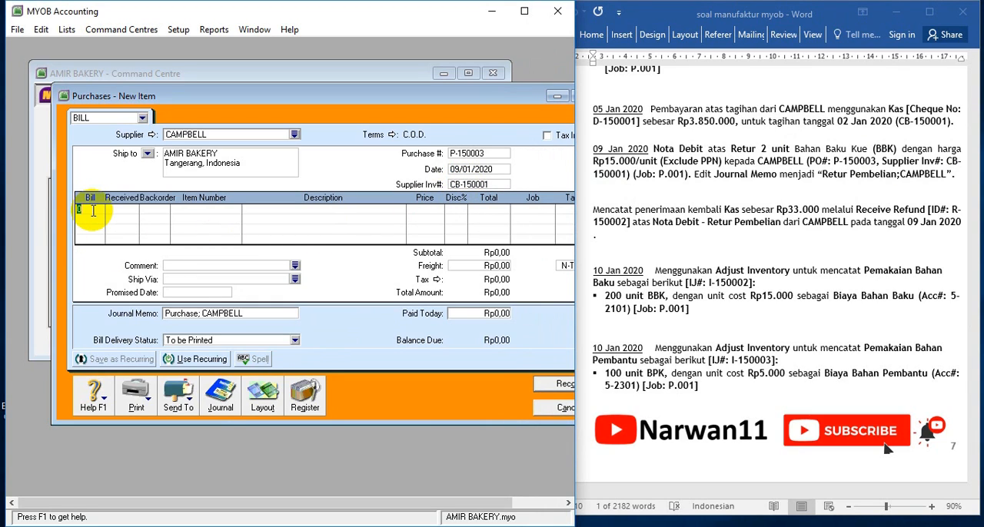
pyautogui.write('-2')
pyautogui.press('Tab')
pyautogui.press('Tab')
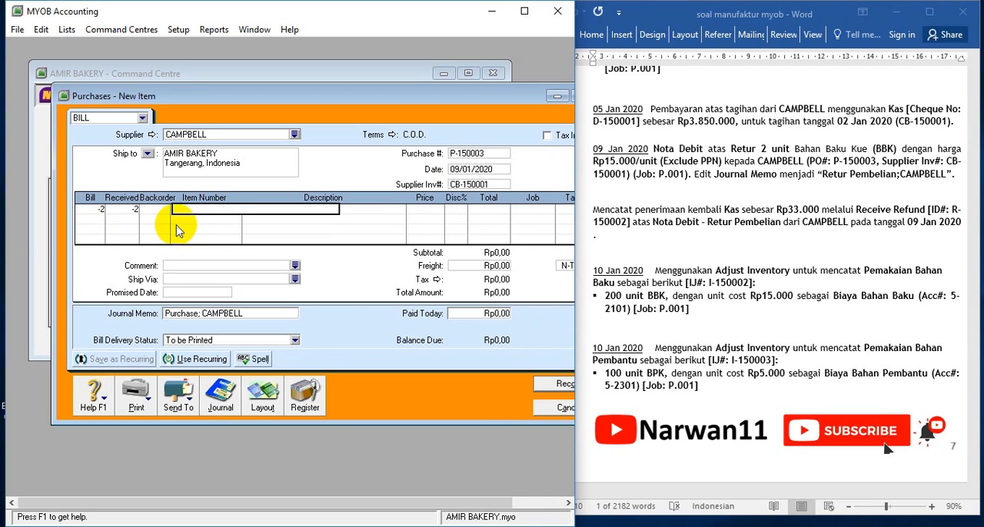
pyautogui.press('Tab')
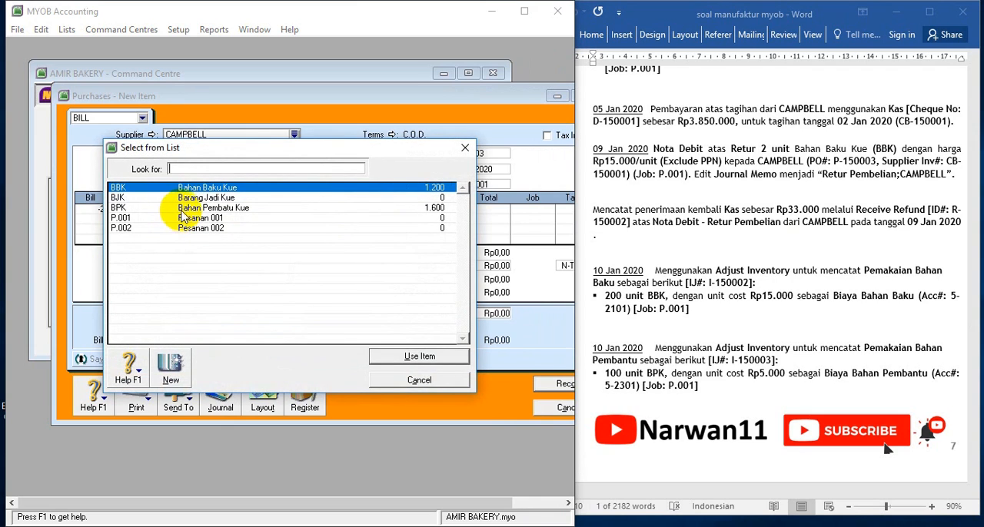
pyautogui.press('Return')
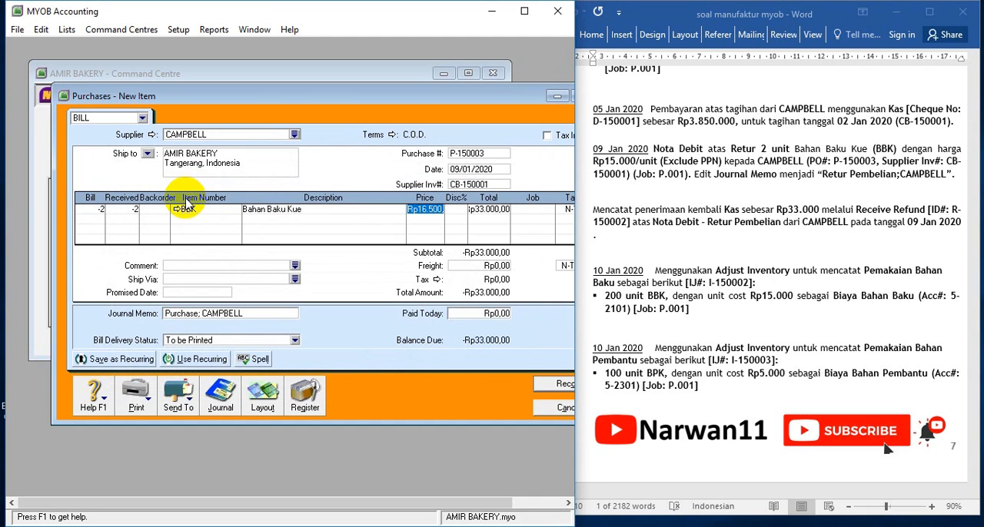
pyautogui.write('1')
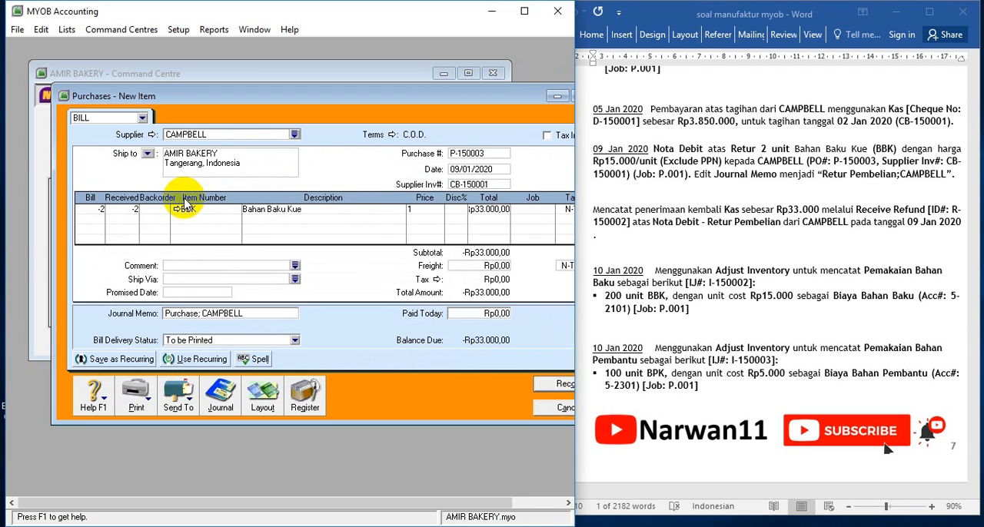
pyautogui.write('5000')
pyautogui.press('Tab')
pyautogui.press('Tab')
pyautogui.press('Tab')
# Assign job P.001 and tax code PPN to the BBK return line, then record the debit note and close the entry
pyautogui.click(549, 213)
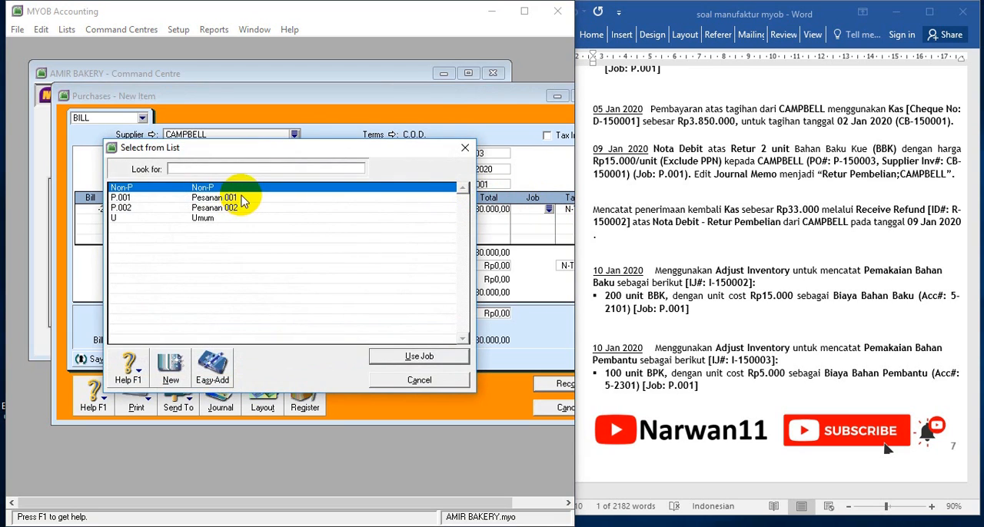
pyautogui.doubleClick(243, 196)
pyautogui.click(565, 209)
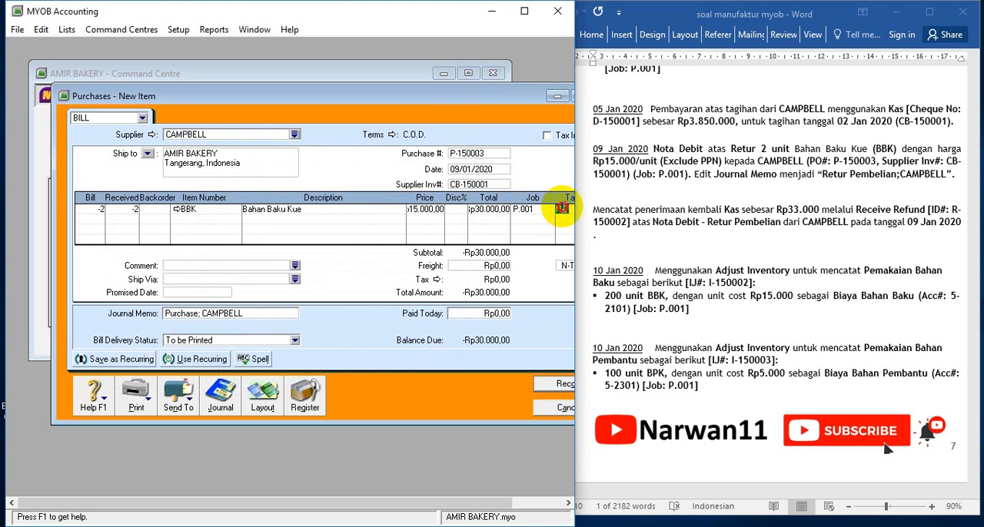
pyautogui.moveTo(486, 92); pyautogui.dragTo(455, 79)
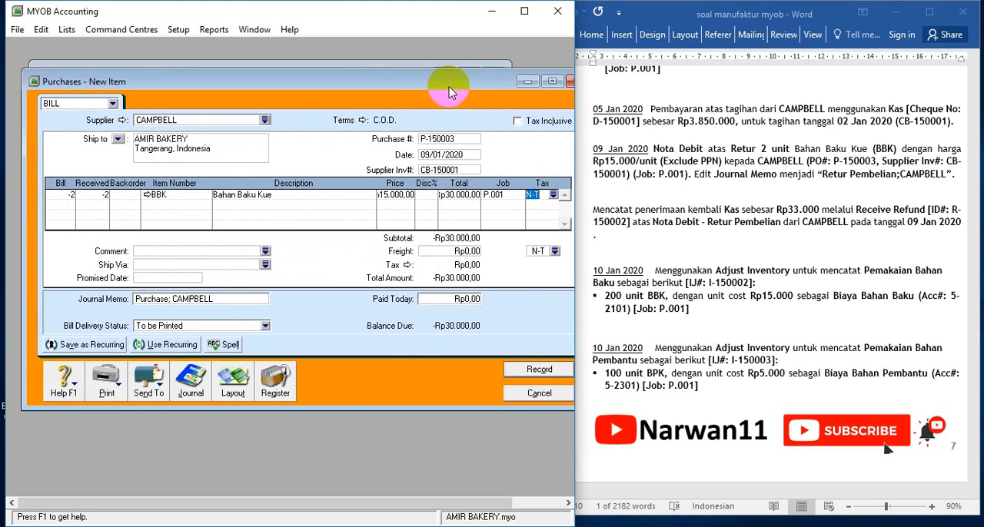
pyautogui.click(554, 196)
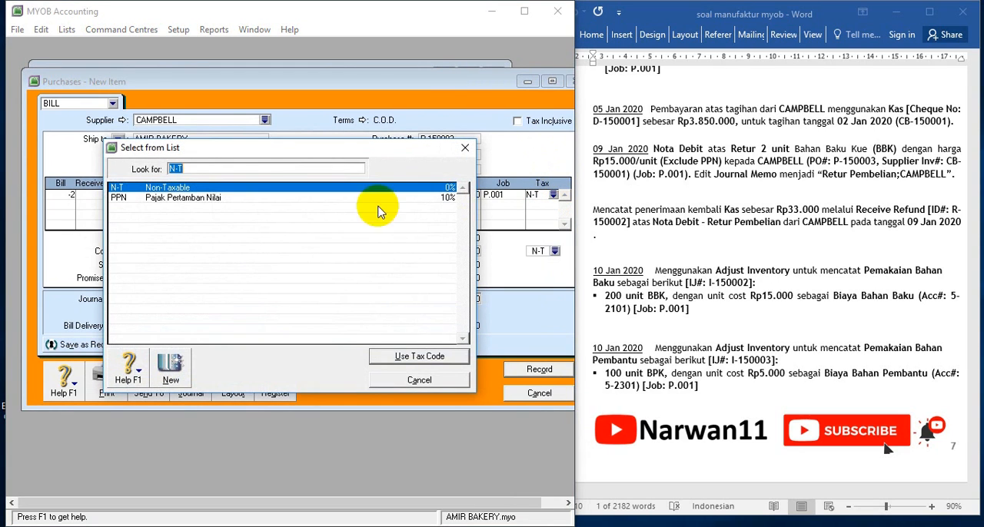
pyautogui.doubleClick(253, 200)
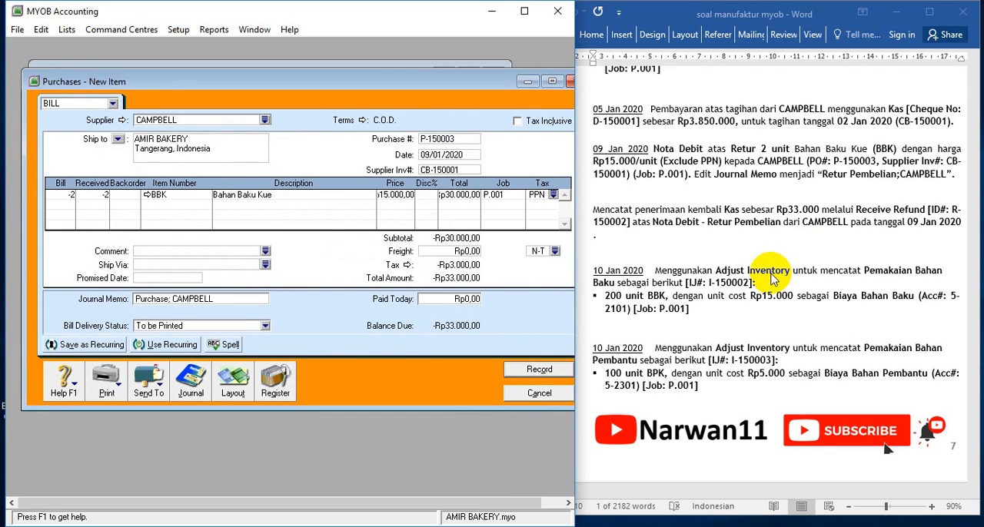
pyautogui.click(532, 372)
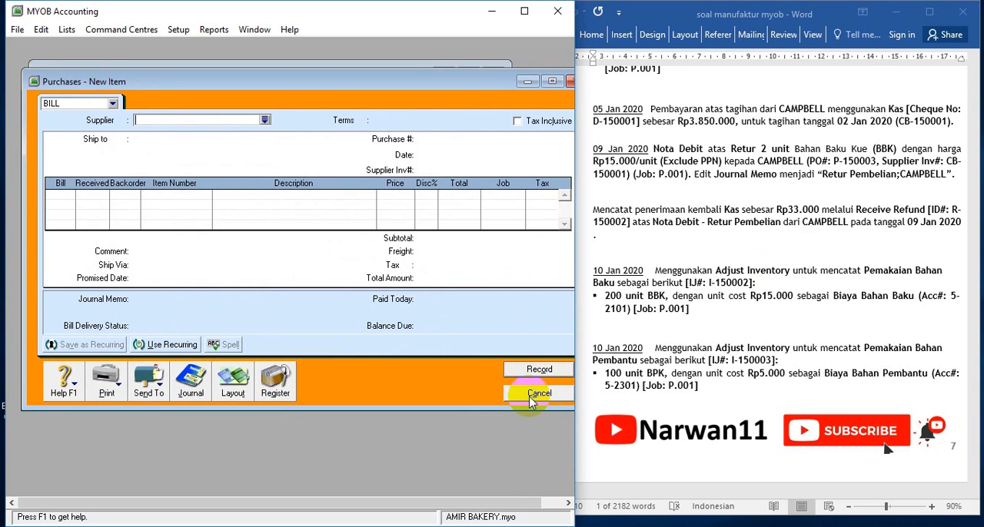
pyautogui.click(530, 398)
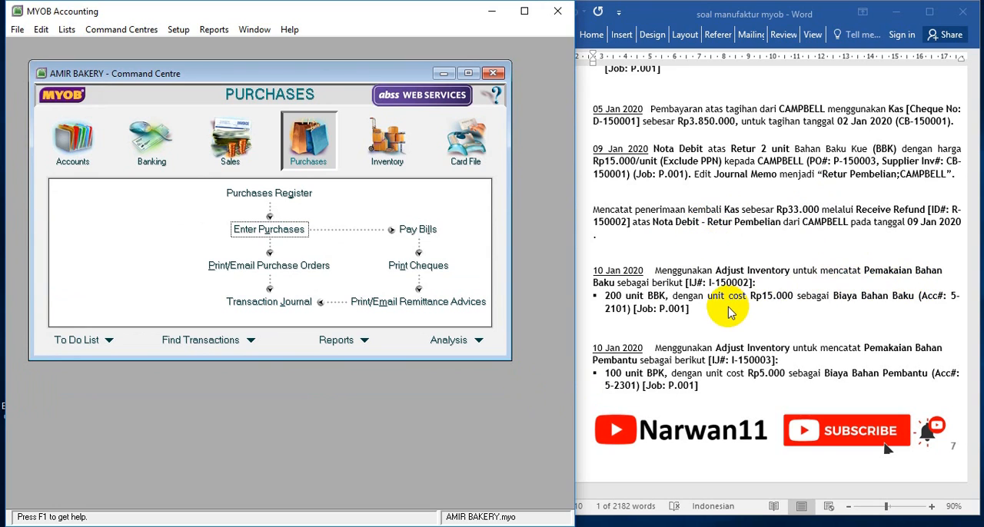
# Find the CAMPBELL return among the returns and debits in the Purchases Register and start receiving its refund
pyautogui.click(305, 146)
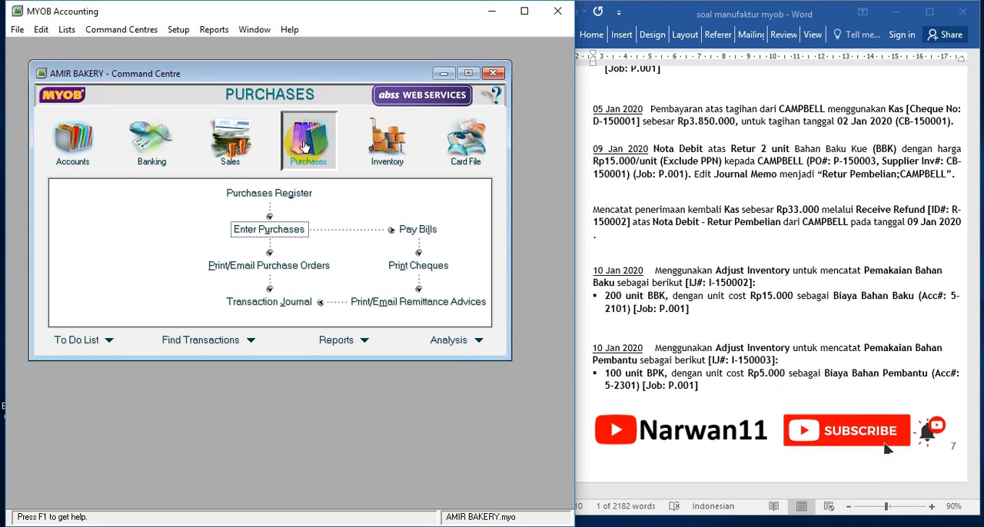
pyautogui.click(266, 197)
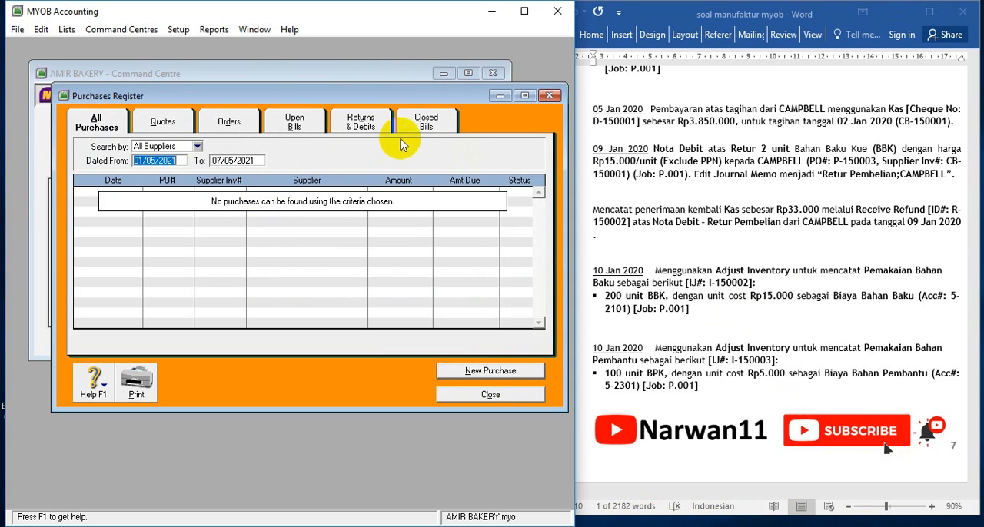
pyautogui.click(363, 126)
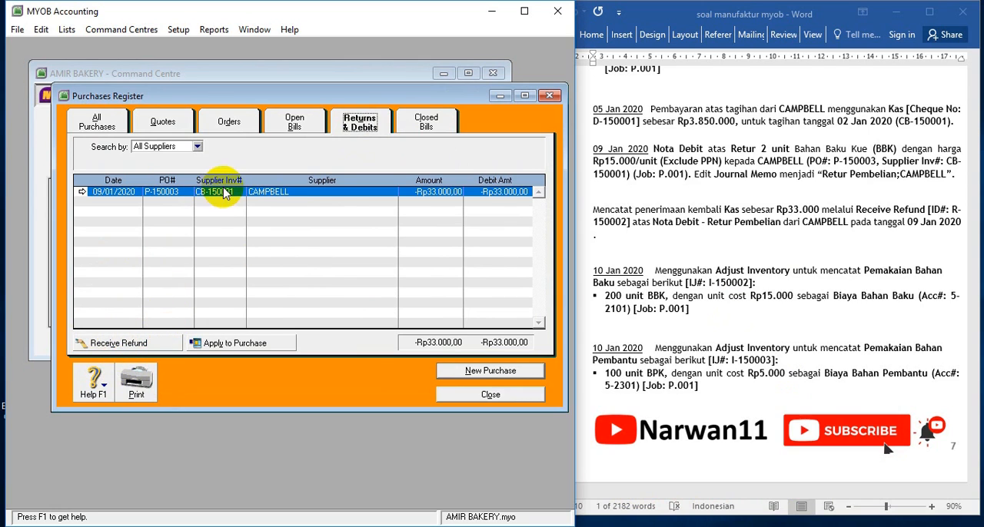
pyautogui.click(122, 343)
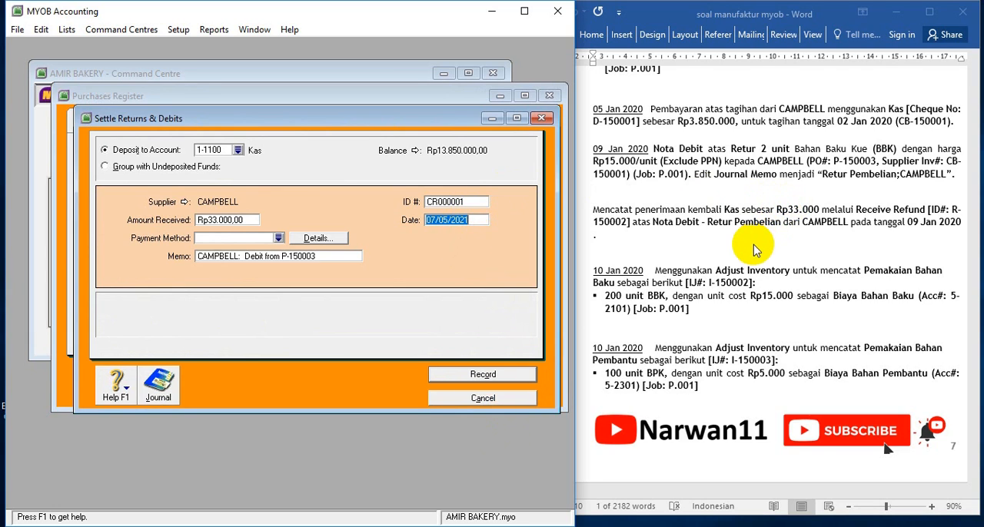
pyautogui.moveTo(970, 204); pyautogui.dragTo(628, 222)
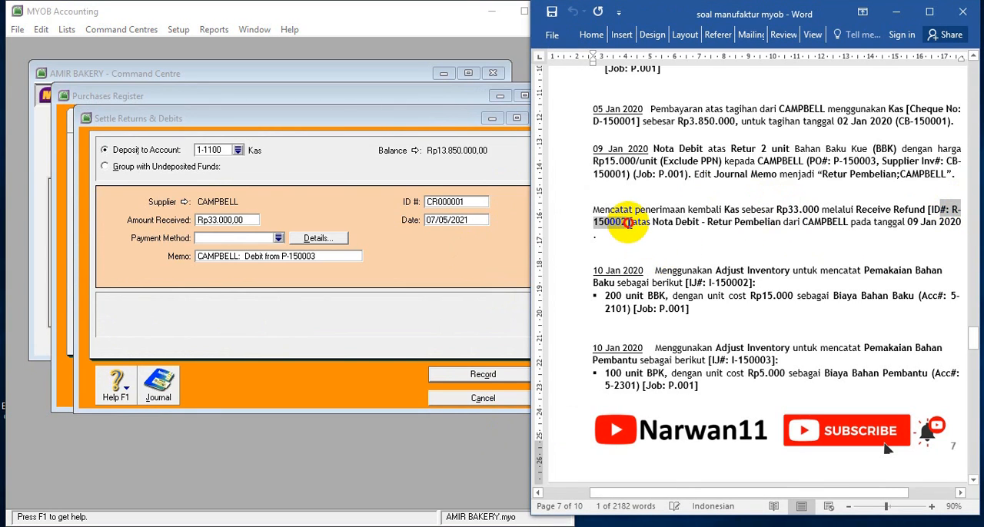
pyautogui.click(455, 202)
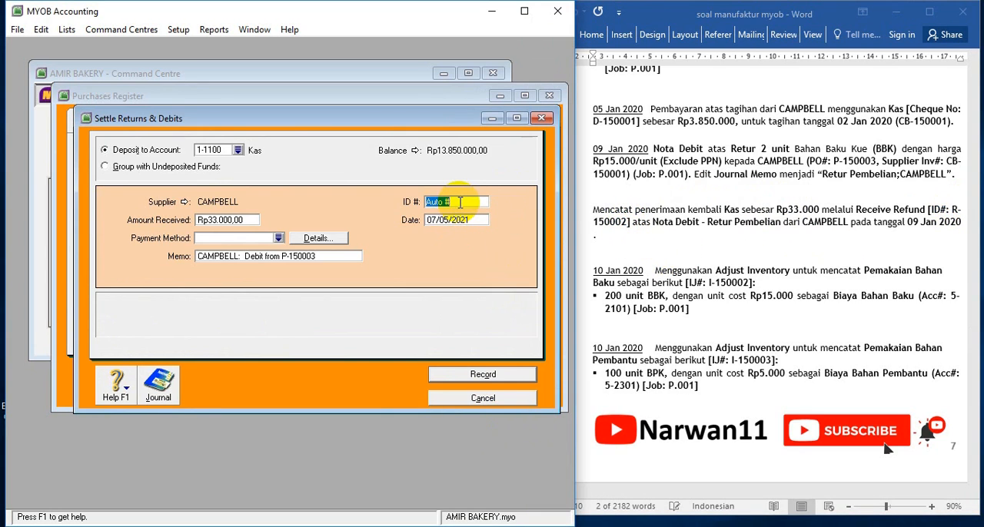
pyautogui.moveTo(463, 203); pyautogui.dragTo(396, 206)
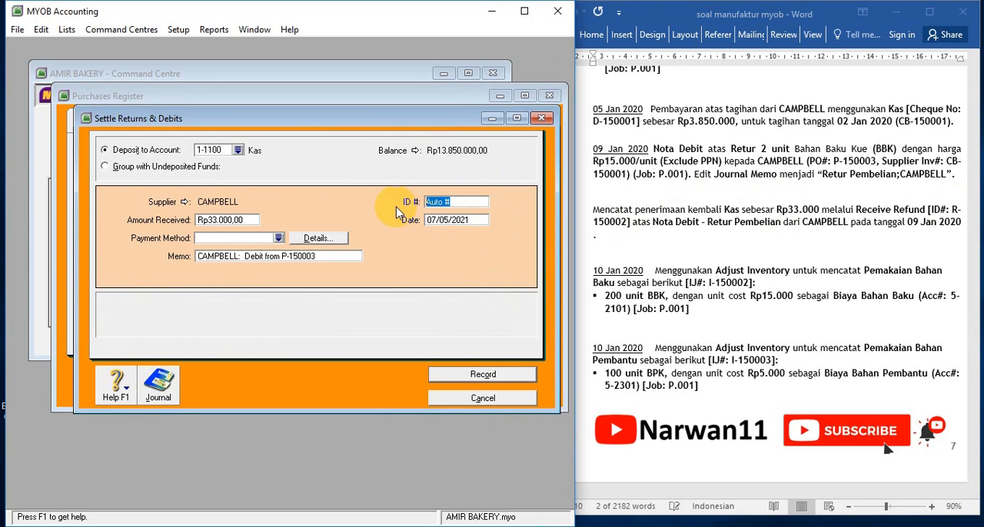
pyautogui.click(948, 209)
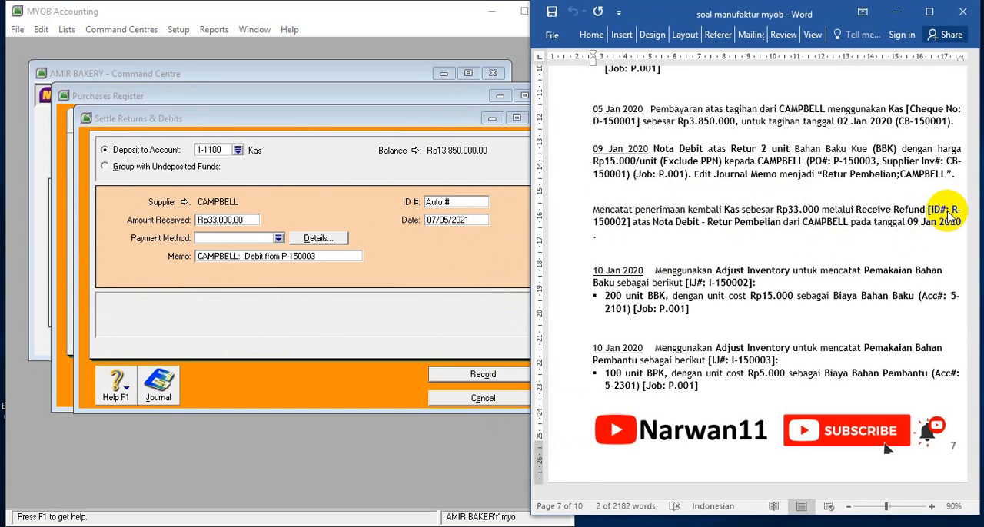
pyautogui.click(527, 191)
# Replace the refund's automatic ID number with the Receive Refund ID given in the exercise text
pyautogui.moveTo(461, 202); pyautogui.dragTo(401, 204)
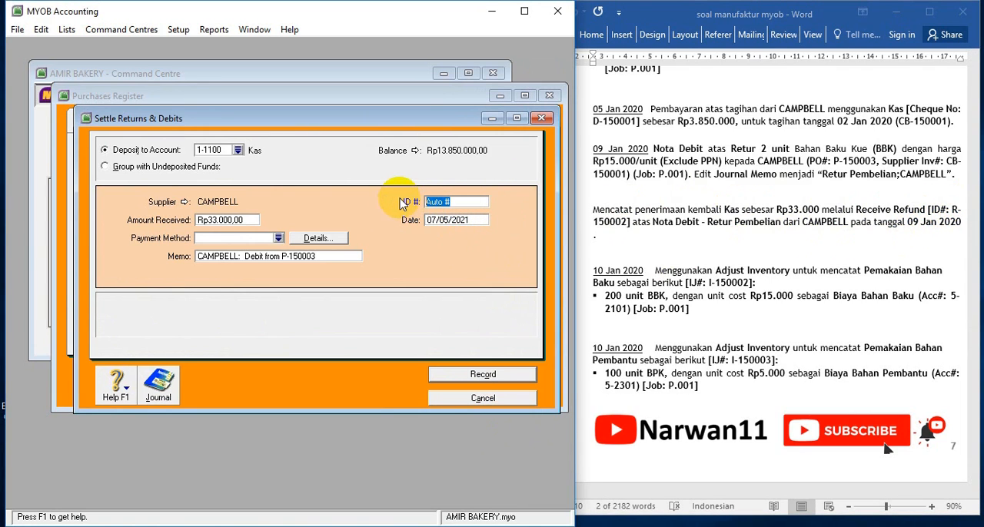
pyautogui.write('R-150002')
pyautogui.press('Tab')
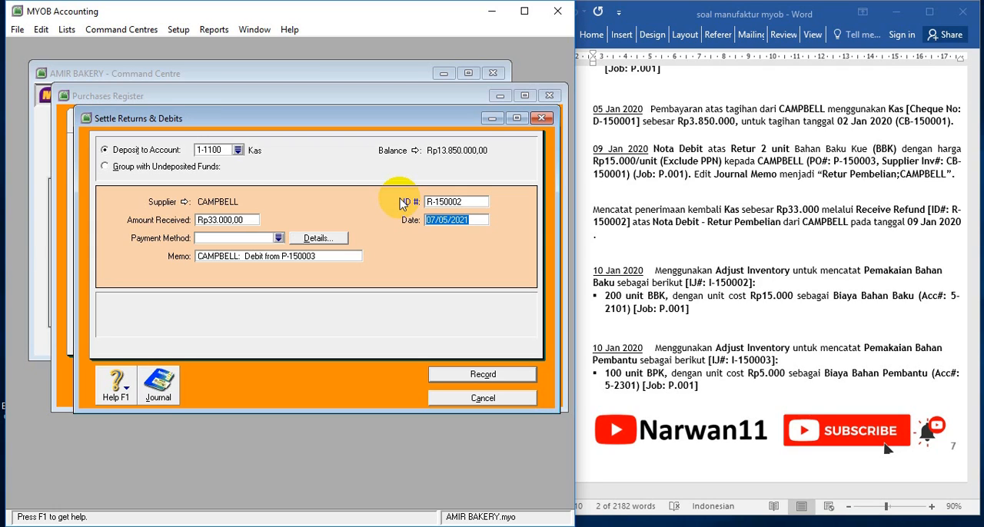
# Date the CAMPBELL refund 09/01/2020, record it and close the Purchases Register
pyautogui.write('09')
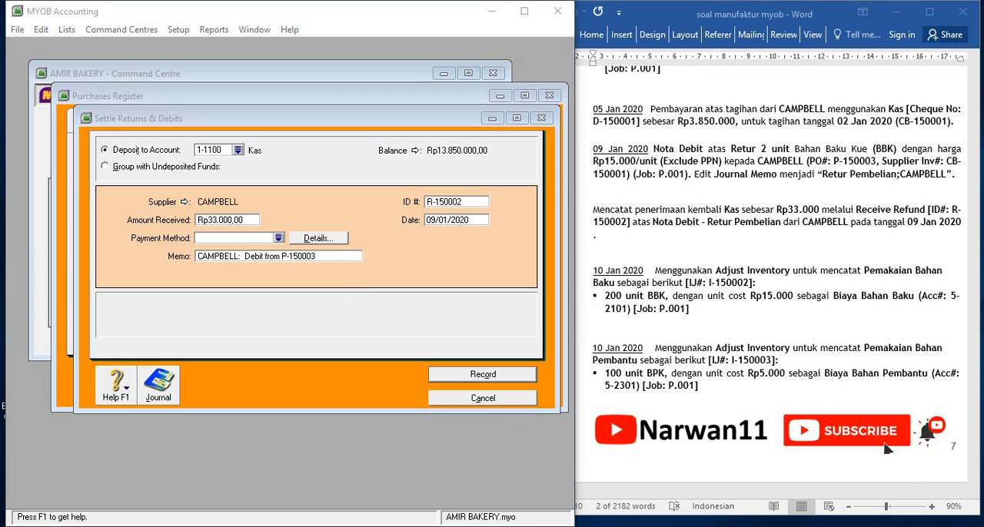
pyautogui.scroll(1, 922, 431)
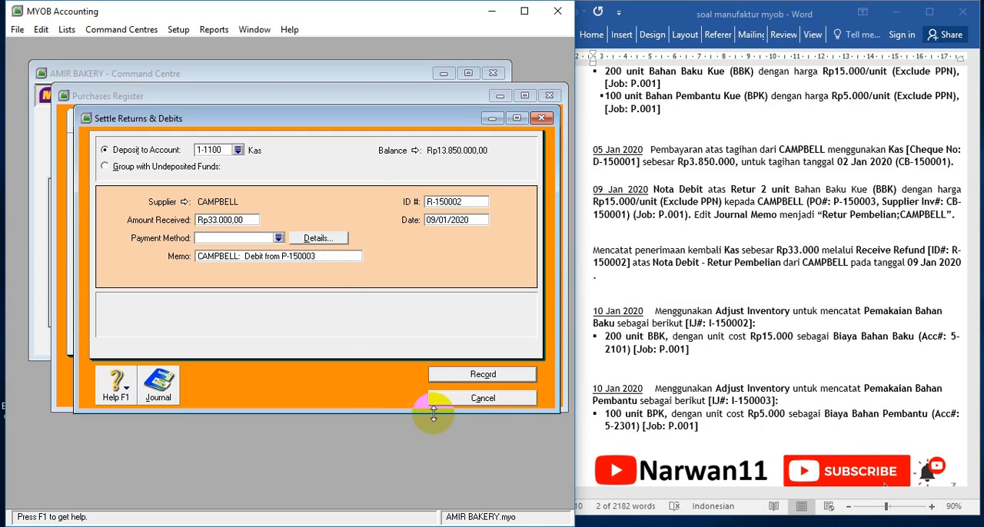
pyautogui.click(479, 378)
pyautogui.click(483, 395)
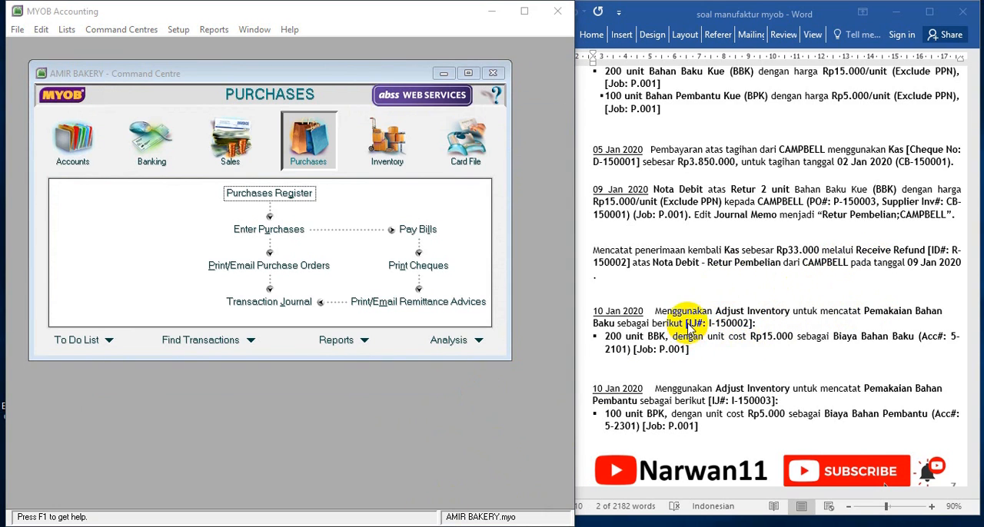
# Start an inventory adjustment for the raw material usage with journal number I-150002 from the exercise text
pyautogui.scroll(-1, 696, 337)
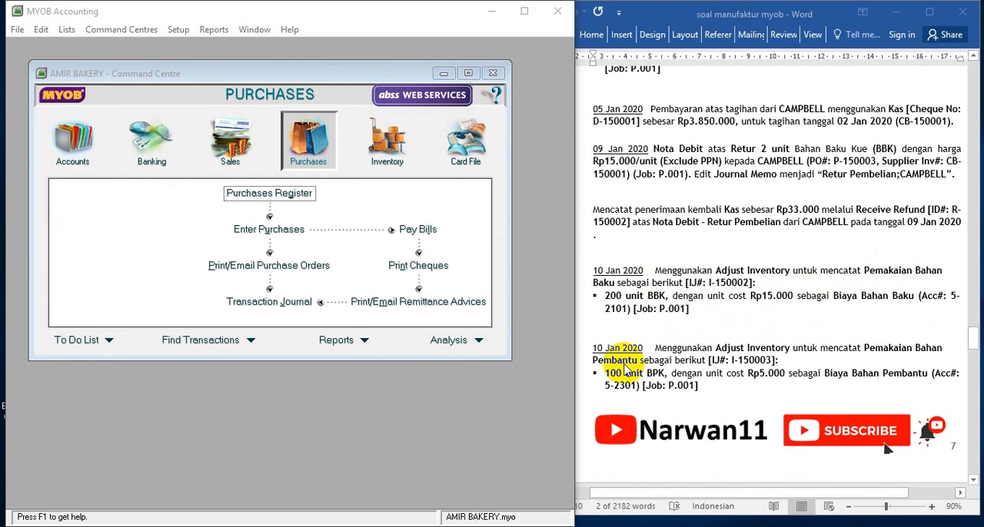
pyautogui.click(609, 254)
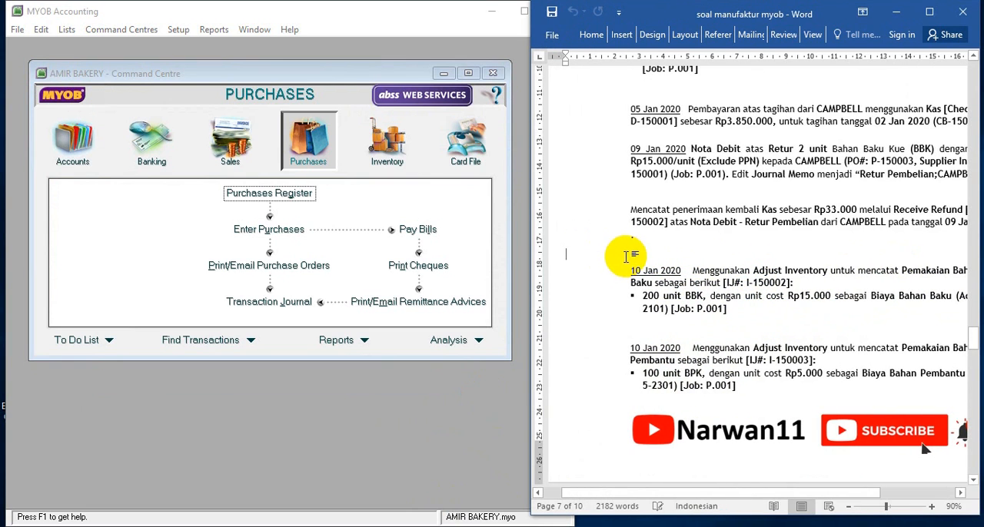
pyautogui.moveTo(692, 493); pyautogui.dragTo(737, 493)
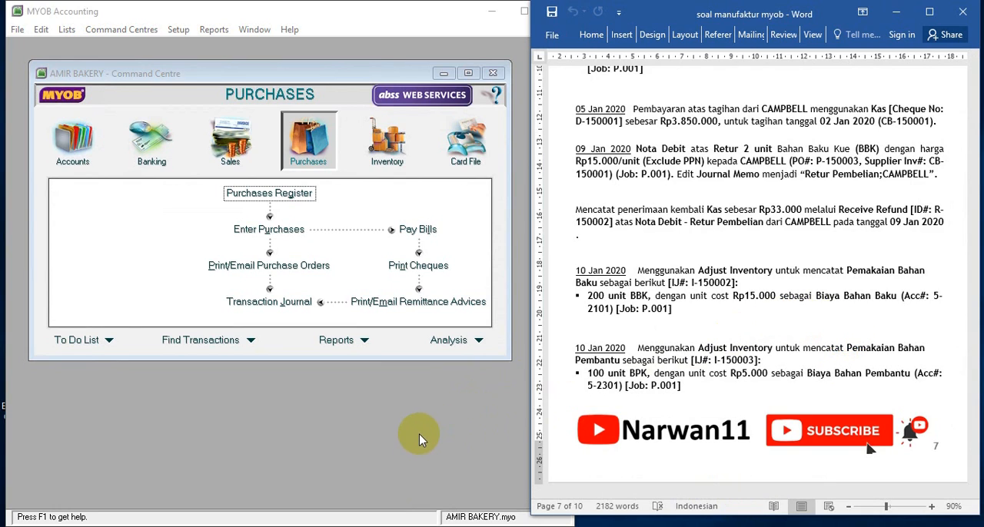
pyautogui.click(396, 158)
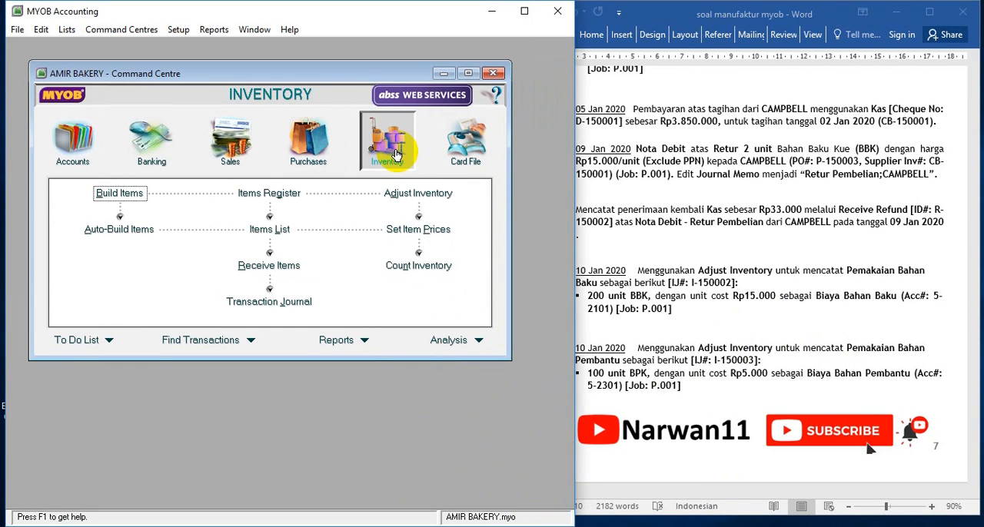
pyautogui.click(407, 195)
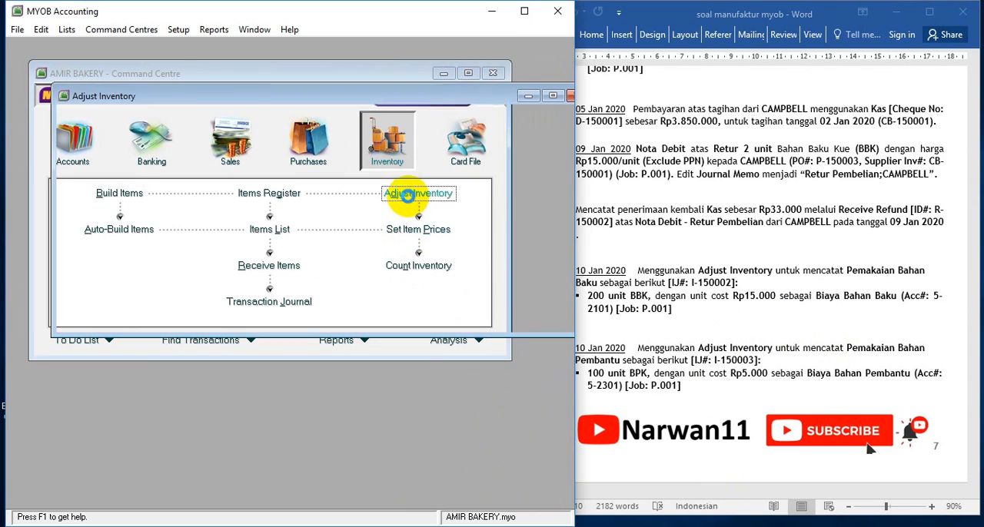
pyautogui.click(215, 148)
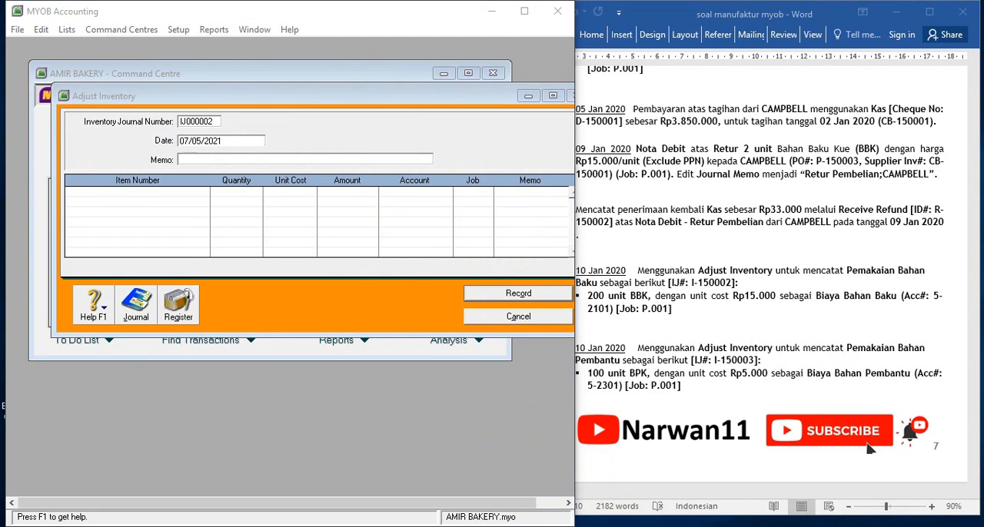
# Date the inventory adjustment 10/01/2020 and enter the memo "Pemakaian Bahan Baku Kue"
pyautogui.click(225, 142)
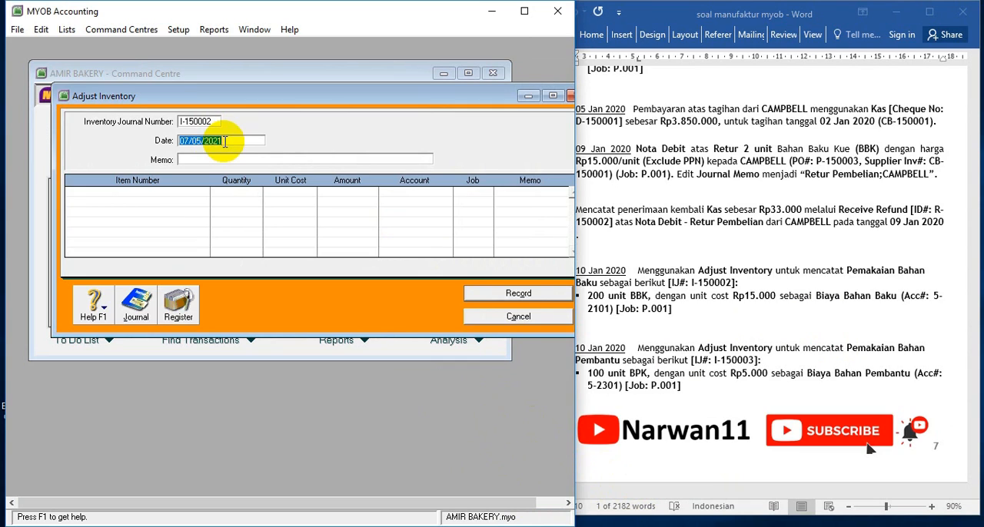
pyautogui.write('10/01')
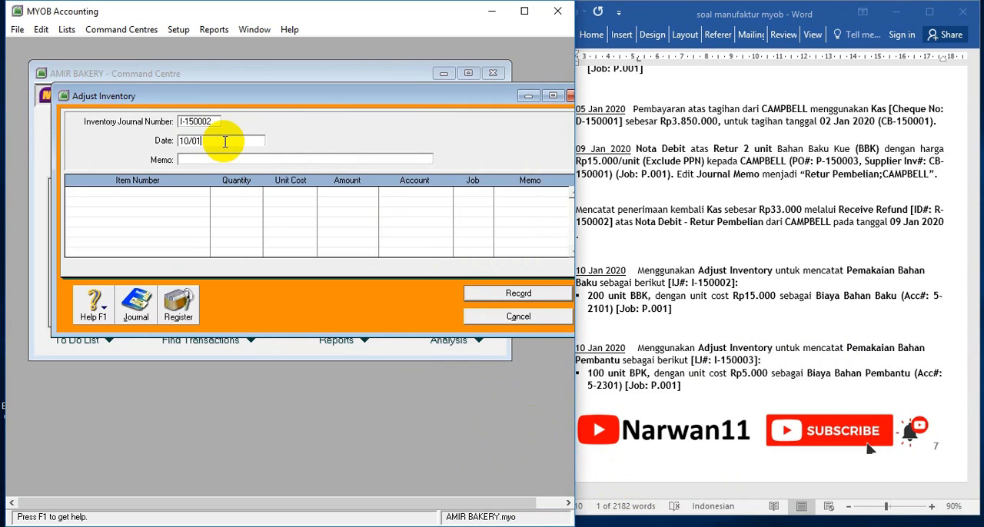
pyautogui.write('/2020')
pyautogui.press('Tab')
pyautogui.write('Pe')
pyautogui.write('makaian Bahan Baku Kue')
# Add item BBK (Bahan Baku Kue) to the adjustment with a quantity of -200, keeping the Rp15.000 unit cost
pyautogui.click(164, 195)
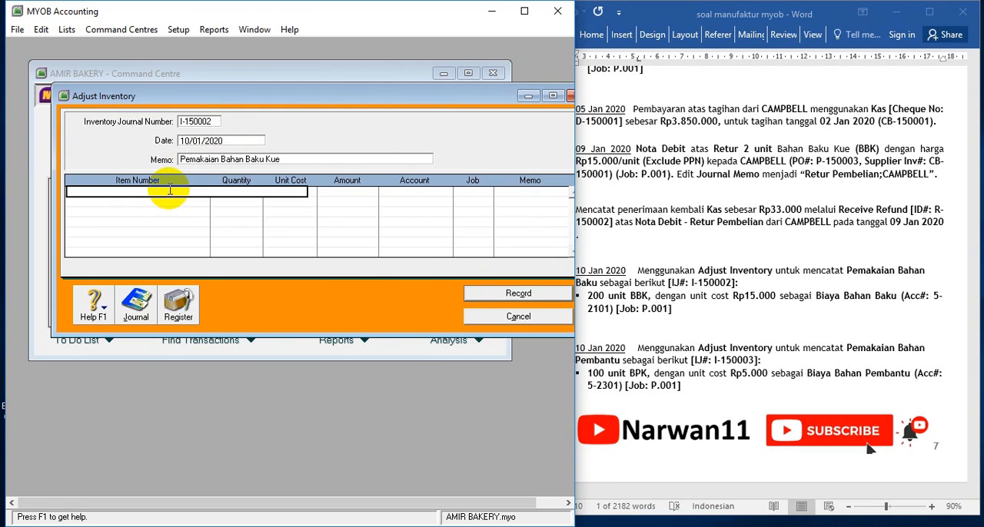
pyautogui.press('Return')
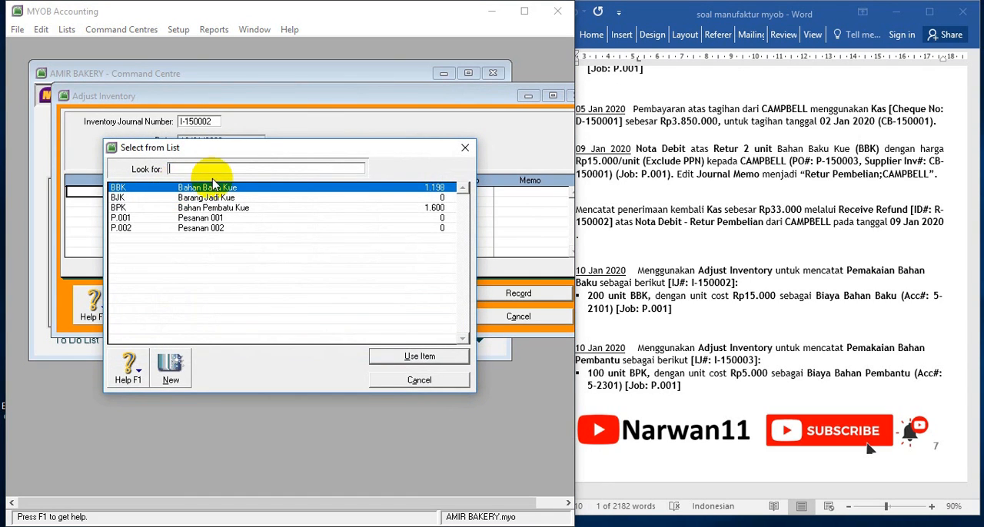
pyautogui.doubleClick(222, 190)
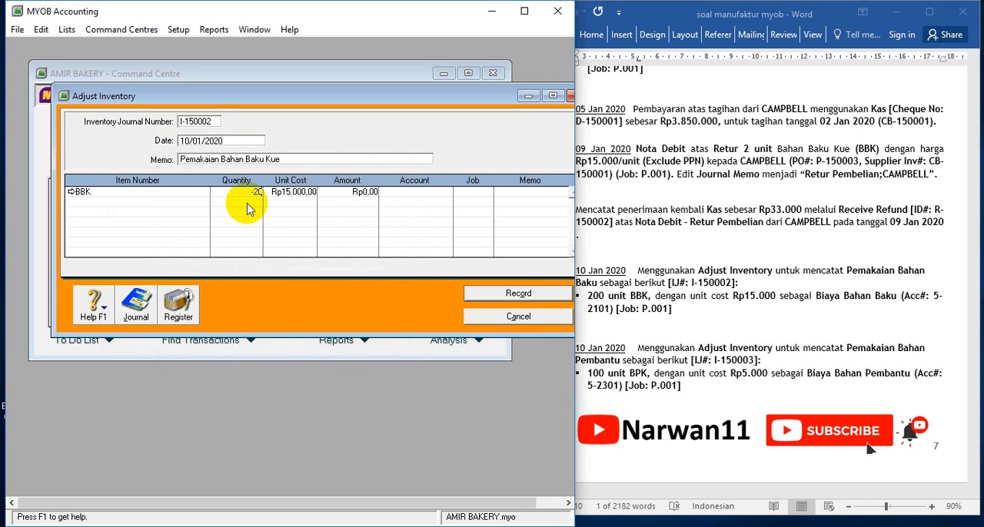
pyautogui.write('-200')
pyautogui.press('Tab')
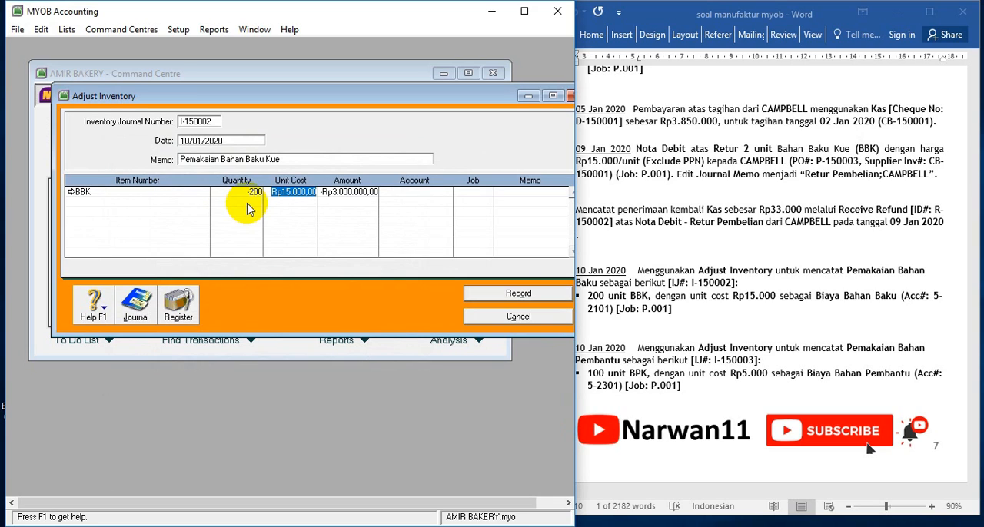
pyautogui.press('Tab')
pyautogui.press('Tab')
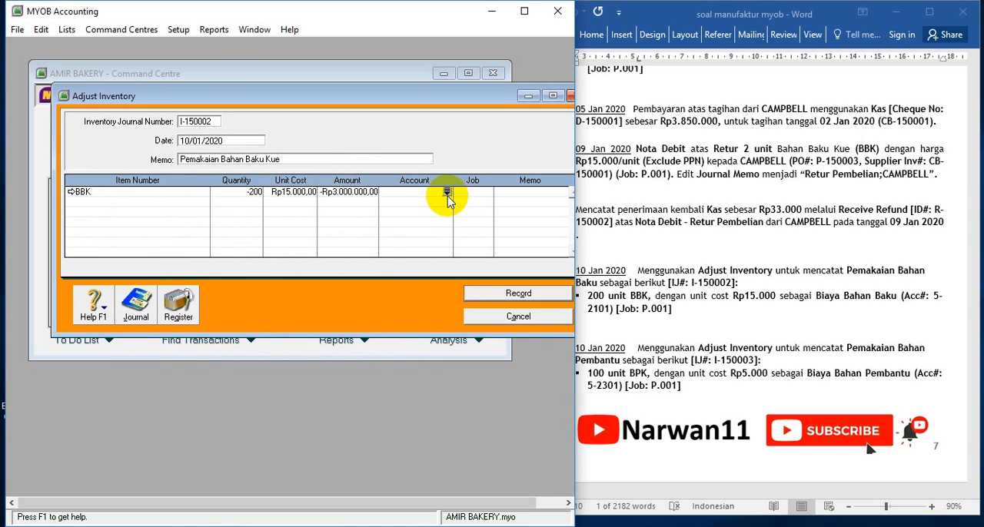
# Allocate the BBK adjustment line to account 5-2101 (By Bahan Baku) and job P.001
pyautogui.click(448, 193)
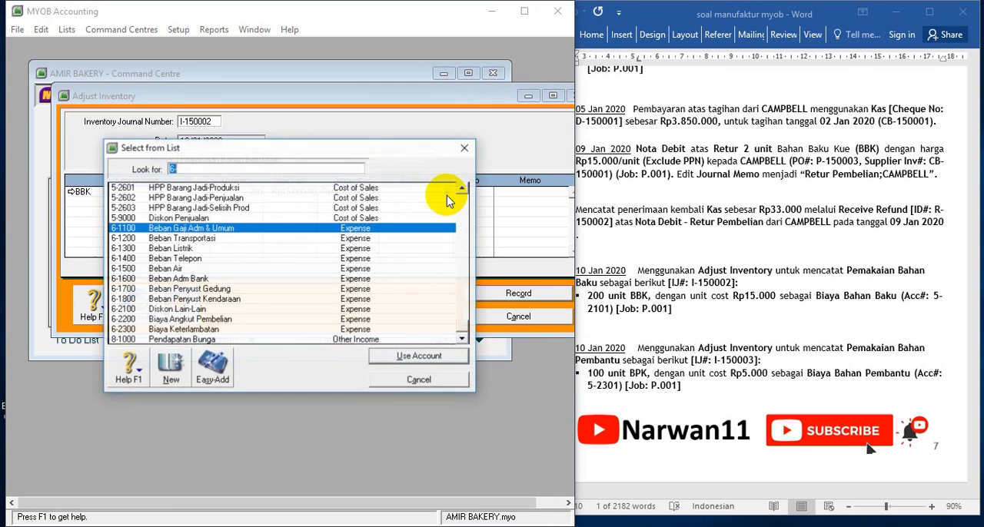
pyautogui.write('6')
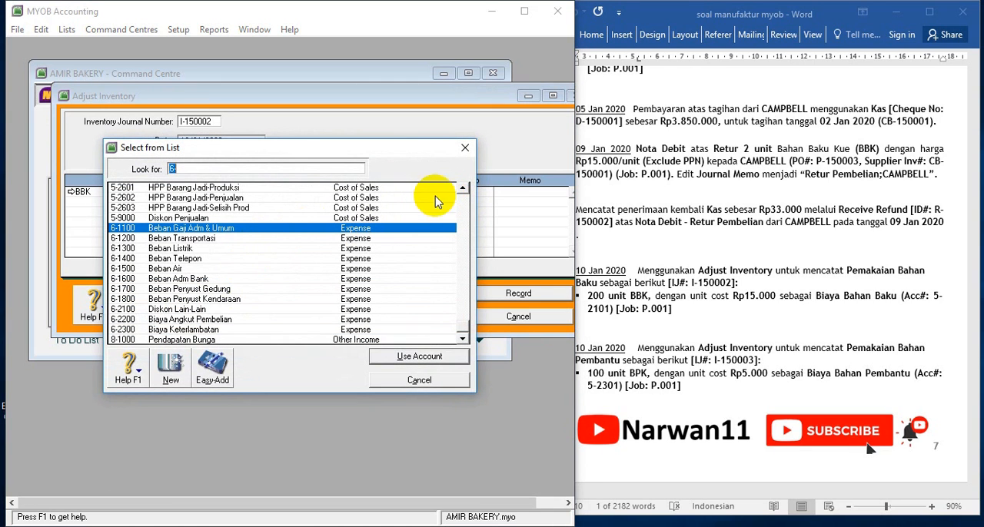
pyautogui.click(462, 191)
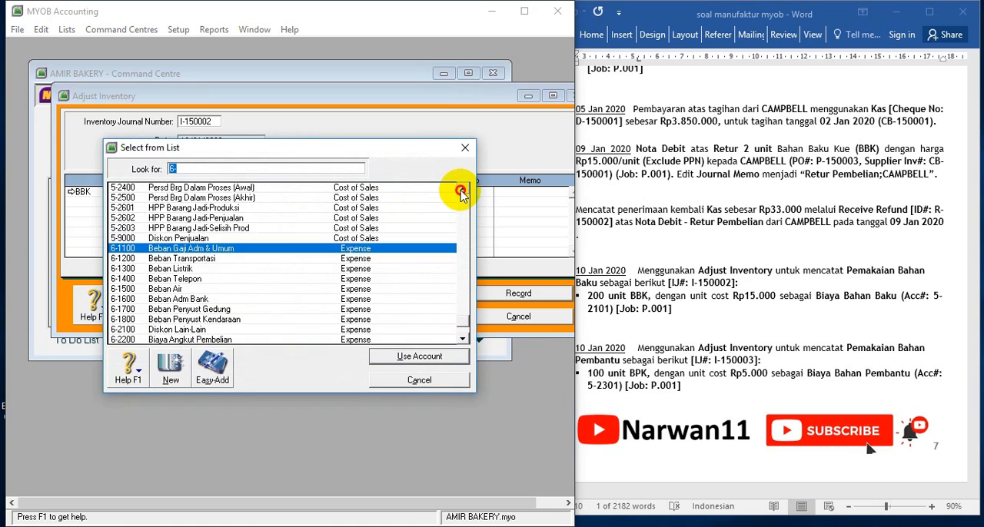
pyautogui.click(462, 190)
pyautogui.click(462, 191)
pyautogui.click(462, 190)
pyautogui.click(462, 191)
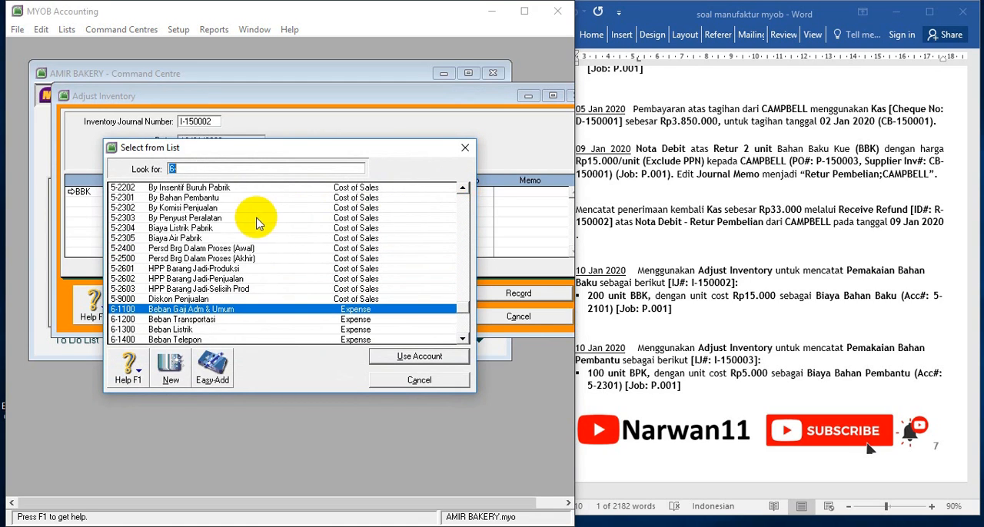
pyautogui.click(462, 191)
pyautogui.scroll(4, 462, 194)
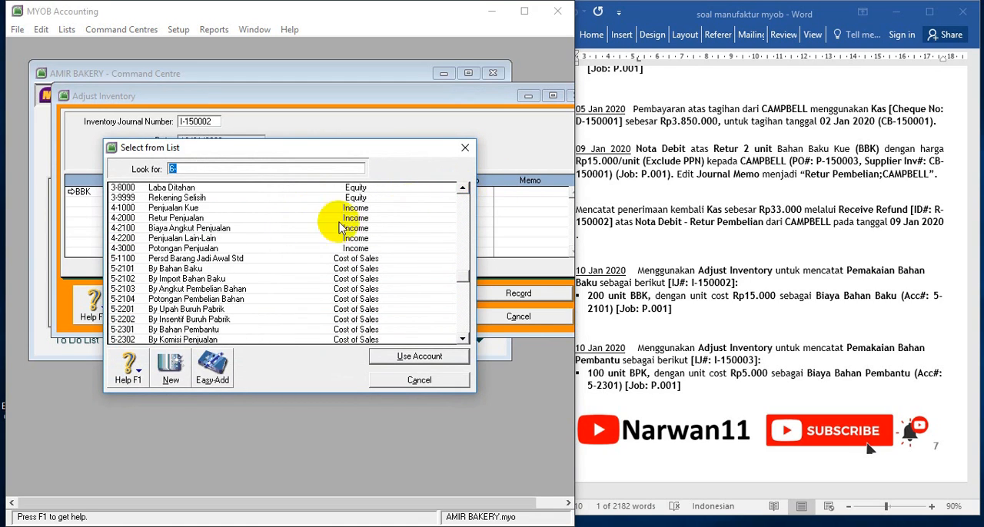
pyautogui.doubleClick(136, 268)
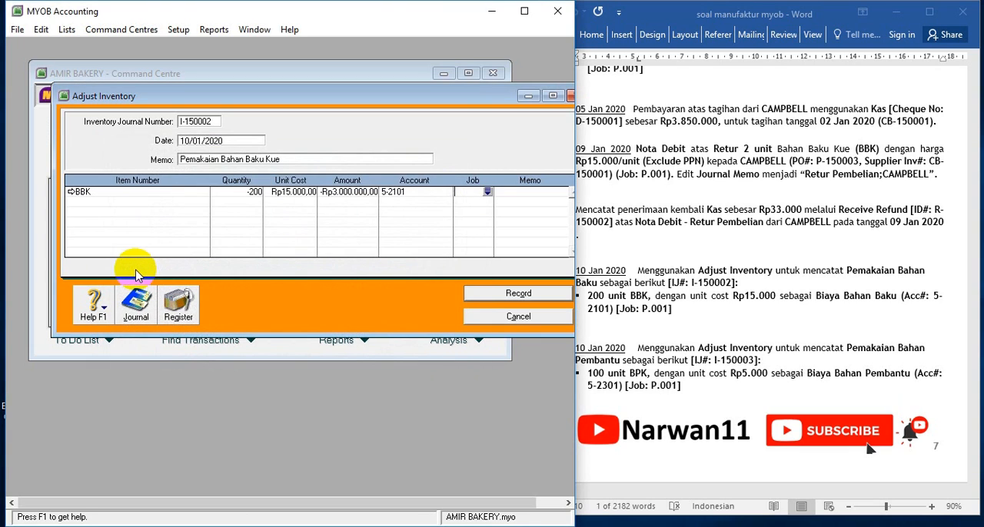
pyautogui.press('Tab')
pyautogui.doubleClick(231, 198)
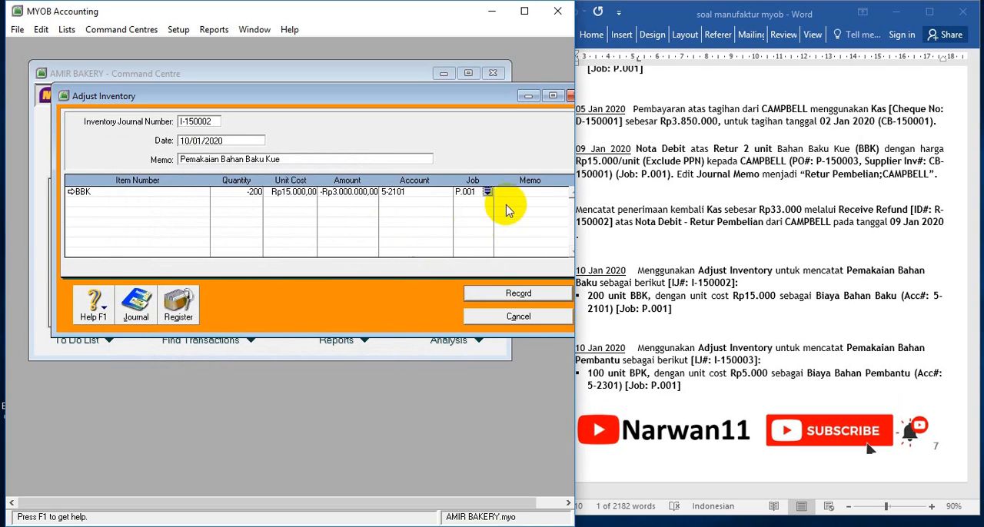
# Check the transaction recap of the BBK adjustment, then record the adjustment and close the entry window
pyautogui.click(529, 194)
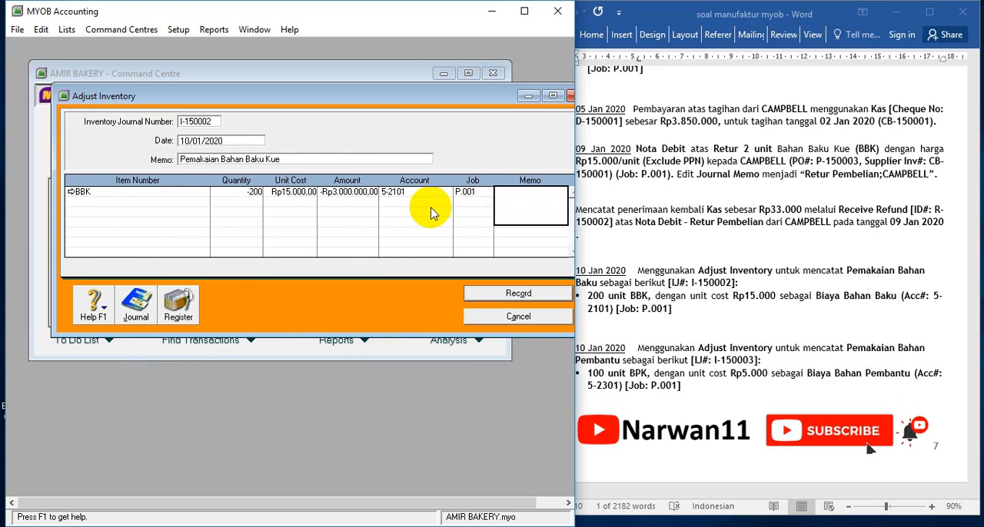
pyautogui.hotkey('ctrl', 'r')
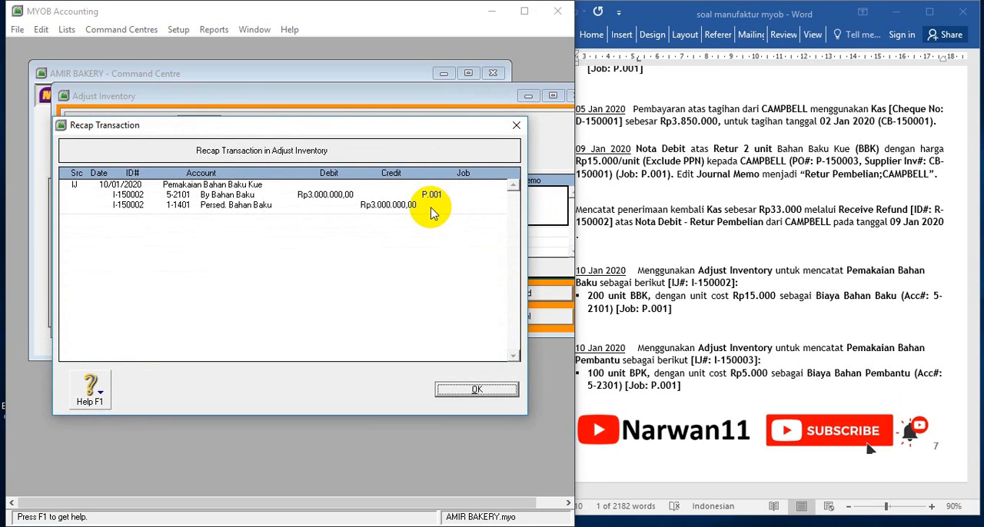
pyautogui.click(476, 390)
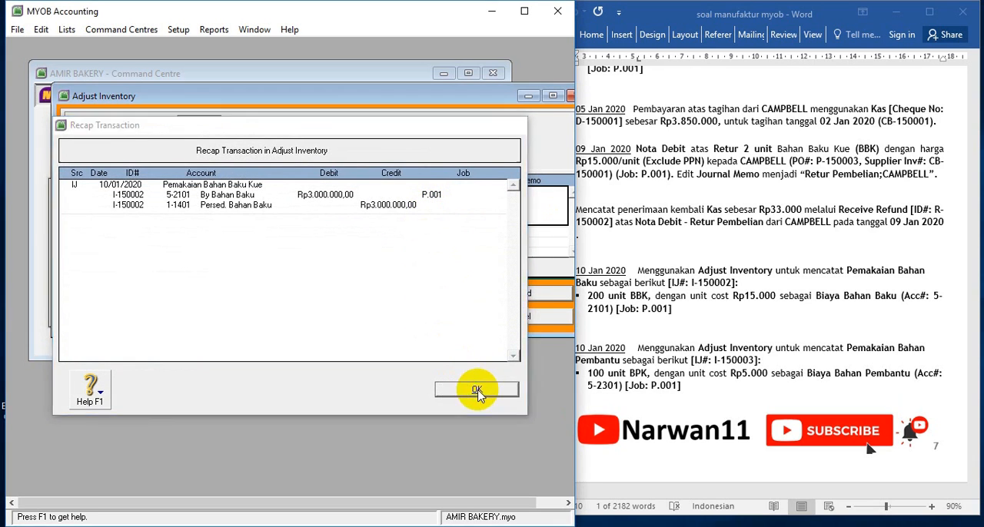
pyautogui.click(514, 300)
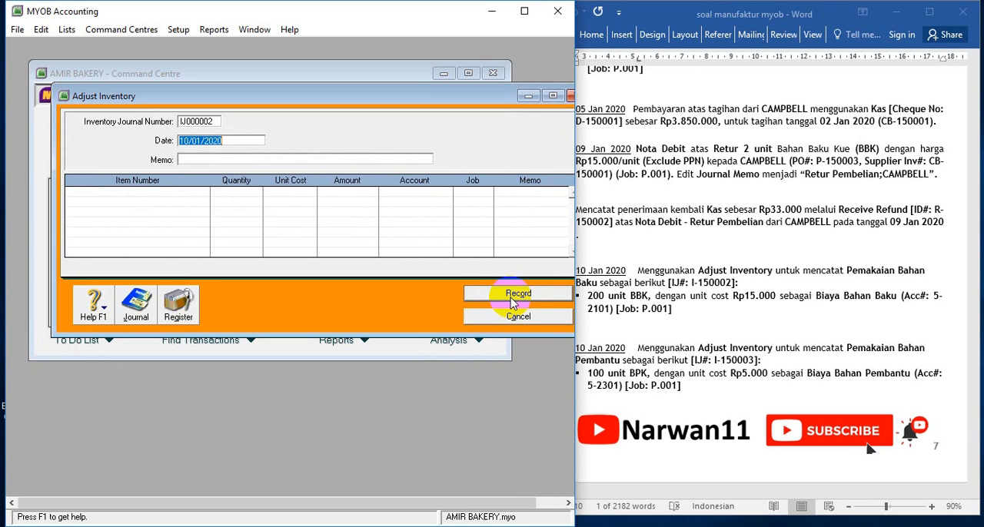
pyautogui.click(518, 316)
# Start another inventory adjustment and copy journal number I-150003 into it from the auxiliary material exercise text
pyautogui.click(741, 327)
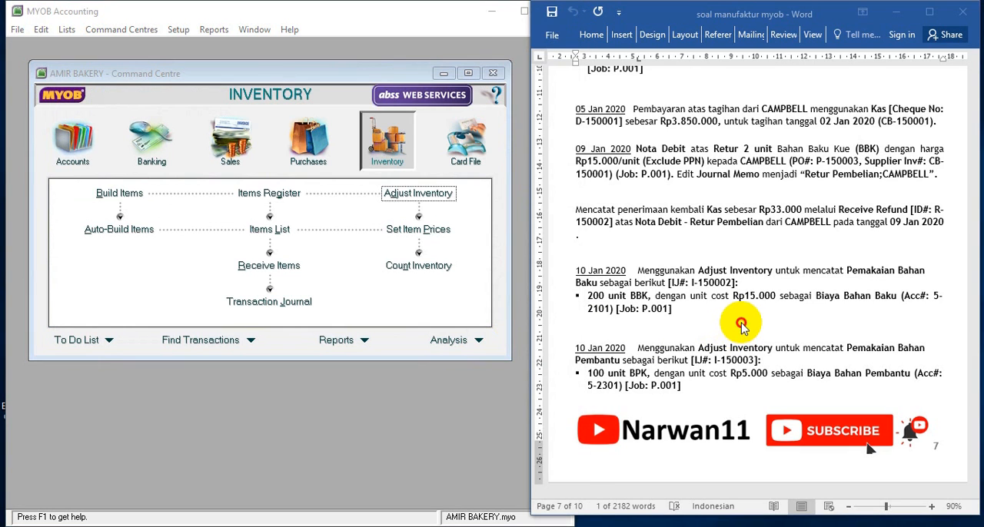
pyautogui.scroll(-3, 743, 323)
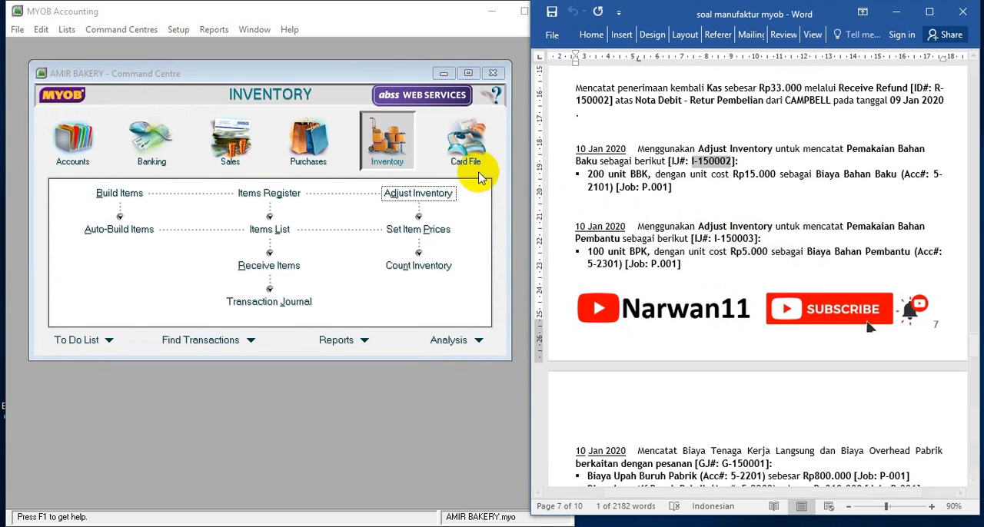
pyautogui.click(417, 193)
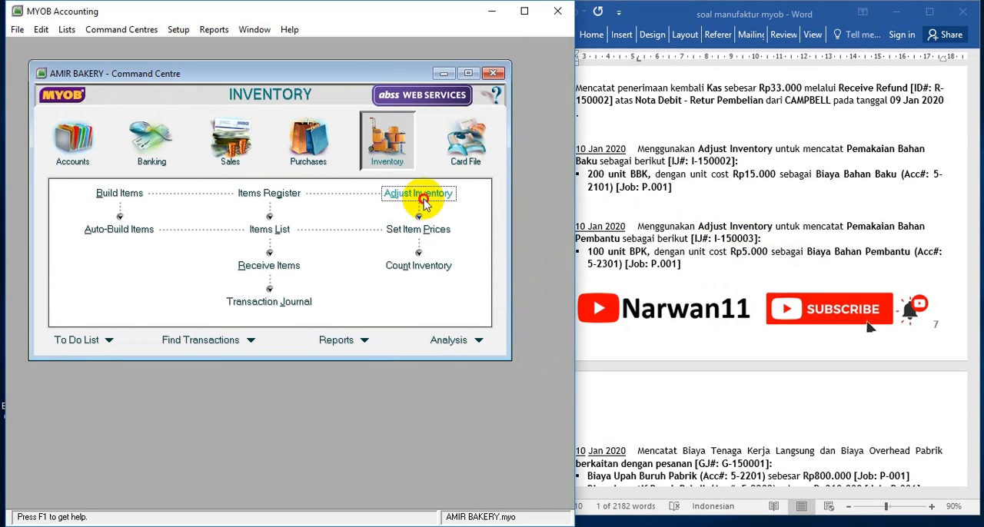
pyautogui.click(198, 124)
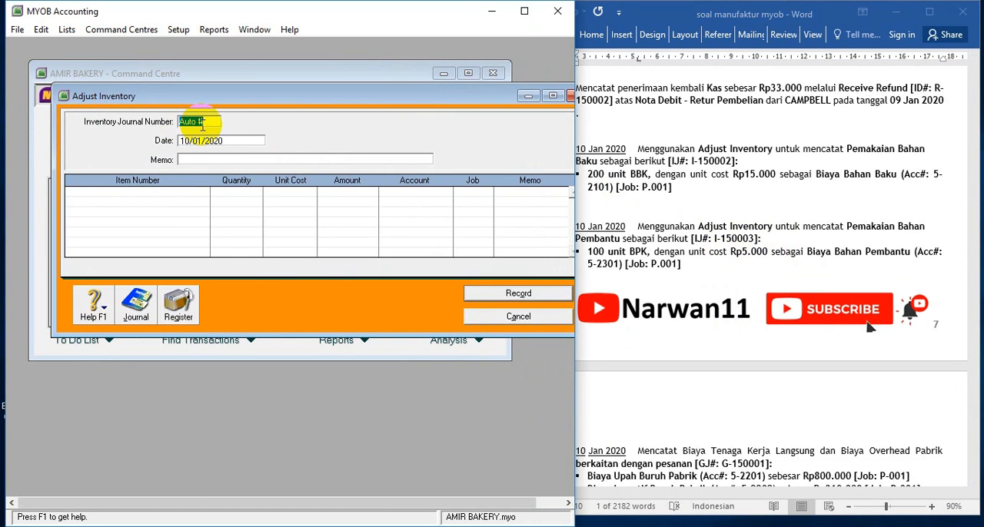
pyautogui.click(714, 279)
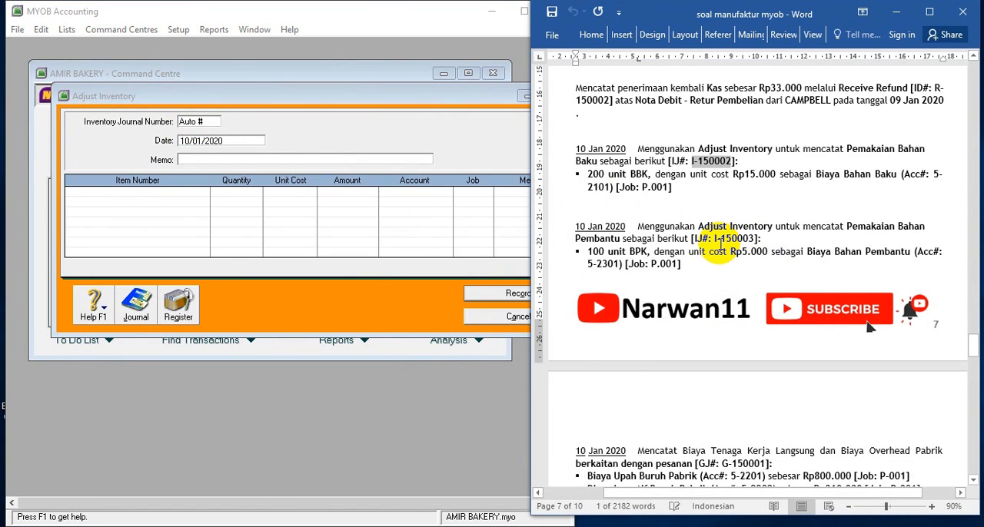
pyautogui.moveTo(715, 239); pyautogui.dragTo(744, 243)
pyautogui.hotkey('ctrl', 'c')
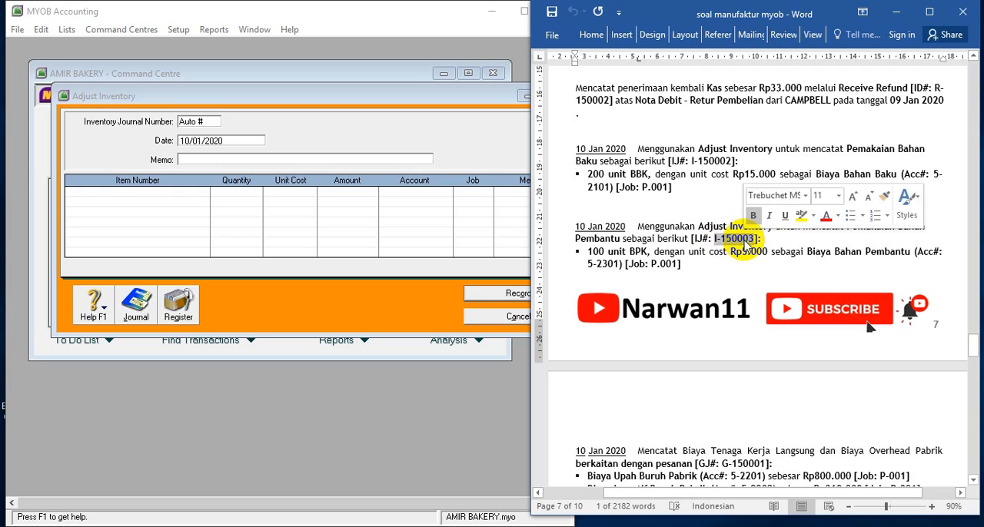
pyautogui.click(215, 121)
pyautogui.hotkey('ctrl', 'v')
pyautogui.press('Tab')
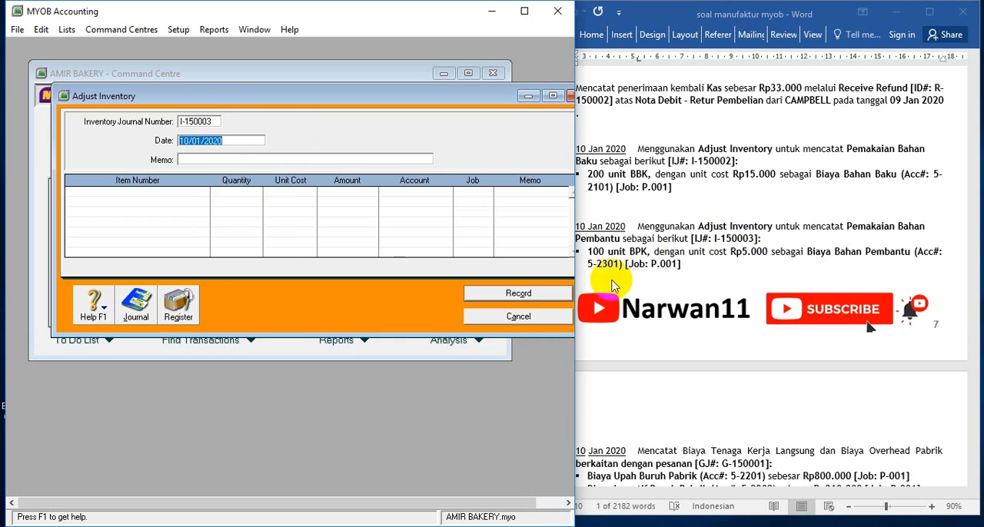
# Enter the memo PEMAKAIAN BAHAN PEMBANTU for inventory adjustment I-150003
pyautogui.click(218, 159)
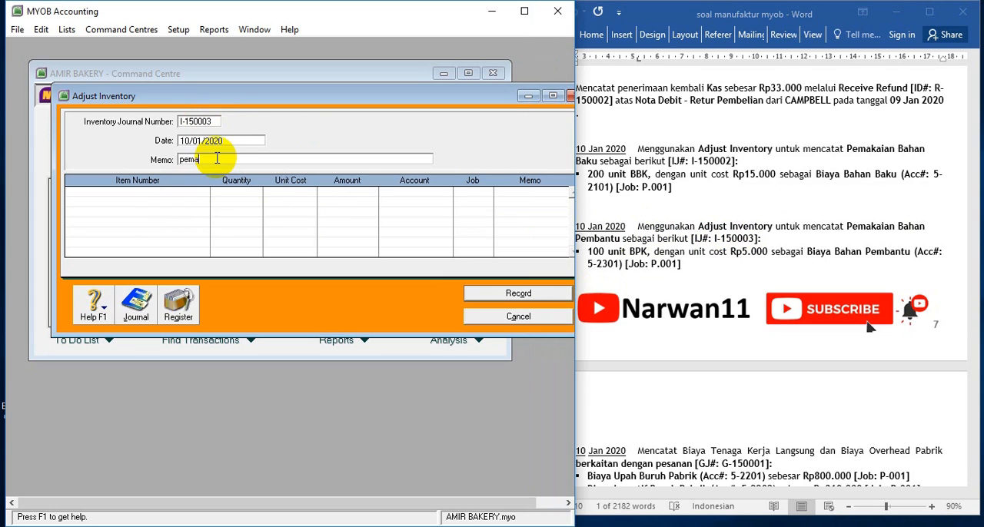
pyautogui.write('pem')
pyautogui.press('BackSpace')
pyautogui.press('BackSpace')
pyautogui.press('BackSpace')
pyautogui.write('PEMAKAIAN BAHAN PEMBANTU')
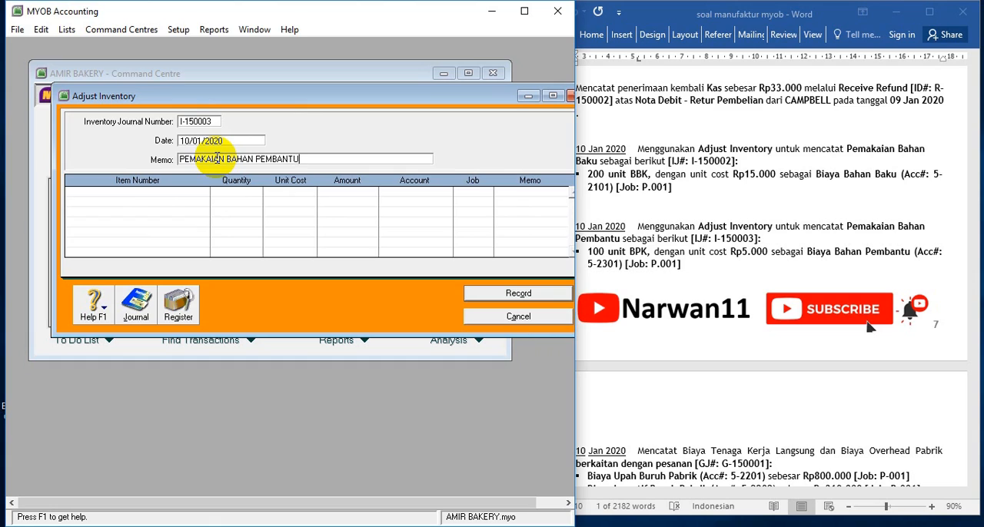
# Add item BPK (Bahan Pembatu Kue) to the adjustment with a quantity of -100, keeping the Rp5.000 unit cost
pyautogui.click(153, 192)
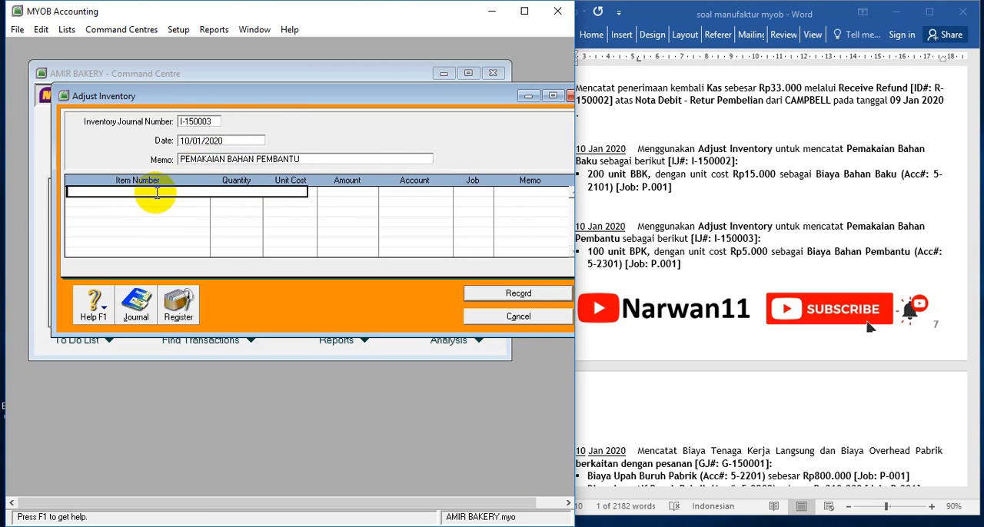
pyautogui.press('Return')
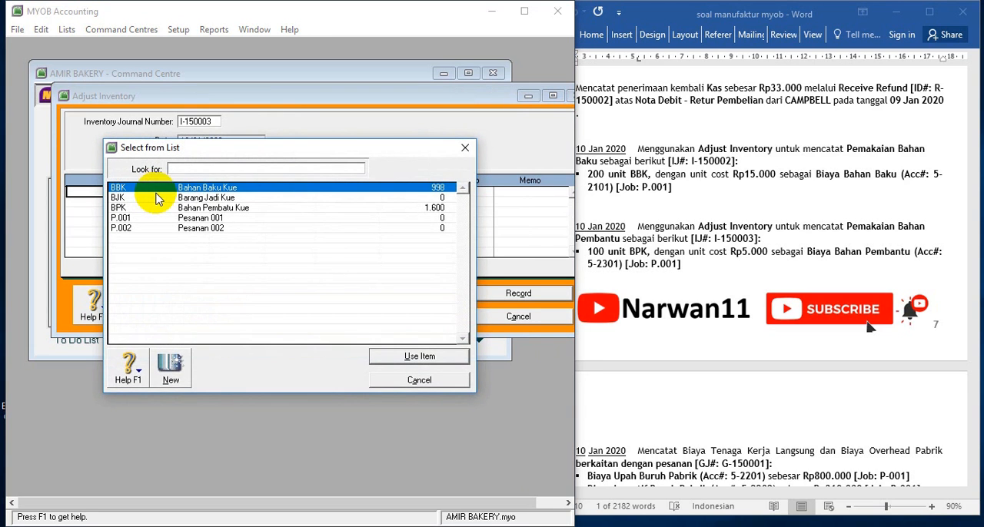
pyautogui.doubleClick(250, 207)
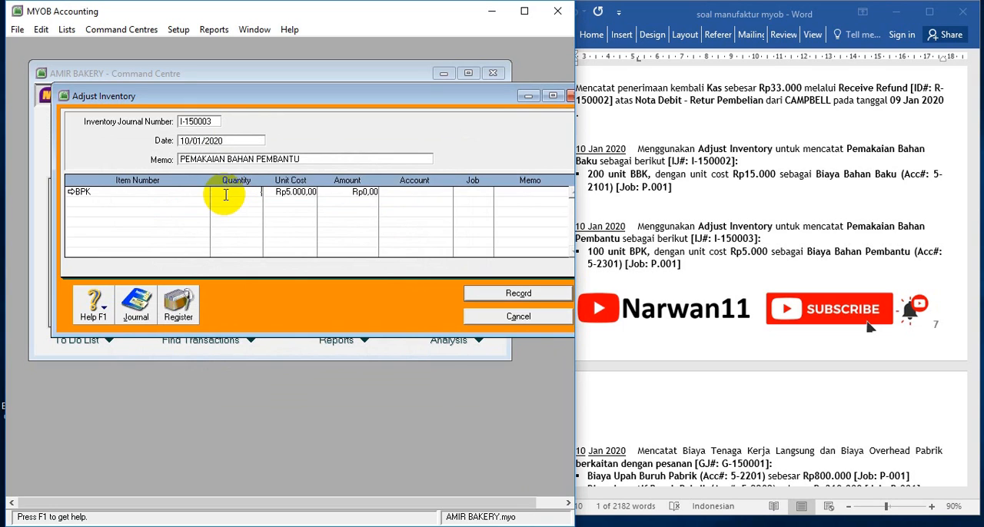
pyautogui.write('-100')
pyautogui.press('Tab')
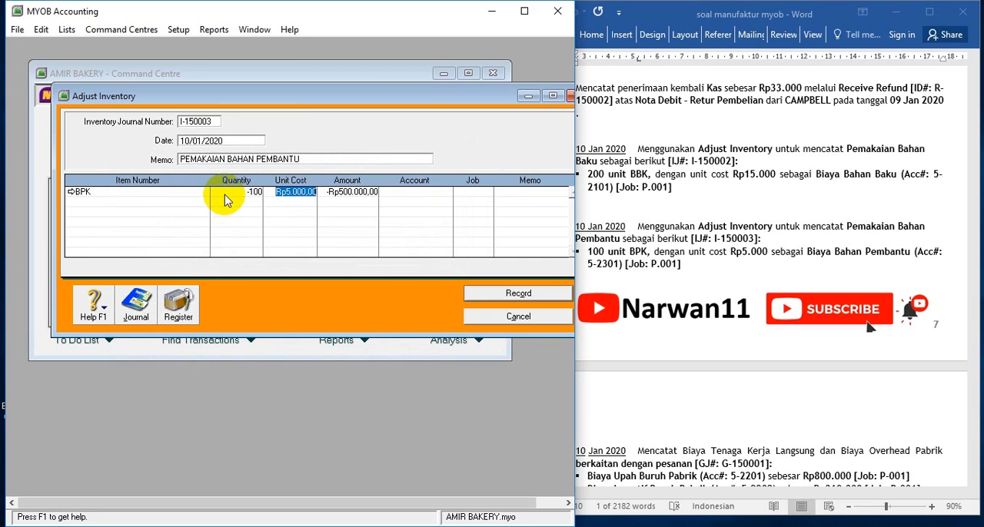
# Allocate the BPK adjustment line to account 5-2301 (By Bahan Pembantu) and job P.001
pyautogui.click(441, 193)
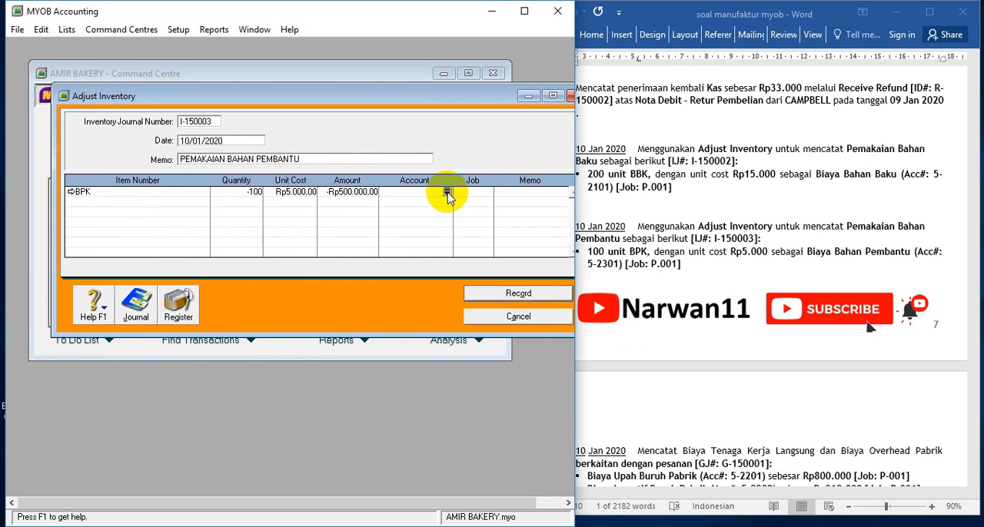
pyautogui.click(447, 192)
pyautogui.scroll(5, 197, 241)
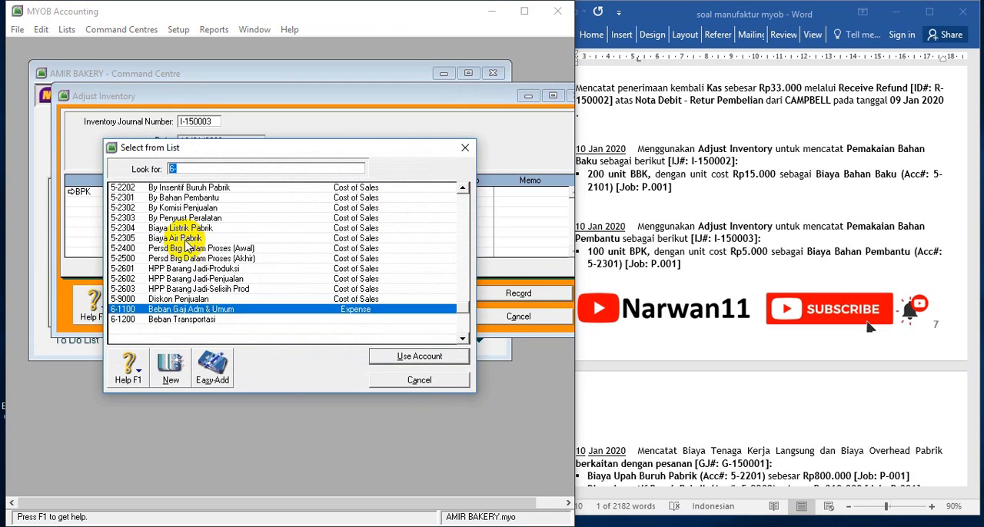
pyautogui.scroll(-2, 187, 246)
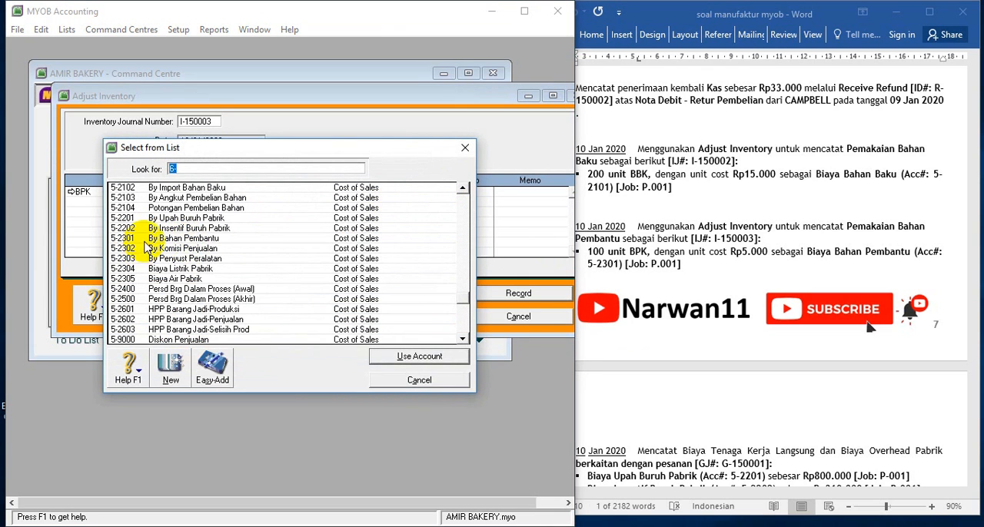
pyautogui.click(148, 239)
pyautogui.doubleClick(151, 243)
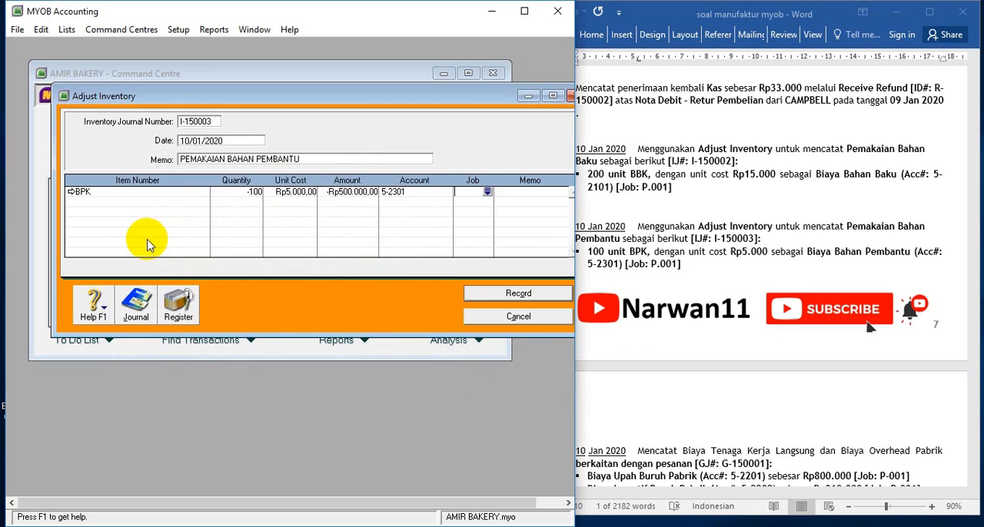
pyautogui.click(486, 193)
pyautogui.click(226, 198)
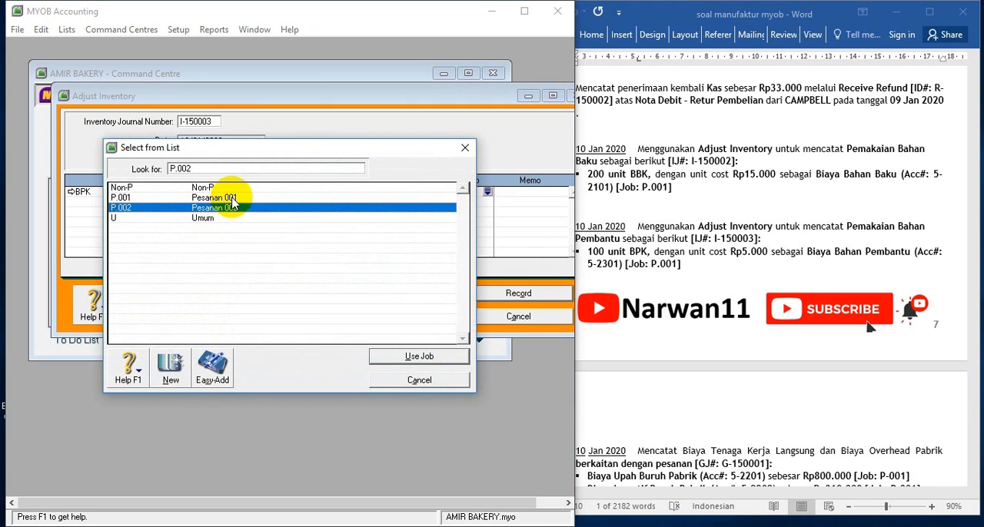
pyautogui.doubleClick(231, 198)
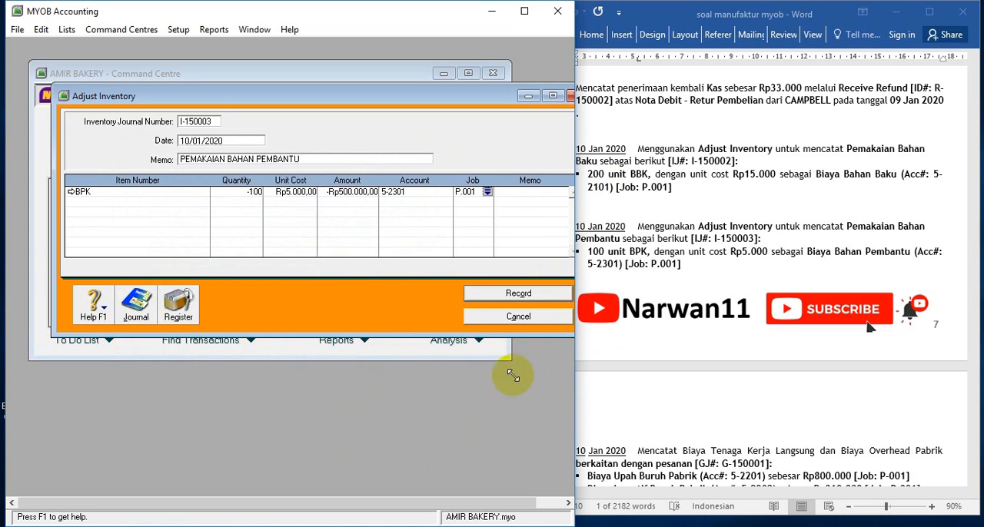
# Record the BPK inventory adjustment and close the entry window
pyautogui.moveTo(413, 96); pyautogui.dragTo(396, 95)
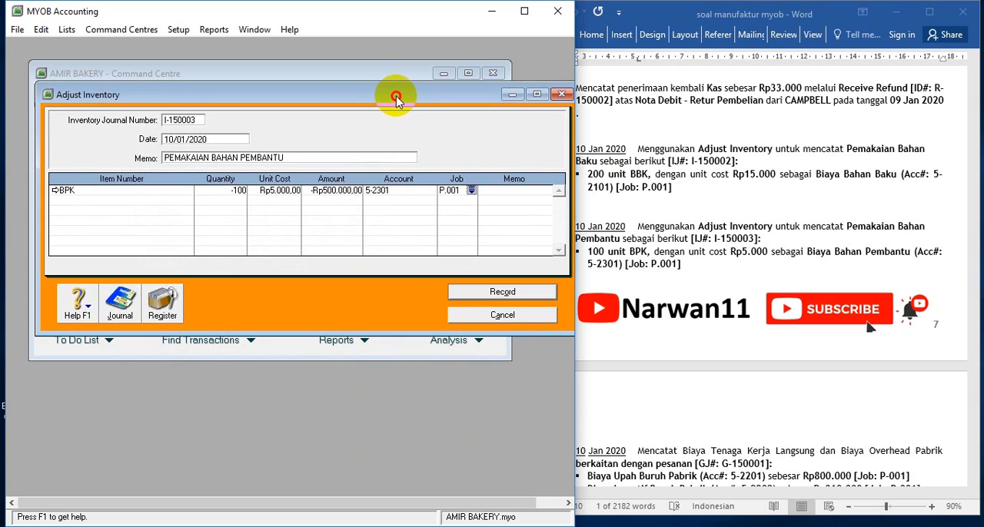
pyautogui.click(477, 300)
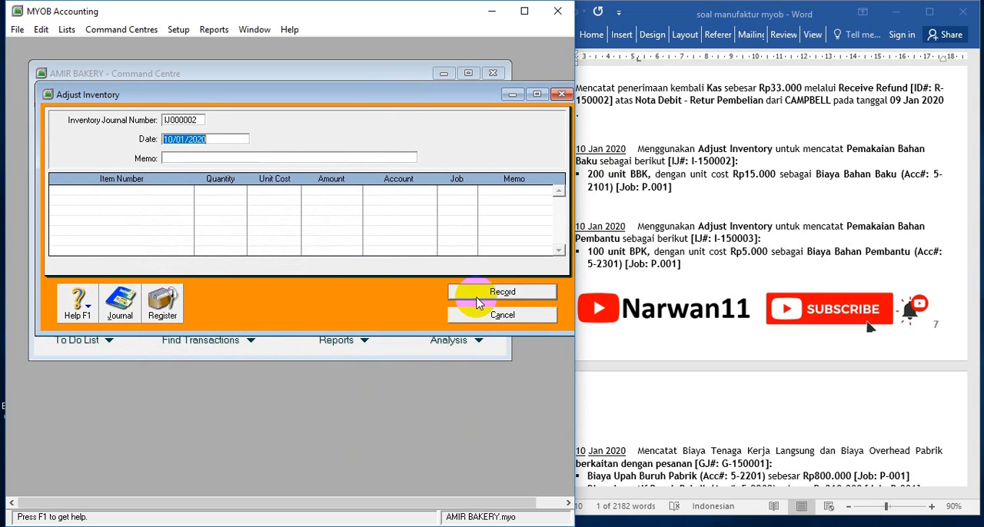
pyautogui.click(481, 316)
# Find the 10 Jan labour and overhead cost transaction in the Word exercise, then start a general journal entry in MYOB
pyautogui.click(731, 256)
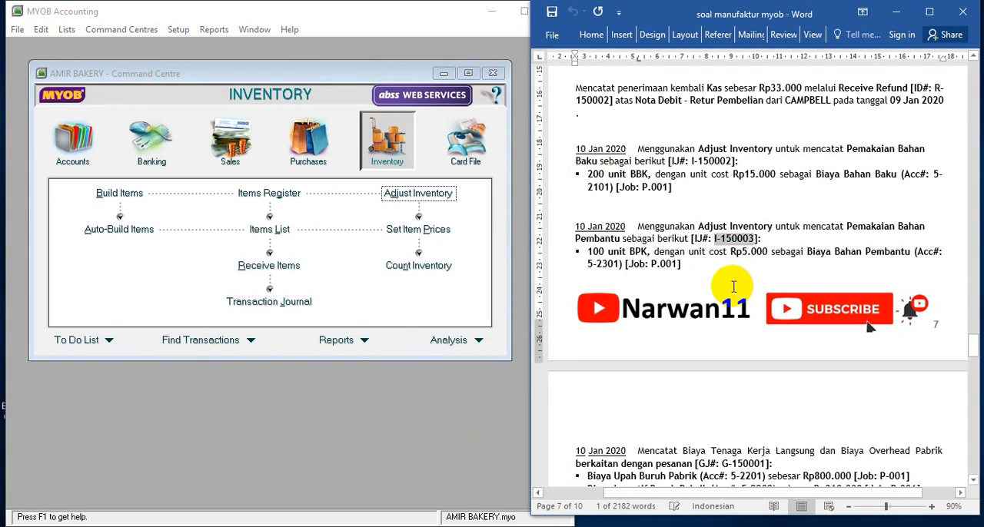
pyautogui.scroll(-4, 726, 273)
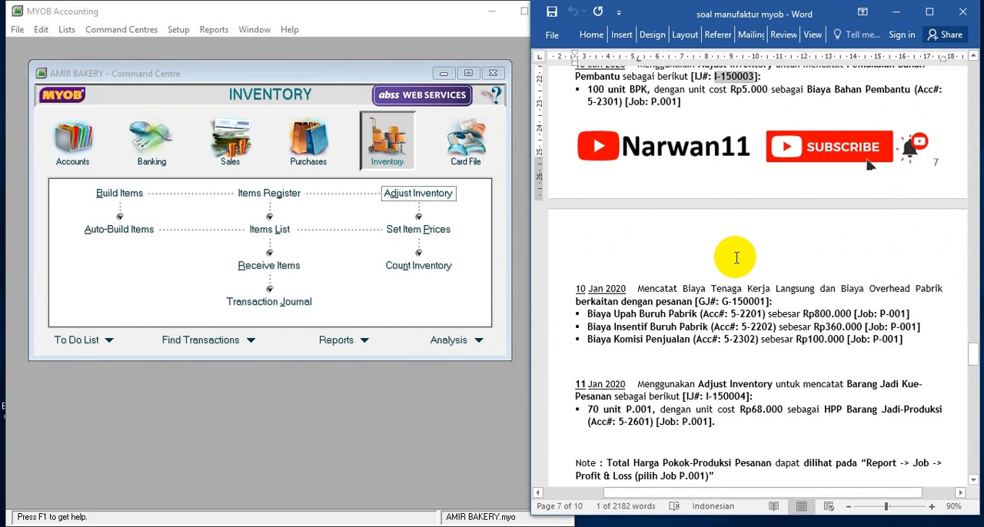
pyautogui.scroll(-4, 737, 257)
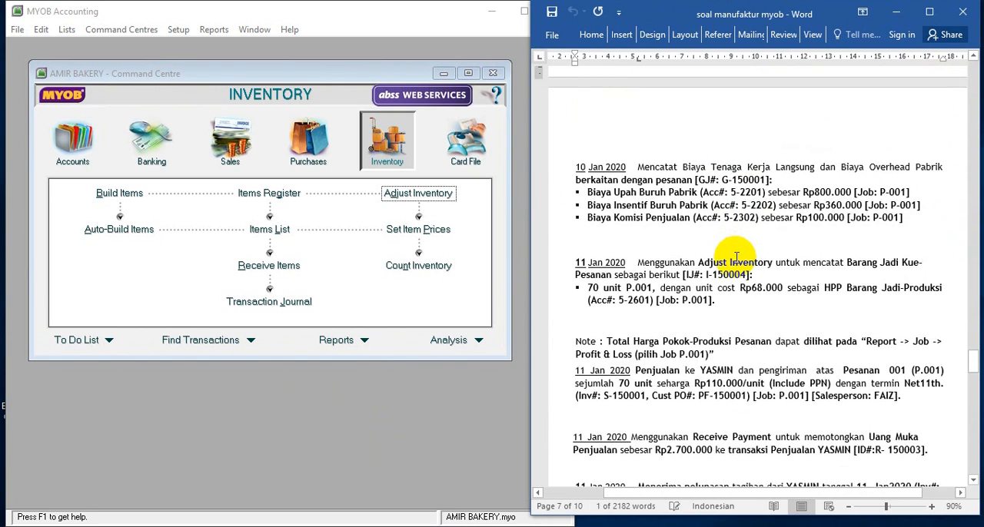
pyautogui.scroll(-1, 736, 258)
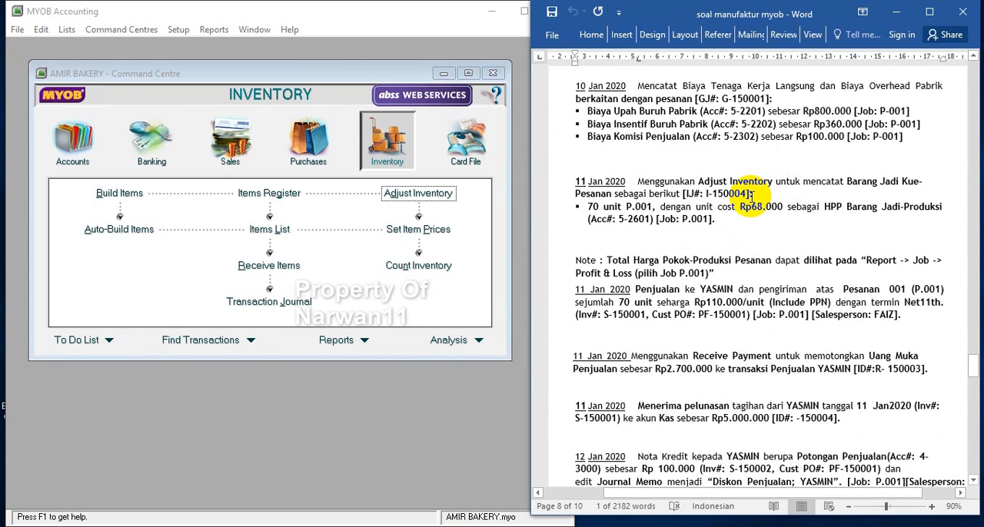
pyautogui.click(421, 524)
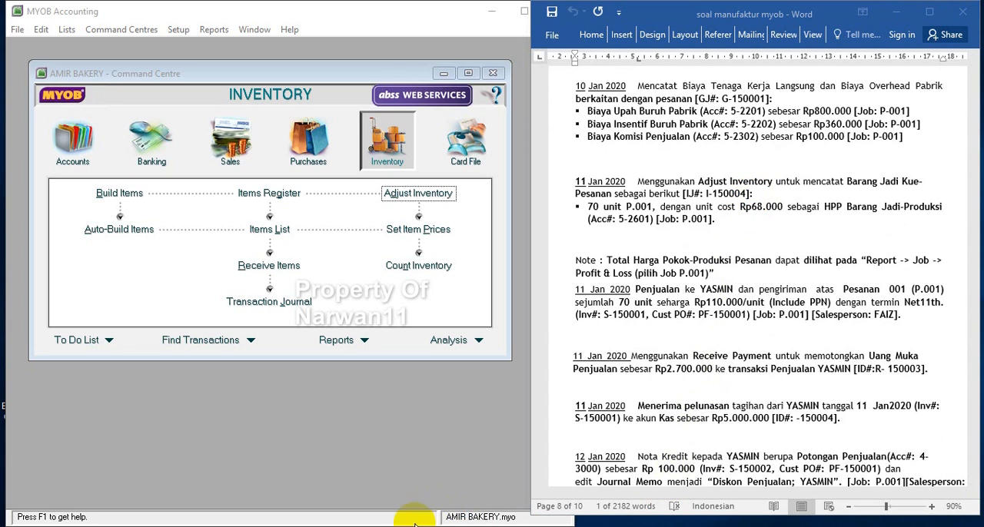
pyautogui.click(87, 141)
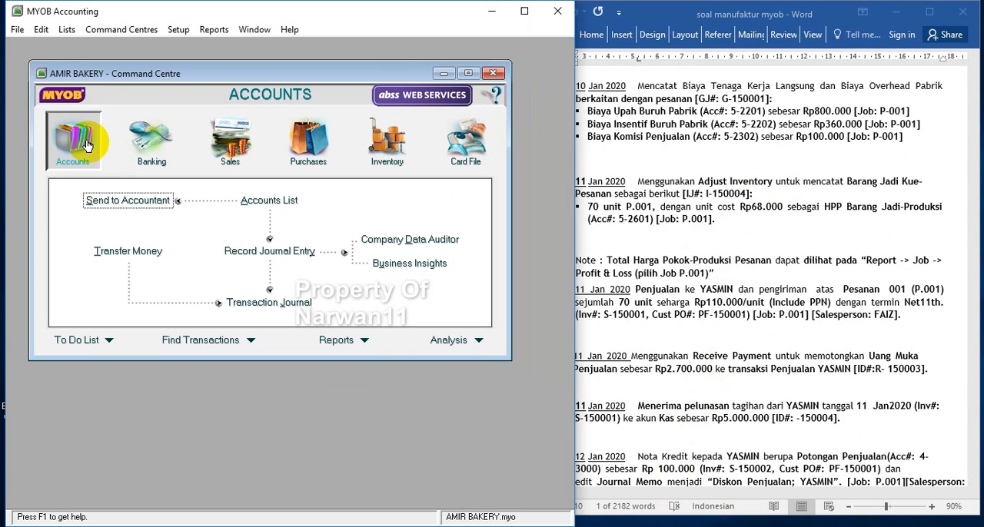
pyautogui.click(269, 251)
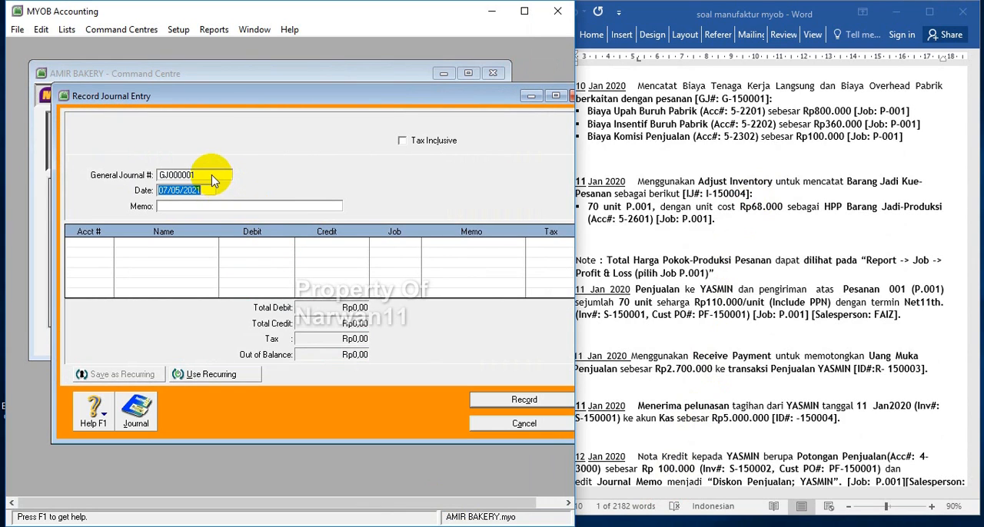
# Copy general journal number G-150001 from the Word exercise text into the new journal entry
pyautogui.click(707, 331)
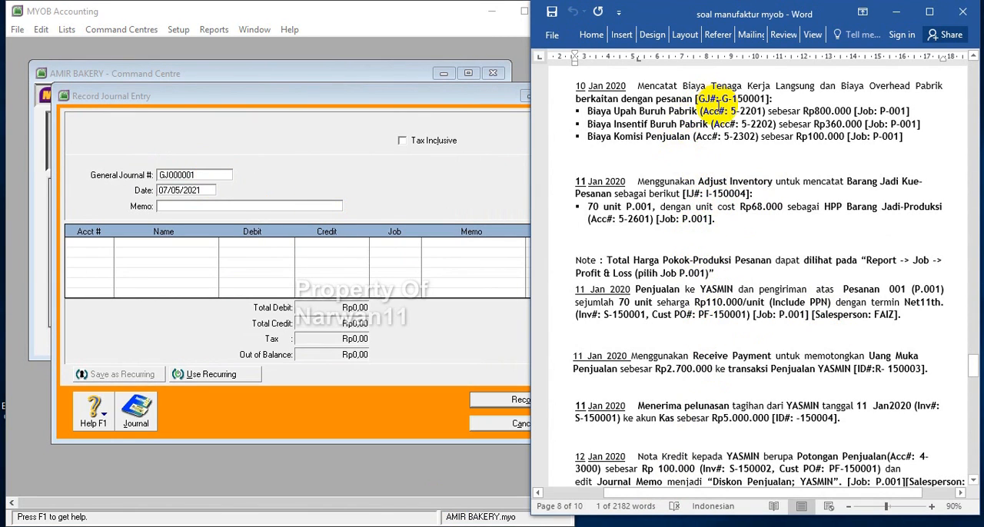
pyautogui.moveTo(721, 98); pyautogui.dragTo(769, 99)
pyautogui.hotkey('ctrl', 'c')
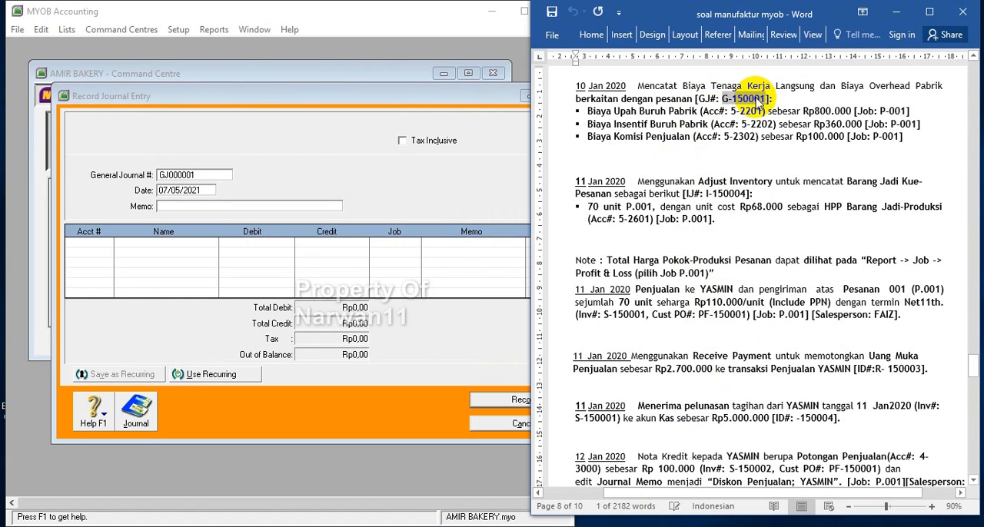
pyautogui.click(198, 172)
pyautogui.click(198, 173)
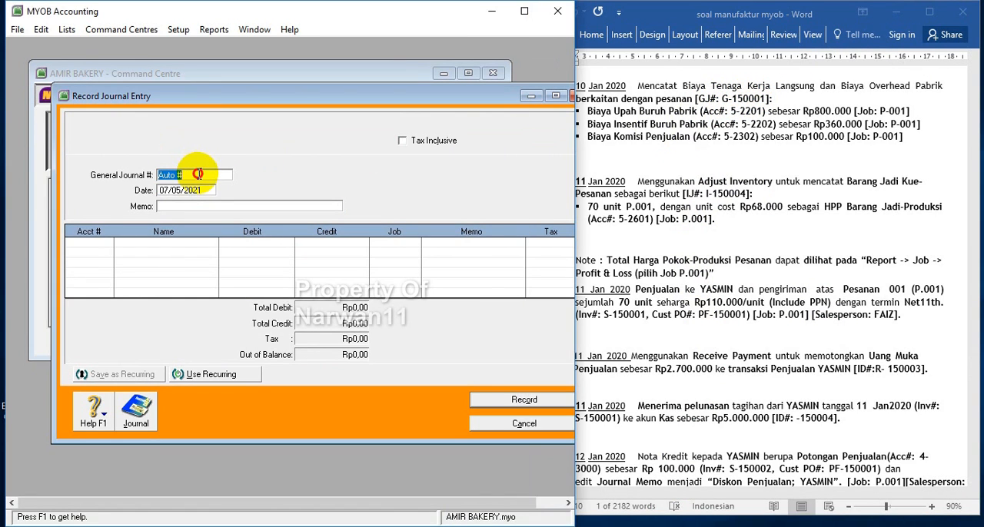
pyautogui.hotkey('ctrl', 'v')
pyautogui.press('Tab')
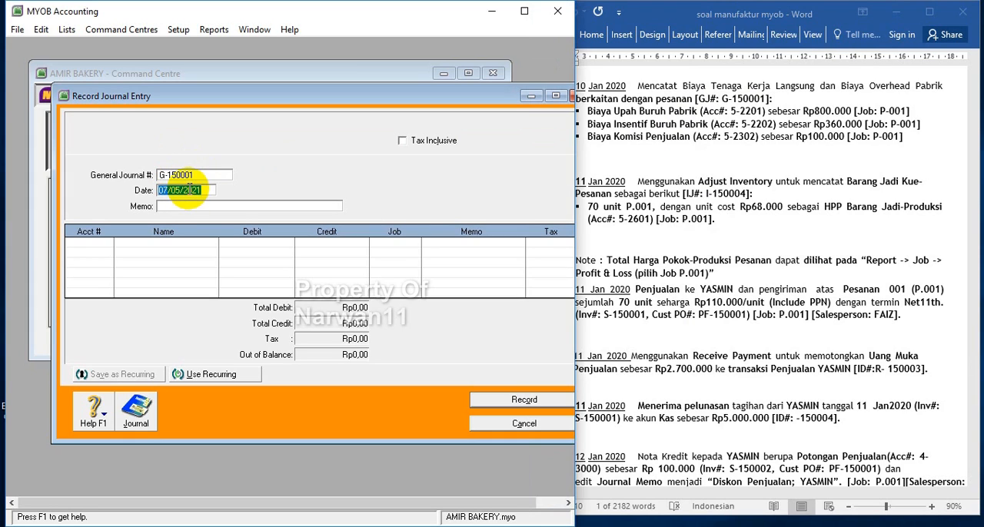
# Date the journal entry 10/01/2020 and enter the memo MENCATAT BTKL & BOP
pyautogui.write('10')
pyautogui.press('Tab')
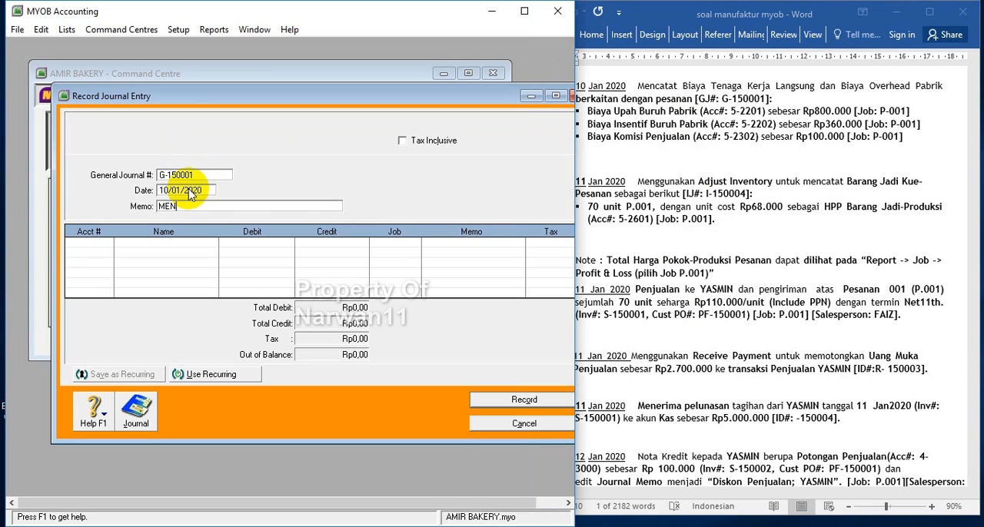
pyautogui.write('MENCATAT BTKL & BOP')
# Add a journal line debiting Rp800.000 to account 5-2201 (By Upah Buruh Pabrik) with job P.001
pyautogui.click(97, 243)
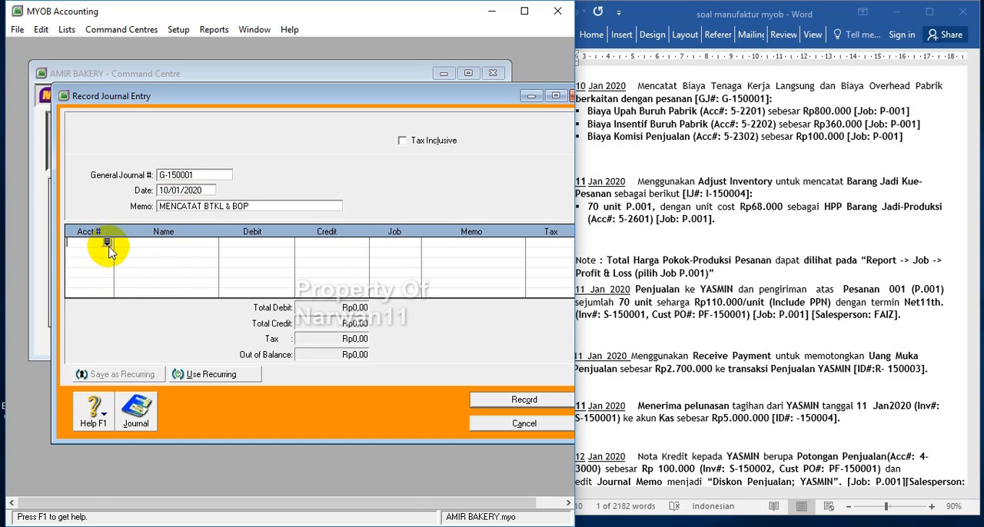
pyautogui.click(107, 242)
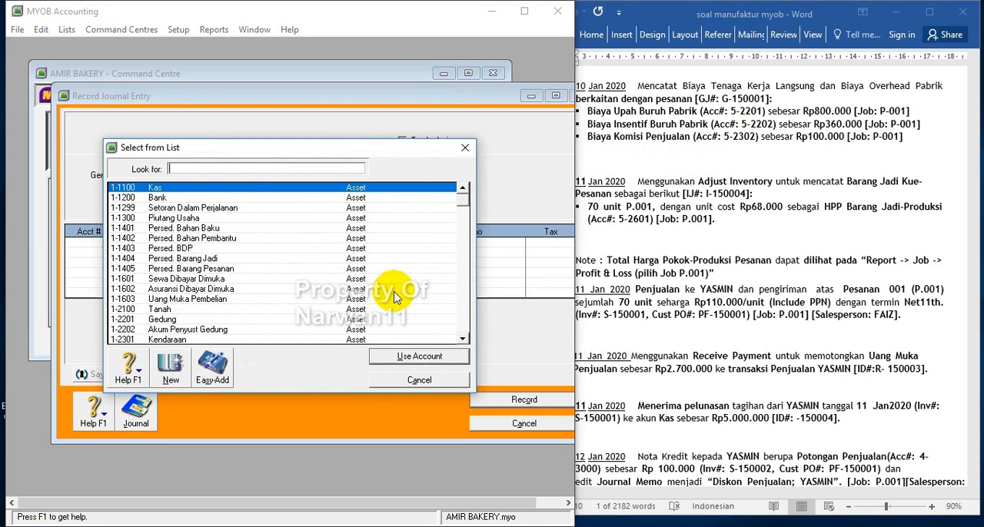
pyautogui.scroll(-15, 164, 323)
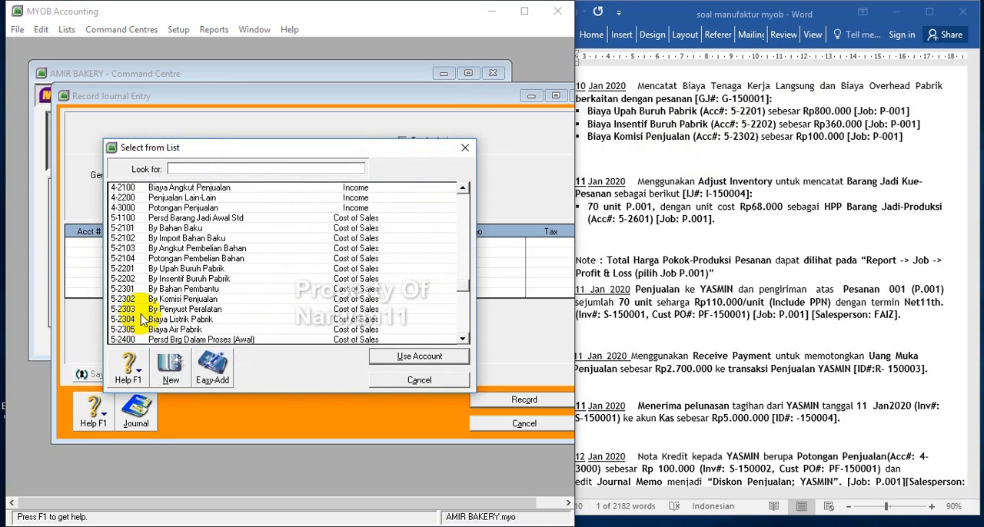
pyautogui.click(138, 269)
pyautogui.doubleClick(138, 269)
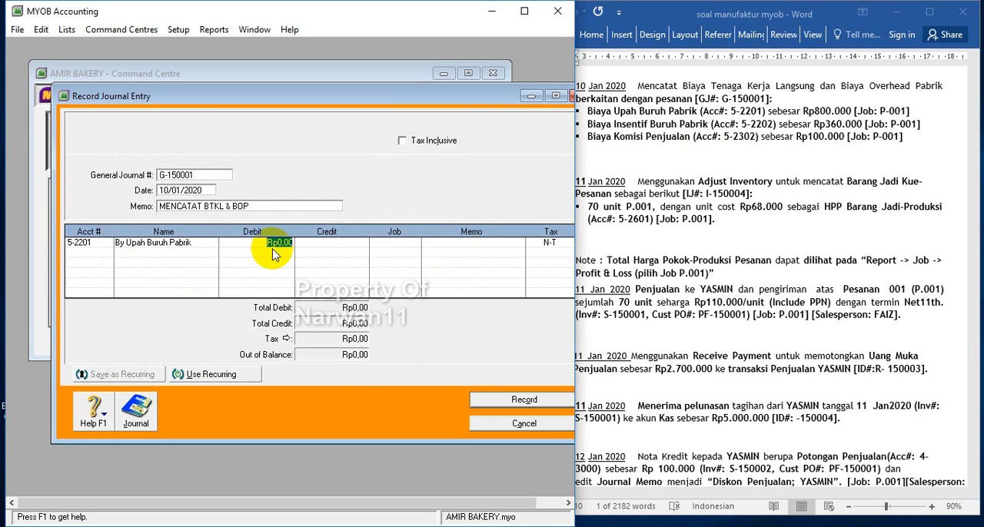
pyautogui.write('800.00')
pyautogui.press('Tab')
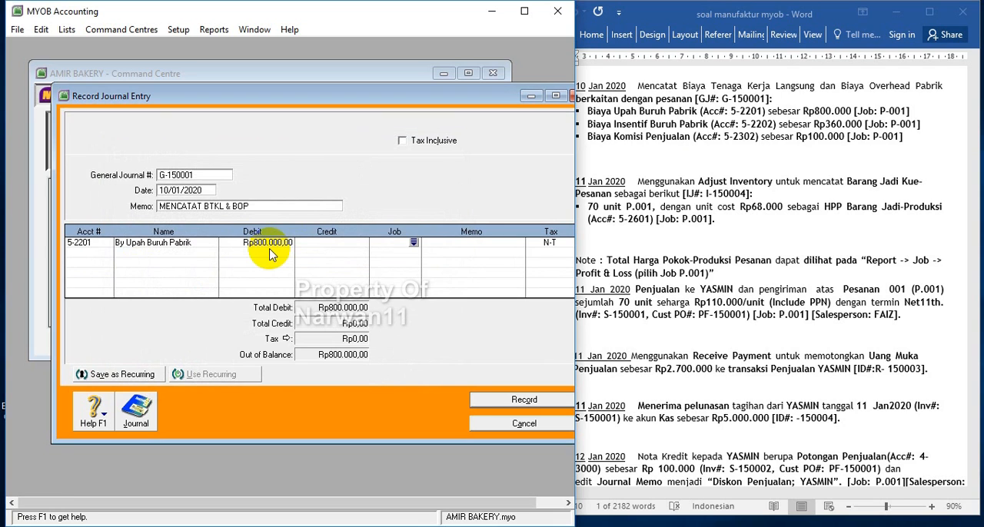
pyautogui.click(413, 242)
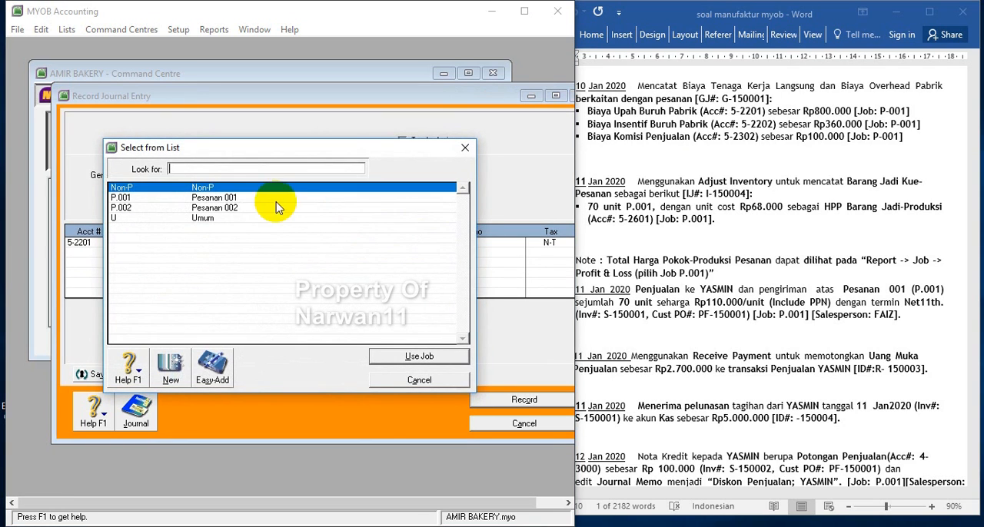
pyautogui.doubleClick(237, 198)
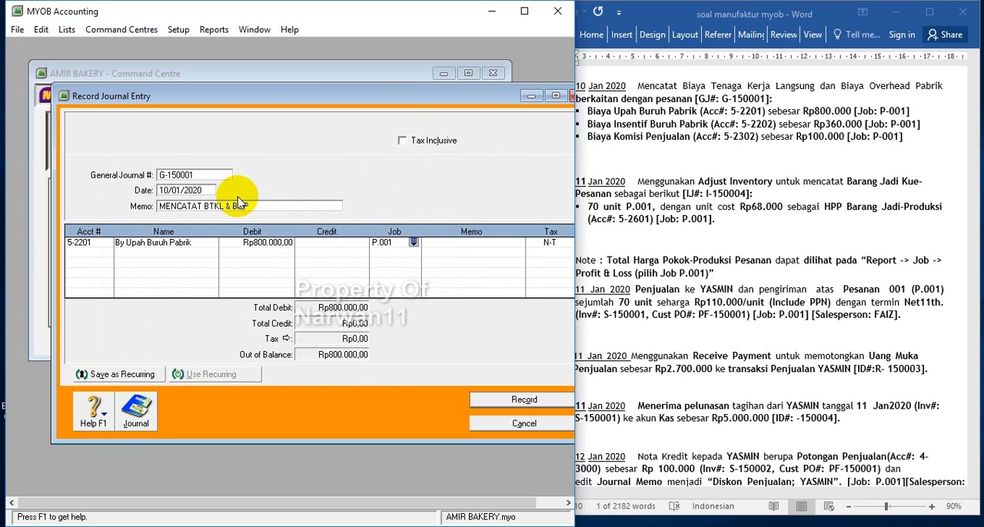
# Add a journal line debiting Rp360.000 to account 5-2202 (By Insentif Buruh Pabrik) with job P.001
pyautogui.click(82, 255)
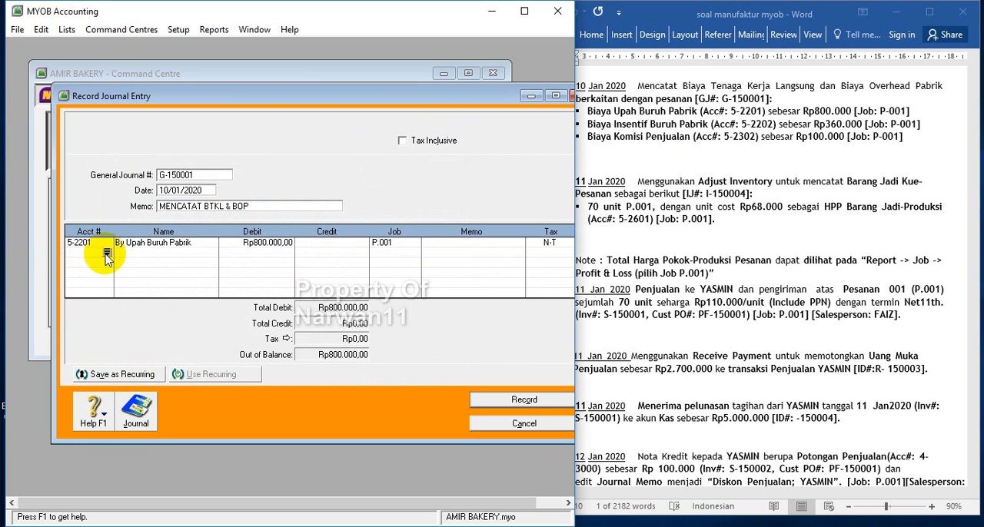
pyautogui.click(107, 256)
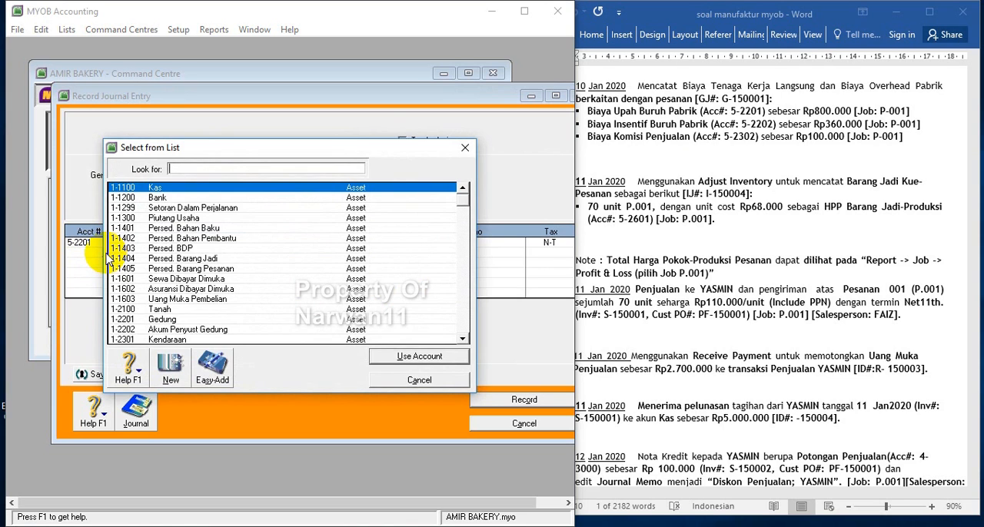
pyautogui.scroll(-15, 206, 296)
pyautogui.scroll(5, 206, 296)
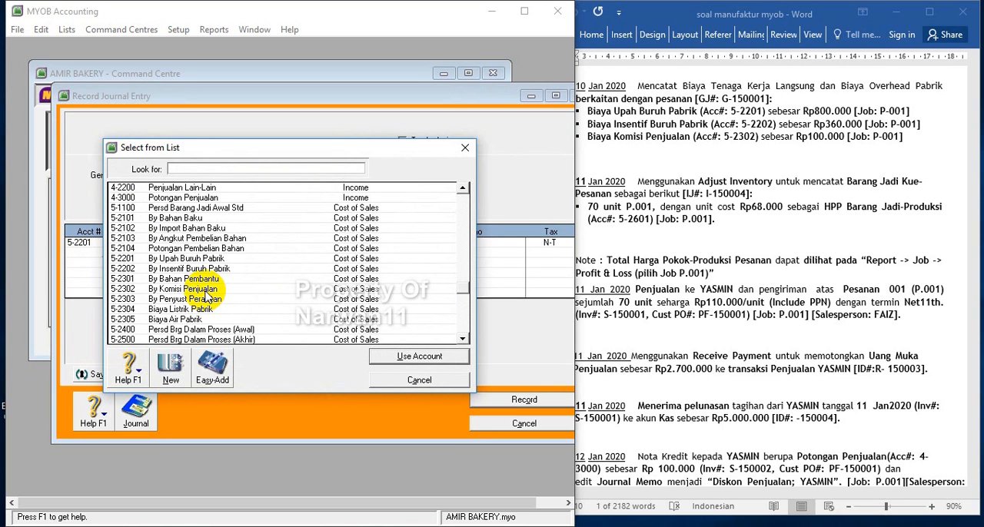
pyautogui.doubleClick(169, 269)
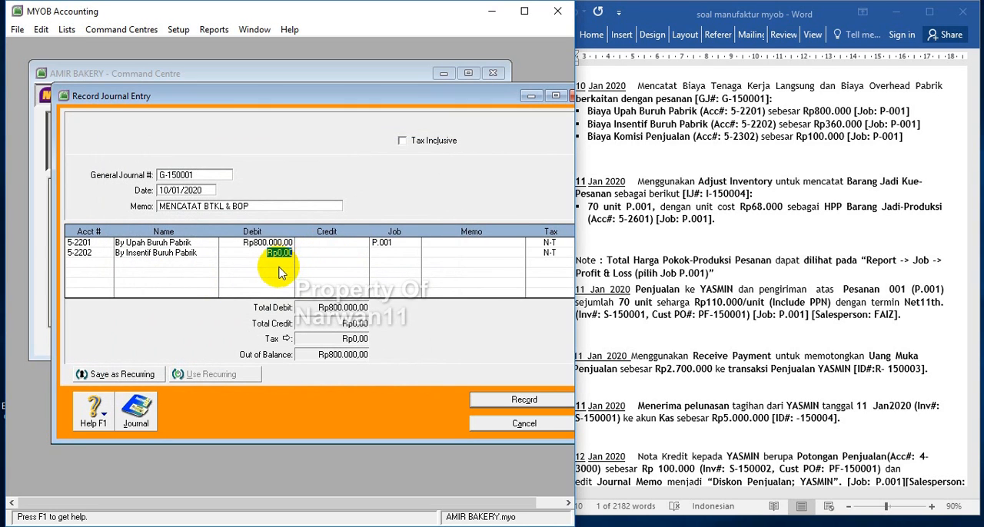
pyautogui.write('360.000')
pyautogui.press('Tab')
pyautogui.click(414, 254)
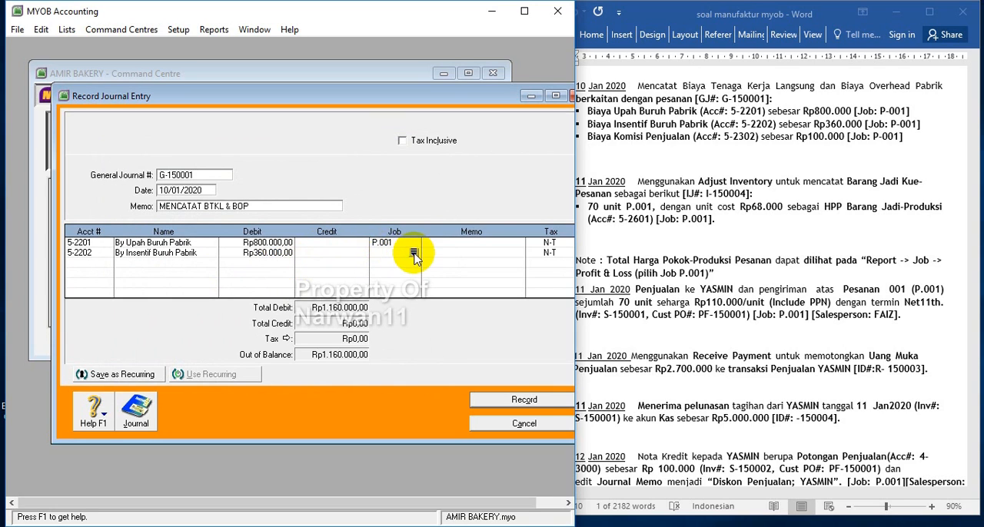
pyautogui.click(414, 254)
pyautogui.doubleClick(225, 197)
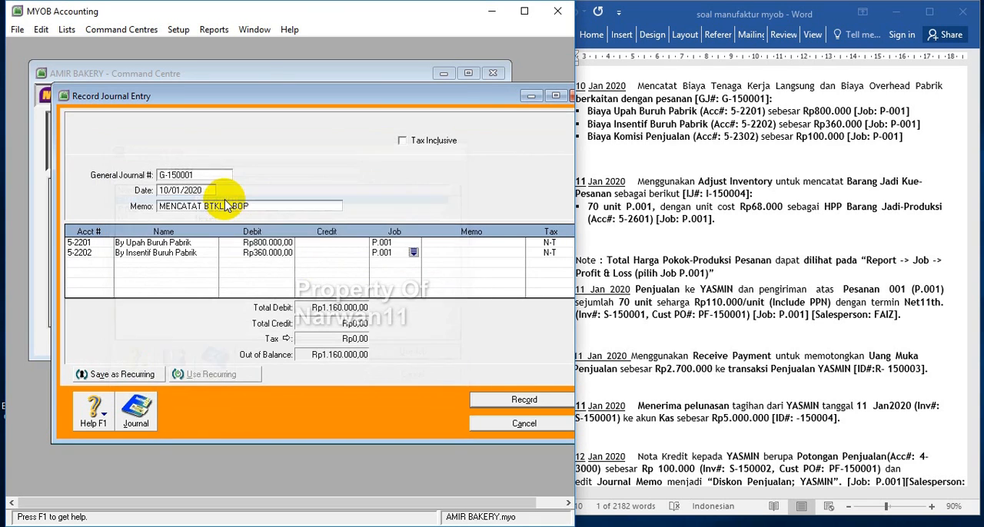
# Add a journal line debiting Rp100.000 to account 5-2302 (By Komisi Penjualan) with job P.001
pyautogui.click(86, 264)
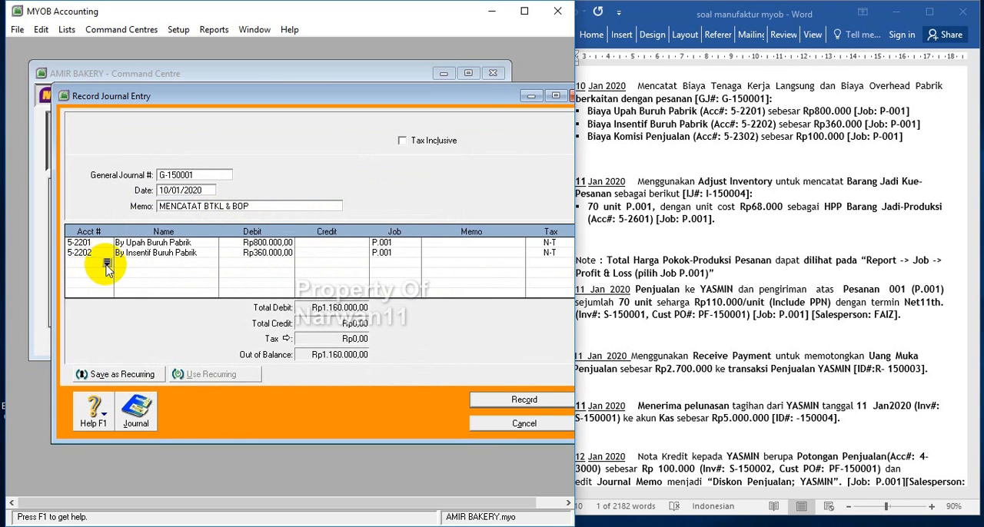
pyautogui.click(106, 265)
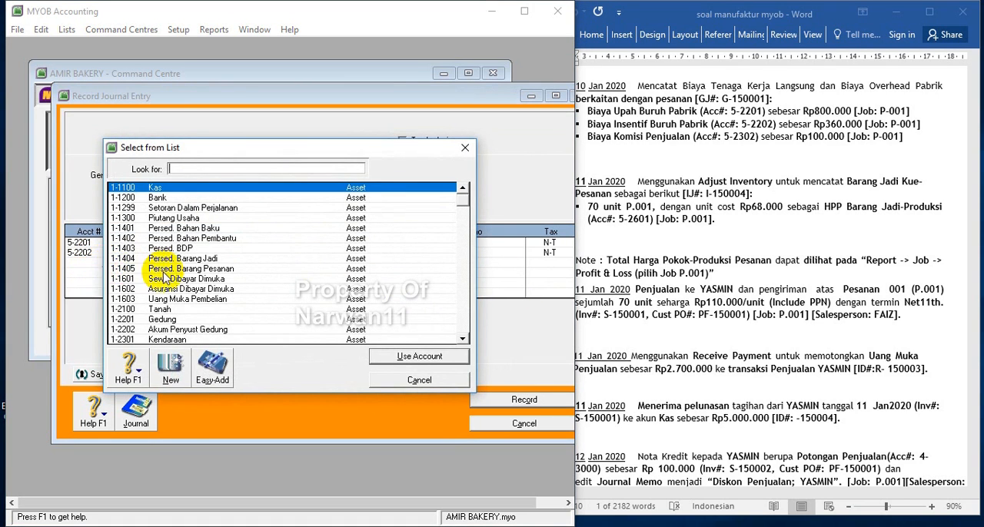
pyautogui.scroll(-5, 152, 321)
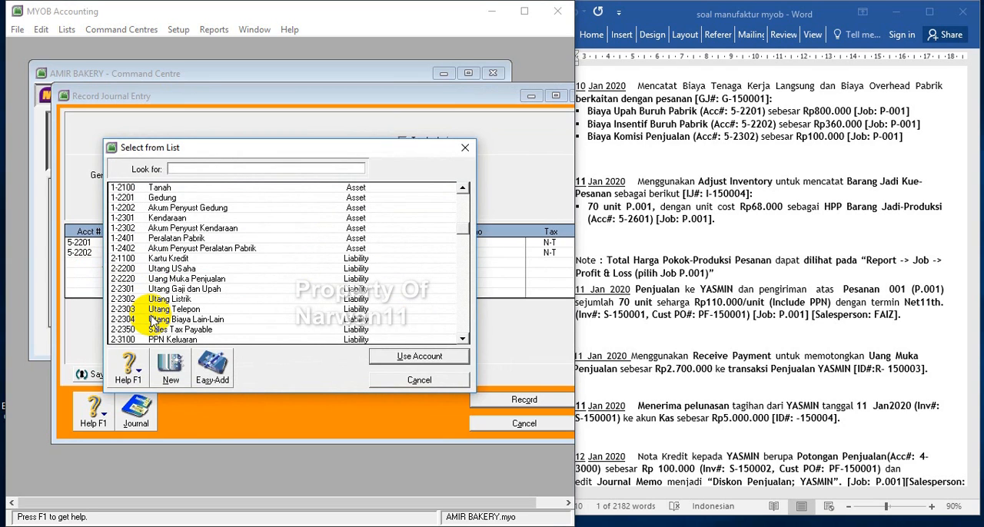
pyautogui.scroll(-9, 152, 321)
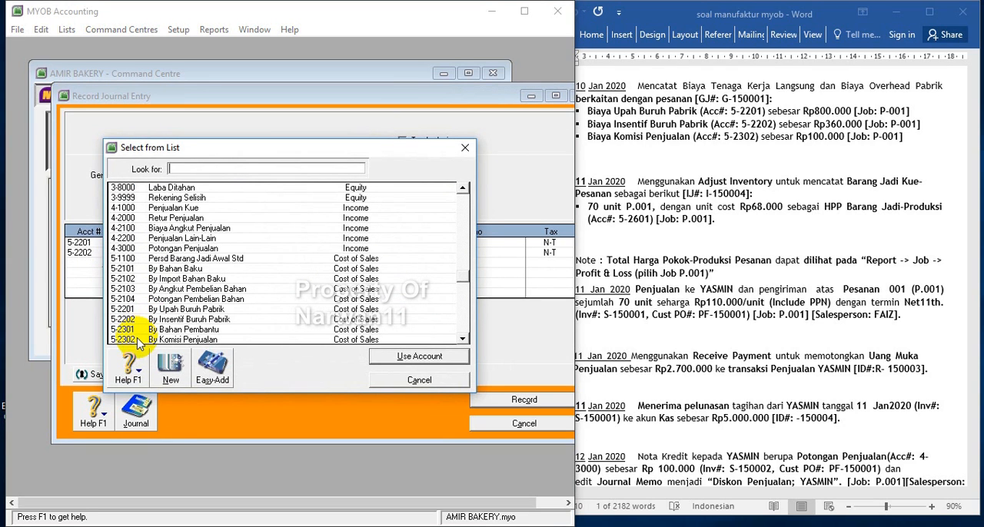
pyautogui.doubleClick(138, 342)
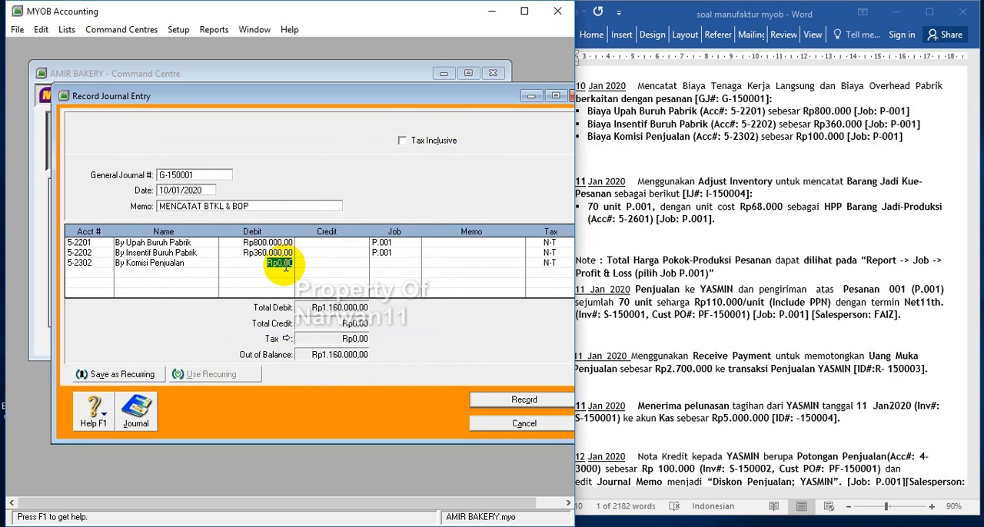
pyautogui.press('BackSpace')
pyautogui.press('Tab')
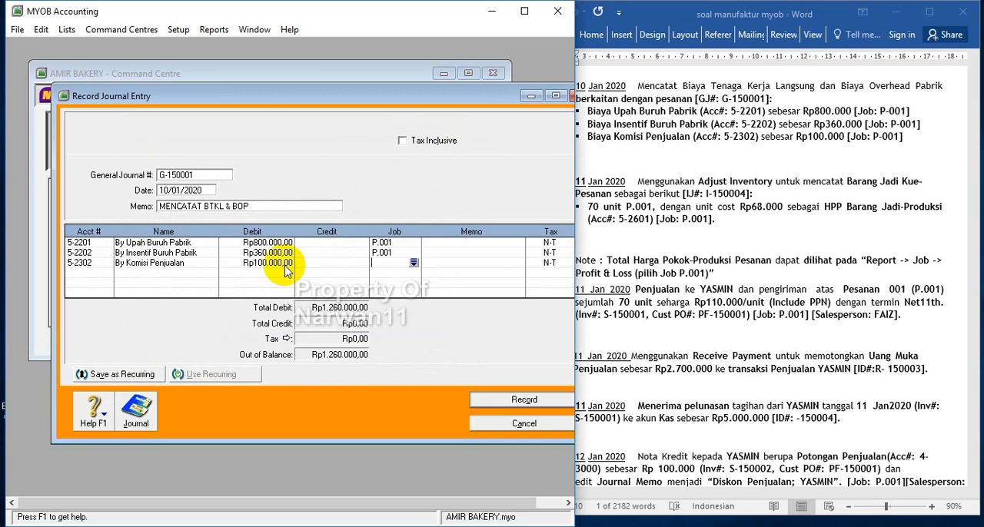
pyautogui.click(413, 261)
pyautogui.doubleClick(221, 200)
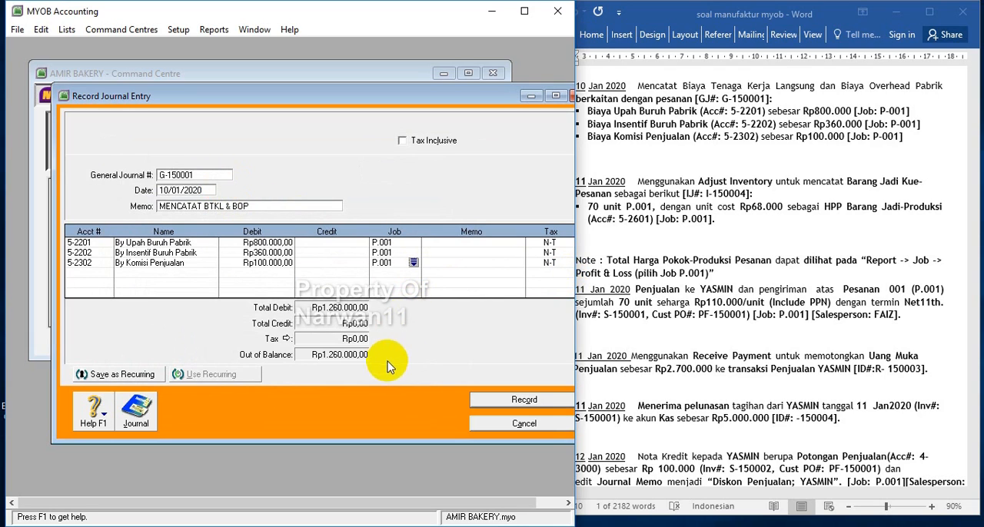
# Add a balancing line crediting Rp1.260.000 to account 2-2301 (Utang Gaji dan Upah) with job P.001
pyautogui.press('Tab')
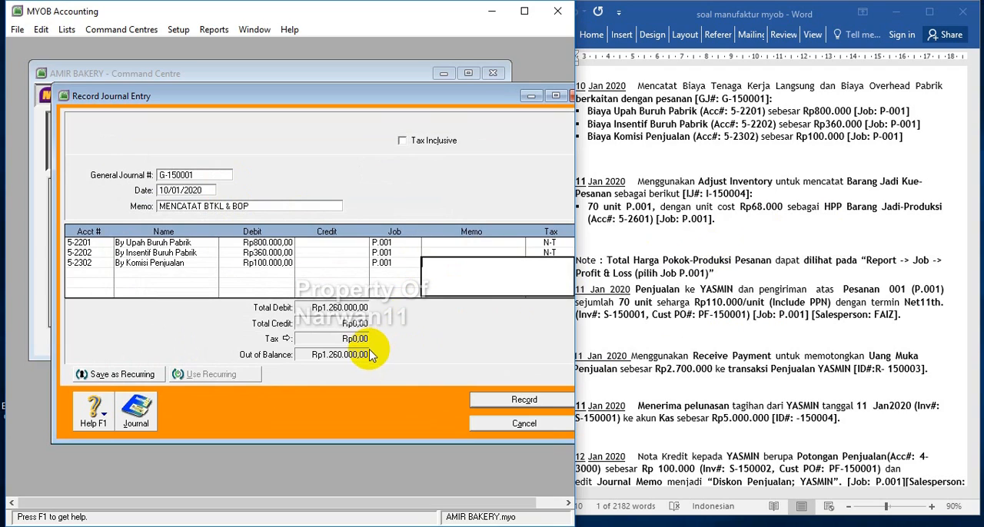
pyautogui.press('Tab')
pyautogui.press('Tab')
pyautogui.press('Tab')
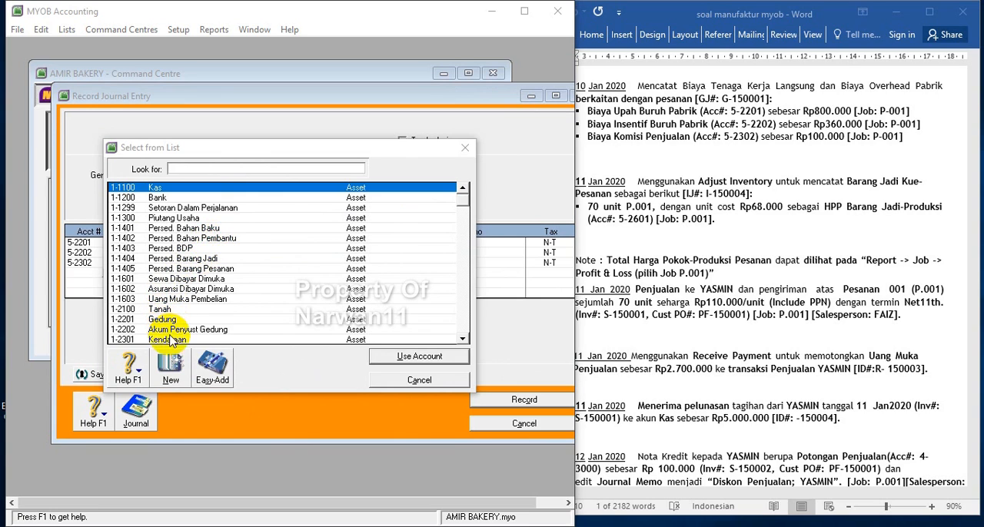
pyautogui.scroll(-4, 177, 338)
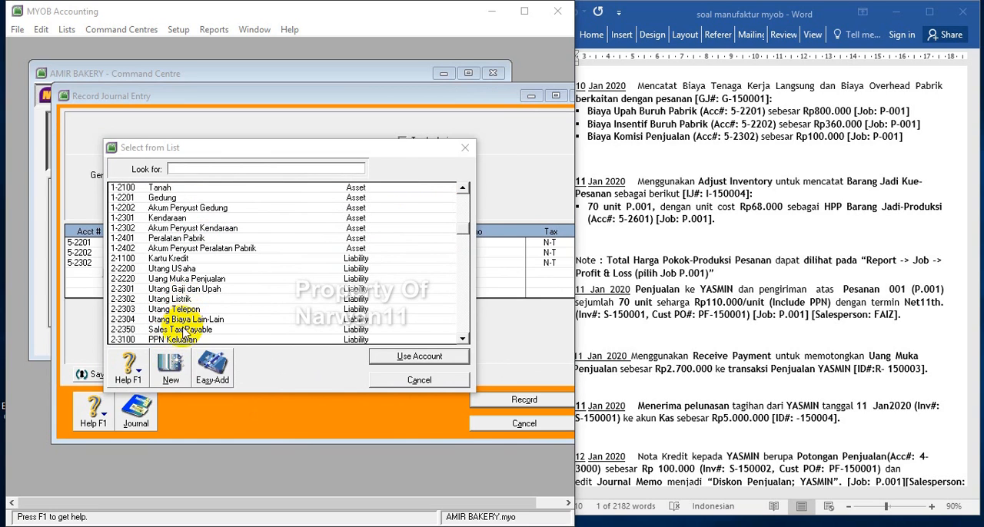
pyautogui.doubleClick(199, 290)
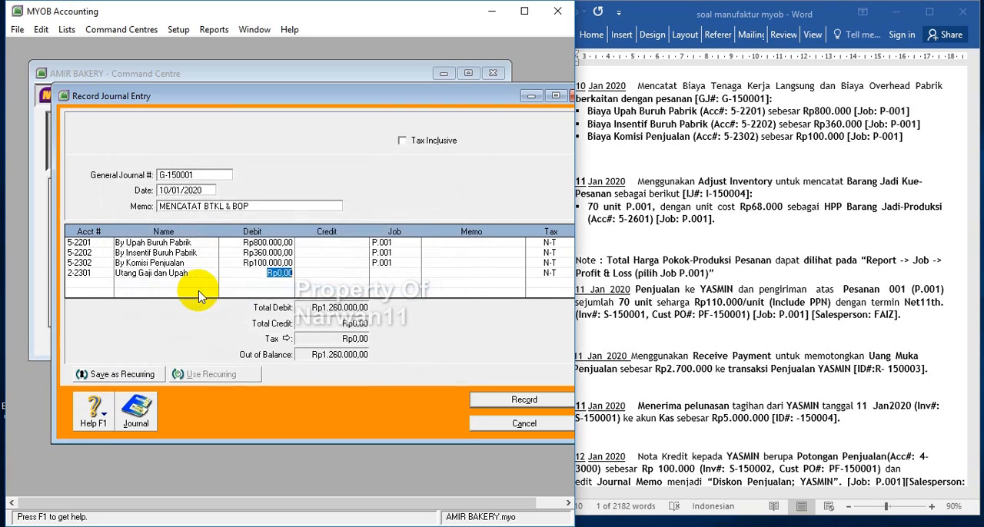
pyautogui.click(329, 269)
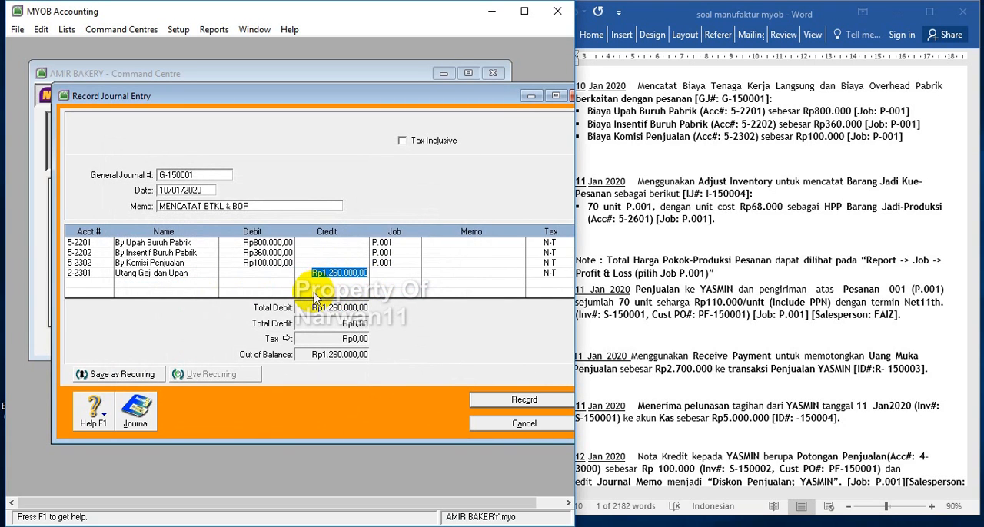
pyautogui.press('Tab')
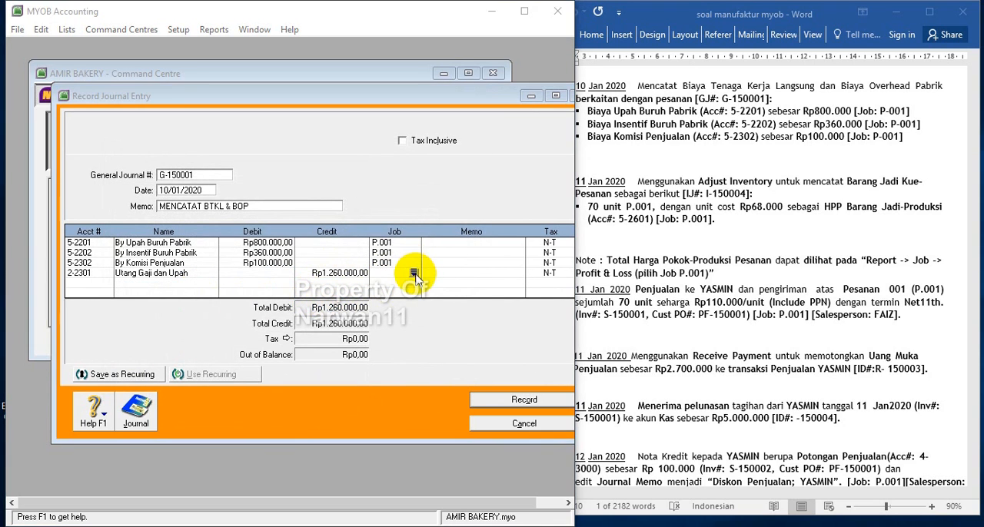
pyautogui.click(414, 273)
pyautogui.click(245, 200)
pyautogui.doubleClick(245, 200)
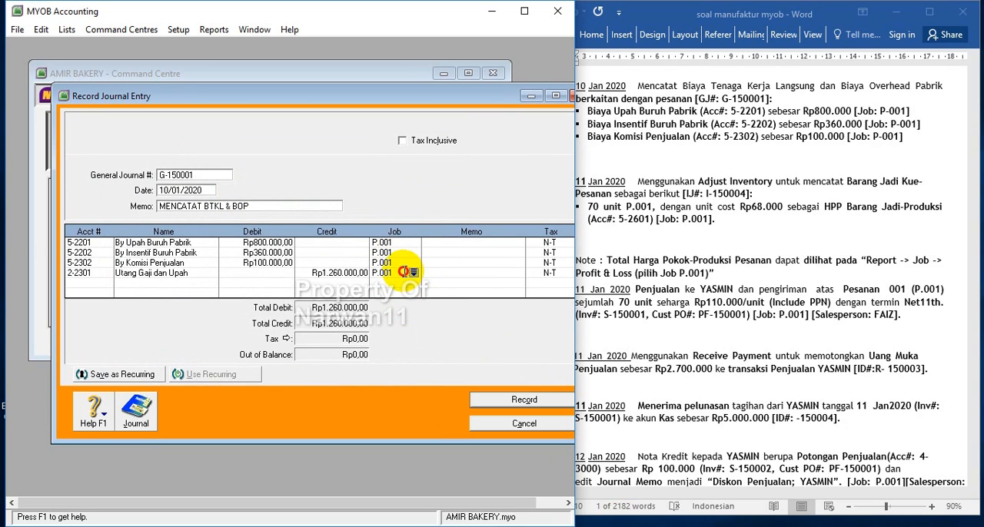
# Try to record the journal without a job on the Utang Gaji dan Upah line, then return to the entry
pyautogui.click(405, 274)
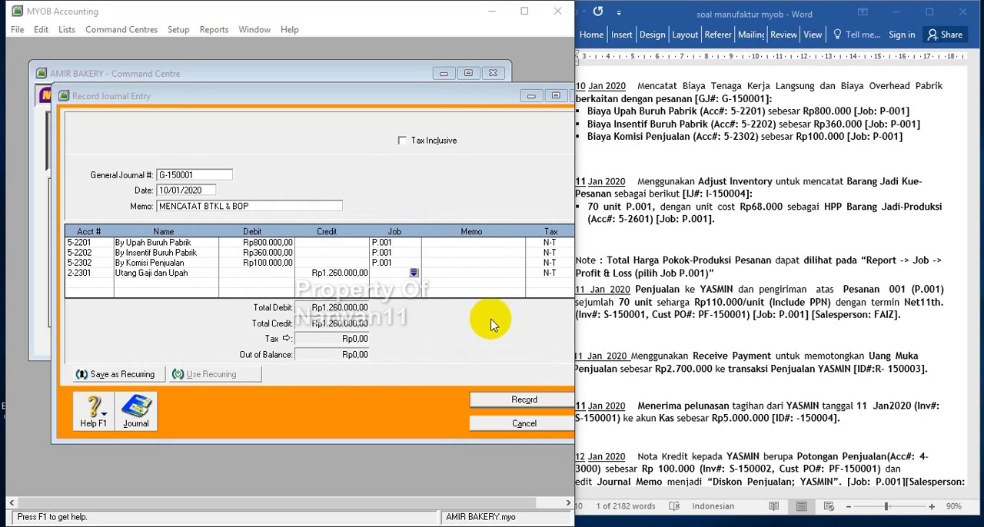
pyautogui.click(536, 405)
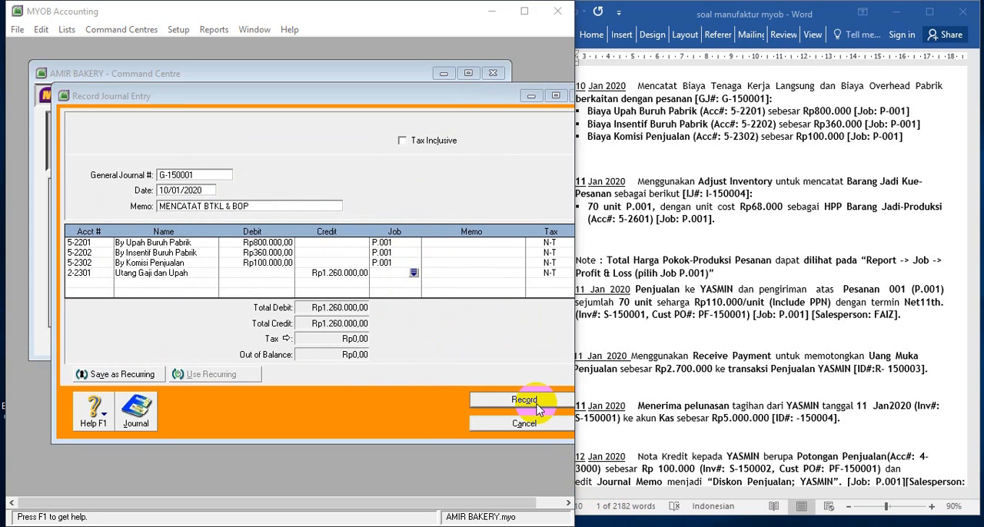
pyautogui.click(537, 405)
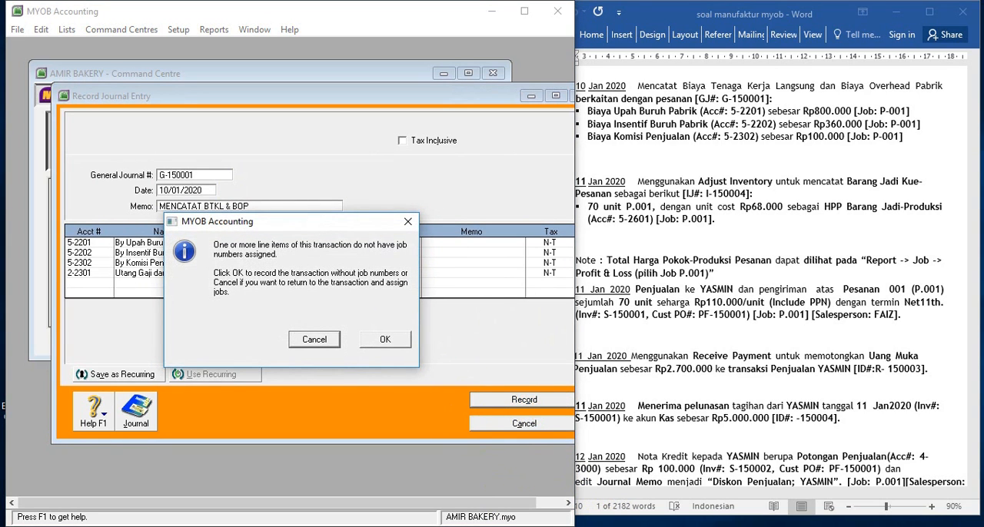
pyautogui.click(314, 339)
# Assign job P.001 to the Utang Gaji dan Upah line, record journal G-150001 and close the journal entry window
pyautogui.click(416, 275)
pyautogui.click(220, 198)
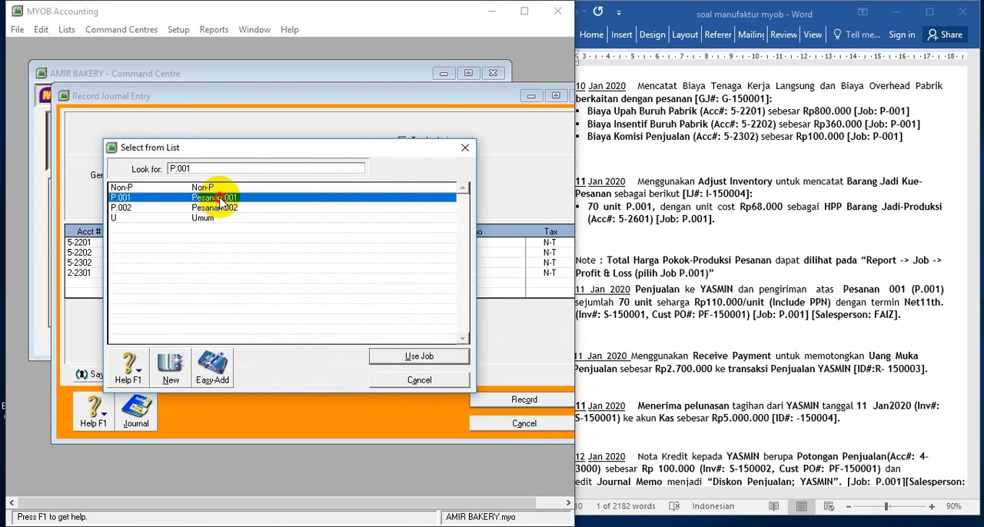
pyautogui.click(428, 355)
pyautogui.click(524, 400)
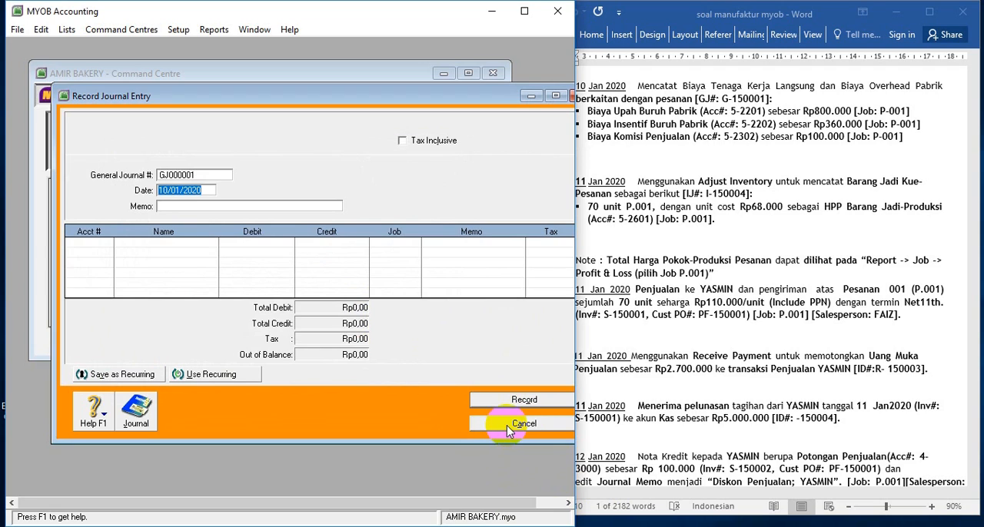
pyautogui.click(509, 424)
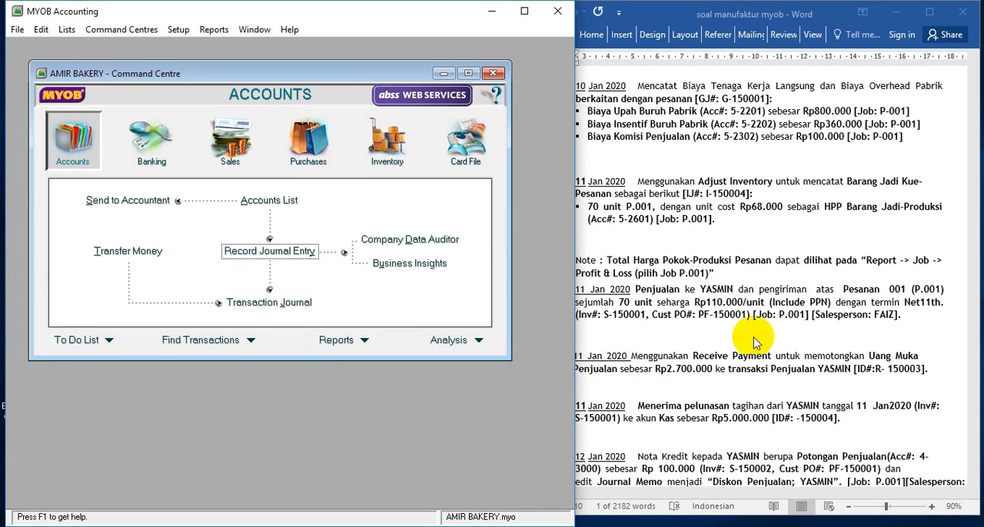
# Find the 11 Jan finished-goods transaction in the Word exercise and start an inventory adjustment in MYOB
pyautogui.click(779, 226)
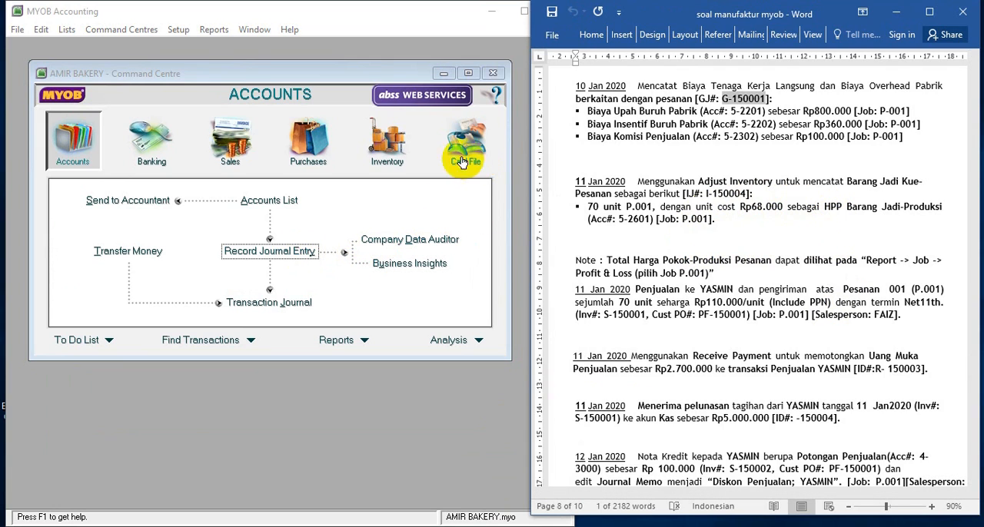
pyautogui.click(398, 154)
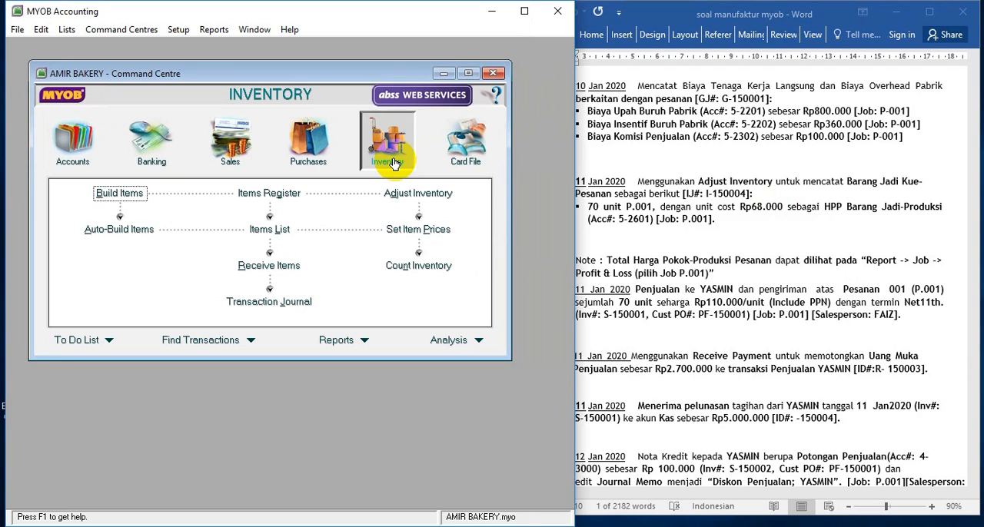
pyautogui.click(421, 193)
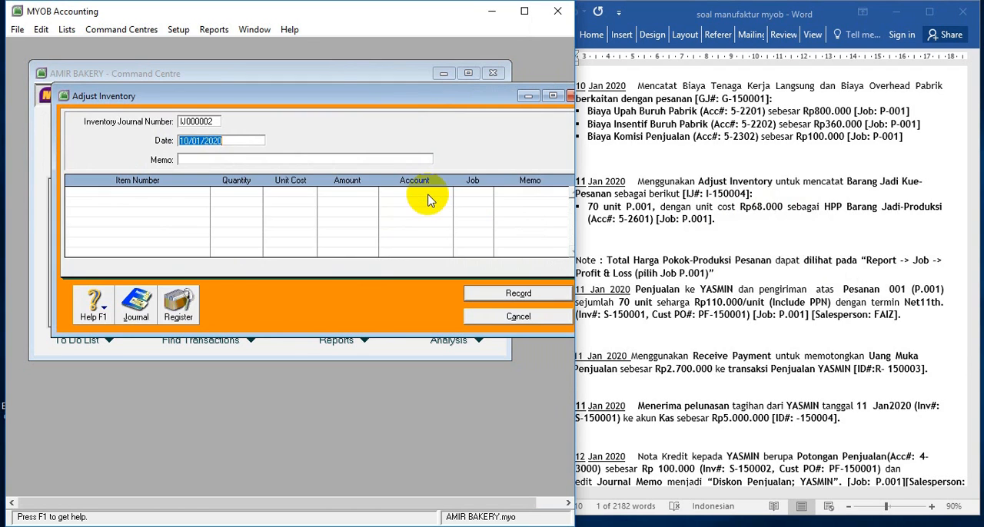
# Copy inventory journal number I-150004 from the Word exercise into the new inventory adjustment
pyautogui.click(202, 122)
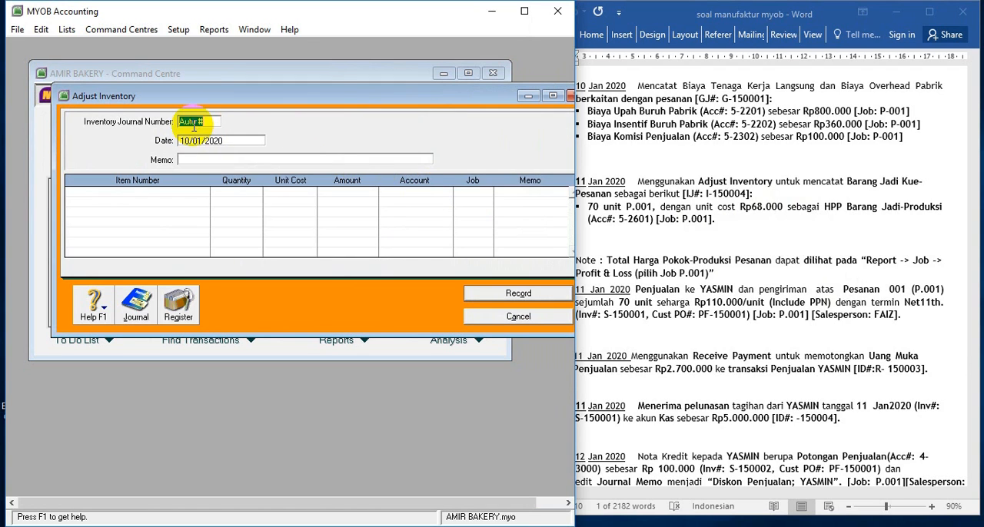
pyautogui.click(830, 300)
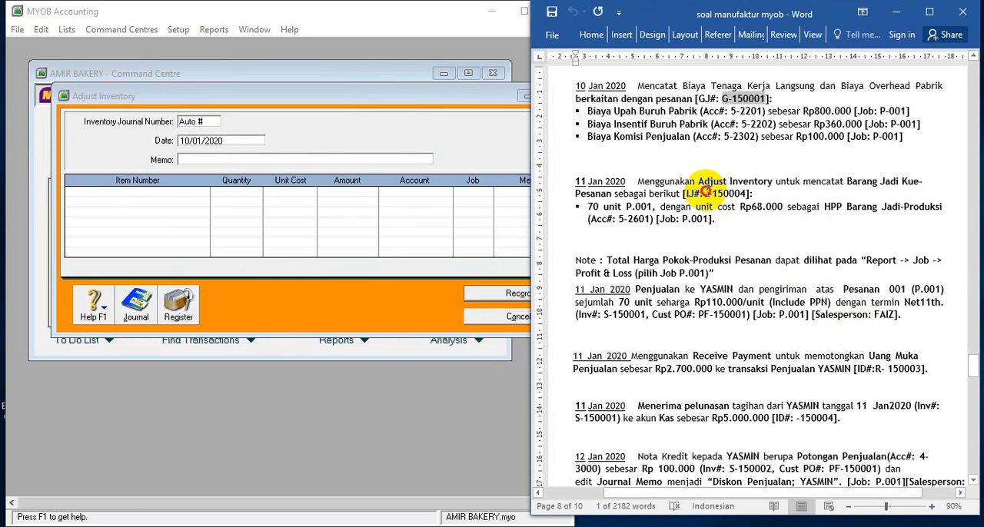
pyautogui.moveTo(706, 193); pyautogui.dragTo(747, 194)
pyautogui.hotkey('ctrl', 'c')
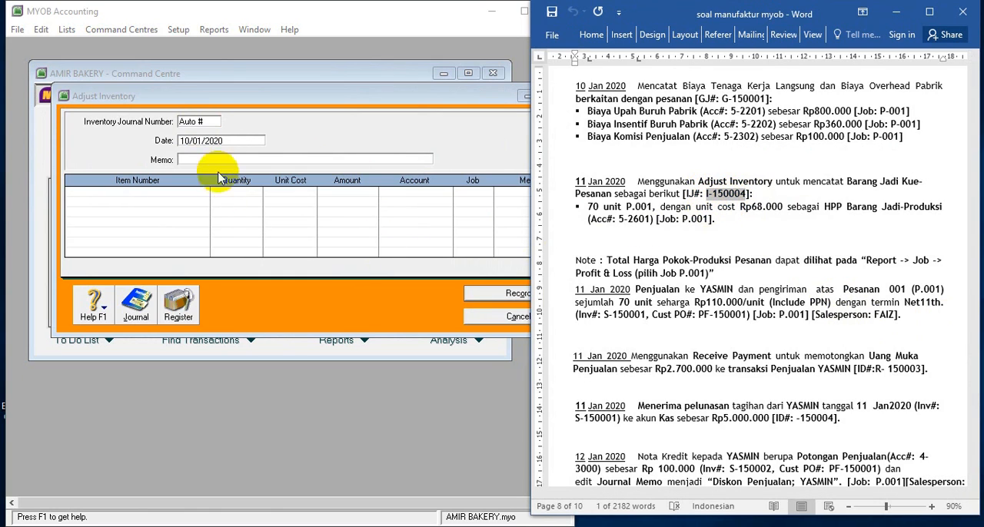
pyautogui.click(198, 121)
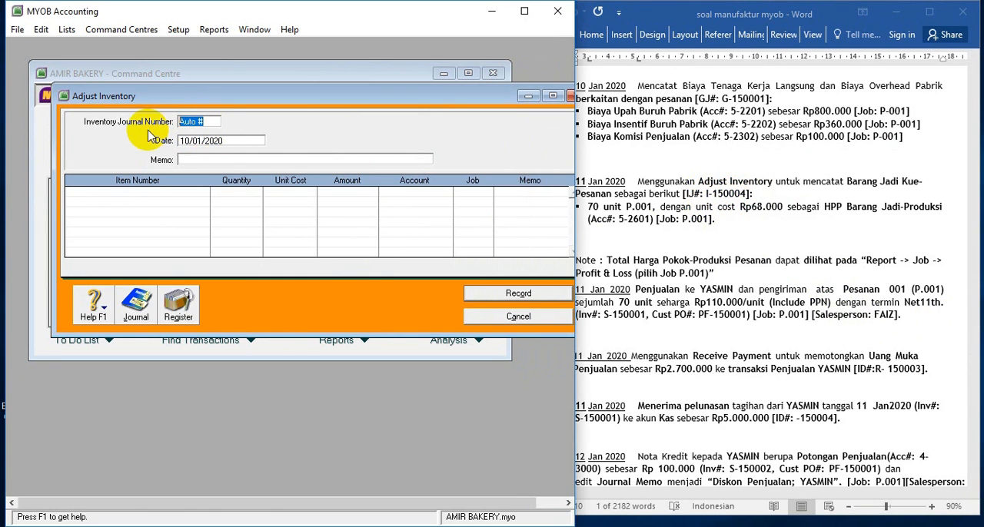
pyautogui.hotkey('ctrl', 'v')
# Date the inventory adjustment 11/01/2020 and enter the memo BARANG JADI KUE -PESANAN
pyautogui.click(225, 140)
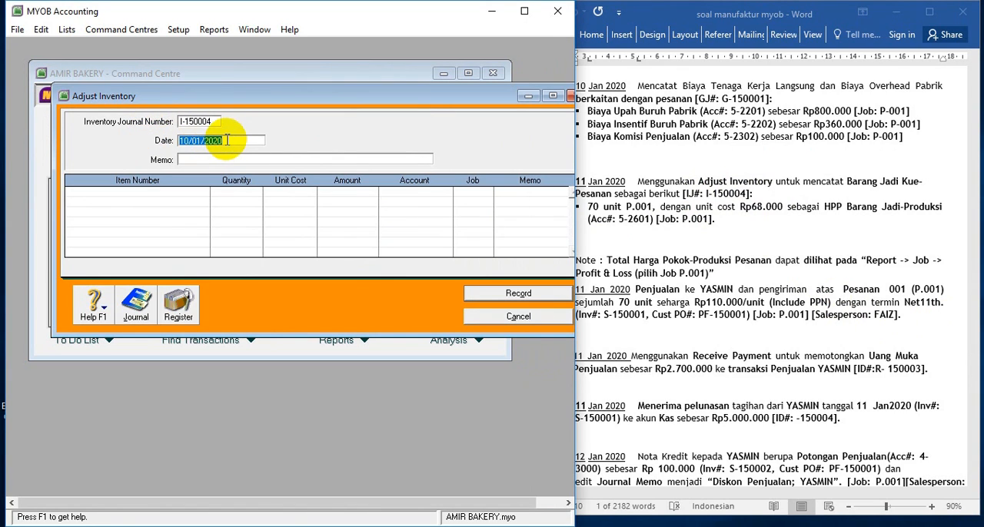
pyautogui.click(184, 159)
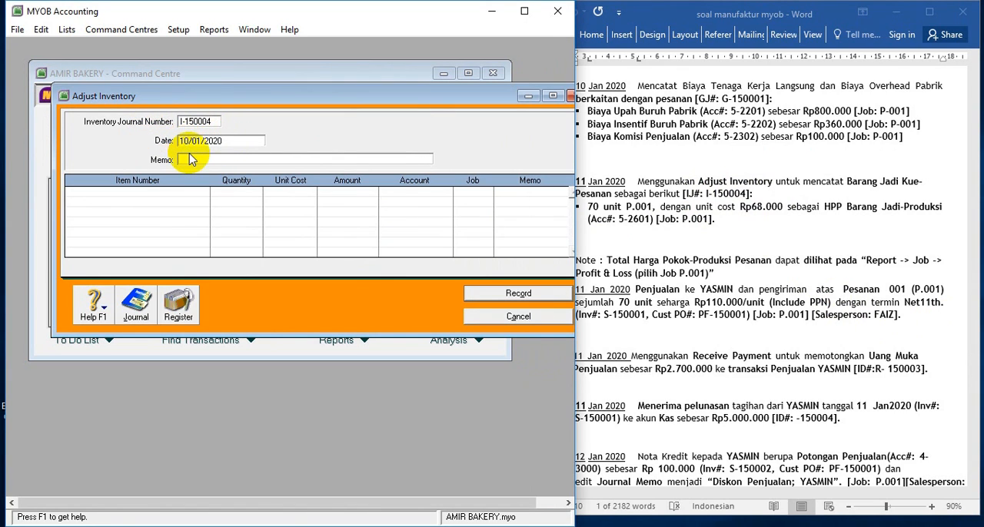
pyautogui.press('BackSpace')
pyautogui.write('1')
pyautogui.click(191, 159)
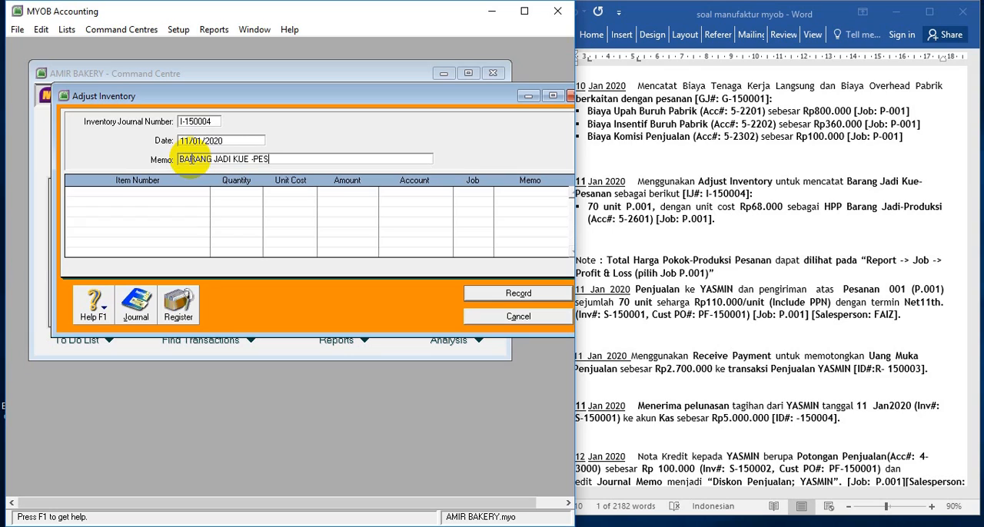
pyautogui.write('ANAN')
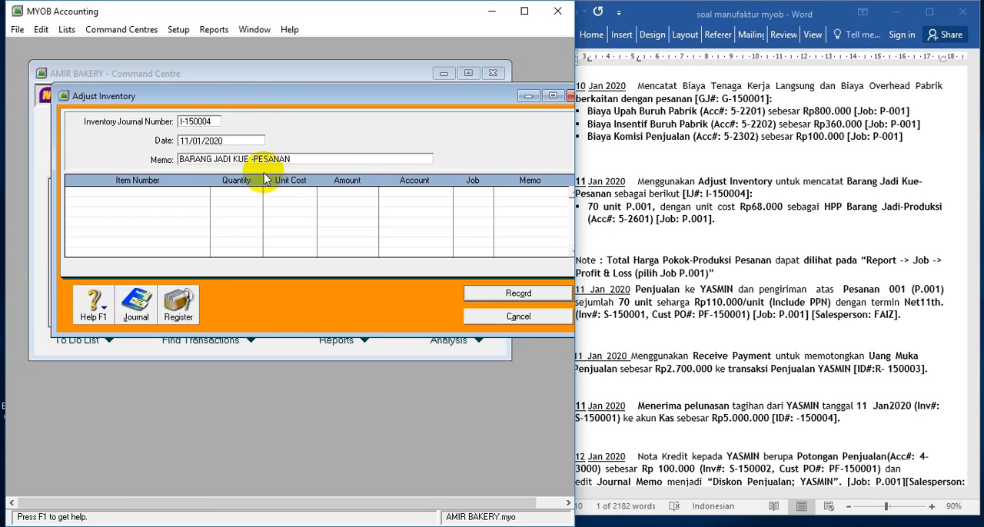
# Add an adjustment line for item BJK (Barang Jadi Kue) with quantity 70 and unit cost Rp68.000
pyautogui.click(184, 192)
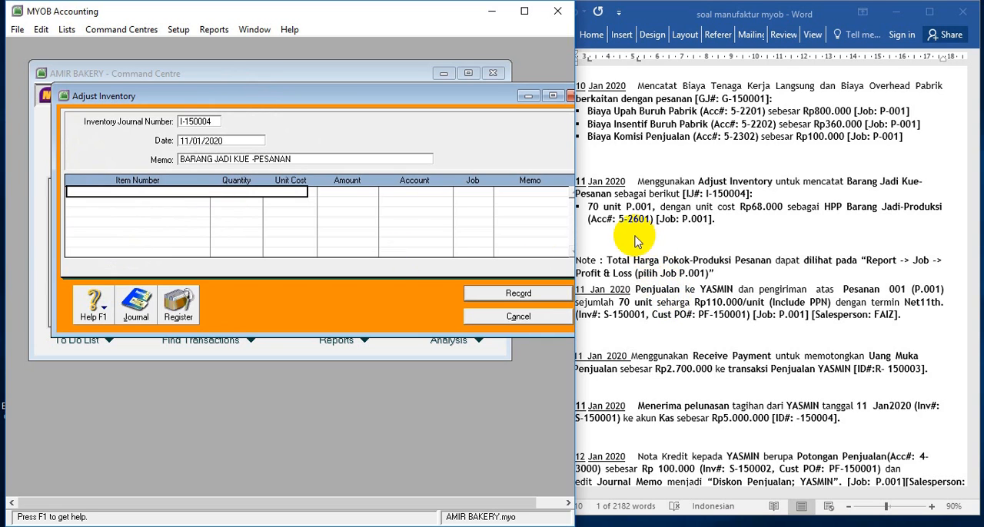
pyautogui.click(241, 221)
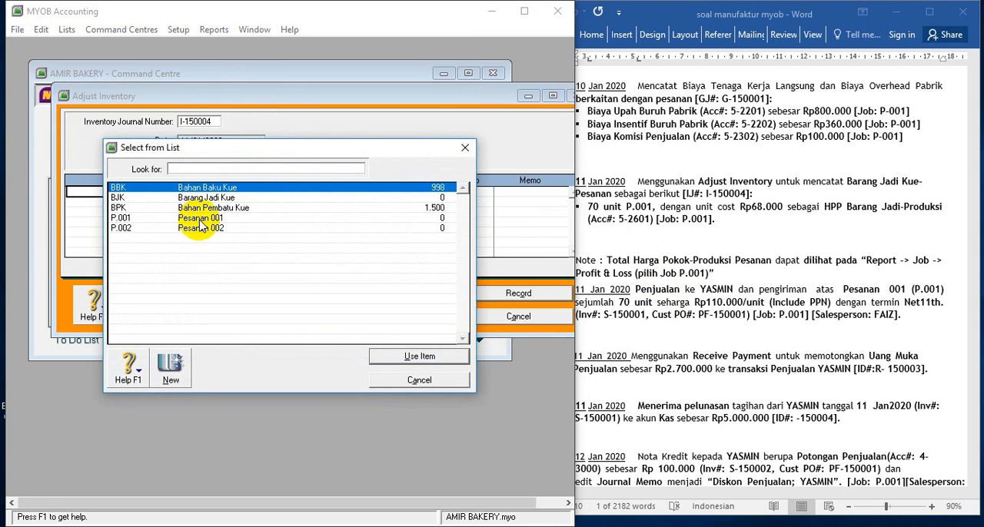
pyautogui.doubleClick(215, 198)
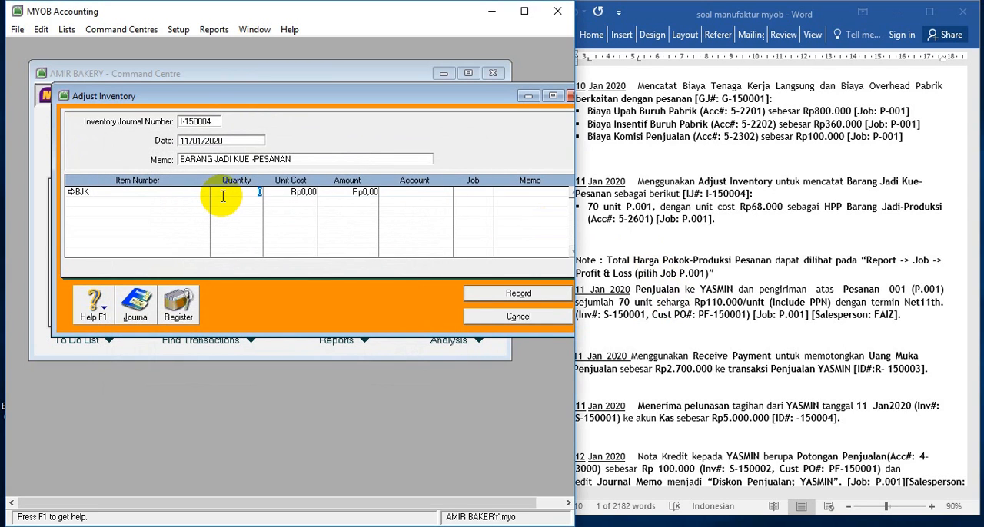
pyautogui.press('Tab')
pyautogui.write('6')
pyautogui.press('Tab')
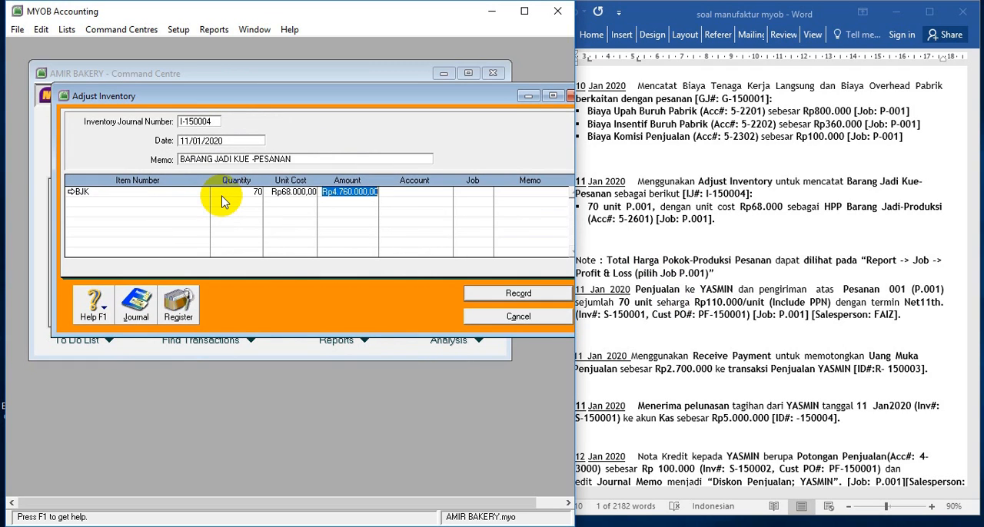
# Assign account 5-2601 HPP Barang Jadi-Produksi and job P.001 to the adjustment line
pyautogui.click(403, 193)
pyautogui.write('6')
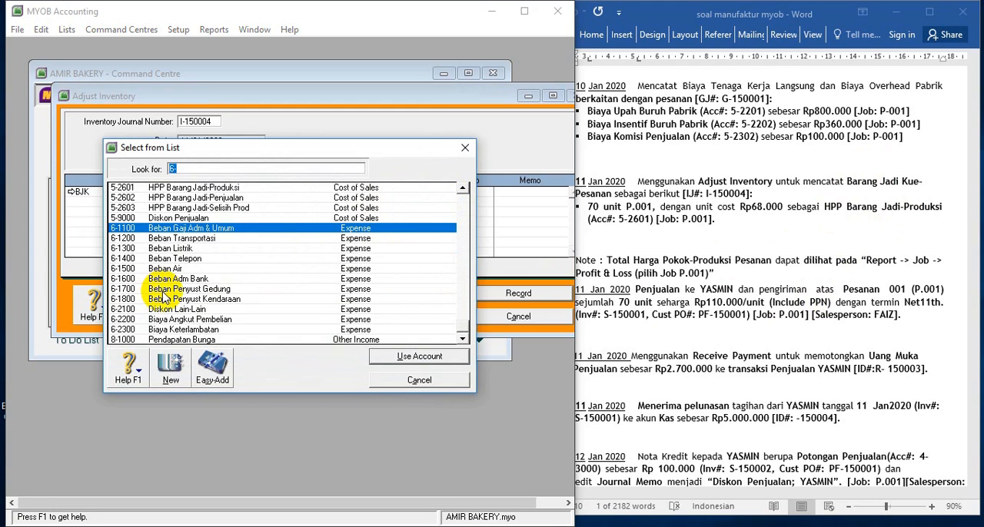
pyautogui.click(151, 190)
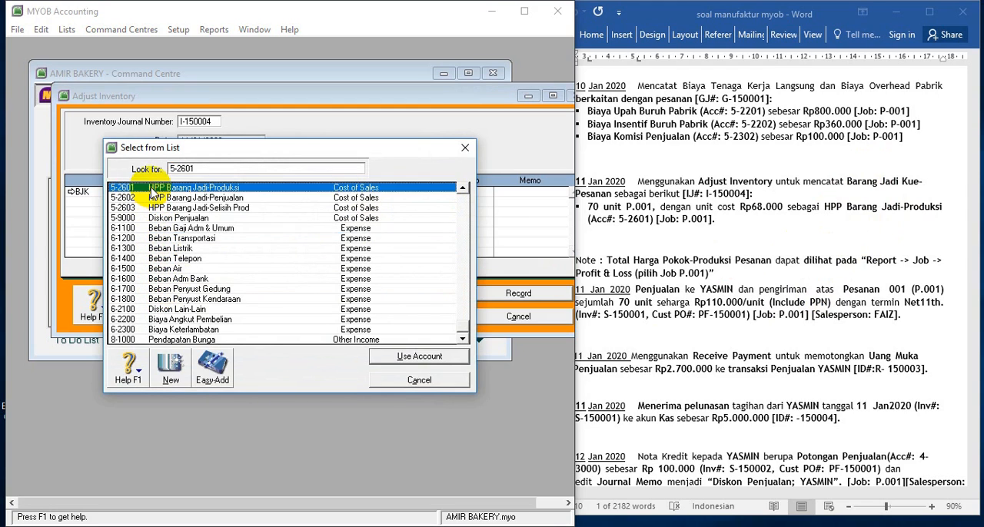
pyautogui.doubleClick(151, 192)
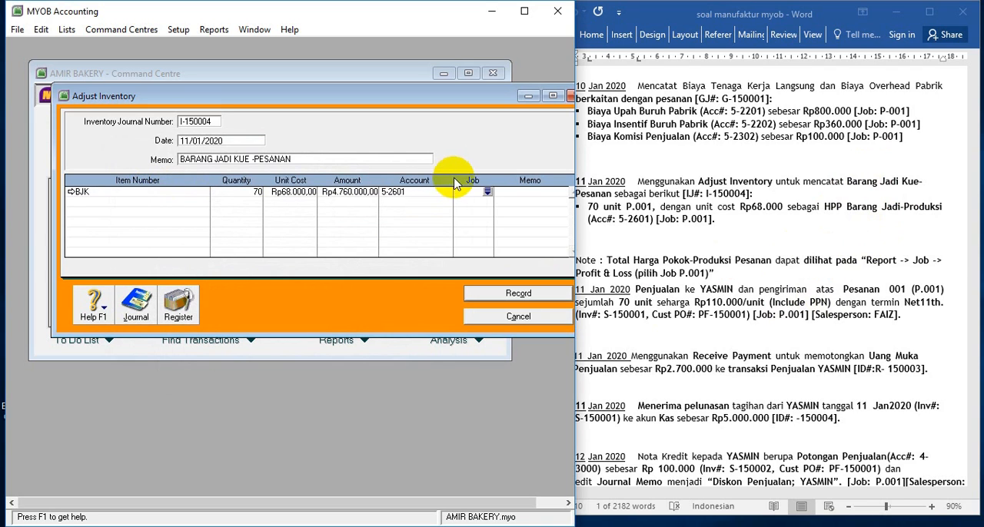
pyautogui.click(487, 192)
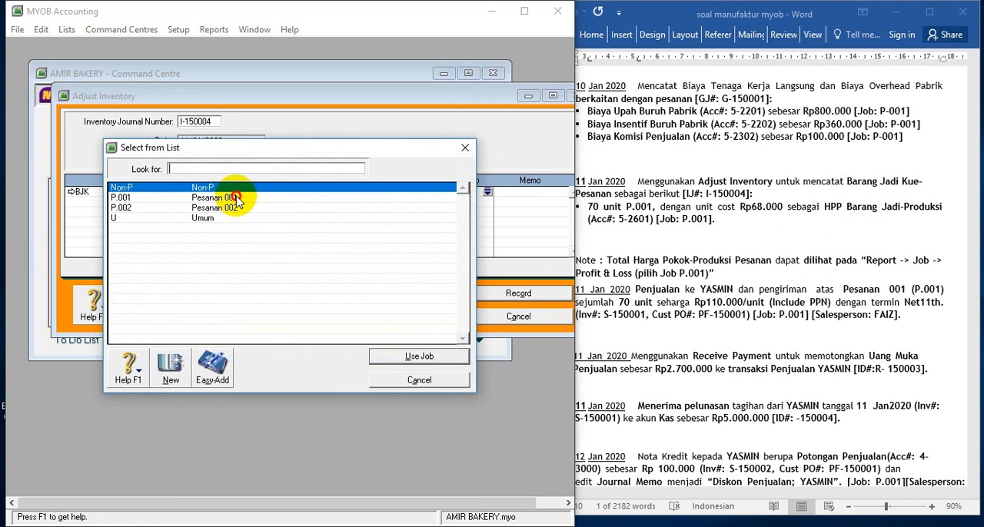
pyautogui.doubleClick(242, 197)
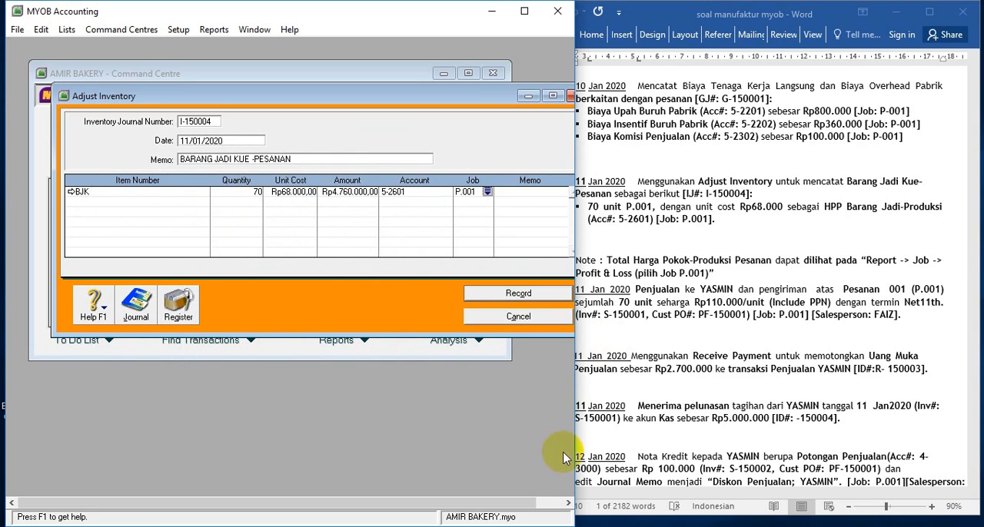
# Replace the line's item with P.001 (Pesanan 001) and set its unit cost to Rp68.000
pyautogui.click(76, 193)
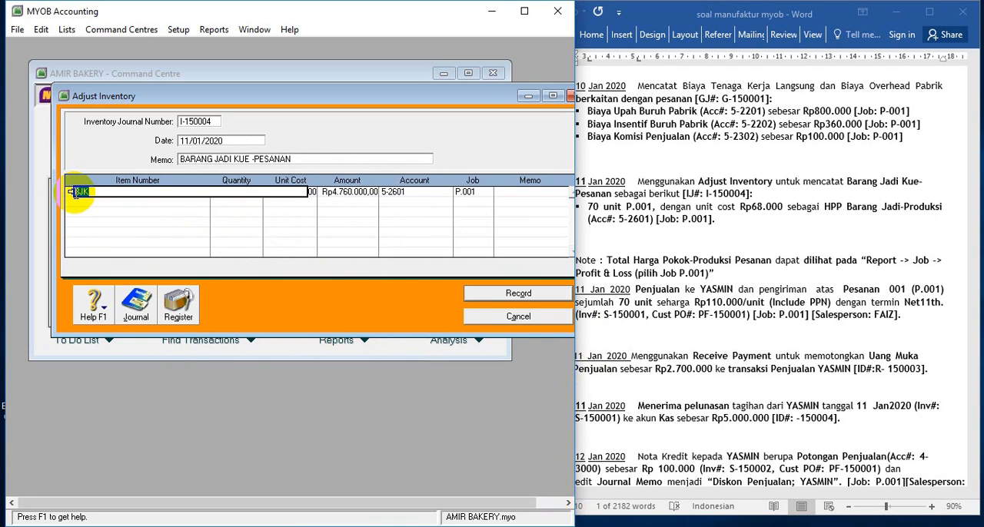
pyautogui.click(75, 193)
pyautogui.press('Delete')
pyautogui.press('Delete')
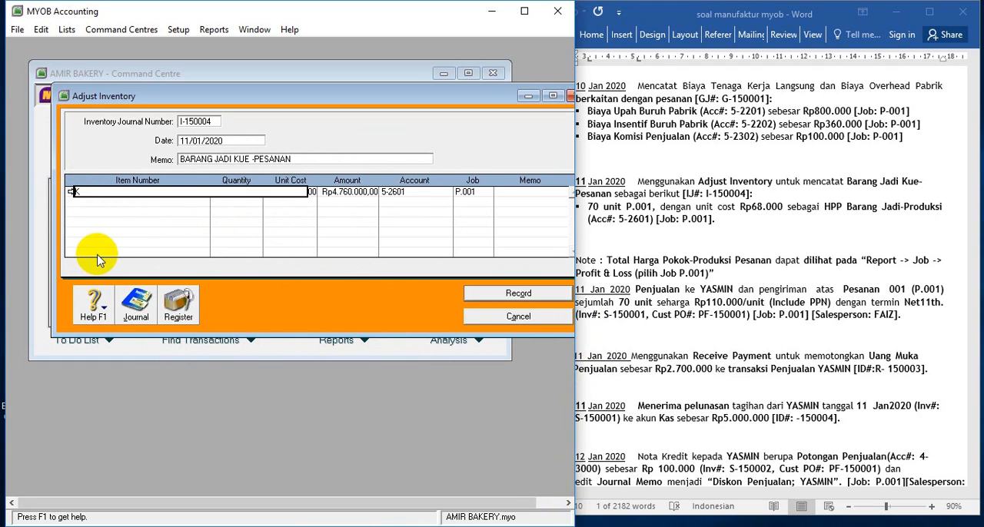
pyautogui.press('Tab')
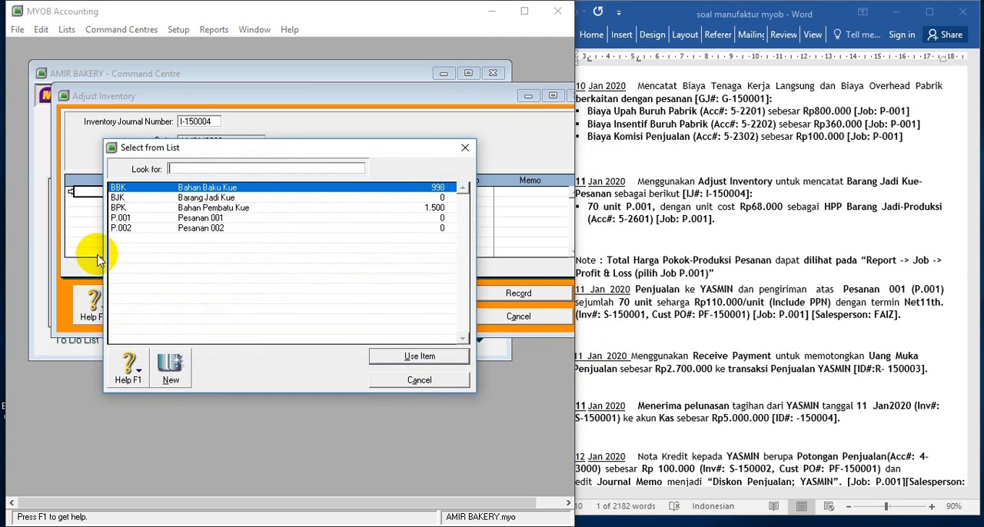
pyautogui.doubleClick(198, 218)
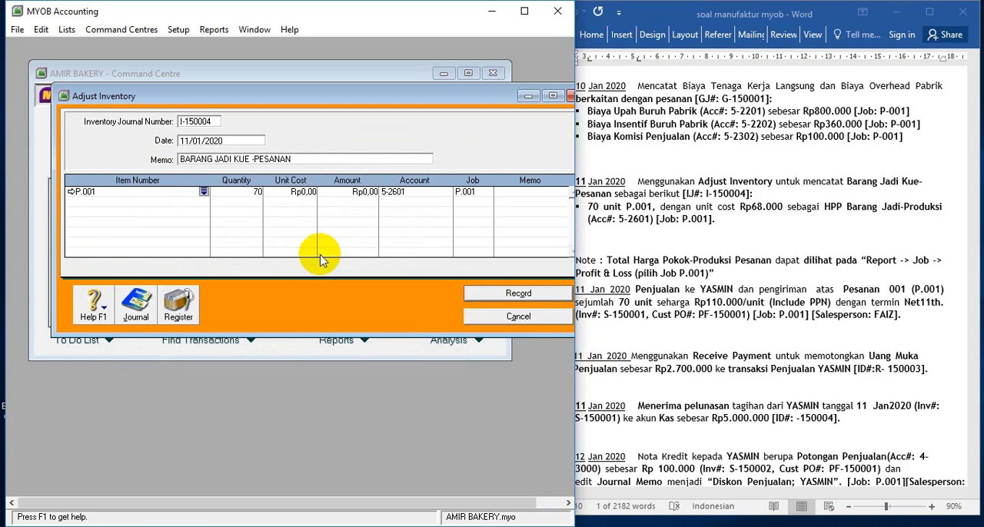
pyautogui.click(295, 193)
pyautogui.write('6')
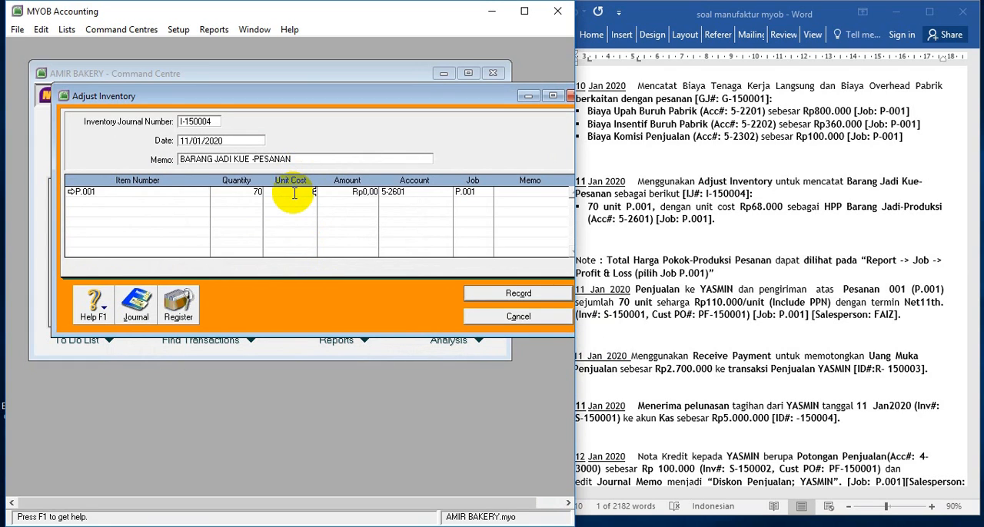
pyautogui.write('8.000')
pyautogui.press('Tab')
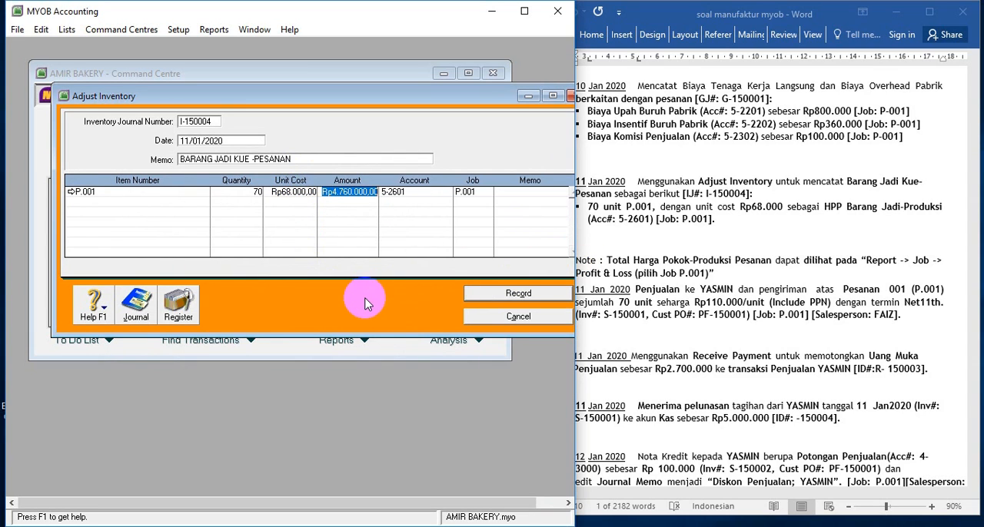
# Check the transaction recap, record inventory adjustment I-150004 and close the adjustment window
pyautogui.hotkey('ctrl', 'r')
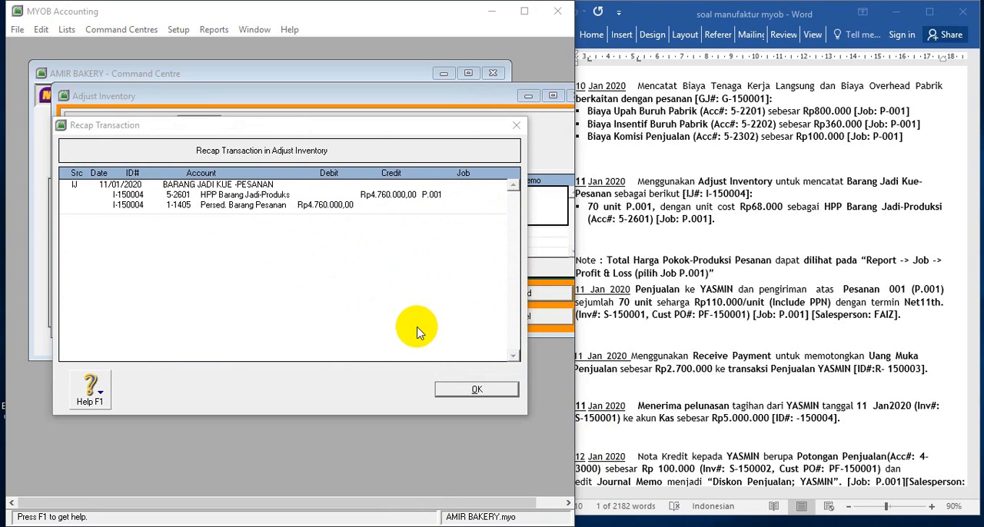
pyautogui.click(460, 388)
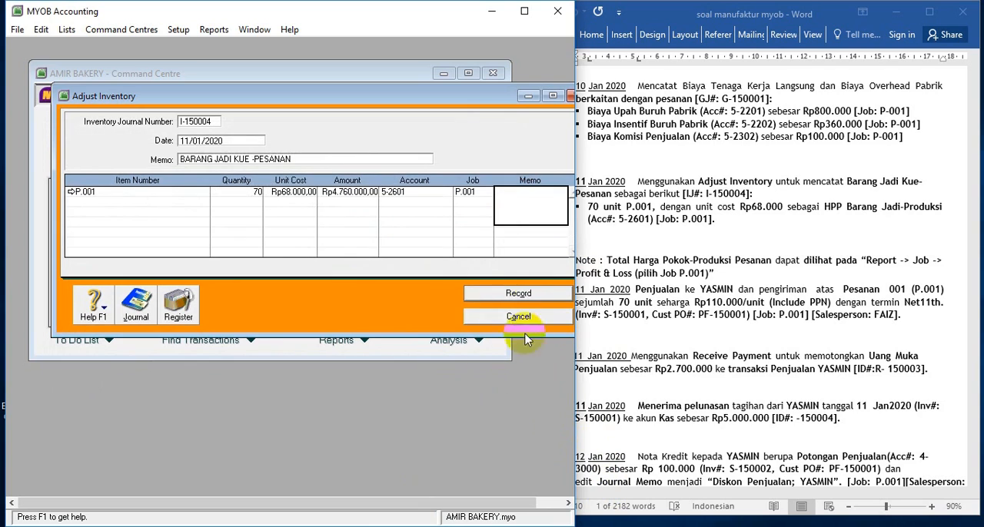
pyautogui.click(526, 299)
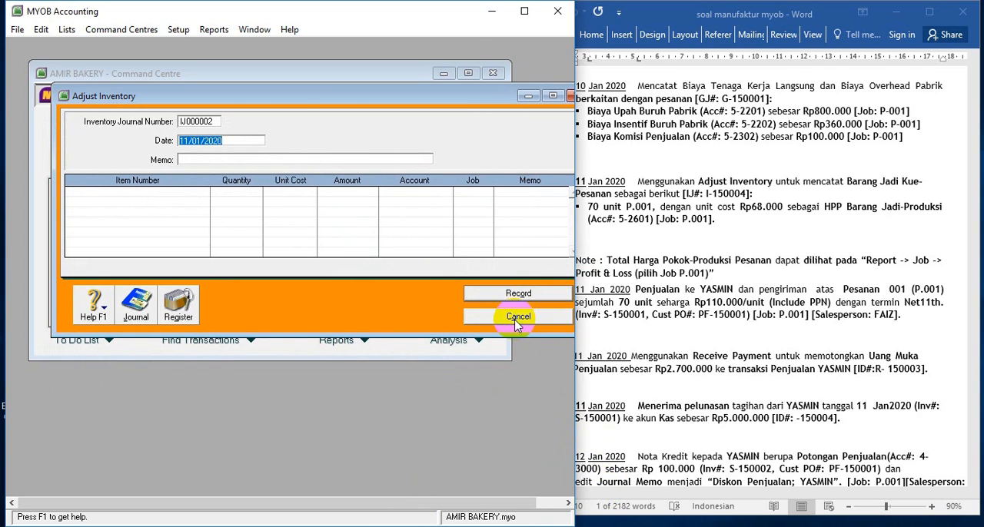
pyautogui.click(523, 317)
# Switch to the Word exercise and read the 11 Jan transactions that follow the finished-goods adjustment
pyautogui.click(705, 273)
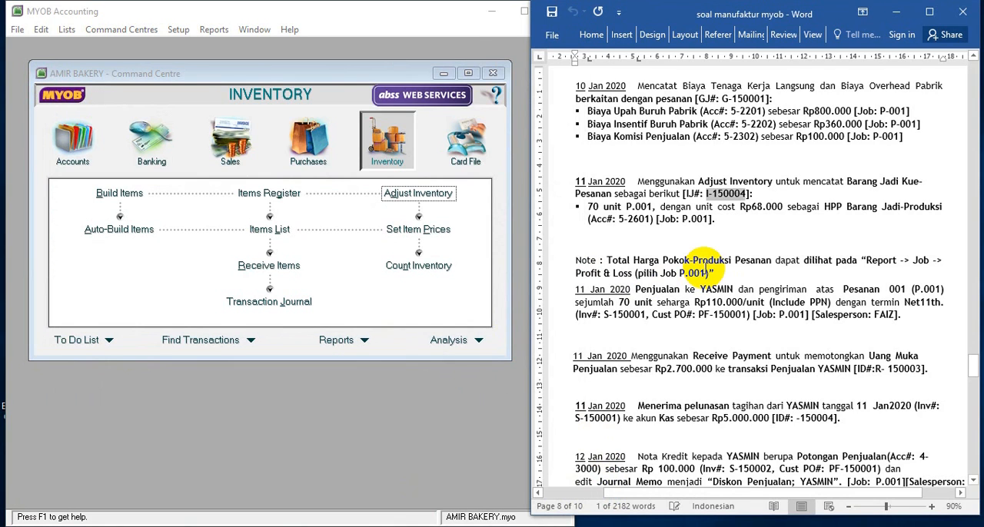
pyautogui.click(411, 509)
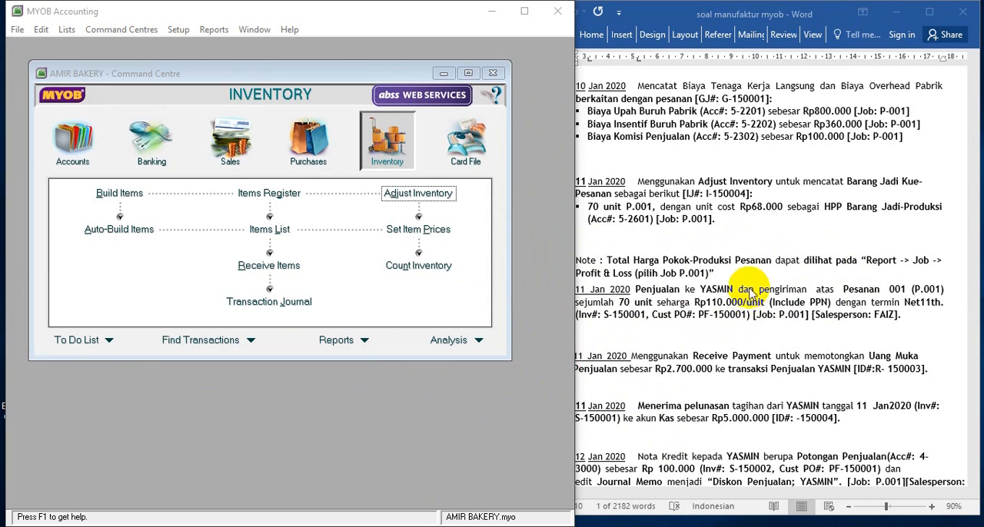
pyautogui.click(752, 281)
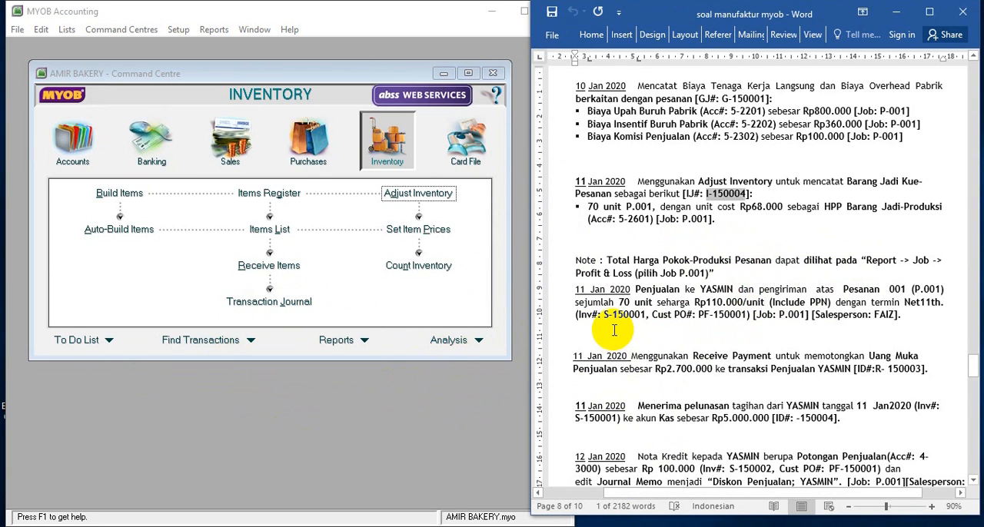
pyautogui.scroll(-2, 596, 329)
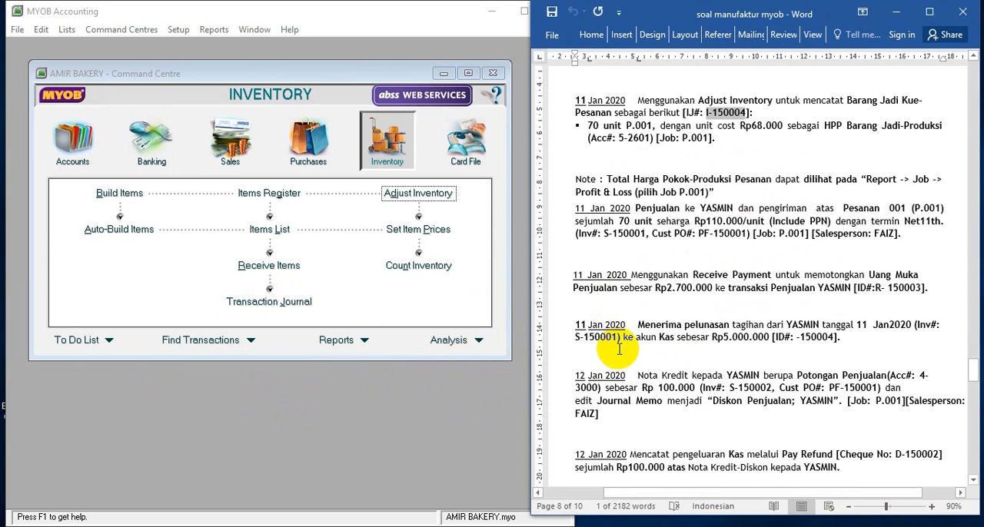
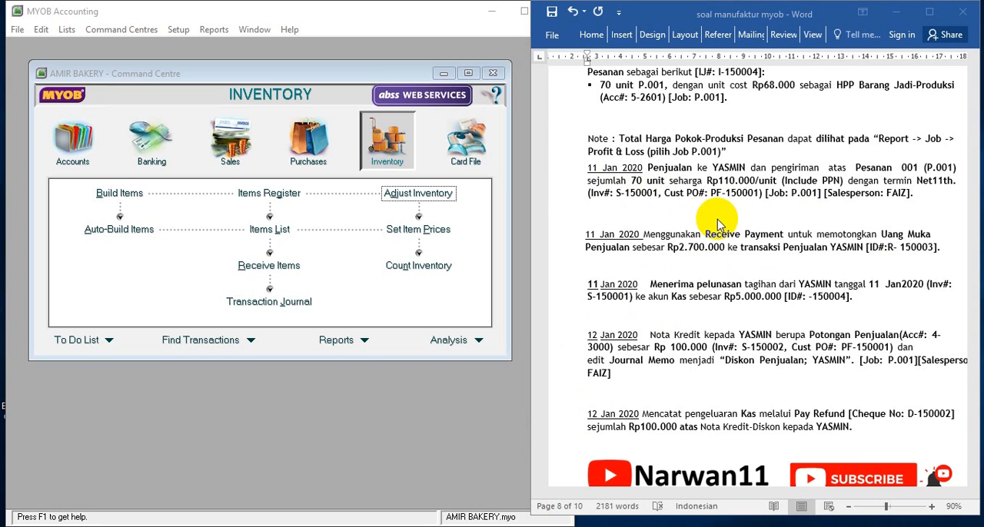
# List the customer orders in the Sales Register dated from 01/01/2020
pyautogui.click(238, 152)
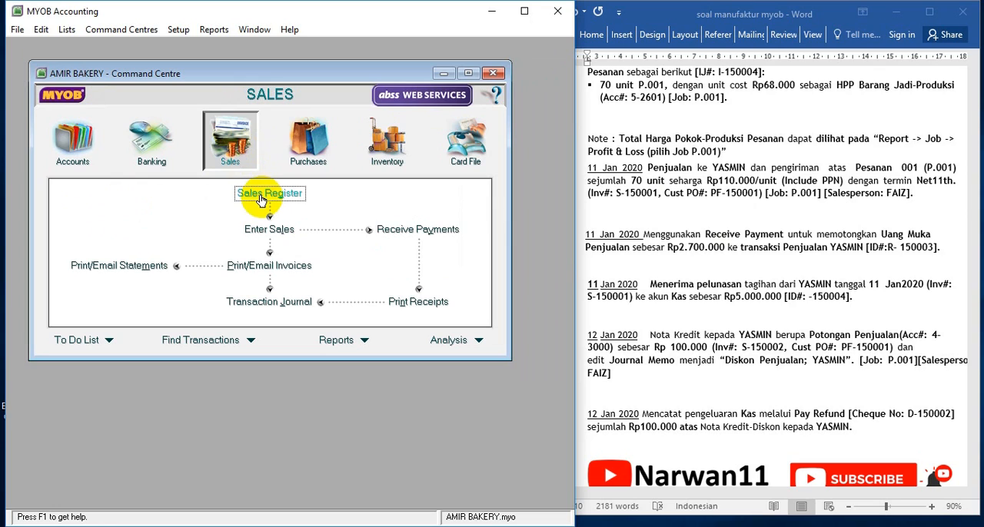
pyautogui.click(261, 199)
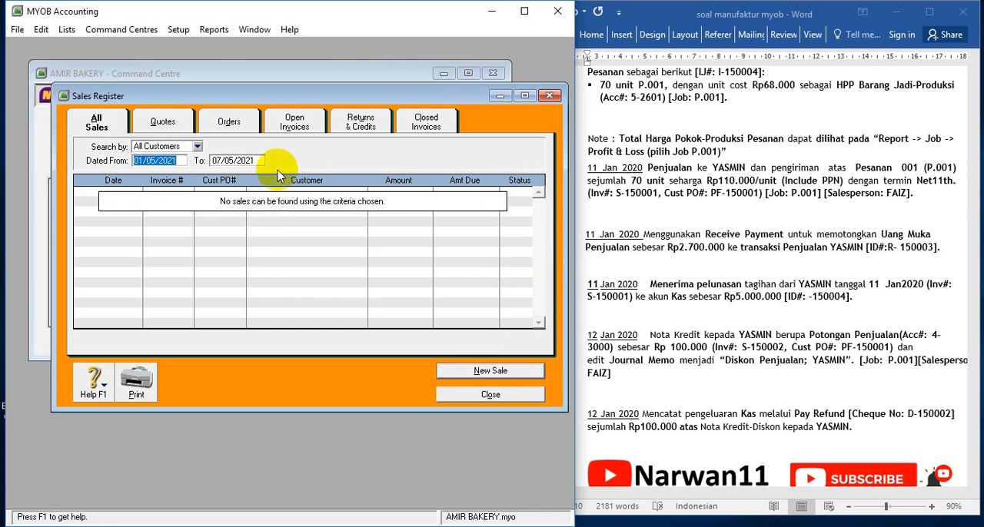
pyautogui.click(230, 124)
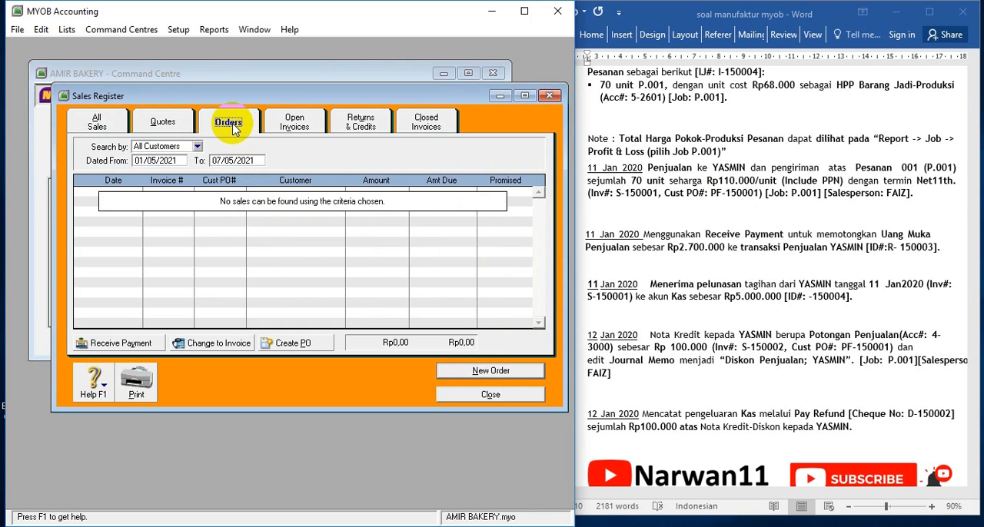
pyautogui.click(176, 160)
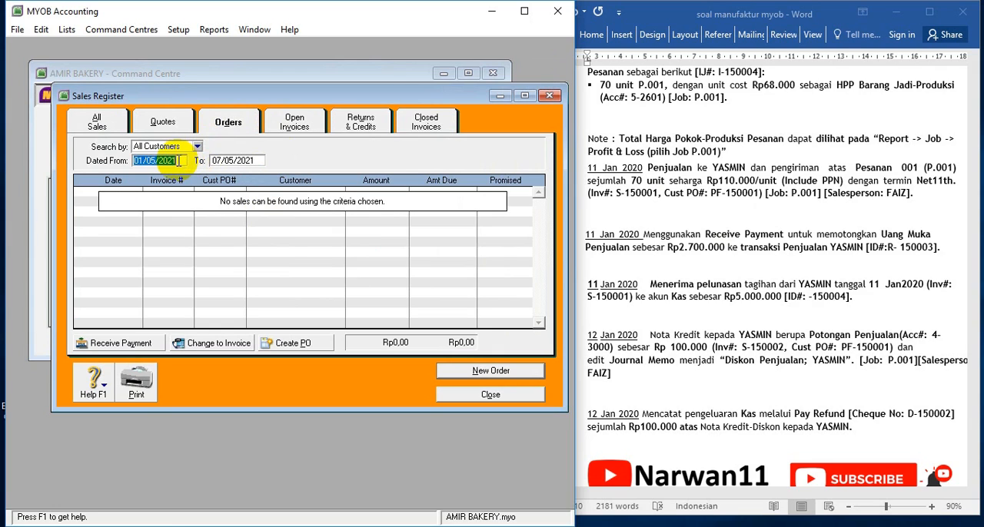
pyautogui.click(151, 160)
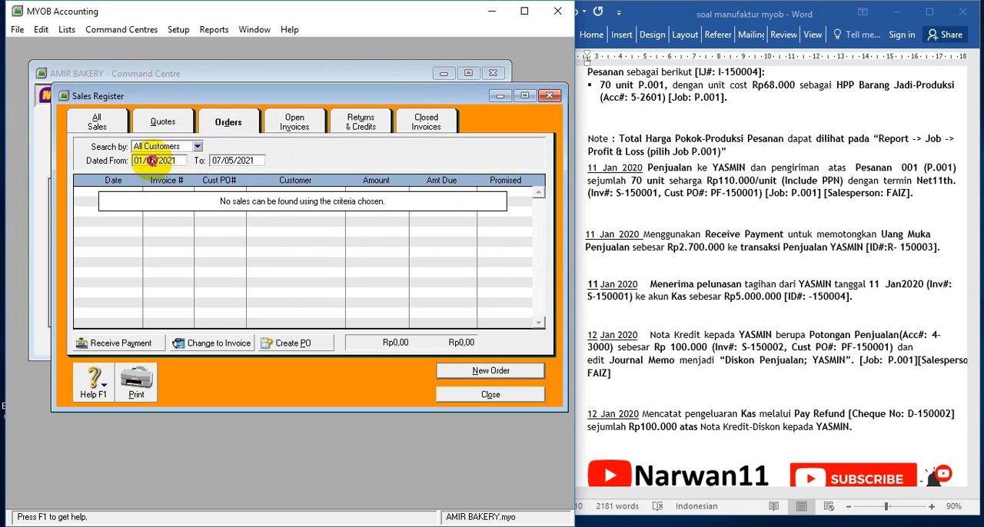
pyautogui.press('Delete')
pyautogui.write('1')
pyautogui.write('0')
pyautogui.press('Tab')
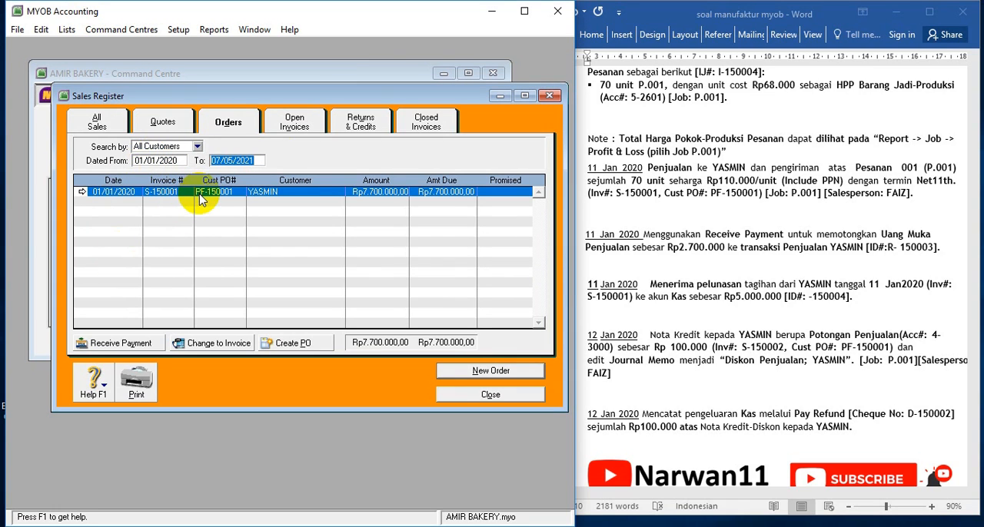
# Change the listed order for Pesanan 001 to an invoice and set the invoice date to 11/01/2020
pyautogui.click(216, 347)
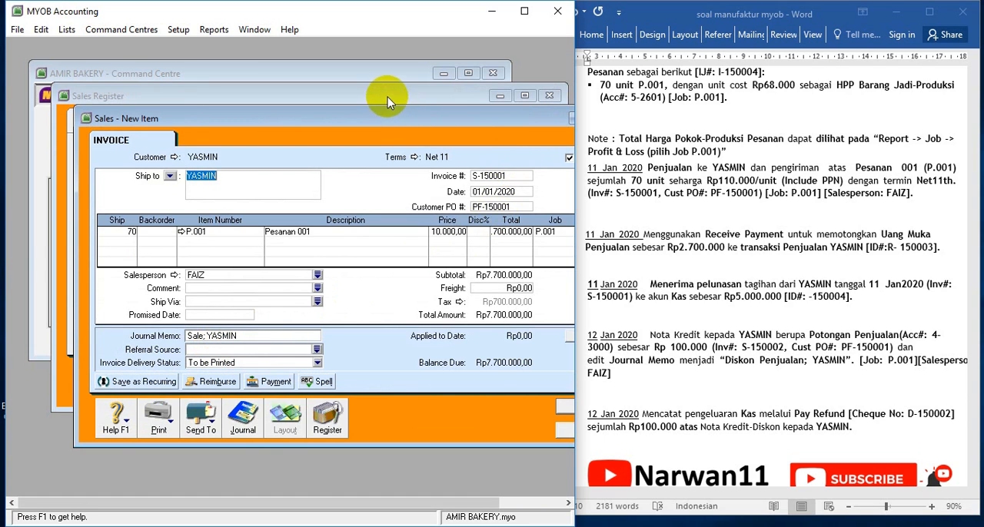
pyautogui.moveTo(387, 97); pyautogui.dragTo(338, 66)
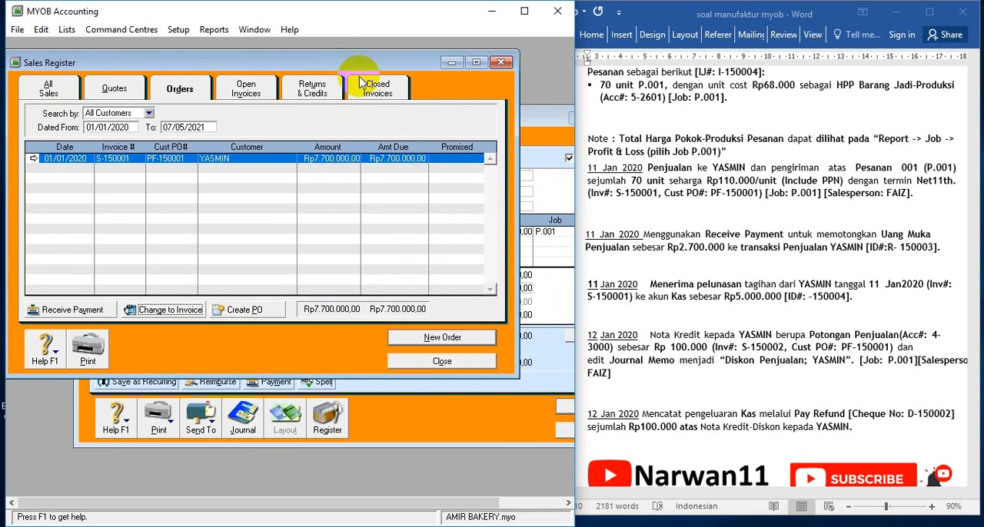
pyautogui.click(483, 417)
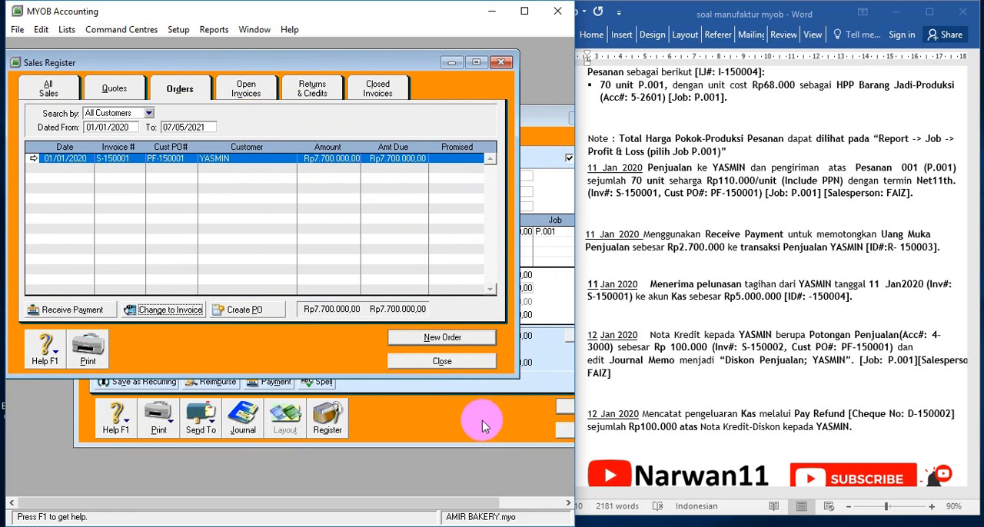
pyautogui.moveTo(382, 125); pyautogui.dragTo(311, 80)
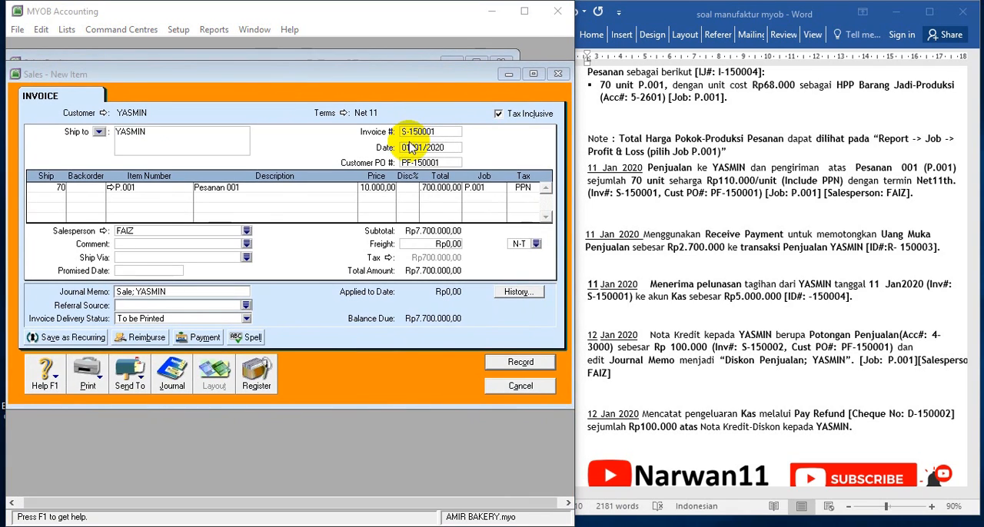
pyautogui.click(407, 148)
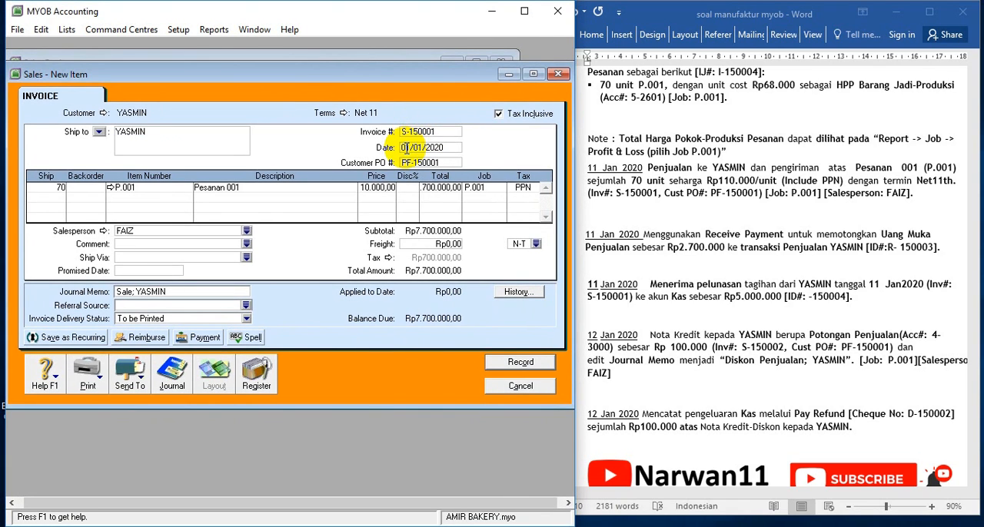
pyautogui.press('BackSpace')
pyautogui.press('BackSpace')
pyautogui.write('11')
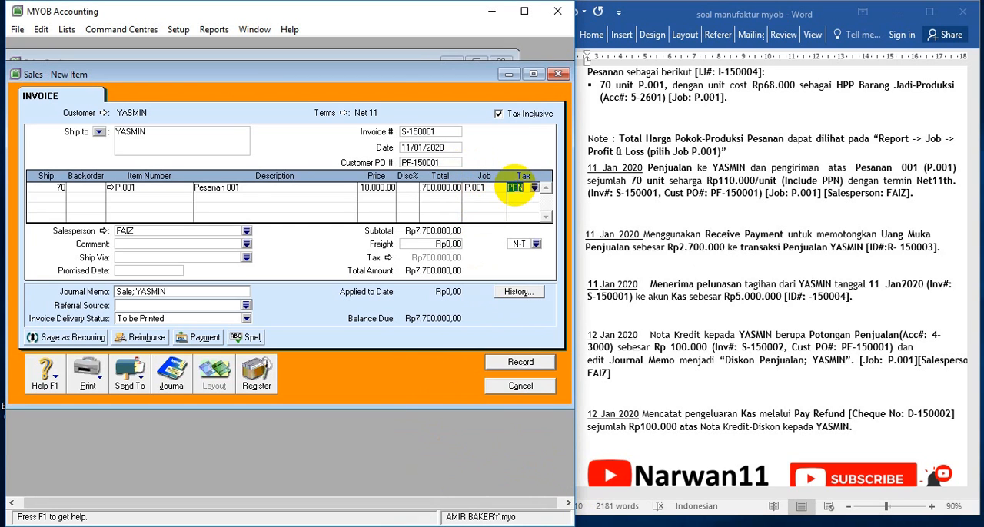
# Check the invoice's transaction recap, record the pre-dated sale and close the Sales Register
pyautogui.hotkey('ctrl', 'r')
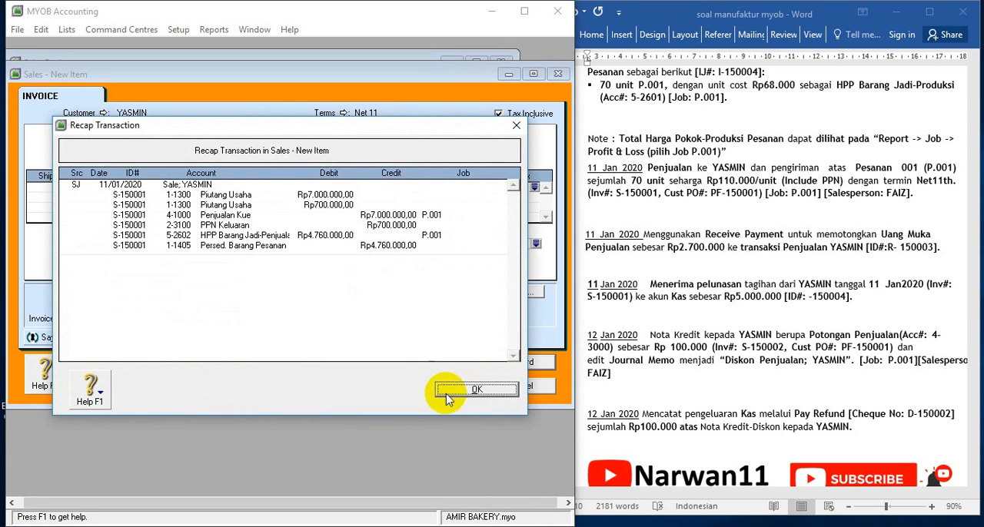
pyautogui.click(453, 392)
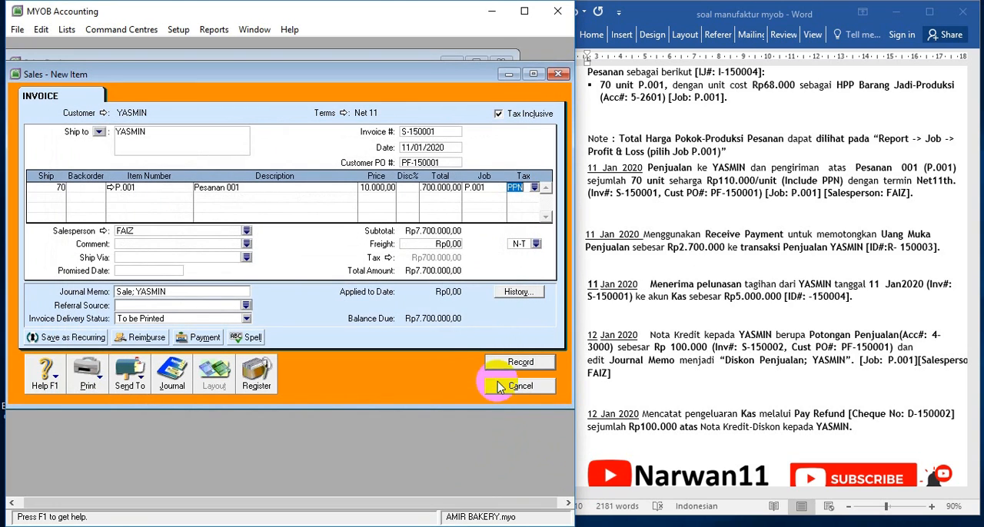
pyautogui.click(520, 364)
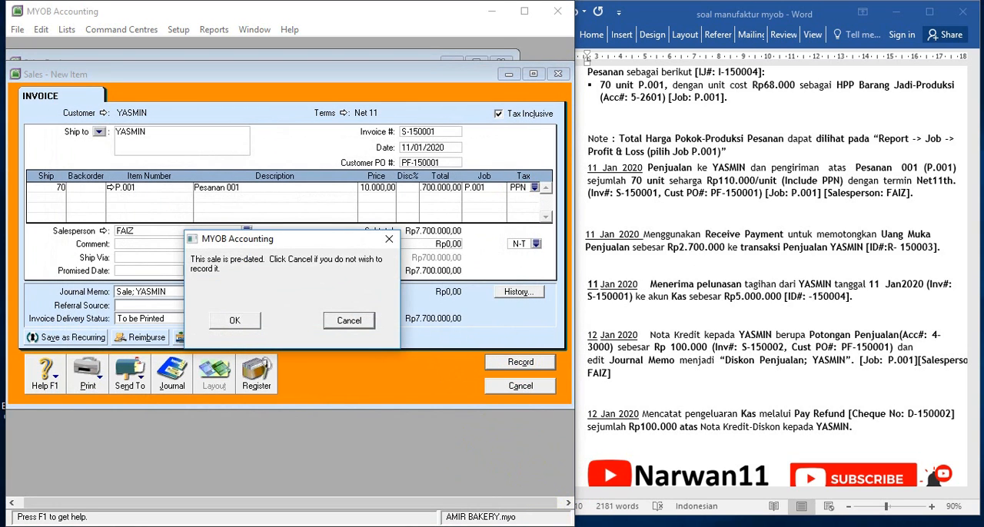
pyautogui.click(223, 320)
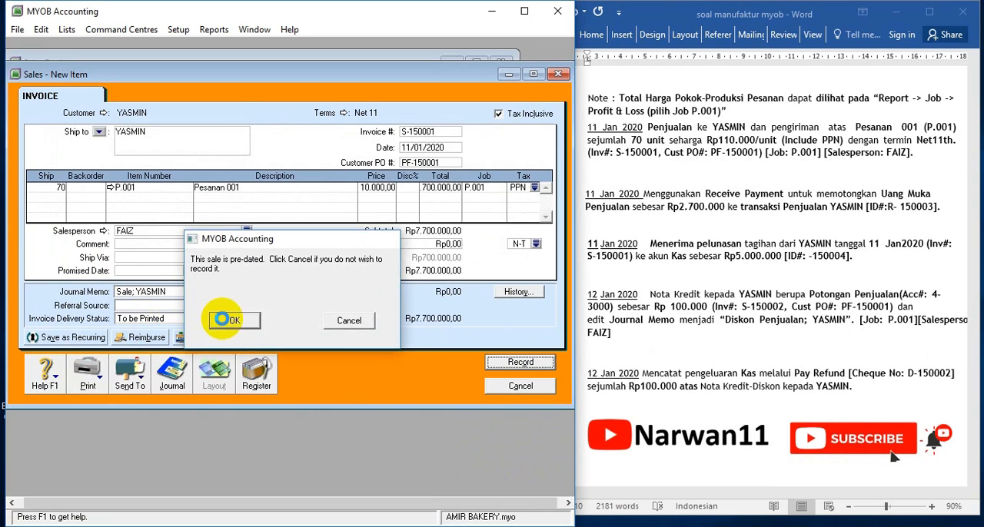
pyautogui.click(502, 386)
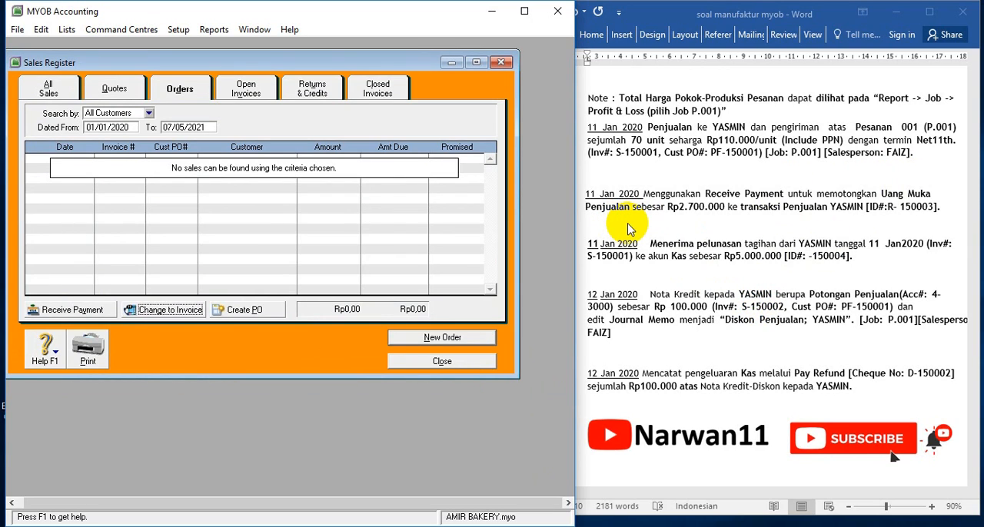
pyautogui.click(444, 362)
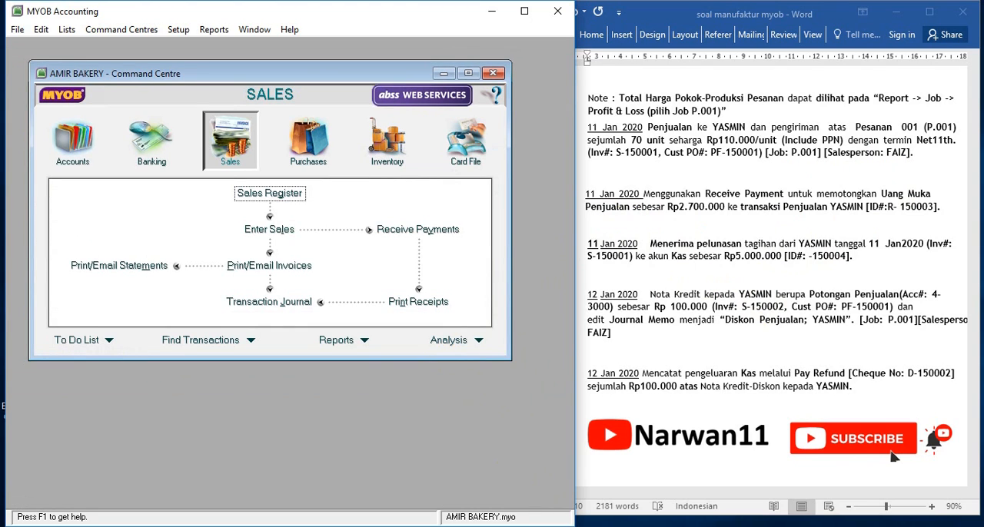
# Start a received payment for the customer of Pesanan 001, with account 2-2220 Uang Muka Penjualan as deposit account
pyautogui.click(415, 232)
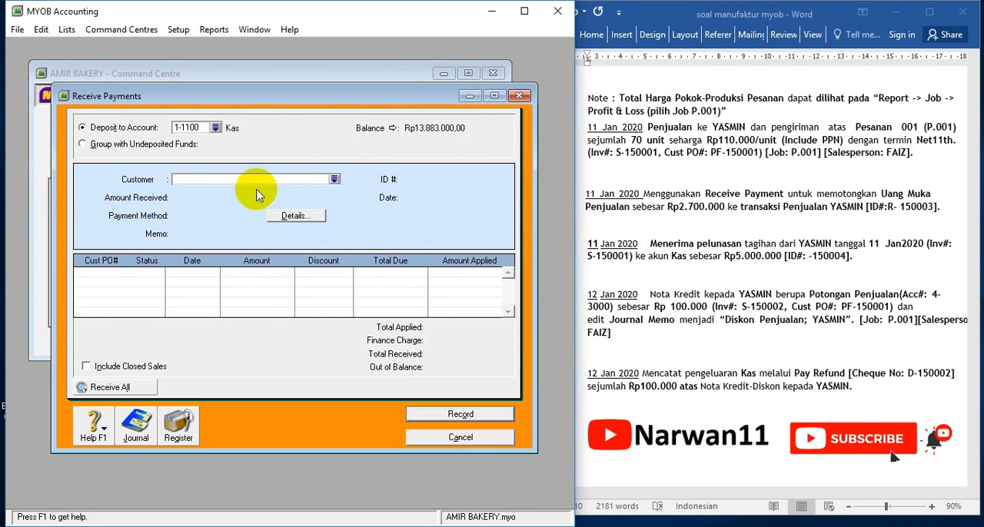
pyautogui.click(334, 179)
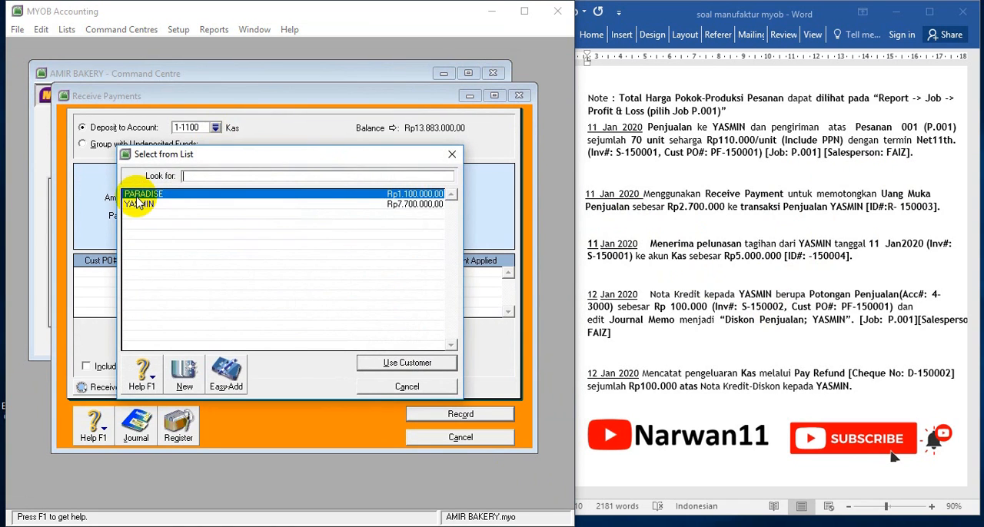
pyautogui.doubleClick(139, 204)
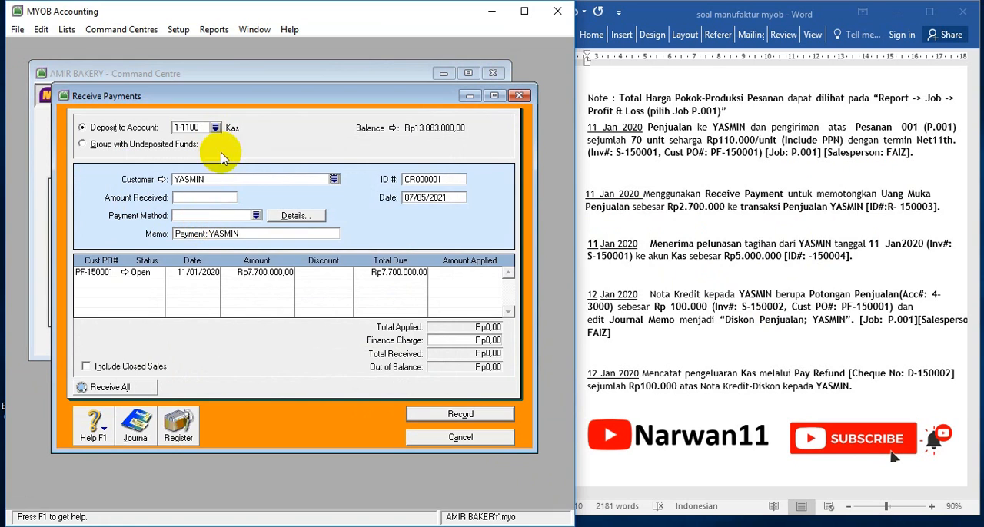
pyautogui.click(215, 130)
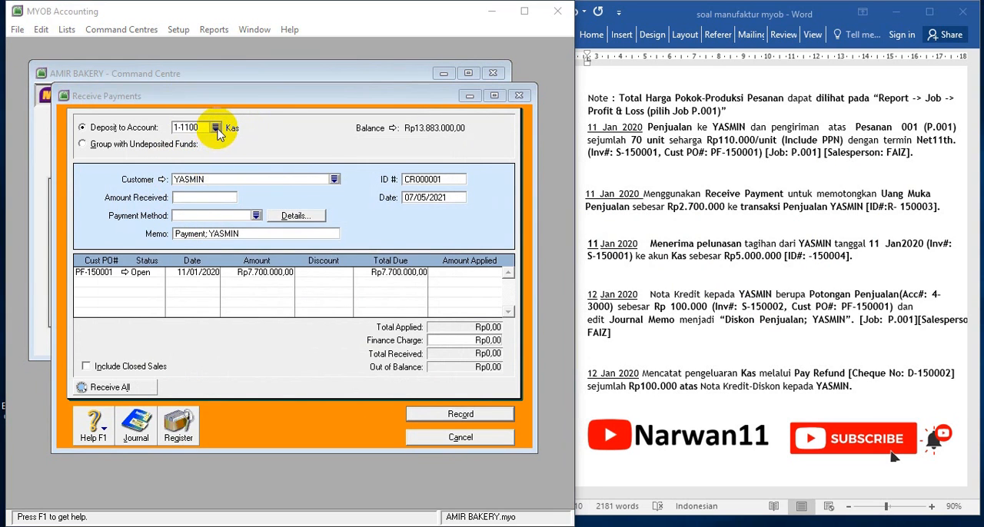
pyautogui.doubleClick(201, 236)
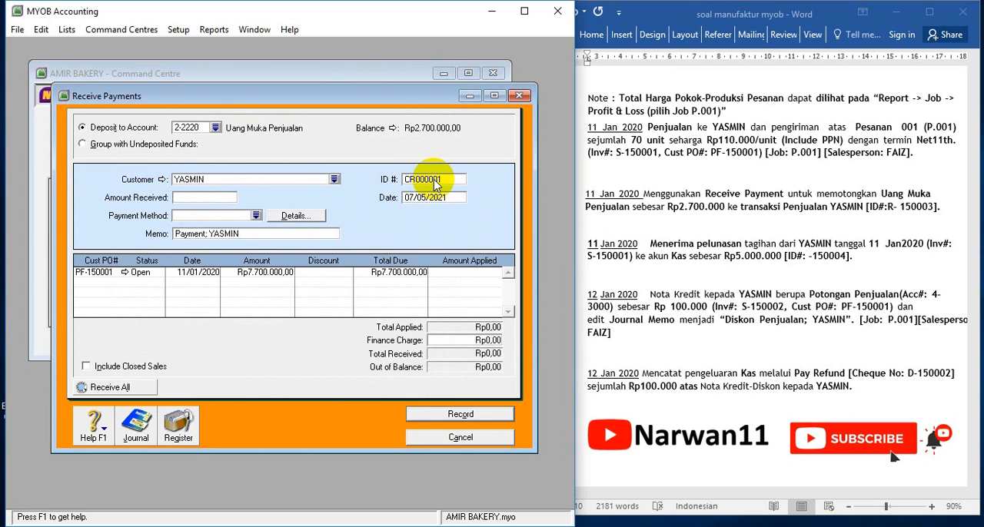
# Look up the down-payment receipt ID in the Word exercise, then set the payment's ID to R-150003 and date to 11/01/2020
pyautogui.click(894, 211)
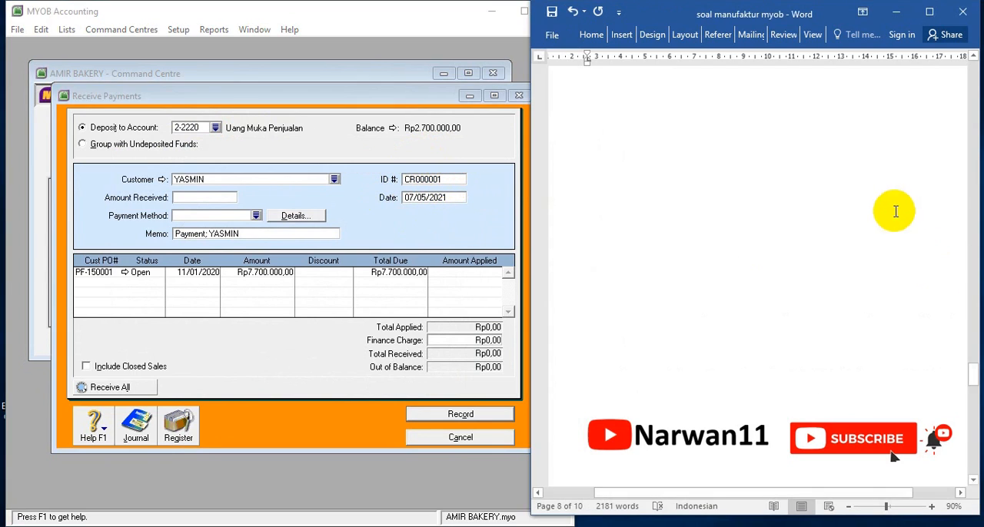
pyautogui.moveTo(890, 206); pyautogui.dragTo(933, 207)
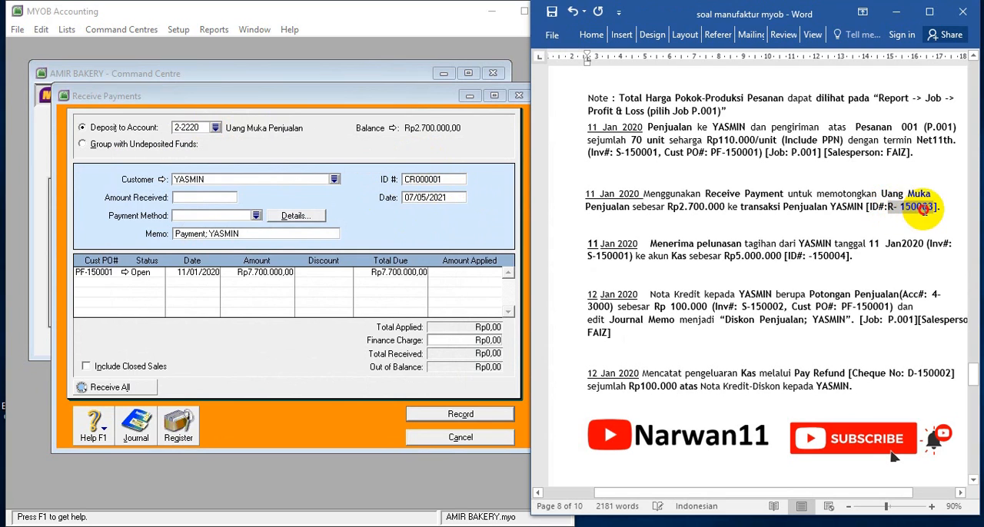
pyautogui.click(435, 178)
pyautogui.moveTo(445, 179); pyautogui.dragTo(435, 179)
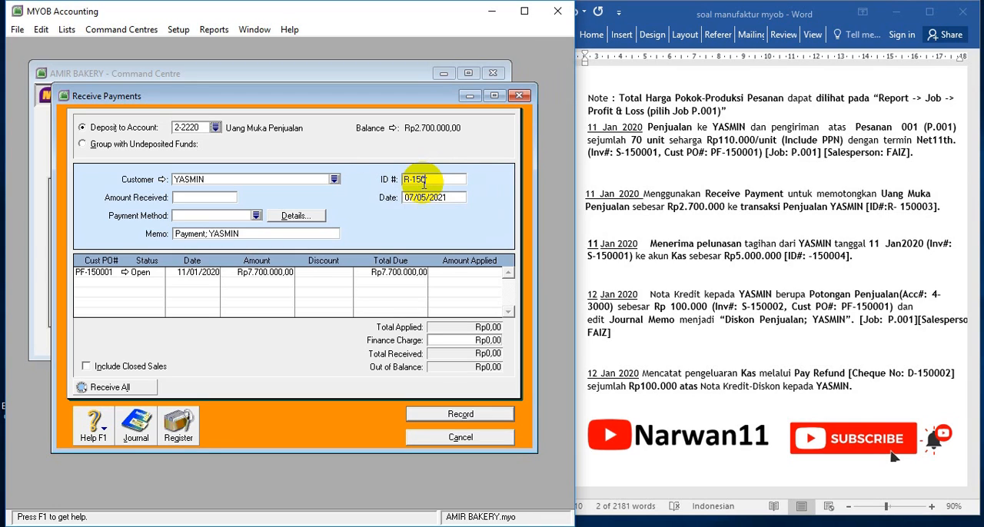
pyautogui.write('3')
pyautogui.press('Tab')
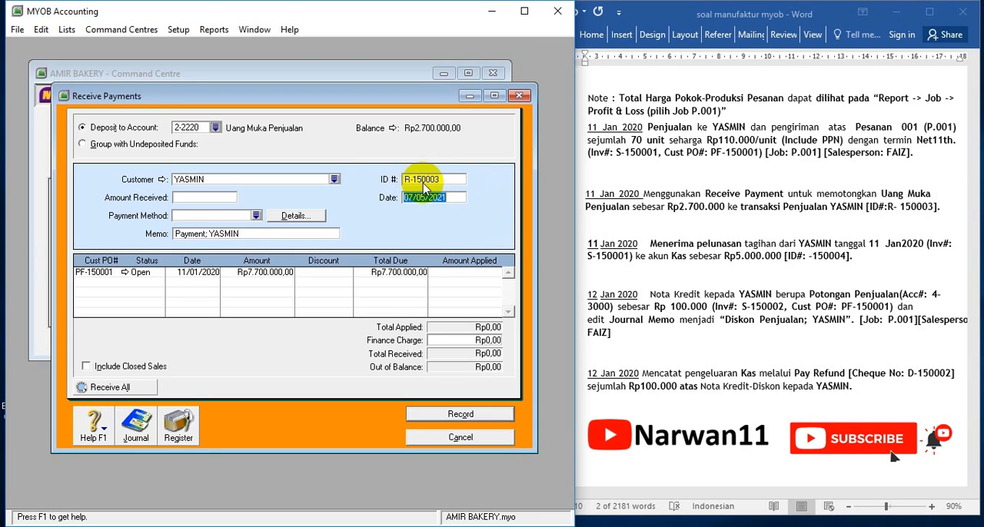
pyautogui.write('11')
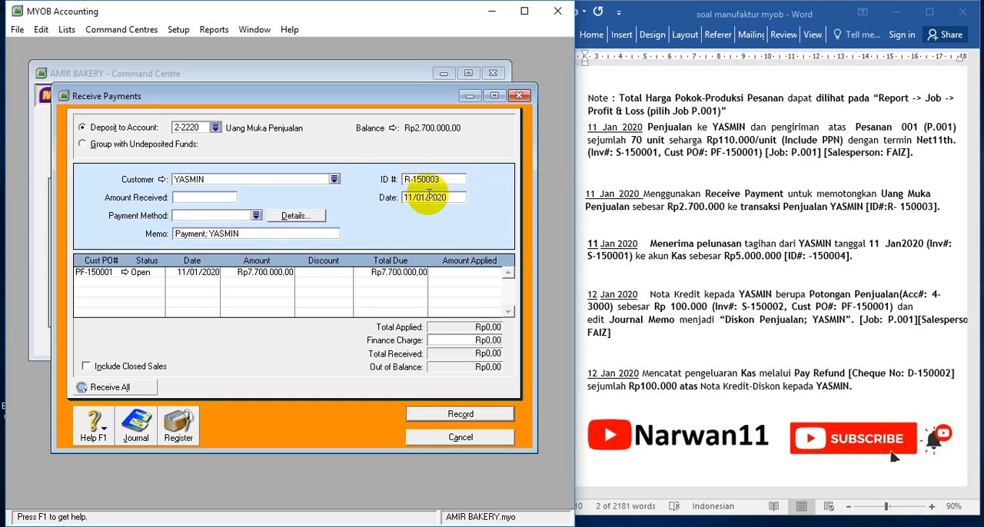
# Enter Rp2.700.000 as the amount received, apply it to the open sale PF-150001, record the payment and close the window
pyautogui.click(193, 198)
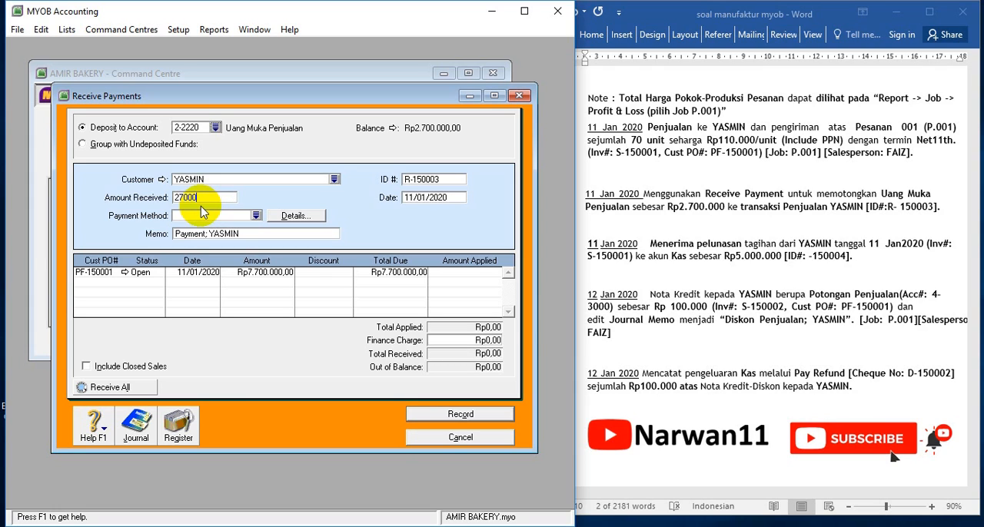
pyautogui.press('Tab')
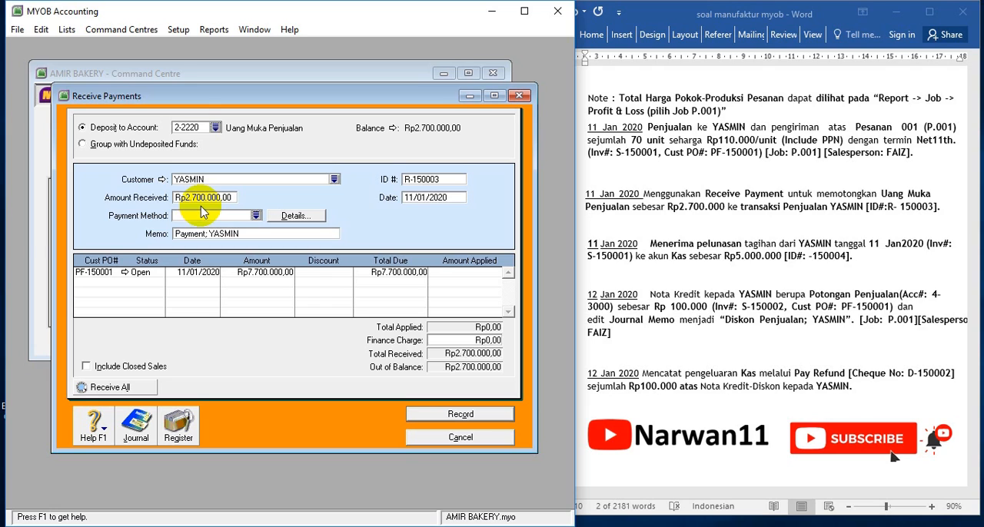
pyautogui.click(473, 273)
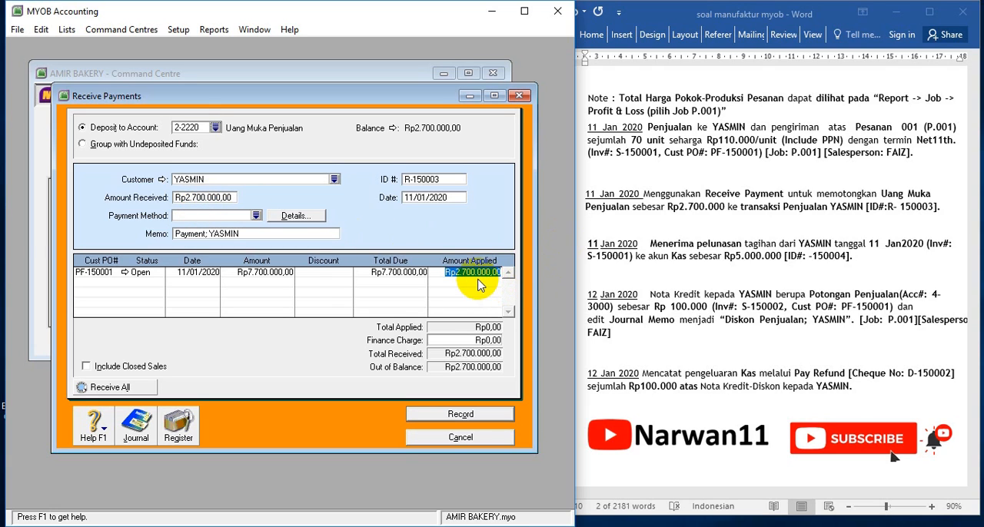
pyautogui.press('Tab')
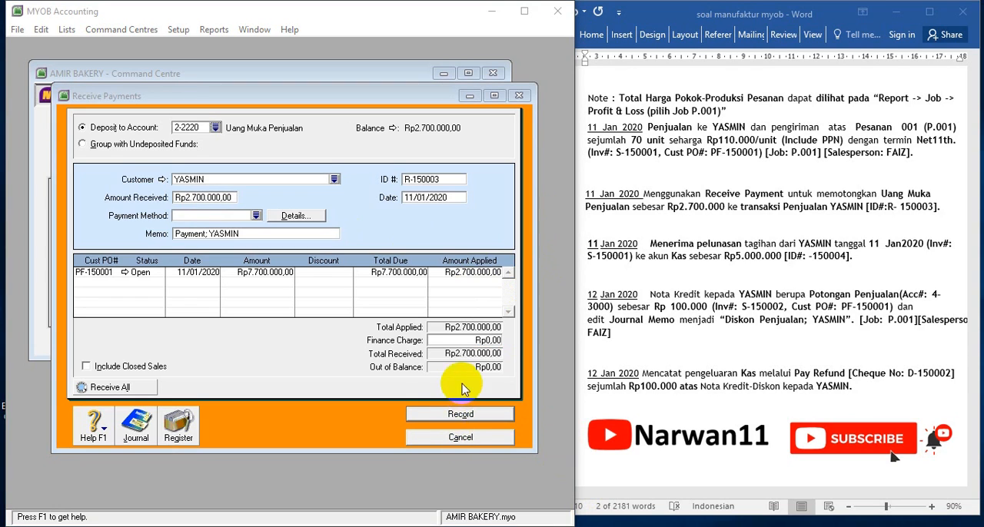
pyautogui.click(457, 422)
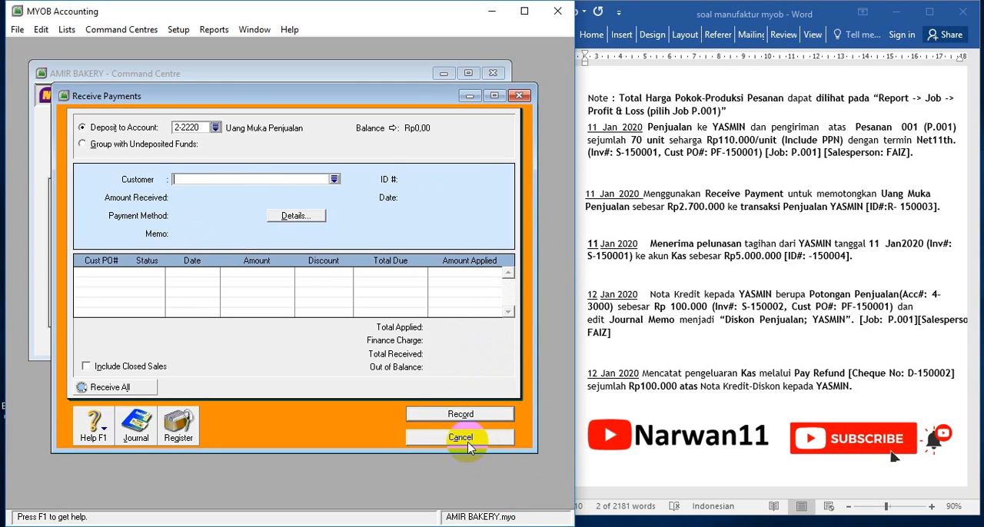
pyautogui.click(470, 448)
# Start a new received payment for the customer of Pesanan 001, depositing to account 1-1100 Kas
pyautogui.click(663, 275)
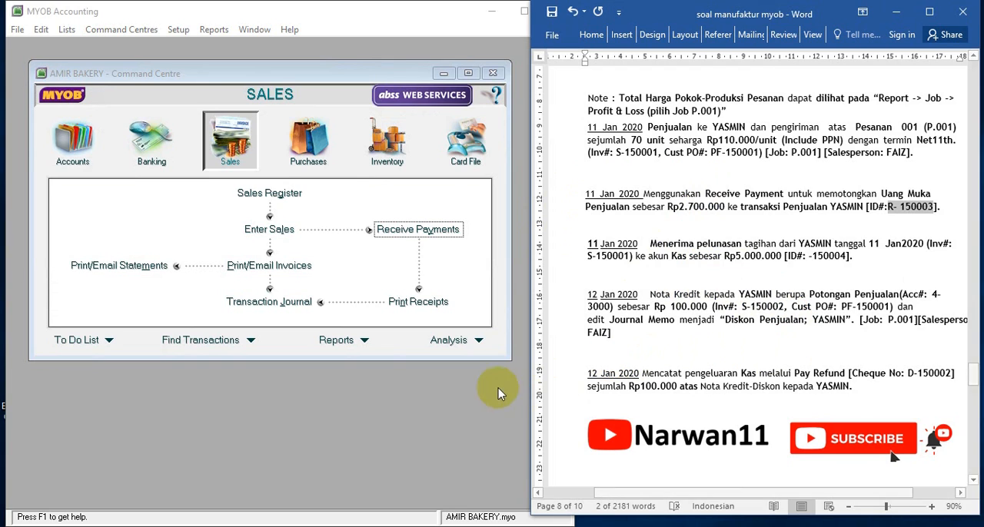
pyautogui.click(267, 157)
pyautogui.click(402, 229)
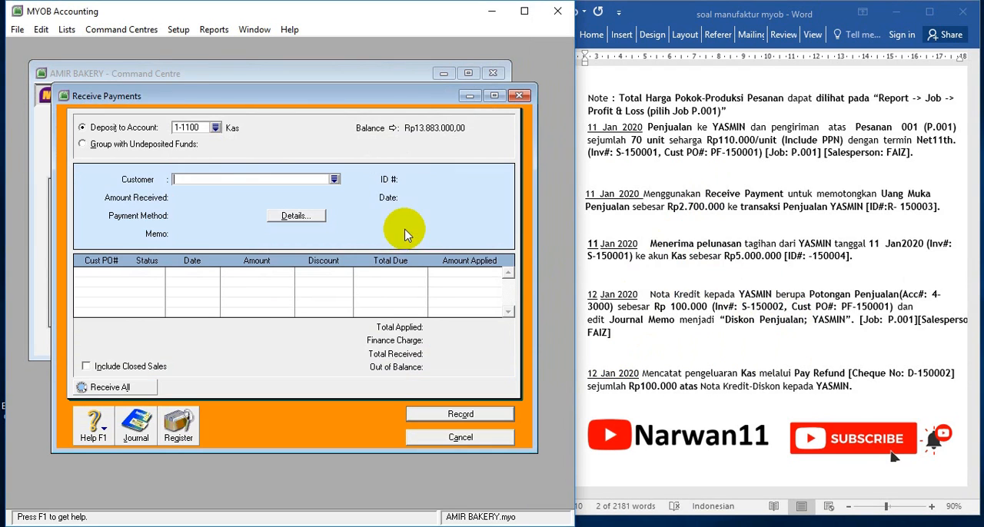
pyautogui.click(334, 179)
pyautogui.click(136, 206)
pyautogui.doubleClick(136, 206)
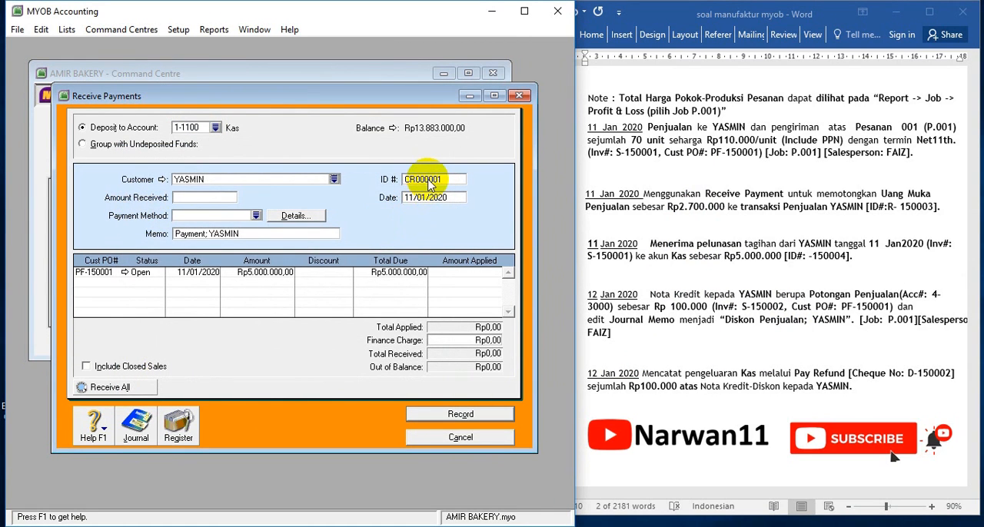
# Copy invoice number S-150001 from the 11 Jan settlement paragraph in Word into the payment's ID
pyautogui.click(428, 179)
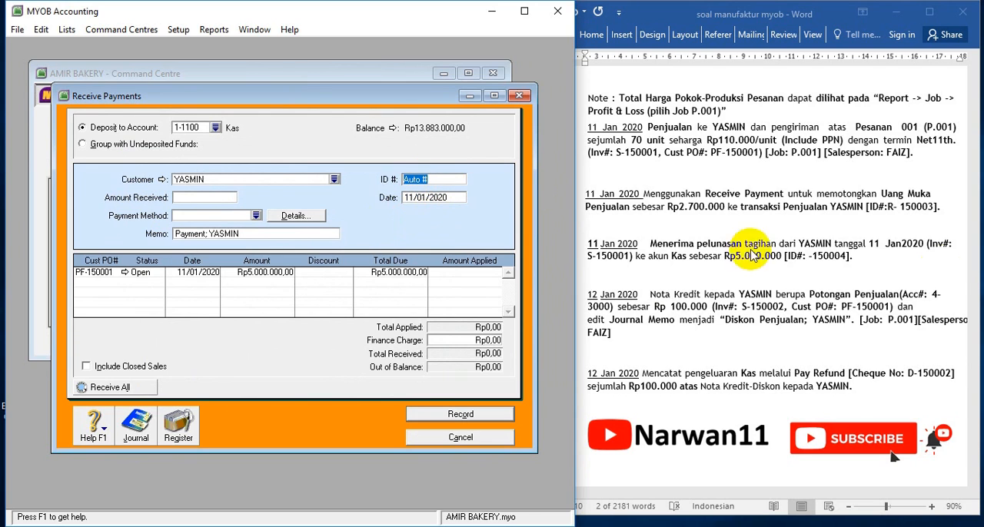
pyautogui.click(614, 265)
pyautogui.moveTo(587, 256); pyautogui.dragTo(631, 257)
pyautogui.hotkey('ctrl', 'c')
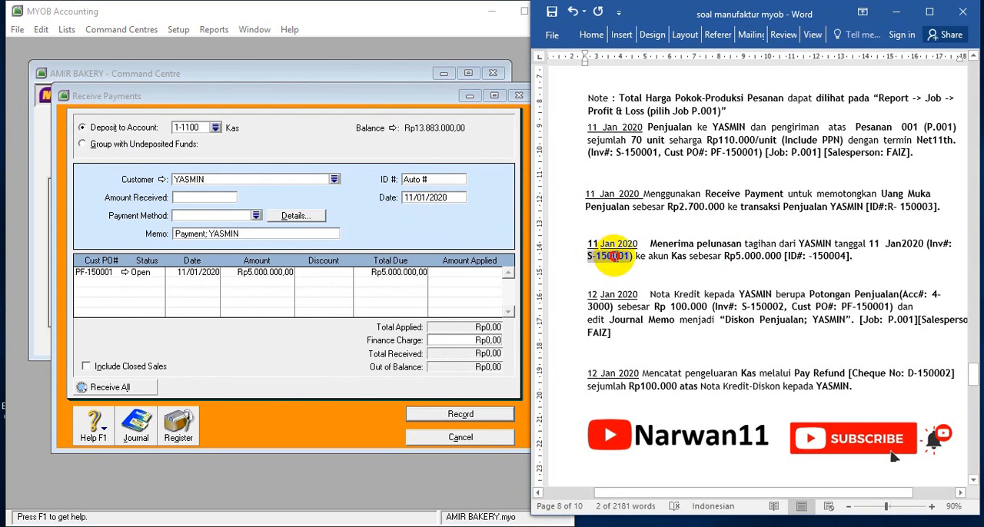
pyautogui.click(441, 179)
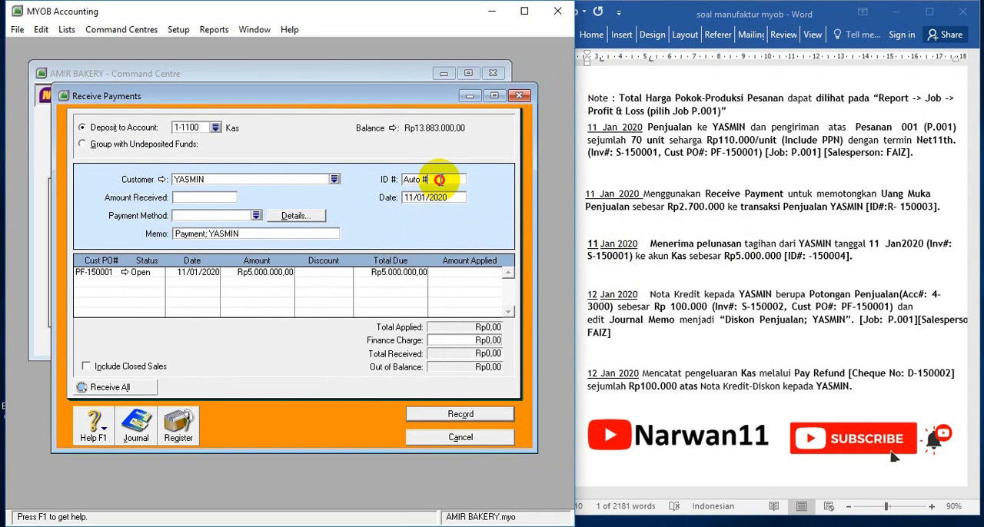
pyautogui.hotkey('ctrl', 'v')
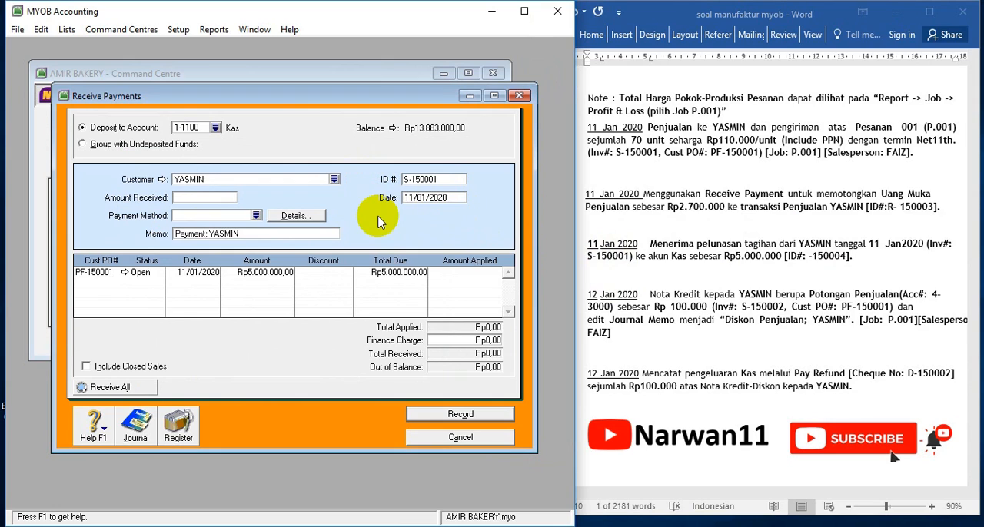
# Correct the settlement receipt ID in the Word exercise to R-150004 and copy it into the payment's ID
pyautogui.click(433, 199)
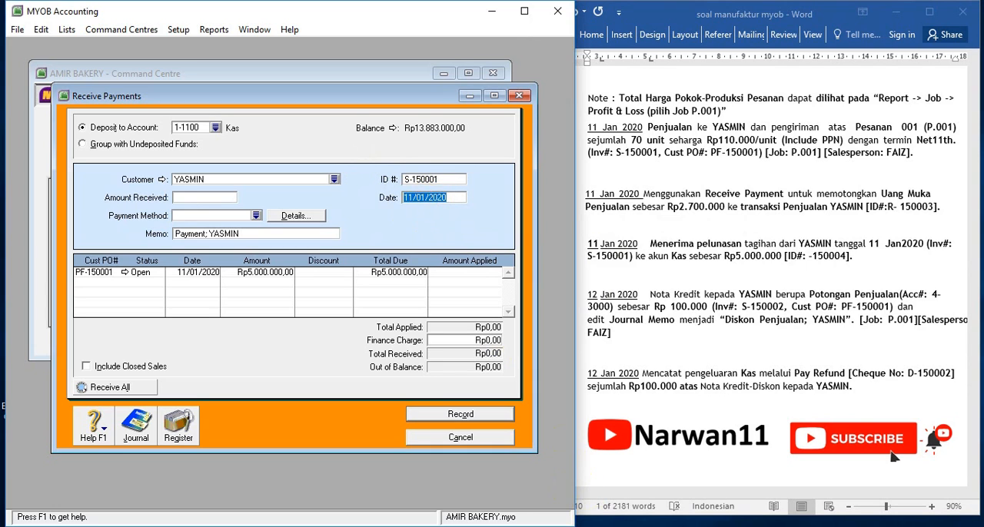
pyautogui.click(809, 229)
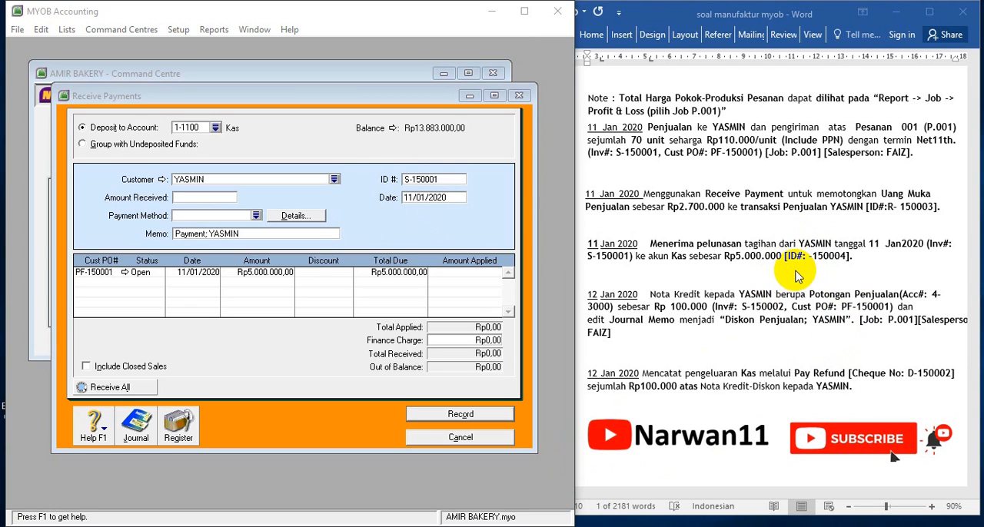
pyautogui.click(812, 259)
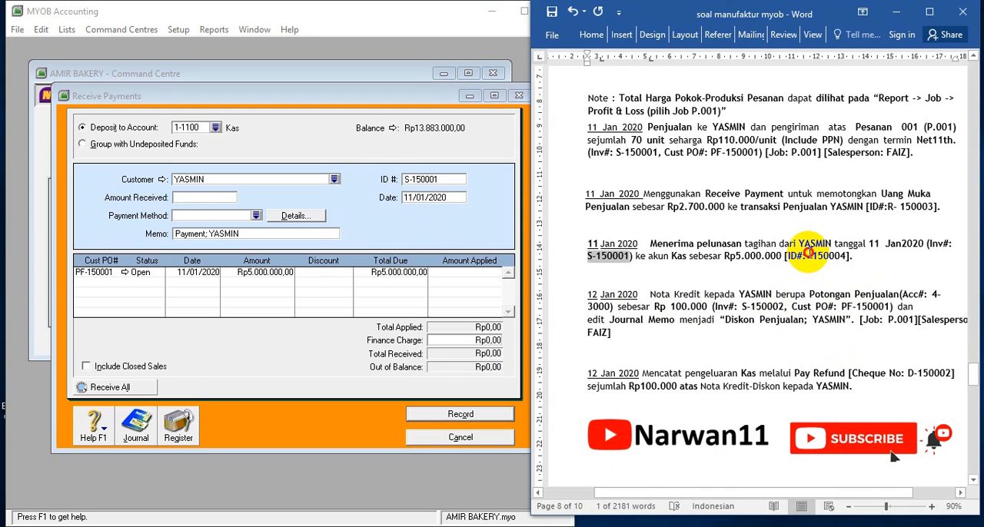
pyautogui.moveTo(809, 256); pyautogui.dragTo(830, 256)
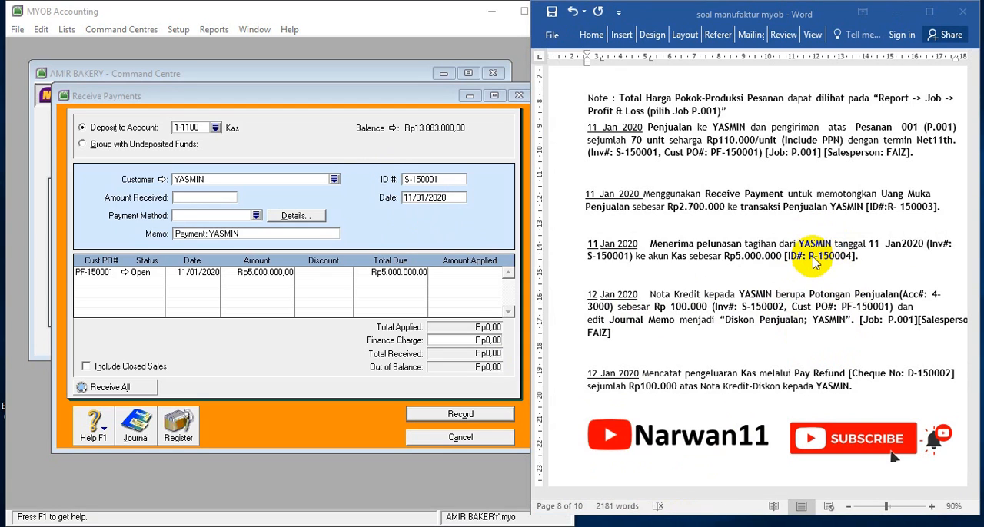
pyautogui.click(815, 261)
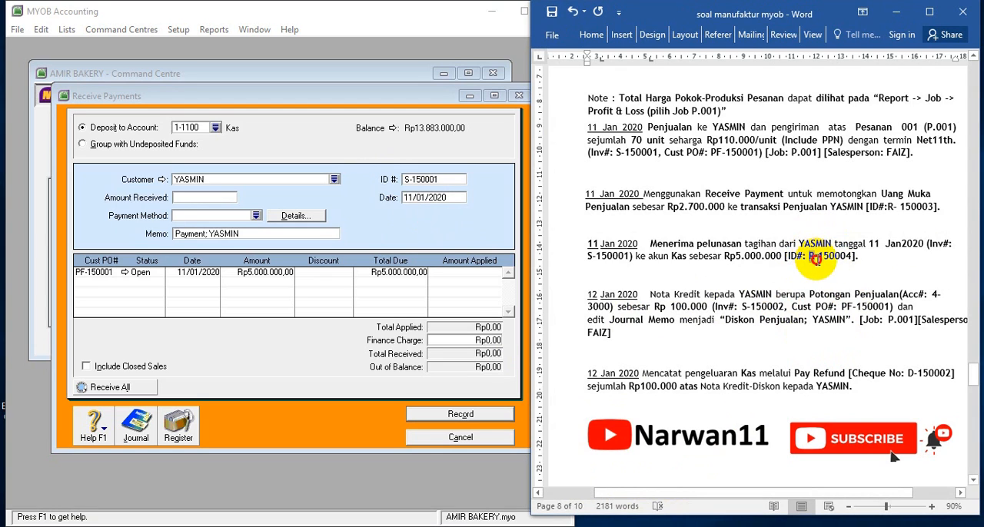
pyautogui.moveTo(807, 257); pyautogui.dragTo(836, 265)
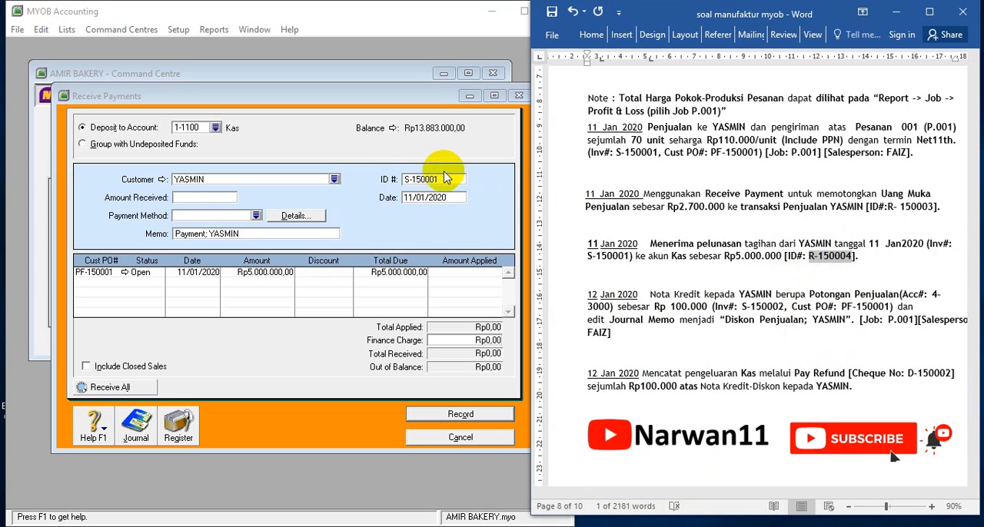
pyautogui.click(446, 178)
pyautogui.write('R-150004')
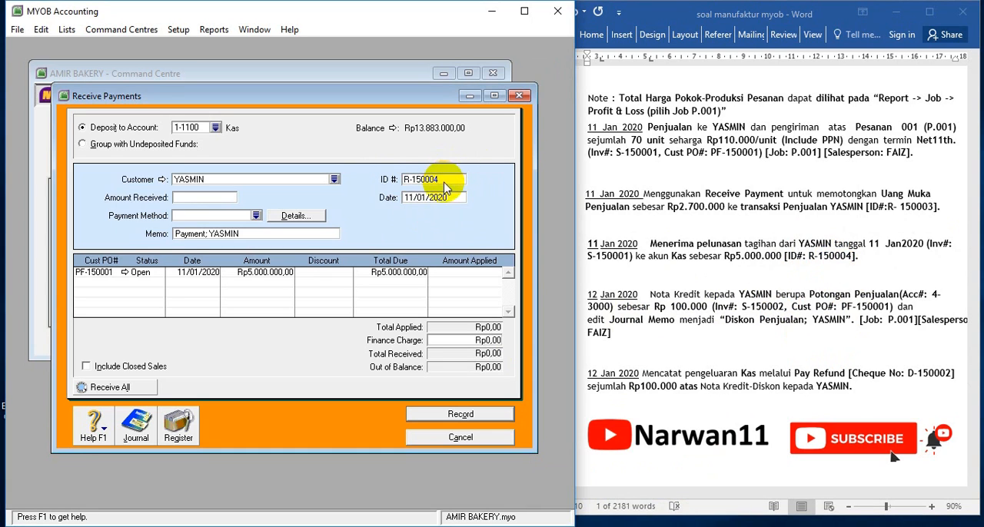
# Enter Rp5.000.000 as the amount received, apply it in full to open sale PF-150001, record the payment and close the window
pyautogui.click(200, 198)
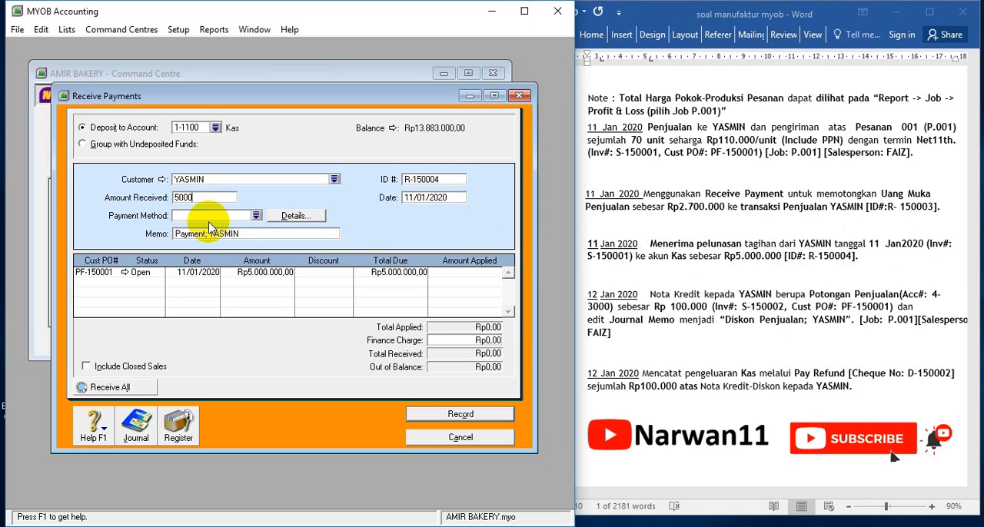
pyautogui.press('Tab')
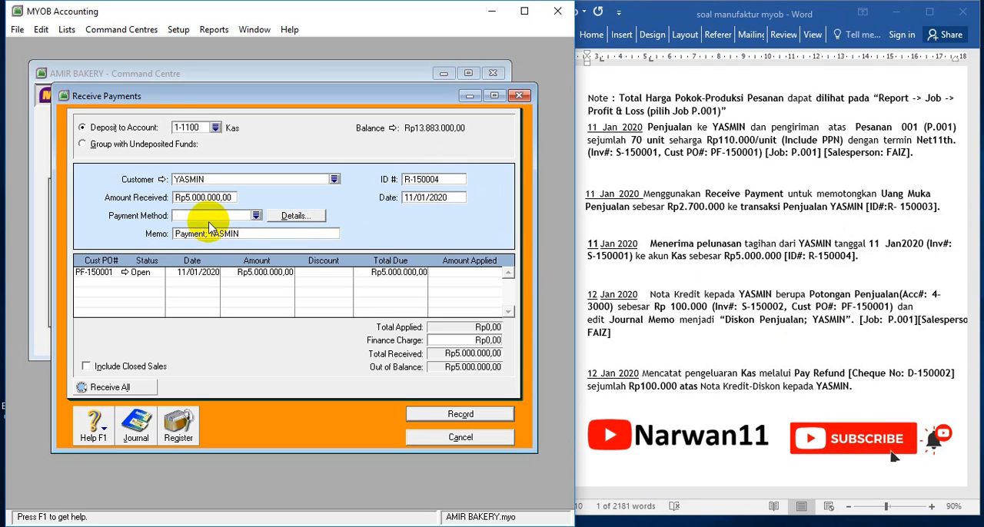
pyautogui.click(467, 272)
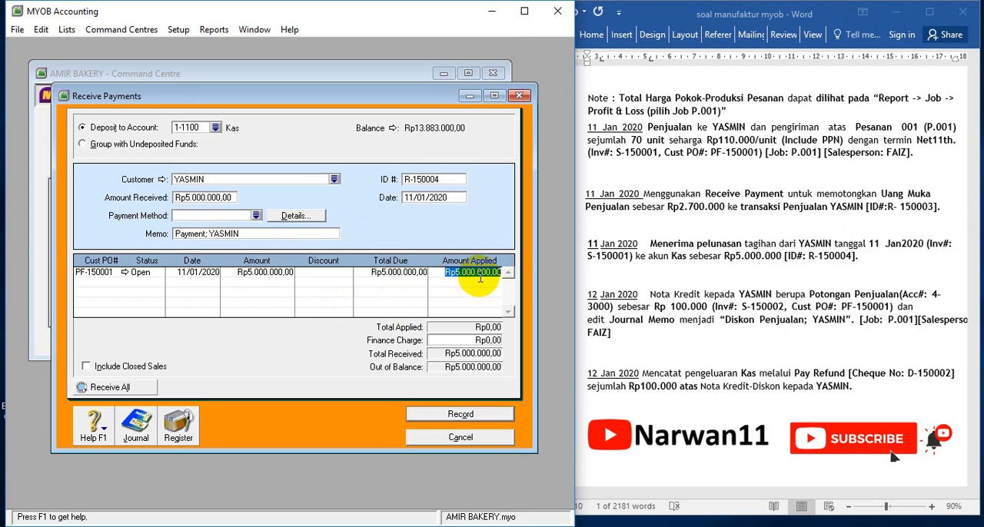
pyautogui.press('Tab')
pyautogui.press('Tab')
pyautogui.click(432, 526)
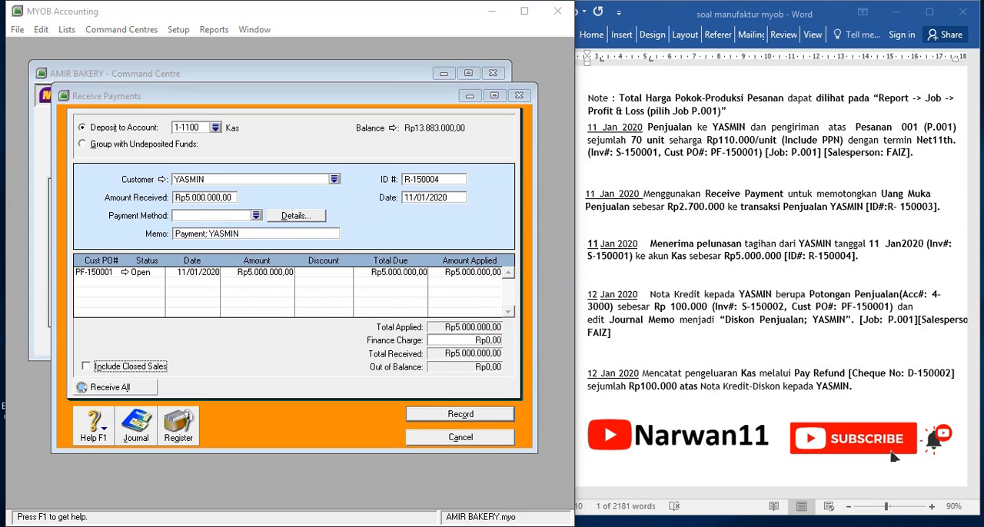
pyautogui.click(453, 418)
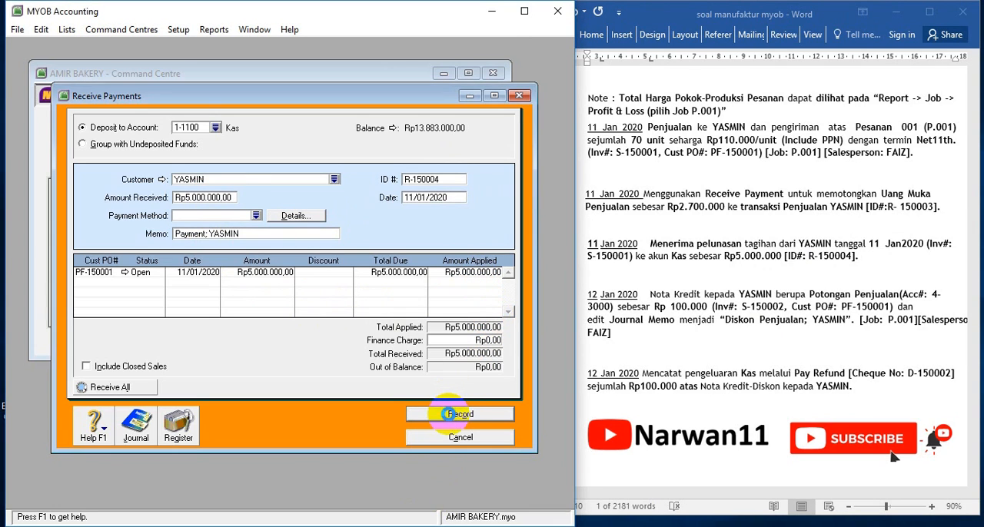
pyautogui.click(453, 437)
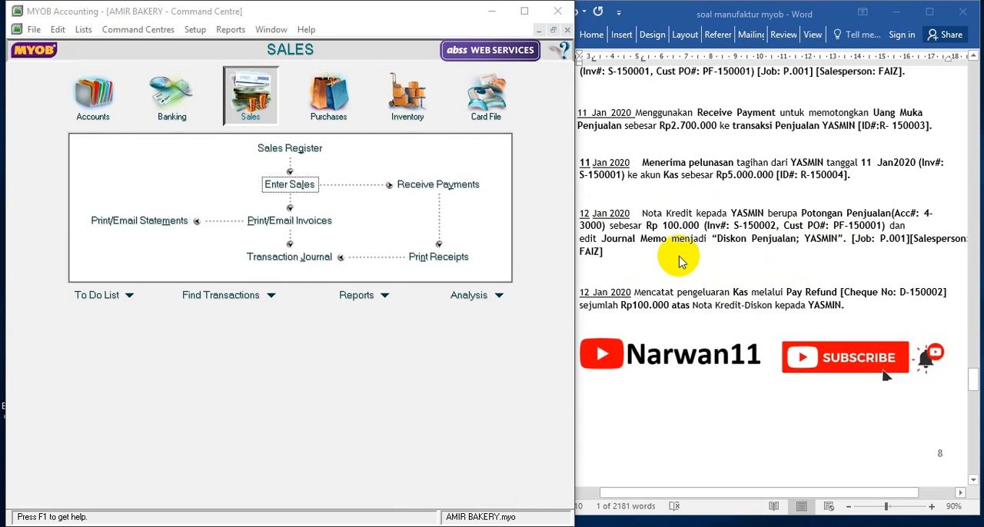
# Start a new sales invoice for the customer named in the 12 Jan credit note
pyautogui.click(254, 100)
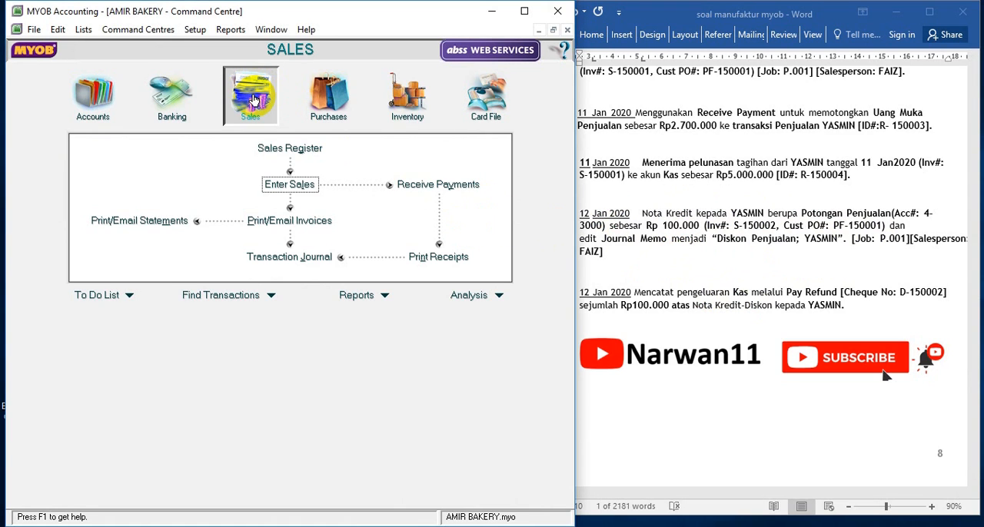
pyautogui.click(289, 185)
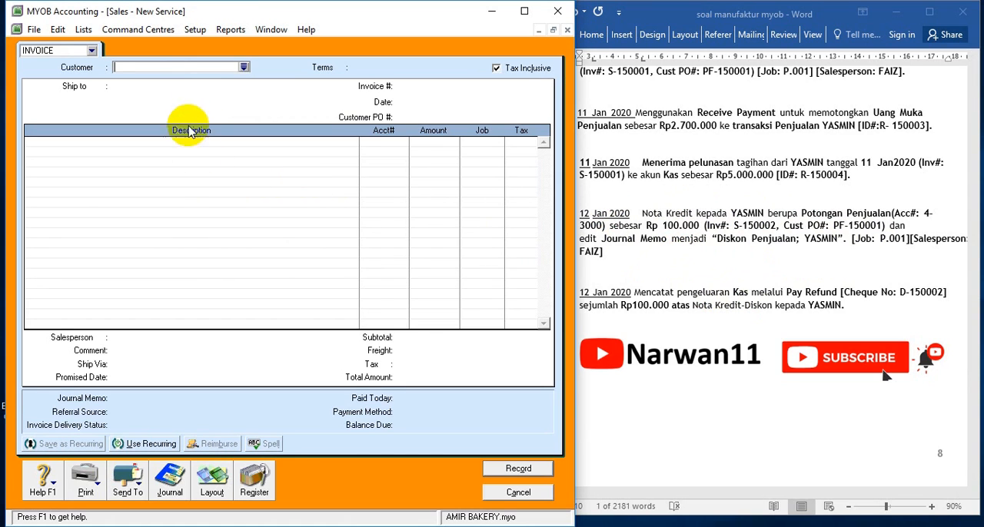
pyautogui.click(244, 67)
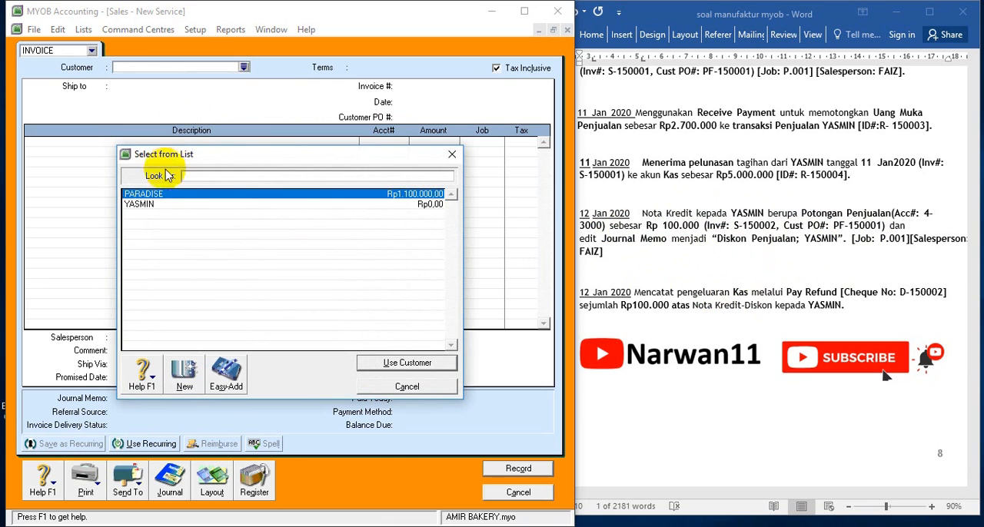
pyautogui.doubleClick(140, 203)
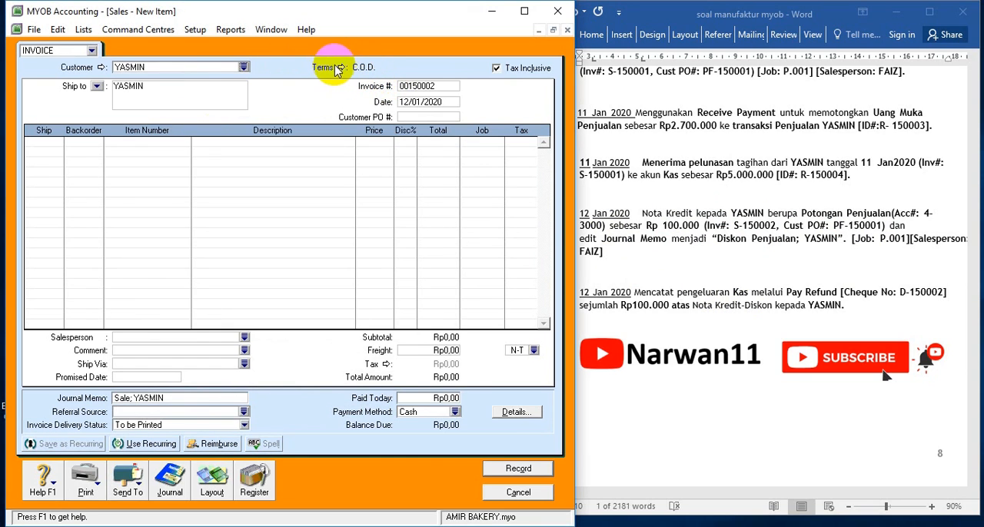
# Set the invoice's credit terms to In a Given # of Days with 11 balance due days
pyautogui.click(336, 69)
pyautogui.click(344, 184)
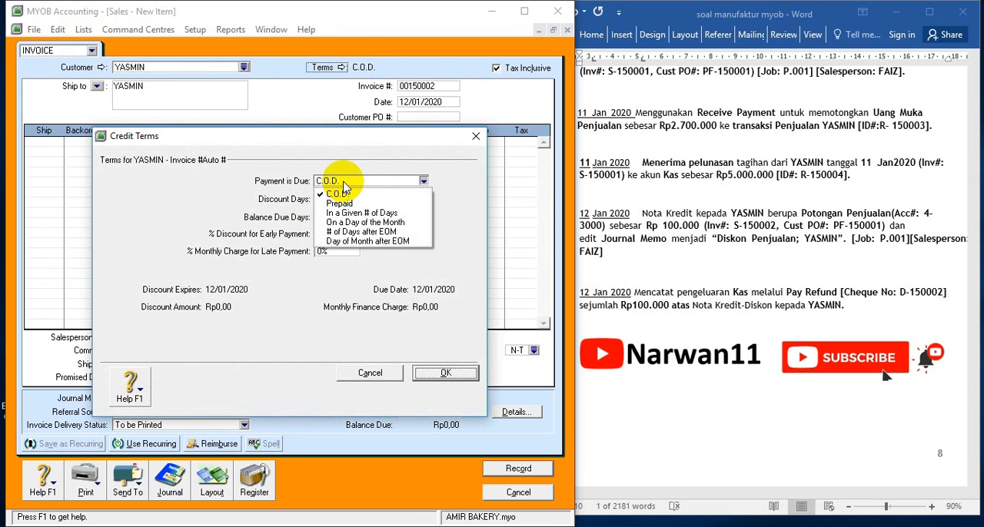
pyautogui.click(342, 213)
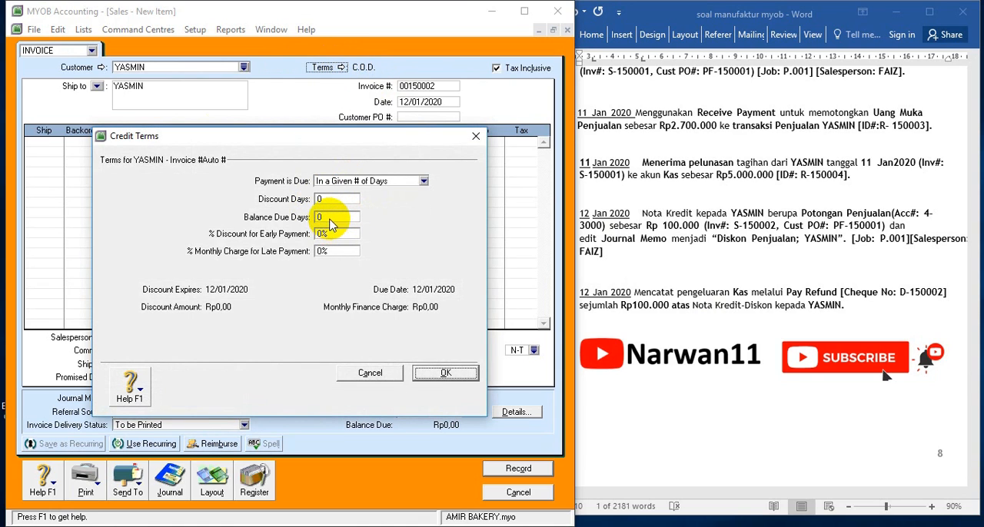
pyautogui.click(331, 216)
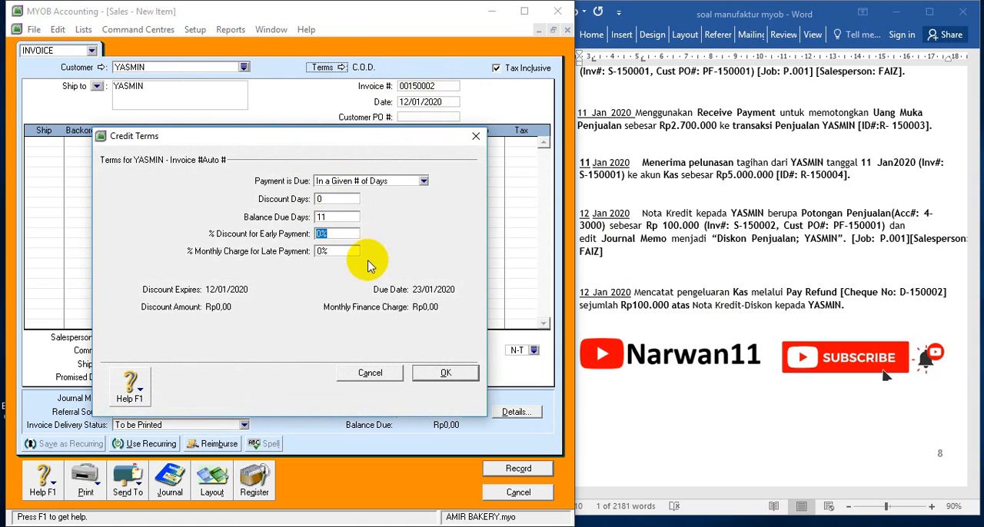
pyautogui.click(432, 374)
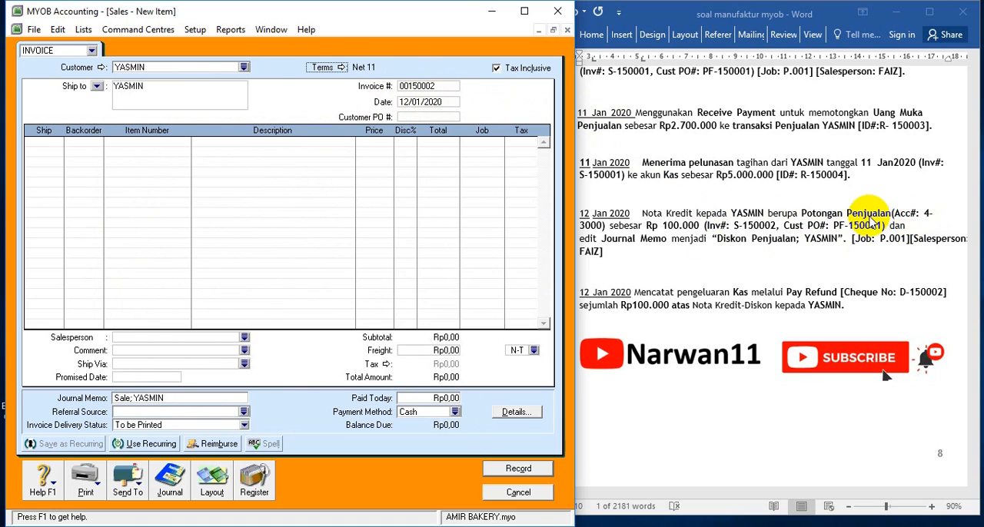
# Copy invoice number S-150002 and customer PO number PF-150001 from the 12 Jan credit note in Word into the invoice
pyautogui.click(732, 228)
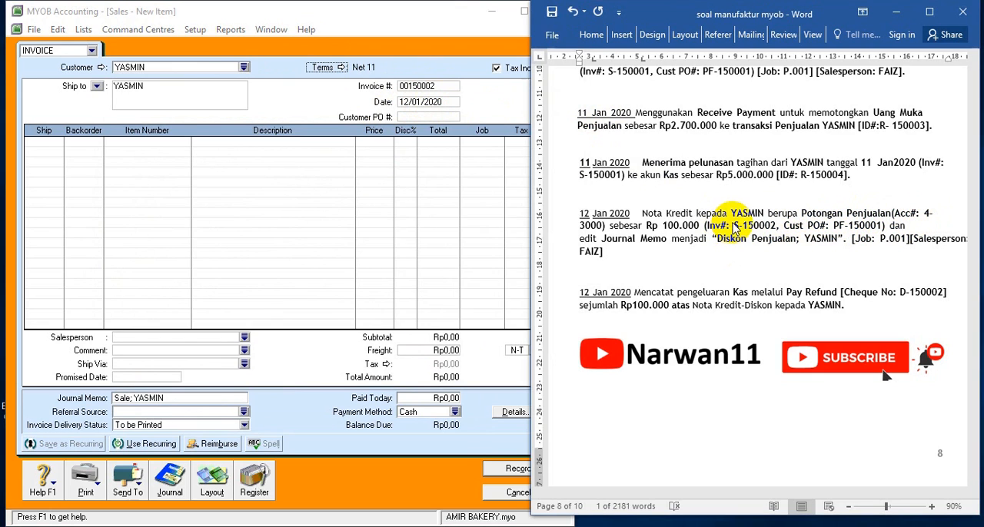
pyautogui.moveTo(734, 225); pyautogui.dragTo(760, 224)
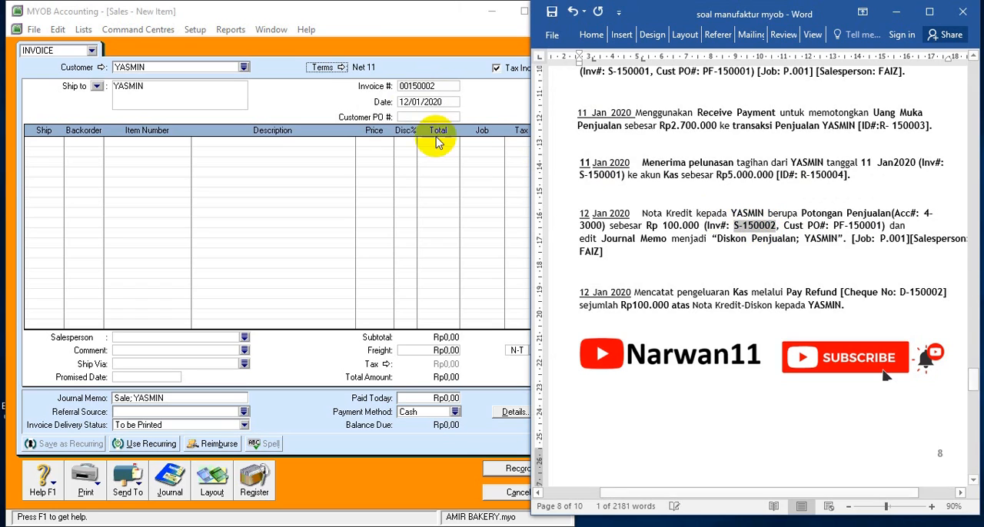
pyautogui.click(427, 86)
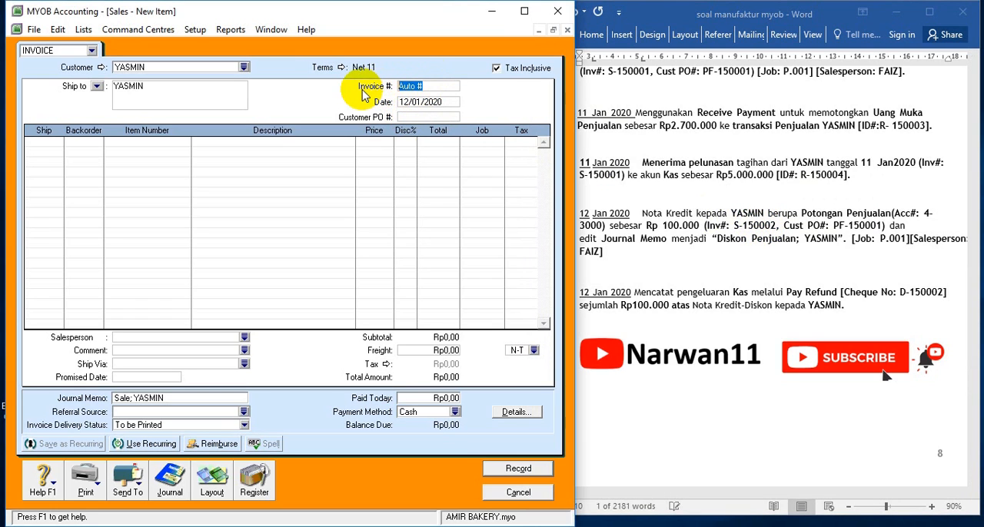
pyautogui.click(834, 223)
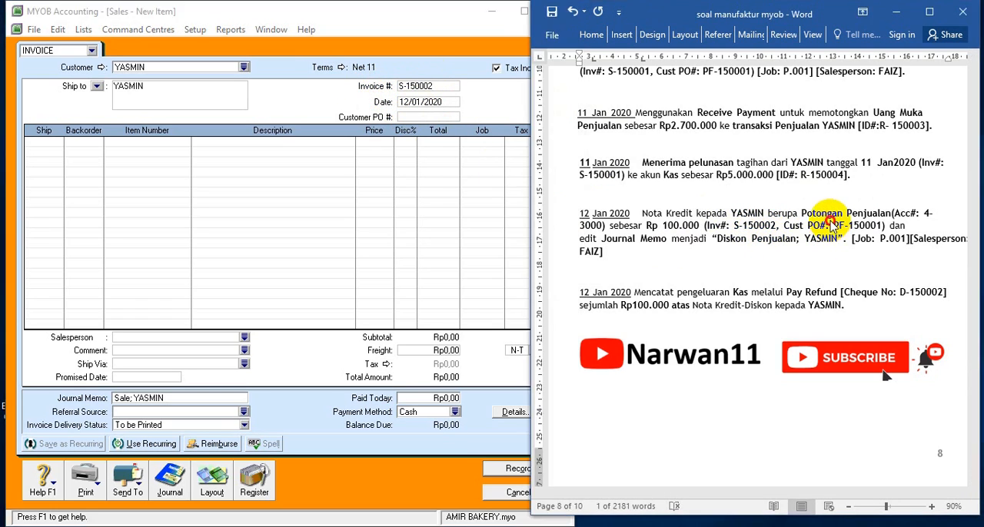
pyautogui.moveTo(834, 226); pyautogui.dragTo(861, 225)
pyautogui.hotkey('ctrl', 'c')
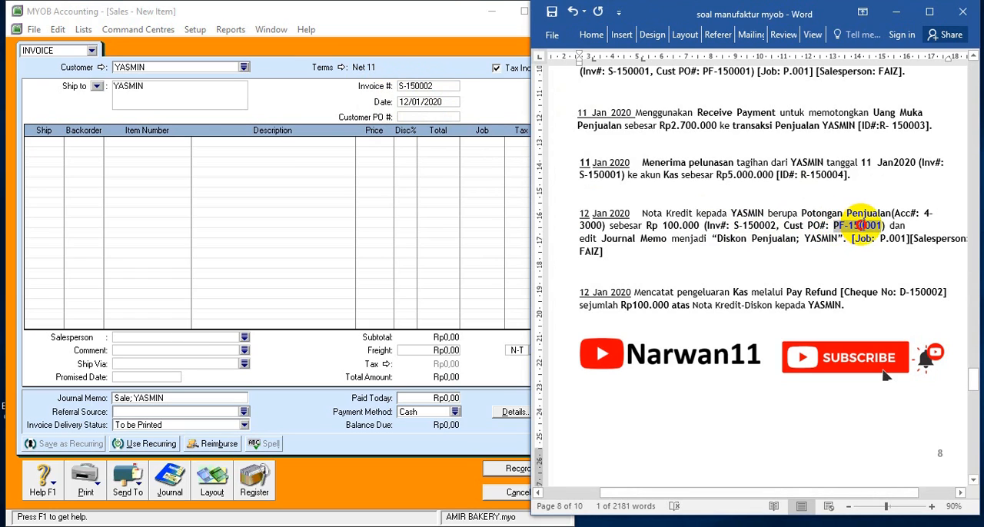
pyautogui.click(424, 117)
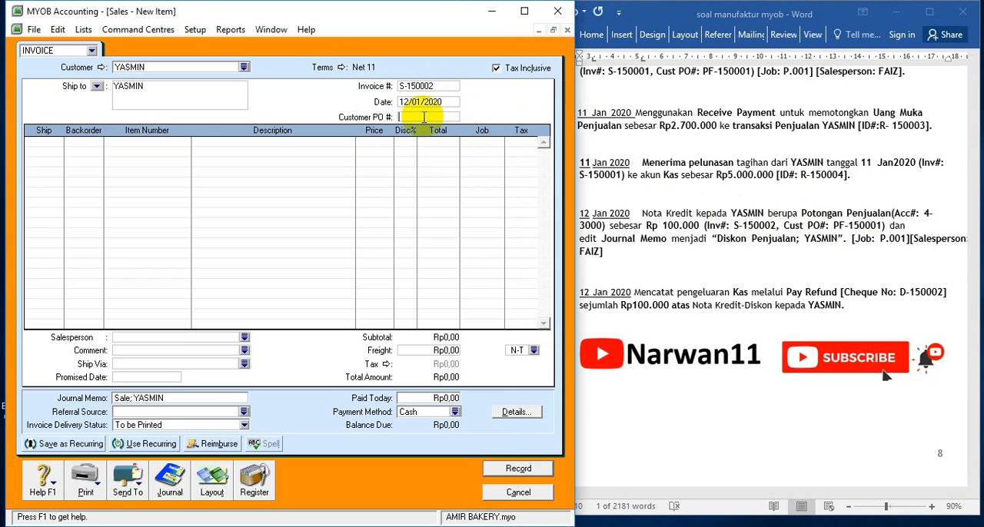
pyautogui.hotkey('ctrl', 'v')
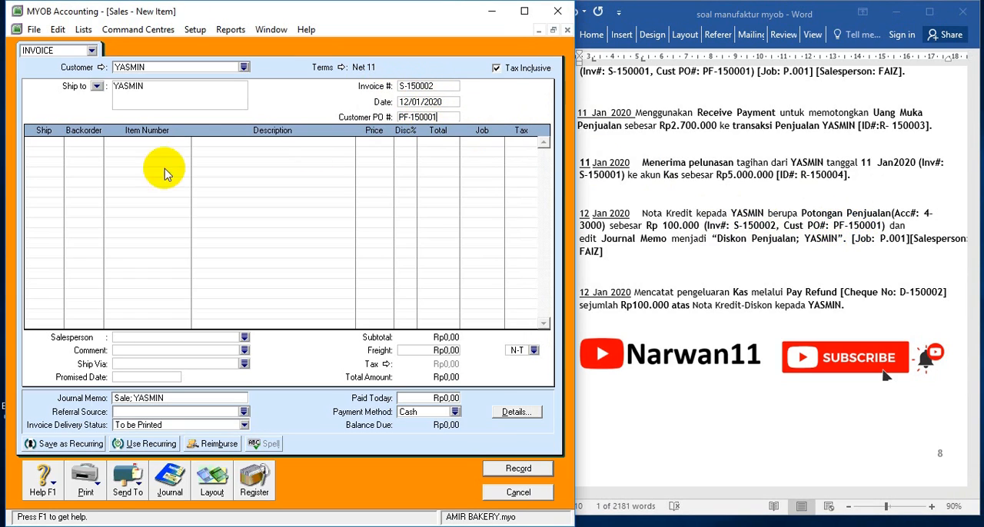
# Change the invoice layout from Item to Service
pyautogui.click(42, 146)
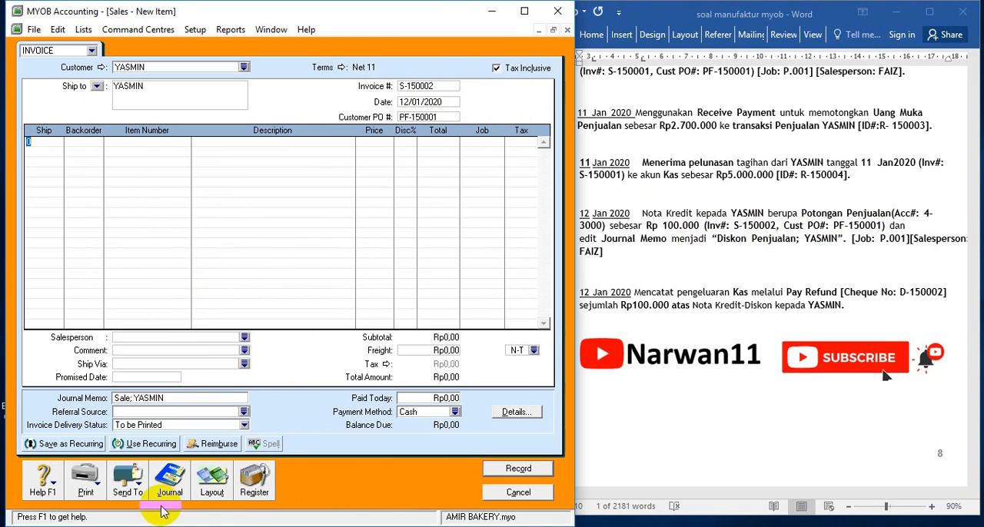
pyautogui.click(214, 488)
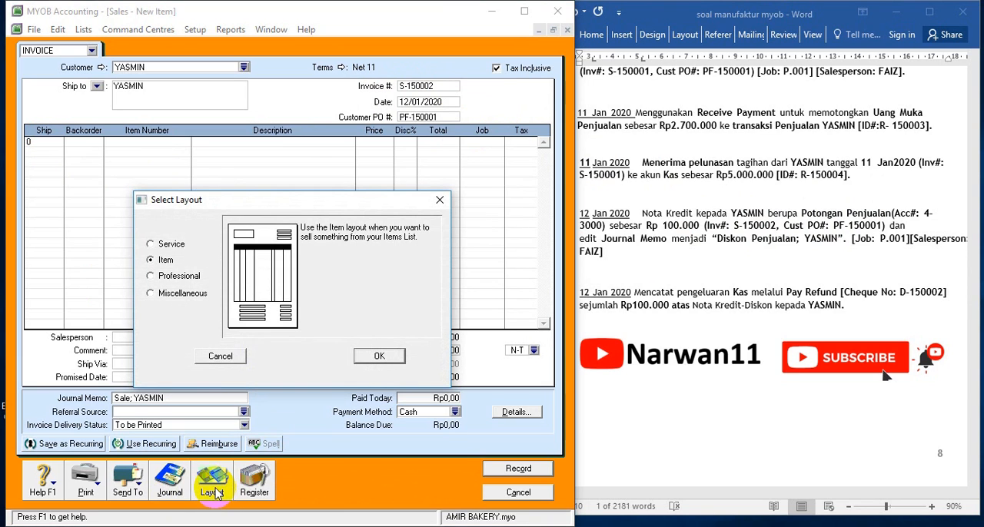
pyautogui.click(170, 246)
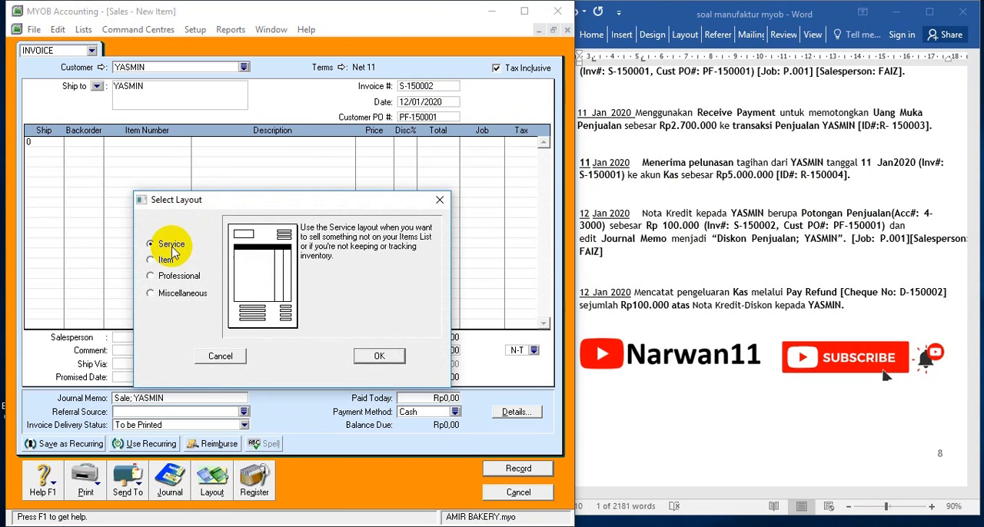
pyautogui.click(376, 355)
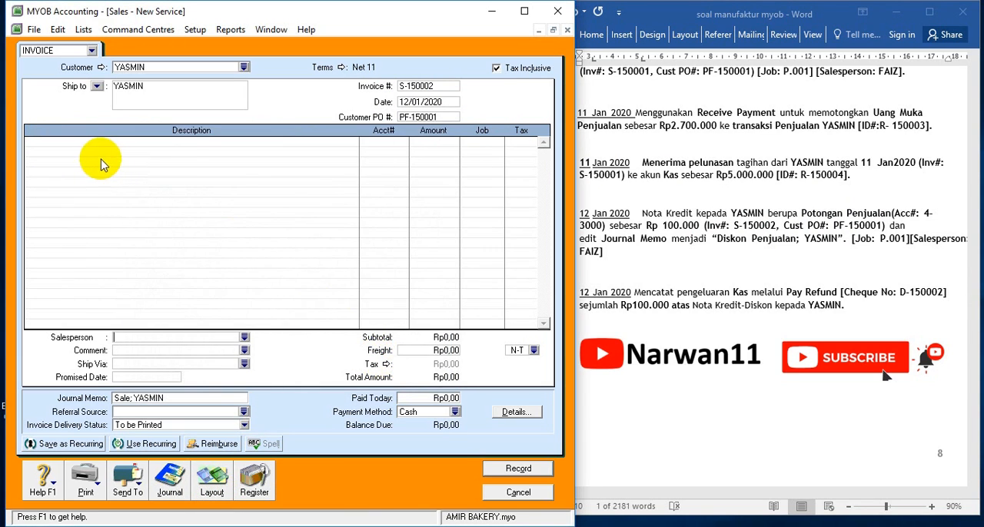
# Add a POTONGAN PENJUALAN line to account 4-3000 Potongan Penjualan for -Rp100.000 and assign it to job P.001
pyautogui.click(101, 145)
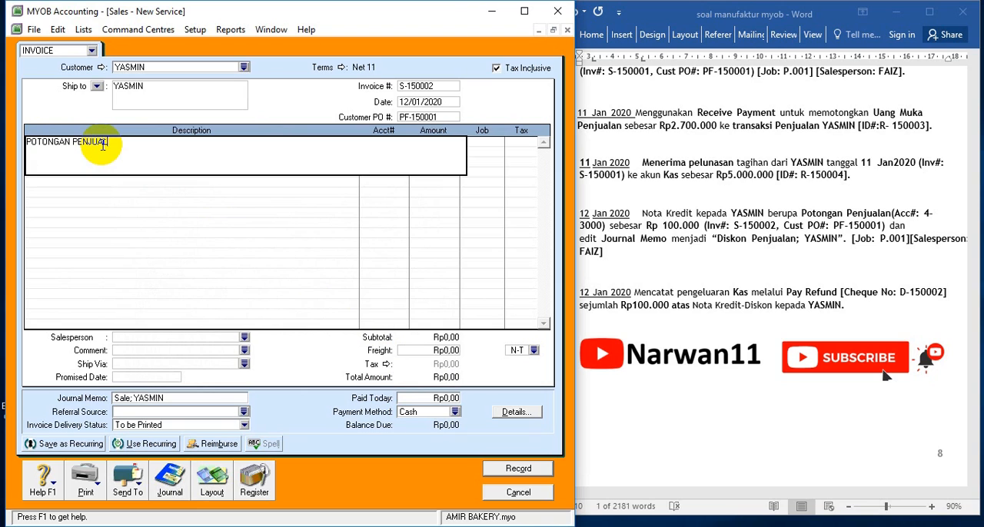
pyautogui.press('Tab')
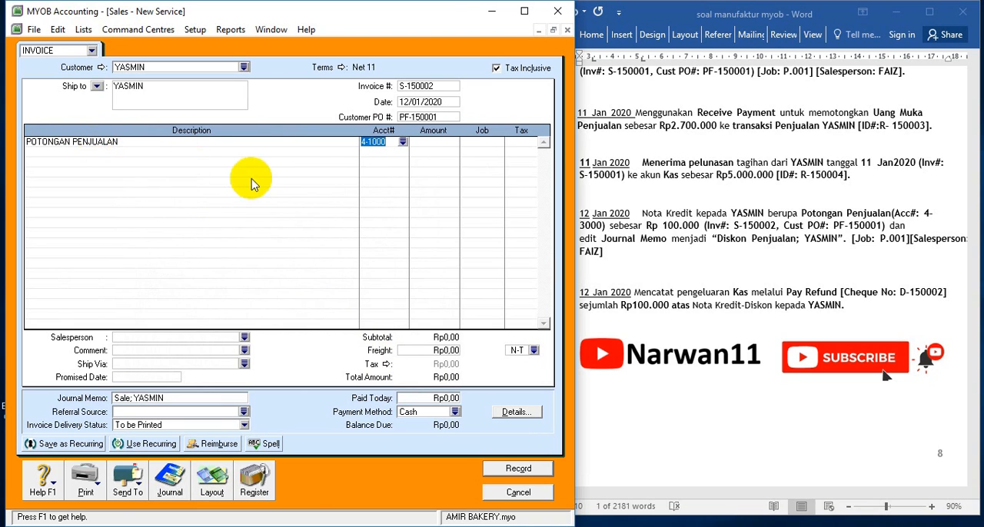
pyautogui.click(402, 143)
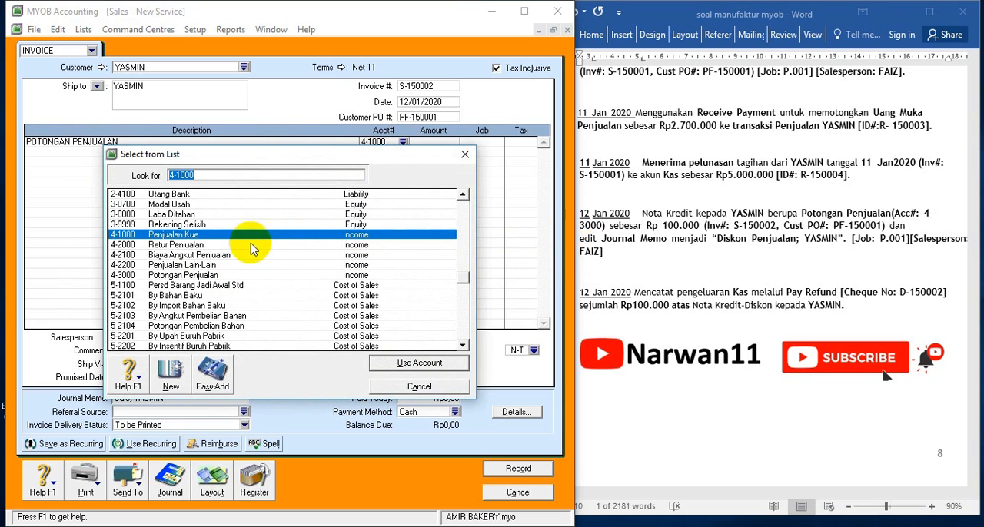
pyautogui.doubleClick(176, 276)
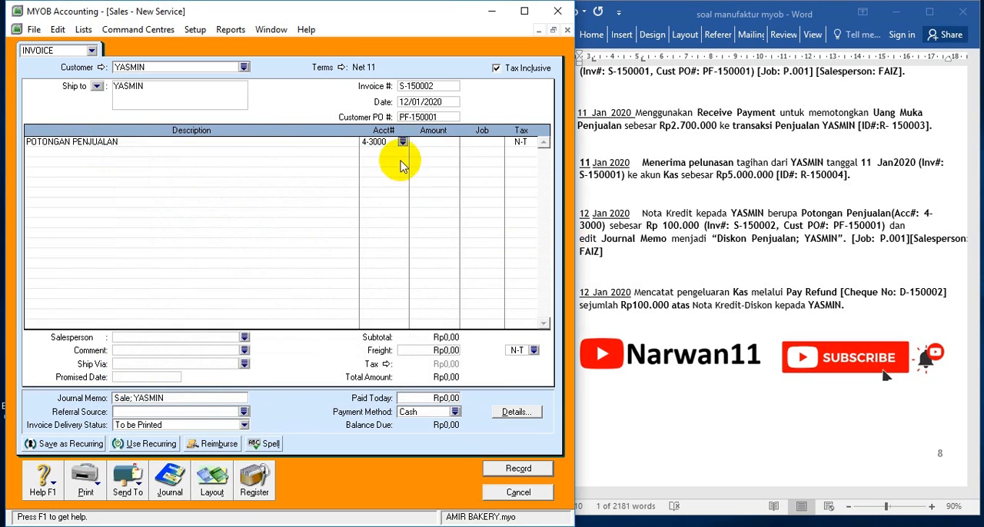
pyautogui.click(429, 144)
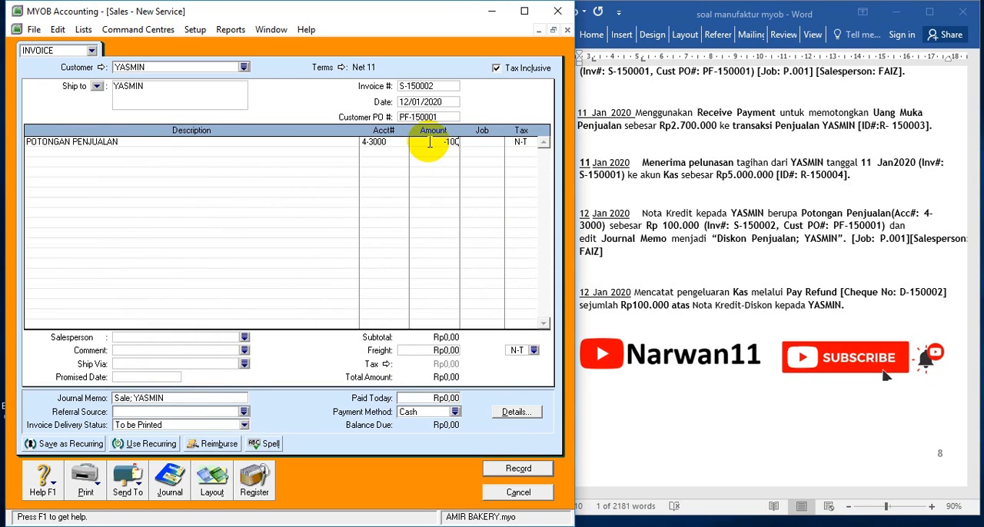
pyautogui.press('Tab')
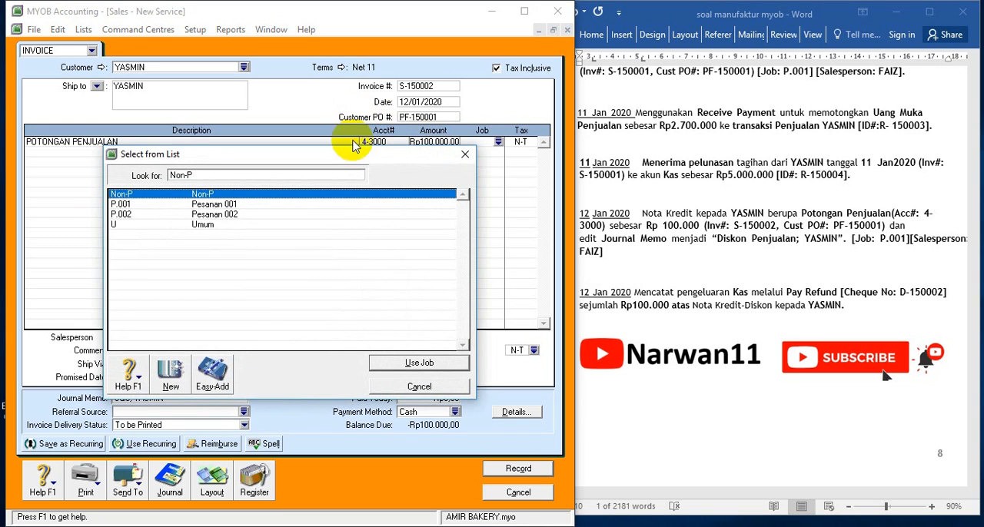
pyautogui.doubleClick(312, 204)
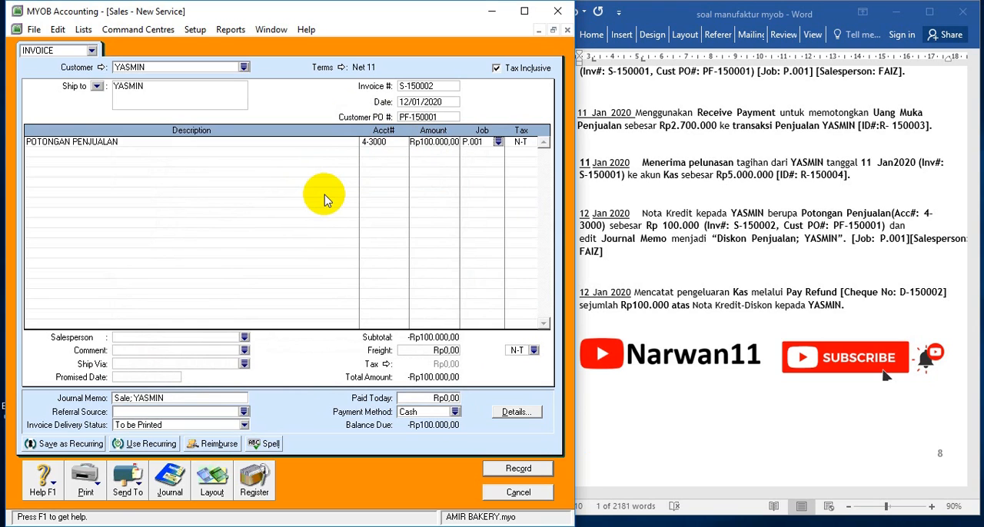
# Review the credit note's transaction recap, record the credit note and close the sales entry window
pyautogui.hotkey('ctrl', 'r')
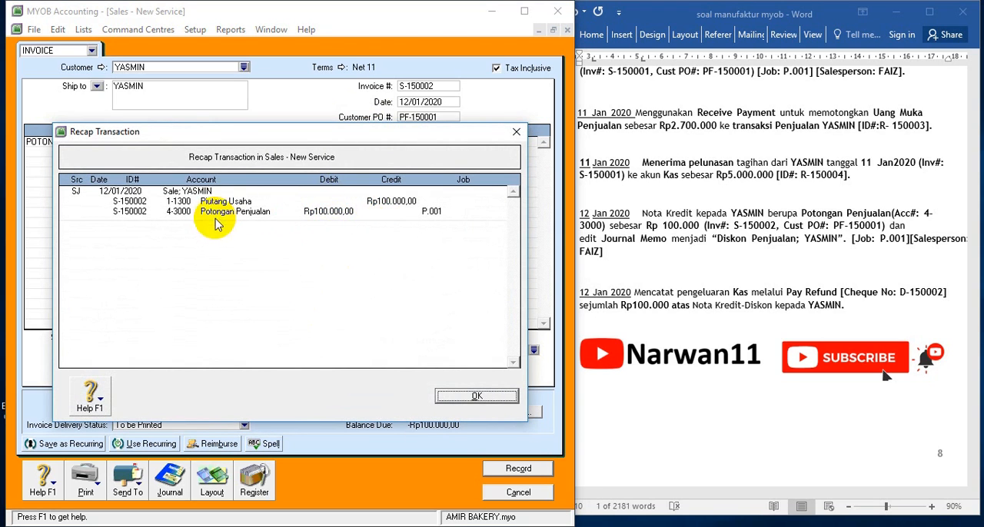
pyautogui.click(454, 397)
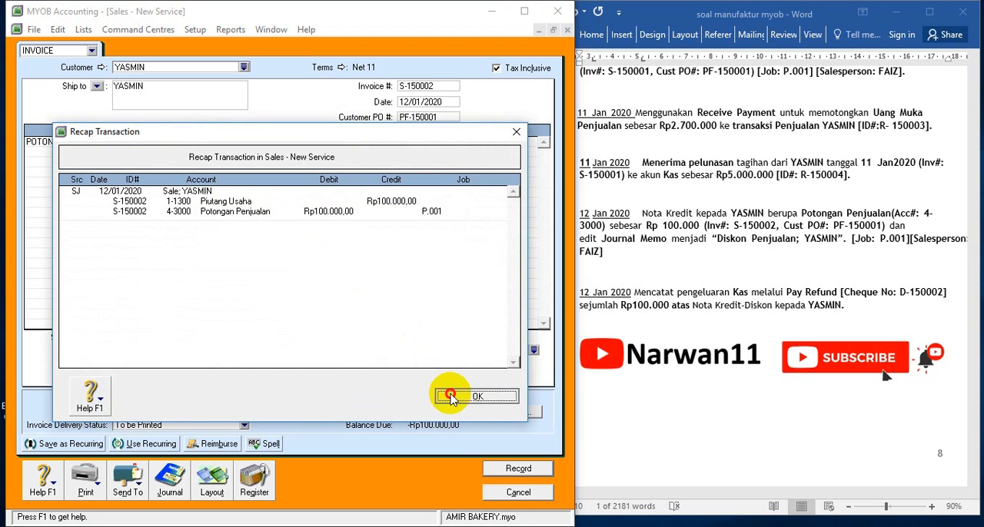
pyautogui.click(518, 469)
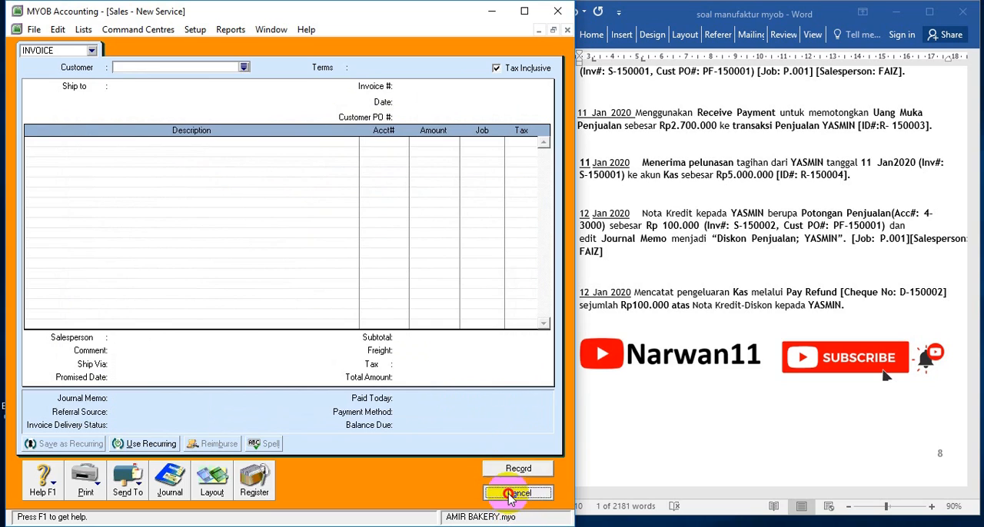
pyautogui.click(518, 492)
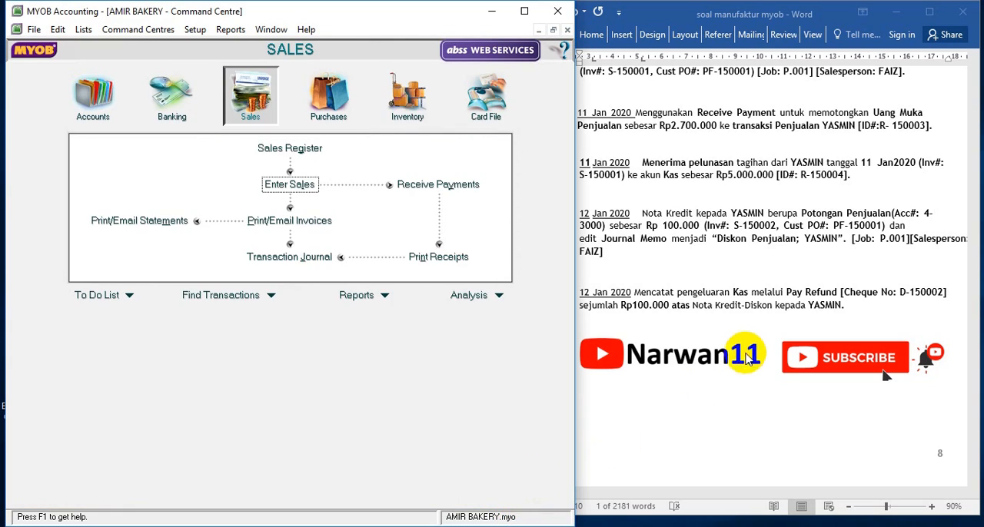
# Start a pay refund for credit S-150002 from the returns and credits in the Sales Register
pyautogui.click(707, 253)
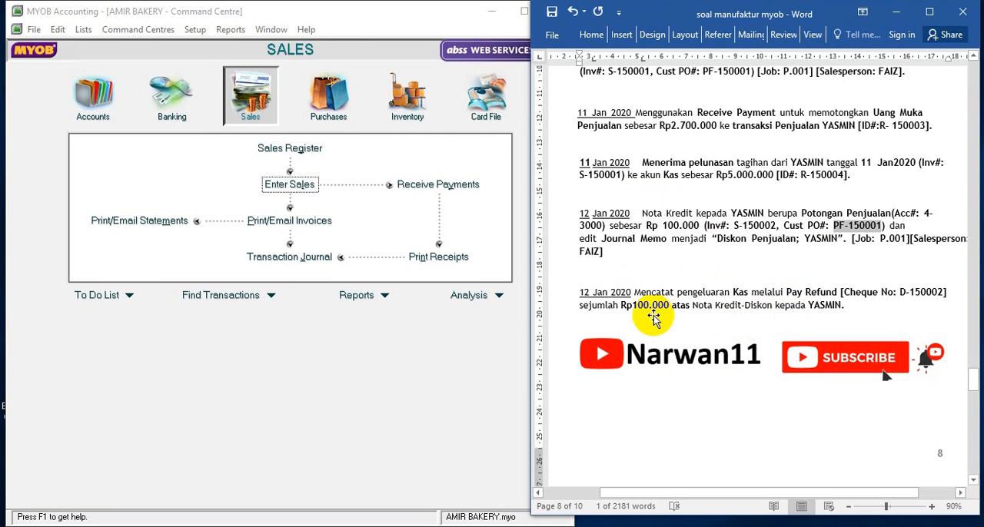
pyautogui.click(273, 108)
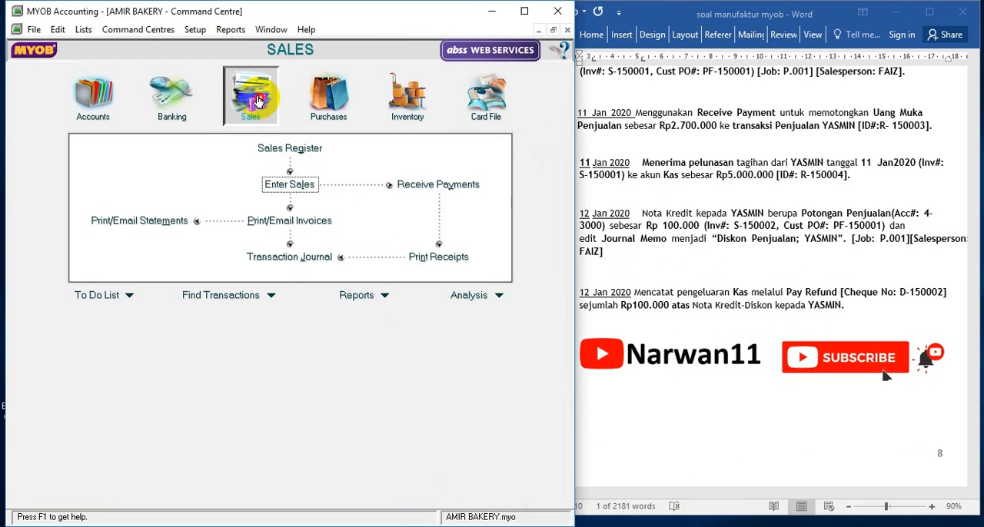
pyautogui.click(286, 149)
pyautogui.click(308, 57)
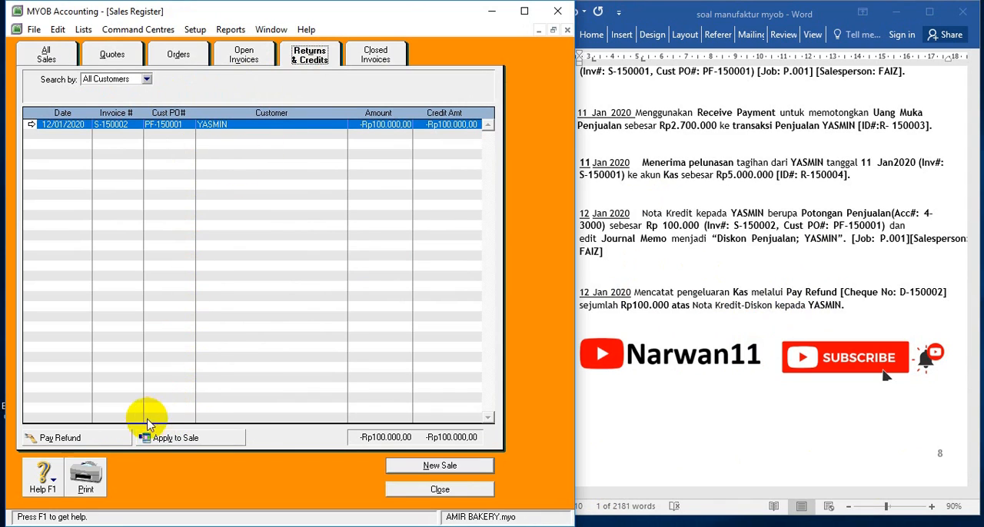
pyautogui.click(84, 438)
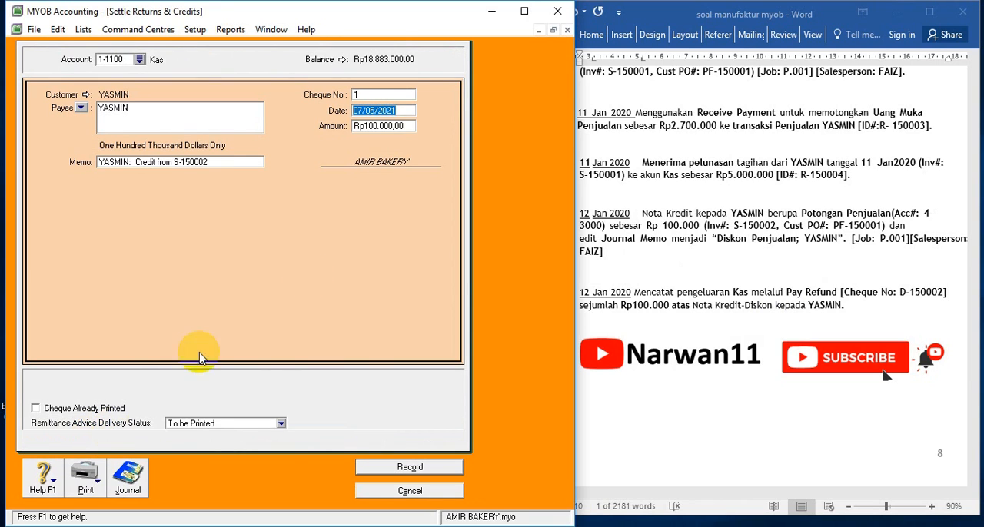
# Copy cheque number D-150002 from the 12 Jan refund entry in Word into the refund
pyautogui.click(734, 265)
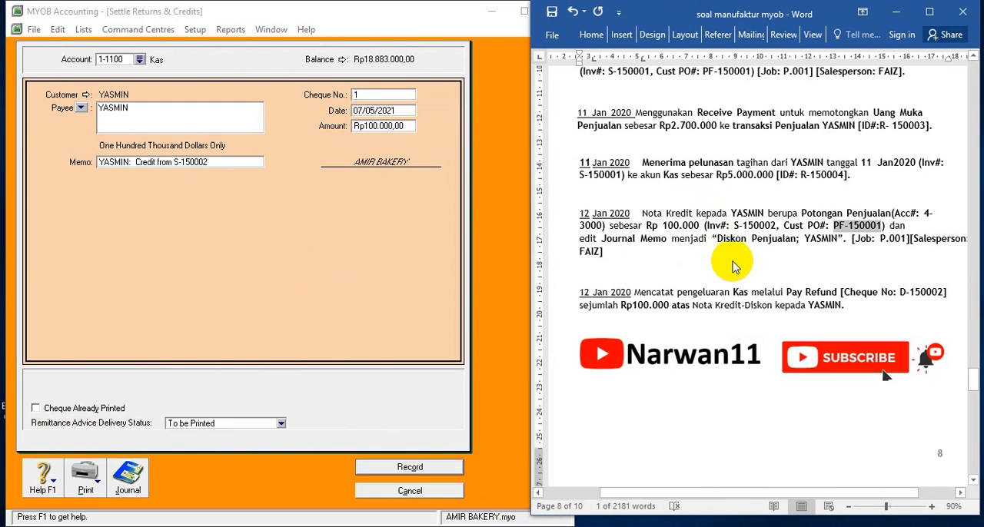
pyautogui.scroll(-2, 730, 261)
pyautogui.moveTo(899, 208); pyautogui.dragTo(942, 208)
pyautogui.hotkey('ctrl', 'c')
pyautogui.click(367, 94)
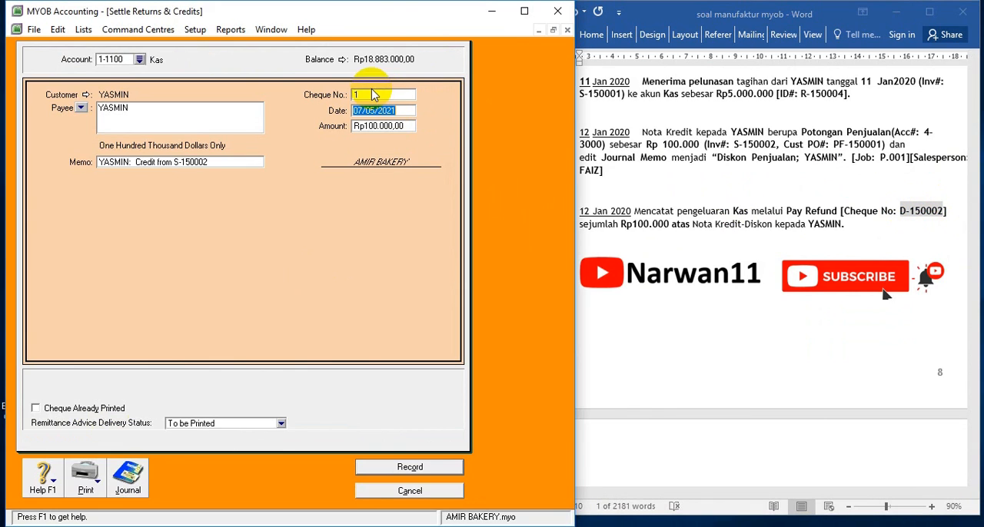
pyautogui.hotkey('ctrl', 'v')
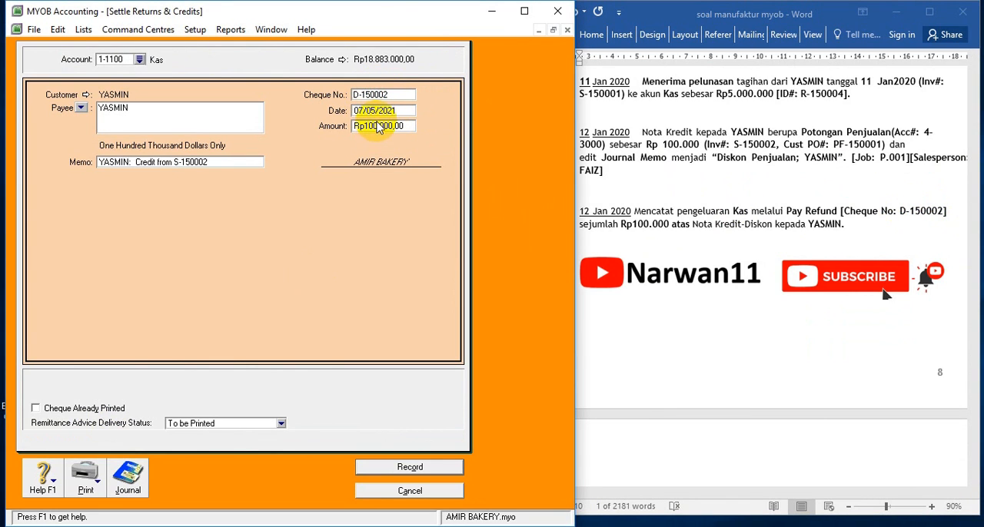
# Date the refund 12/01/2020, record it and close the Sales Register
pyautogui.click(382, 112)
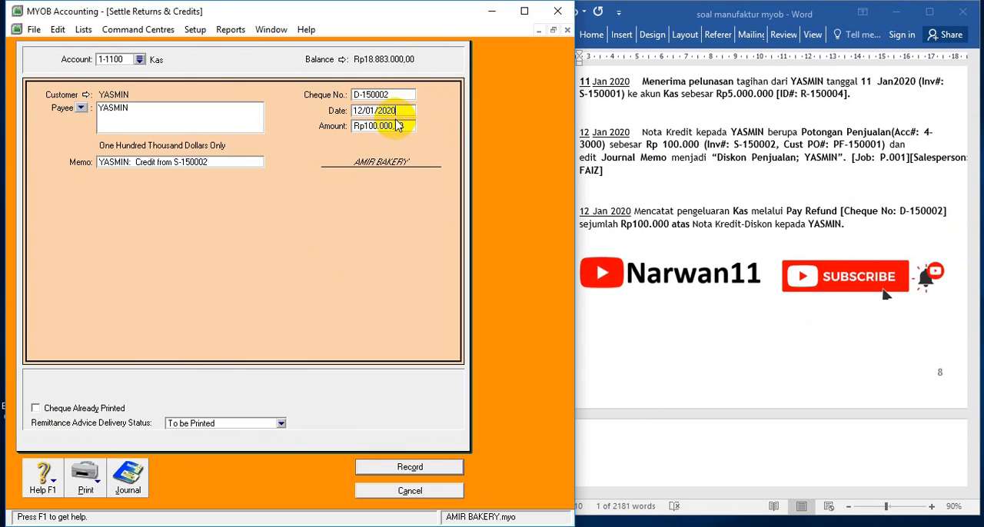
pyautogui.click(397, 126)
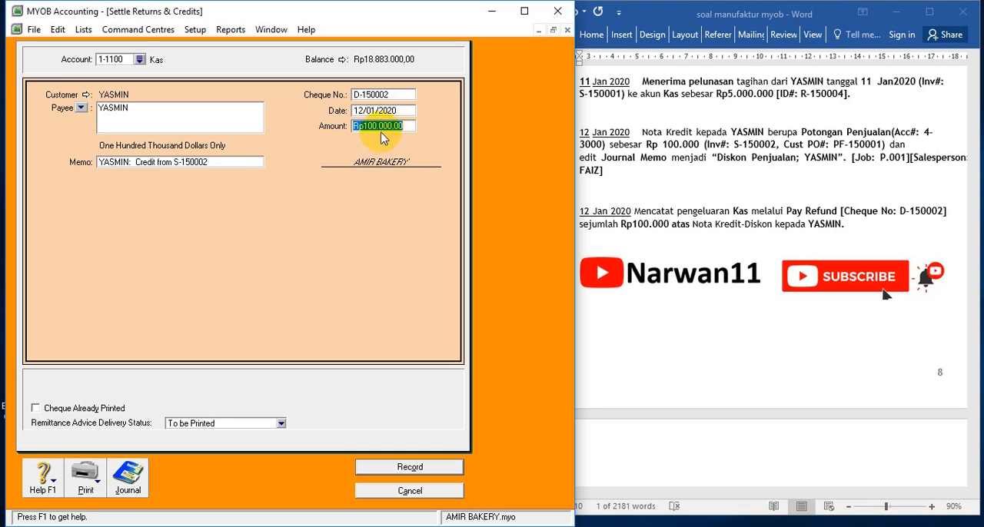
pyautogui.click(413, 469)
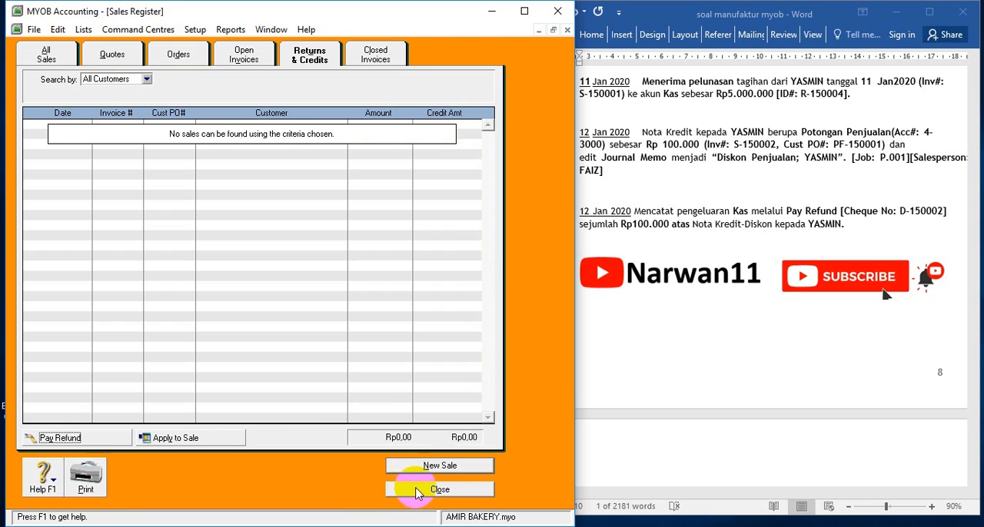
pyautogui.click(415, 488)
# Find the 15 Jan expense payable settlement in the Word exercise and open a new Spend Money transaction in MYOB
pyautogui.click(630, 353)
pyautogui.scroll(-3, 630, 354)
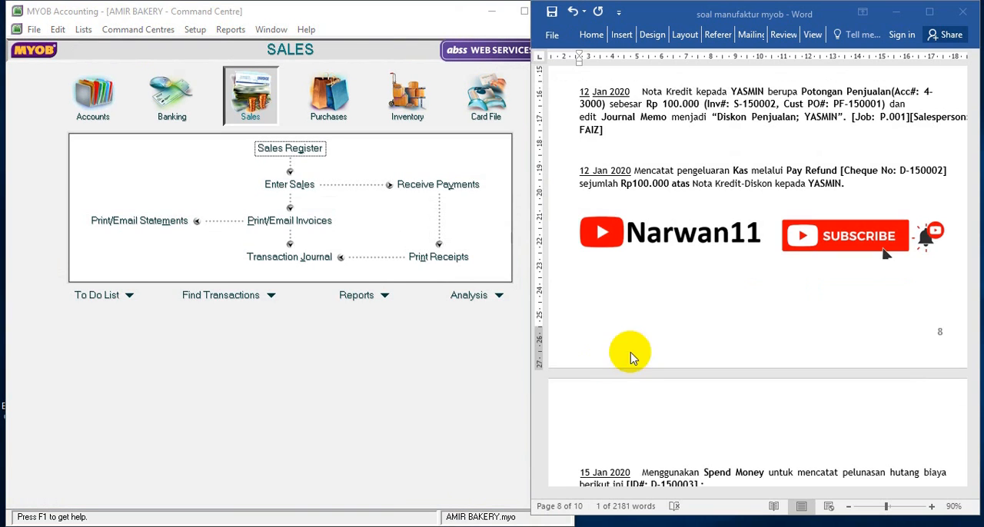
pyautogui.scroll(-5, 669, 322)
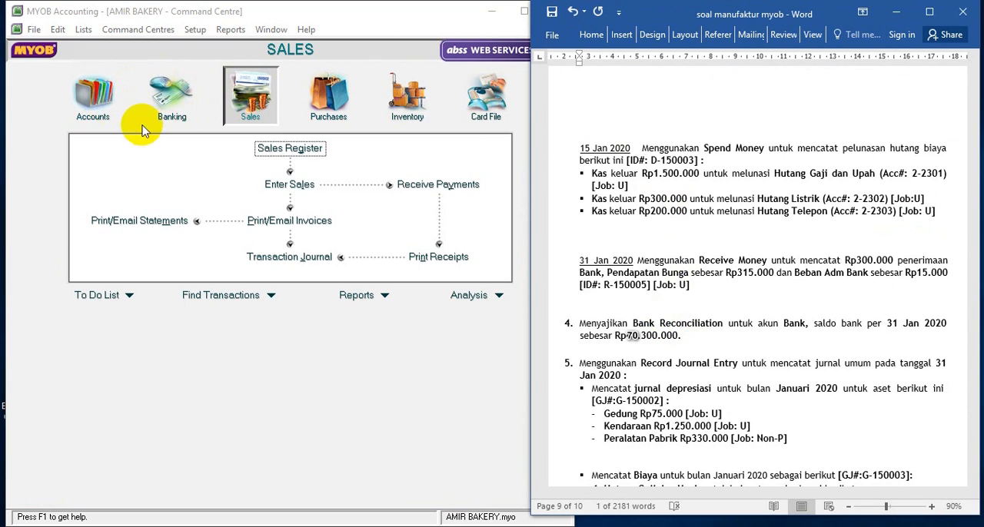
pyautogui.click(162, 91)
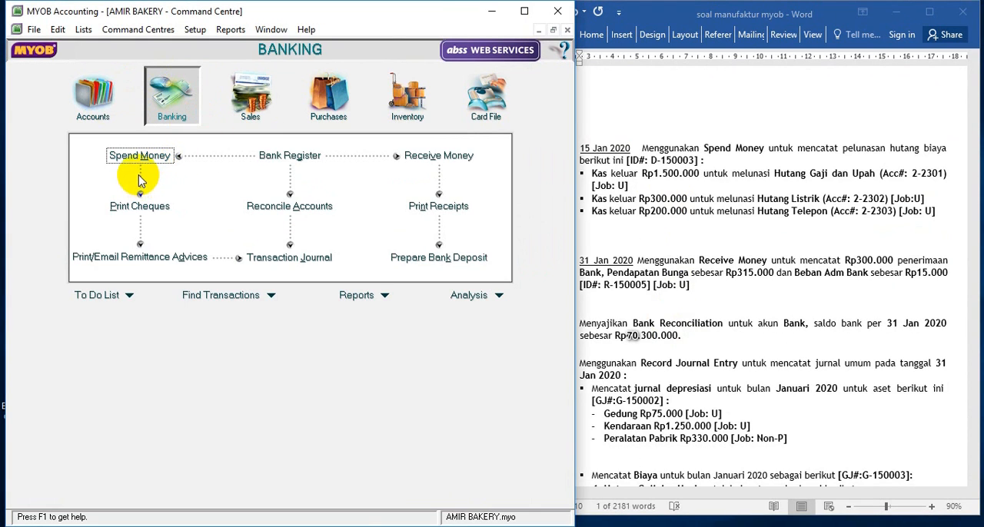
pyautogui.click(143, 157)
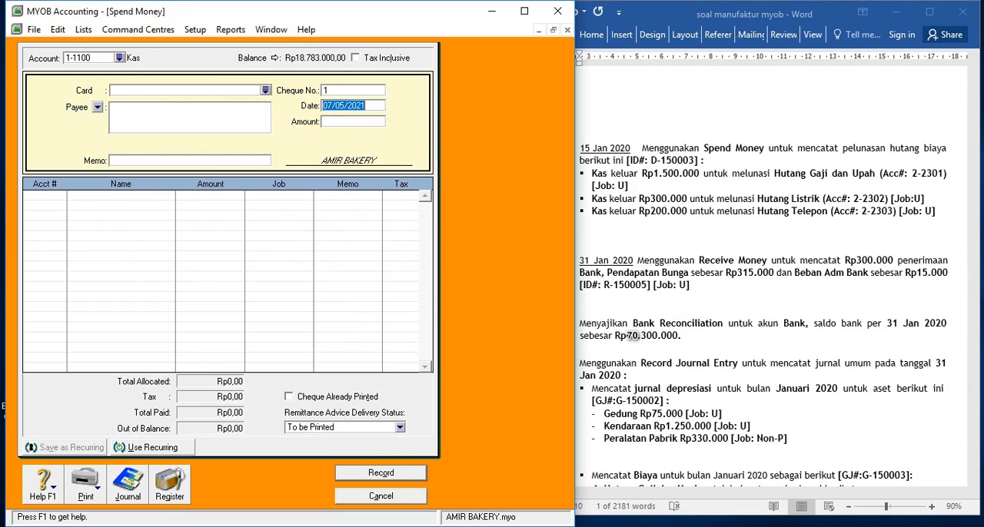
# Copy D-150003 from the 15 Jan entry in Word as the cheque number and date the payment 15/01/2020
pyautogui.click(693, 308)
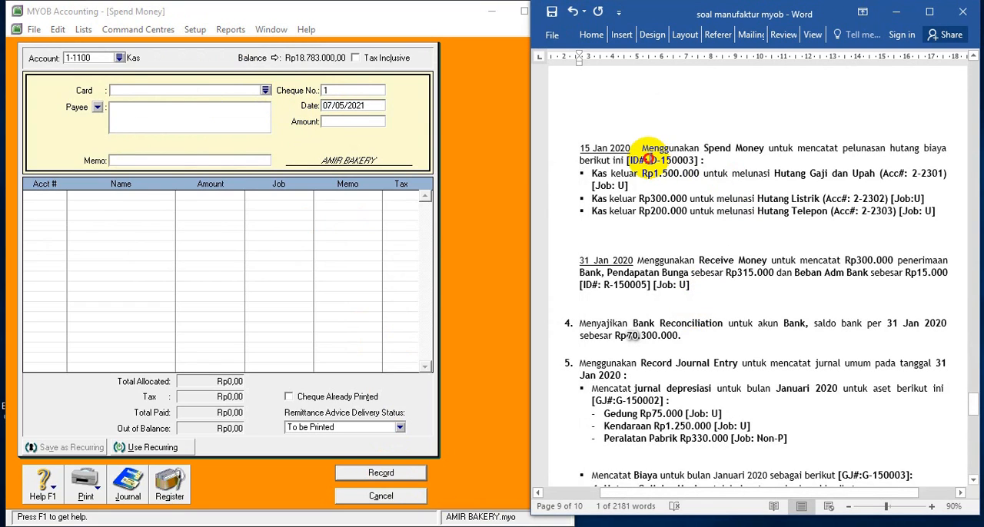
pyautogui.moveTo(648, 159); pyautogui.dragTo(679, 159)
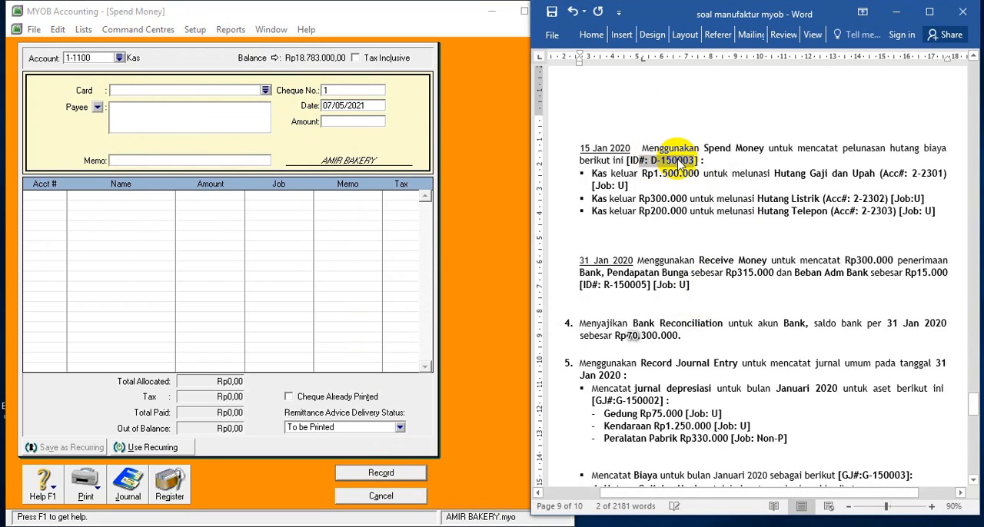
pyautogui.click(651, 162)
pyautogui.moveTo(651, 162); pyautogui.dragTo(682, 163)
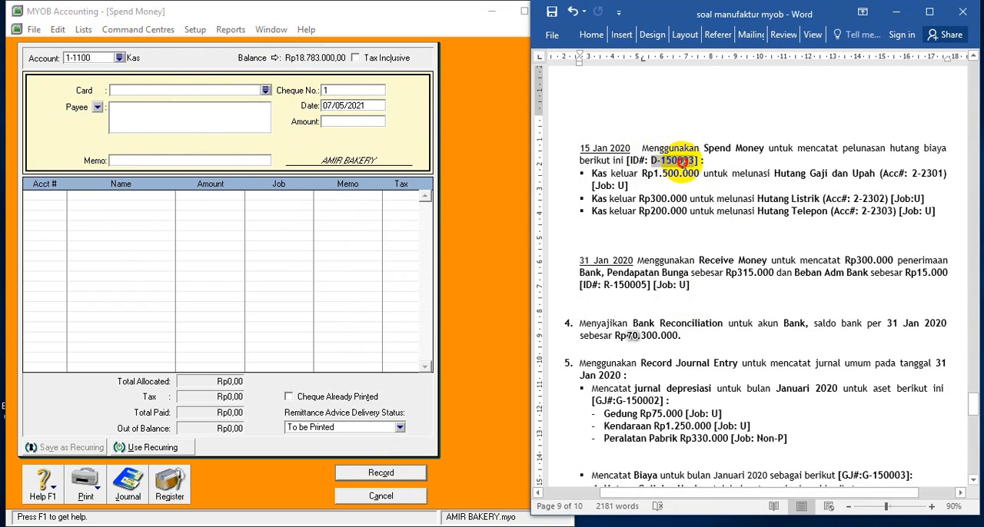
pyautogui.click(362, 89)
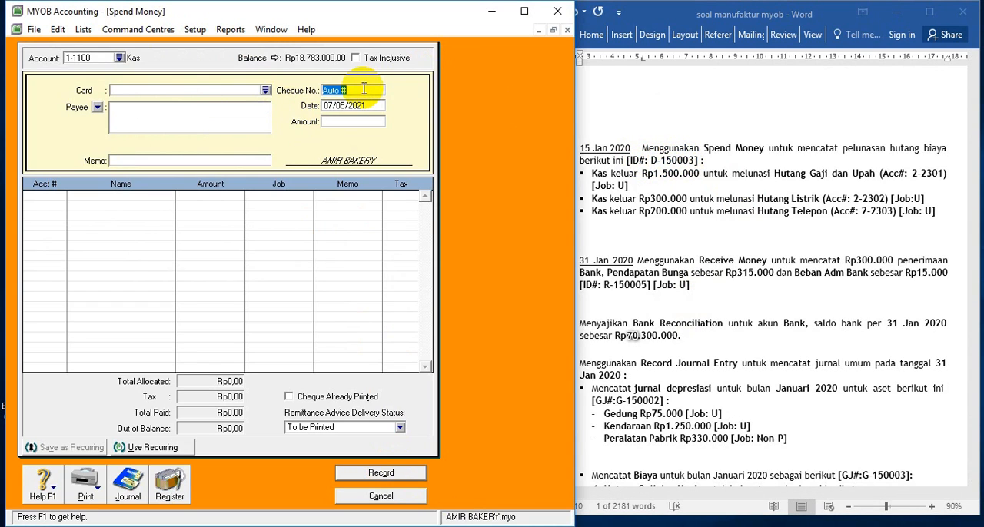
pyautogui.click(359, 105)
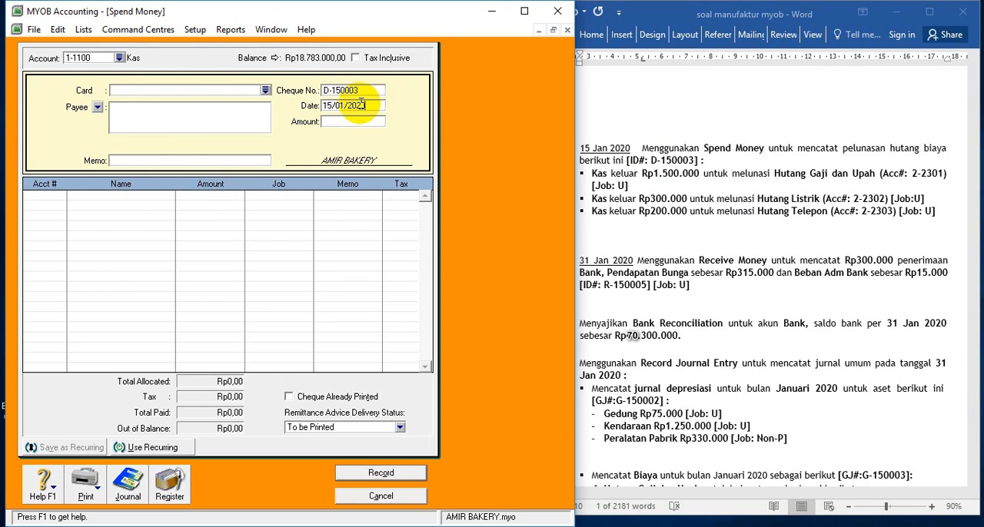
pyautogui.write('0')
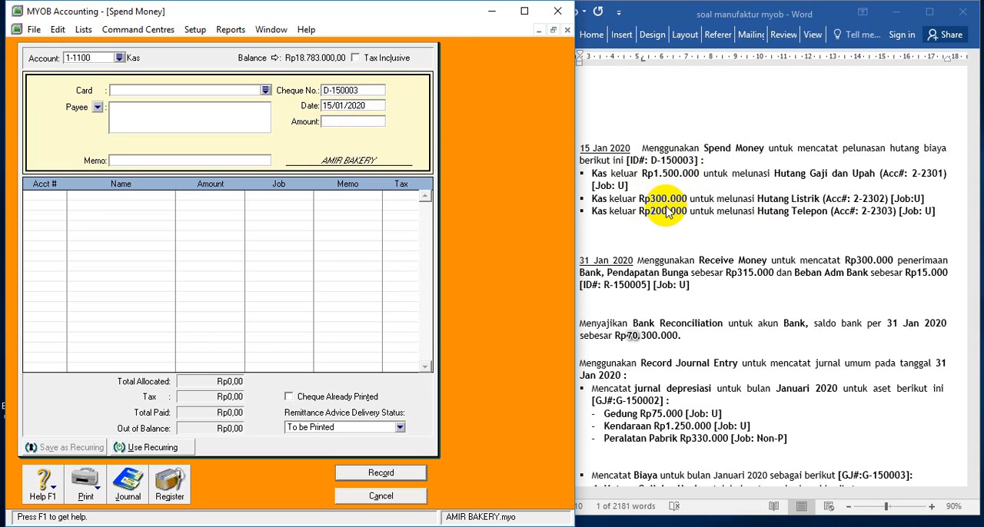
# Set the payment amount to Rp2.000.000 and reuse "Pelunasan hutang biaya" from the 15 Jan entry in Word as the memo, capitalized
pyautogui.click(346, 124)
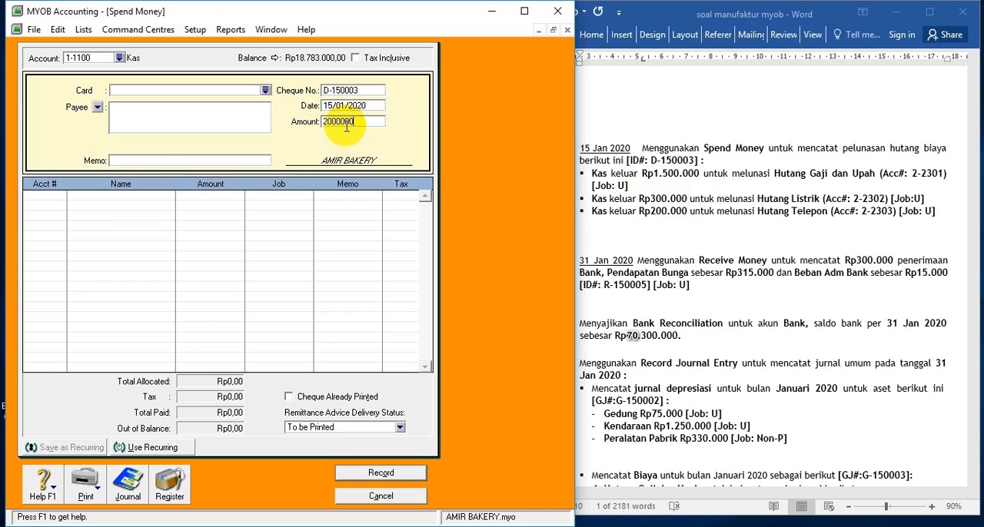
pyautogui.press('Tab')
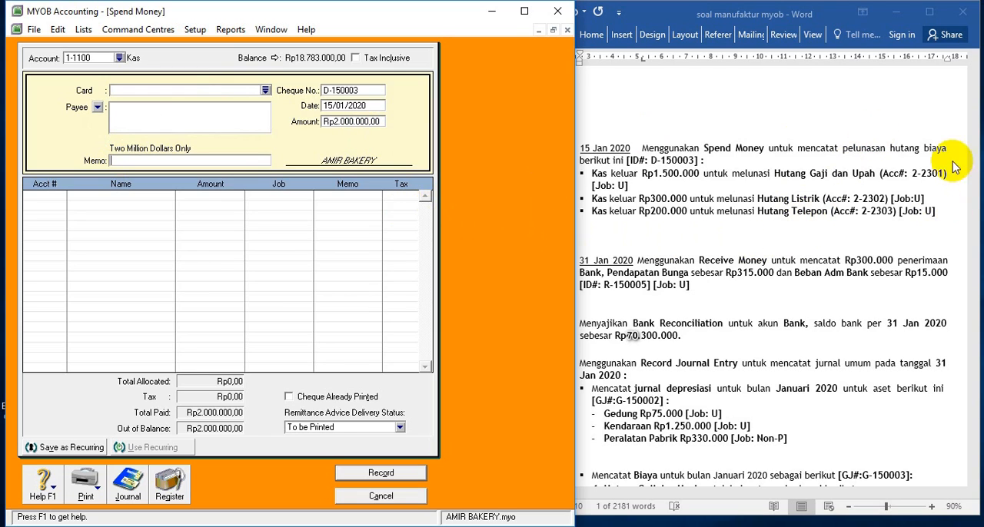
pyautogui.click(845, 146)
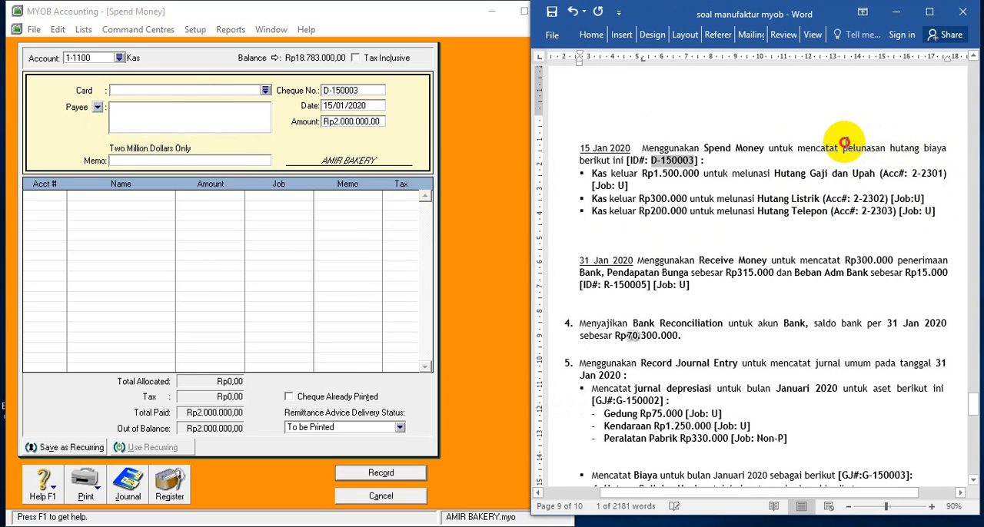
pyautogui.moveTo(845, 146); pyautogui.dragTo(936, 152)
pyautogui.press('super+c')
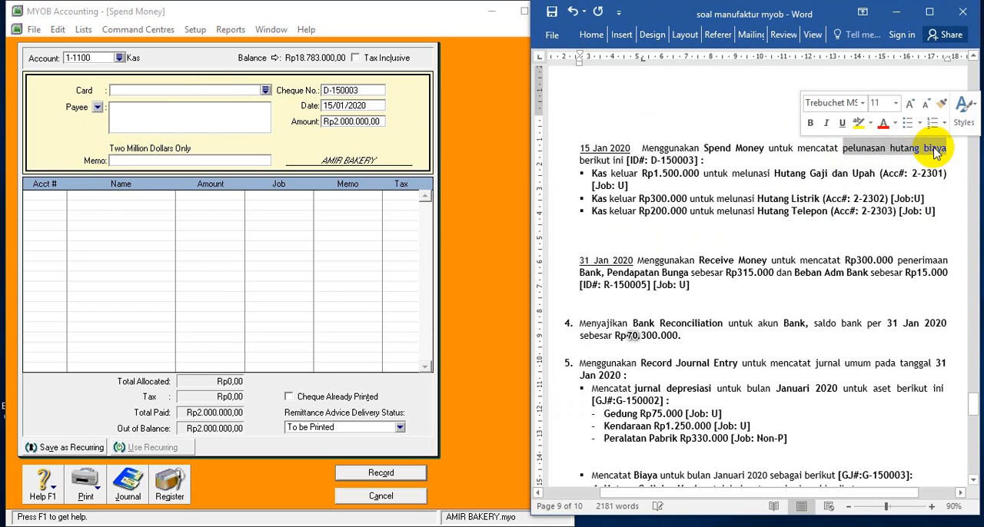
pyautogui.rightClick(933, 148)
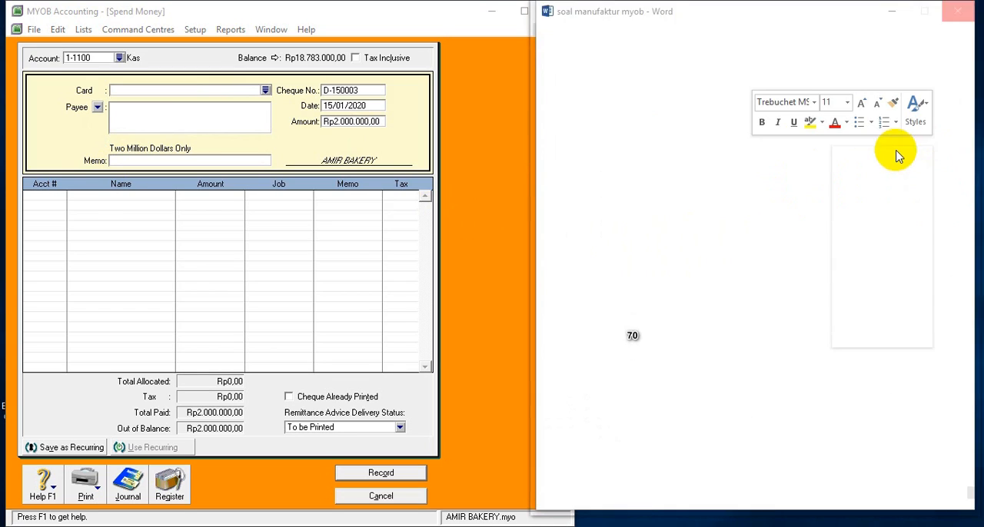
pyautogui.click(850, 169)
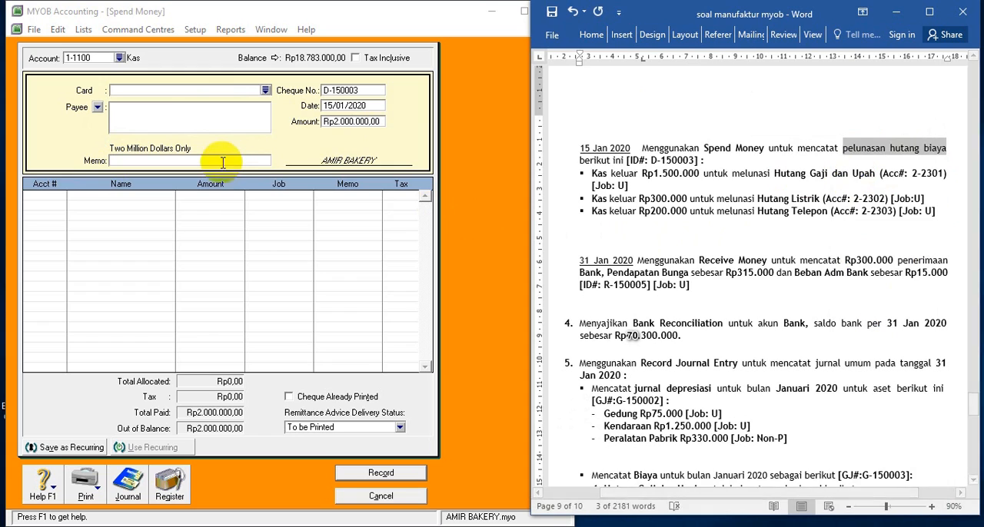
pyautogui.rightClick(207, 162)
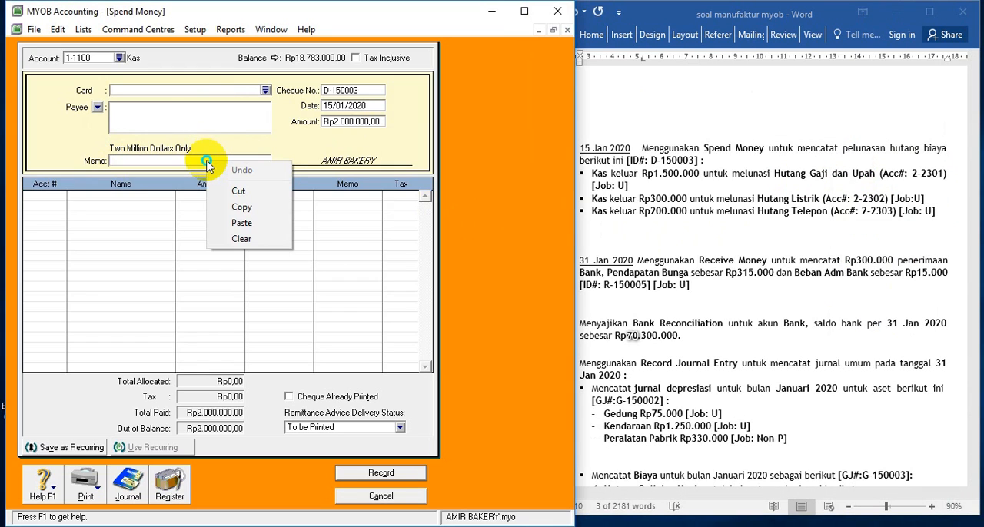
pyautogui.click(238, 225)
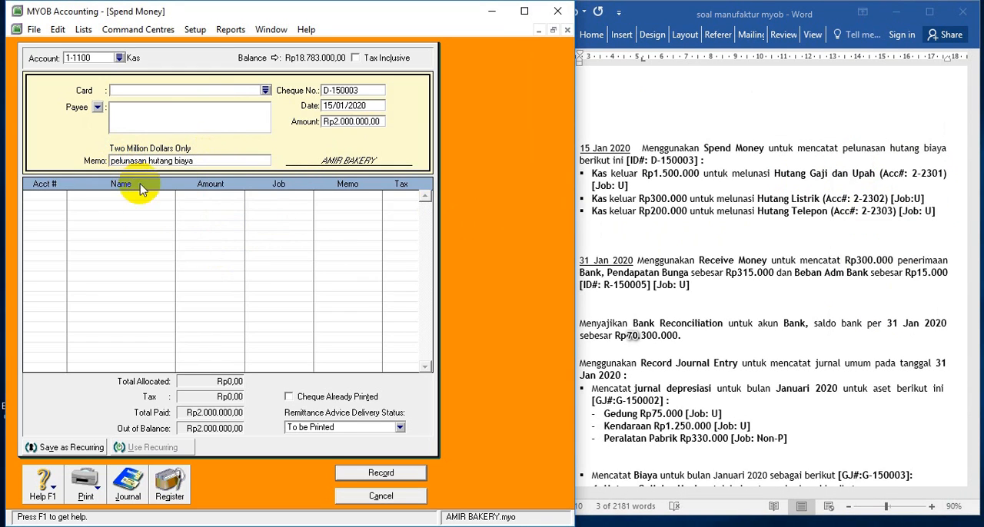
pyautogui.click(603, 526)
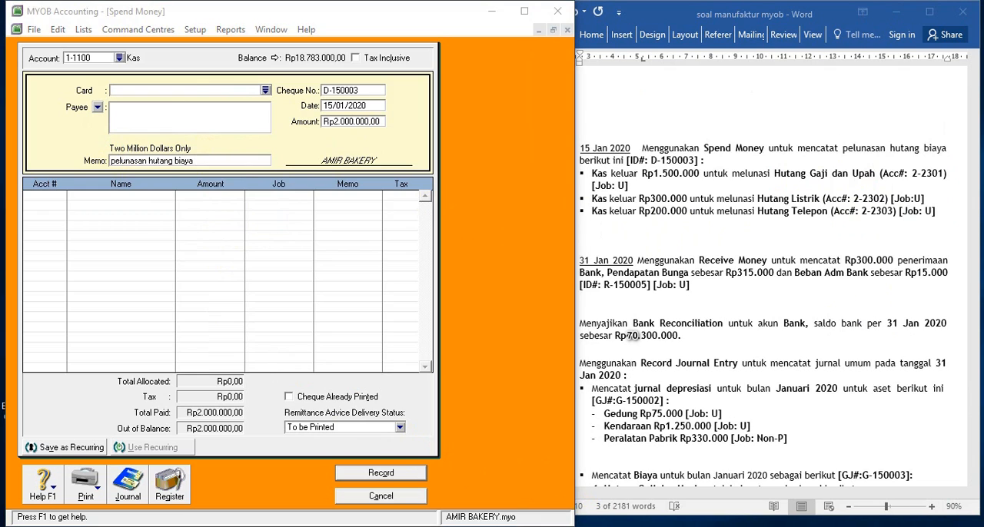
# Add an allocation line for account 2-2301 Utang Gaji dan Upah with job U
pyautogui.click(42, 198)
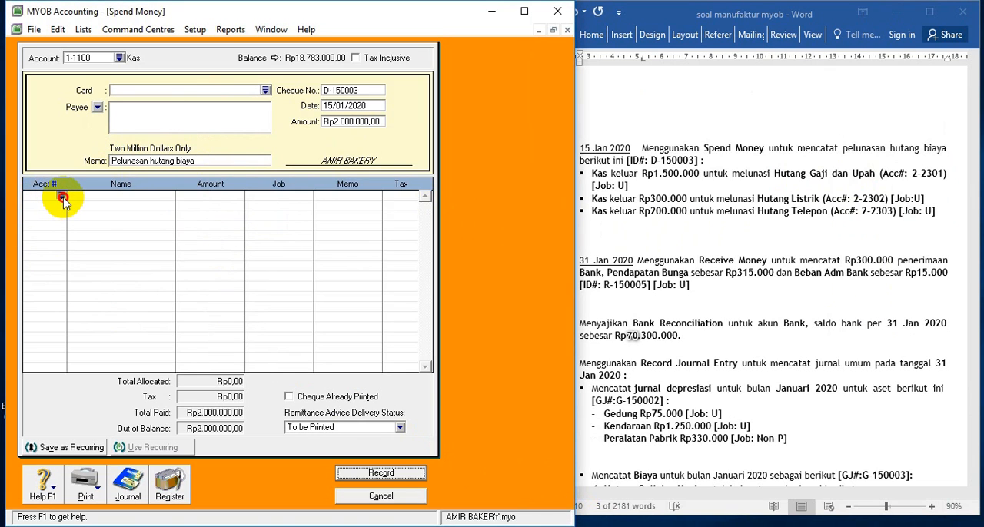
pyautogui.click(62, 199)
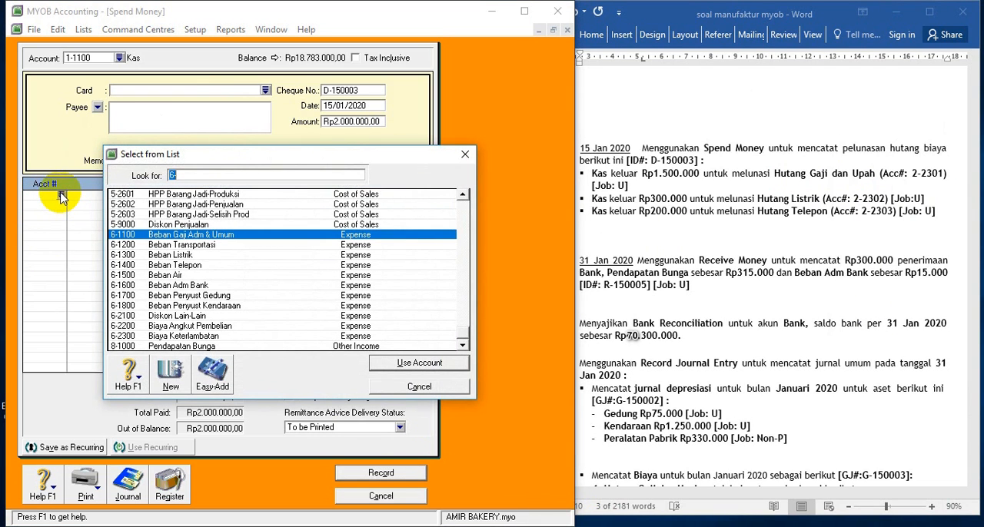
pyautogui.click(618, 525)
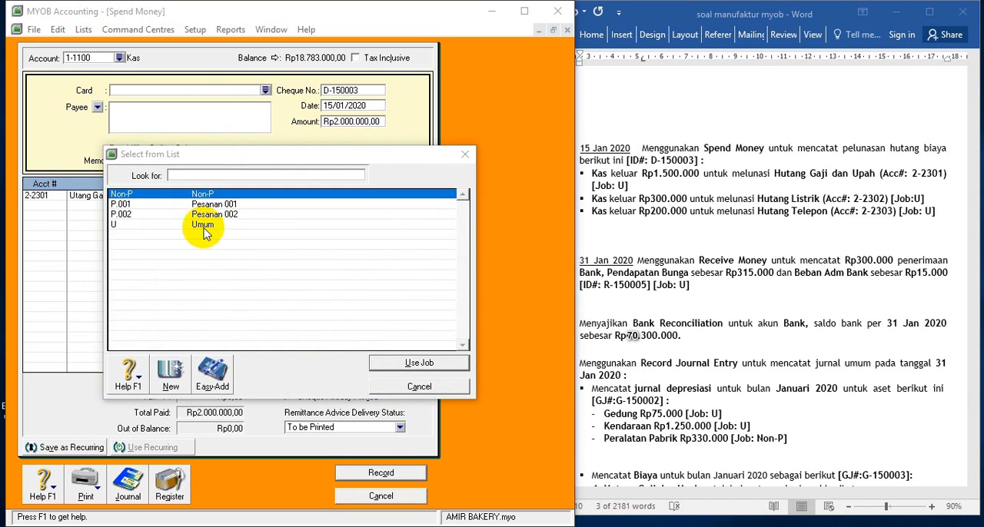
pyautogui.click(208, 228)
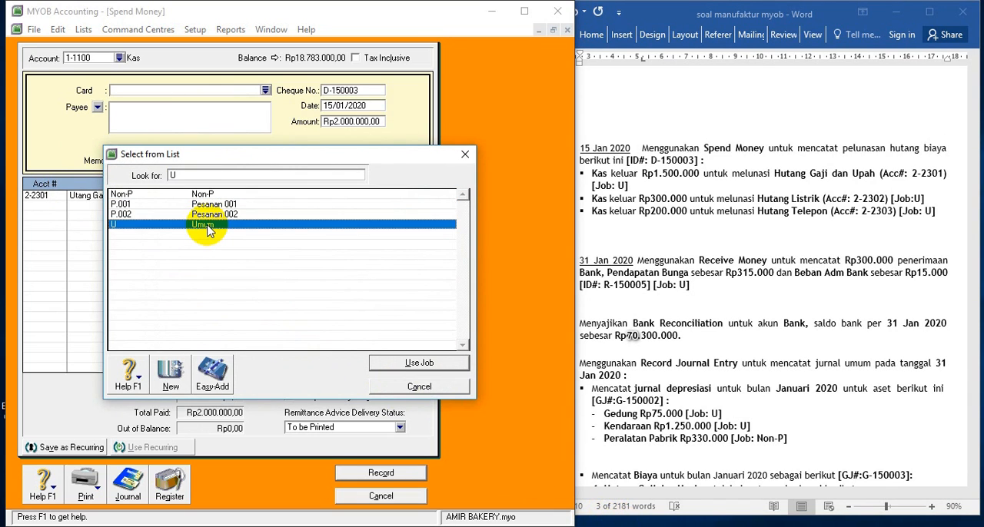
pyautogui.doubleClick(206, 228)
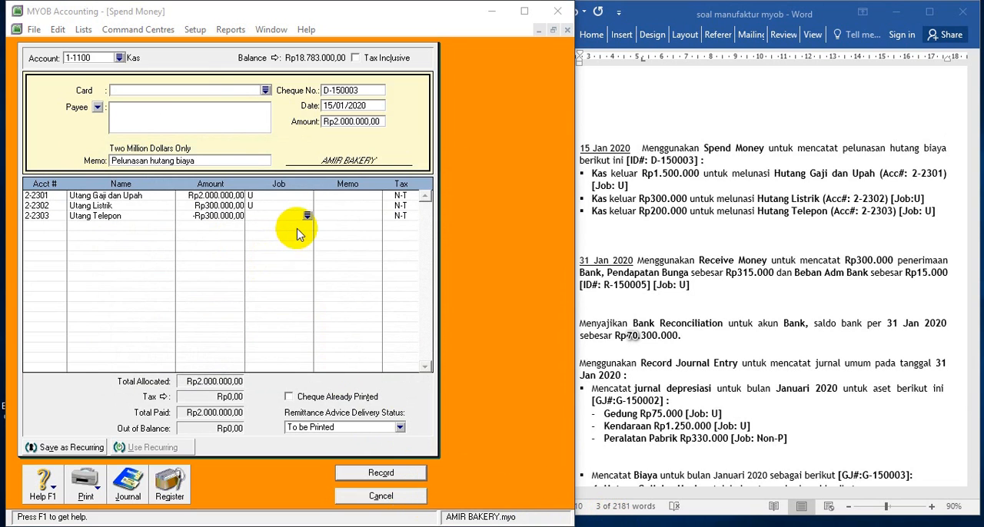
# Allocate Rp300.000 to 2-2302 Utang Listrik and Rp200.000 to 2-2303 Utang Telepon, both with job U
pyautogui.click(305, 217)
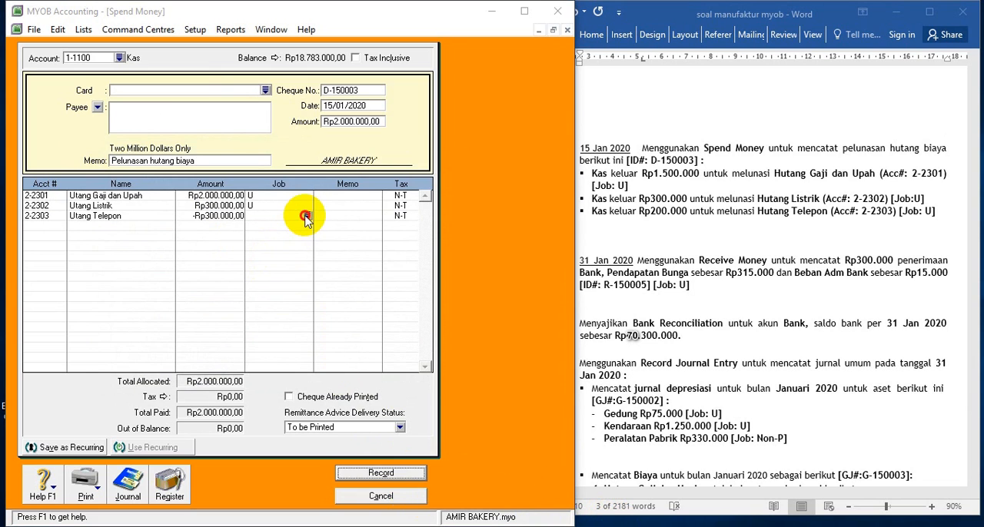
pyautogui.doubleClick(209, 228)
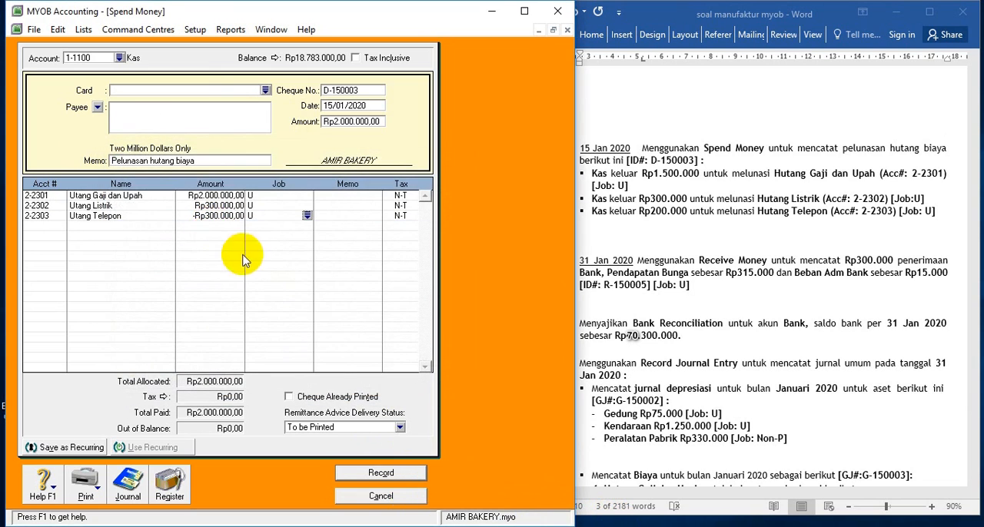
pyautogui.click(224, 216)
pyautogui.write('200000')
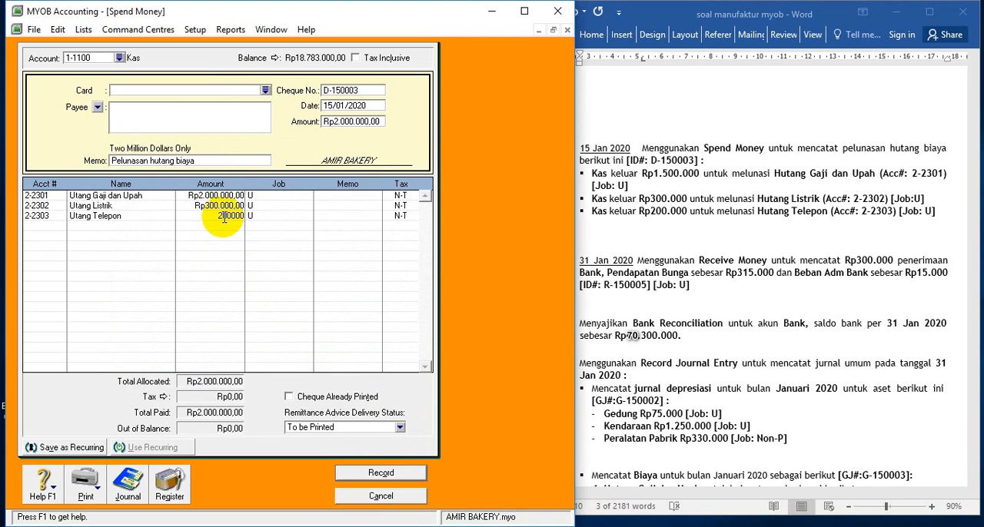
pyautogui.press('Delete')
pyautogui.press('Delete')
pyautogui.press('BackSpace')
pyautogui.press('BackSpace')
pyautogui.press('BackSpace')
pyautogui.write('200.000.000')
pyautogui.press('Tab')
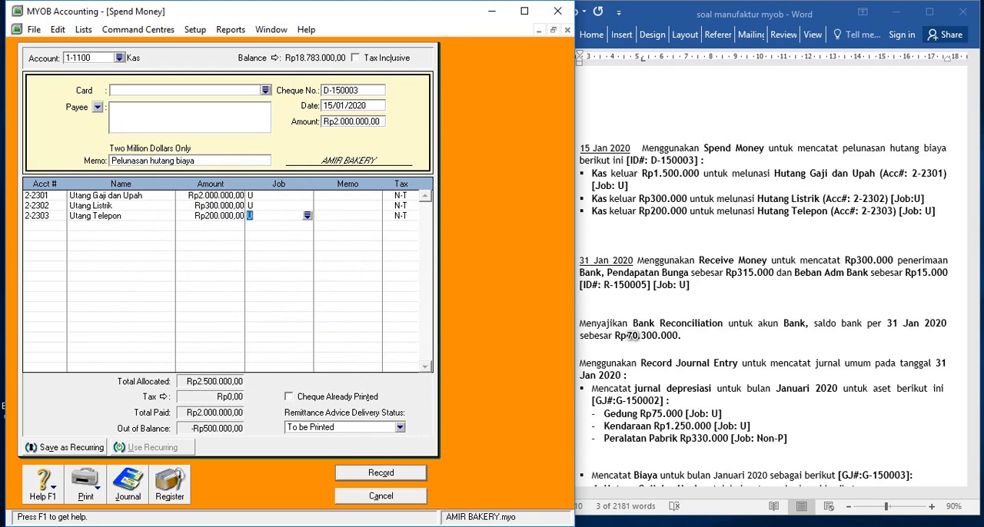
# Set the amount of the Utang Gaji dan Upah line to Rp1.500.000
pyautogui.click(198, 197)
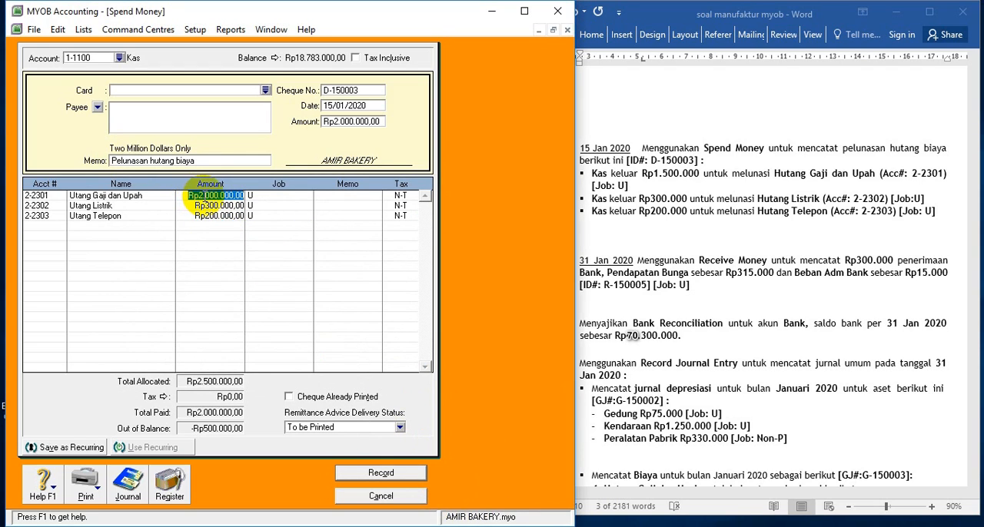
pyautogui.write('15000')
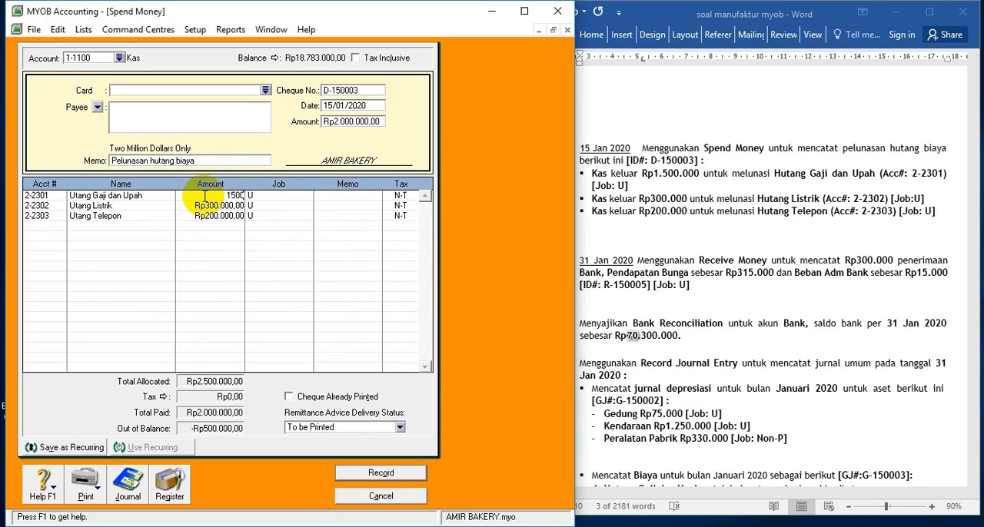
pyautogui.press('Tab')
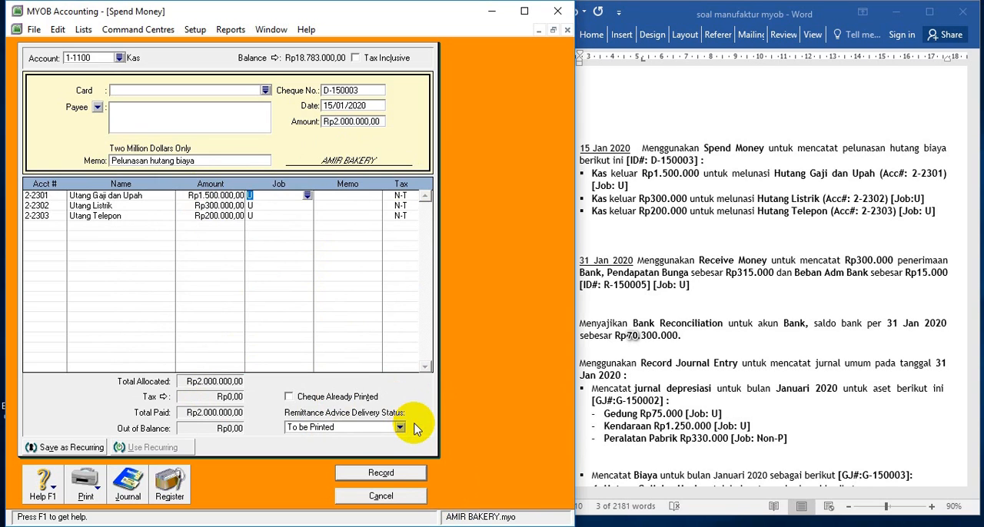
# Review the journal recap of the Spend Money transaction and record the payment
pyautogui.hotkey('ctrl', 'r')
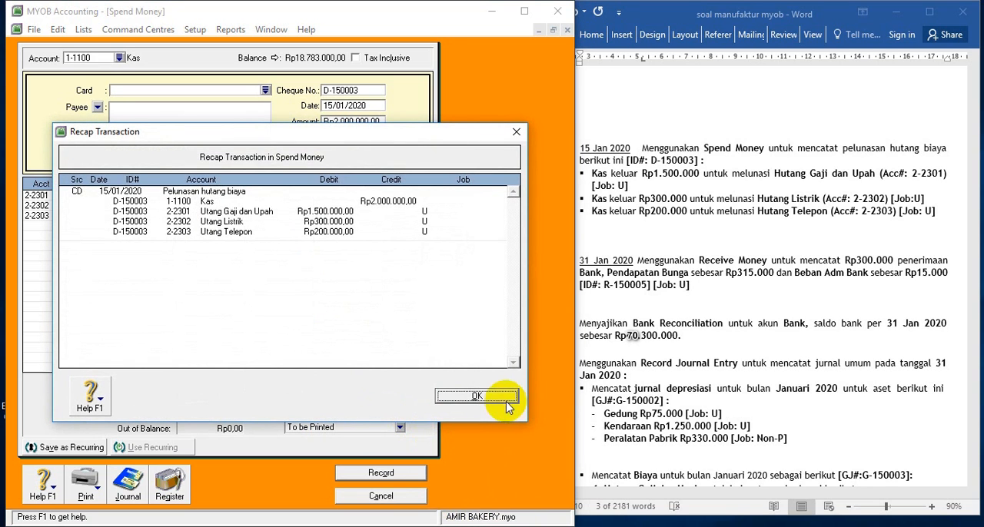
pyautogui.click(483, 397)
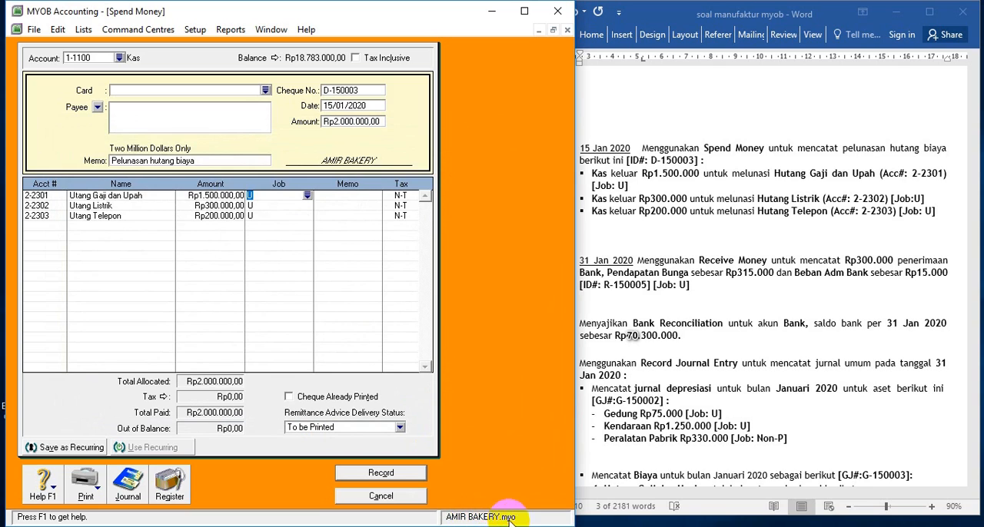
pyautogui.click(403, 471)
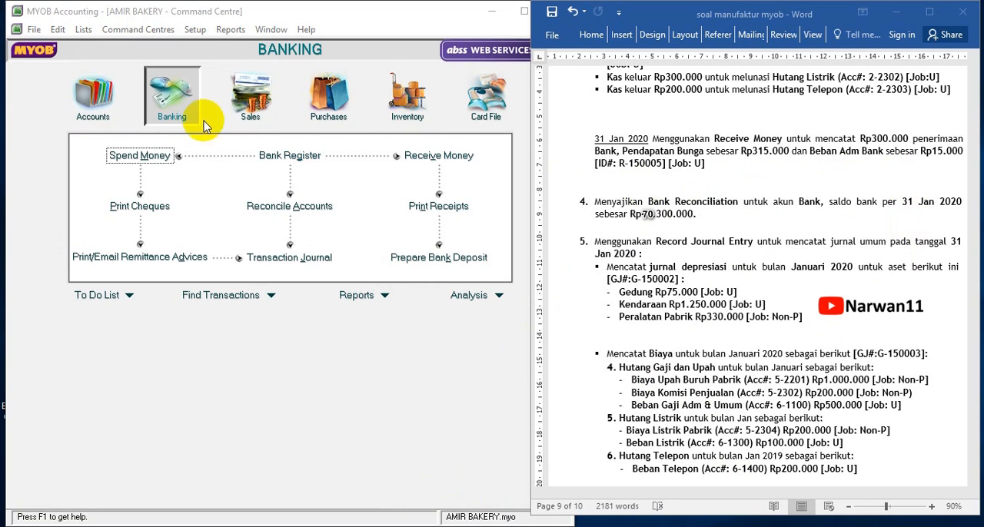
# Open a new Receive Money transaction and deposit it to account 1-1200 Bank
pyautogui.click(431, 156)
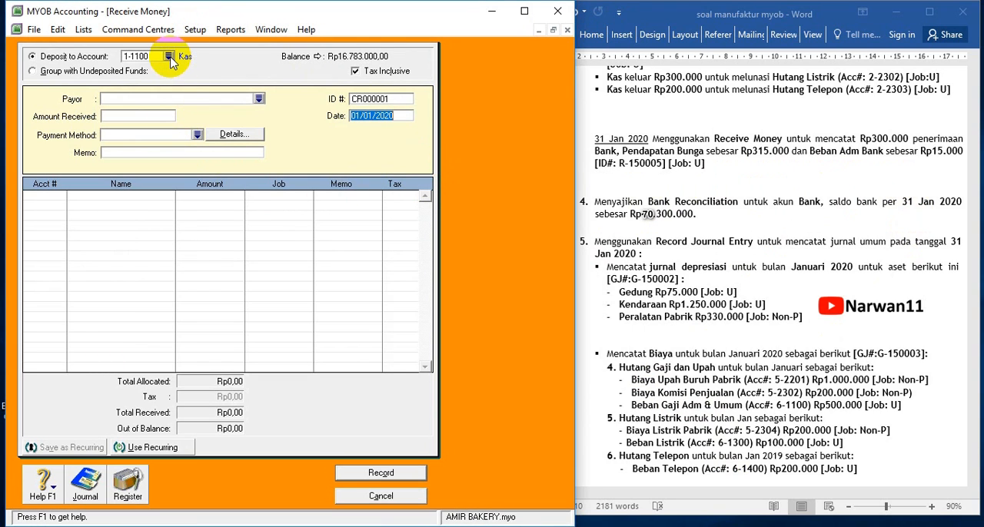
pyautogui.click(168, 56)
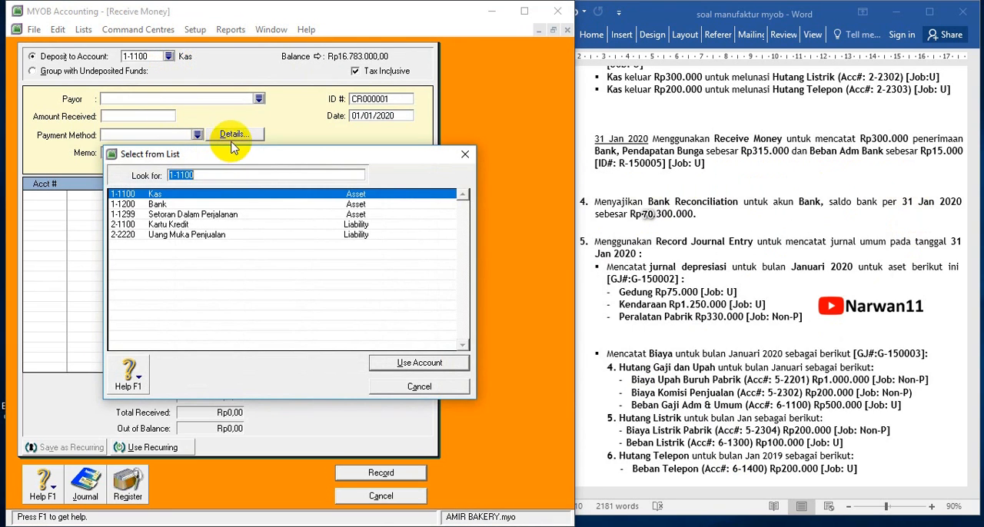
pyautogui.click(186, 206)
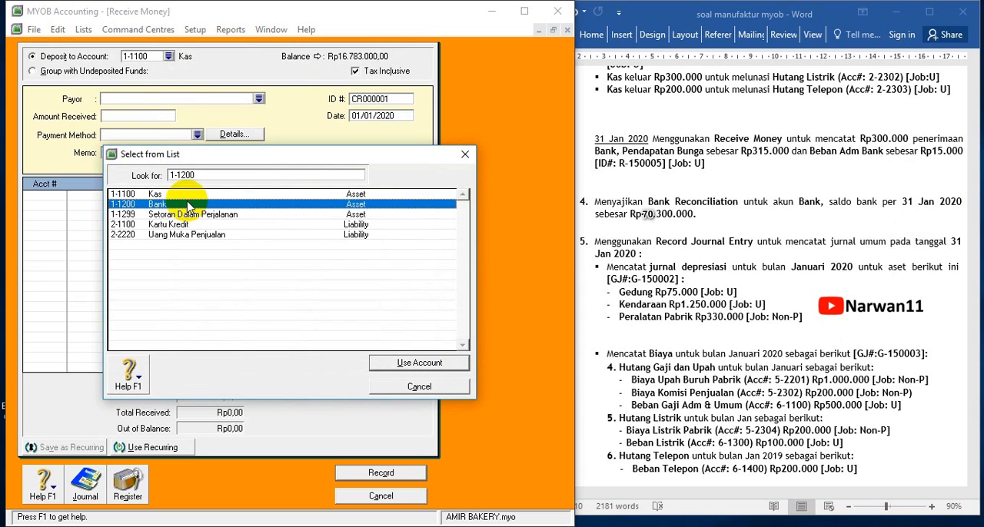
pyautogui.doubleClick(181, 204)
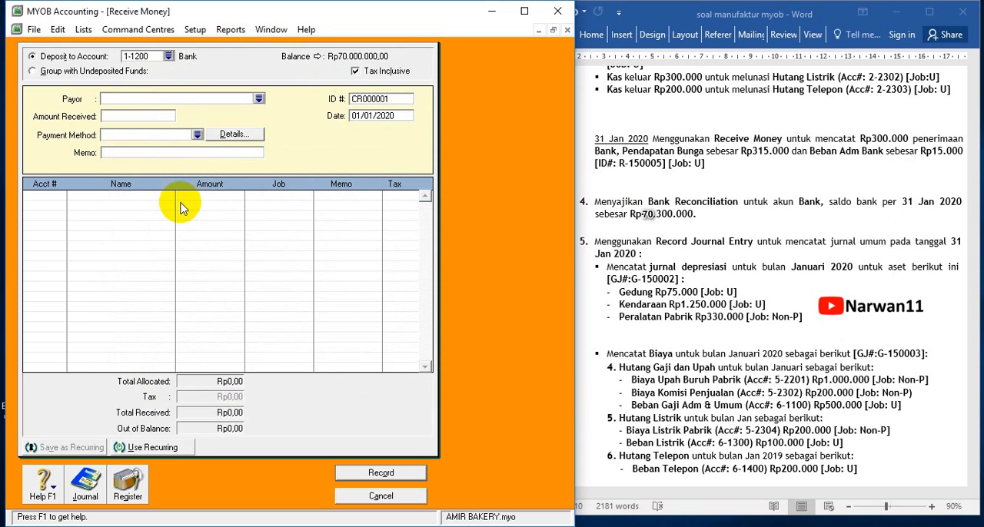
# Give the receipt the ID number R-150005 and date it 31/01/2020
pyautogui.click(376, 99)
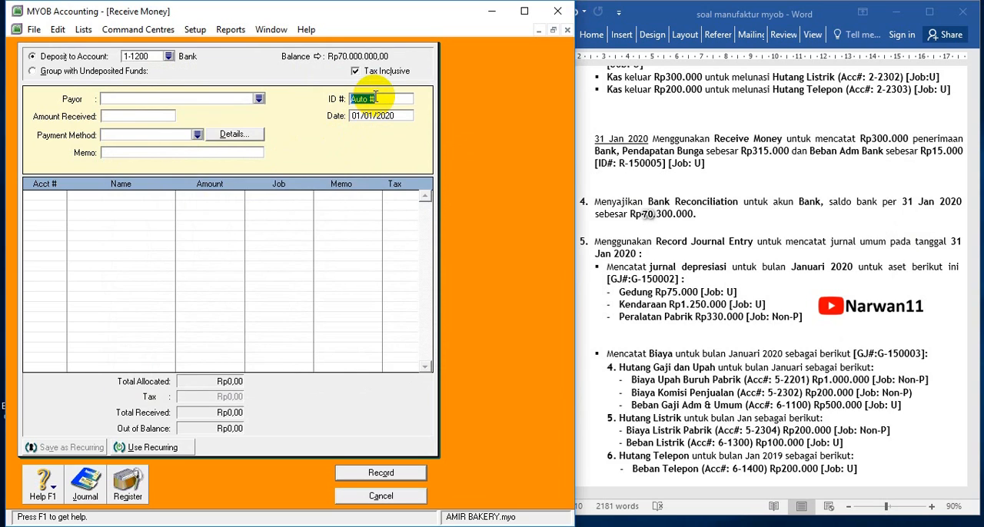
pyautogui.write('R-1500')
pyautogui.press('Tab')
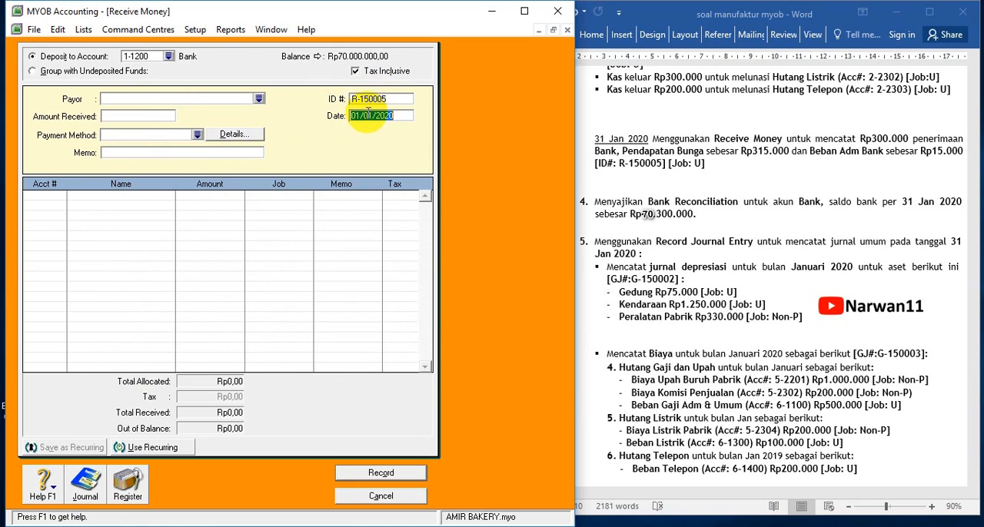
pyautogui.write('31/')
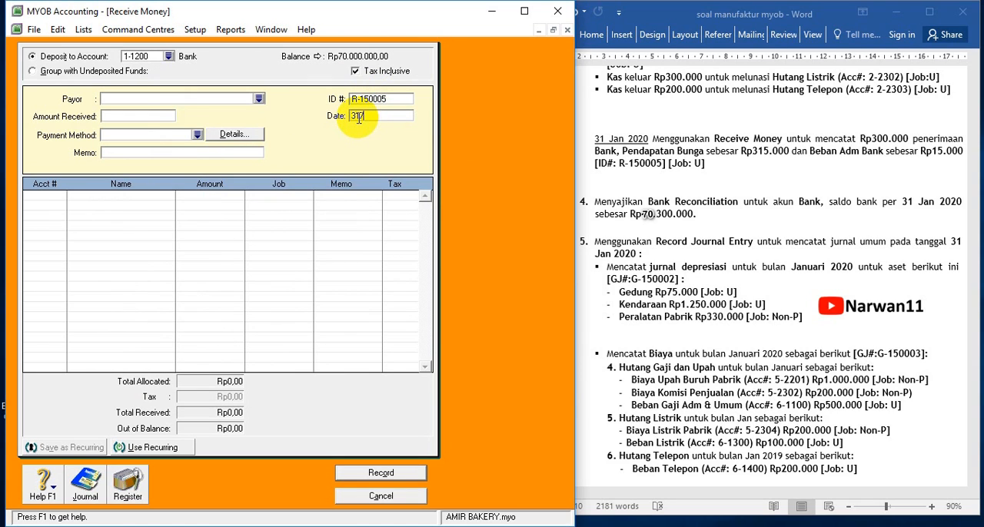
pyautogui.write('01/2020')
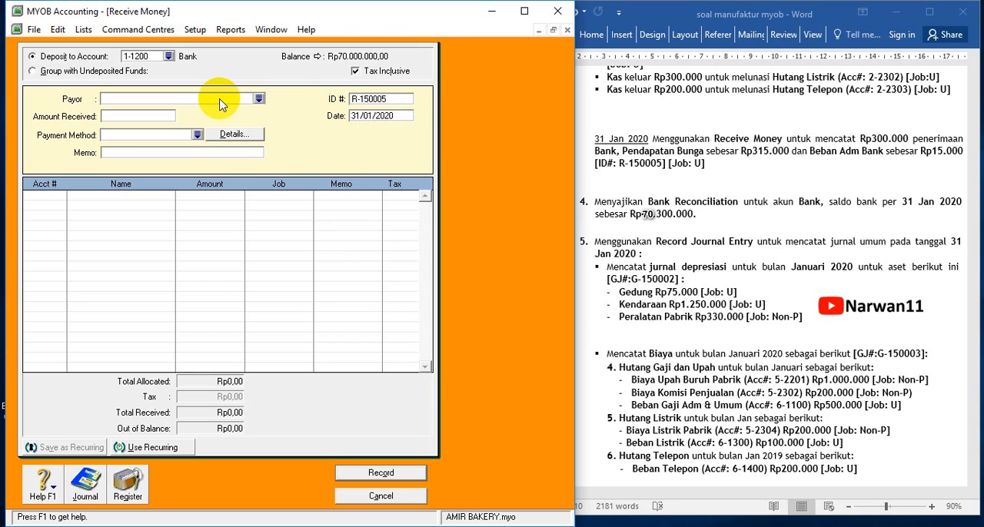
# Set the amount received to Rp300.000
pyautogui.click(125, 115)
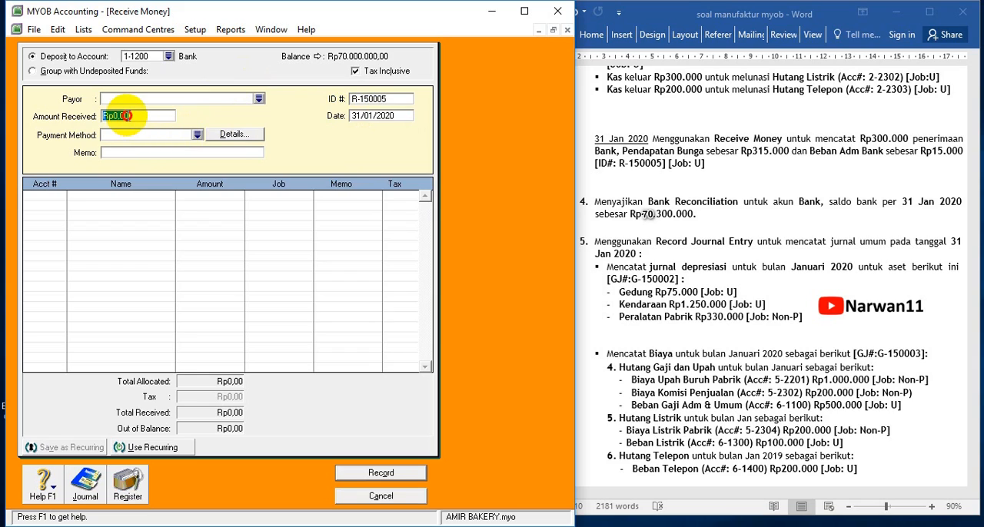
pyautogui.write('3')
pyautogui.write('00.000000')
pyautogui.press('Tab')
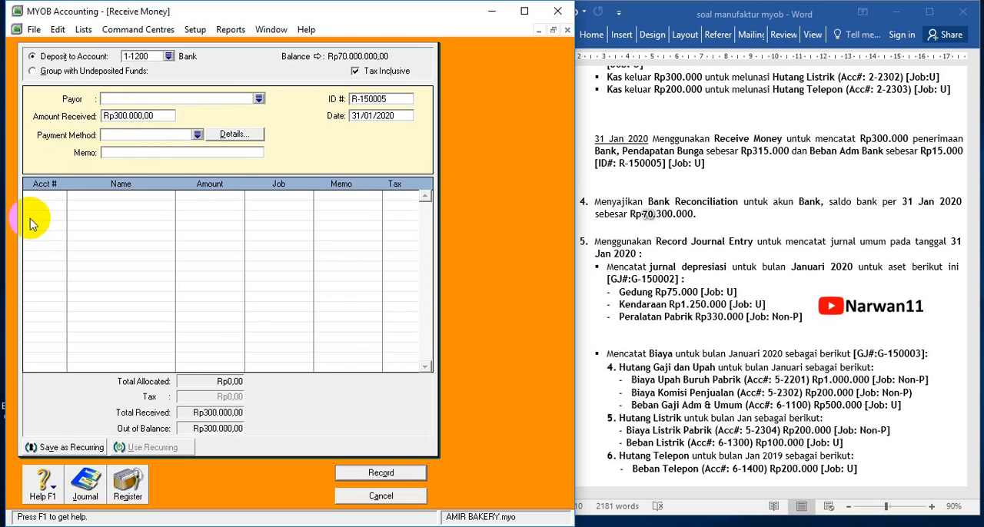
# Enter the receipt memo PENDAPATAN BUNGA DAN BEBAN ADM BANK
pyautogui.click(123, 152)
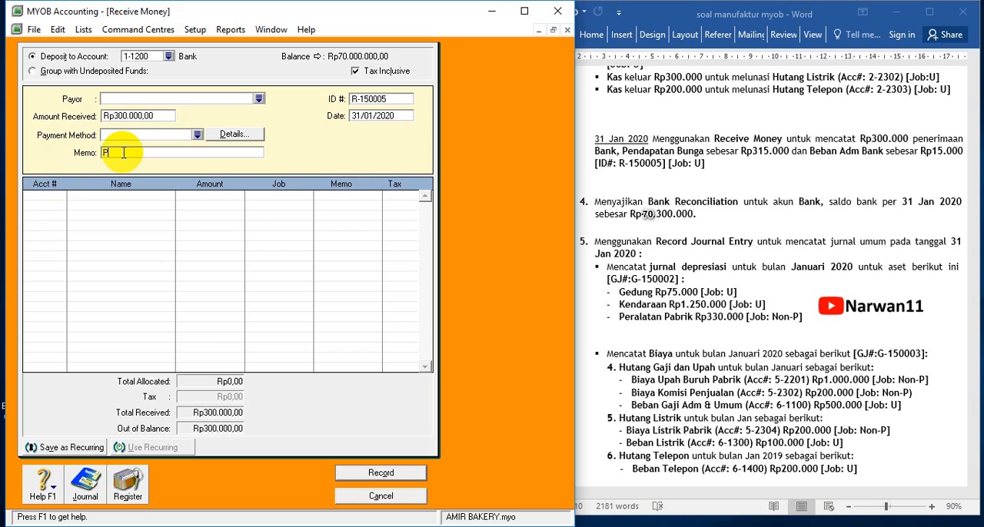
pyautogui.write('PENDAPATAN BUNGA DAN BEBAN ADM ')
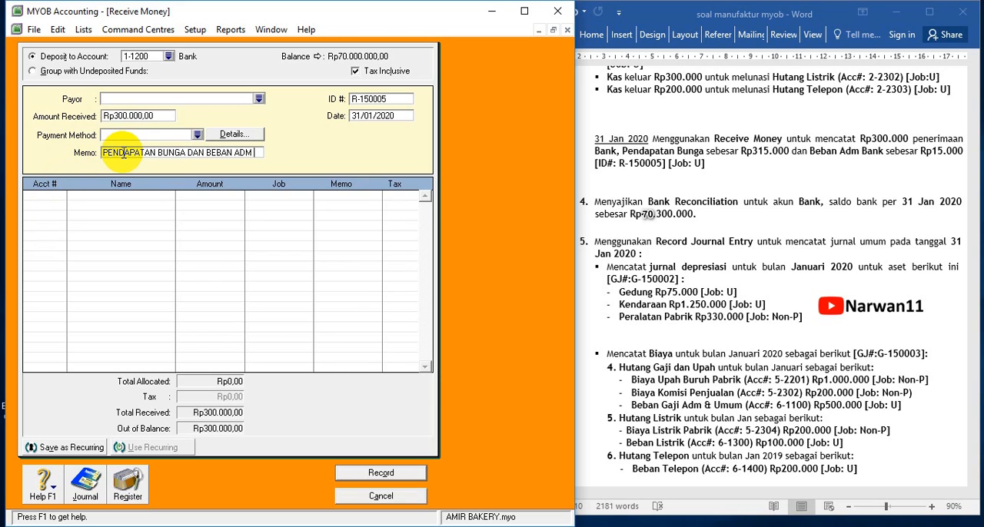
pyautogui.write('BANK')
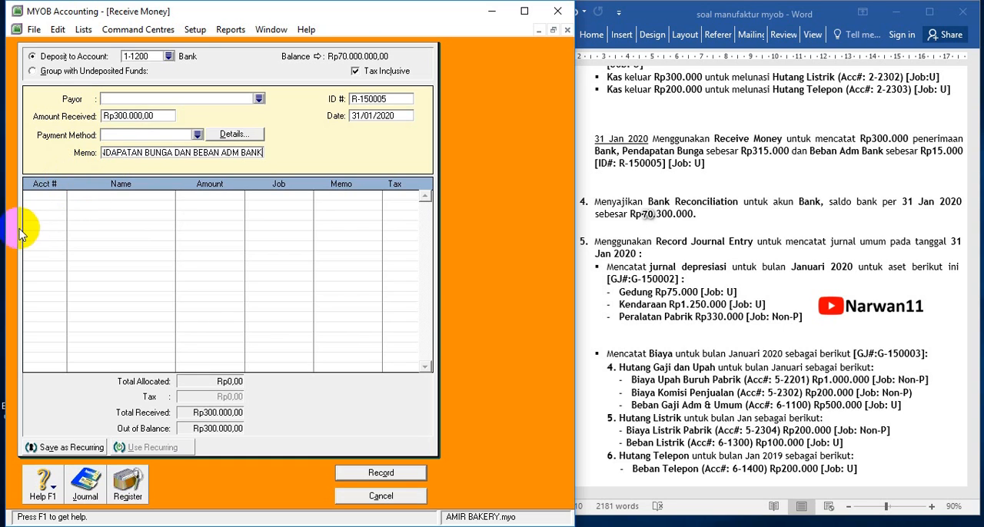
# Allocate Rp315.000 to account 8-1000 Pendapatan Bunga on the receipt's first line, leaving its job blank
pyautogui.click(47, 196)
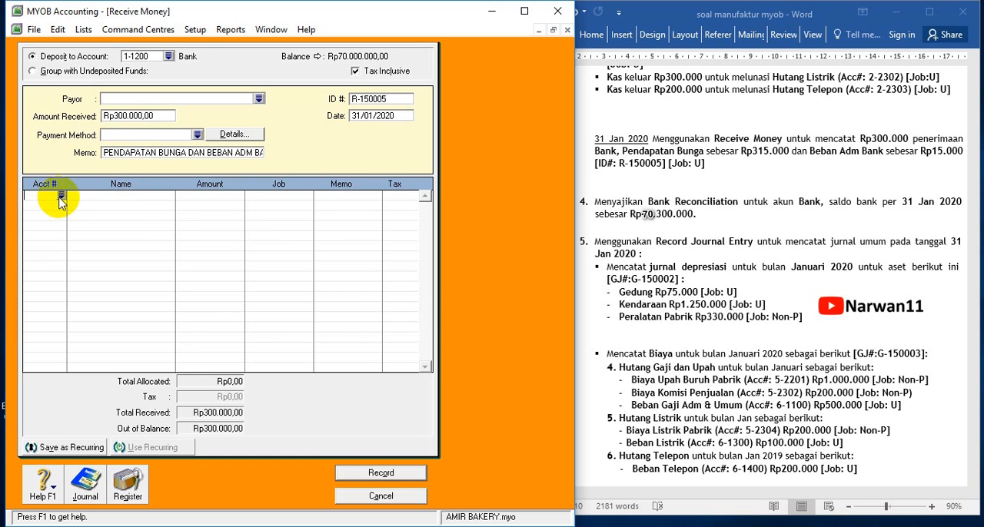
pyautogui.click(61, 196)
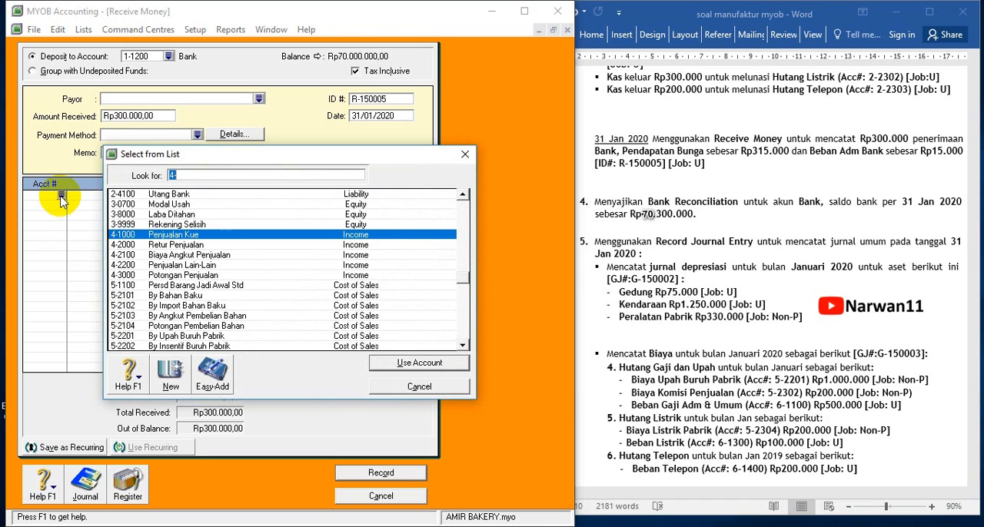
pyautogui.scroll(-7, 192, 339)
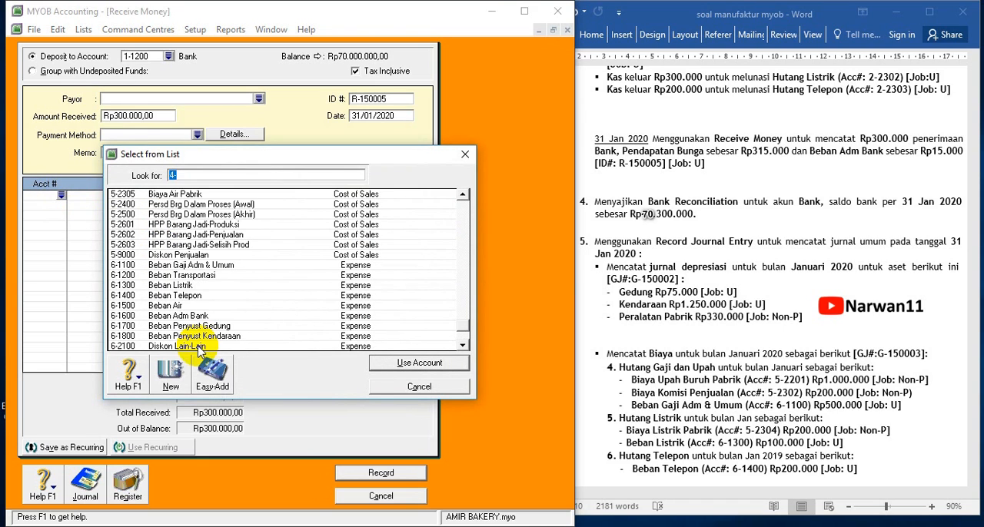
pyautogui.scroll(-1, 214, 345)
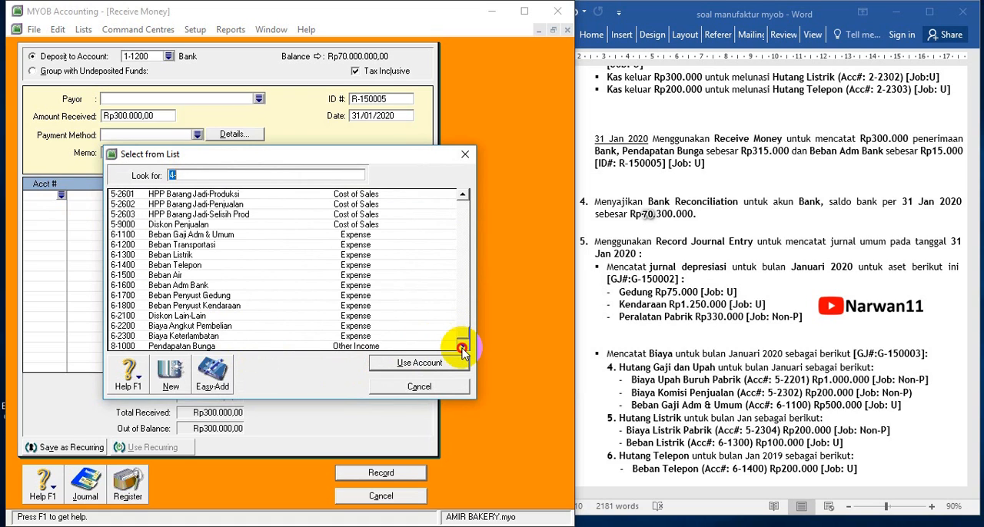
pyautogui.doubleClick(231, 345)
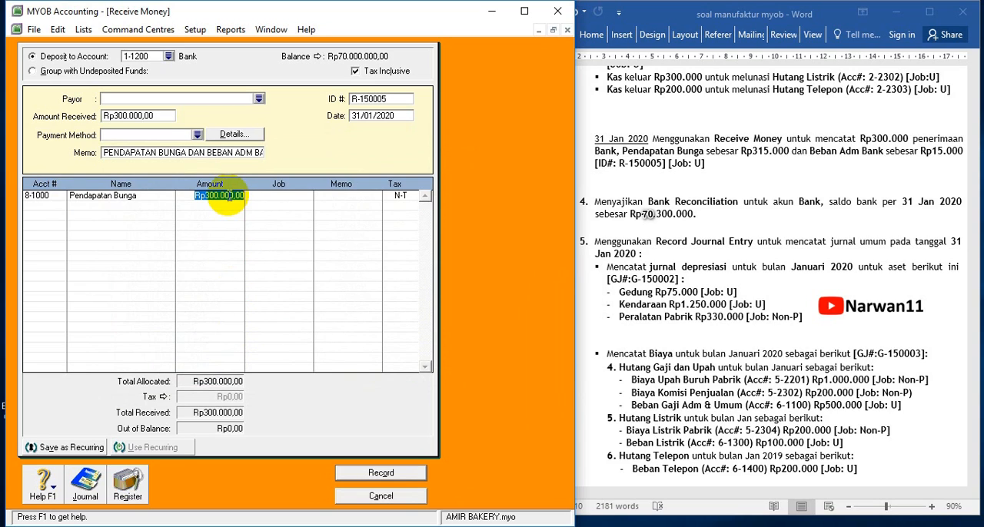
pyautogui.write('315.000')
pyautogui.press('Tab')
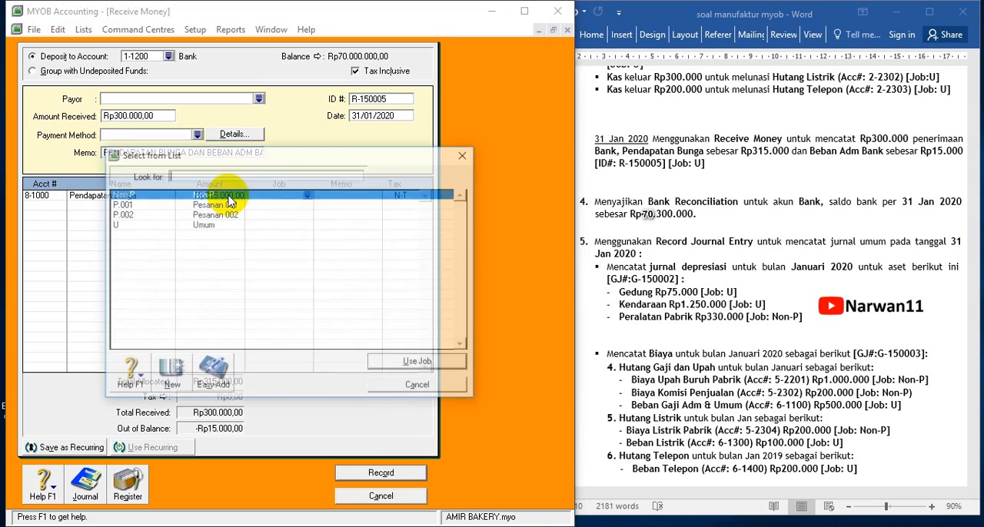
pyautogui.click(433, 386)
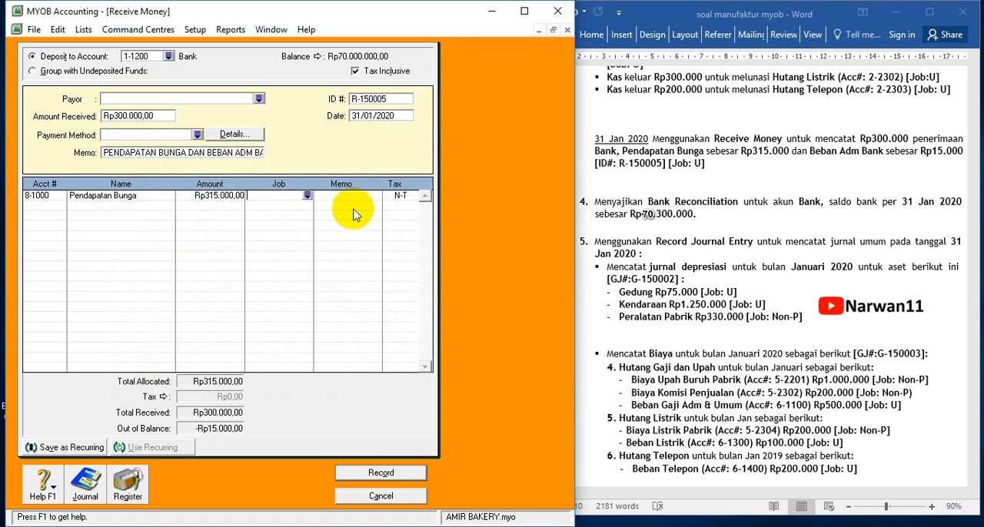
# Add a second allocation line to account 6-1600 Beban Adm Bank for -Rp15.000
pyautogui.click(63, 207)
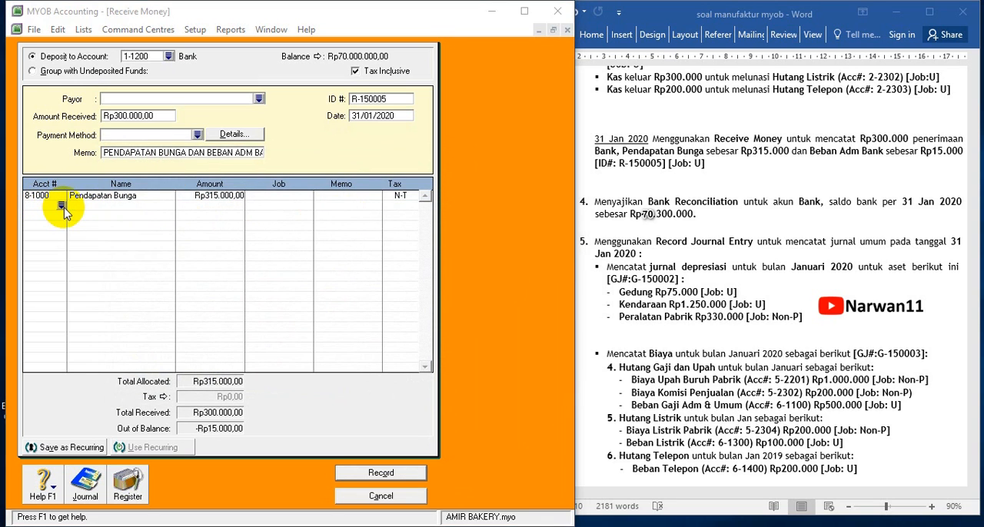
pyautogui.click(62, 206)
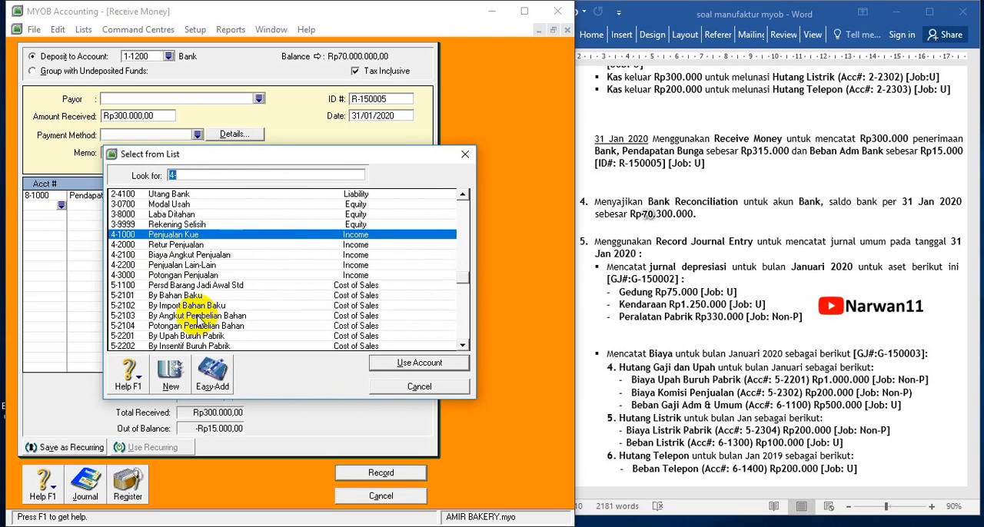
pyautogui.click(462, 346)
pyautogui.click(463, 346)
pyautogui.click(463, 346)
pyautogui.click(463, 345)
pyautogui.click(462, 346)
pyautogui.click(462, 346)
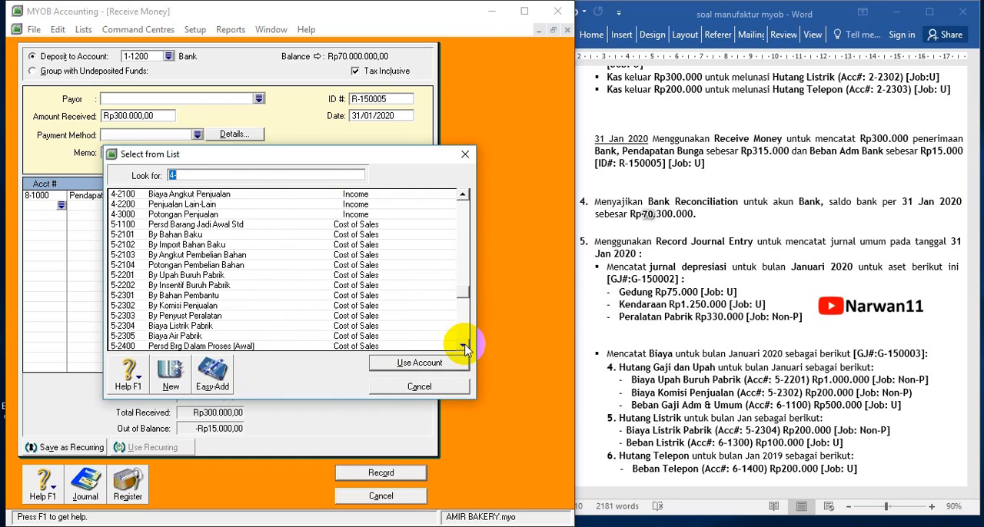
pyautogui.click(463, 345)
pyautogui.click(462, 346)
pyautogui.click(463, 345)
pyautogui.click(463, 346)
pyautogui.click(462, 346)
pyautogui.click(463, 346)
pyautogui.click(462, 346)
pyautogui.click(463, 346)
pyautogui.click(462, 346)
pyautogui.click(462, 346)
pyautogui.click(463, 345)
pyautogui.click(462, 345)
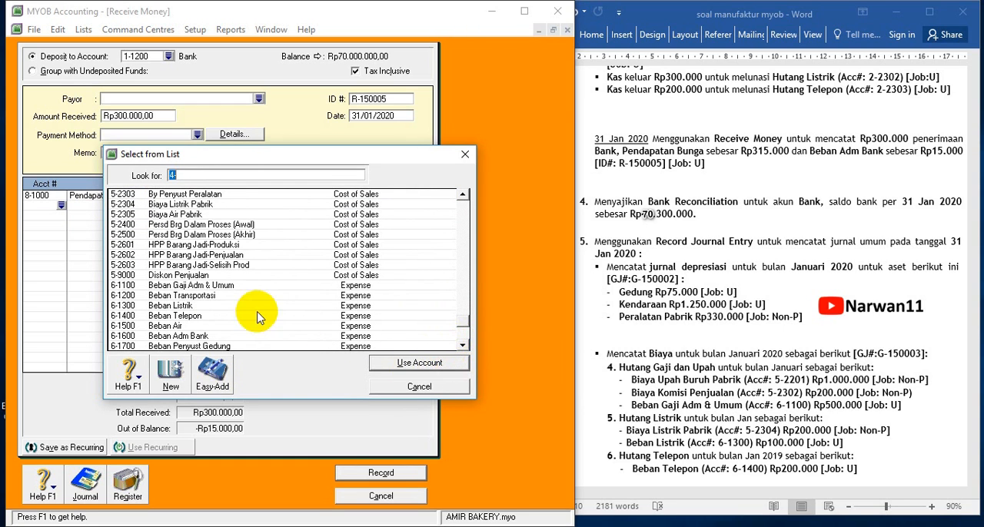
pyautogui.doubleClick(204, 336)
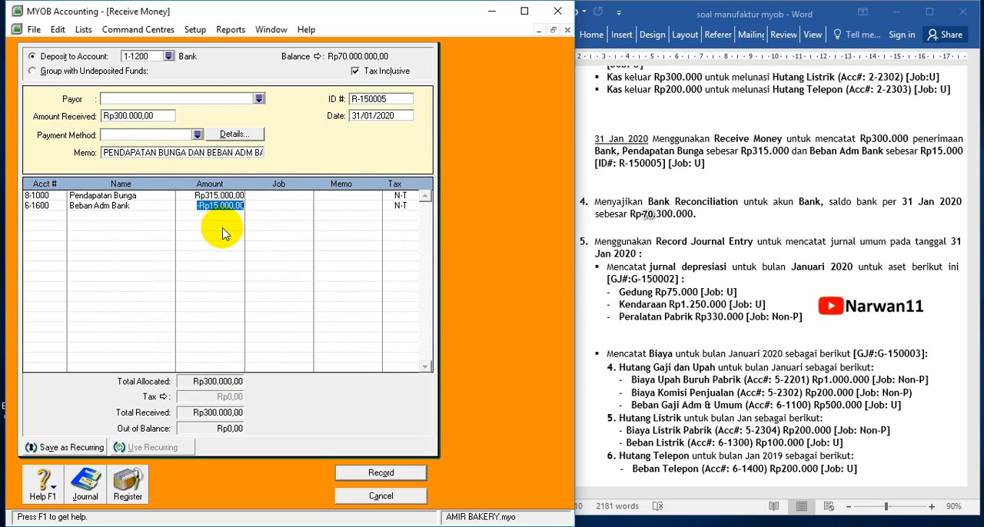
pyautogui.press('Tab')
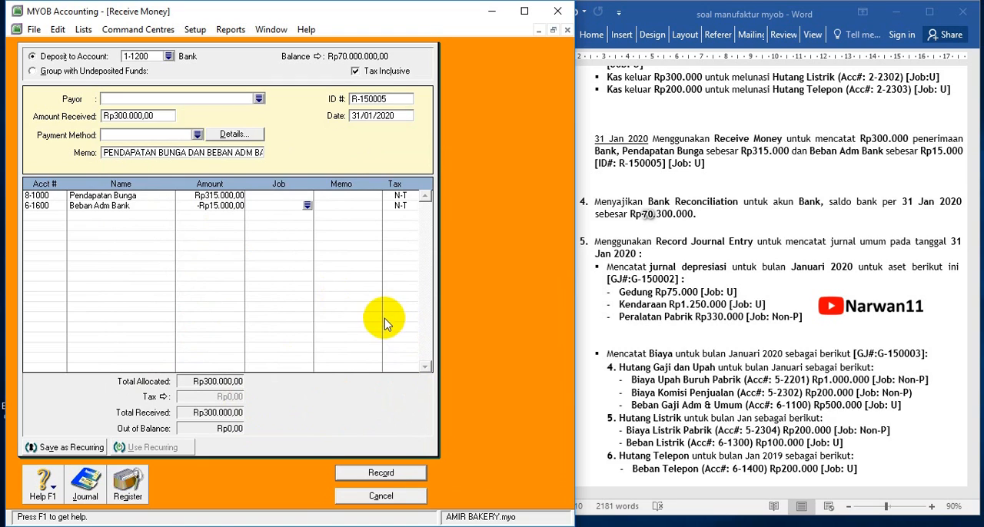
pyautogui.click(376, 477)
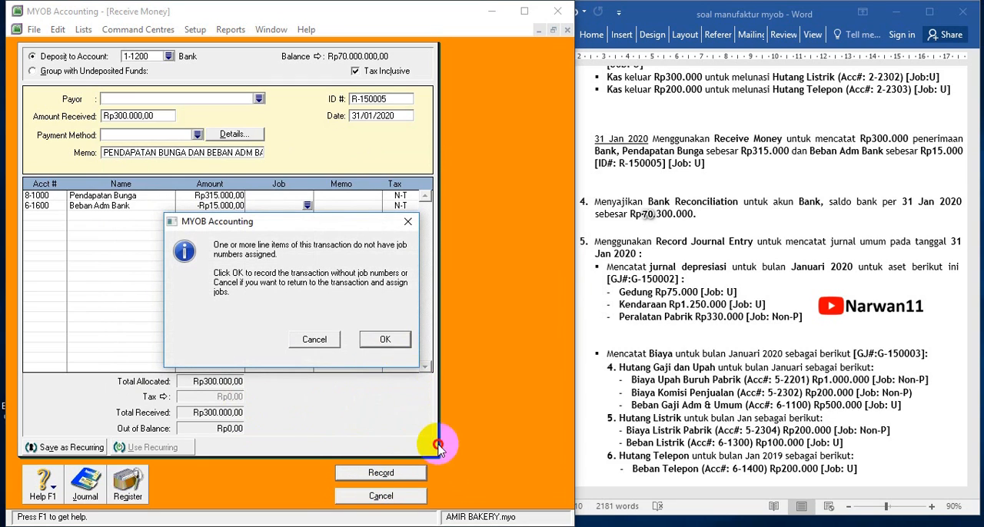
pyautogui.click(523, 525)
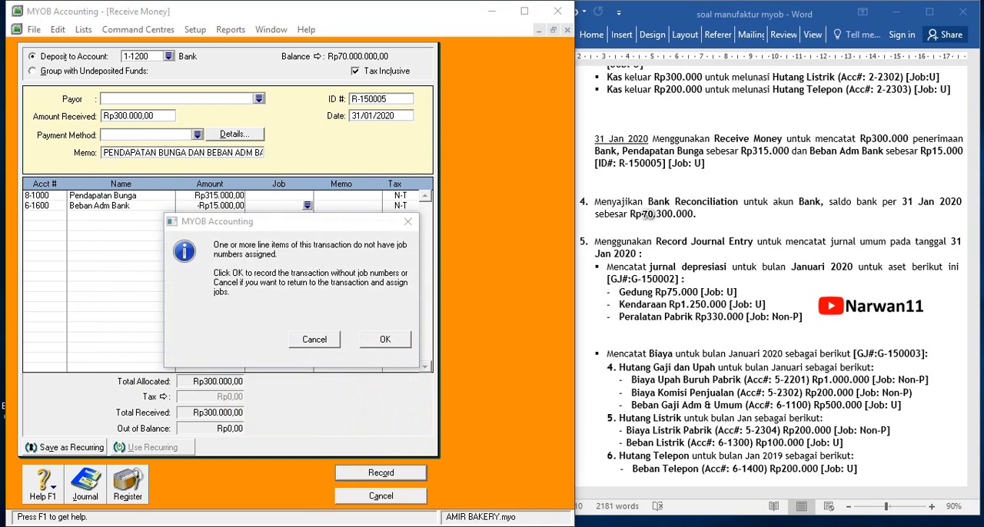
pyautogui.click(323, 343)
# Assign job U to both the Pendapatan Bunga and Beban Adm Bank lines, and record the receipt
pyautogui.click(307, 197)
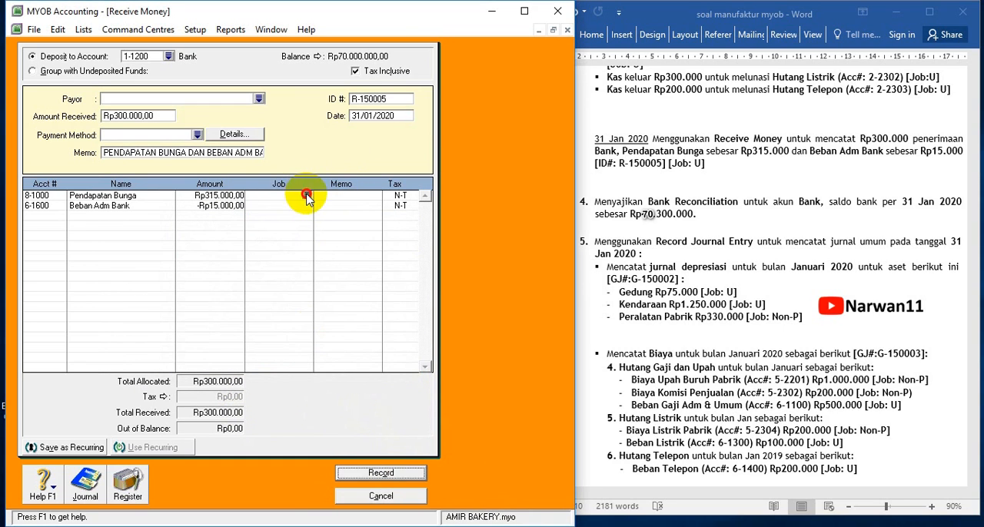
pyautogui.doubleClick(220, 223)
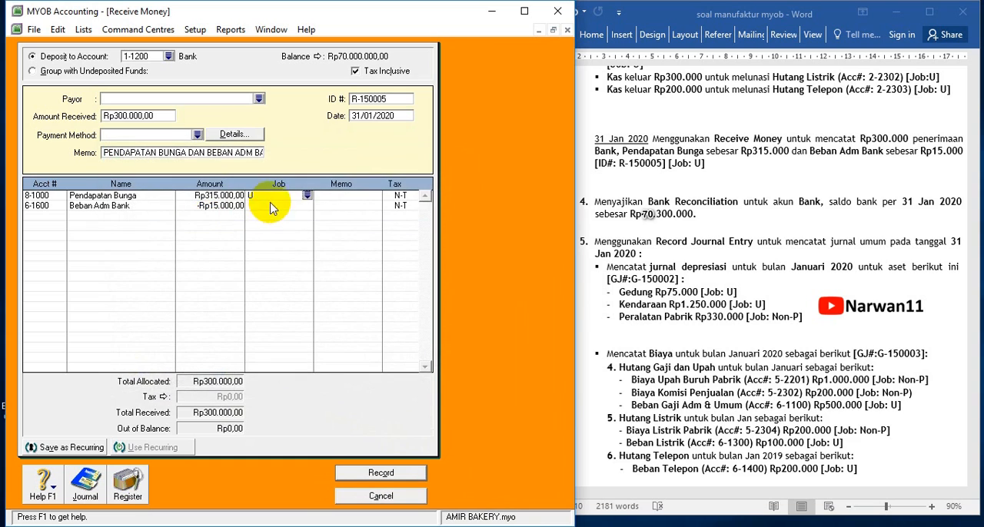
pyautogui.click(308, 206)
pyautogui.click(198, 226)
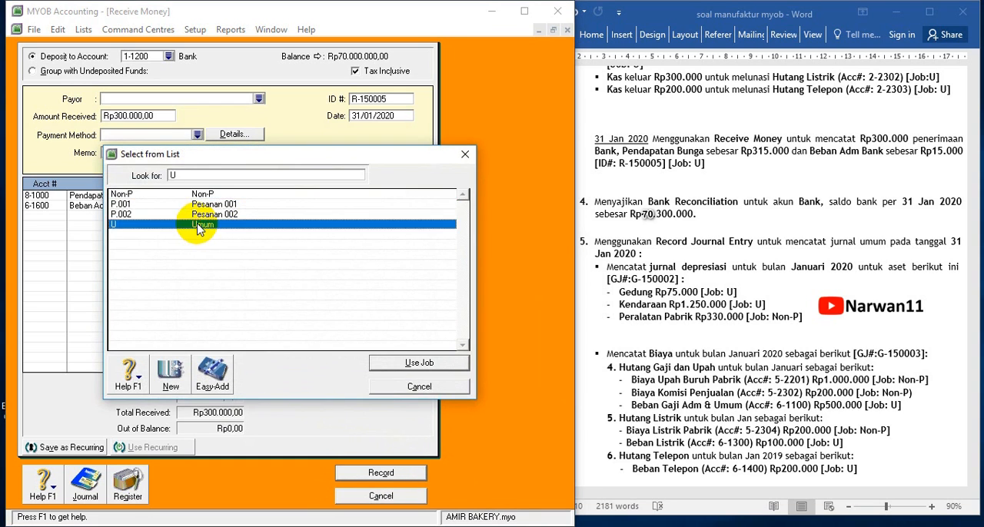
pyautogui.doubleClick(198, 226)
pyautogui.click(376, 473)
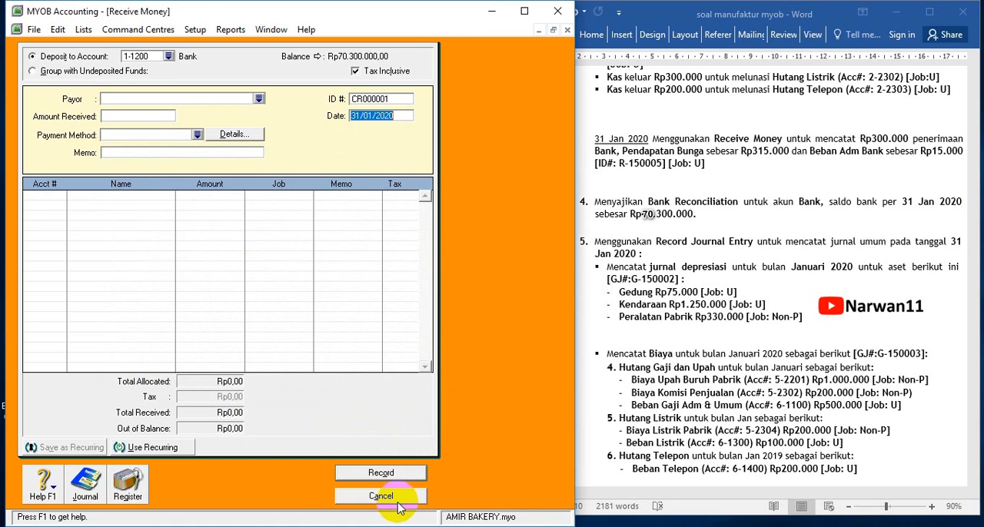
pyautogui.click(396, 498)
# Open Reconcile Accounts for the exercise's bank reconciliation and select account 1-1200 Bank
pyautogui.click(712, 232)
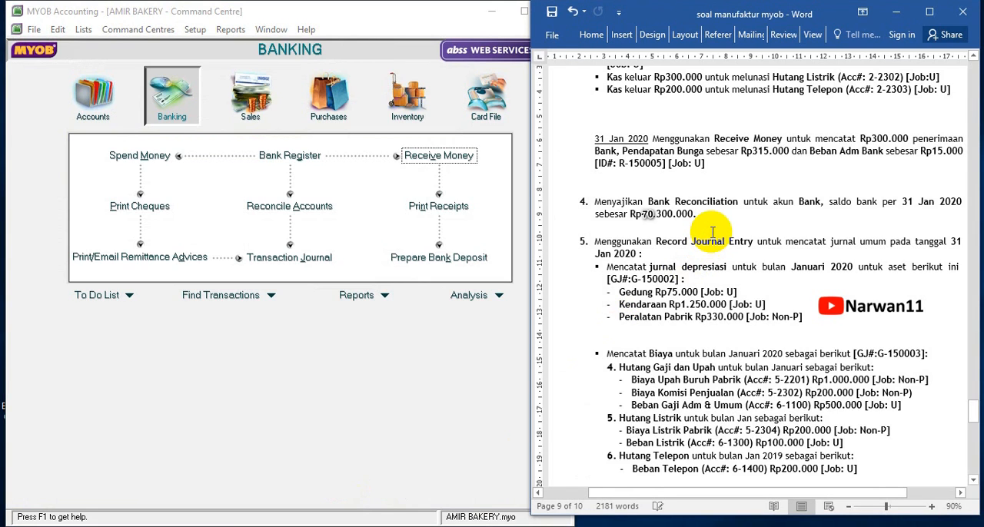
pyautogui.scroll(-2, 713, 232)
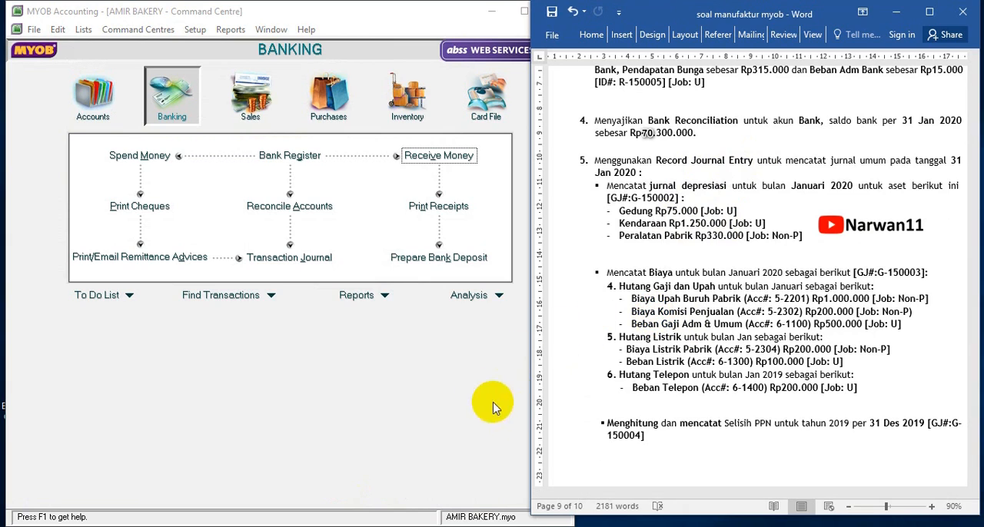
pyautogui.click(89, 90)
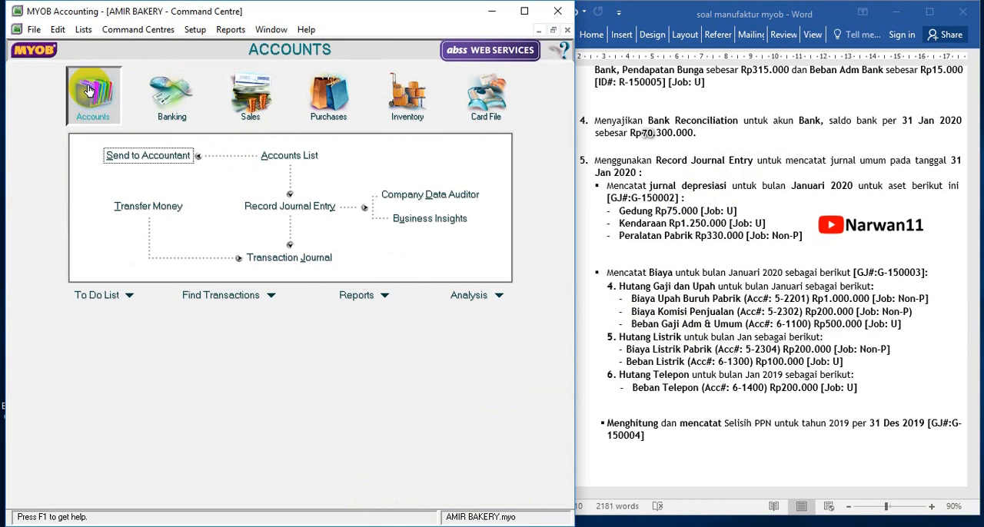
pyautogui.click(168, 101)
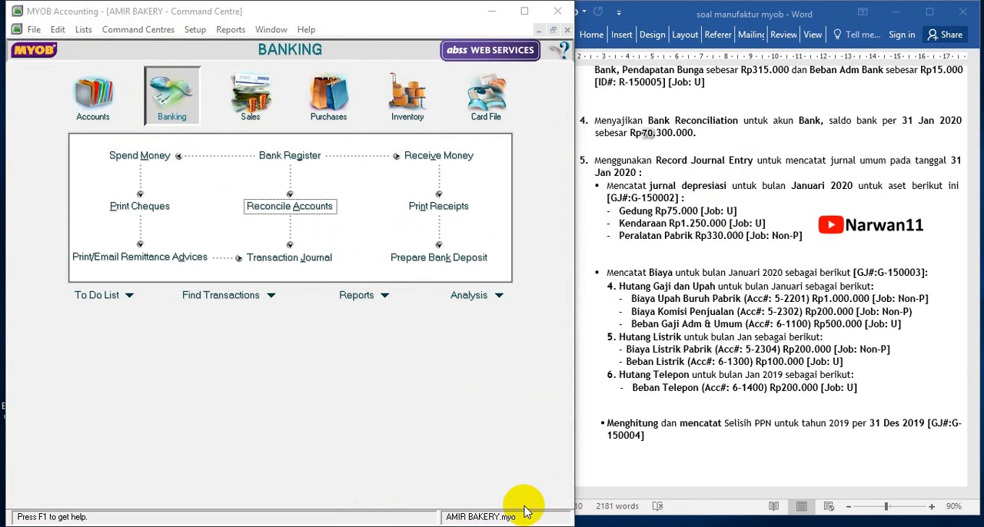
pyautogui.click(291, 207)
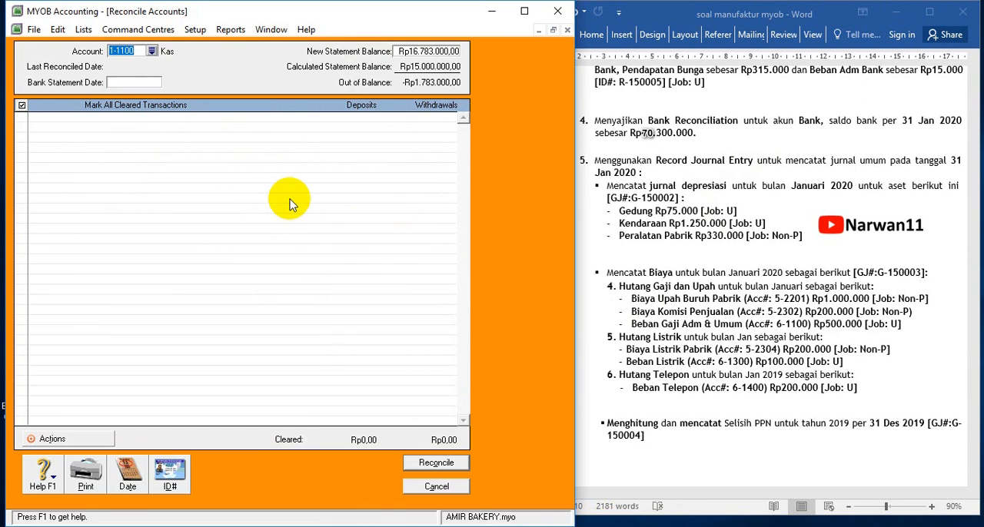
pyautogui.click(152, 52)
pyautogui.doubleClick(165, 204)
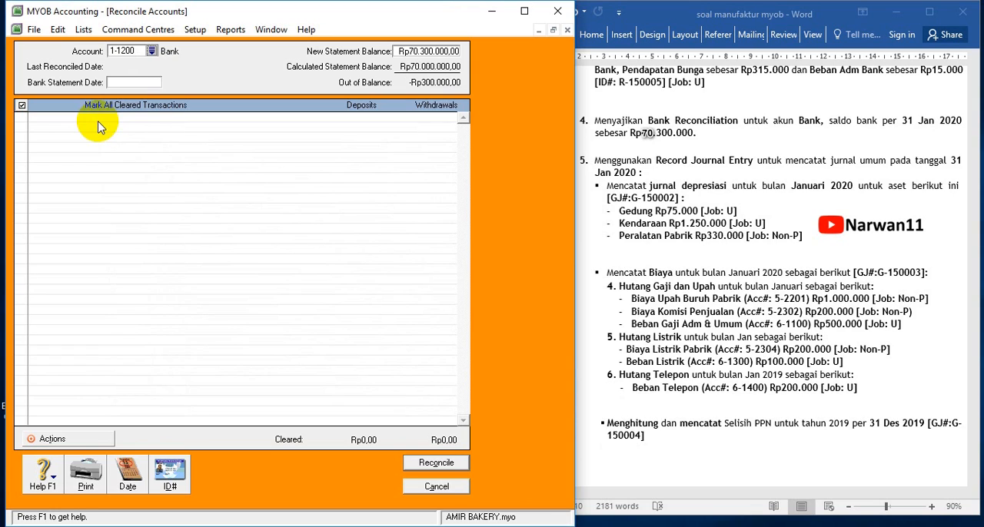
# Set the bank statement date to 31/12/2020
pyautogui.click(137, 86)
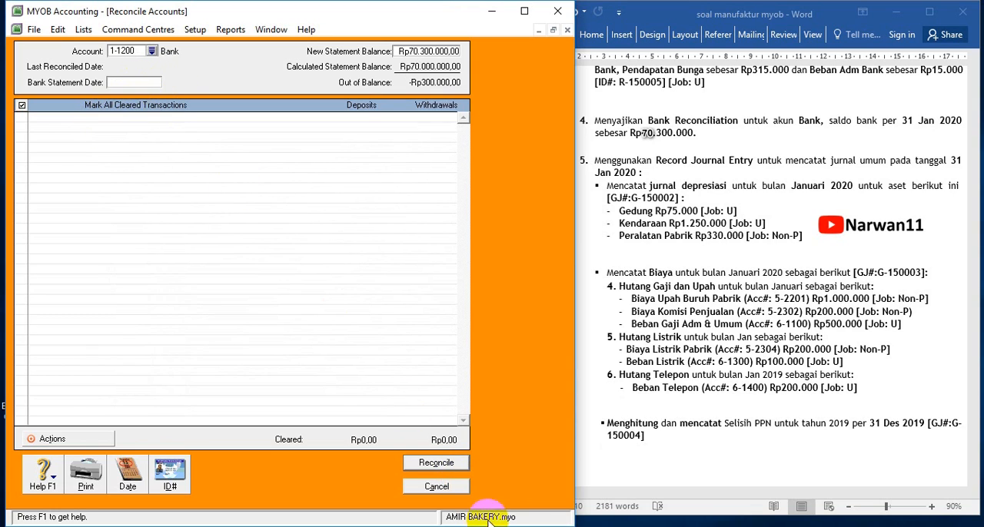
pyautogui.click(645, 133)
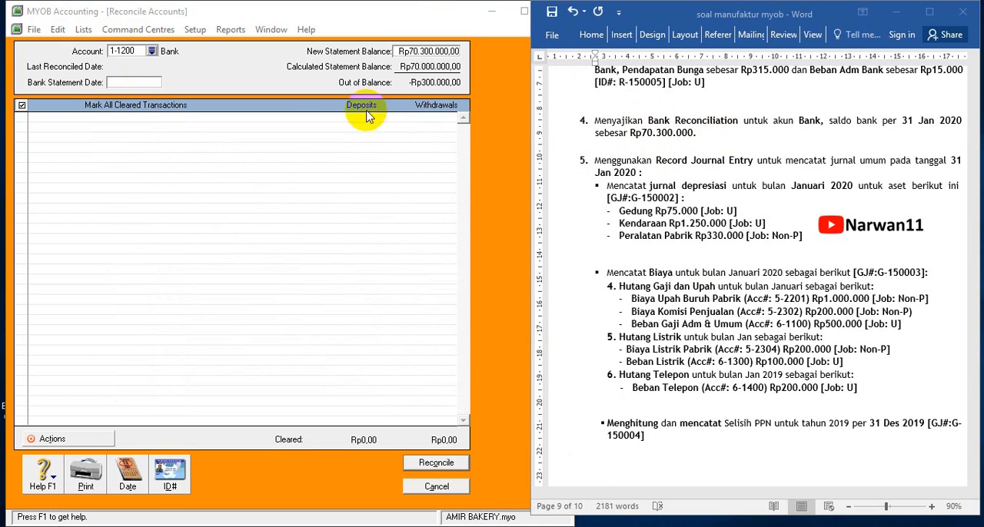
pyautogui.click(121, 85)
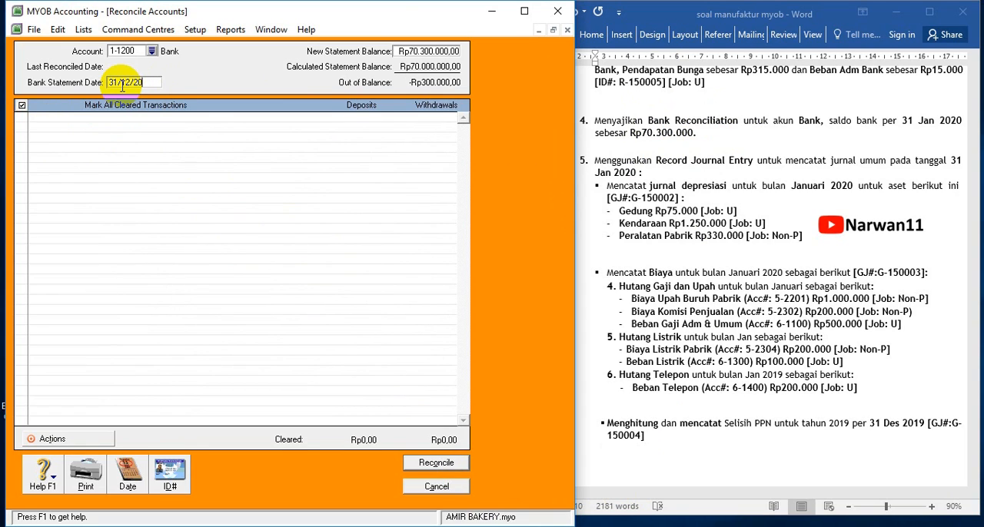
pyautogui.press('Tab')
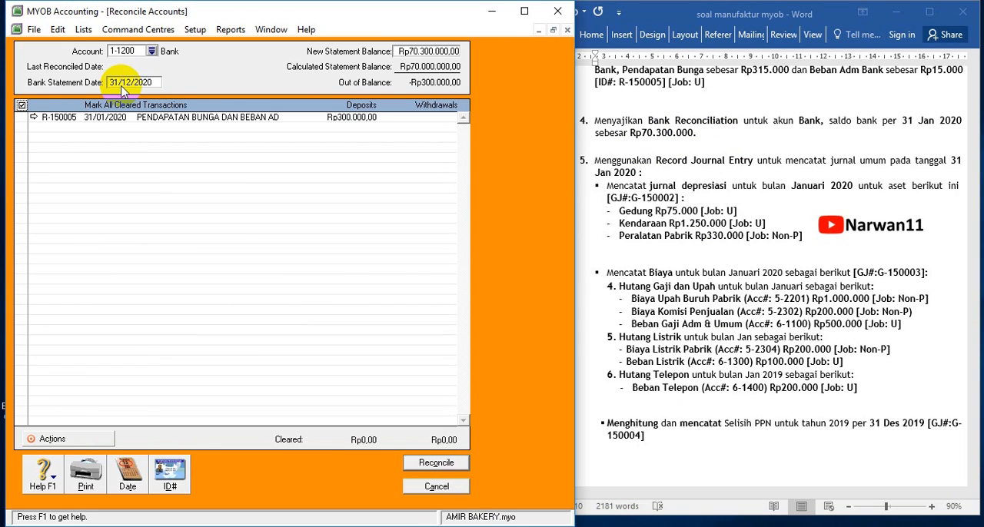
# Mark receipt R-150005 as cleared and reconcile the Bank account, closing the reconciliation
pyautogui.click(21, 118)
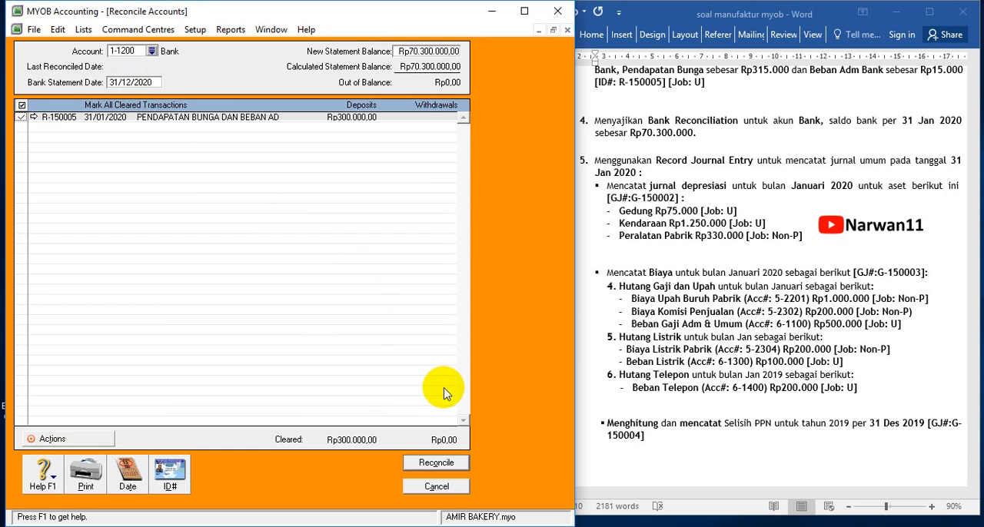
pyautogui.click(435, 465)
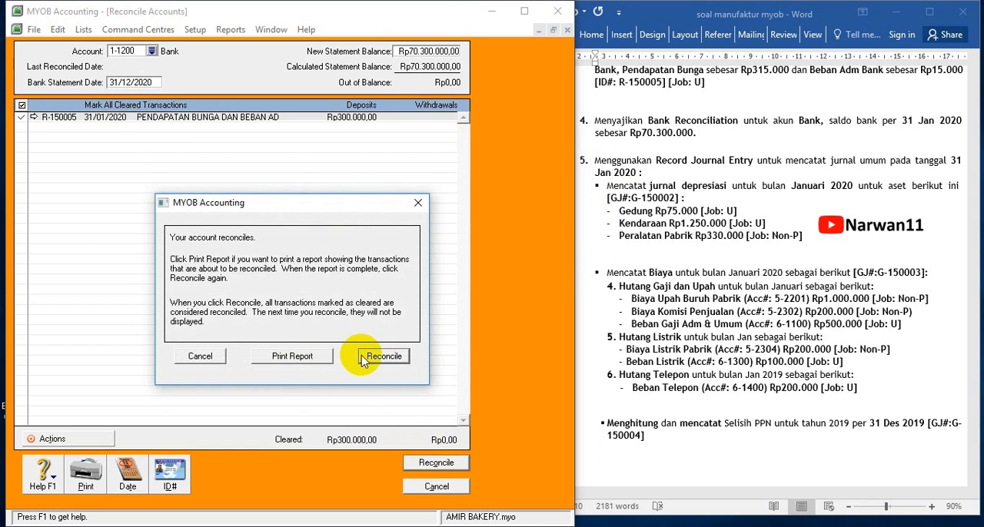
pyautogui.click(364, 360)
pyautogui.click(439, 488)
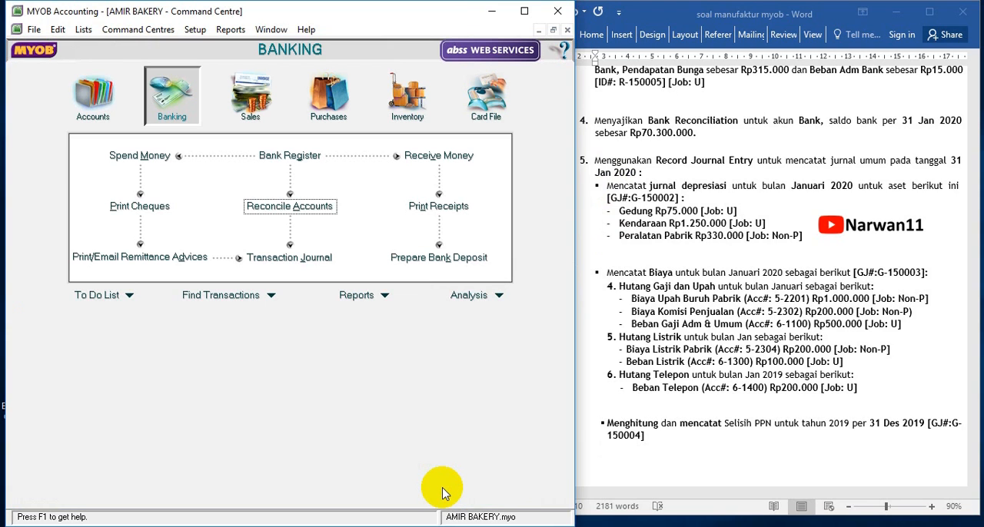
# Open a new Record Journal Entry in MYOB for the exercise's January depreciation journal
pyautogui.click(775, 299)
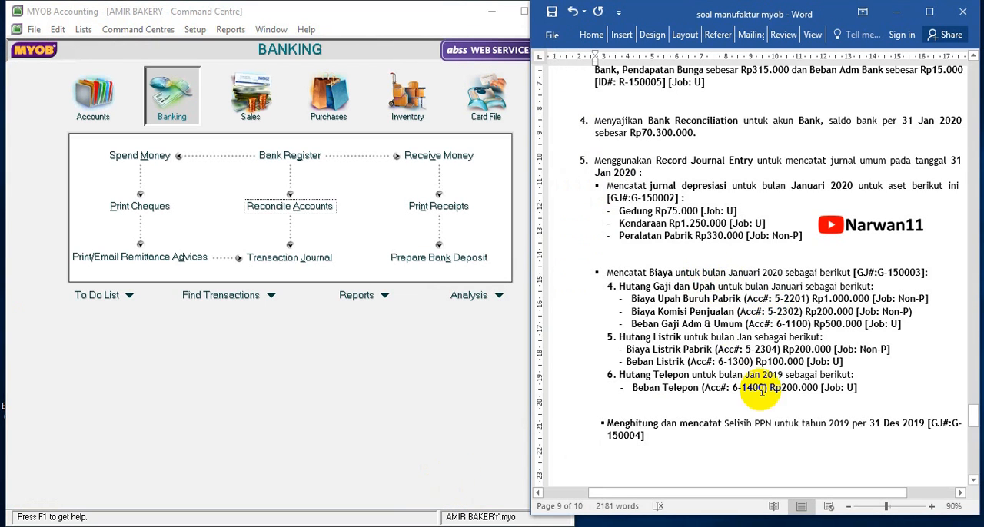
pyautogui.click(475, 460)
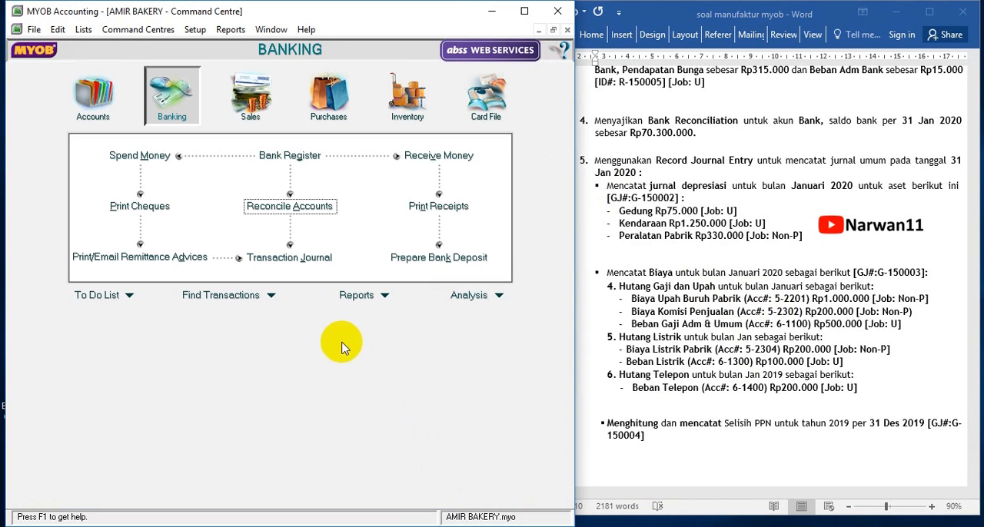
pyautogui.click(93, 96)
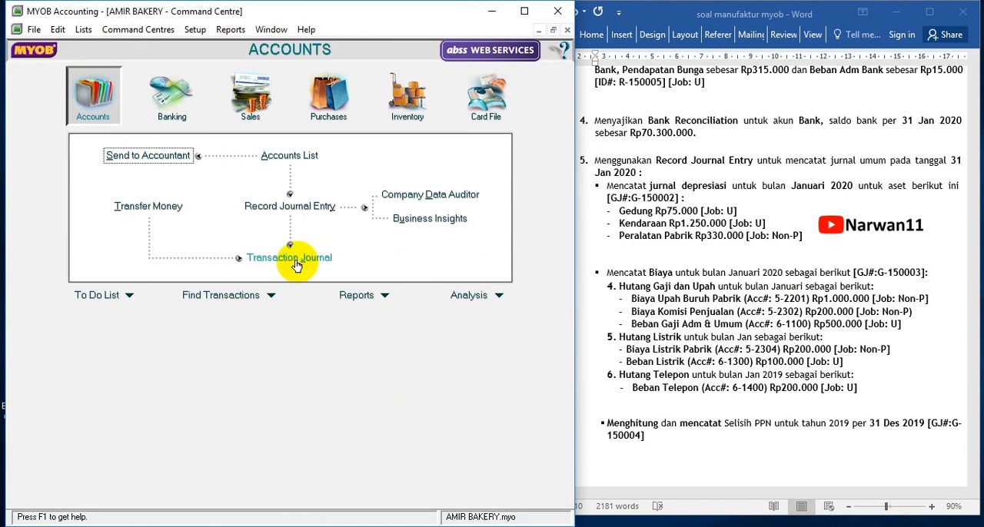
pyautogui.click(286, 207)
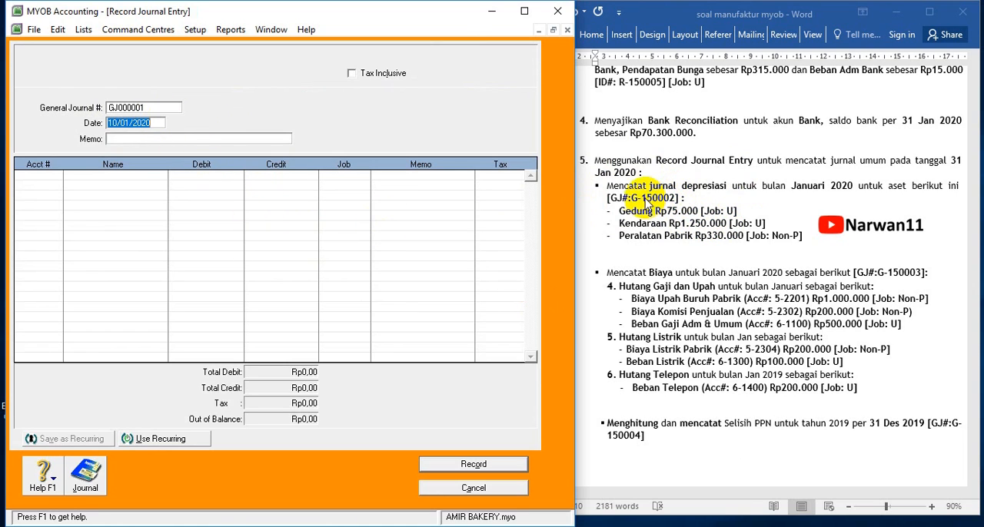
# Set the general journal number to G-150002, the date to 31/01/2020 and the memo to DEPRESIASI BULAN JANUARI
pyautogui.click(670, 197)
pyautogui.moveTo(631, 197); pyautogui.dragTo(659, 197)
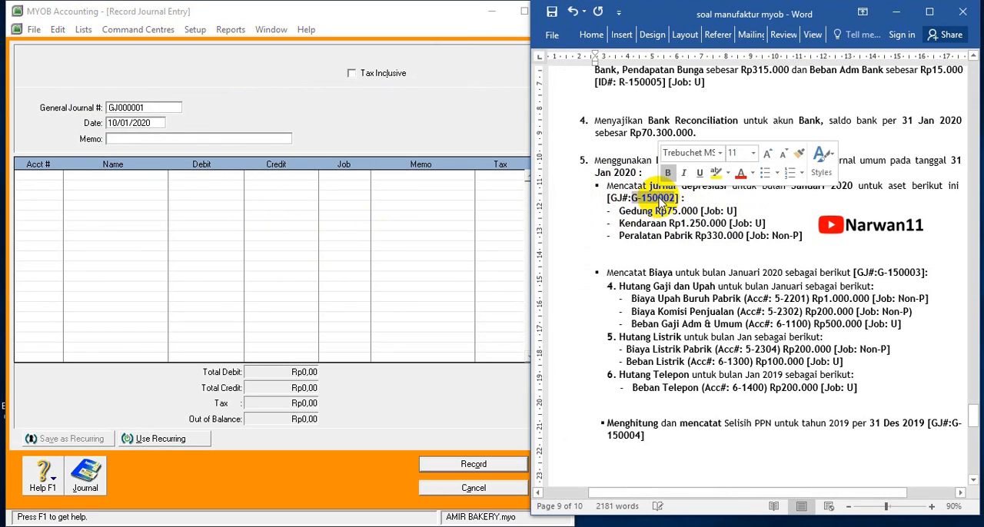
pyautogui.click(155, 111)
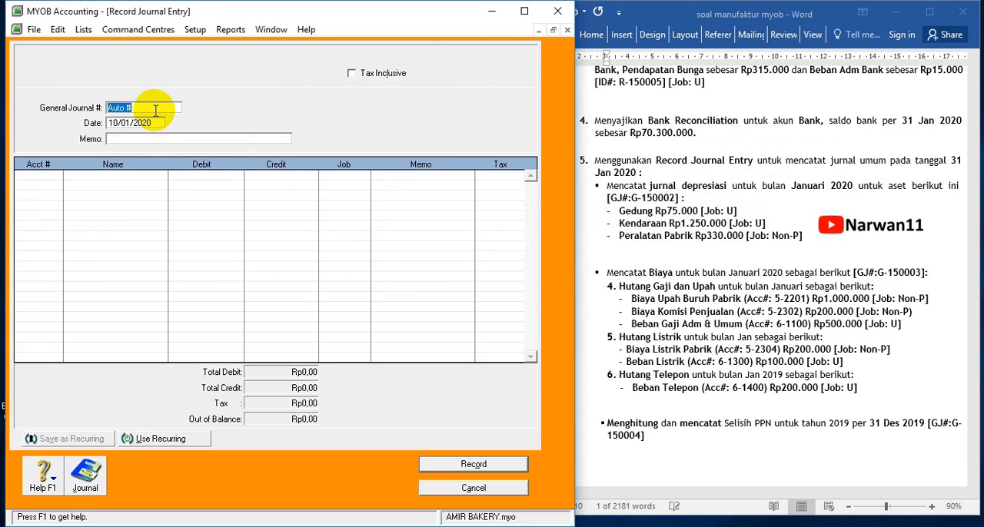
pyautogui.click(154, 124)
pyautogui.write('3')
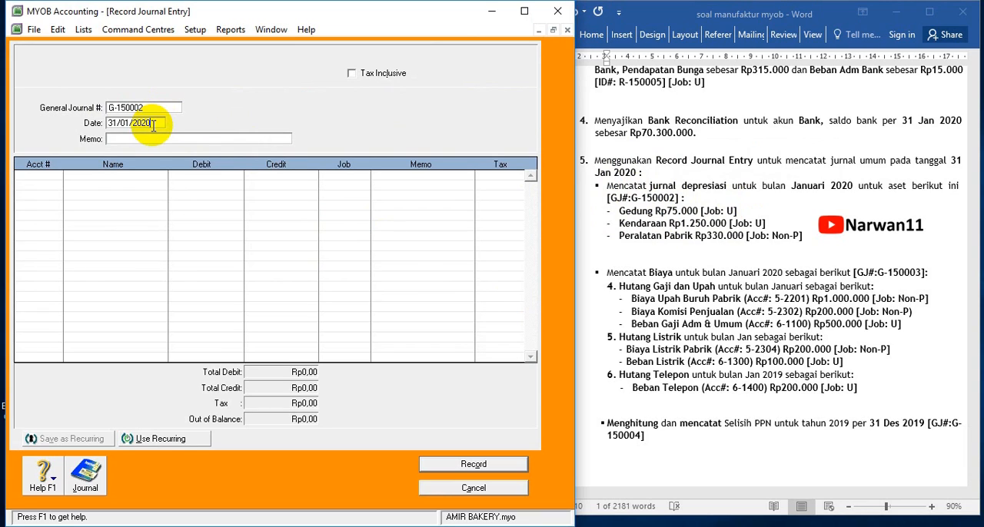
pyautogui.click(136, 140)
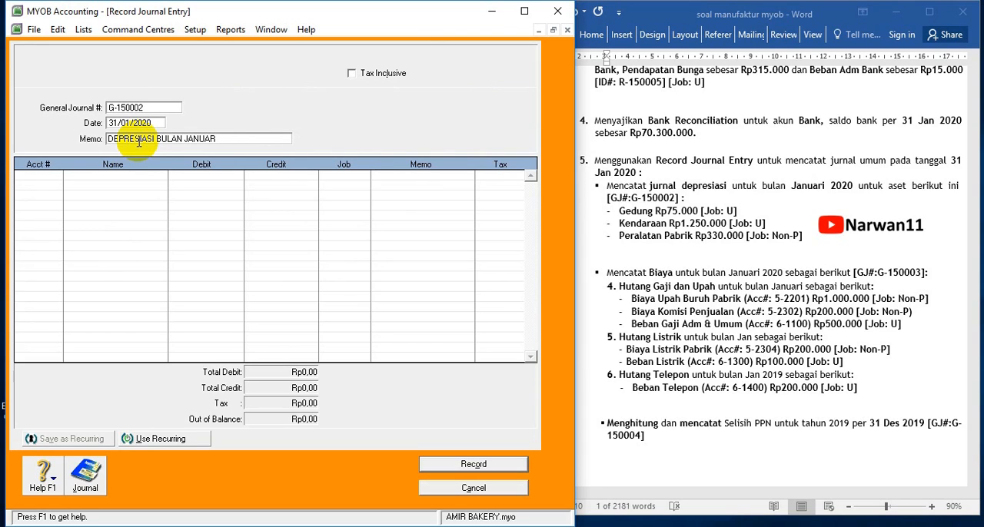
# Debit 6-1700 Beban Penyust Gedung Rp75.000 and 6-1800 Beban Penyust Kendaraan Rp1.250.000, assigning job U to both lines
pyautogui.click(56, 177)
pyautogui.click(56, 177)
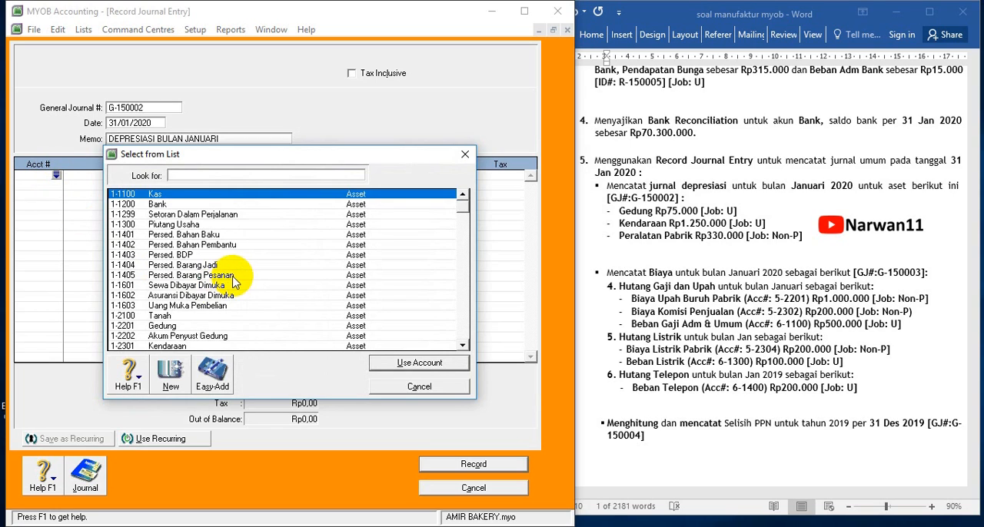
pyautogui.scroll(-4, 230, 277)
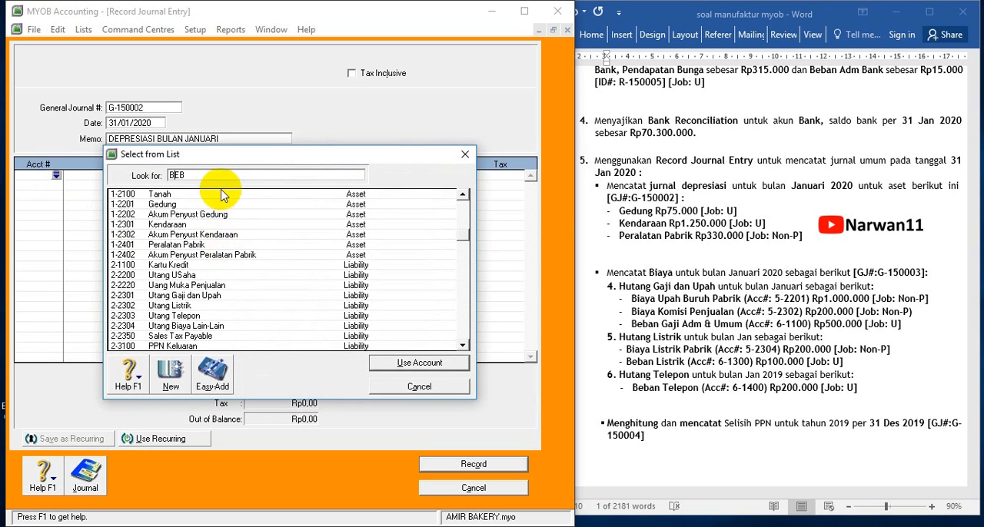
pyautogui.click(219, 177)
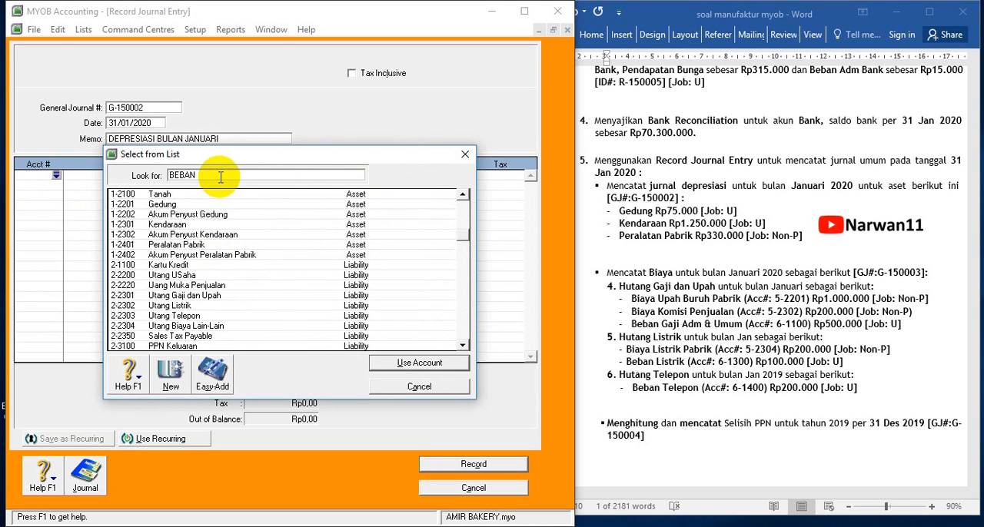
pyautogui.scroll(-12, 279, 318)
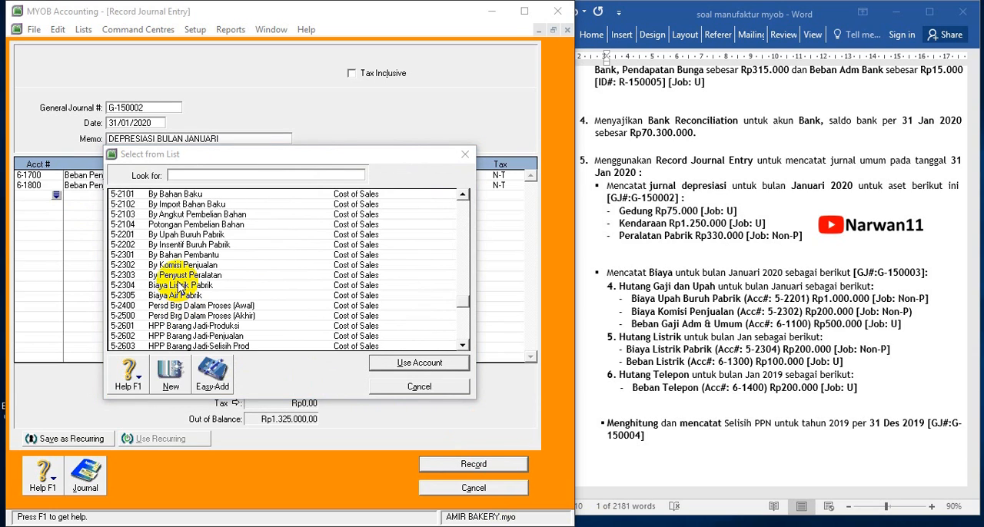
pyautogui.scroll(-5, 176, 283)
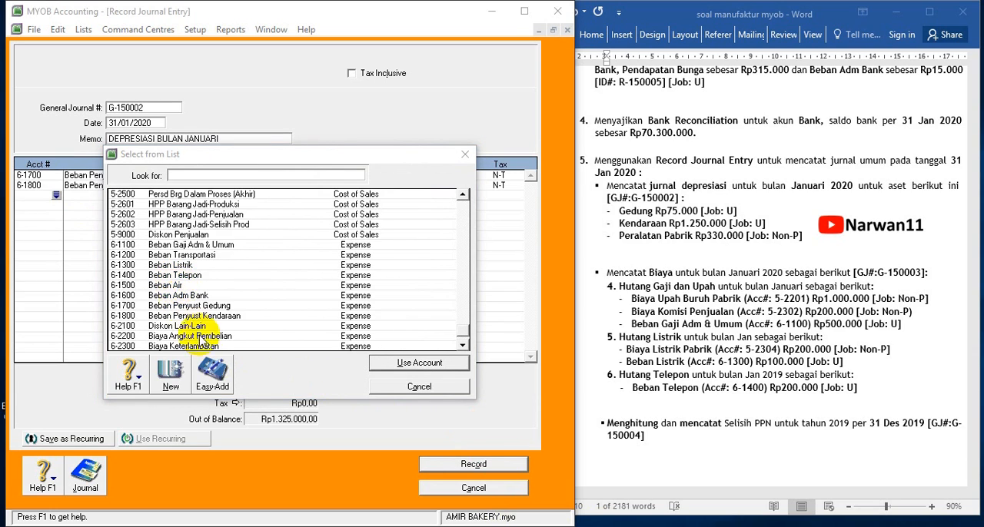
# Add a journal line debiting 5-2303 By Penyust Peralatan Rp330.000 with job Non-P
pyautogui.scroll(-1, 201, 340)
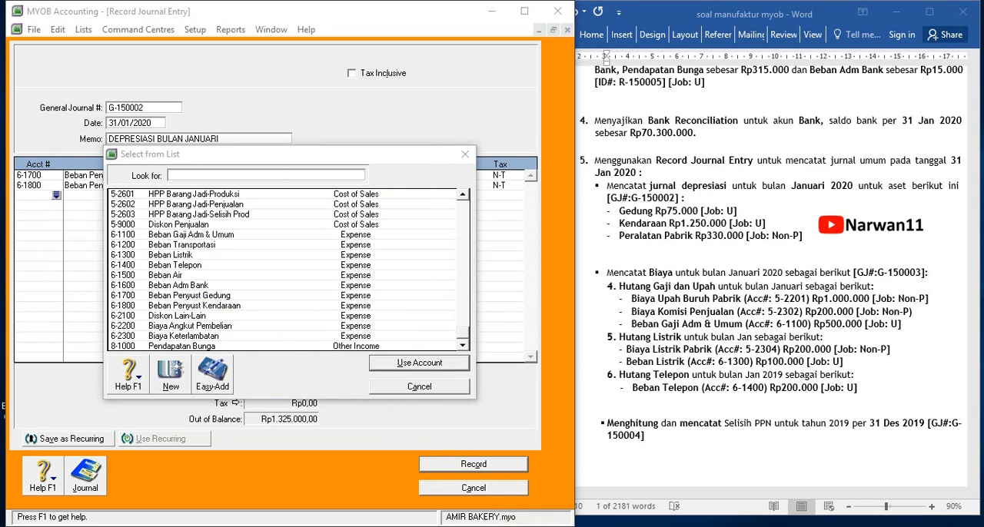
pyautogui.scroll(3, 285, 269)
pyautogui.doubleClick(201, 226)
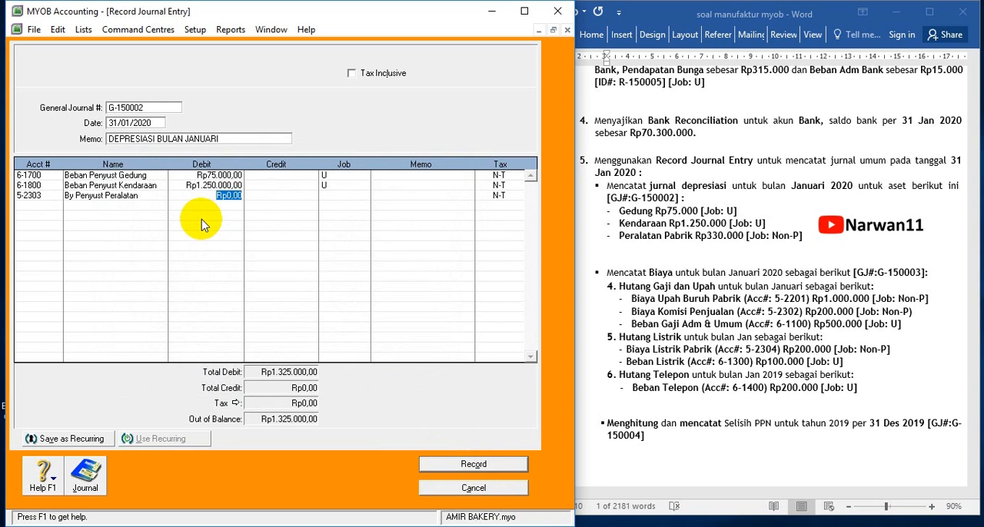
pyautogui.write('330.000')
pyautogui.press('Tab')
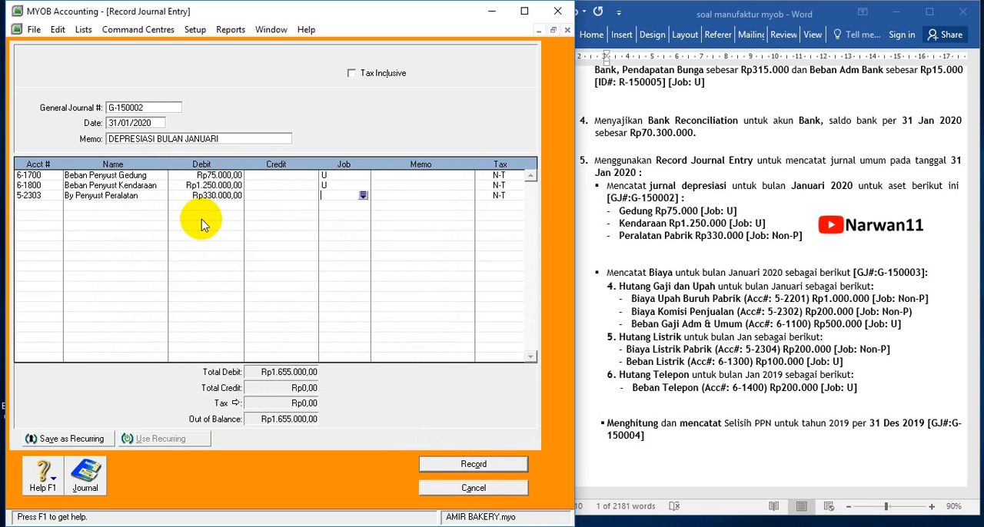
pyautogui.click(363, 195)
pyautogui.doubleClick(160, 225)
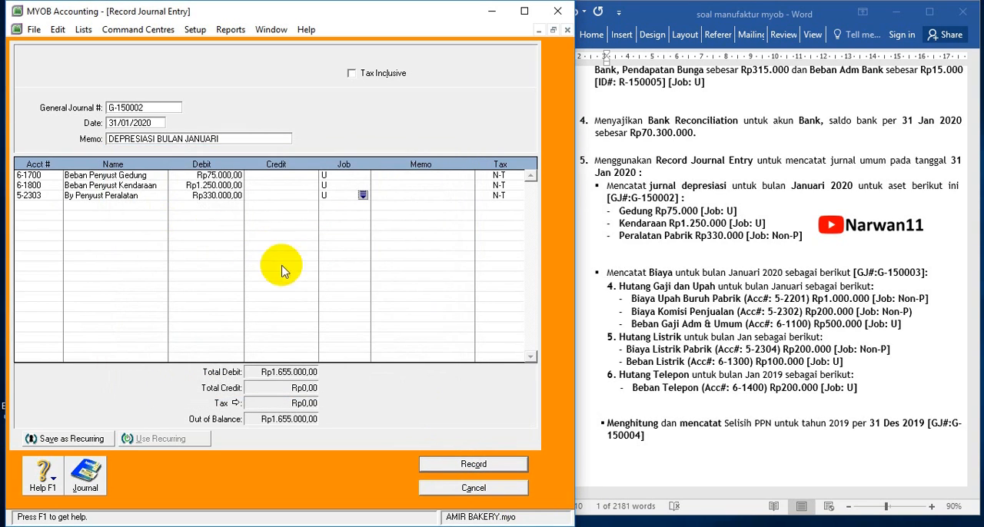
pyautogui.click(363, 196)
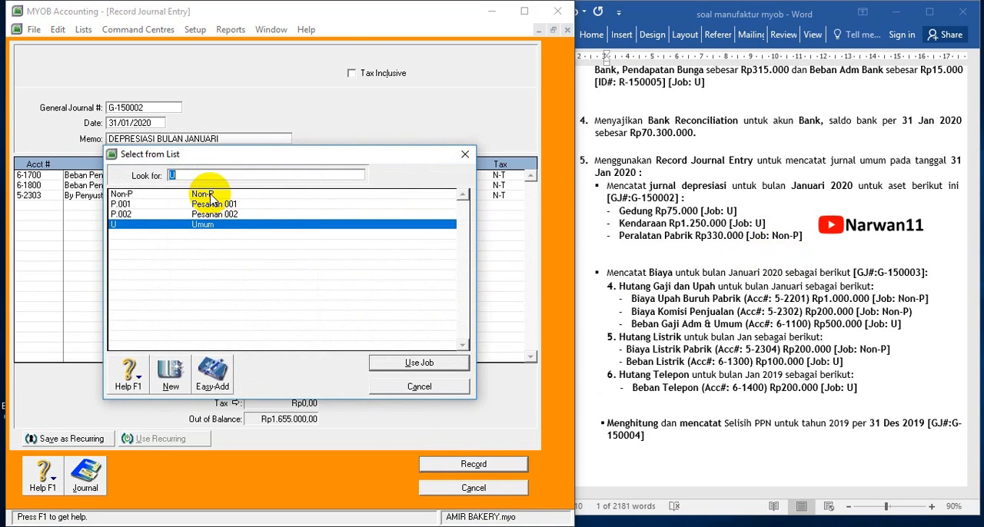
pyautogui.doubleClick(204, 136)
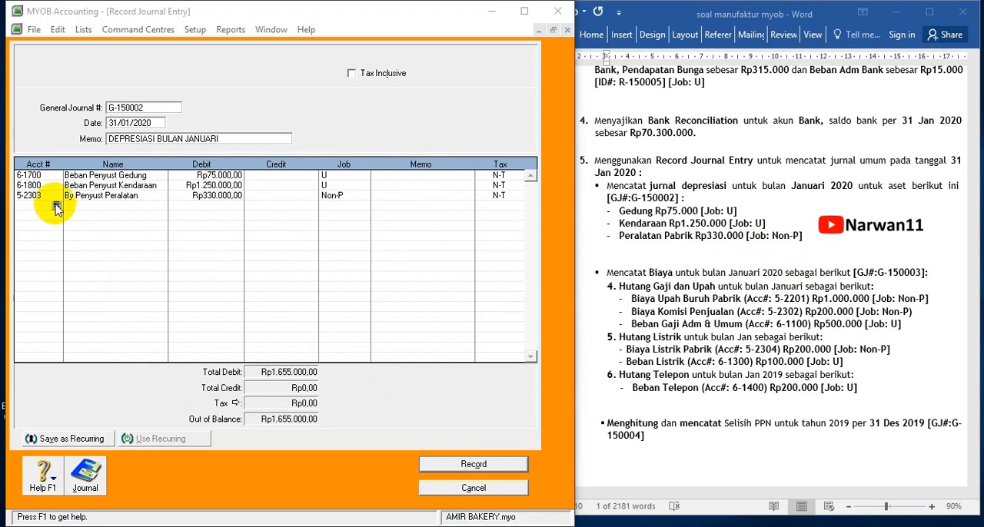
# Add a journal line crediting 1-2202 Akum Penyust Gedung Rp75.000, leaving its job blank
pyautogui.click(55, 206)
pyautogui.click(56, 204)
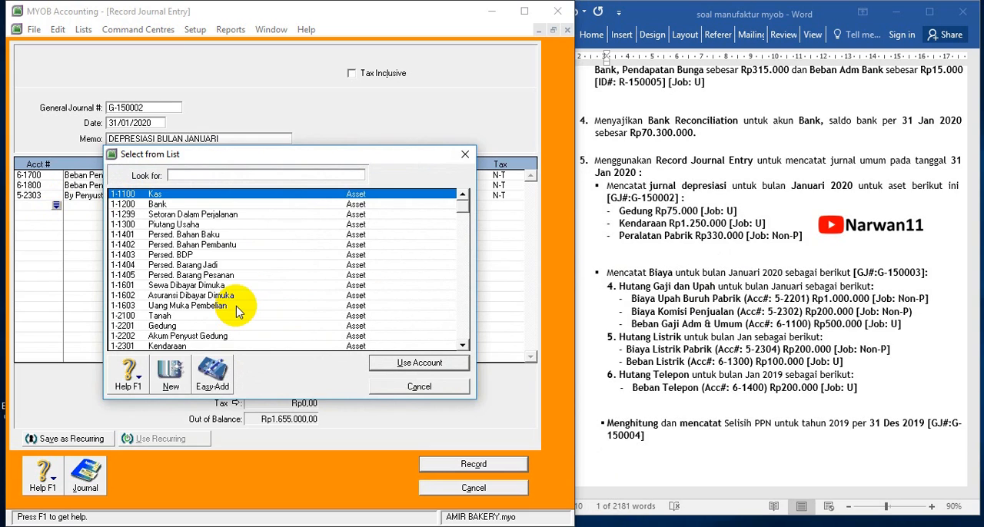
pyautogui.moveTo(296, 157); pyautogui.dragTo(355, 131)
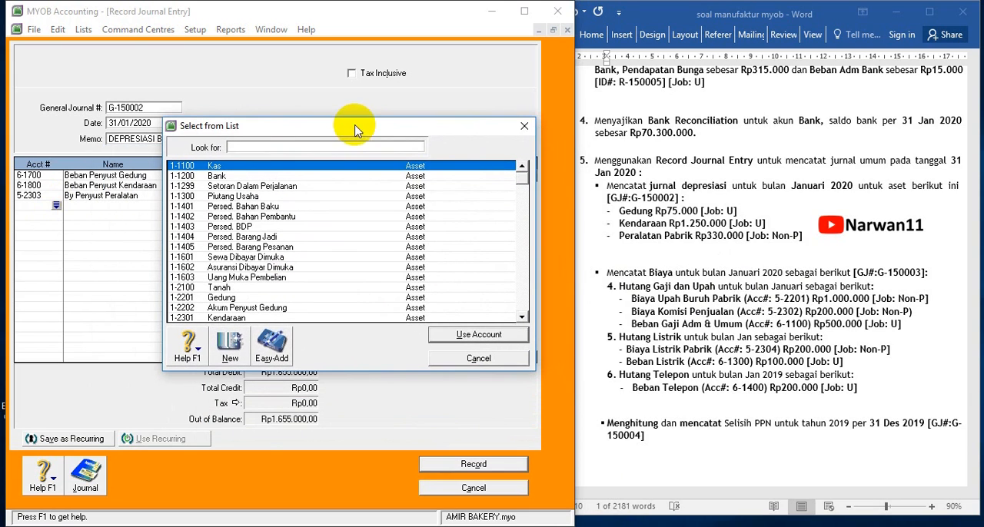
pyautogui.doubleClick(254, 307)
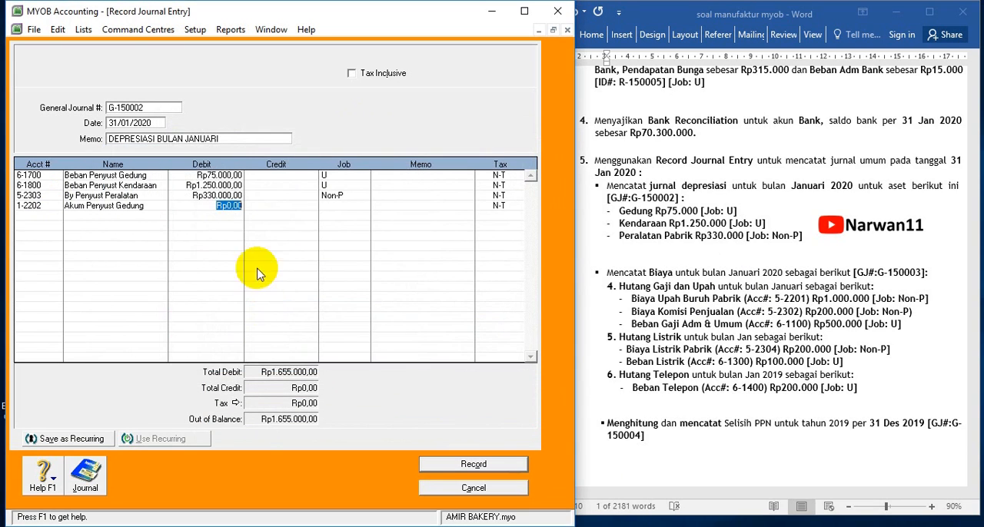
pyautogui.click(272, 207)
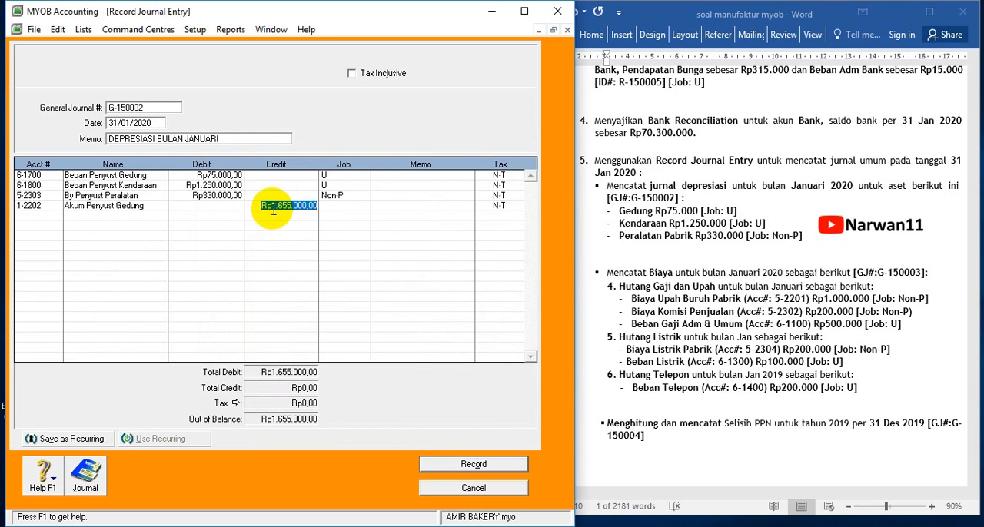
pyautogui.write('7')
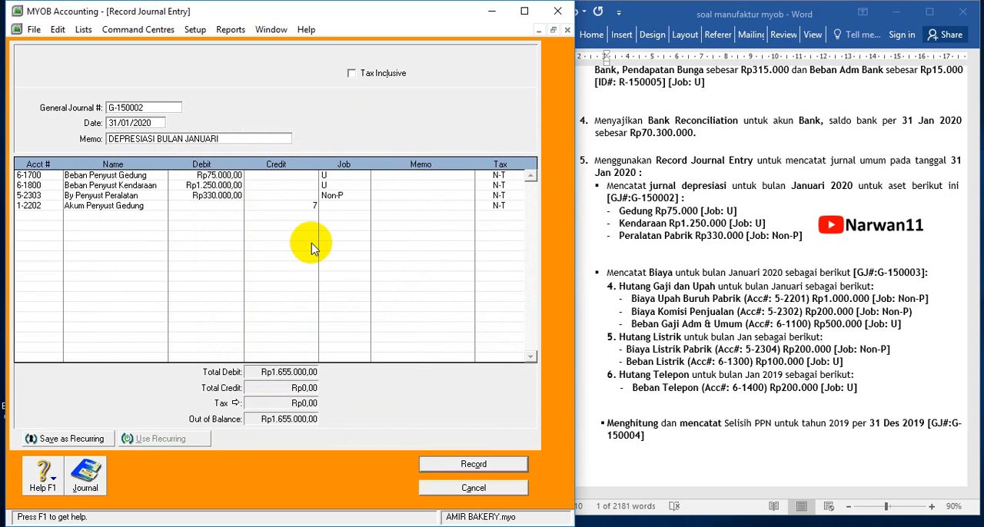
pyautogui.write('5.000')
pyautogui.press('Tab')
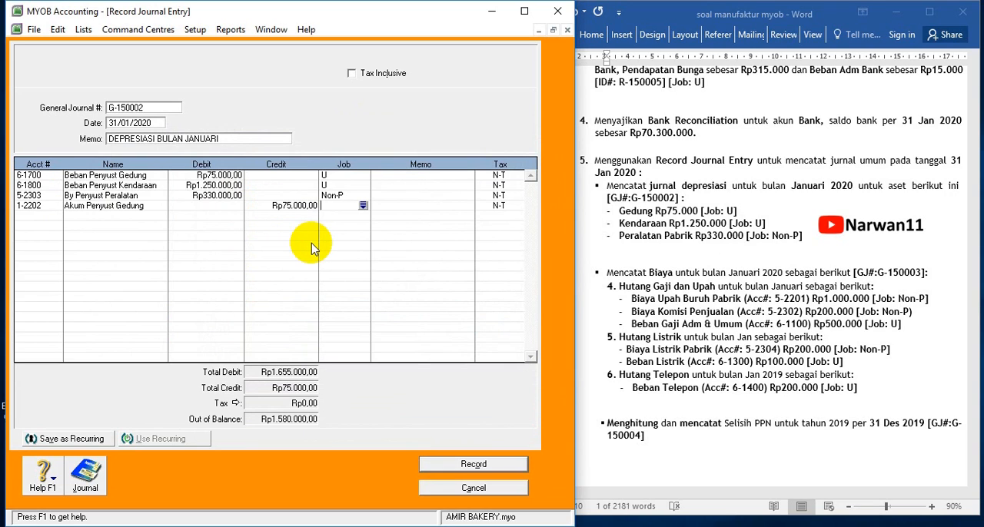
# Add a journal line crediting 1-2302 Akum Penyust Kendaraan Rp1.250.000, leaving its job blank
pyautogui.click(54, 218)
pyautogui.click(56, 216)
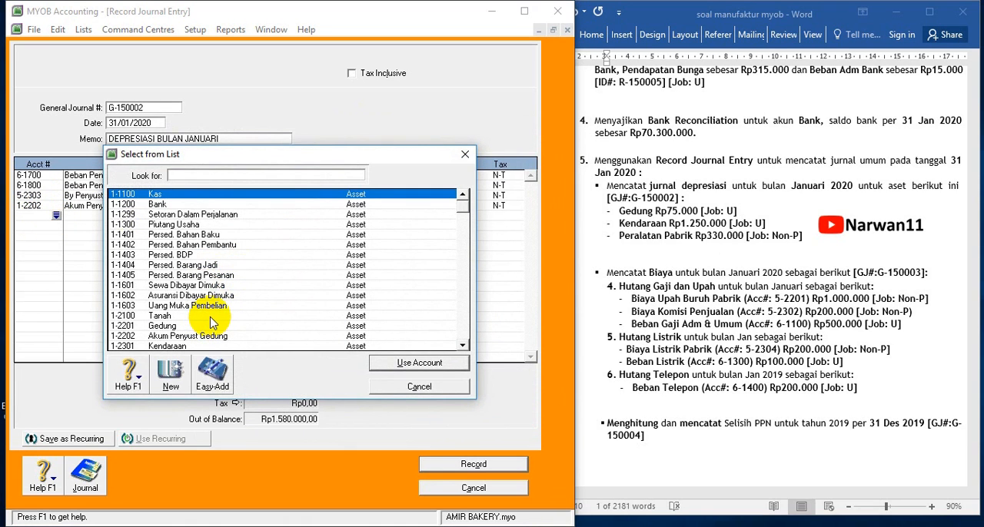
pyautogui.click(462, 345)
pyautogui.click(462, 346)
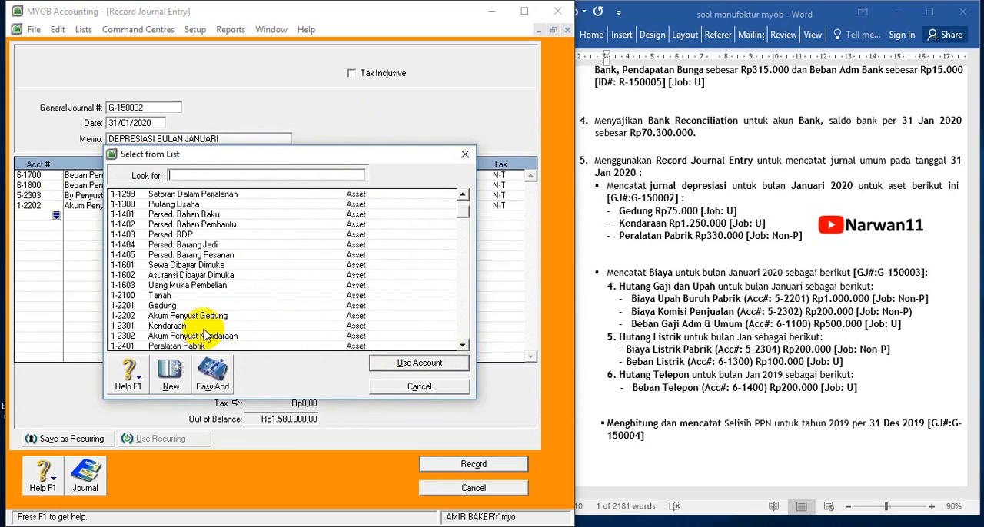
pyautogui.doubleClick(204, 336)
pyautogui.click(264, 216)
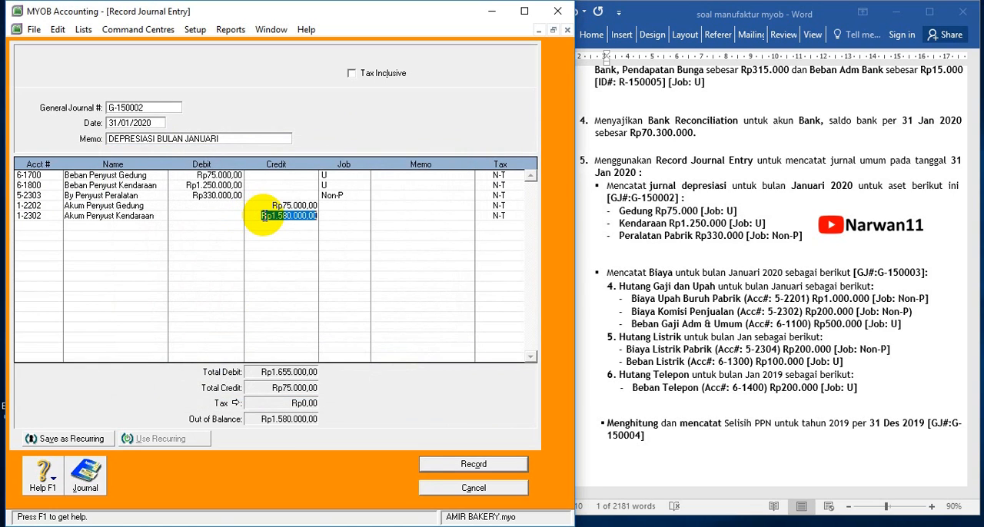
pyautogui.write('1.')
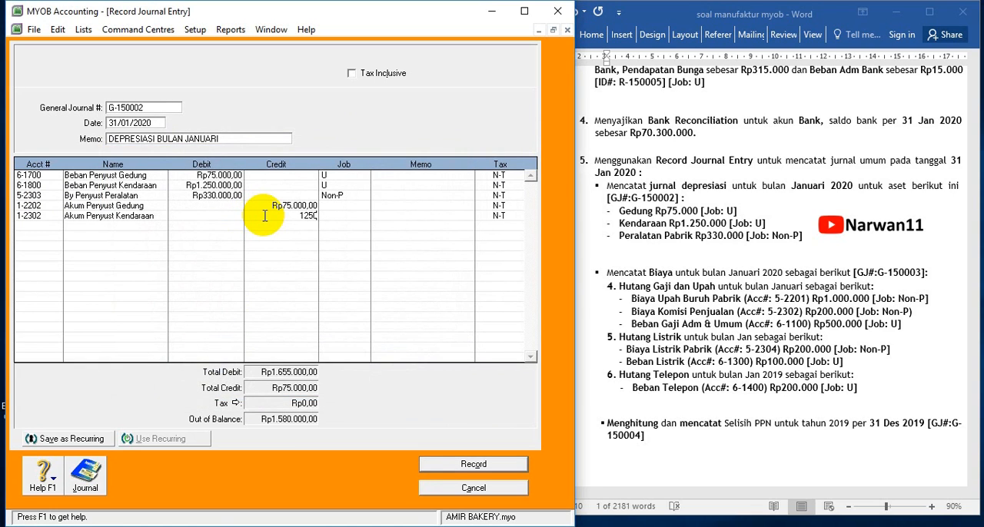
pyautogui.write('250.000')
pyautogui.press('Tab')
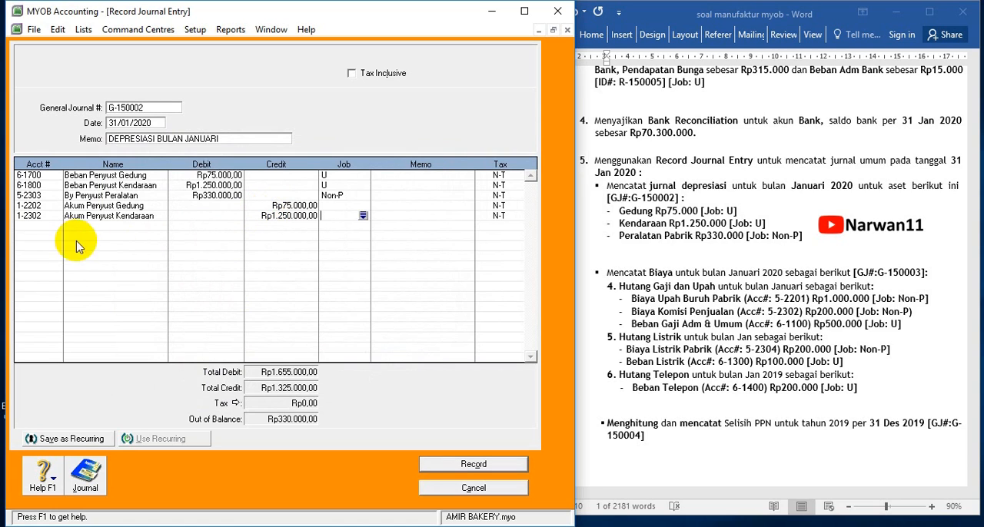
# Credit 1-2402 Akum Penyust Peralatan Pabrik Rp330.000 with no job and record journal G-150002, accepting lines without job numbers
pyautogui.click(37, 226)
pyautogui.click(56, 227)
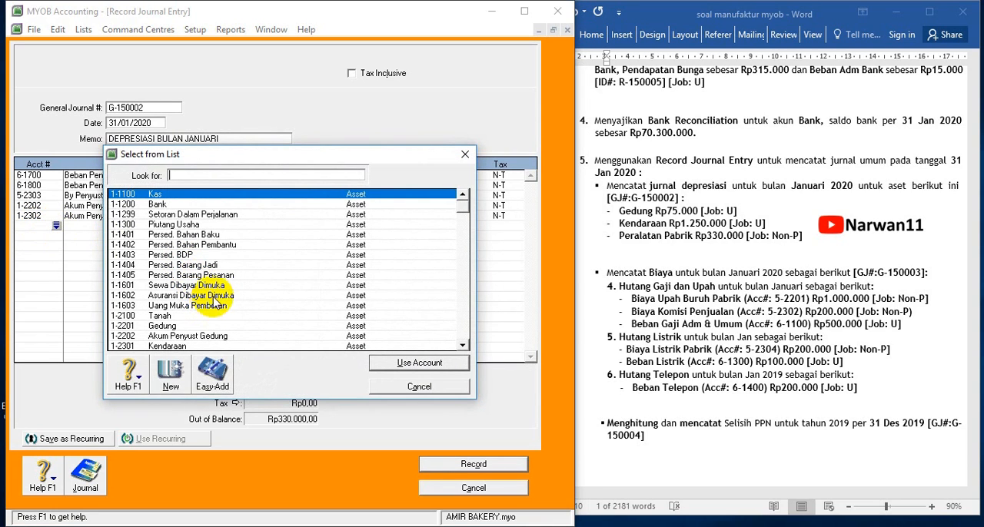
pyautogui.scroll(-1, 206, 343)
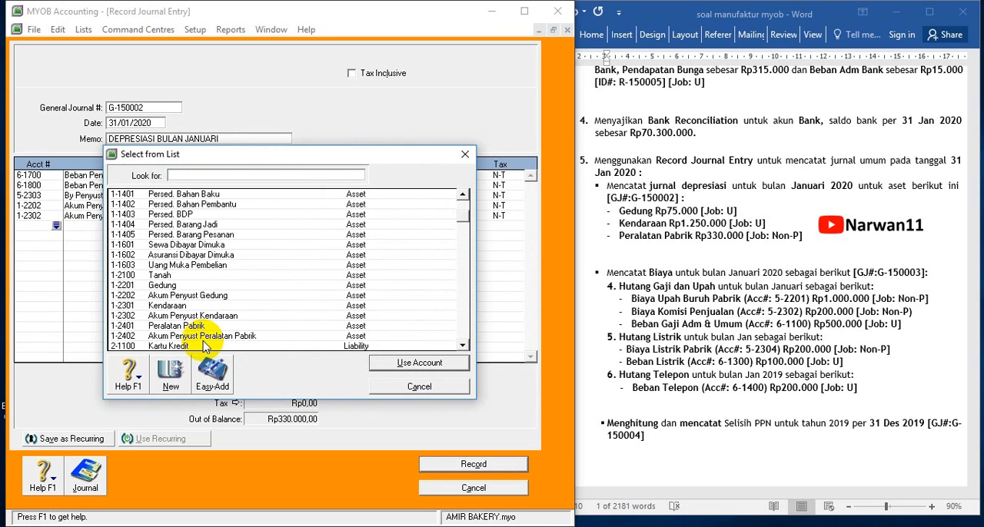
pyautogui.doubleClick(201, 336)
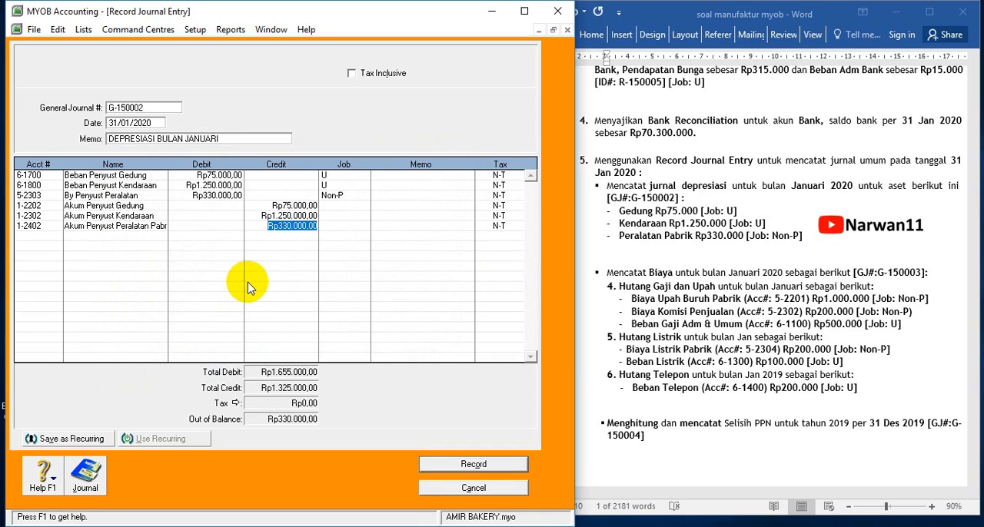
pyautogui.press('Tab')
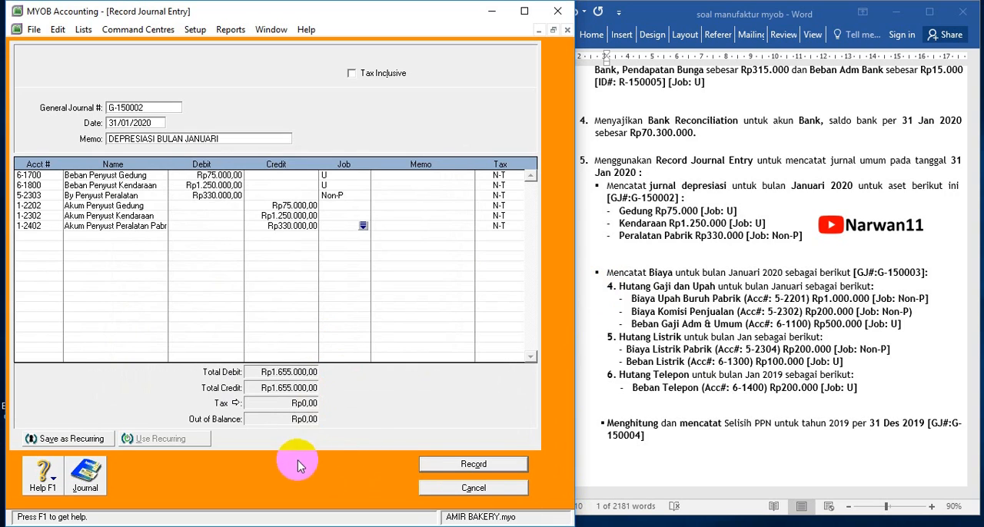
pyautogui.click(473, 465)
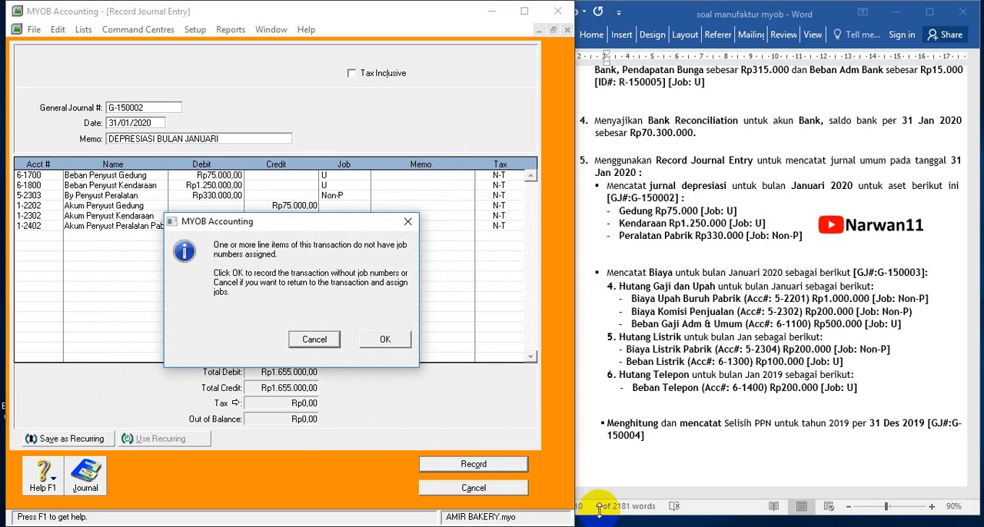
pyautogui.click(385, 339)
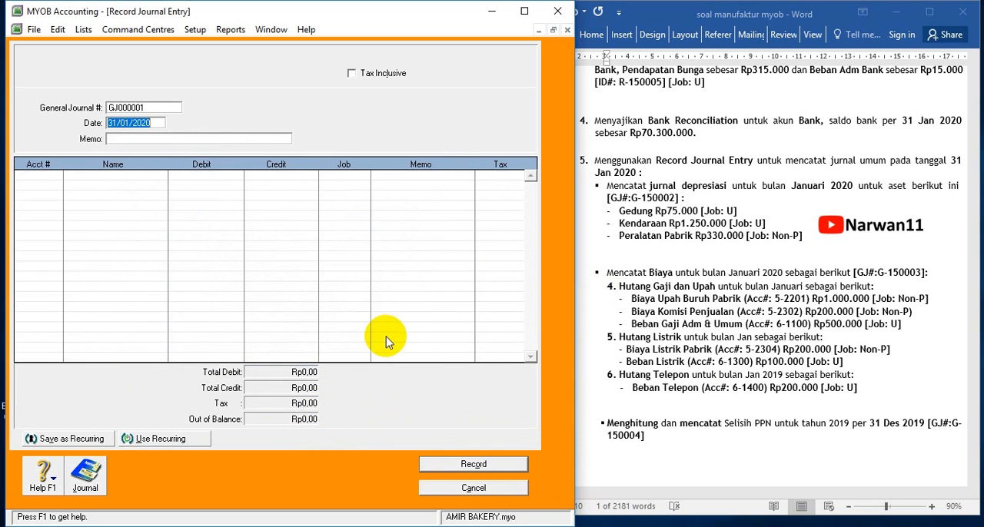
# Copy the expense journal number G-150003 from the Word exercise into the new MYOB journal entry's number
pyautogui.click(700, 296)
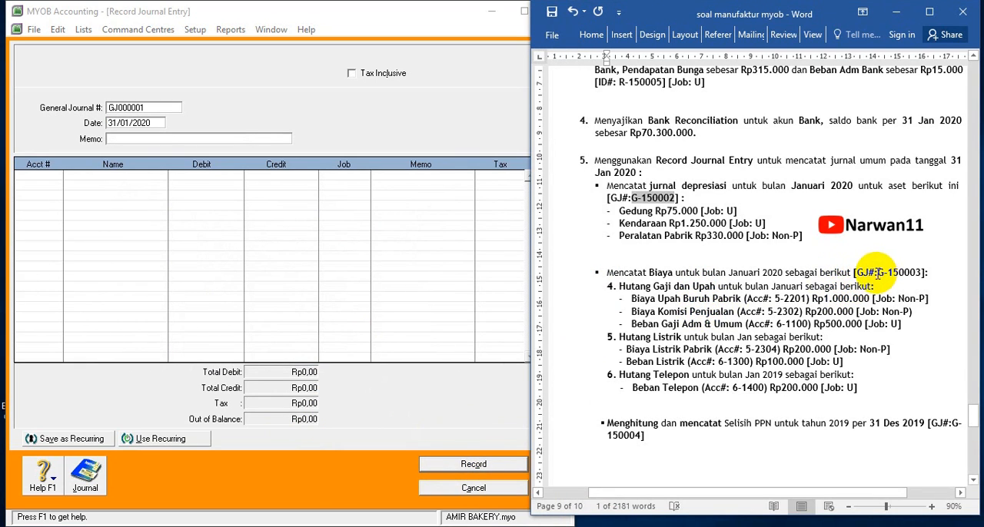
pyautogui.moveTo(878, 272); pyautogui.dragTo(919, 273)
pyautogui.hotkey('ctrl', 'c')
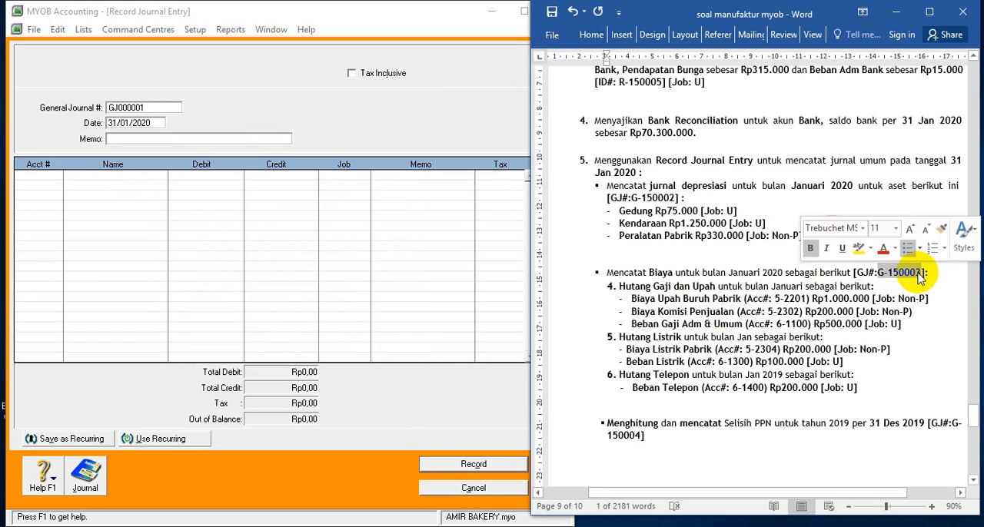
pyautogui.click(152, 108)
pyautogui.hotkey('ctrl', 'v')
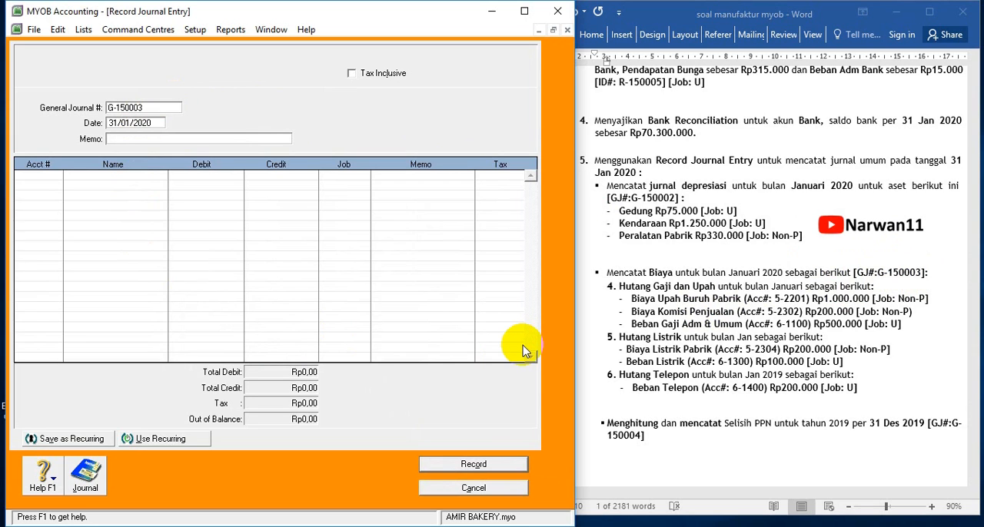
# Add the first journal line debiting 5-2201 By Upah Buruh Pabrik Rp1.000.000
pyautogui.click(52, 177)
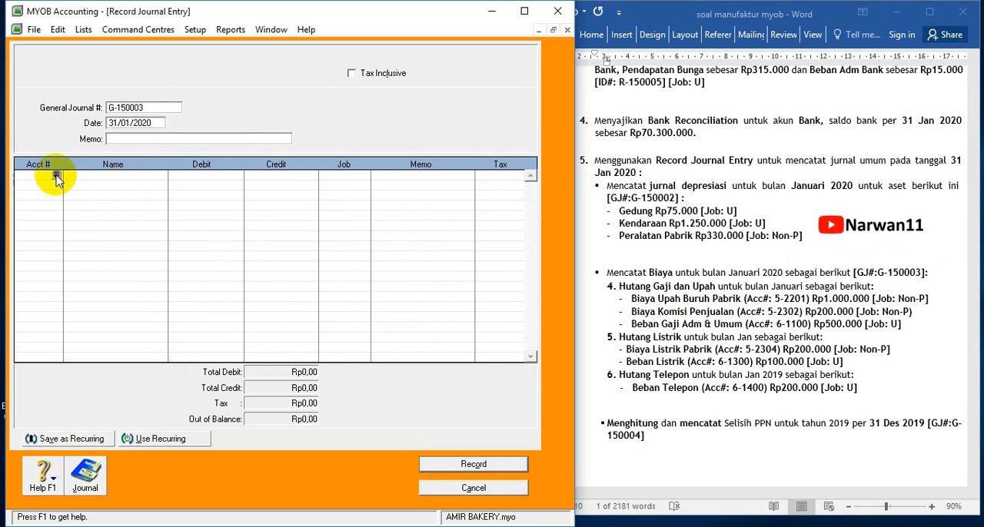
pyautogui.click(56, 176)
pyautogui.scroll(-15, 158, 307)
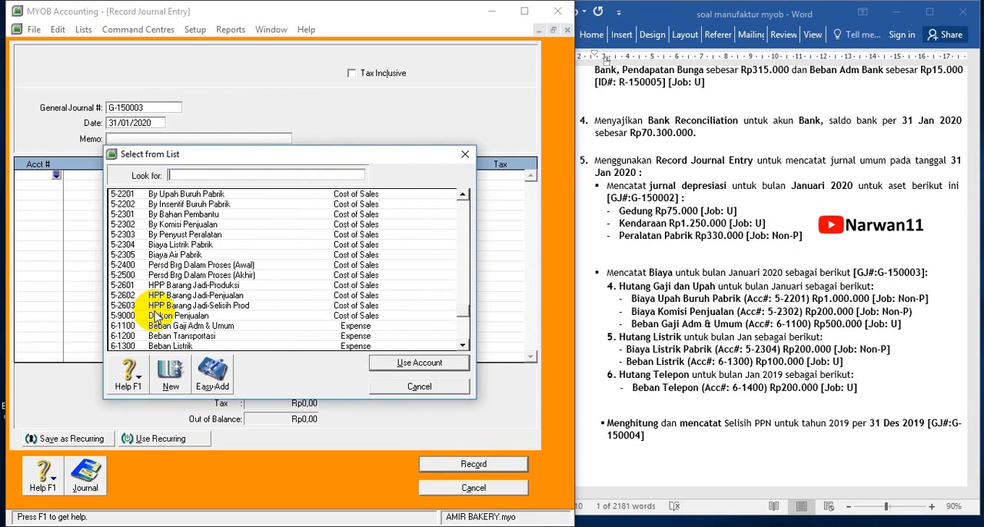
pyautogui.doubleClick(164, 195)
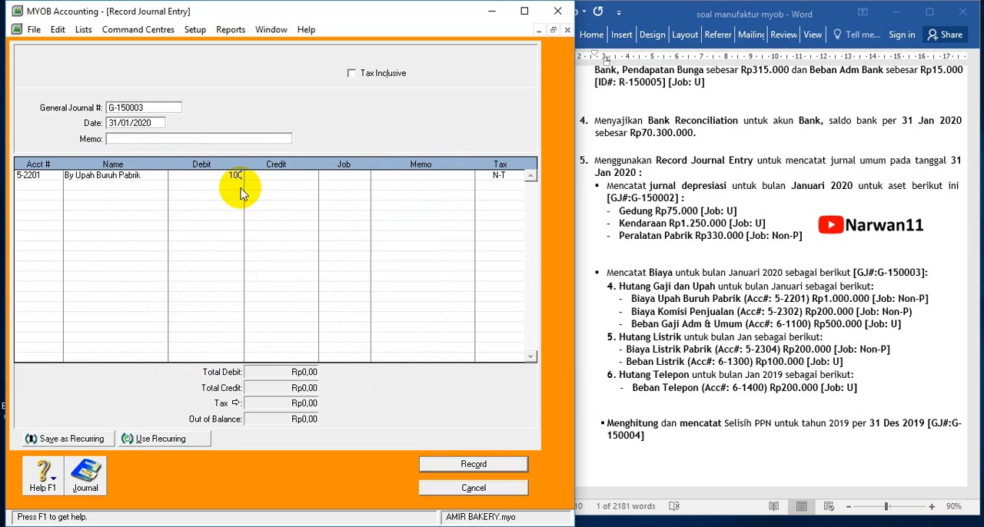
pyautogui.press('Tab')
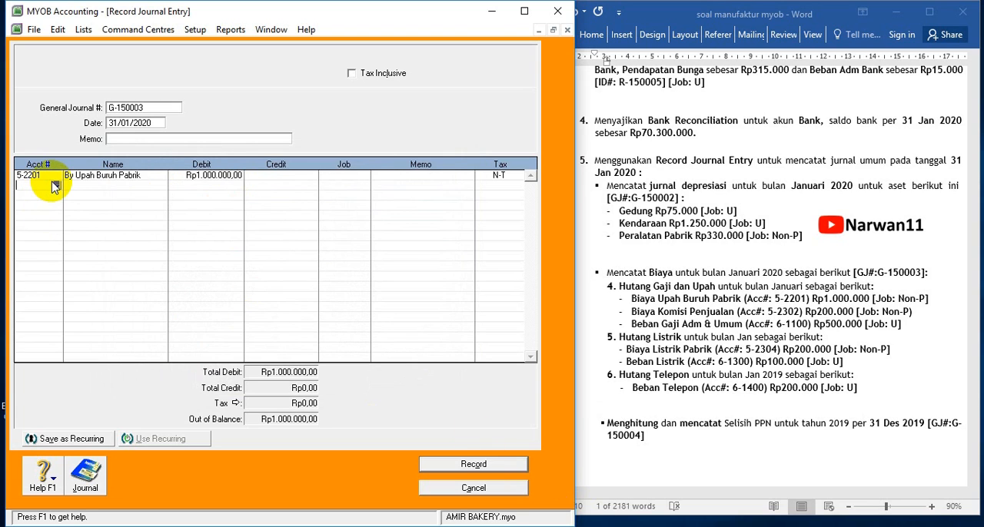
# Add a second journal line debiting 5-2302 By Komisi Penjualan Rp200.000
pyautogui.click(54, 187)
pyautogui.click(53, 186)
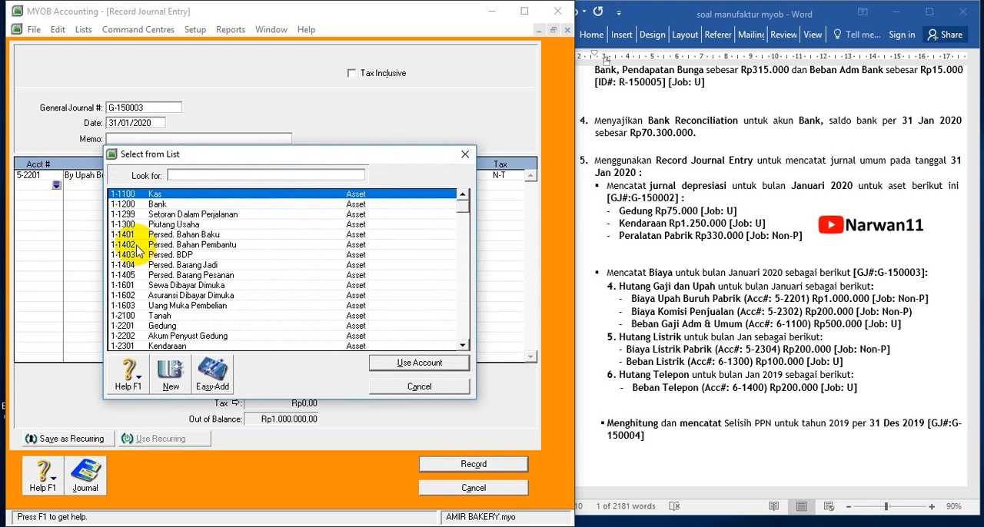
pyautogui.scroll(-9, 138, 250)
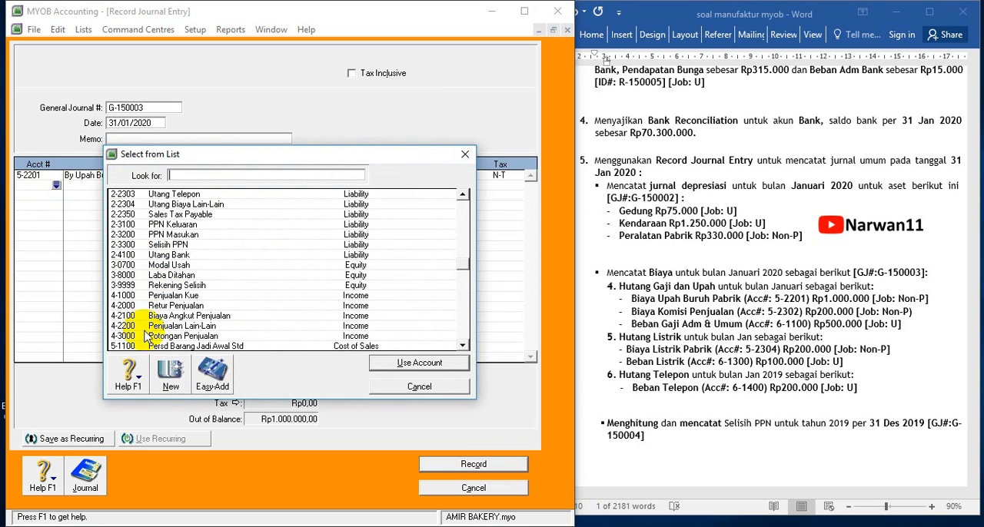
pyautogui.scroll(-3, 146, 339)
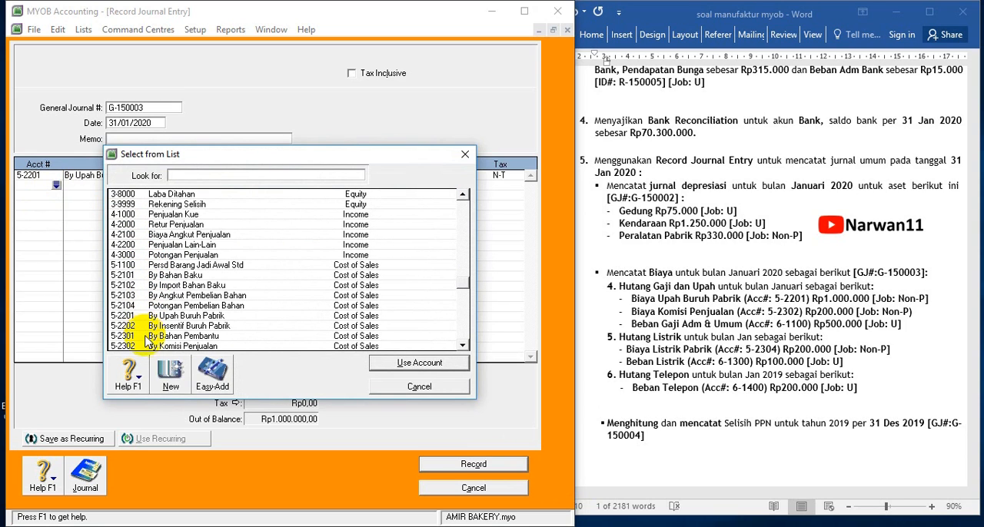
pyautogui.doubleClick(145, 346)
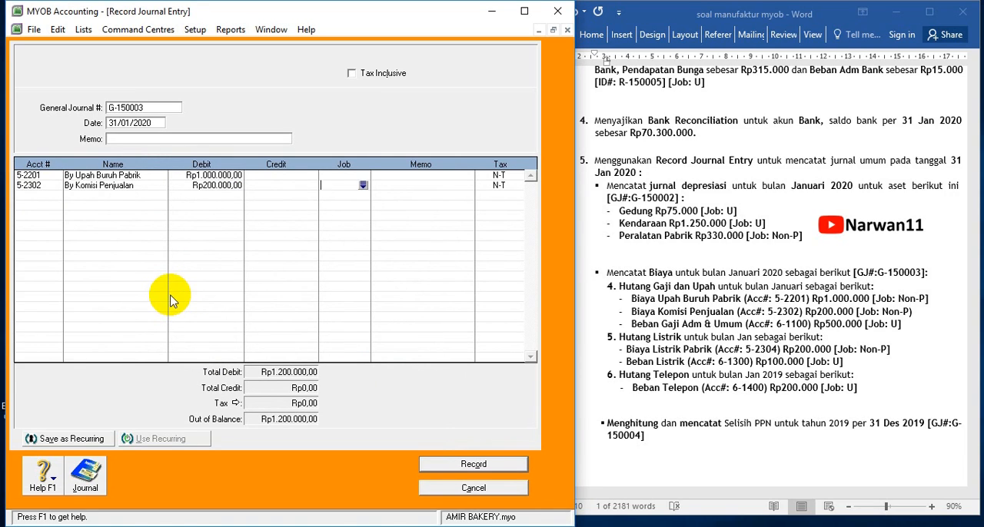
# Assign job Non-P to both the By Upah Buruh Pabrik and By Komisi Penjualan lines
pyautogui.click(364, 176)
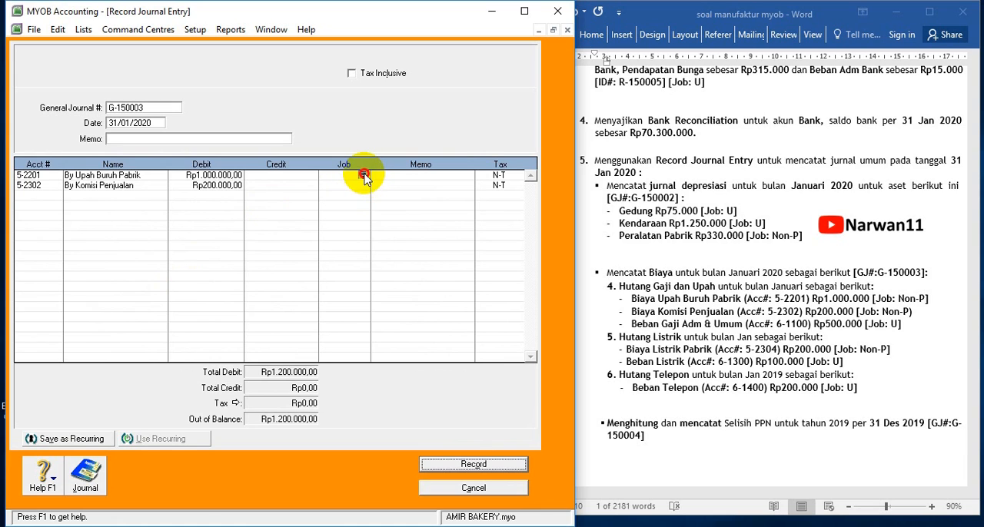
pyautogui.click(364, 176)
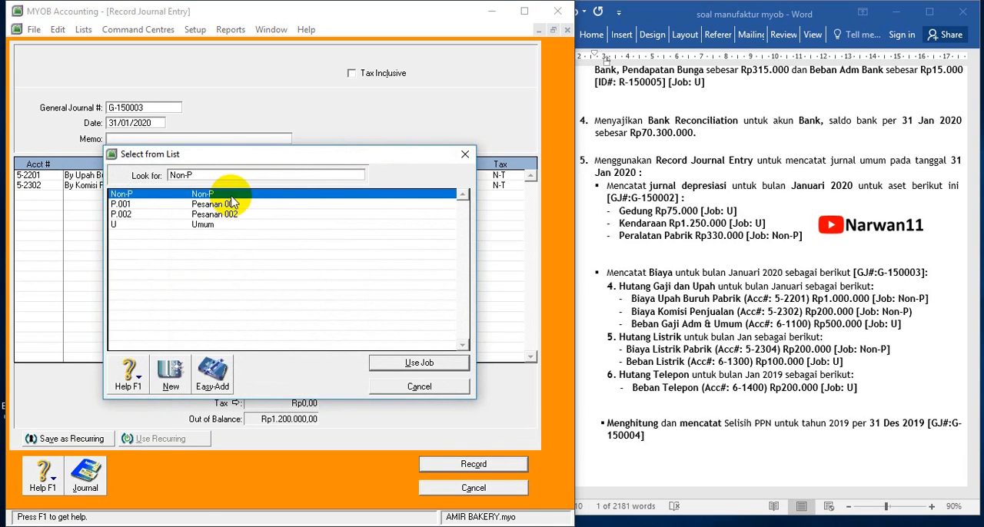
pyautogui.doubleClick(231, 195)
pyautogui.click(364, 186)
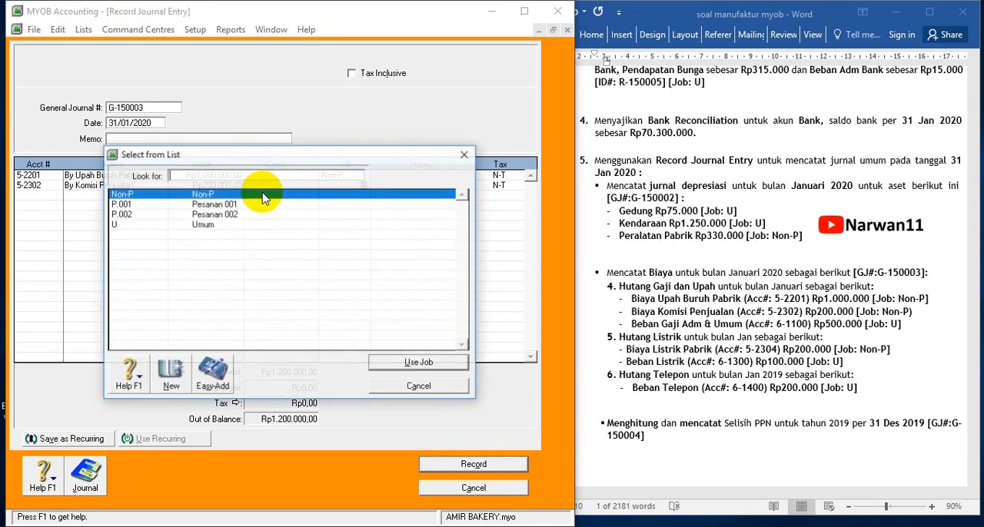
pyautogui.doubleClick(221, 193)
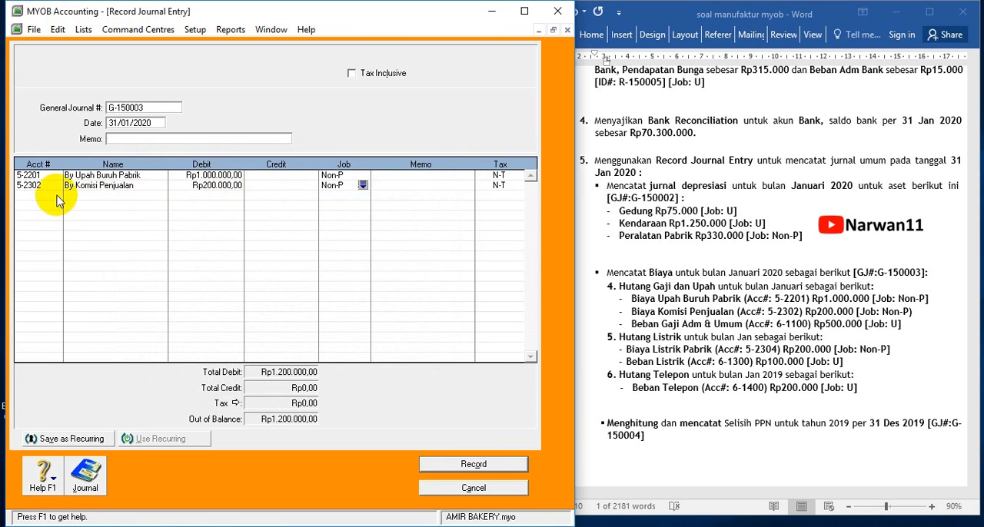
# Add a journal line debiting 6-1100 Beban Gaji Adm & Umum Rp500.000 with job U
pyautogui.click(56, 197)
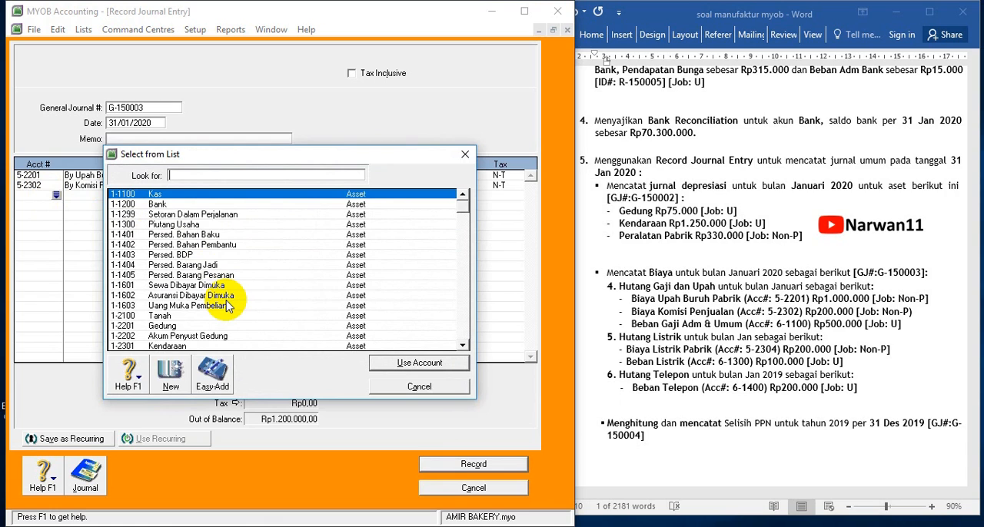
pyautogui.scroll(-10, 209, 308)
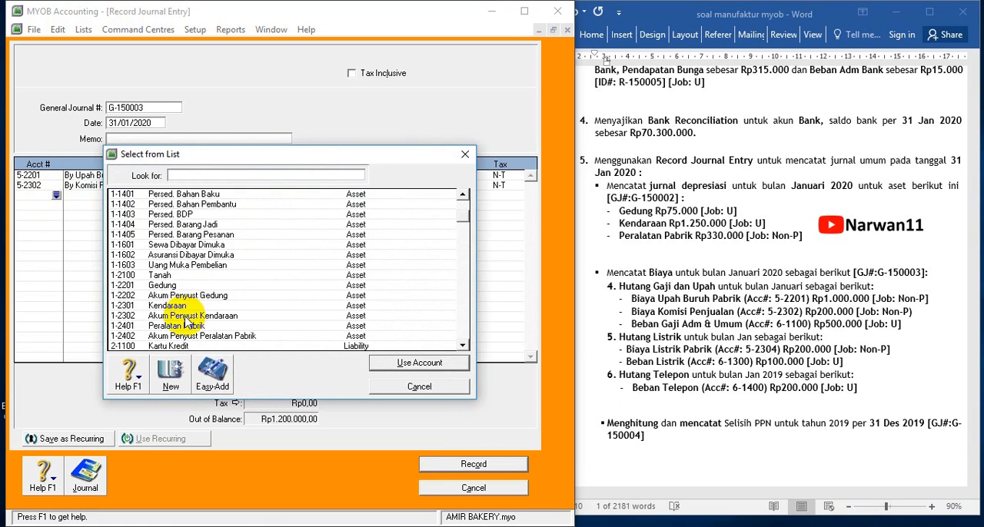
pyautogui.scroll(-5, 179, 327)
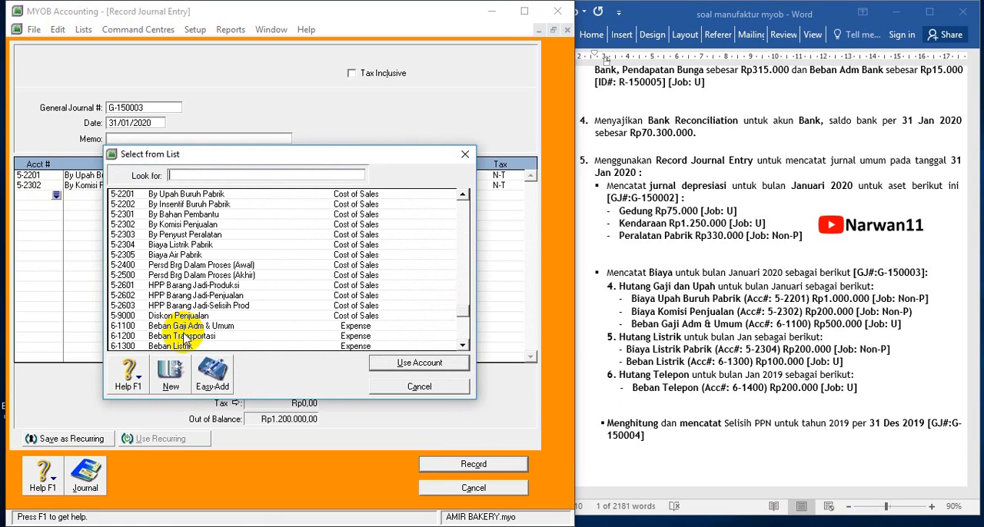
pyautogui.doubleClick(189, 327)
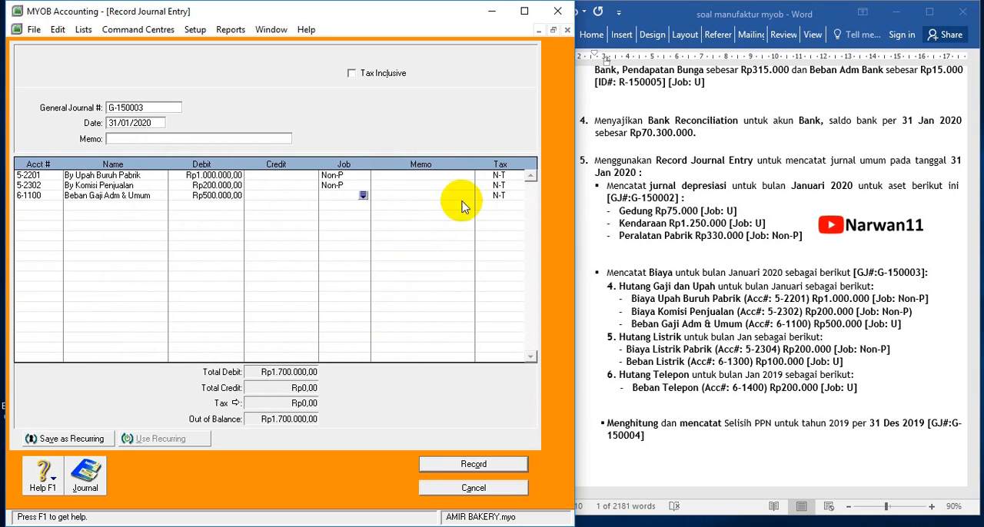
pyautogui.click(363, 196)
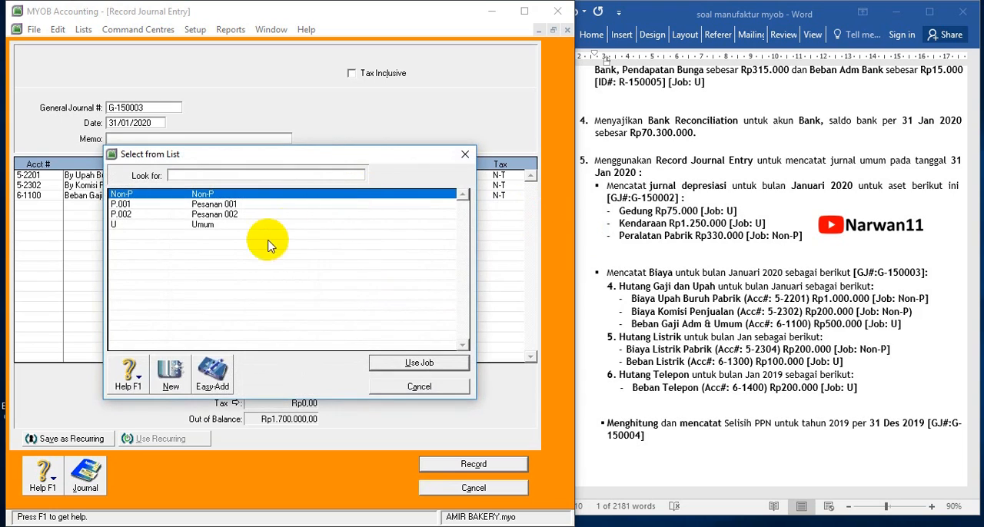
pyautogui.doubleClick(204, 225)
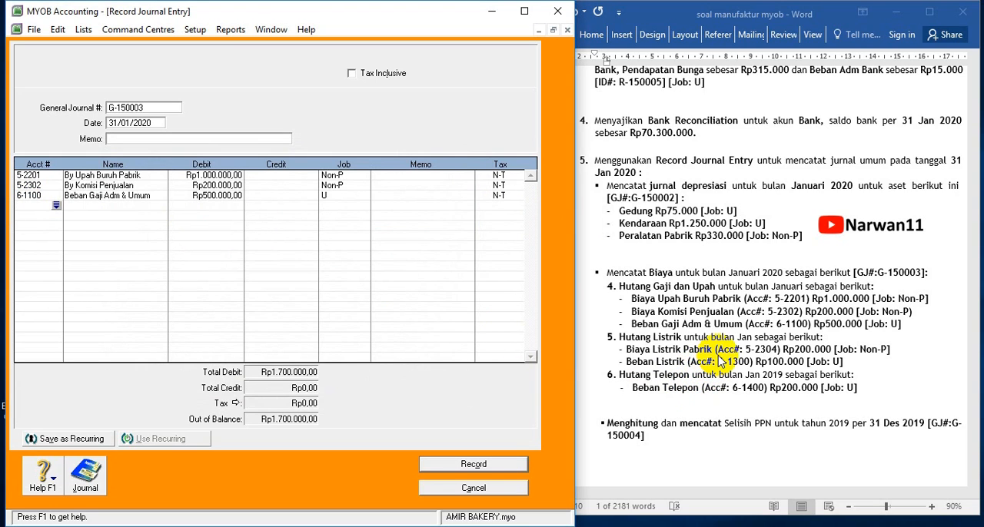
# Add a journal line debiting 5-2304 Biaya Listrik Pabrik Rp200.000 with job Non-P
pyautogui.click(58, 206)
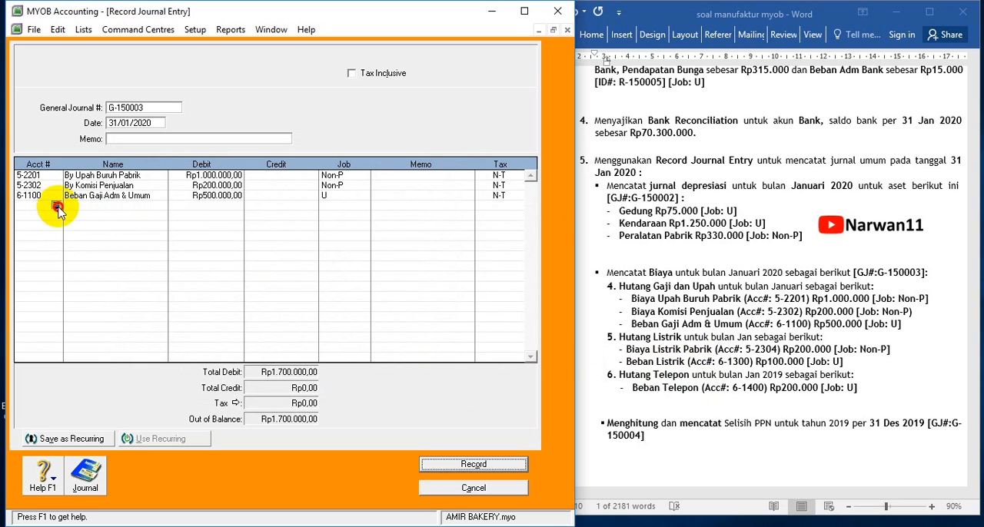
pyautogui.scroll(-10, 161, 304)
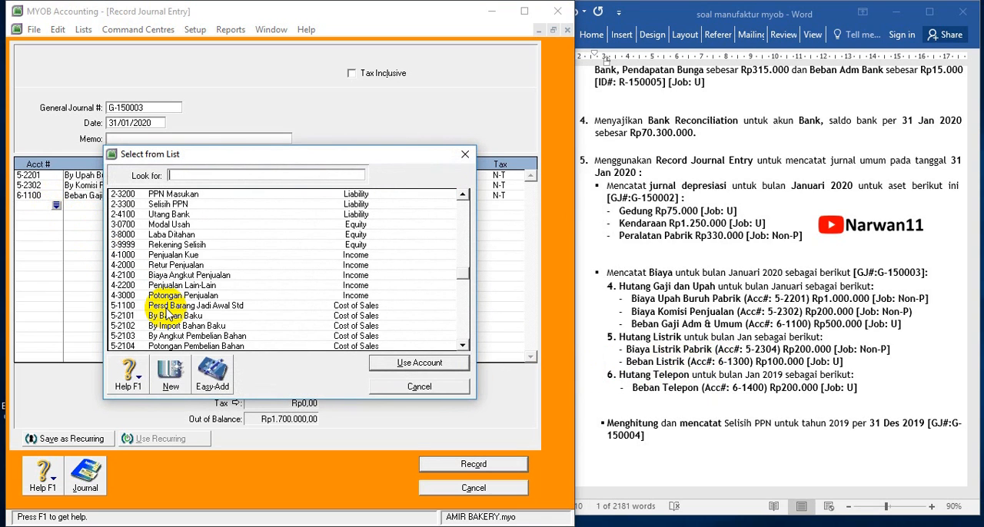
pyautogui.scroll(-2, 169, 349)
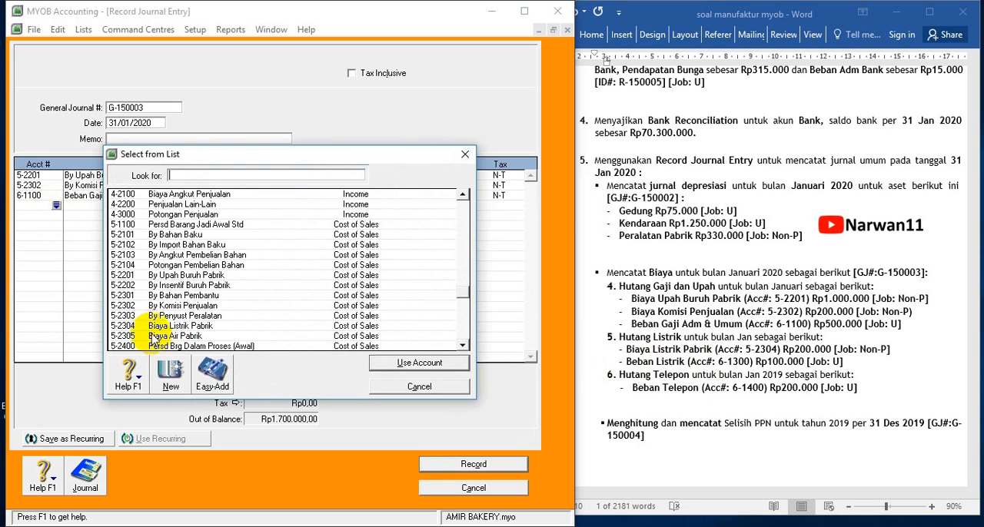
pyautogui.doubleClick(153, 326)
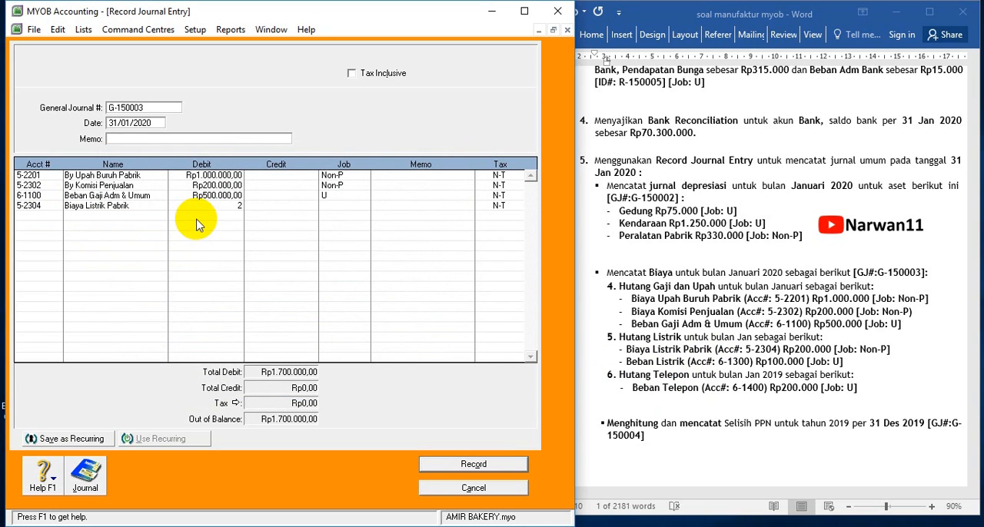
pyautogui.press('Tab')
pyautogui.click(364, 206)
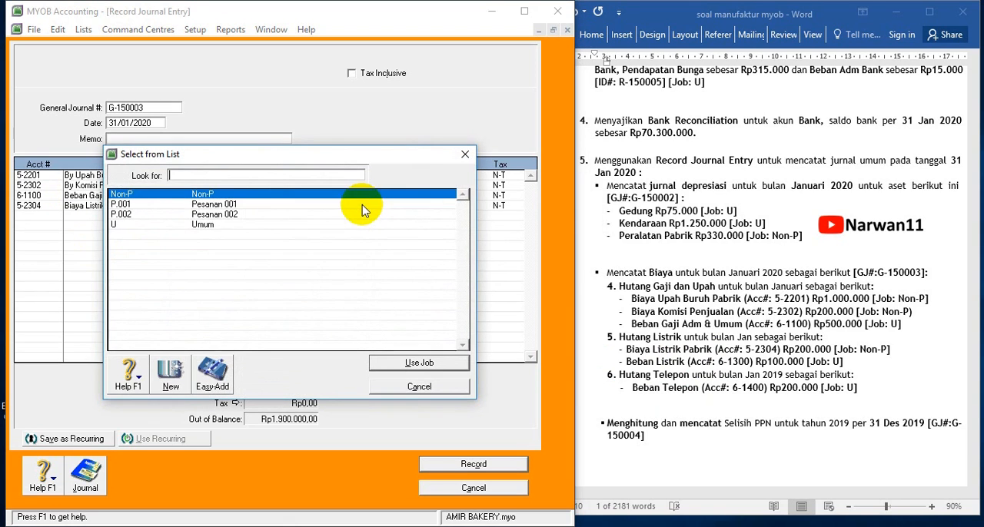
pyautogui.doubleClick(214, 195)
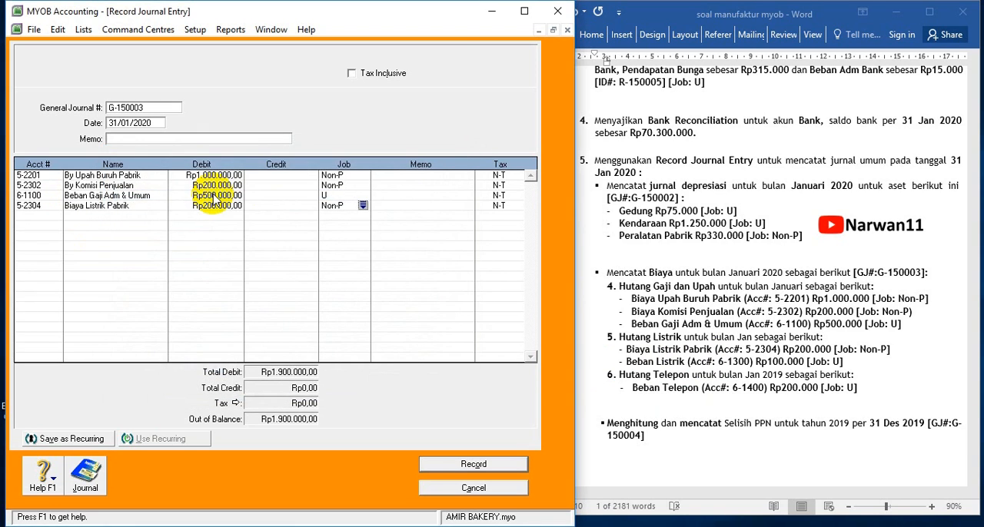
pyautogui.click(29, 217)
pyautogui.click(55, 217)
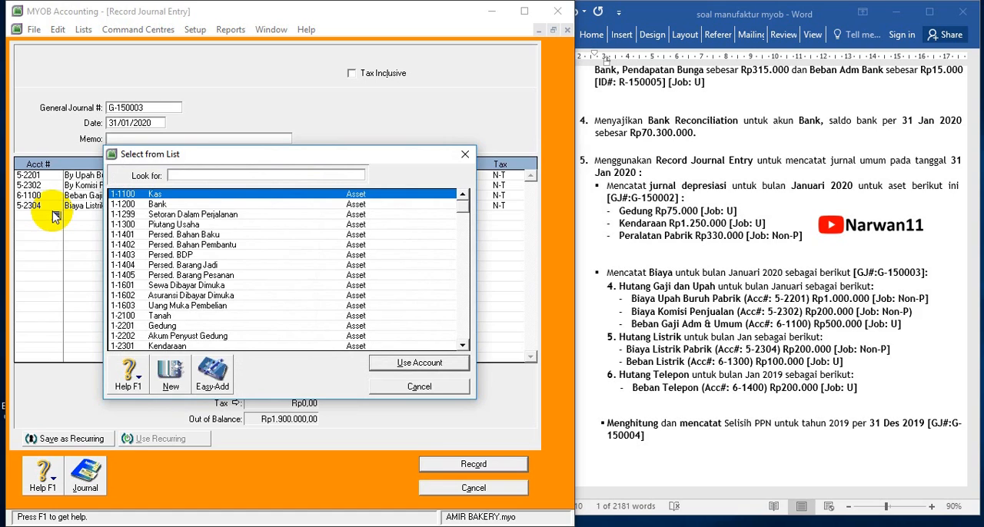
pyautogui.click(392, 386)
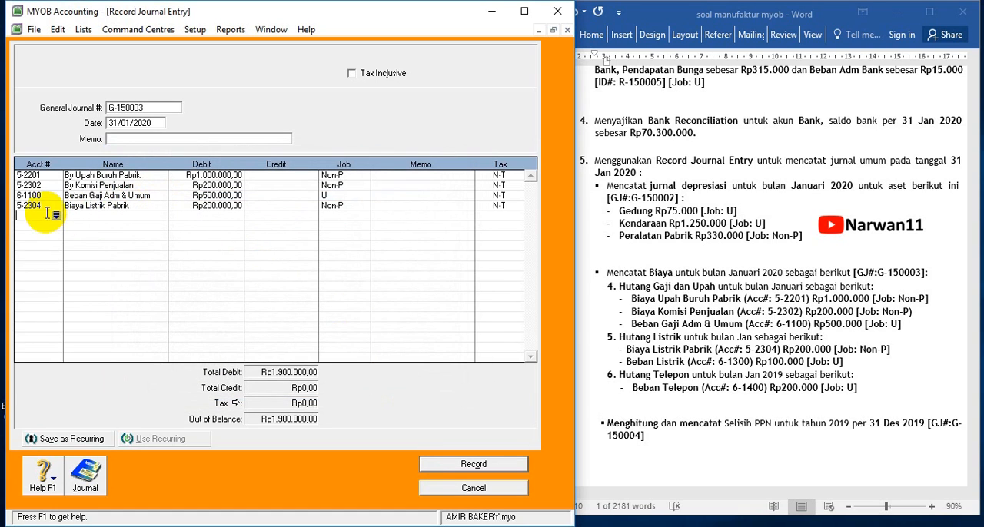
# Change the account of the fourth journal line, Biaya Listrik Pabrik, to 2-2301 Utang Gaji dan Upah
pyautogui.click(31, 205)
pyautogui.click(55, 206)
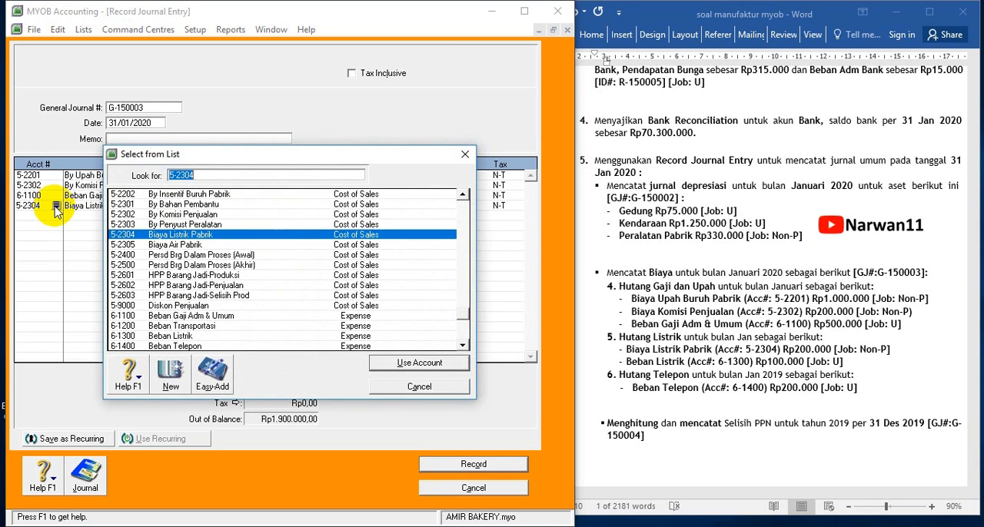
pyautogui.scroll(6, 216, 276)
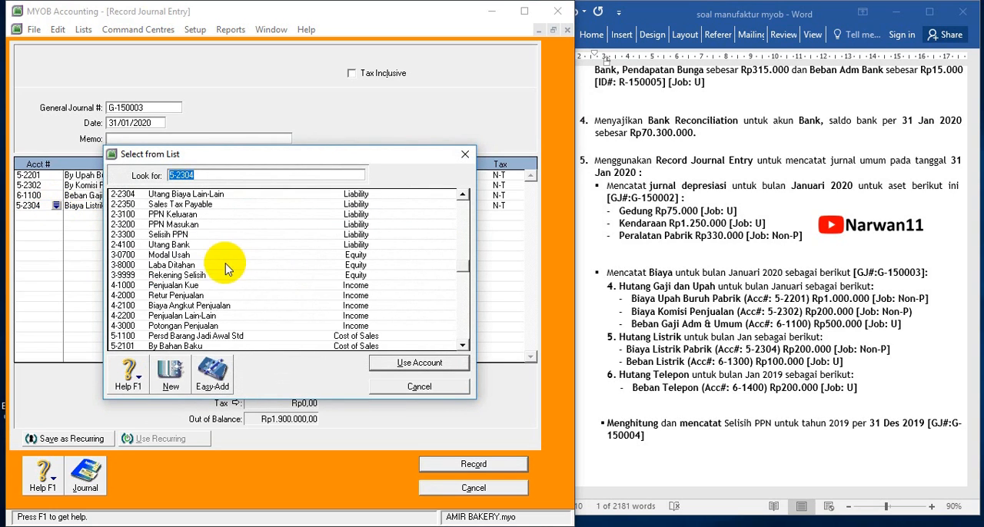
pyautogui.scroll(4, 215, 281)
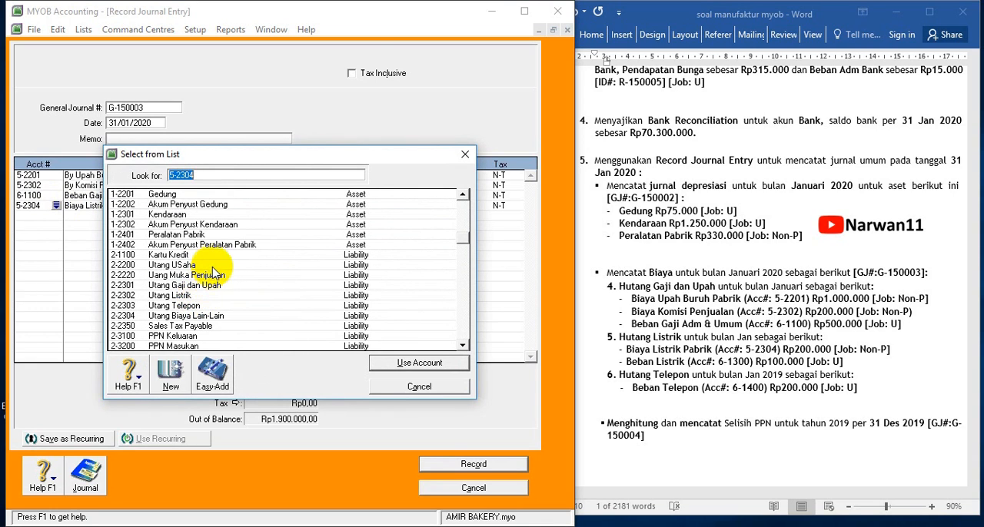
pyautogui.scroll(-2, 208, 284)
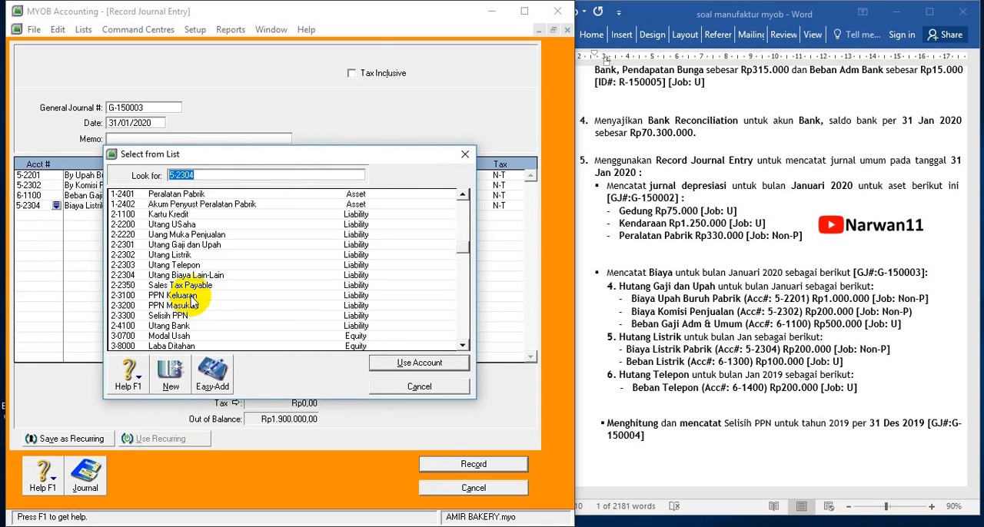
pyautogui.doubleClick(212, 245)
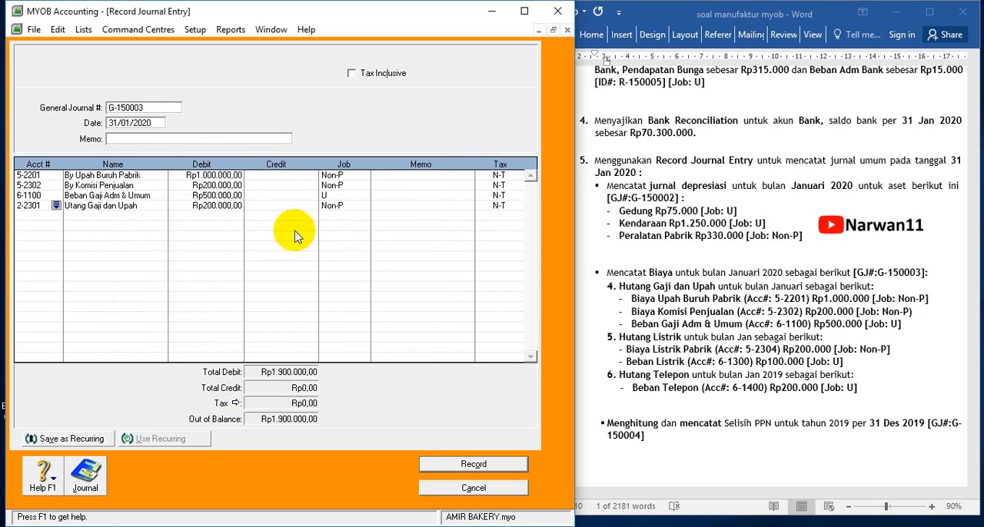
# Clear the debit amount and job on the Utang Gaji dan Upah line and credit it Rp1.700.000
pyautogui.click(216, 205)
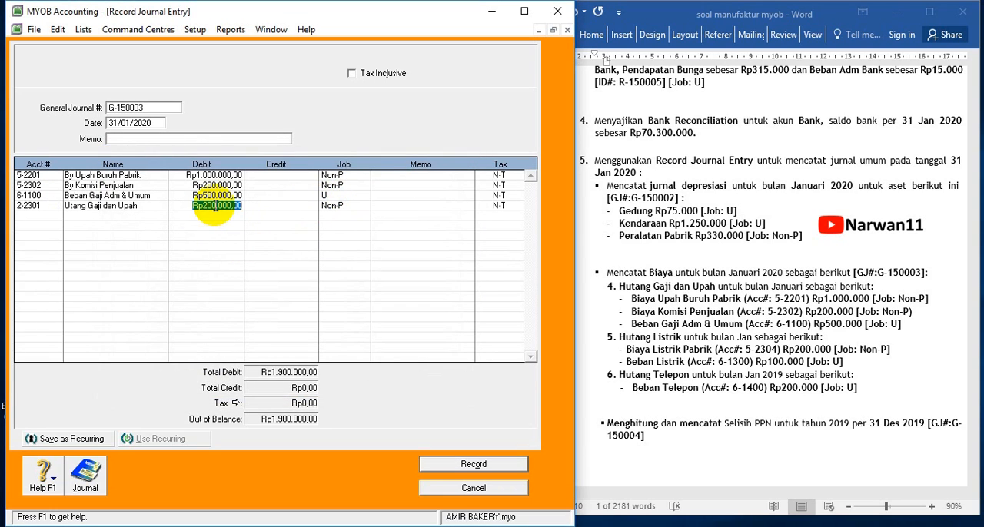
pyautogui.press('Delete')
pyautogui.press('Tab')
pyautogui.press('Tab')
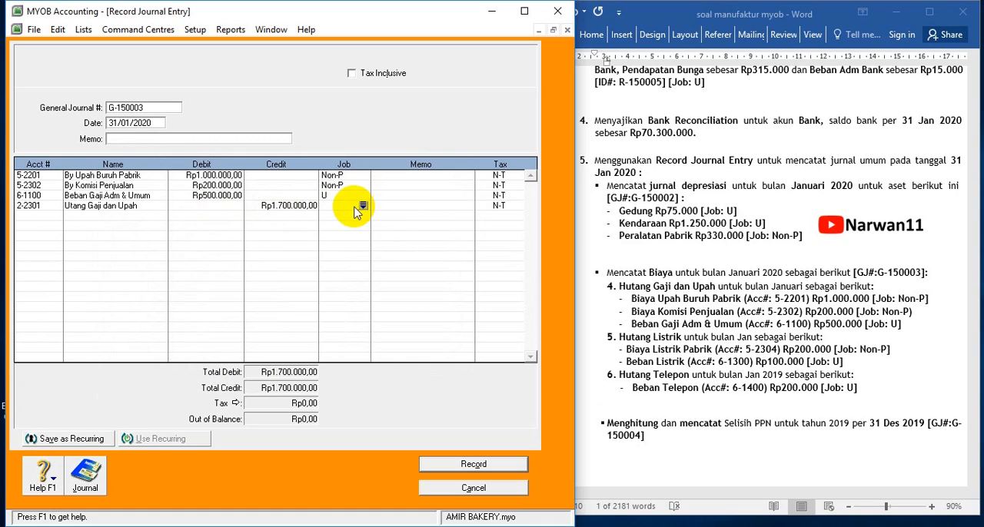
pyautogui.click(50, 216)
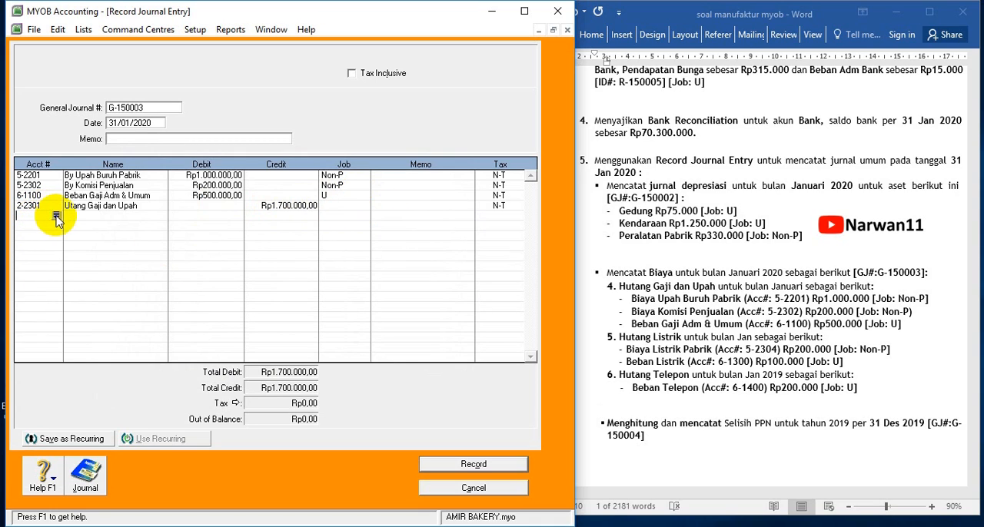
pyautogui.click(56, 217)
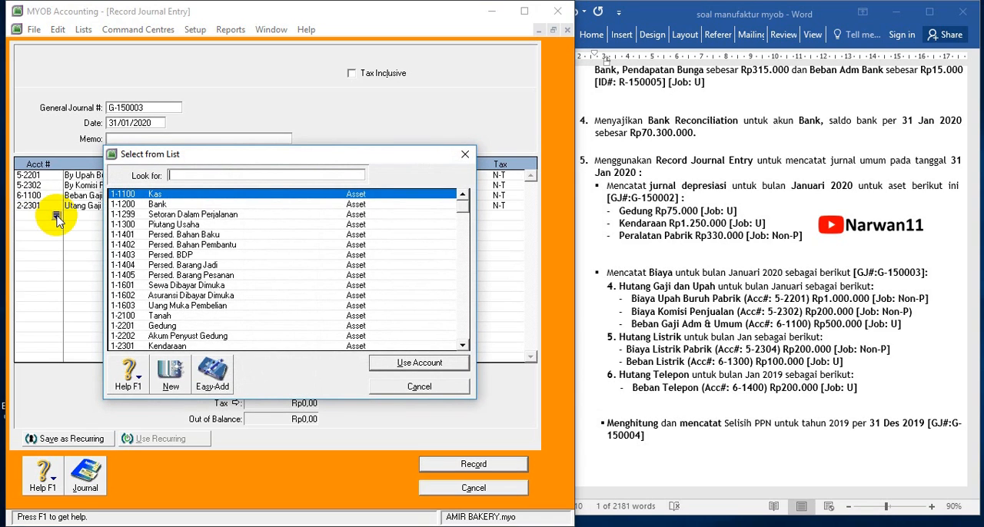
pyautogui.scroll(-12, 171, 261)
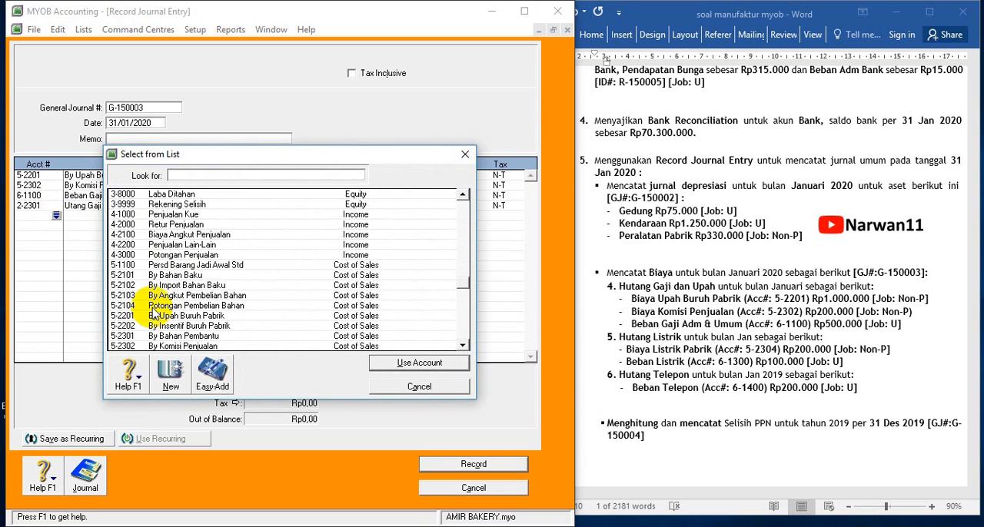
pyautogui.doubleClick(163, 315)
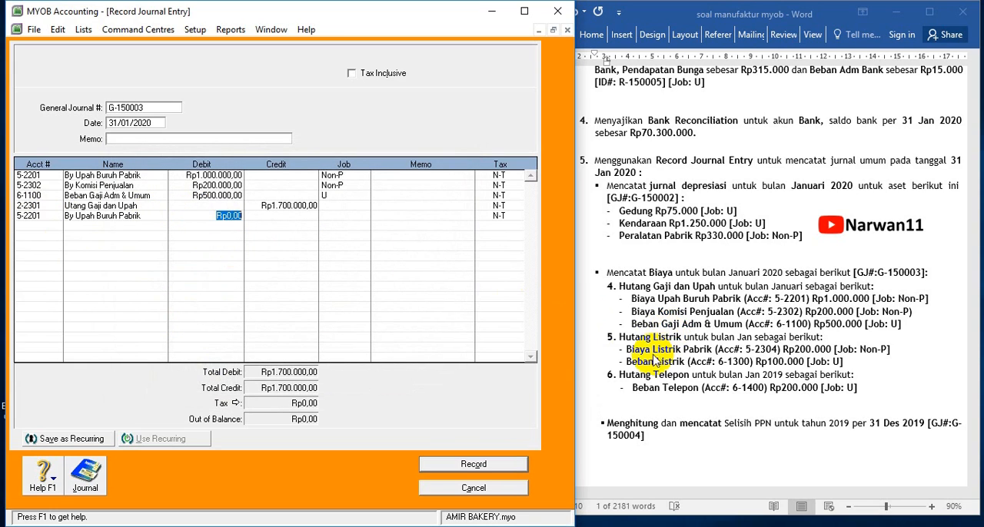
# Set the fifth journal line's account to 5-2304 Biaya Listrik Pabrik and debit it Rp200.000
pyautogui.click(27, 215)
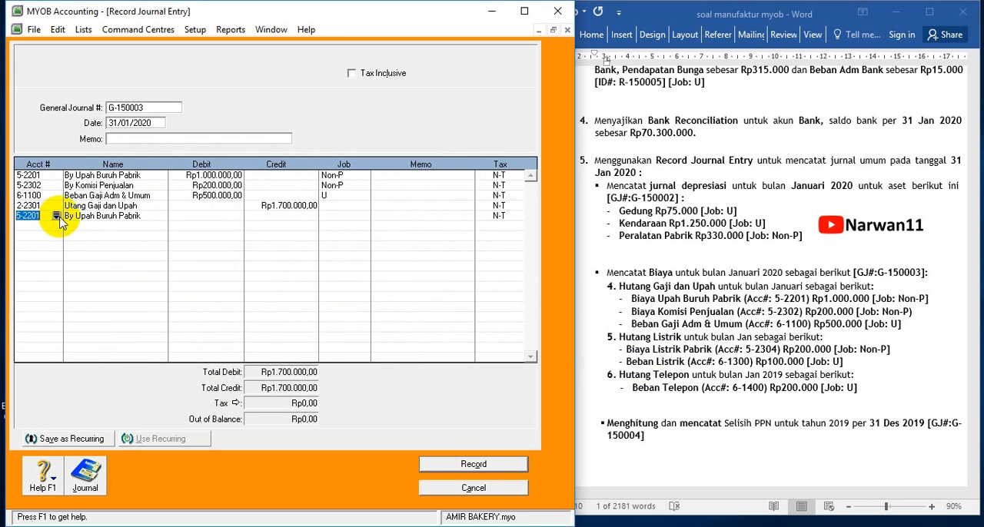
pyautogui.click(55, 216)
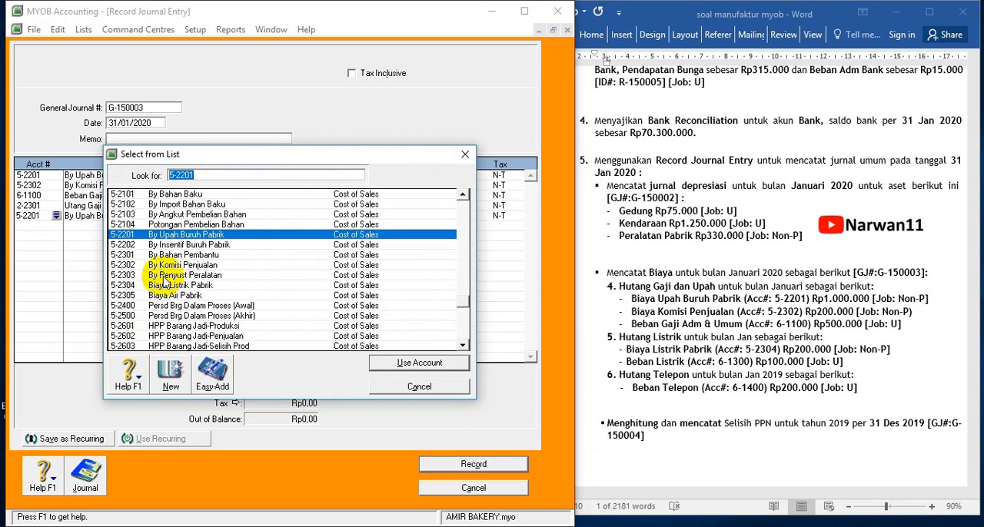
pyautogui.click(157, 286)
pyautogui.doubleClick(158, 287)
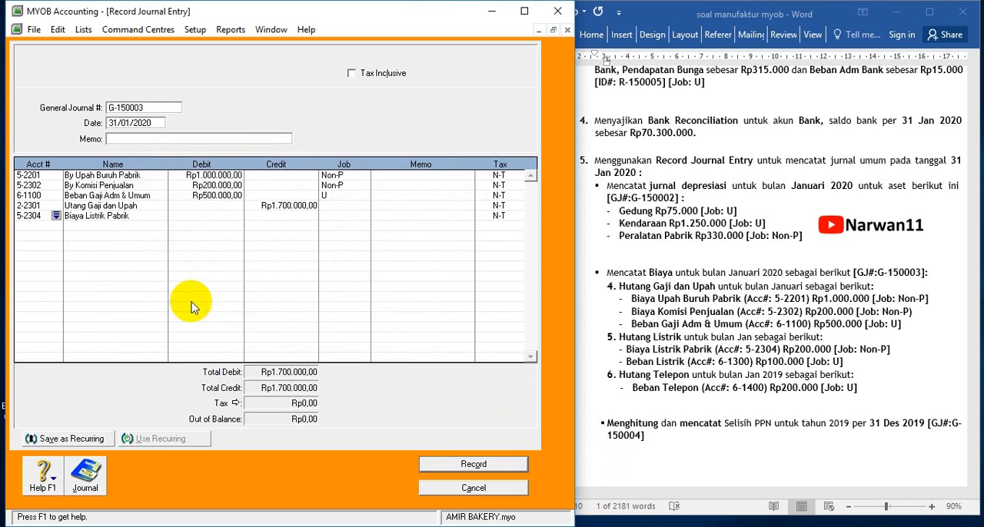
pyautogui.click(219, 216)
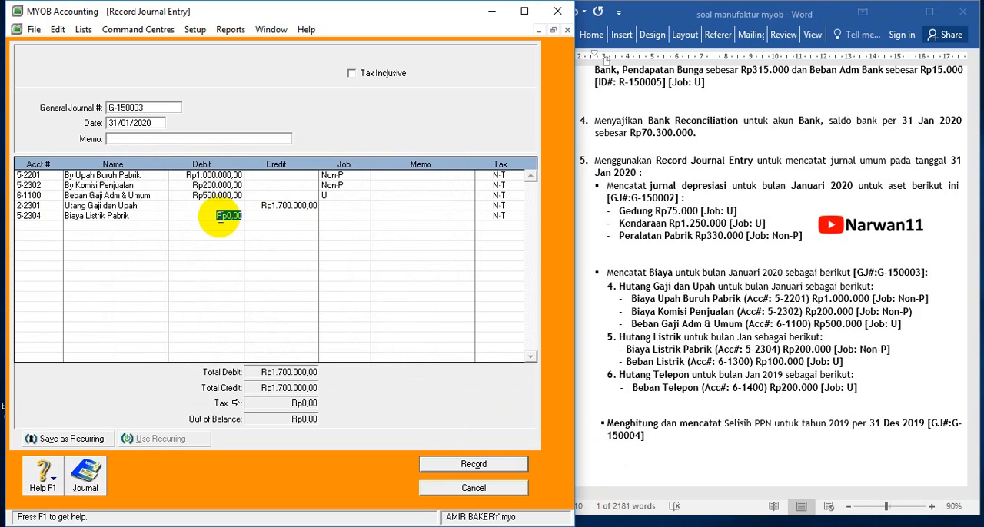
pyautogui.write('200.000')
pyautogui.press('Tab')
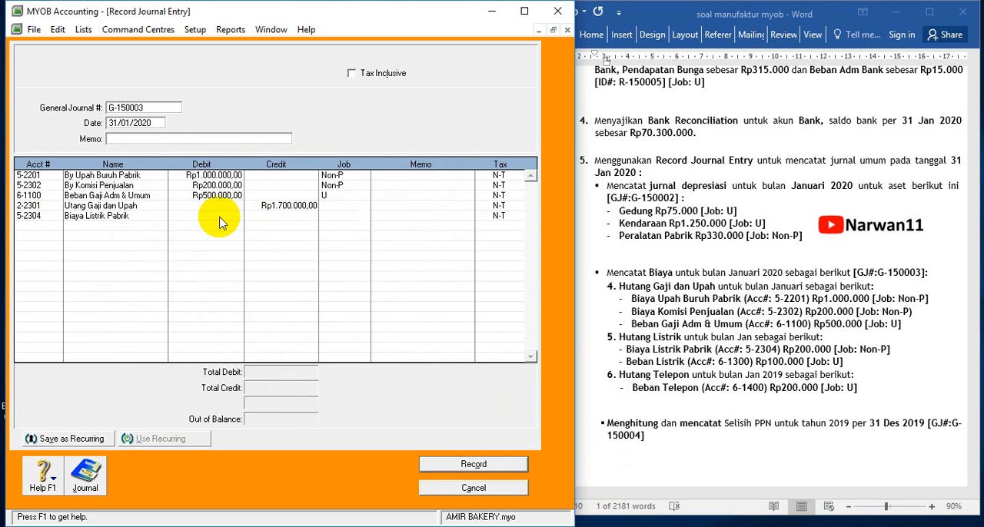
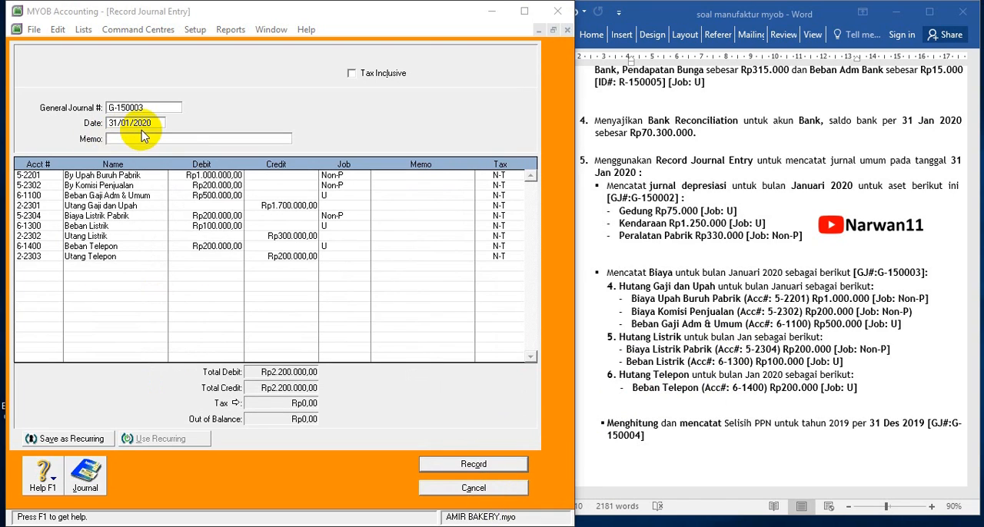
# Enter the memo BIAYA UNTUK BULAN JANUARI and record journal G-150003, accepting the lines without job numbers
pyautogui.click(137, 139)
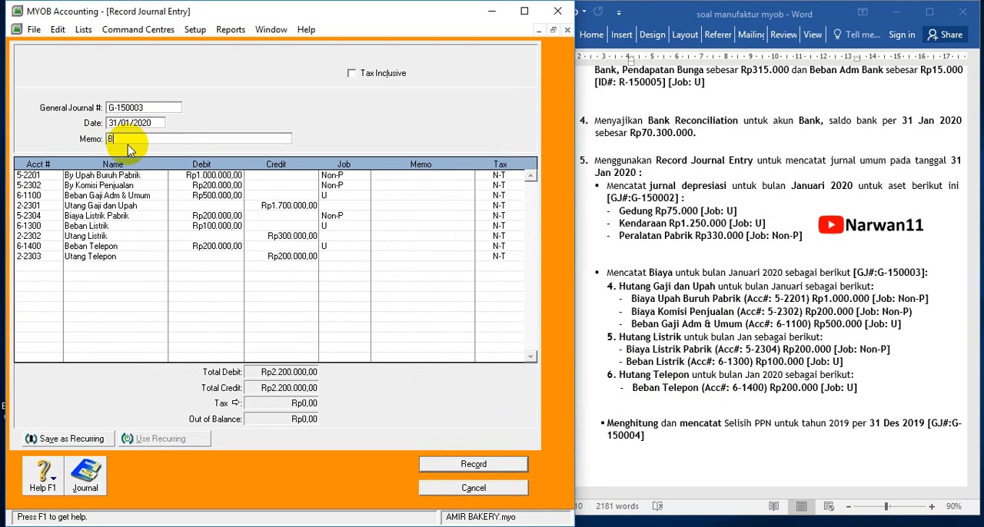
pyautogui.write('BIAYA UNTUK BULAN JNUARI')
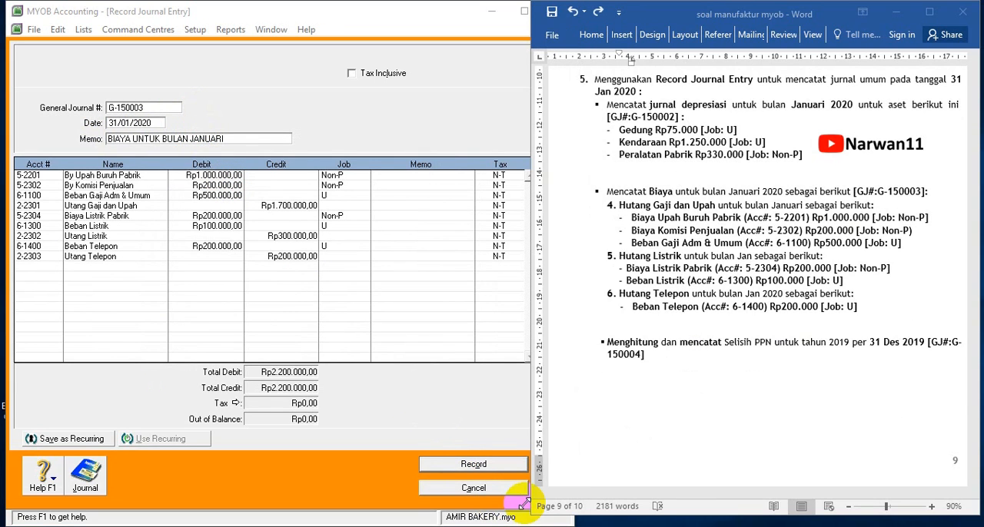
pyautogui.click(474, 464)
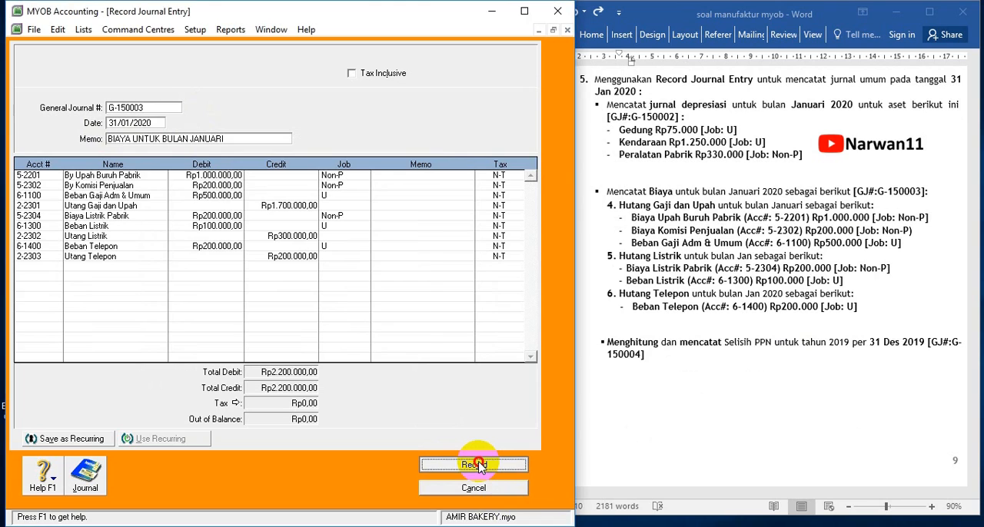
pyautogui.click(390, 341)
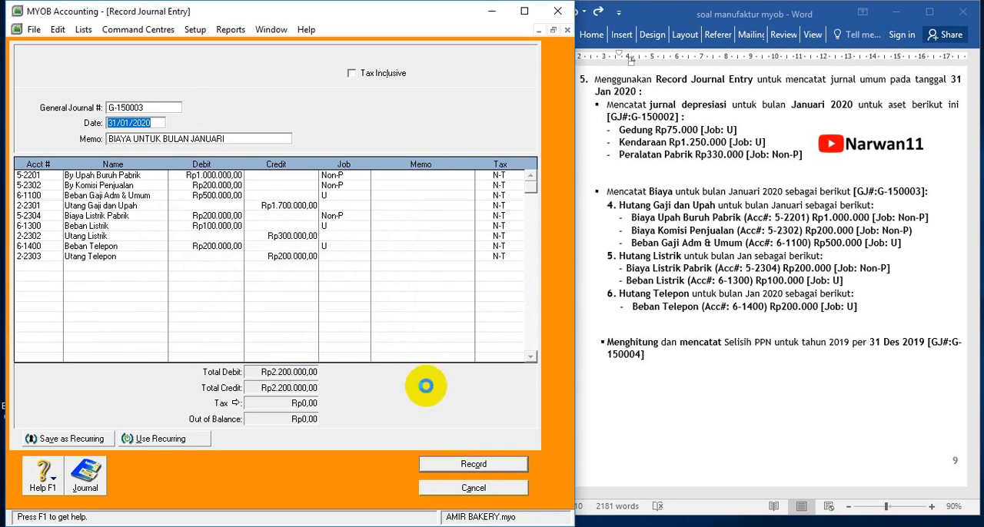
# Add a journal line debiting 2-3100 PPN Keluaran Rp100.000, based on the exercise's opening balance sheet
pyautogui.click(642, 413)
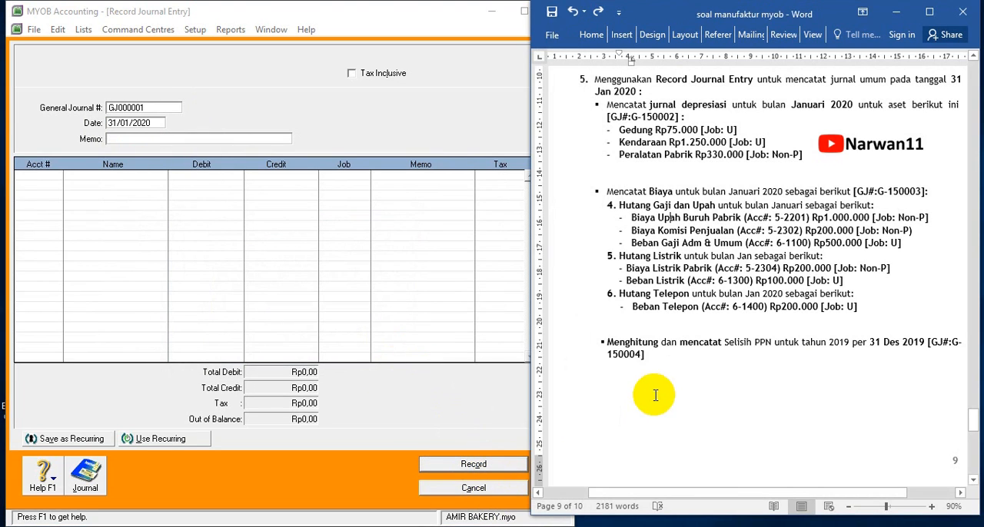
pyautogui.scroll(-3, 673, 381)
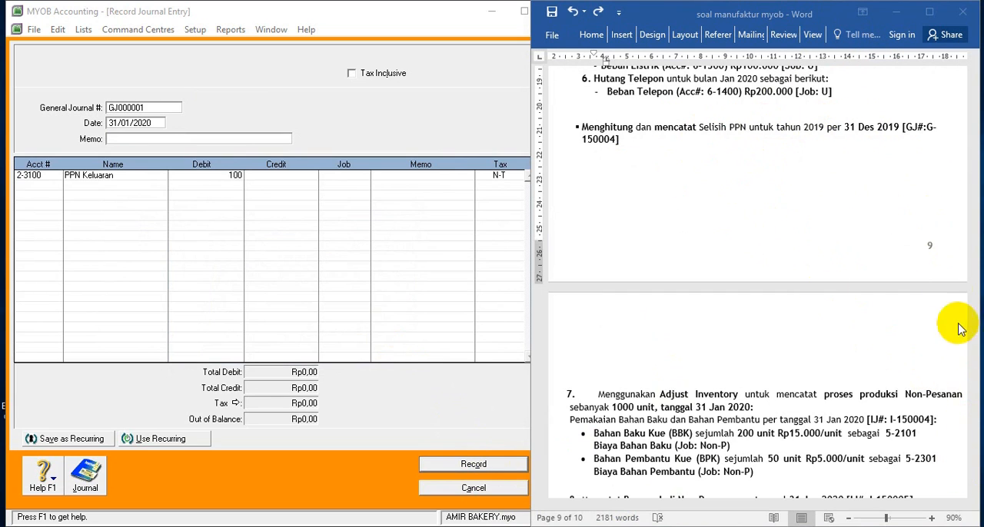
pyautogui.scroll(3, 953, 323)
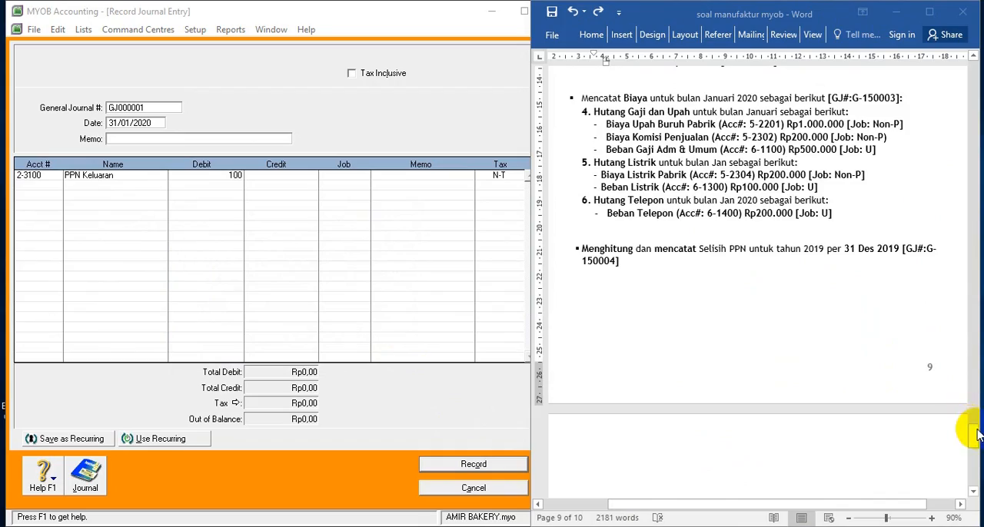
pyautogui.moveTo(975, 434); pyautogui.dragTo(965, 300)
pyautogui.moveTo(959, 284); pyautogui.dragTo(960, 283)
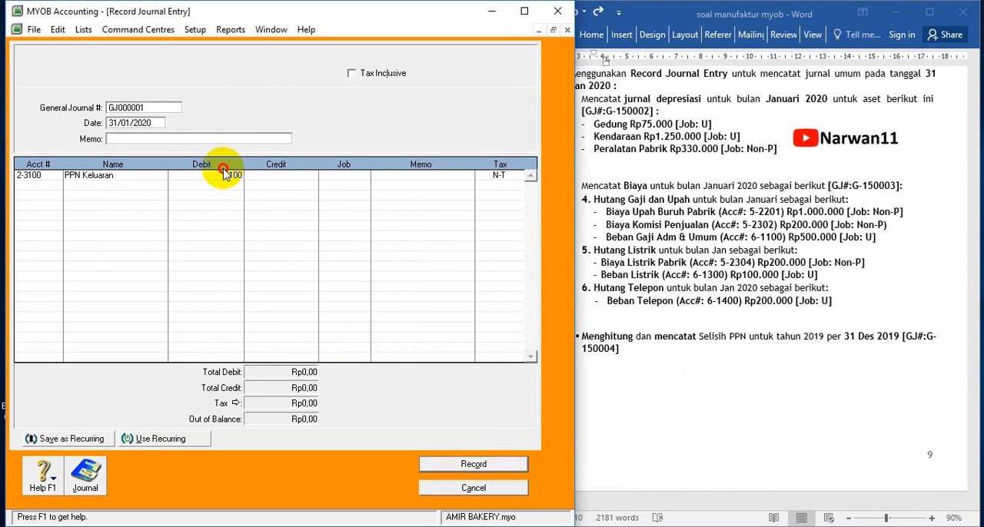
pyautogui.click(243, 176)
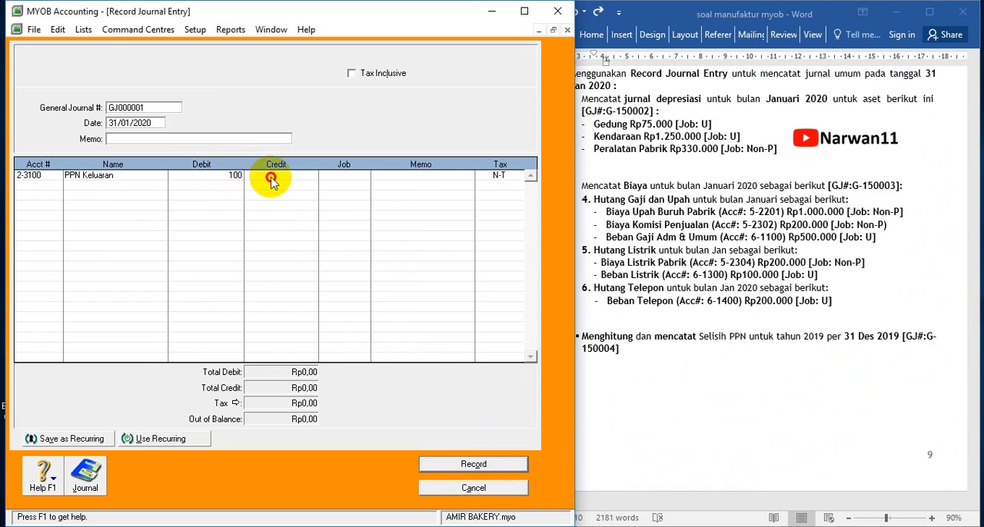
pyautogui.press('Delete')
pyautogui.press('Delete')
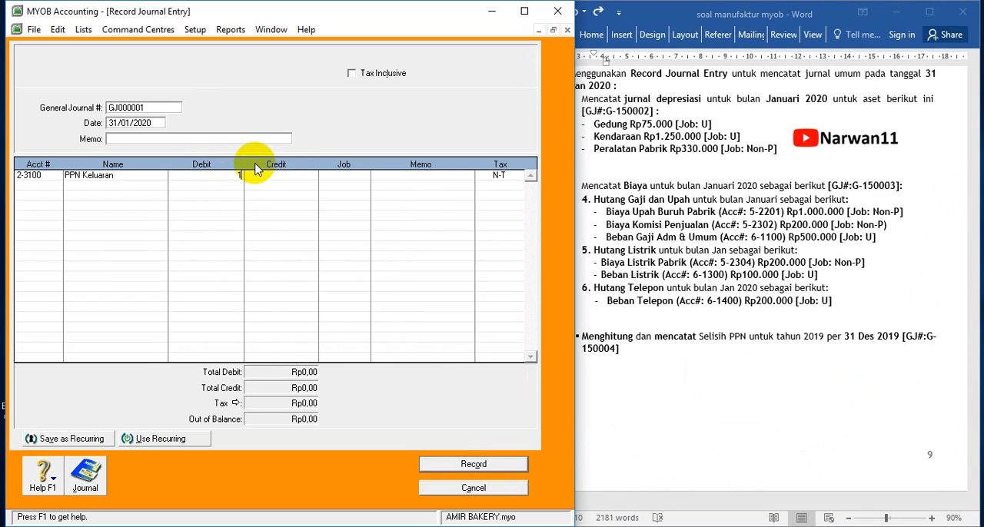
pyautogui.write('00.')
pyautogui.write('00000')
pyautogui.press('Tab')
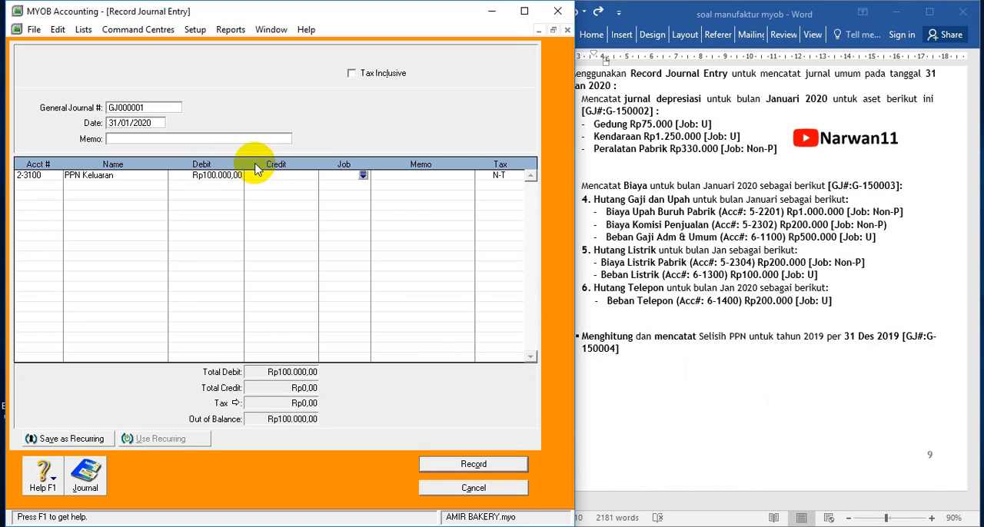
# Add a journal line crediting 2-3200 PPN Masukan Rp200.000
pyautogui.click(49, 186)
pyautogui.click(54, 185)
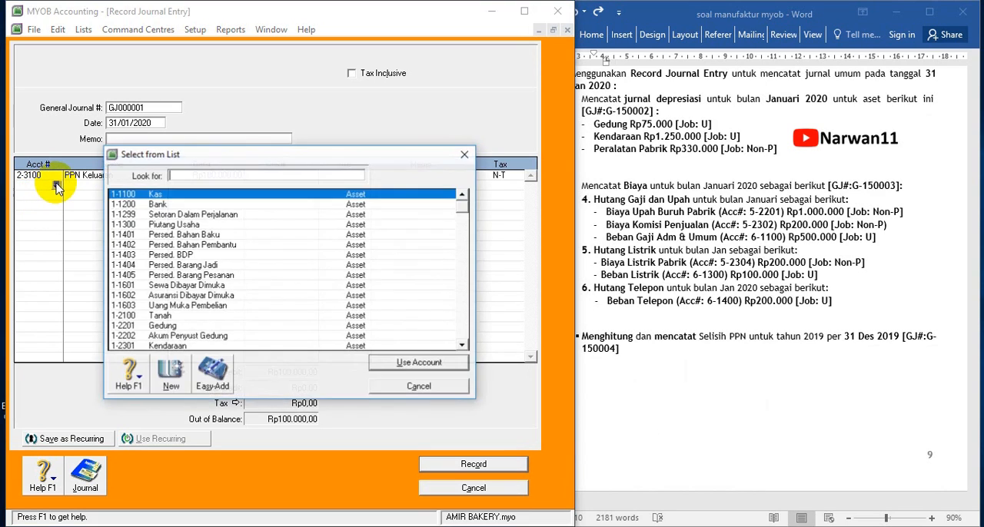
pyautogui.scroll(-5, 184, 307)
pyautogui.doubleClick(188, 316)
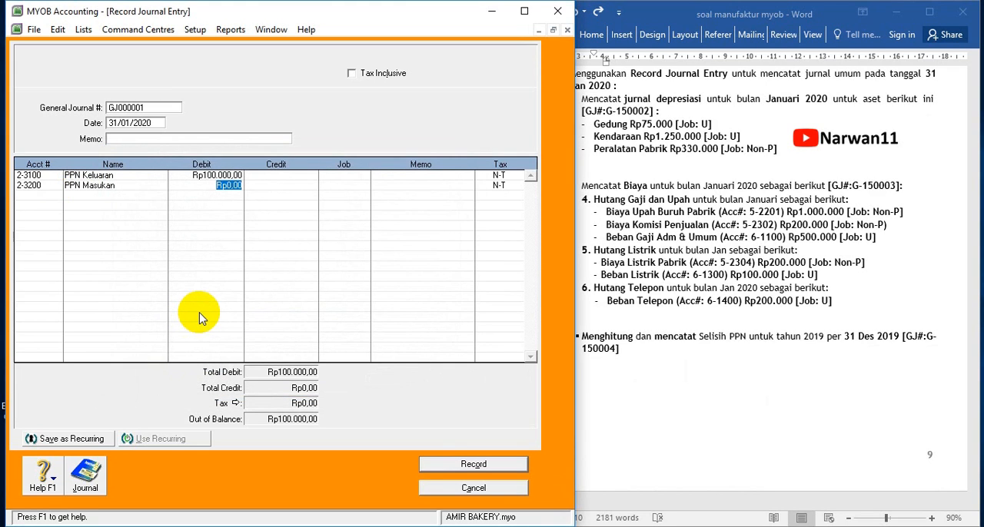
pyautogui.press('Tab')
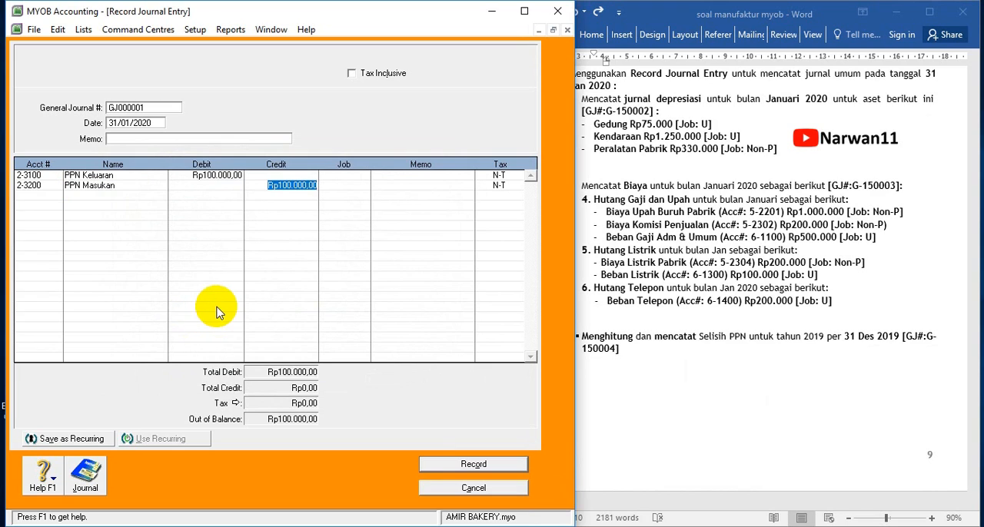
pyautogui.write('200.000')
pyautogui.press('Tab')
# Add a third journal line debiting 2-3300 Selisih PPN Rp100.000
pyautogui.click(52, 196)
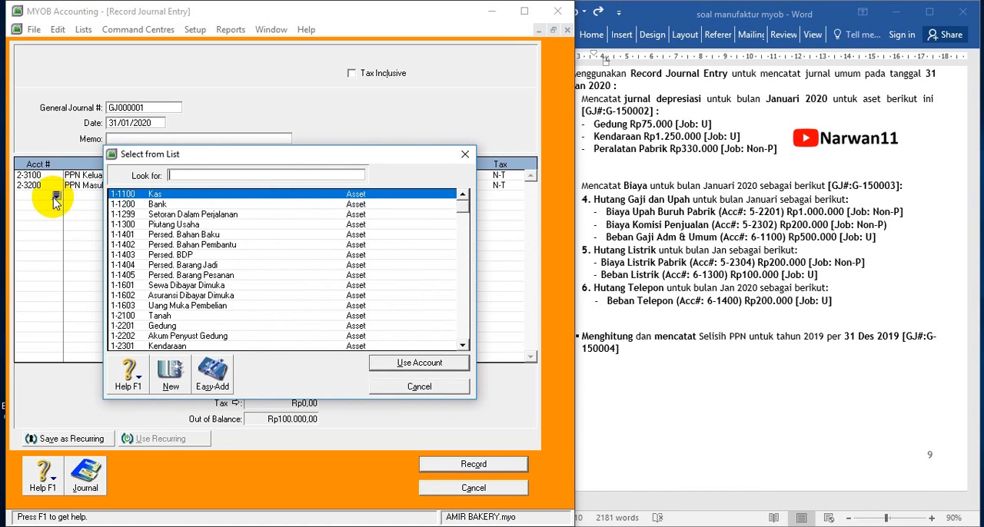
pyautogui.click(462, 346)
pyautogui.click(462, 346)
pyautogui.click(463, 346)
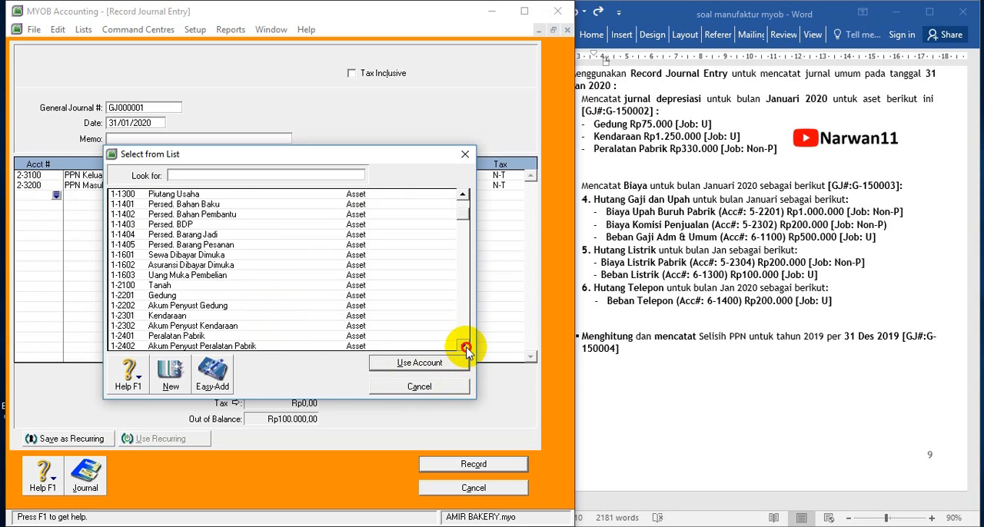
pyautogui.click(463, 346)
pyautogui.click(463, 346)
pyautogui.click(464, 346)
pyautogui.click(463, 346)
pyautogui.click(464, 346)
pyautogui.click(463, 346)
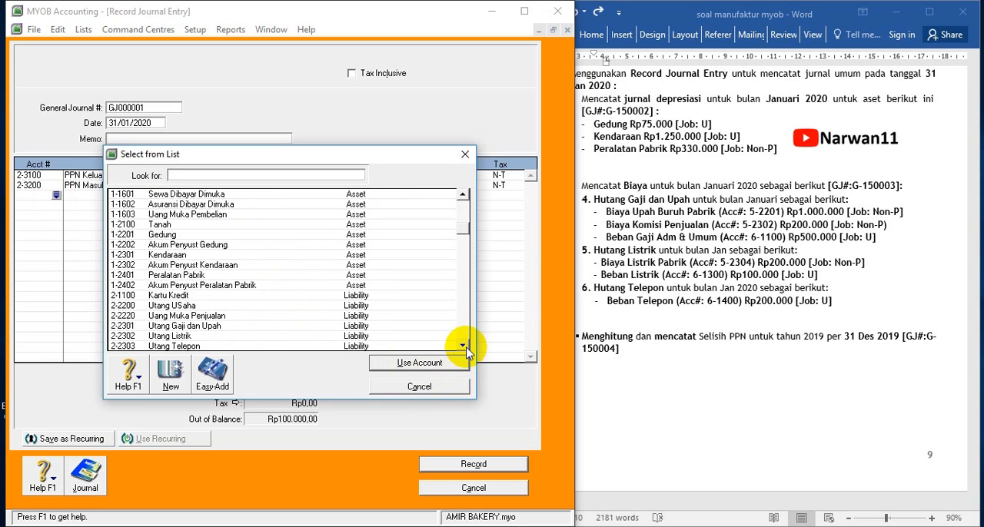
pyautogui.click(463, 346)
pyautogui.click(463, 346)
pyautogui.click(463, 346)
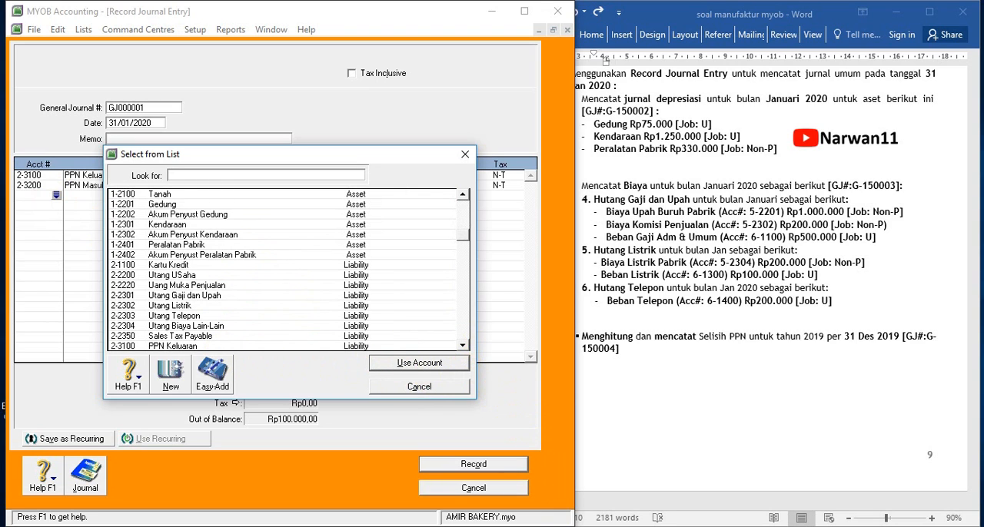
pyautogui.scroll(-1, 153, 330)
pyautogui.doubleClick(164, 343)
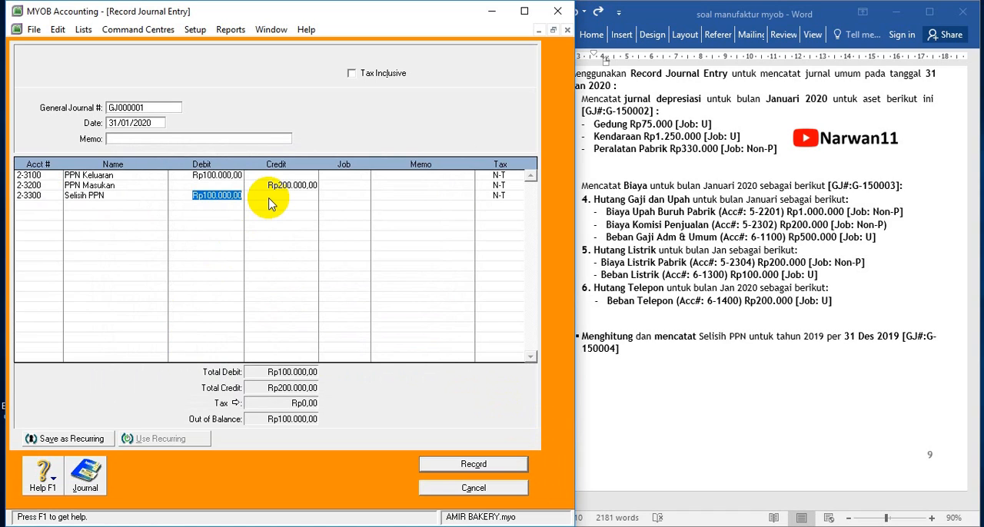
pyautogui.press('Tab')
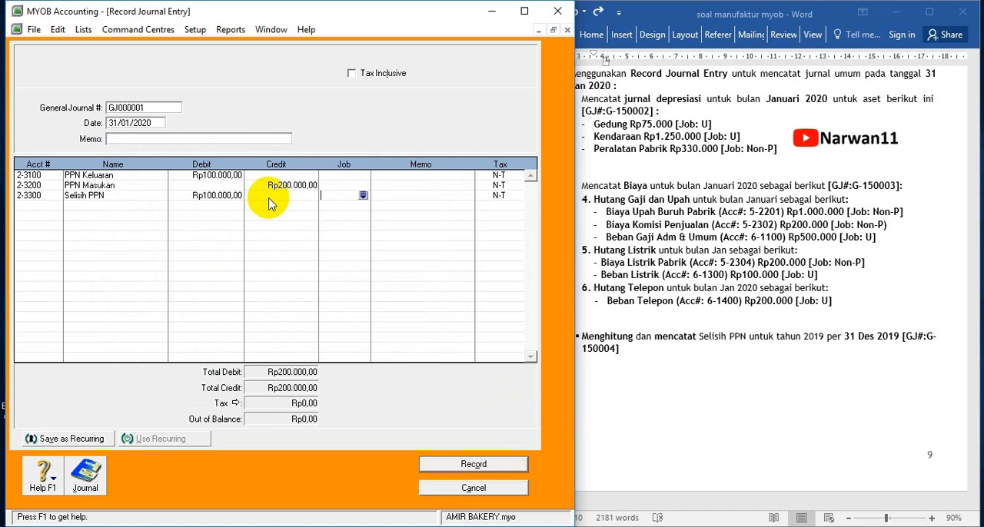
# Set the journal's memo to SELISIH PPN and its General Journal number to G-150004, as given in the exercise
pyautogui.click(200, 141)
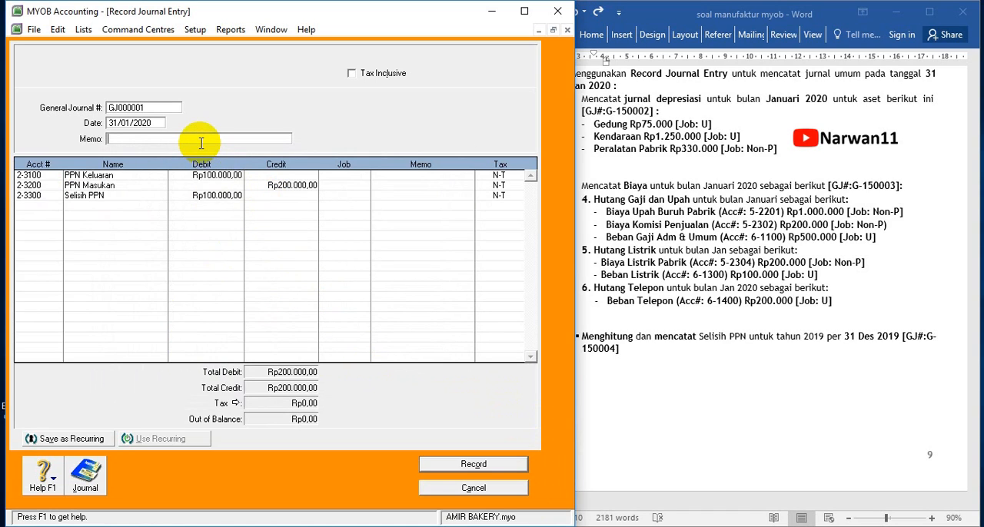
pyautogui.write('SELISIH PPN')
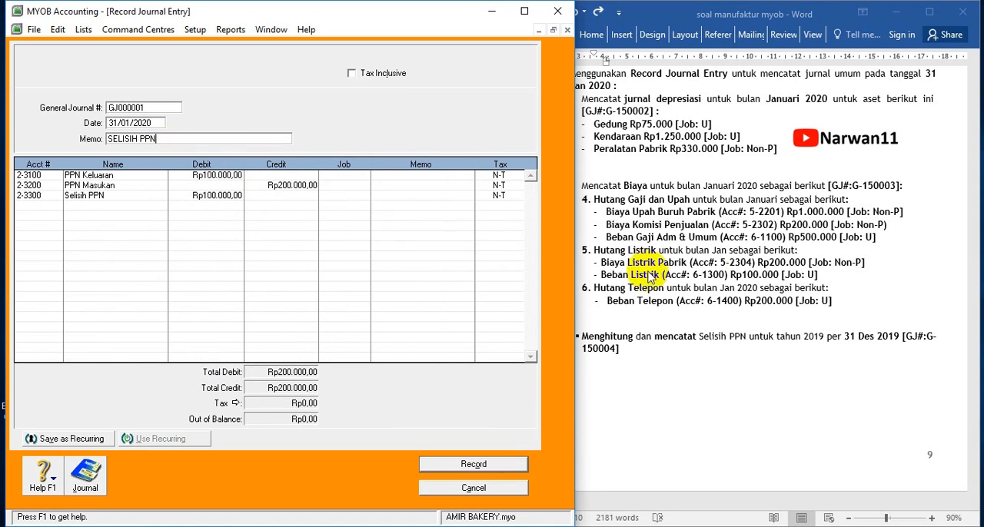
pyautogui.click(742, 296)
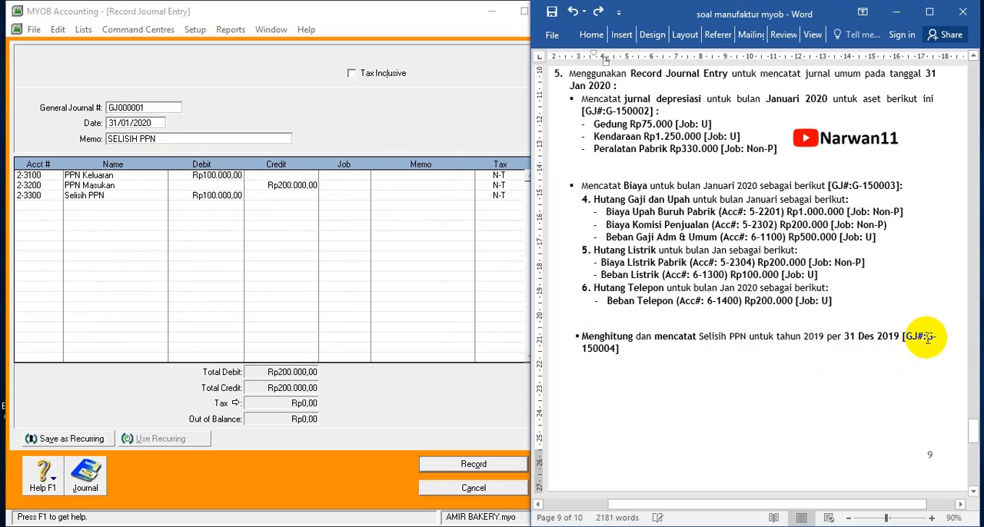
pyautogui.moveTo(927, 336); pyautogui.dragTo(620, 350)
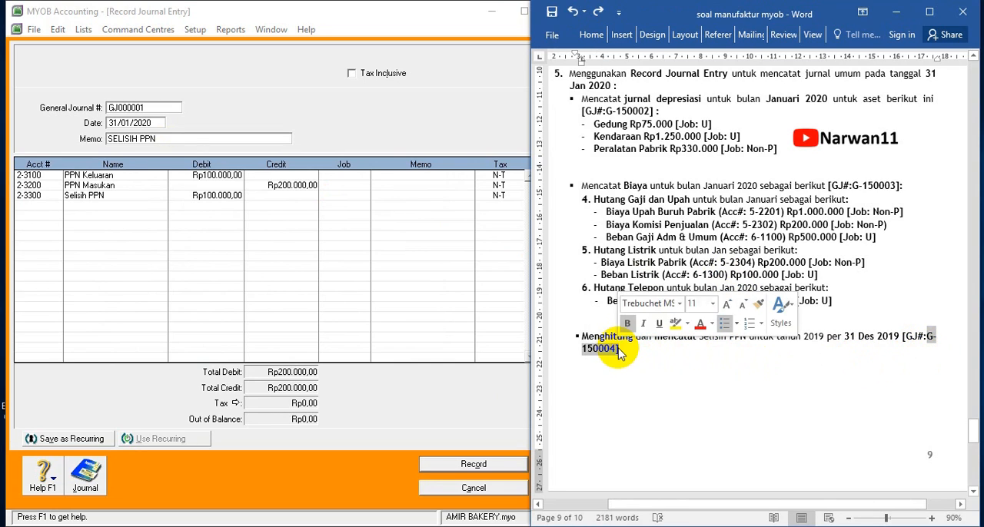
pyautogui.click(144, 106)
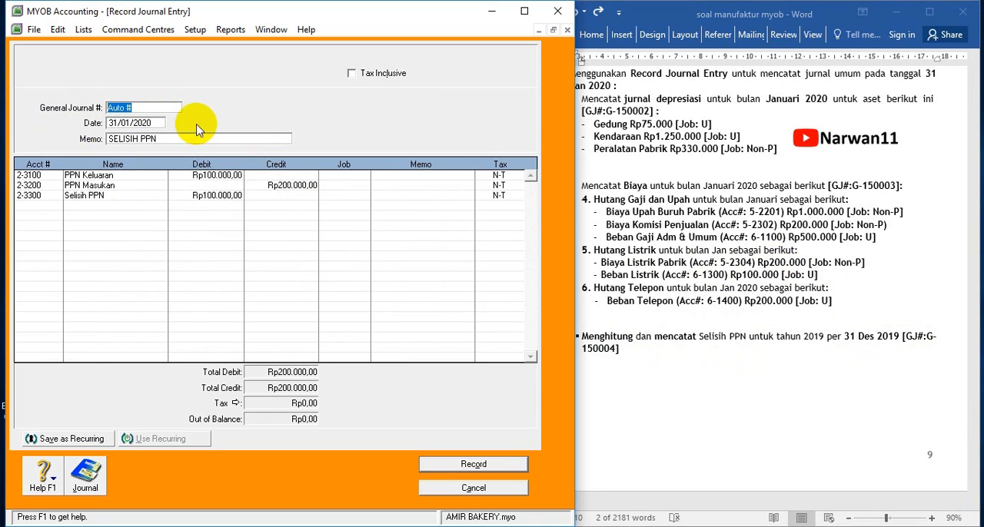
pyautogui.write('G-')
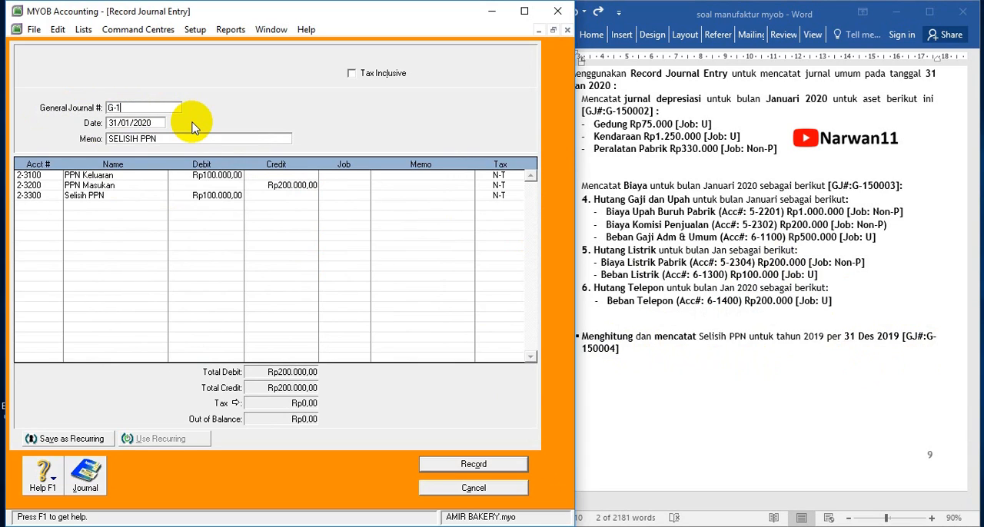
pyautogui.write('150004')
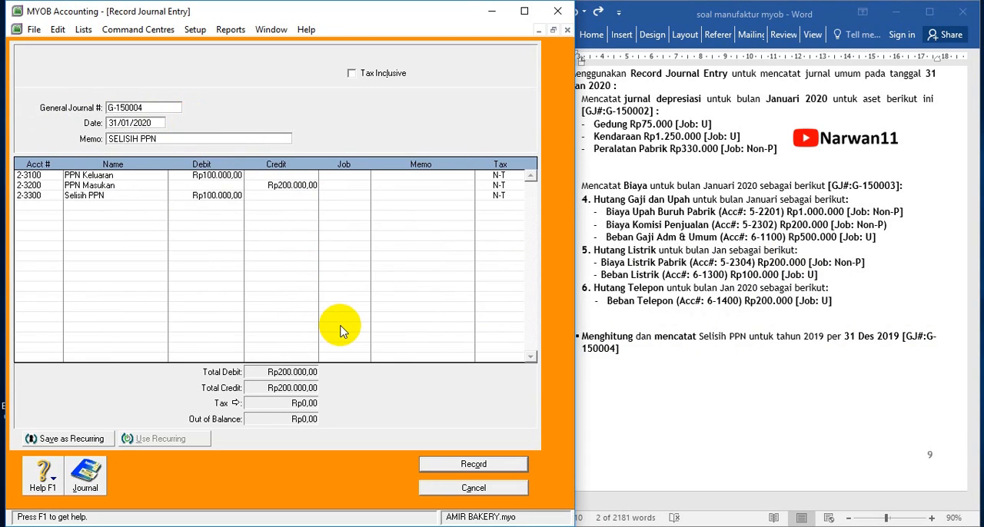
pyautogui.click(703, 434)
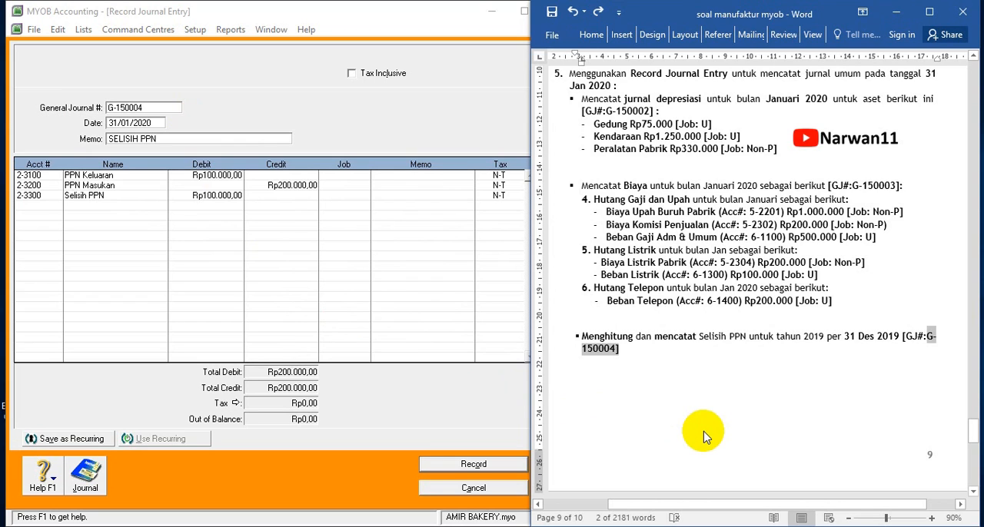
# Record the SELISIH PPN journal entry without assigning job numbers
pyautogui.click(456, 468)
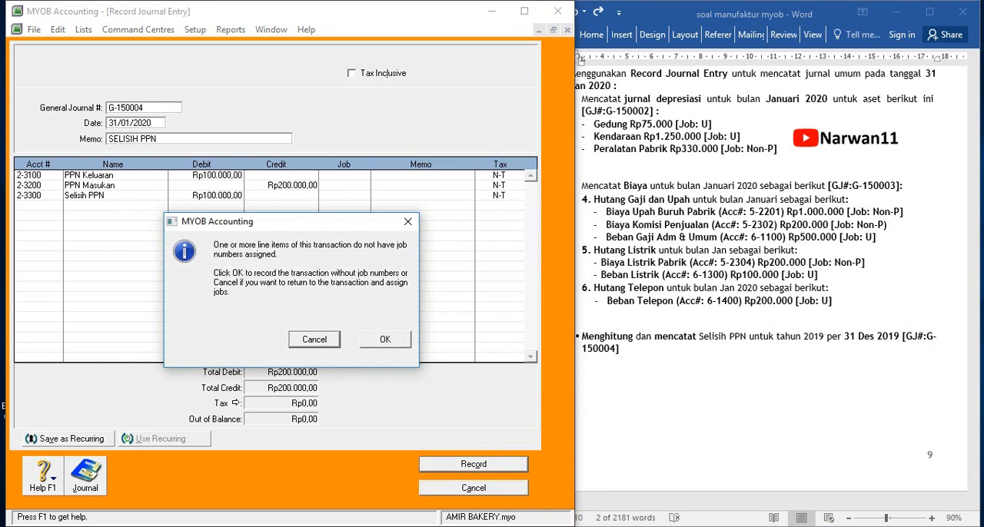
pyautogui.click(577, 525)
pyautogui.click(382, 338)
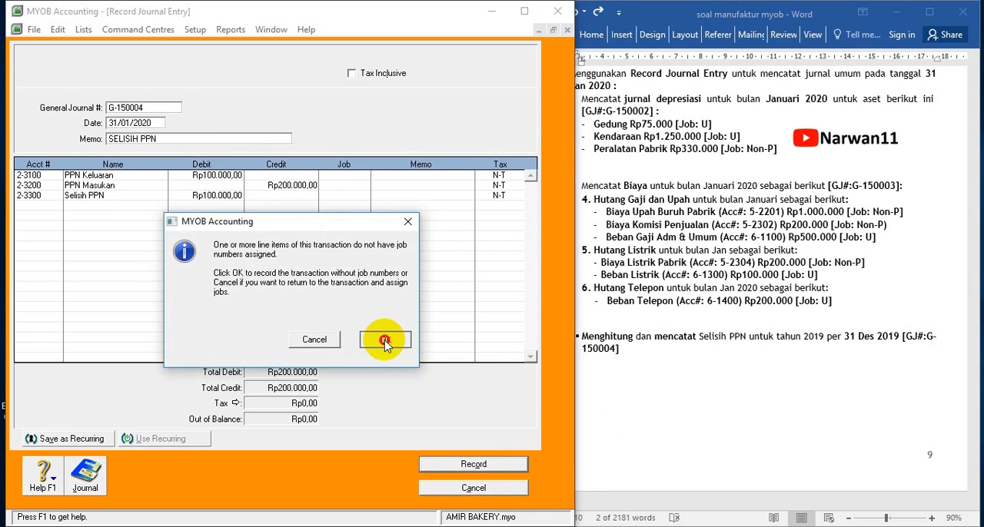
# Review the Adjust Inventory task in the exercise, close the journal entry window and open the Inventory command centre
pyautogui.click(714, 418)
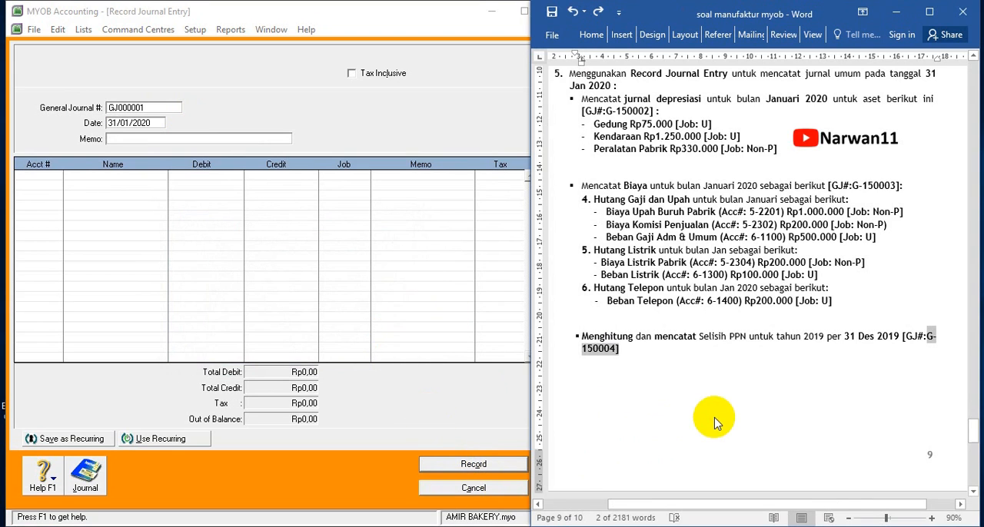
pyautogui.scroll(-10, 714, 418)
pyautogui.scroll(-2, 714, 418)
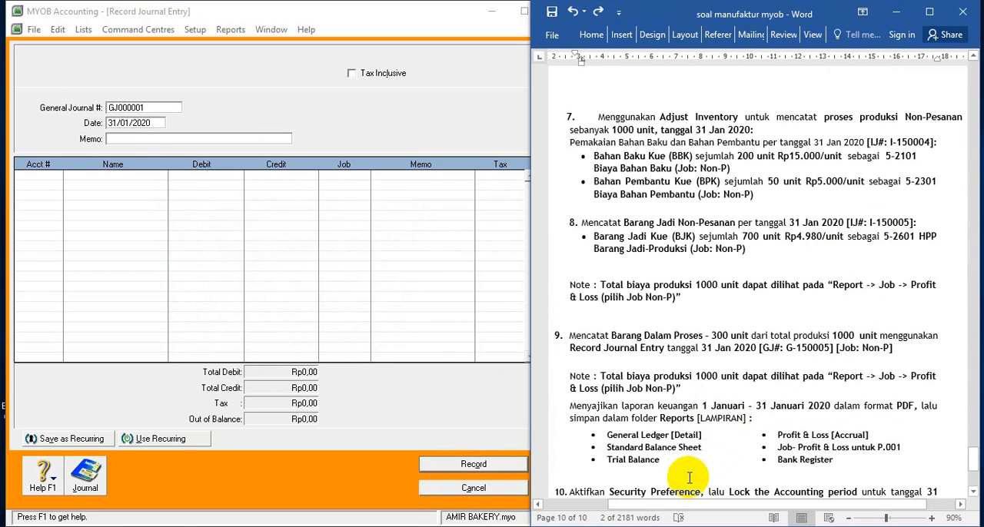
pyautogui.scroll(-1, 667, 495)
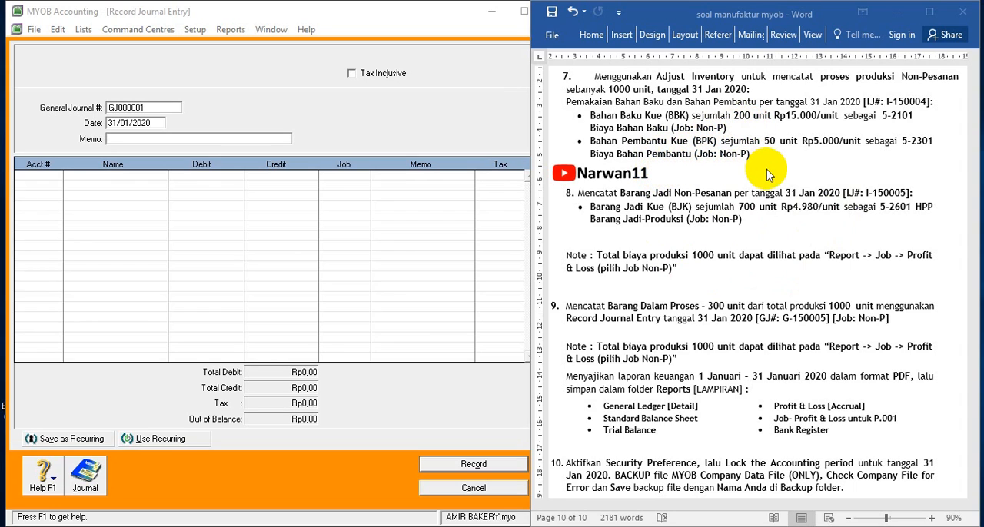
pyautogui.click(440, 490)
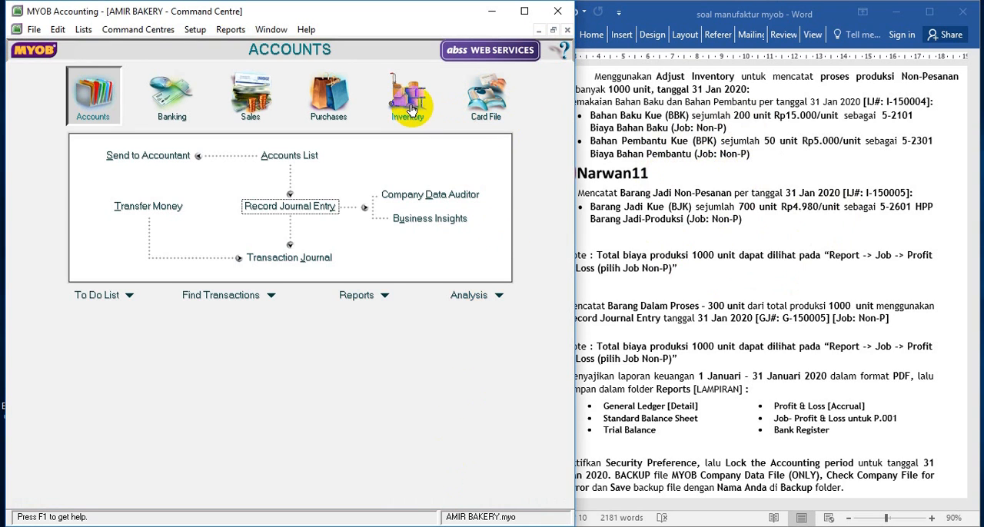
pyautogui.click(408, 113)
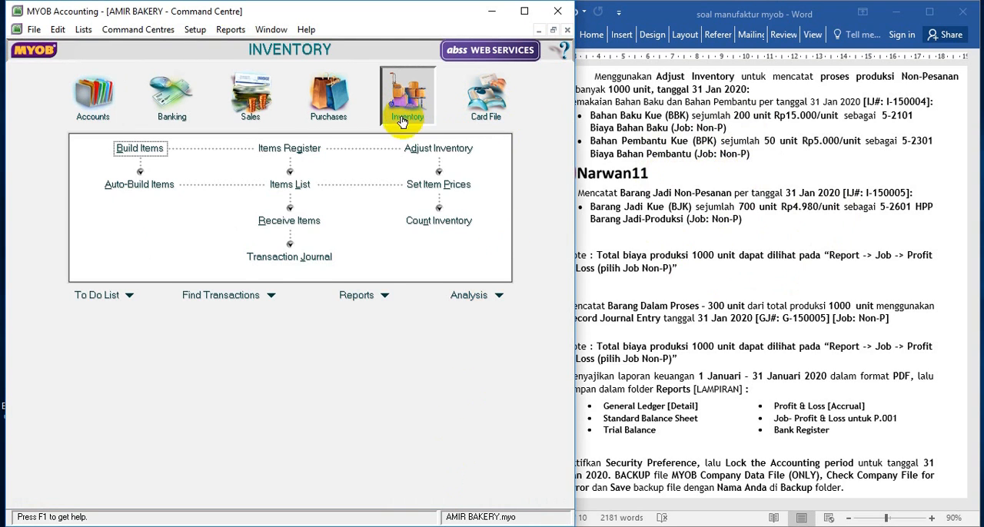
# Open a new inventory adjustment, bring the full exercise text into view and set the adjustment's date to 31/01/2020
pyautogui.click(438, 148)
pyautogui.click(696, 184)
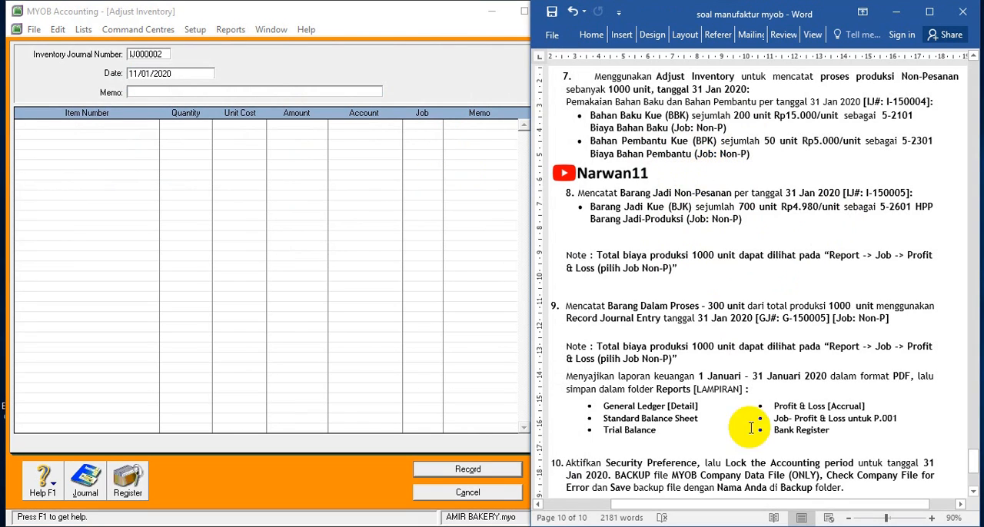
pyautogui.click(403, 493)
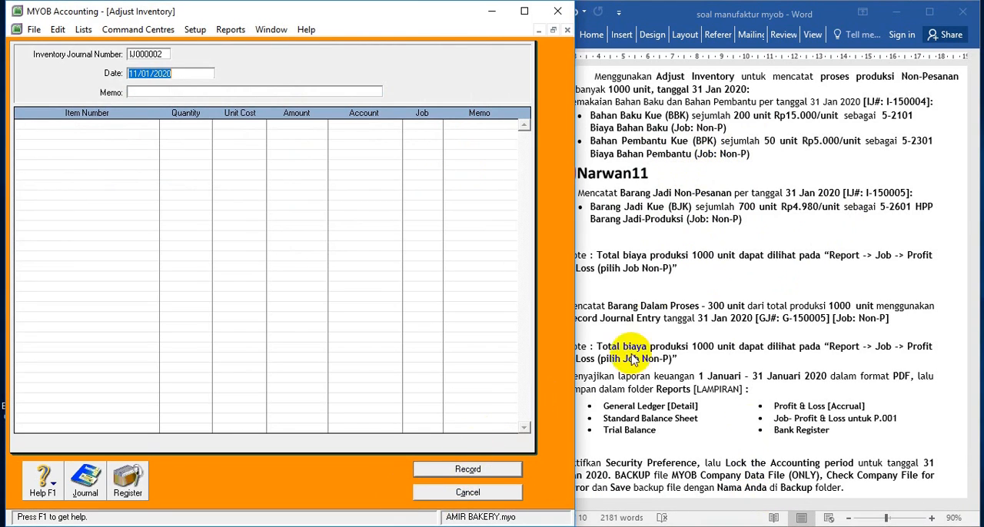
pyautogui.click(791, 498)
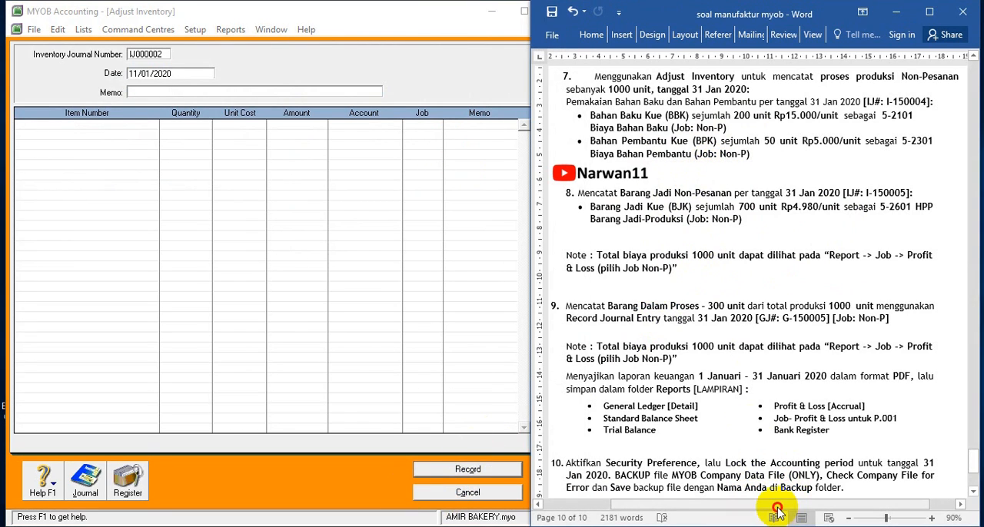
pyautogui.moveTo(773, 505); pyautogui.dragTo(753, 506)
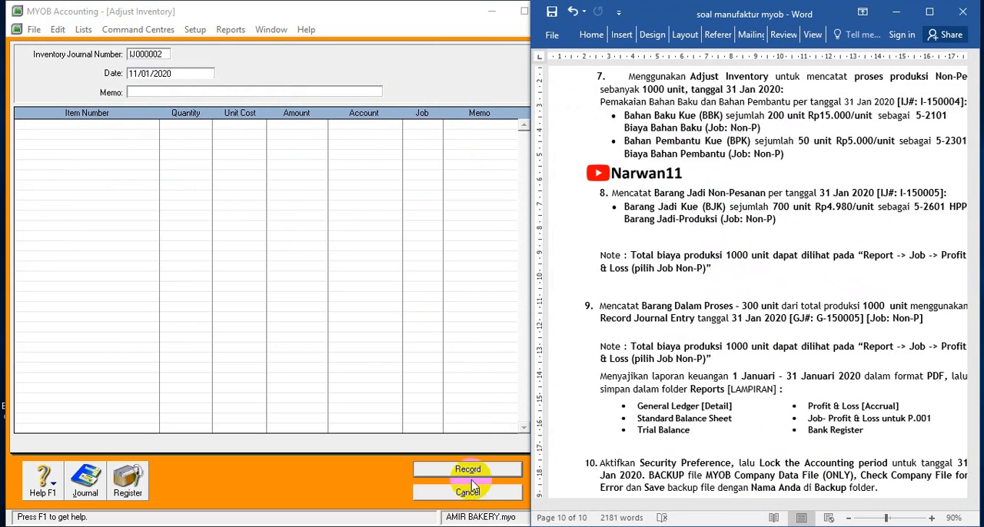
pyautogui.click(238, 243)
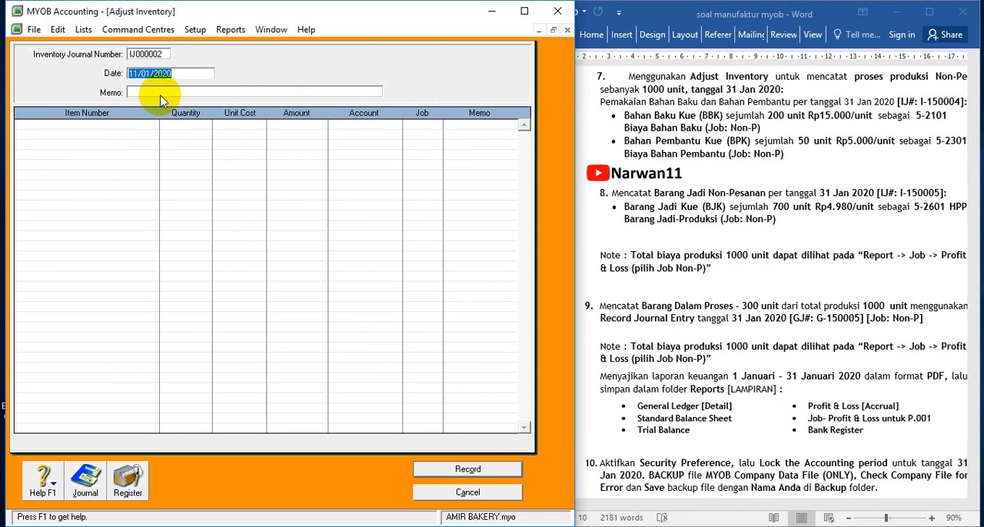
pyautogui.write('31/')
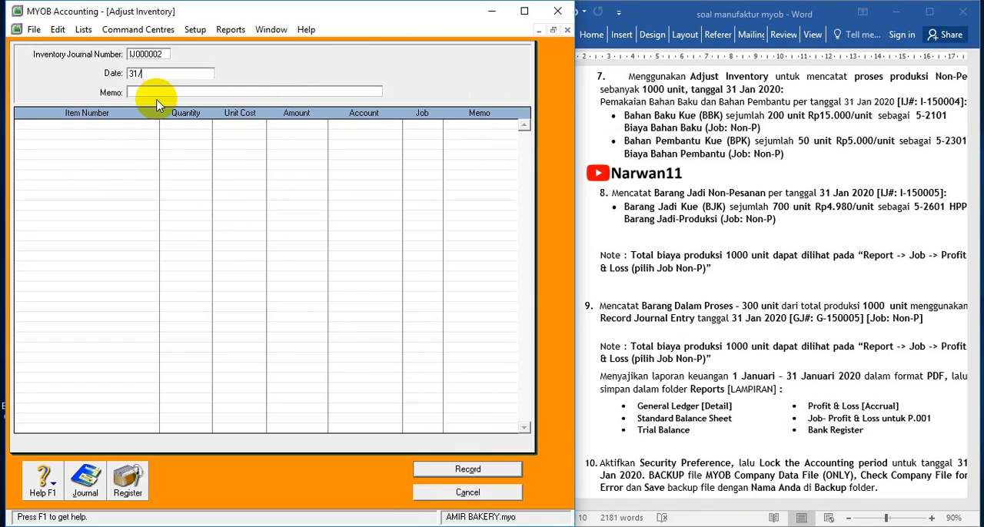
pyautogui.write('01/2020')
# Enter PROSES PRODUKSI NON PESANAN PEMAKAIAN BAHAN BAKU as the memo of the inventory adjustment
pyautogui.click(171, 89)
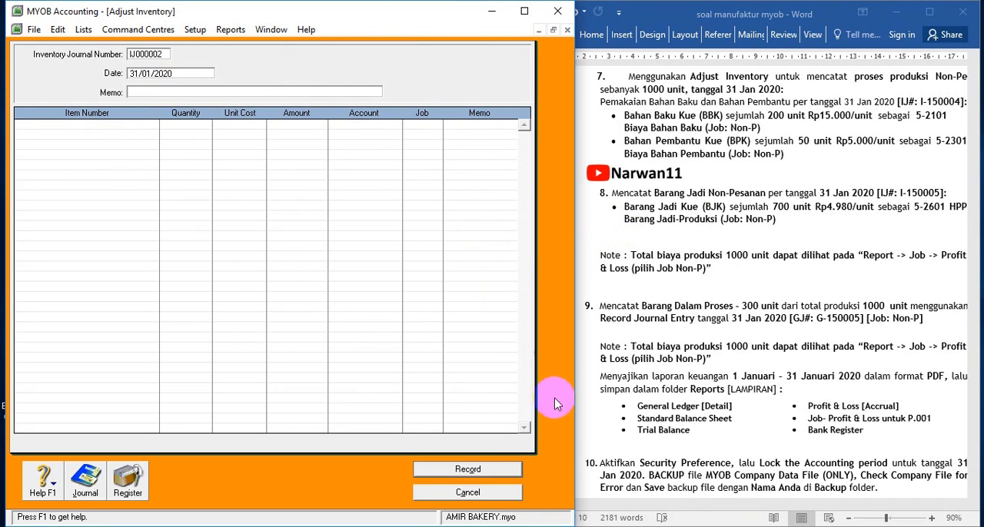
pyautogui.click(281, 91)
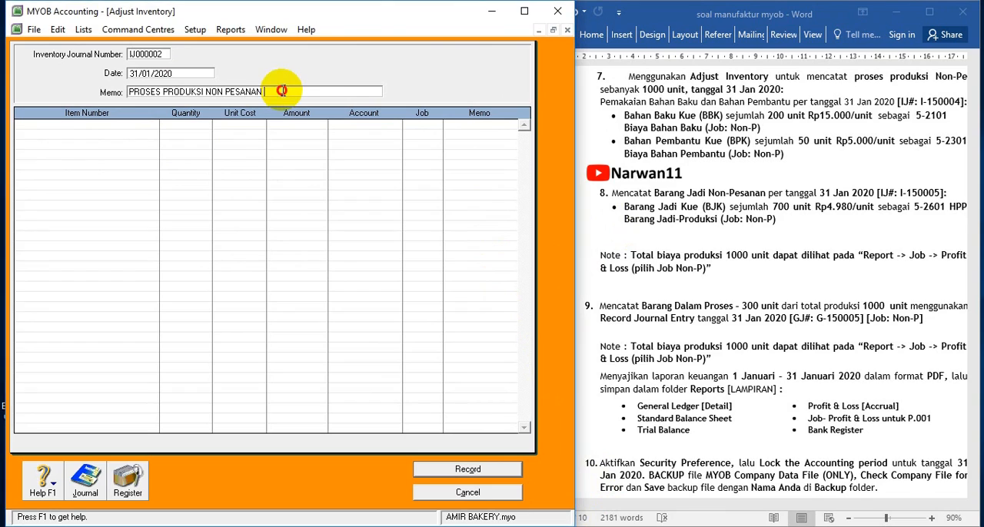
pyautogui.write('PEMAKAIAN BAHAN B')
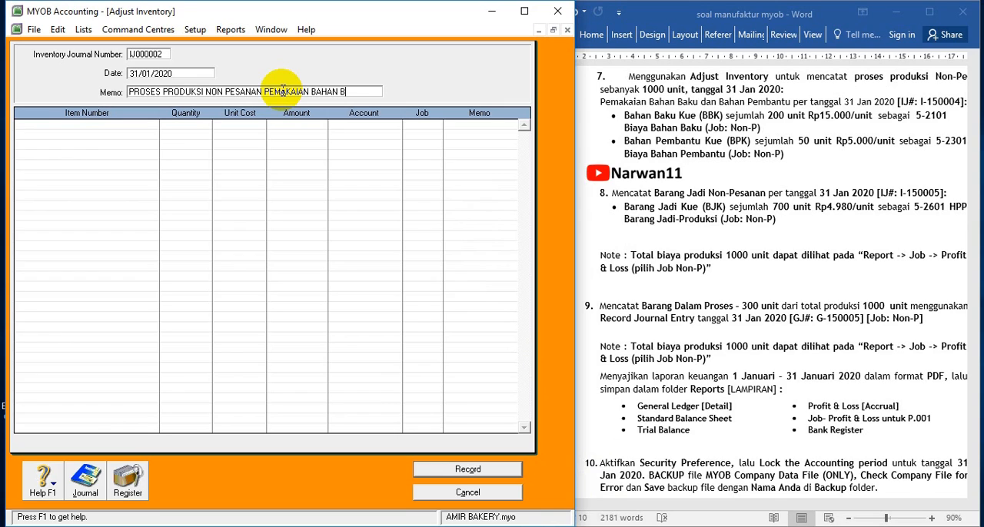
pyautogui.write('AKU')
# Add item BBK (Bahan Baku Kue) on the first adjustment line with a quantity of 200, keeping the default unit cost
pyautogui.click(127, 125)
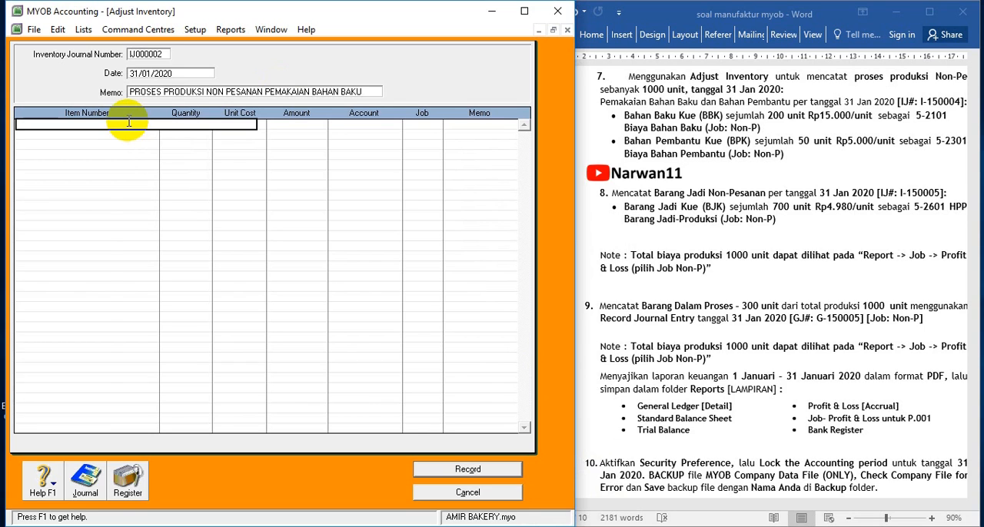
pyautogui.press('Return')
pyautogui.click(210, 195)
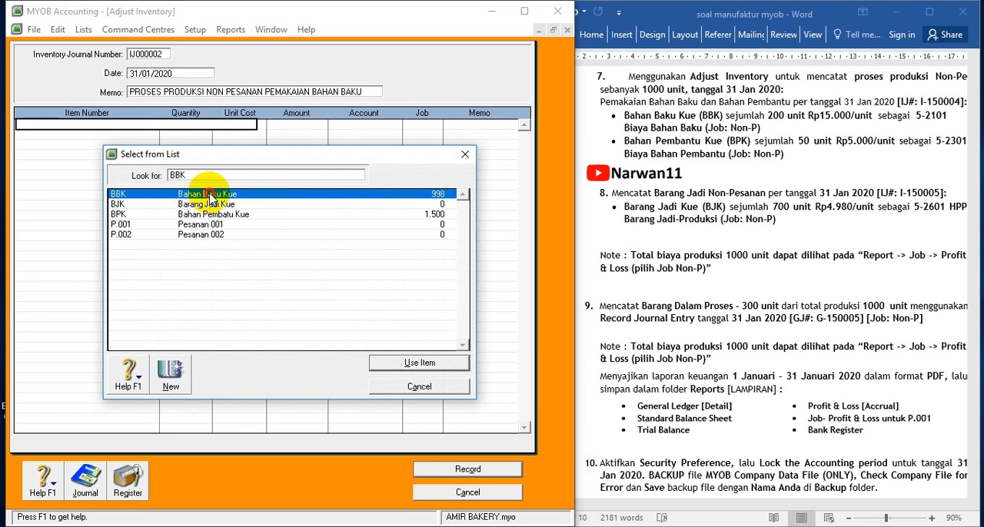
pyautogui.doubleClick(210, 195)
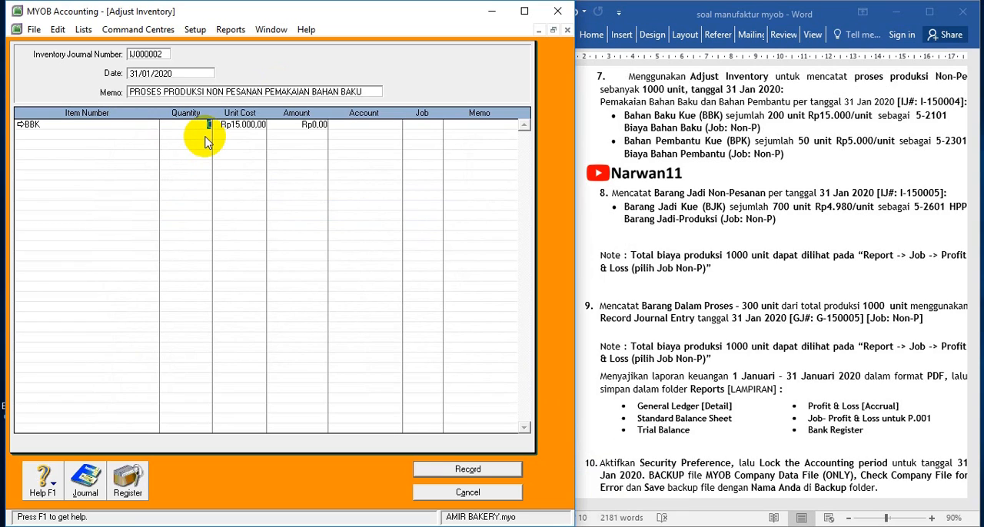
pyautogui.write('200')
pyautogui.press('Tab')
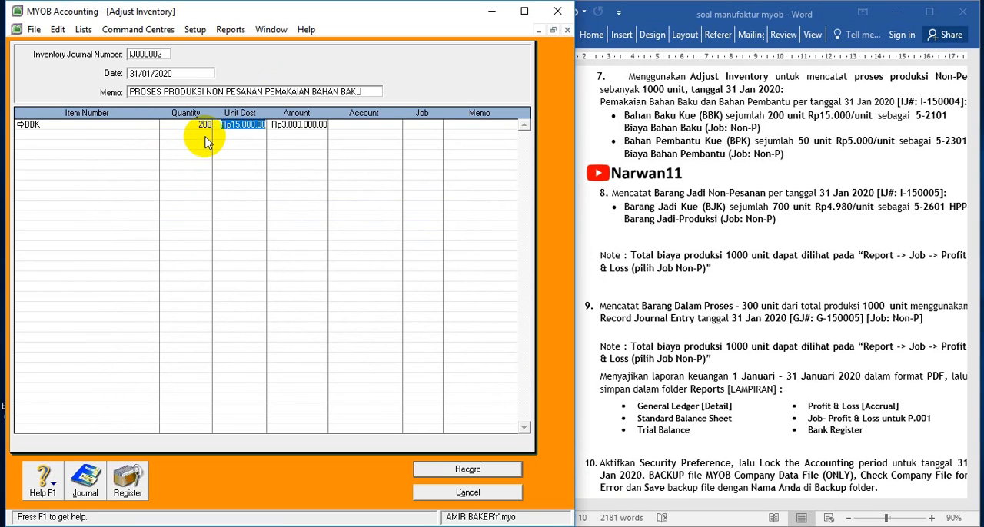
pyautogui.press('Tab')
pyautogui.press('Tab')
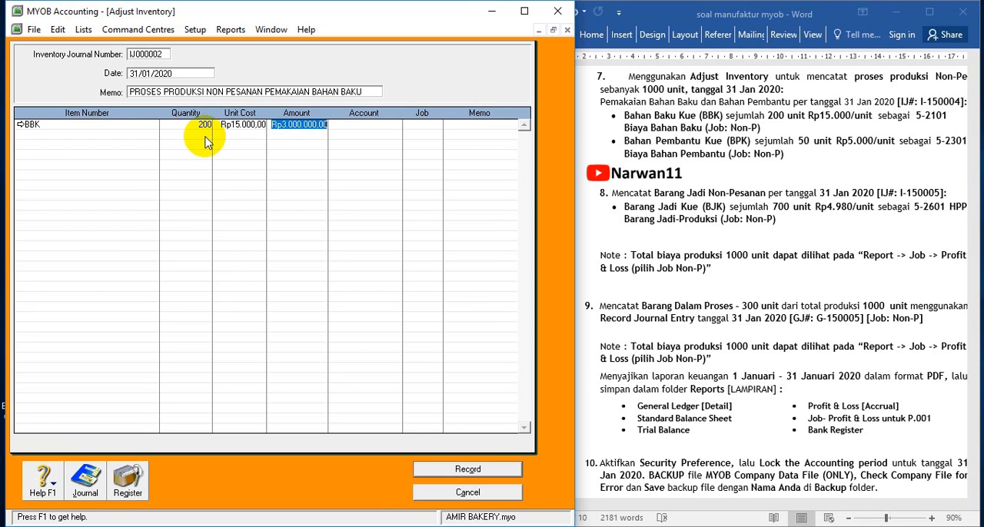
# Assign account 5-2101 By Bahan Baku and job Non-P to the BBK line
pyautogui.click(398, 125)
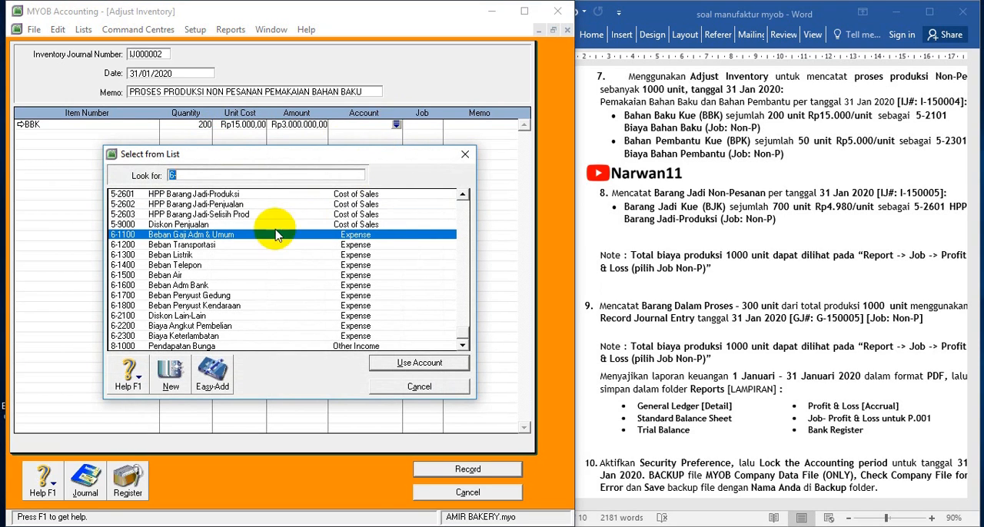
pyautogui.scroll(3, 176, 253)
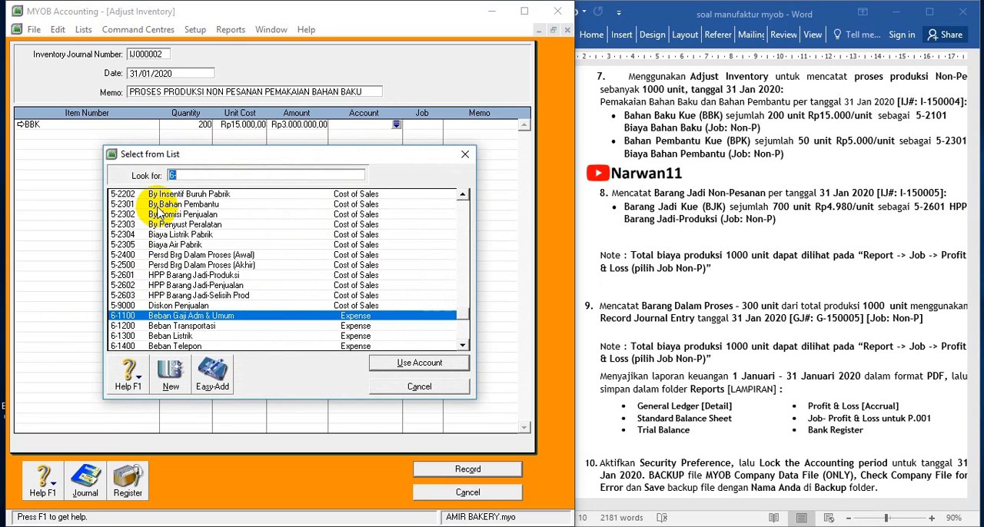
pyautogui.scroll(3, 158, 216)
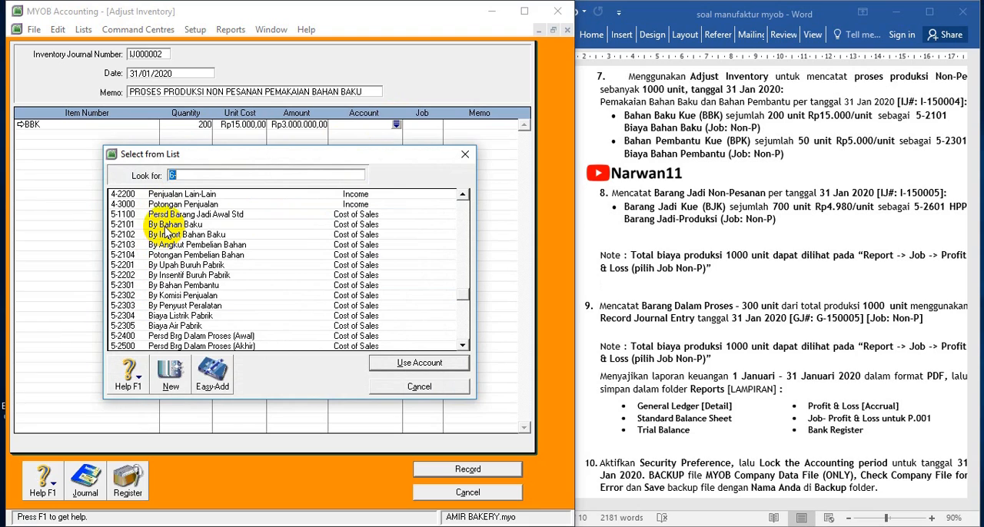
pyautogui.doubleClick(163, 225)
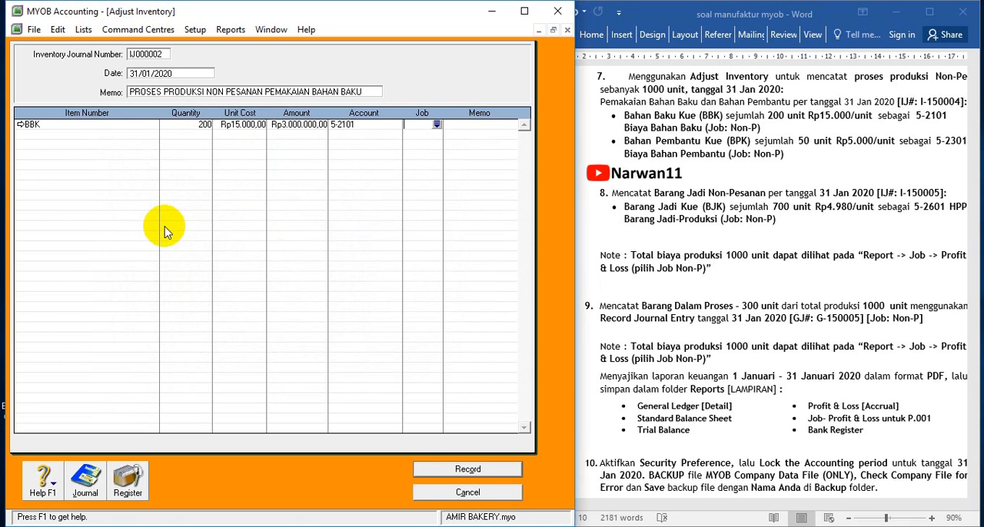
pyautogui.click(435, 126)
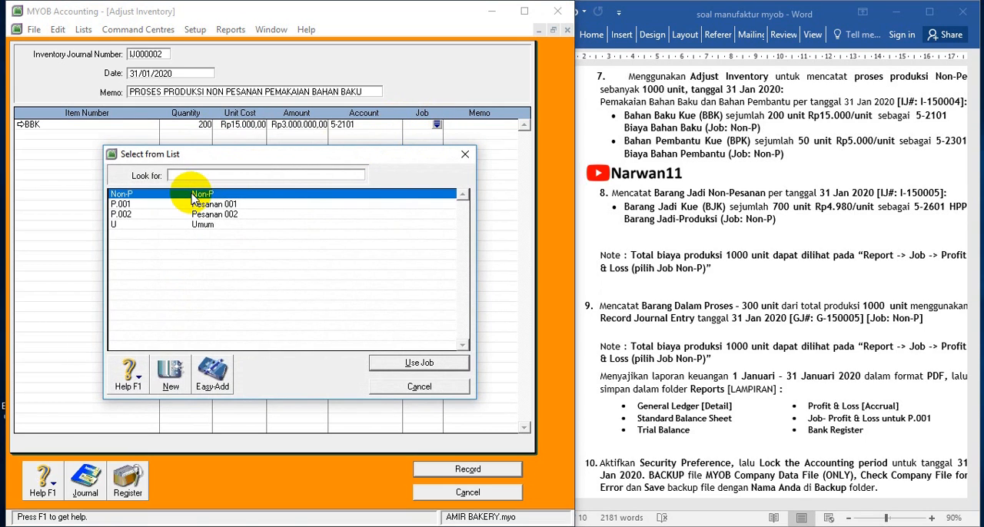
pyautogui.doubleClick(191, 196)
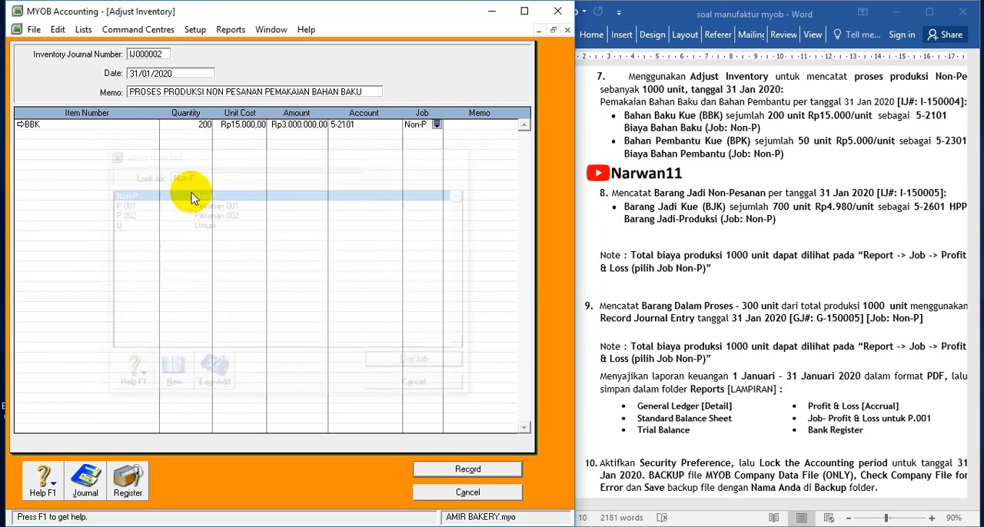
# Add item BPK (Bahan Pembantu Kue) on the second line with a quantity of 50, keeping the default unit cost
pyautogui.click(57, 137)
pyautogui.press('Tab')
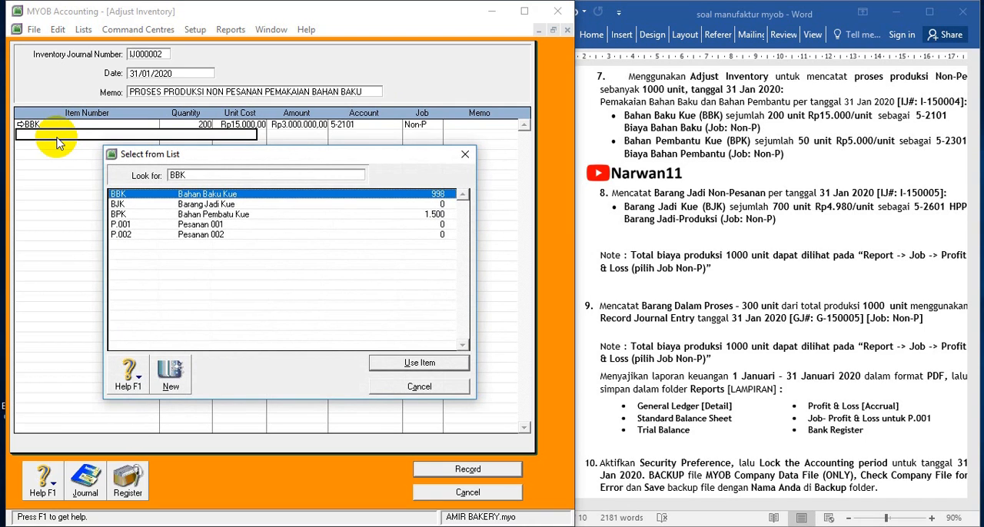
pyautogui.doubleClick(157, 216)
pyautogui.press('Tab')
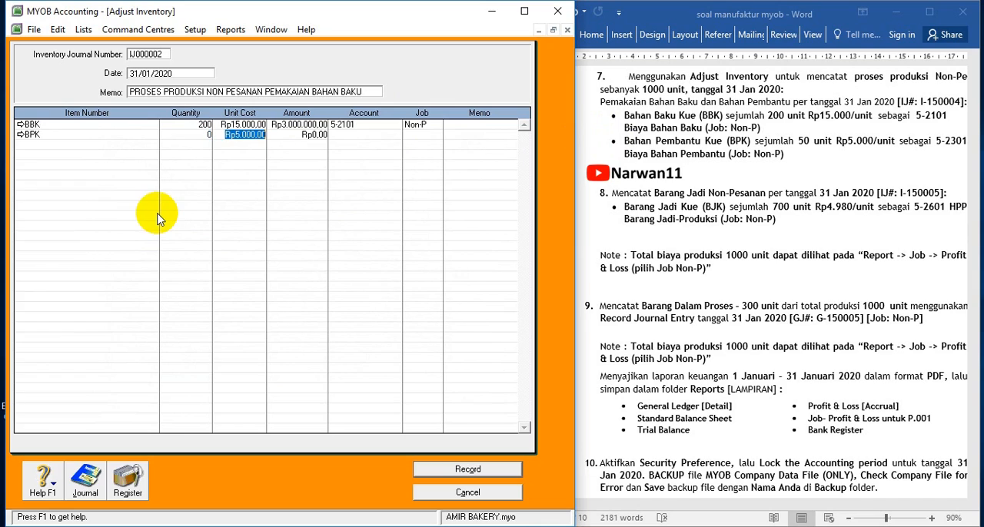
pyautogui.click(202, 133)
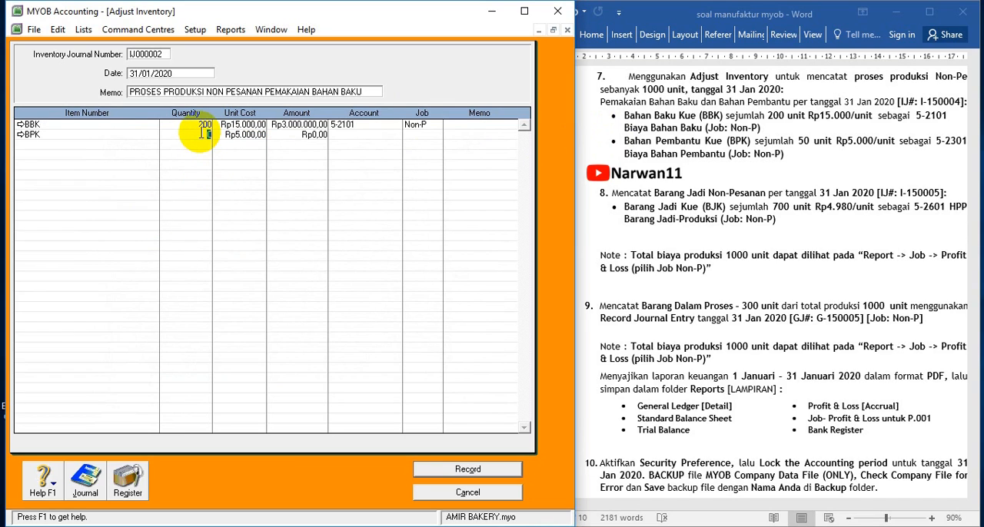
pyautogui.write('50')
pyautogui.press('Tab')
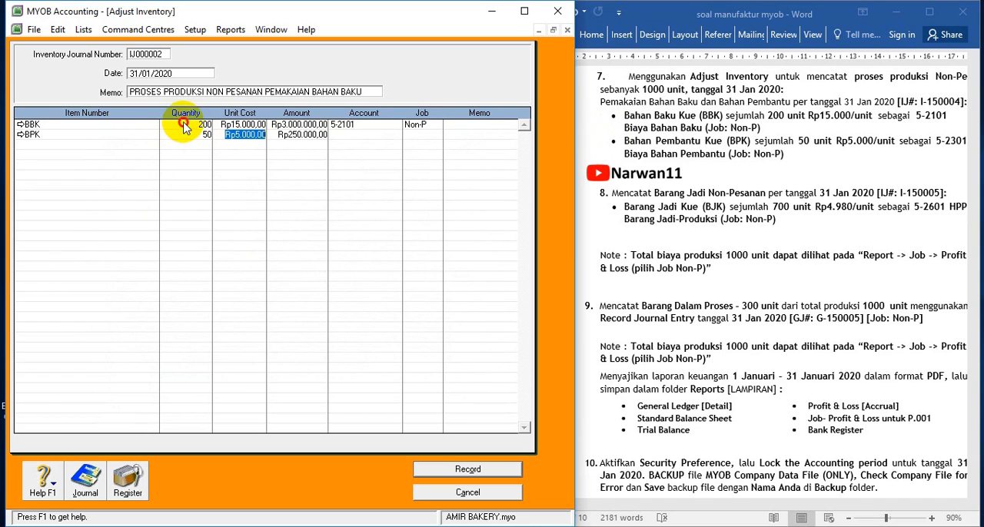
# Change the quantities to negative: -200 for BBK and -50 for BPK
pyautogui.click(190, 124)
pyautogui.write('-')
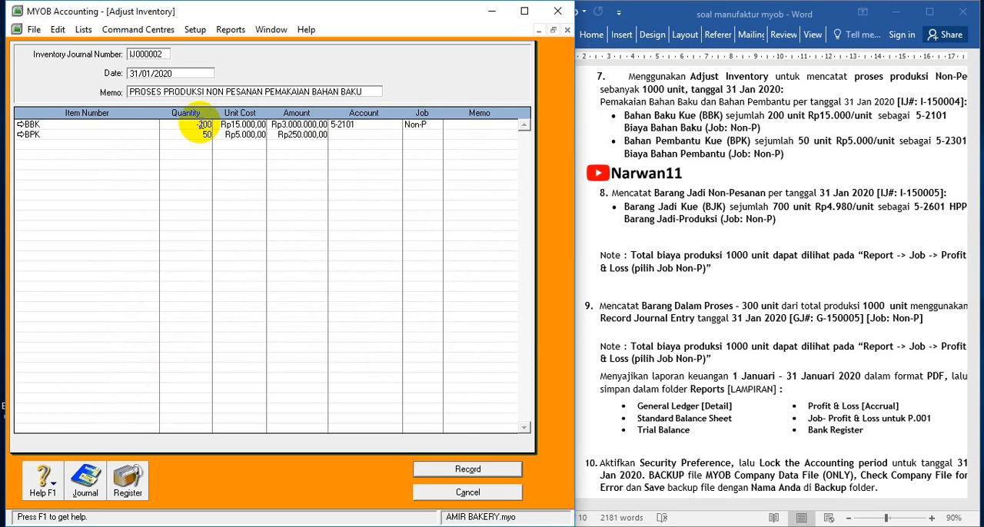
pyautogui.write('200')
pyautogui.click(204, 135)
pyautogui.write('-')
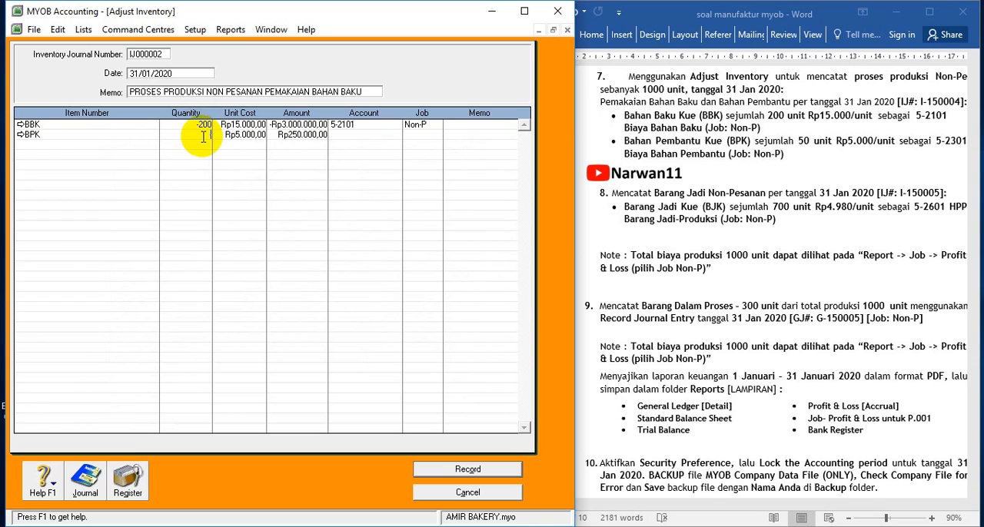
pyautogui.write('50')
pyautogui.press('Tab')
# Assign account 5-2301 By Bahan Pembantu and job Non-P to the BPK line
pyautogui.press('Tab')
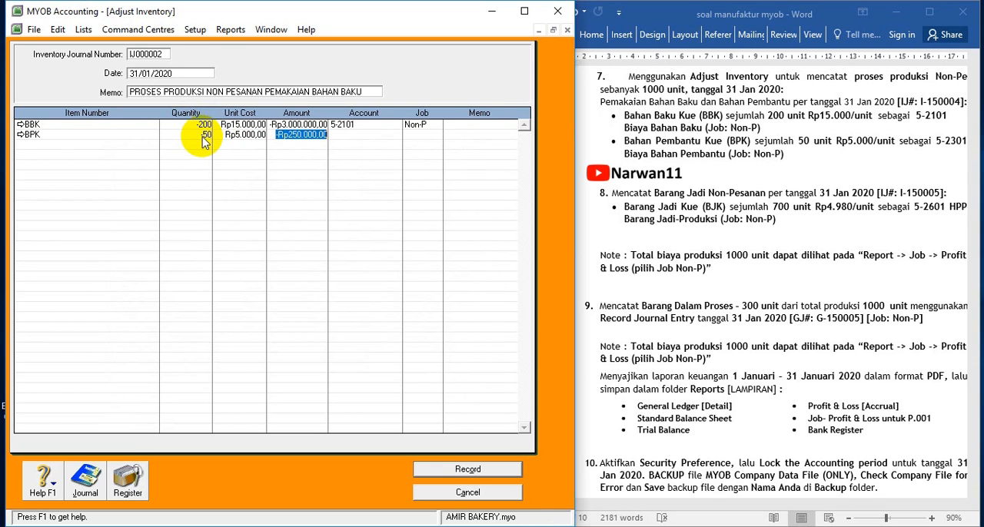
pyautogui.press('Tab')
pyautogui.click(396, 135)
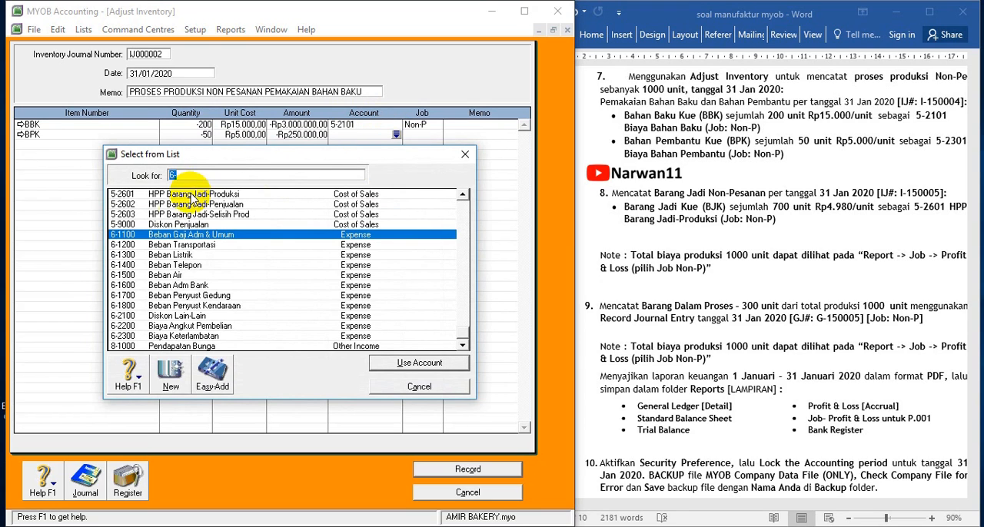
pyautogui.scroll(3, 171, 229)
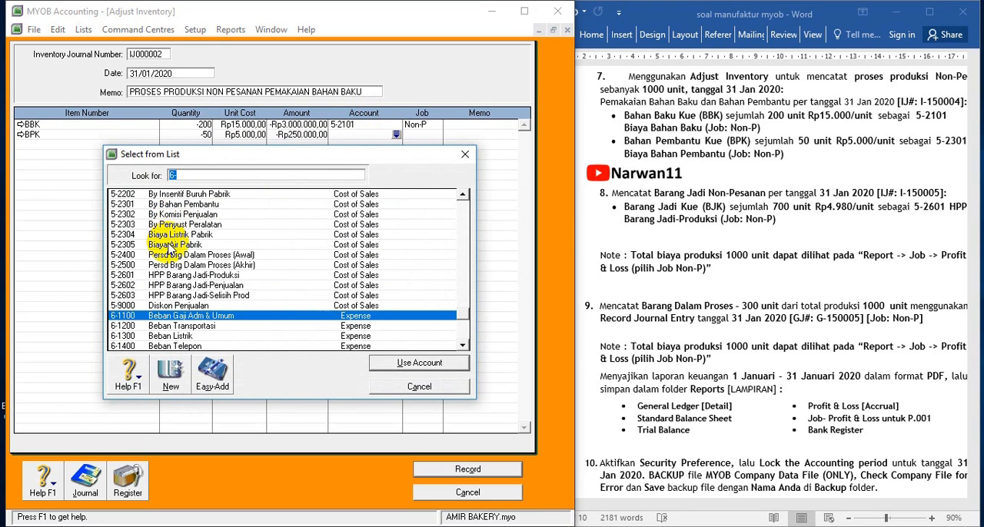
pyautogui.doubleClick(148, 204)
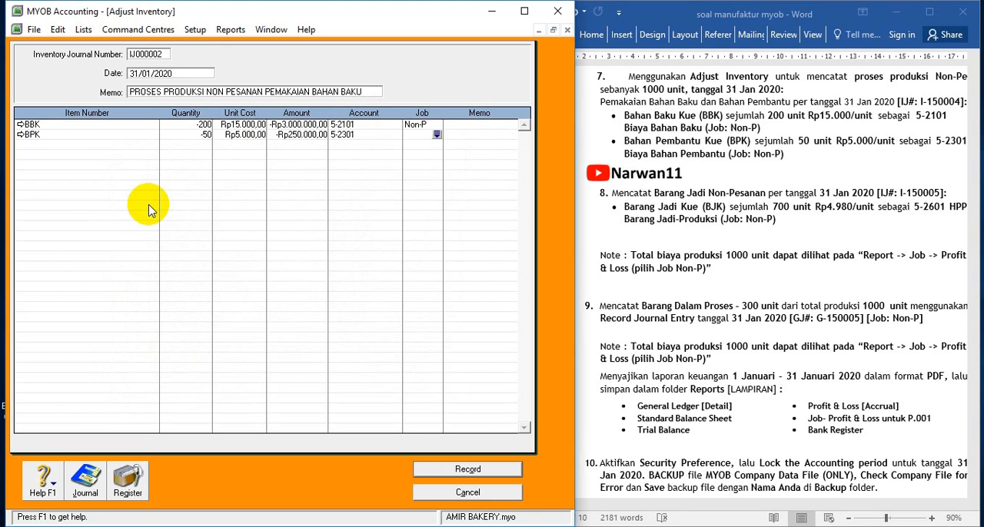
pyautogui.click(437, 134)
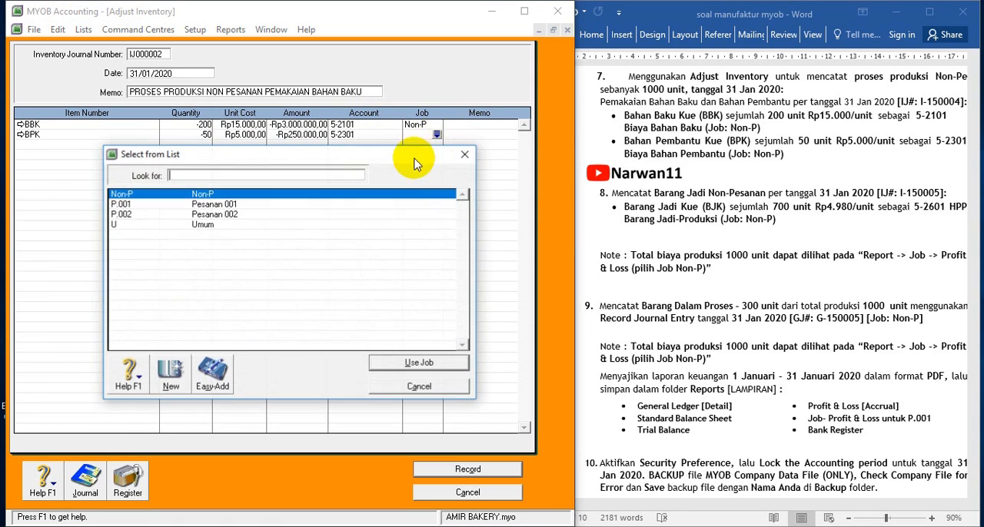
pyautogui.doubleClick(235, 194)
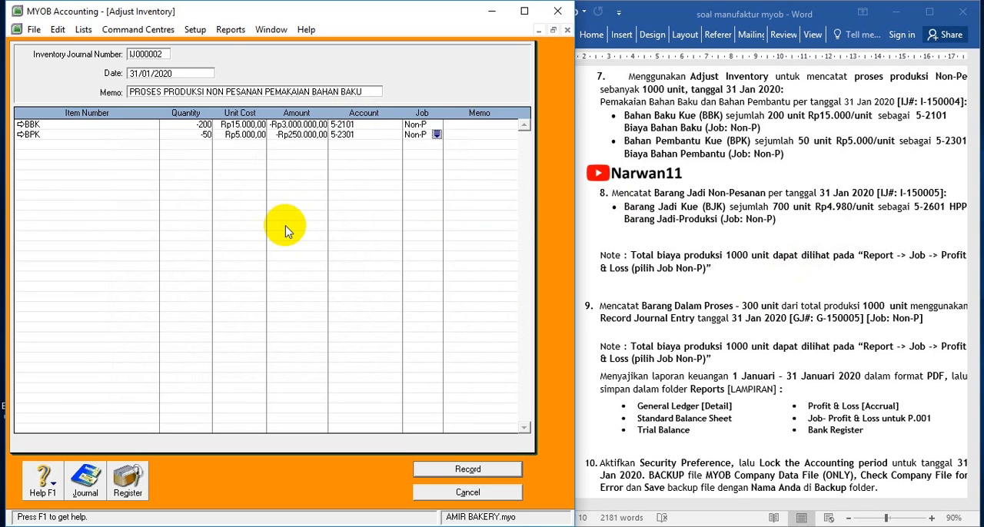
# Check the debits and credits in the transaction recap, and record the inventory adjustment
pyautogui.hotkey('ctrl', 'r')
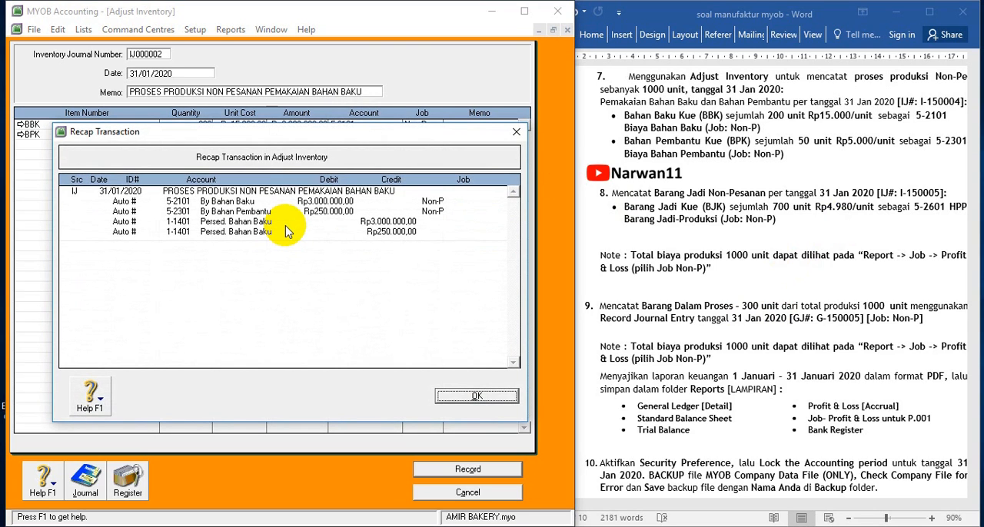
pyautogui.click(481, 397)
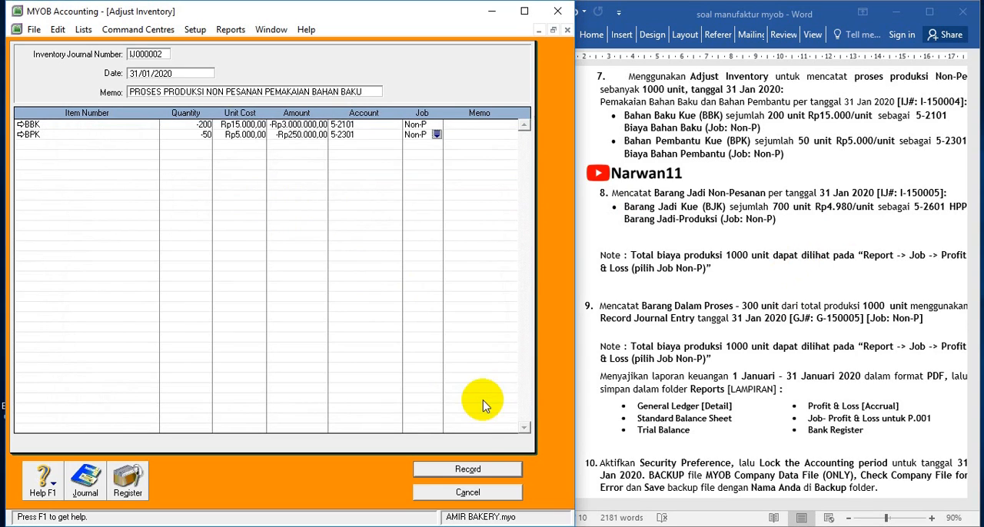
pyautogui.click(466, 471)
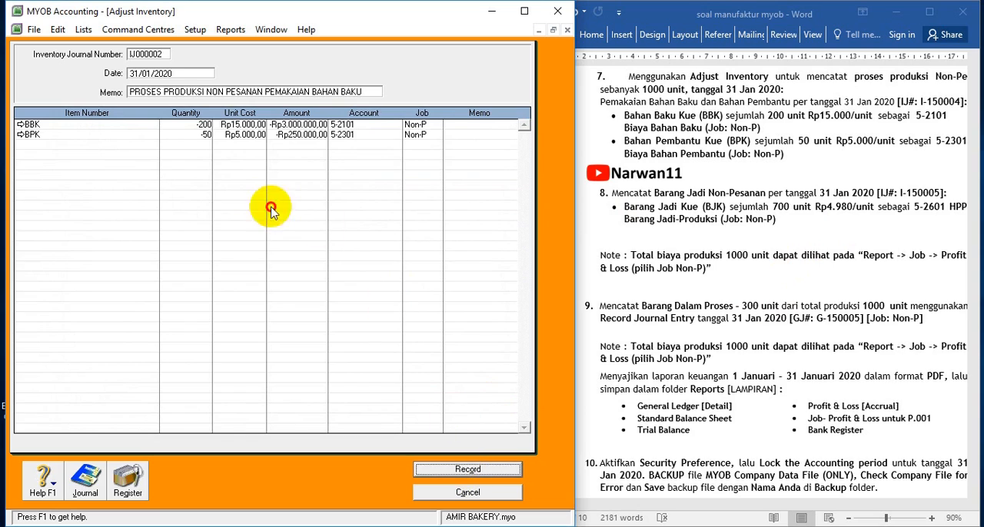
# Set the inventory journal number to I-150005, copied from the Word exercise, then record the materials adjustment and close the form
pyautogui.click(148, 52)
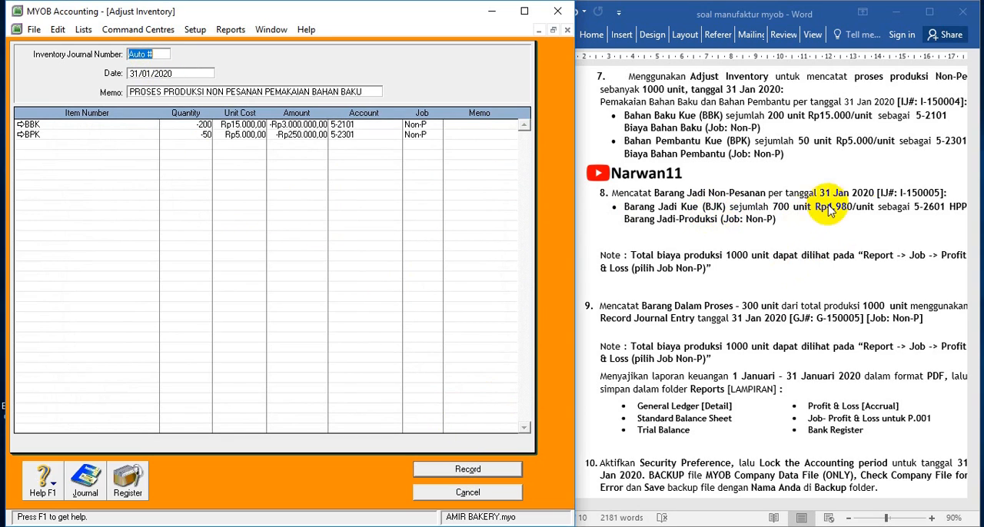
pyautogui.click(900, 194)
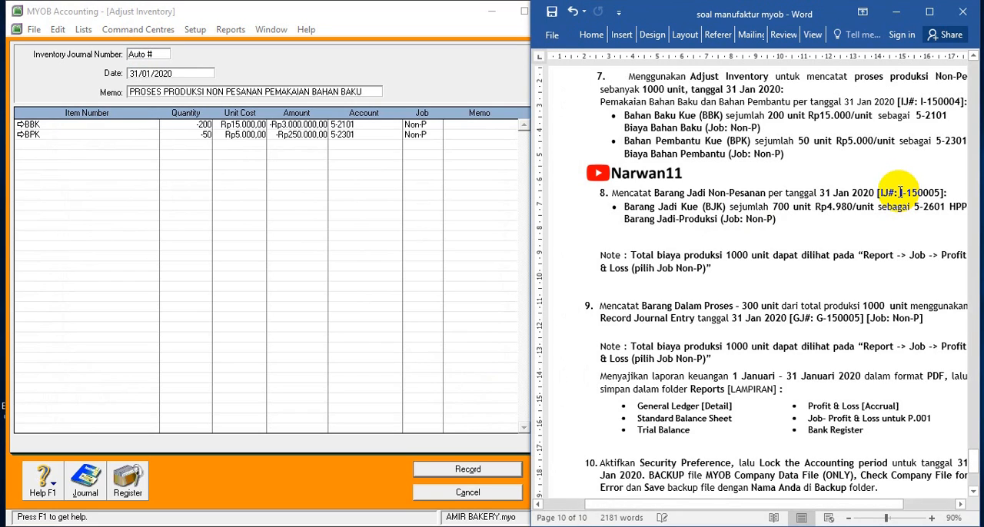
pyautogui.moveTo(900, 193); pyautogui.dragTo(937, 193)
pyautogui.hotkey('ctrl', 'c')
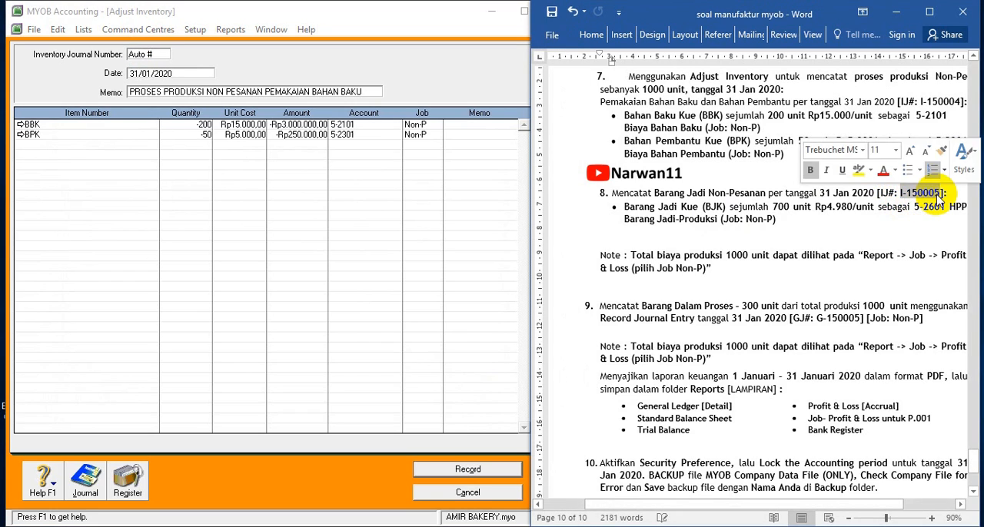
pyautogui.click(149, 54)
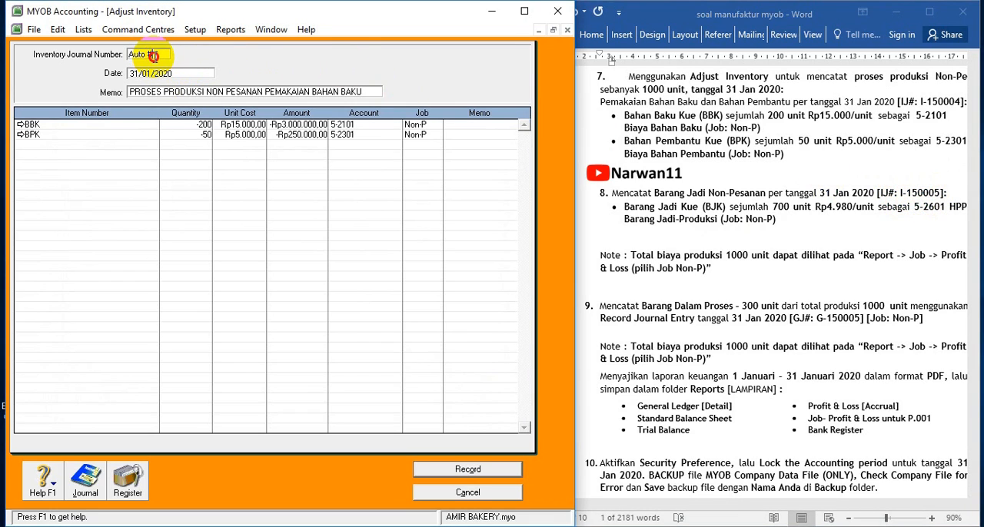
pyautogui.hotkey('ctrl', 'v')
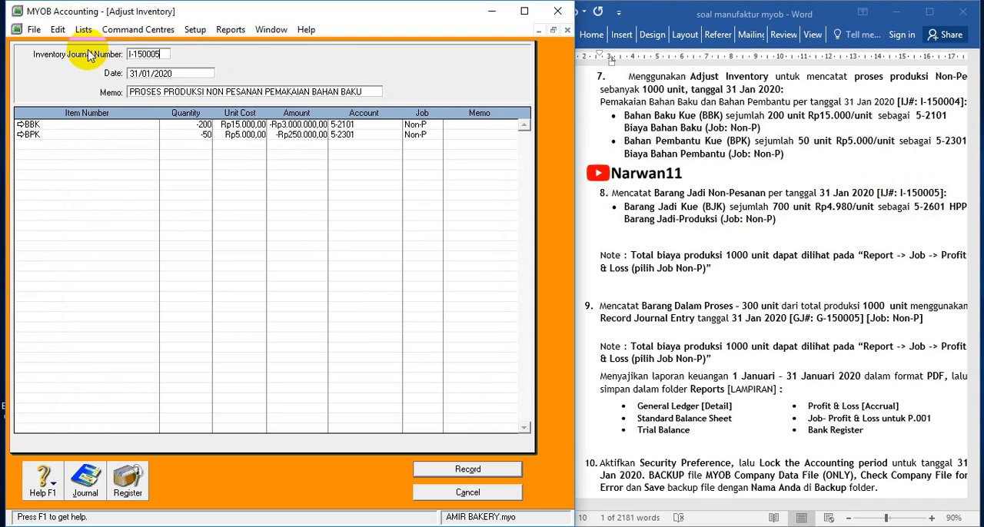
pyautogui.click(467, 469)
pyautogui.click(467, 493)
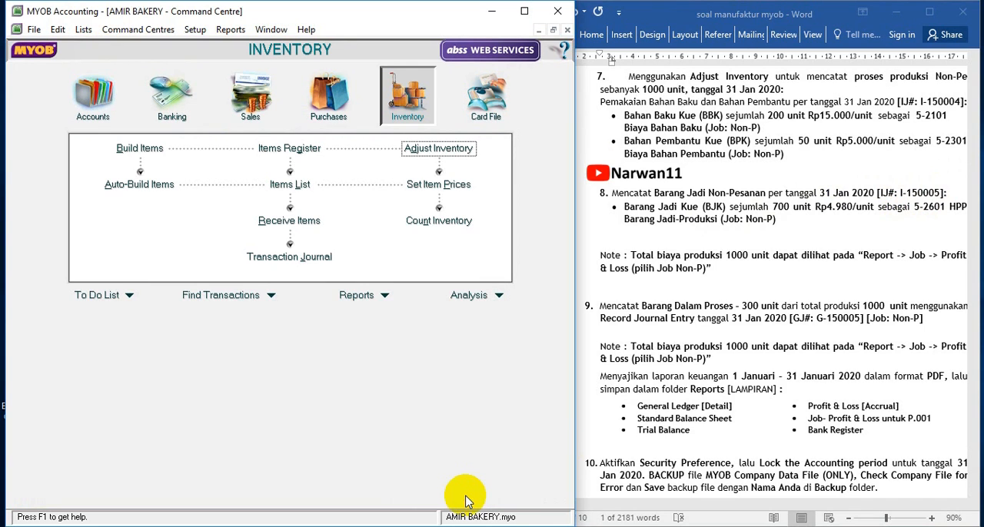
# Read tasks 7 to 10 of the exercise in the Word document
pyautogui.click(707, 294)
pyautogui.scroll(1, 708, 293)
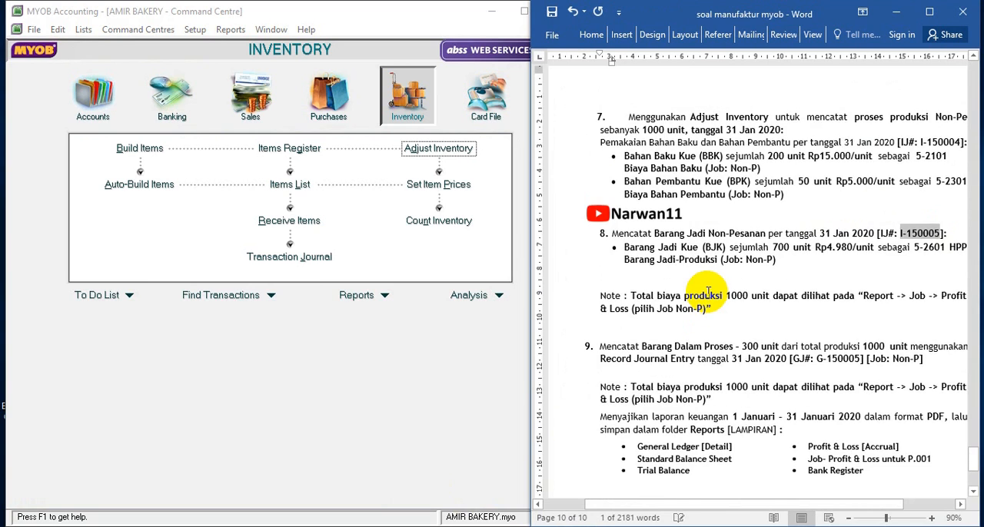
pyautogui.scroll(-1, 708, 293)
pyautogui.scroll(-1, 708, 293)
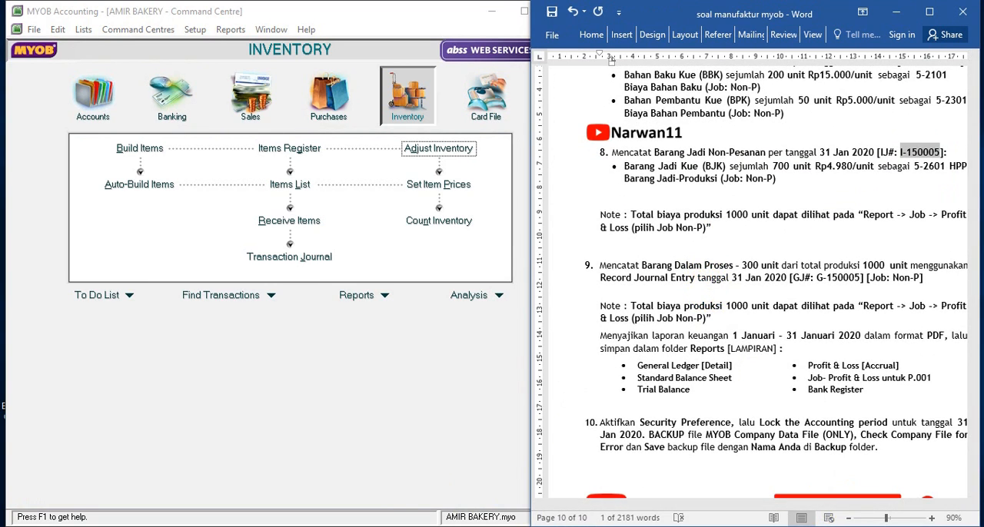
pyautogui.scroll(-2, 711, 288)
pyautogui.click(761, 429)
pyautogui.moveTo(744, 504); pyautogui.dragTo(763, 506)
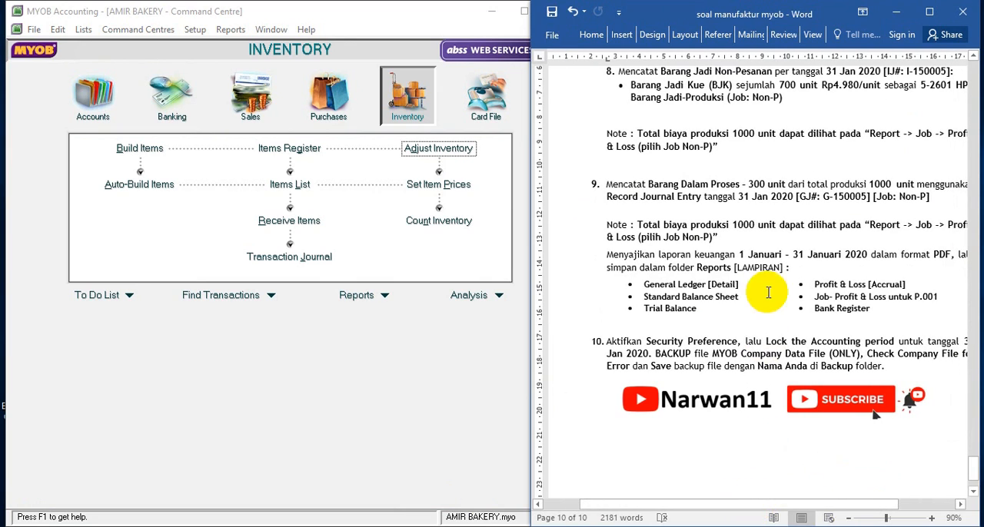
pyautogui.click(973, 57)
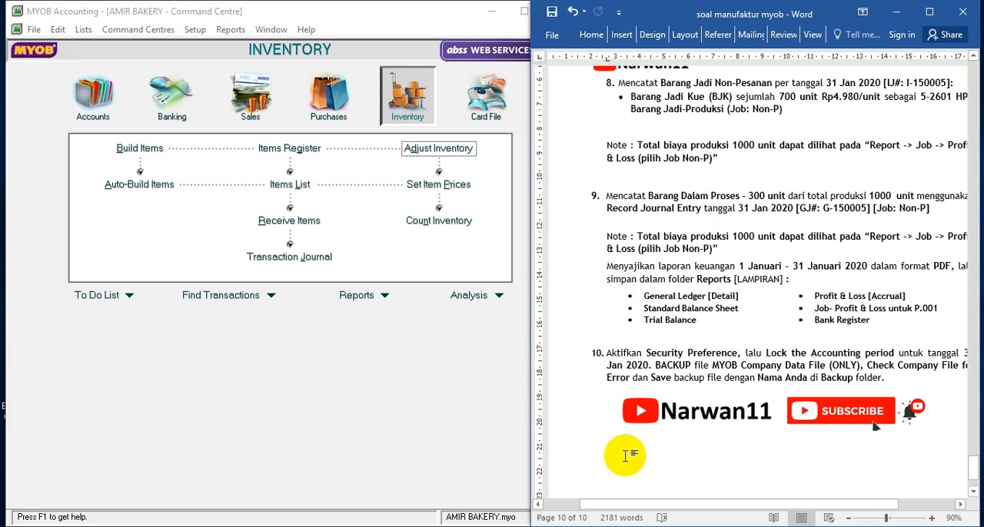
# Open a new inventory adjustment in MYOB and set its journal number to I-150005, copied from task 8 in Word
pyautogui.click(396, 92)
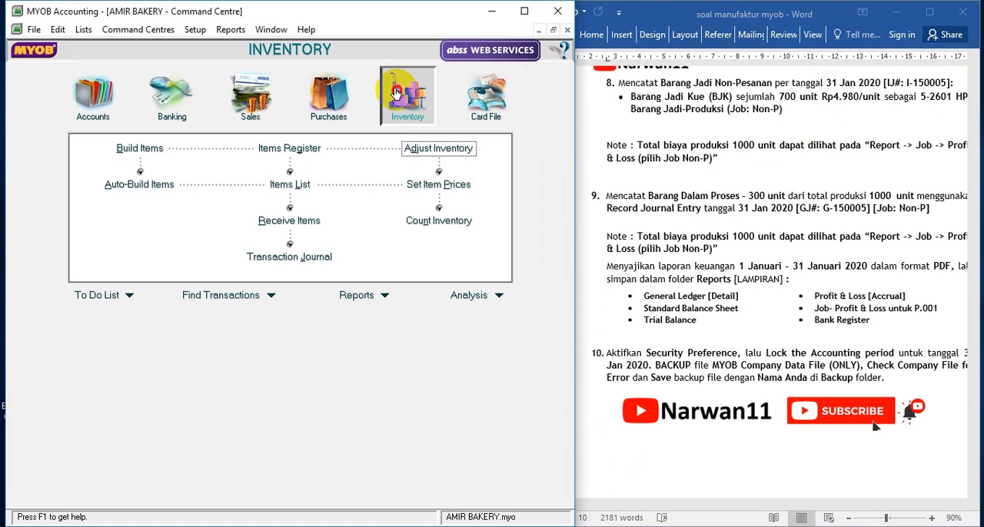
pyautogui.click(421, 148)
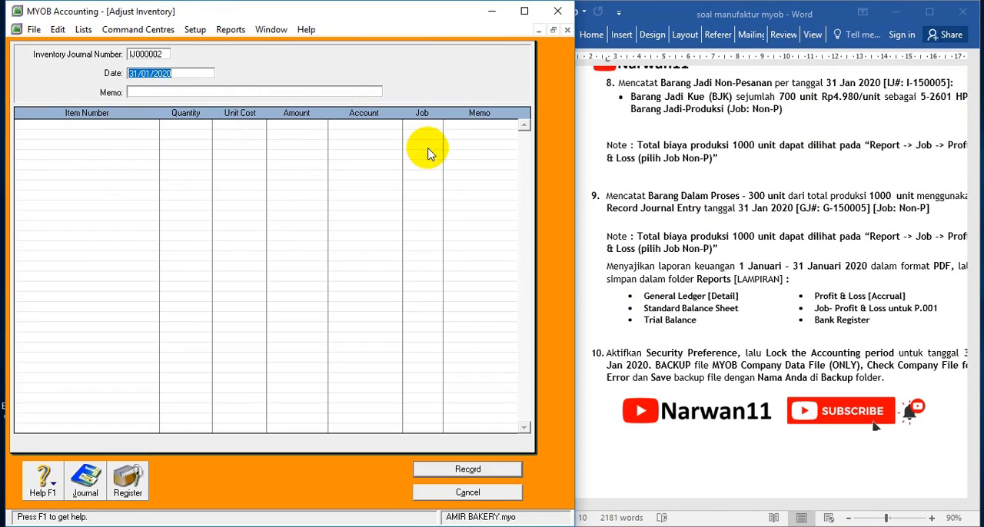
pyautogui.click(150, 54)
pyautogui.click(693, 123)
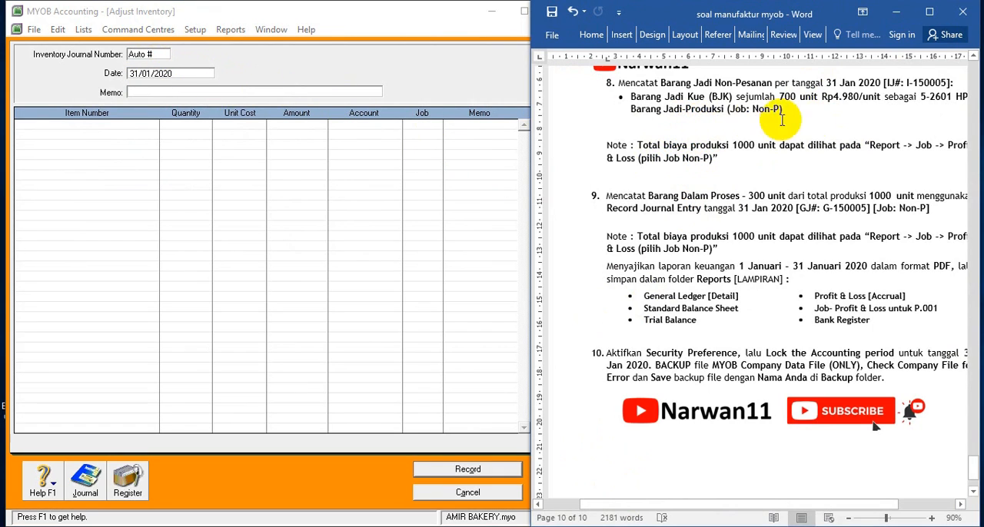
pyautogui.moveTo(775, 505); pyautogui.dragTo(802, 503)
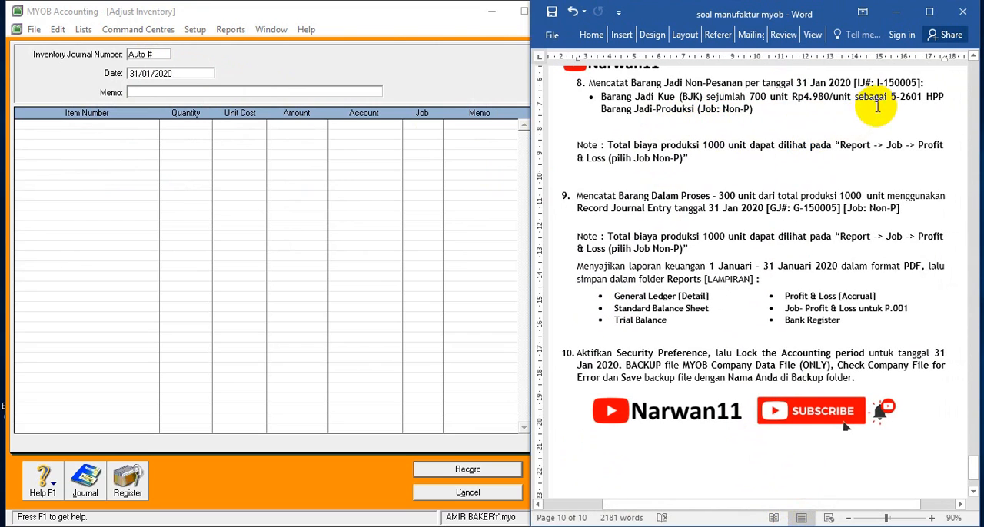
pyautogui.moveTo(876, 82); pyautogui.dragTo(918, 83)
pyautogui.hotkey('ctrl', 'c')
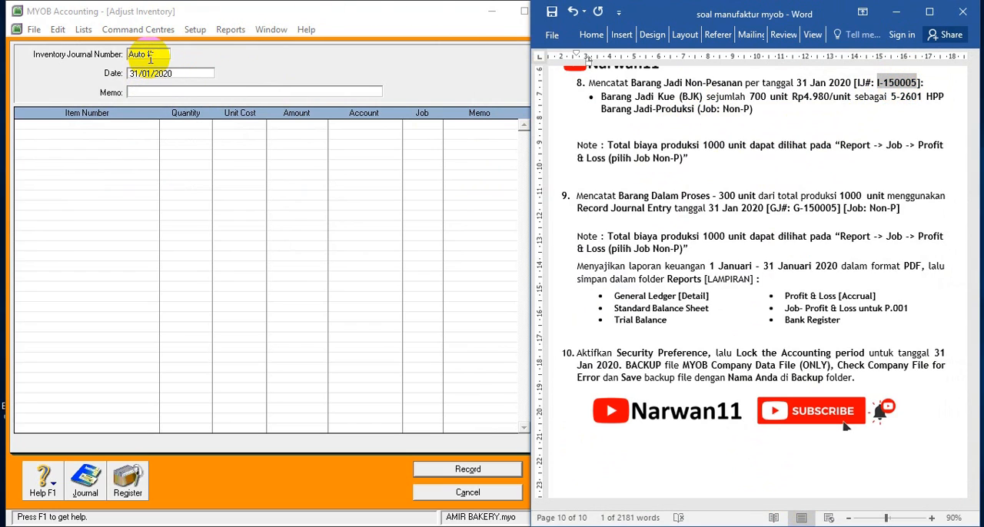
pyautogui.click(137, 56)
pyautogui.hotkey('ctrl', 'v')
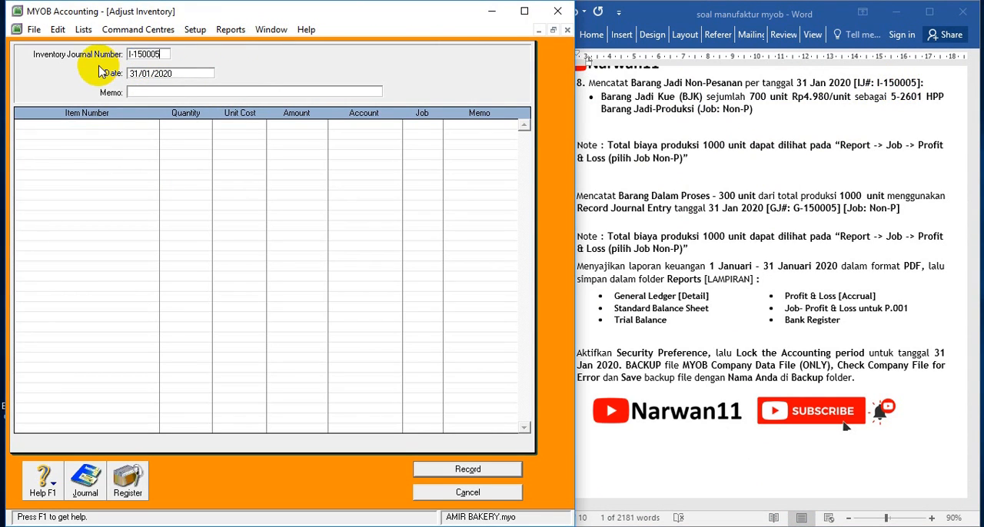
# Enter BARANG JADI NON PESANAN as the adjustment's memo
pyautogui.click(151, 93)
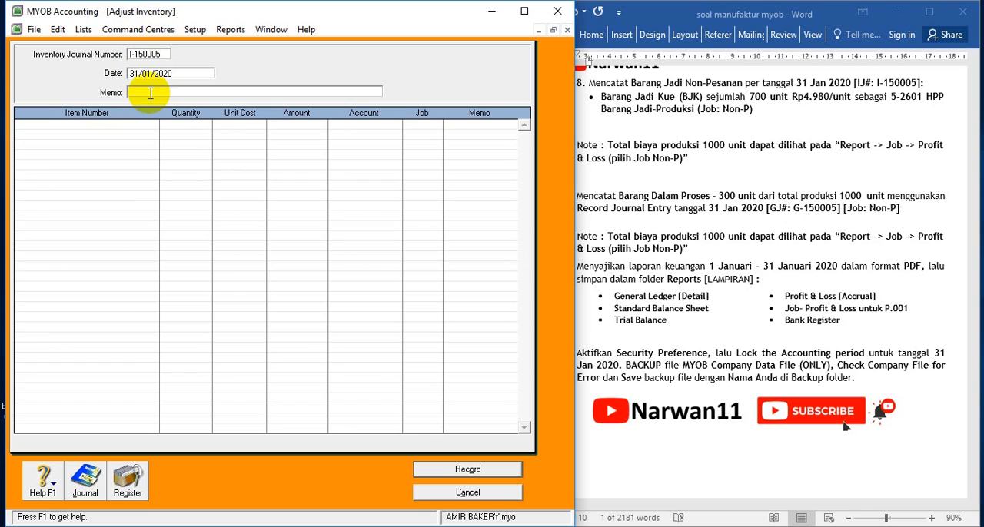
pyautogui.write('BARANG JADI NON P')
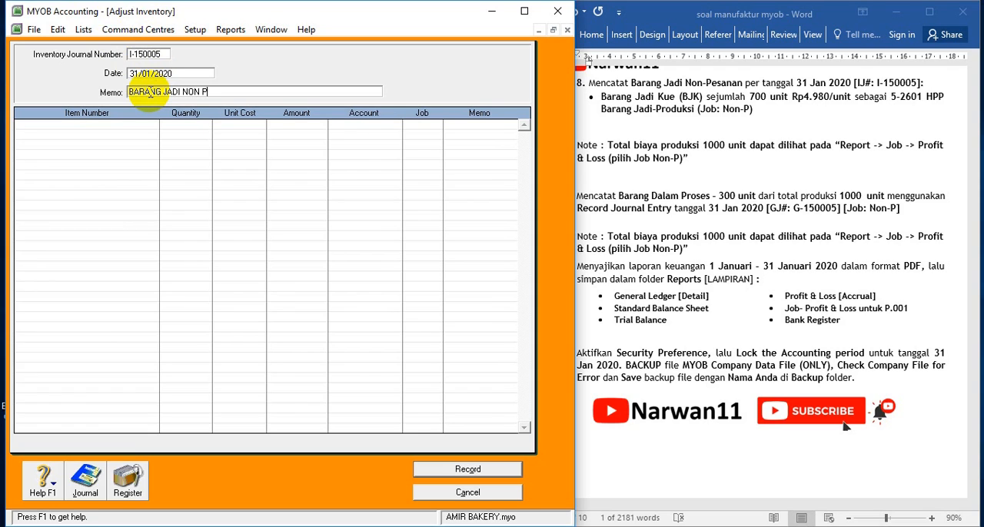
pyautogui.write('ESANAN')
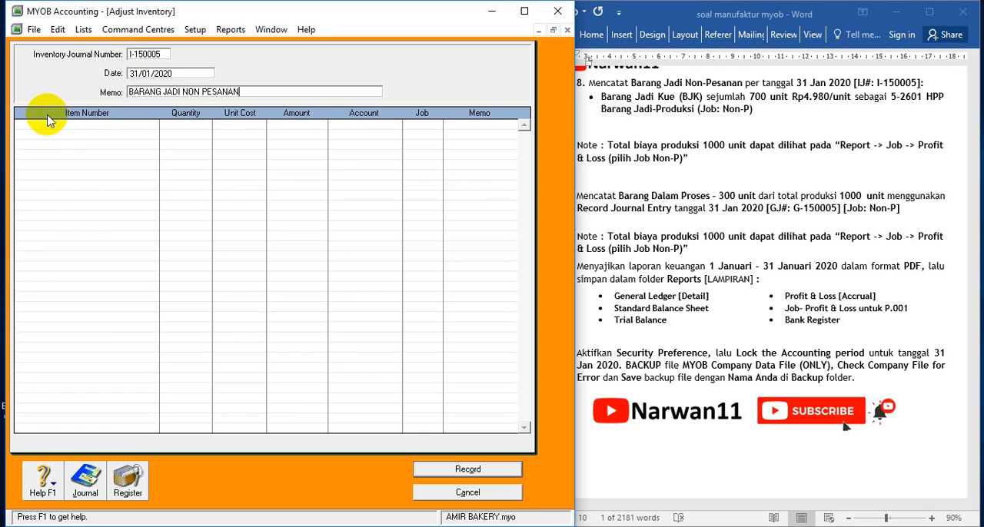
# Add item BJK (Barang Jadi Kue) on the first line of the adjustment
pyautogui.click(70, 124)
pyautogui.press('Tab')
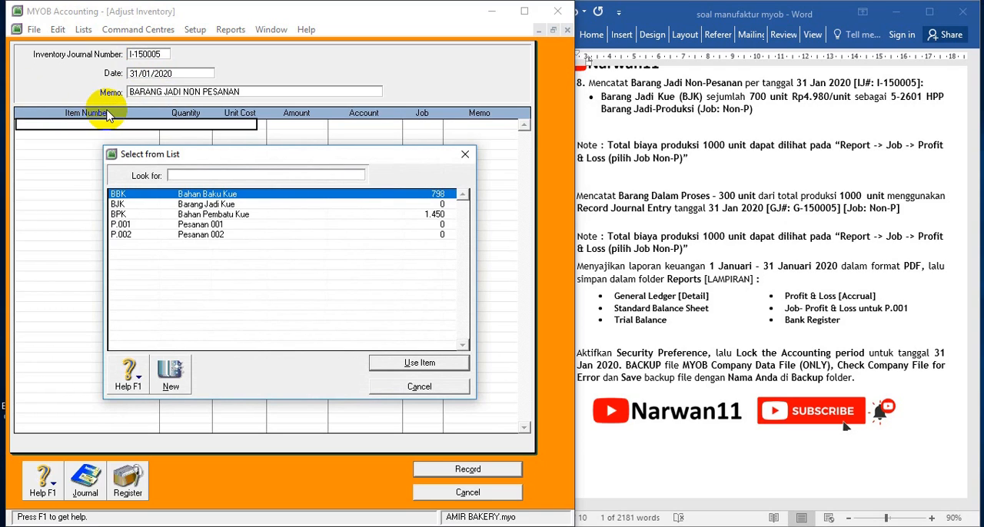
pyautogui.doubleClick(196, 206)
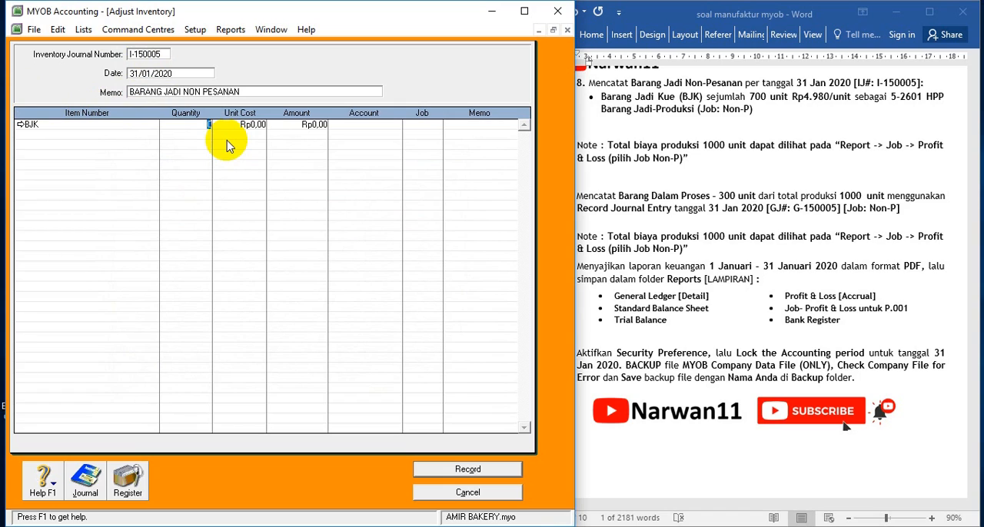
pyautogui.write('1000')
pyautogui.press('Tab')
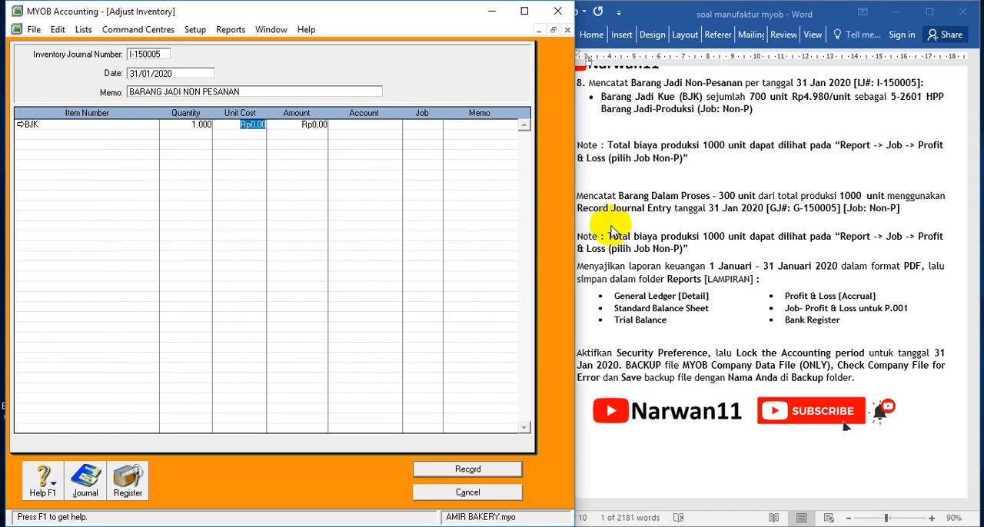
pyautogui.click(723, 172)
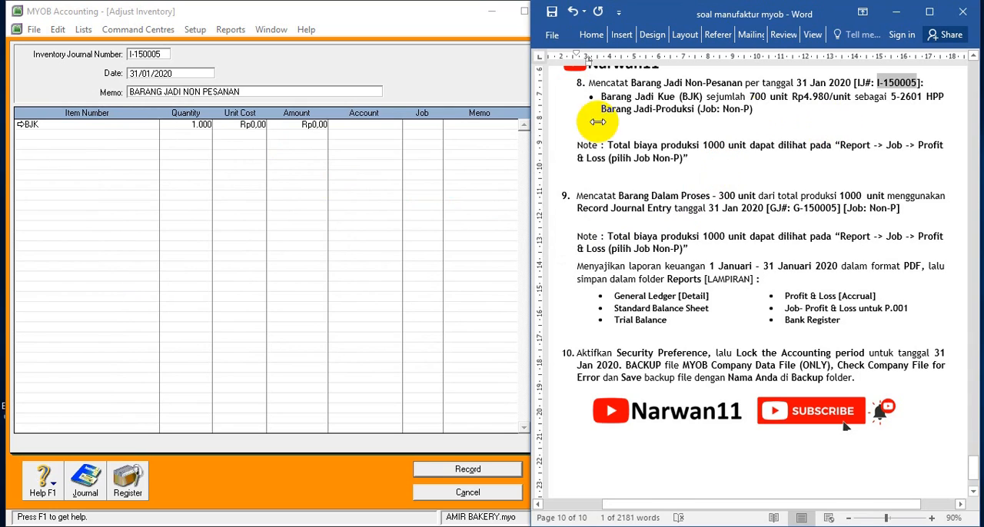
# Set the BJK line's quantity to 700 and its unit cost to Rp4.980
pyautogui.click(203, 126)
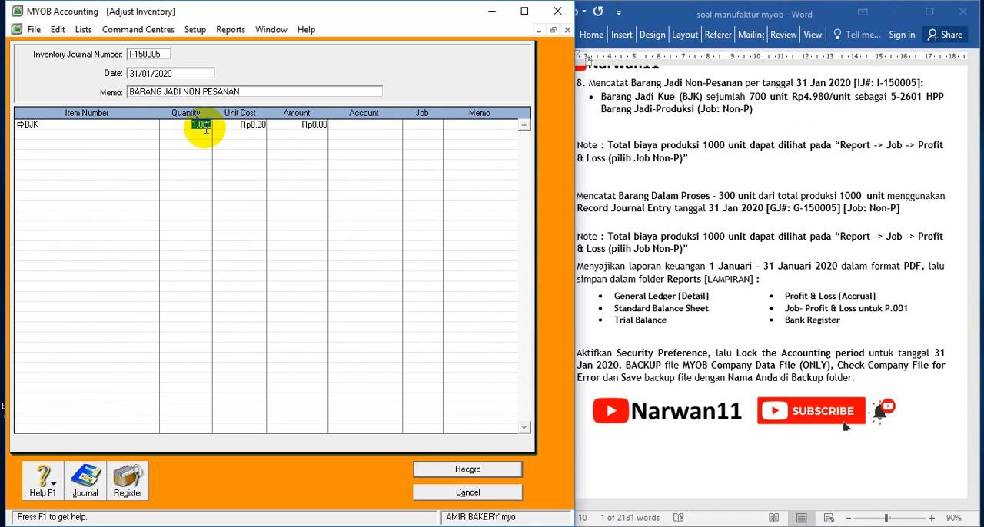
pyautogui.write('7')
pyautogui.press('Tab')
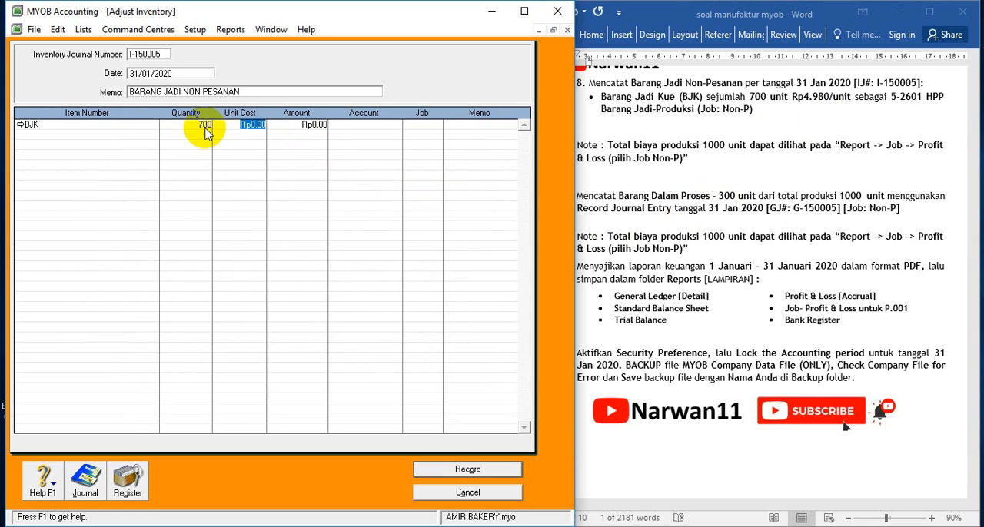
pyautogui.write('4980')
pyautogui.press('Tab')
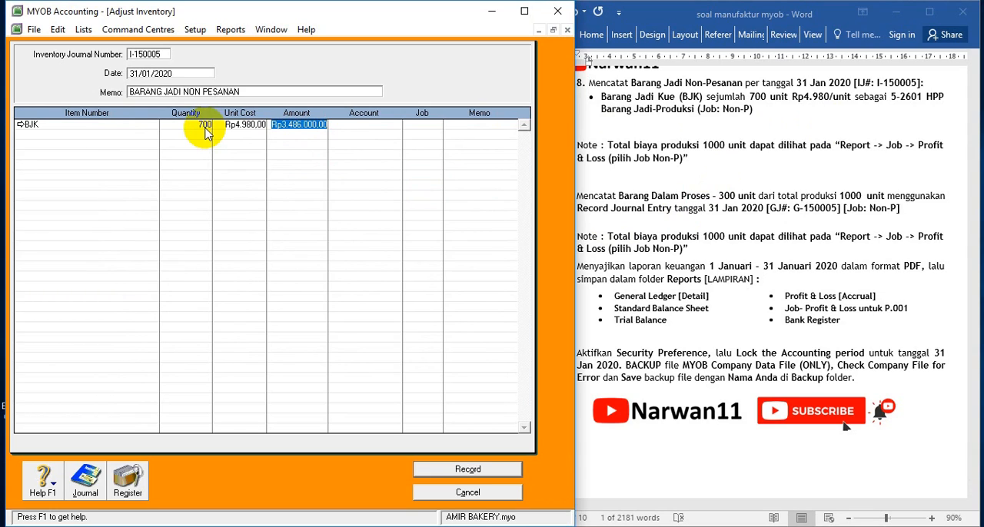
# Assign account 5-2601 HPP Barang Jadi-Produksi and job Non-P to the BJK line
pyautogui.click(378, 121)
pyautogui.click(396, 123)
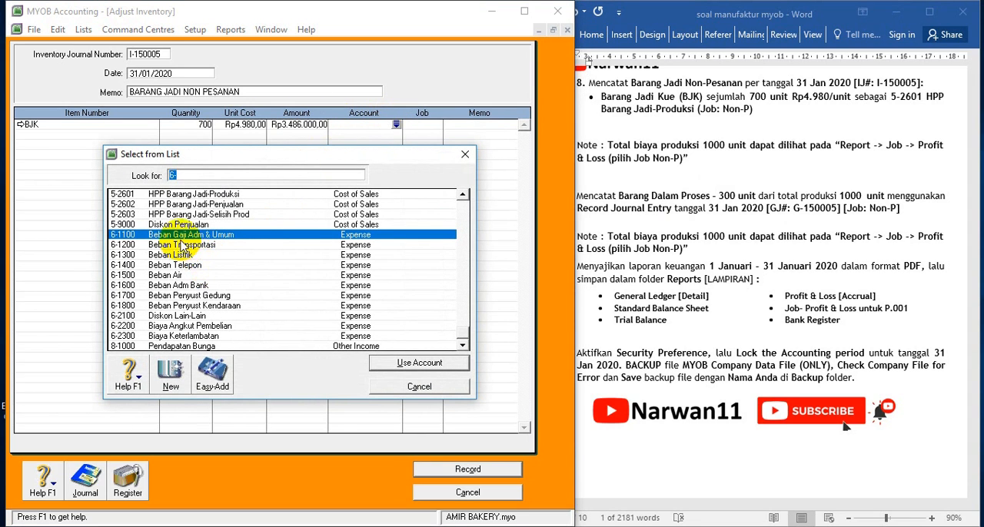
pyautogui.click(160, 196)
pyautogui.doubleClick(160, 197)
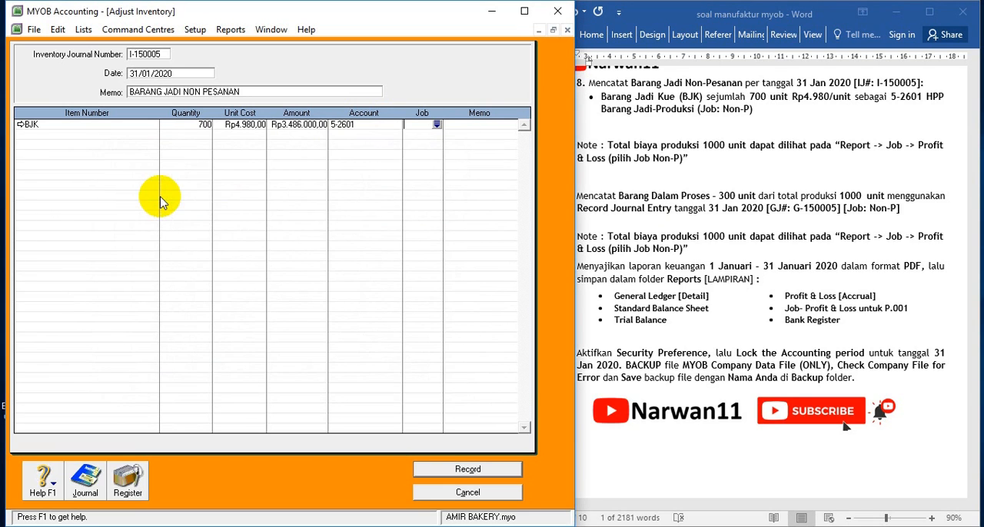
pyautogui.press('Return')
pyautogui.doubleClick(204, 197)
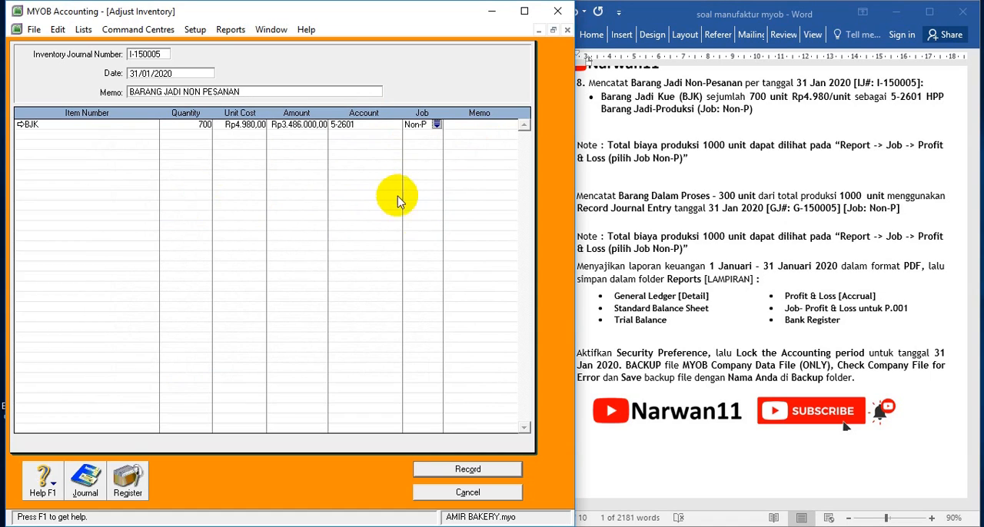
# Check the finished-goods adjustment in the transaction recap and record it
pyautogui.hotkey('ctrl', 'r')
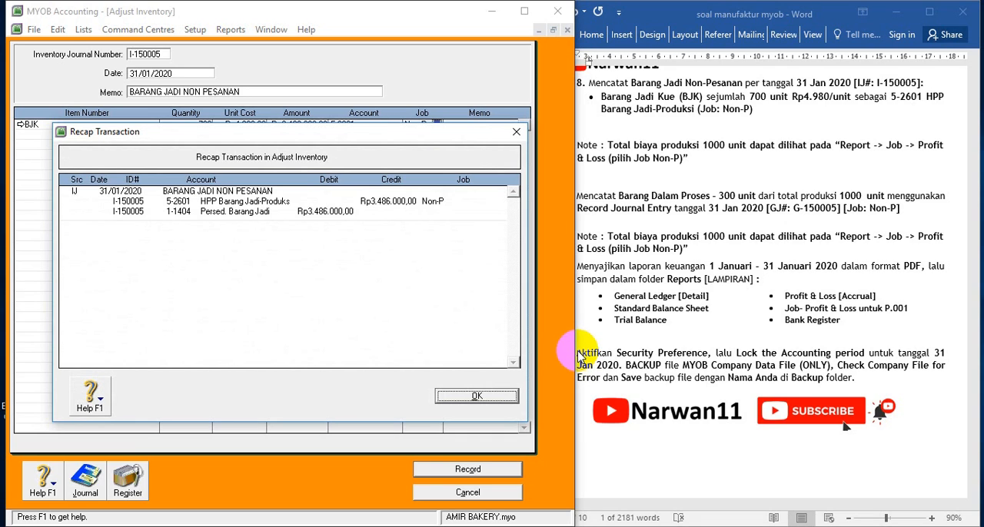
pyautogui.click(467, 397)
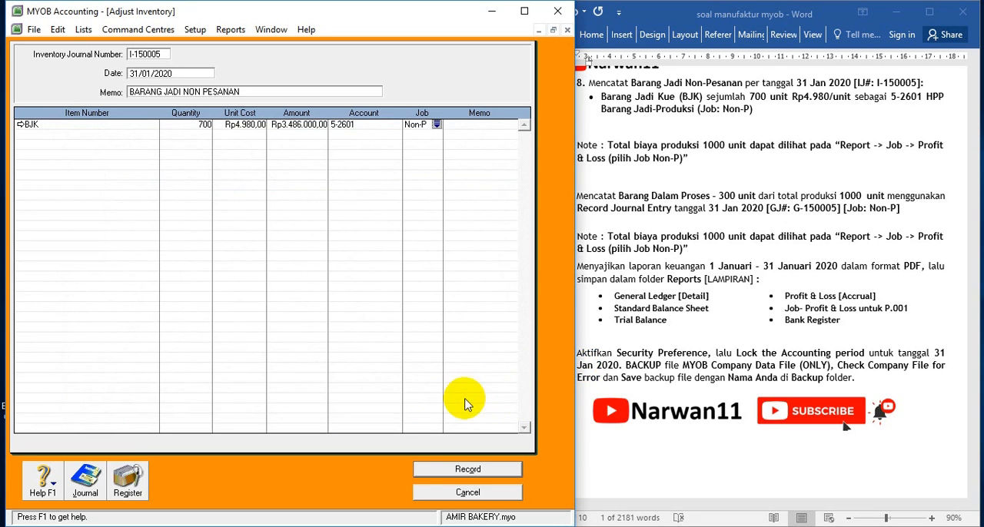
pyautogui.click(737, 306)
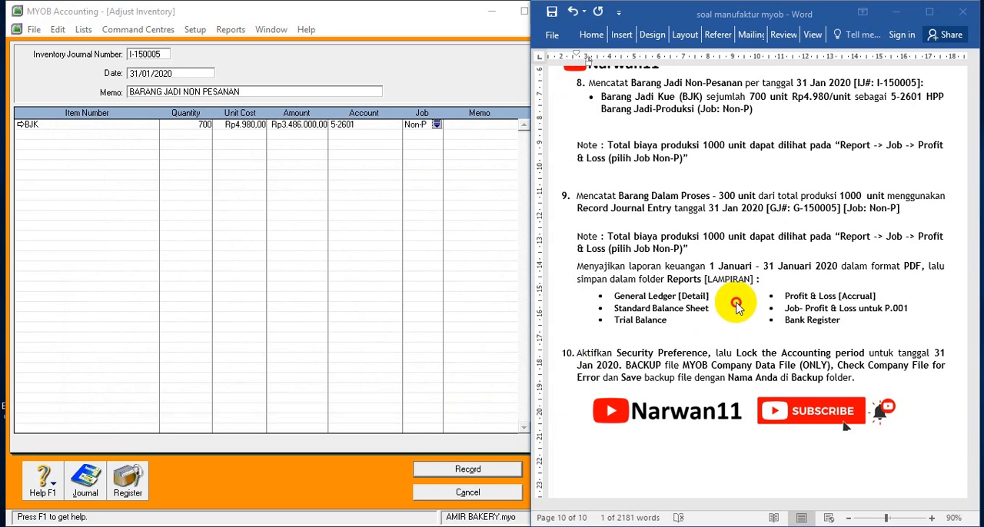
pyautogui.click(477, 472)
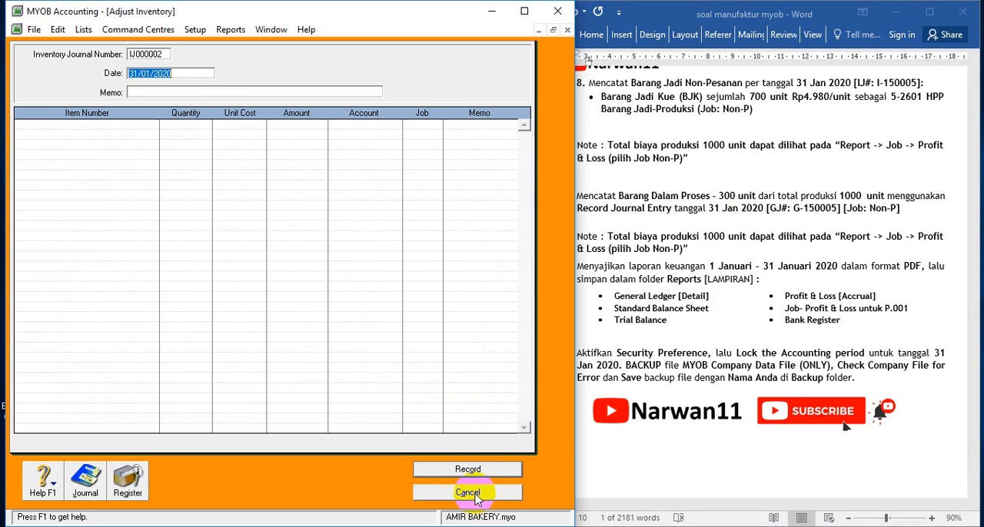
# Read the goods-in-process instructions of exercise item 9 and close the blank inventory adjustment form
pyautogui.click(732, 167)
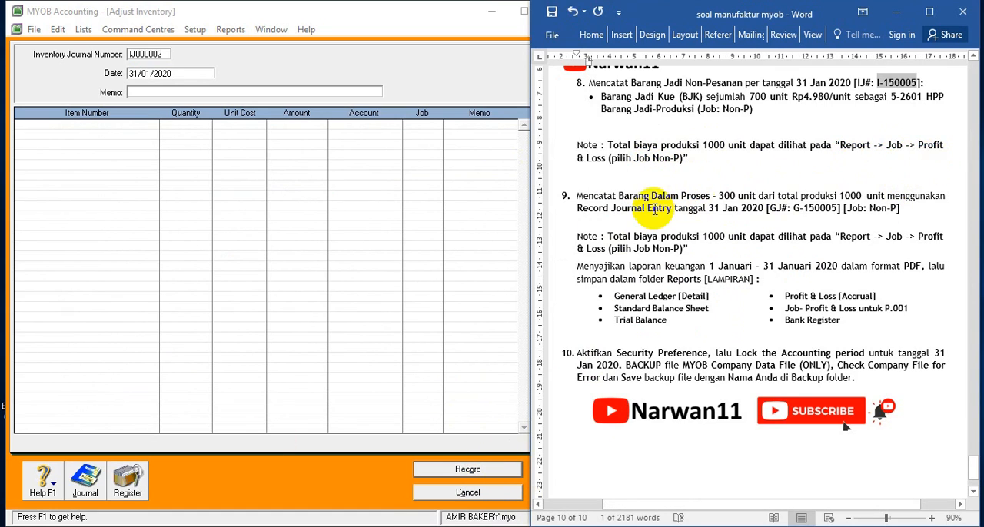
pyautogui.click(695, 158)
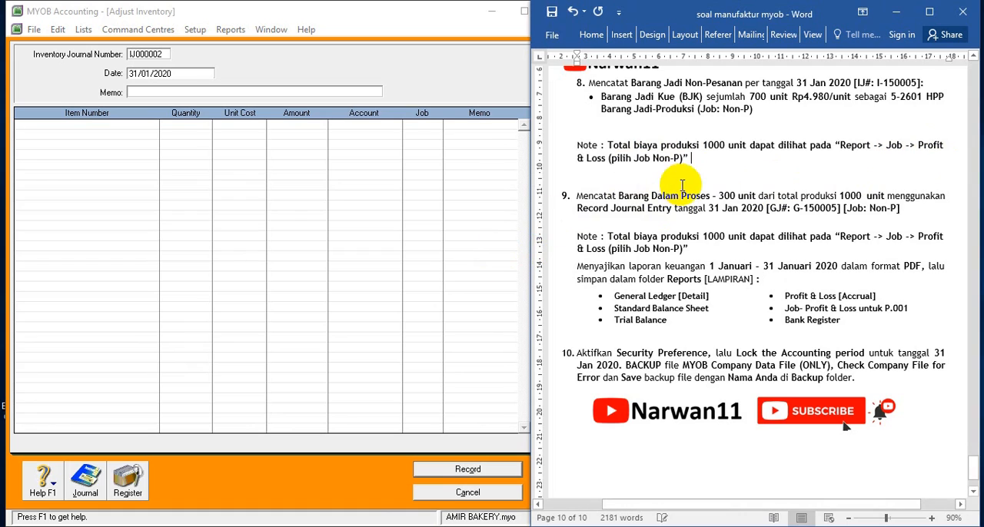
pyautogui.scroll(-1, 682, 186)
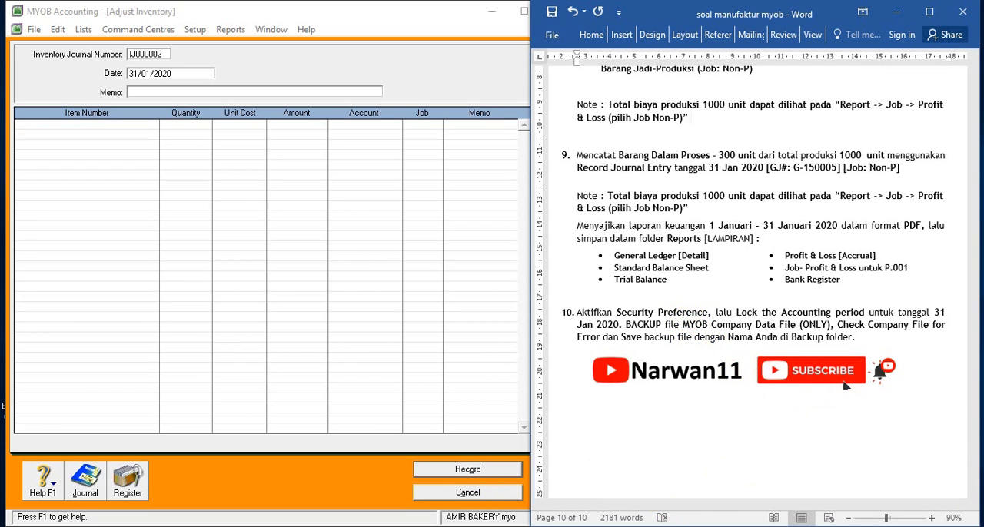
pyautogui.click(448, 492)
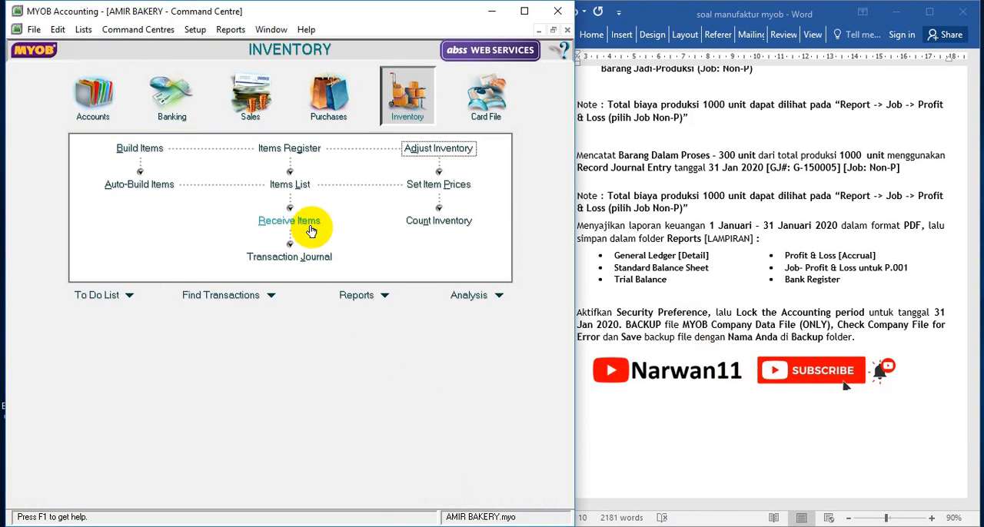
pyautogui.click(86, 96)
pyautogui.click(289, 206)
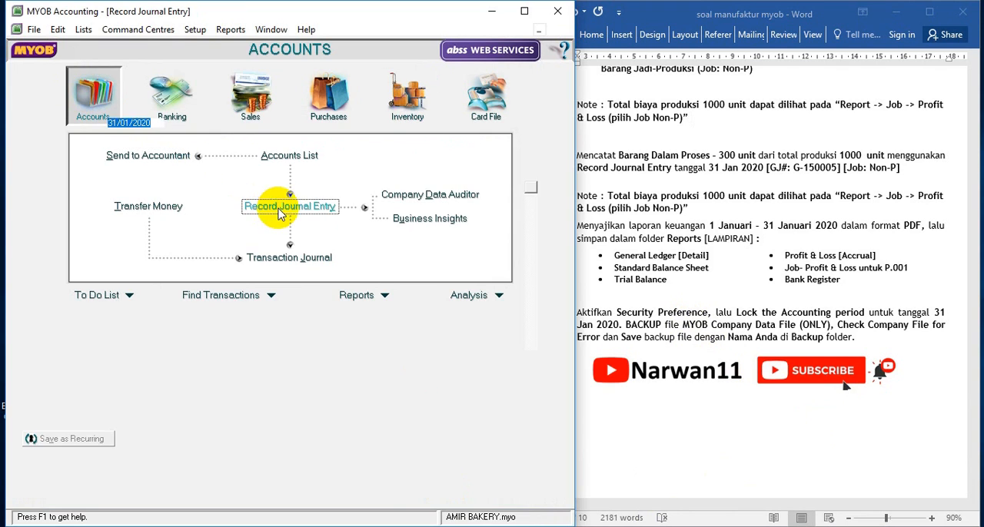
pyautogui.click(854, 227)
pyautogui.scroll(-1, 853, 229)
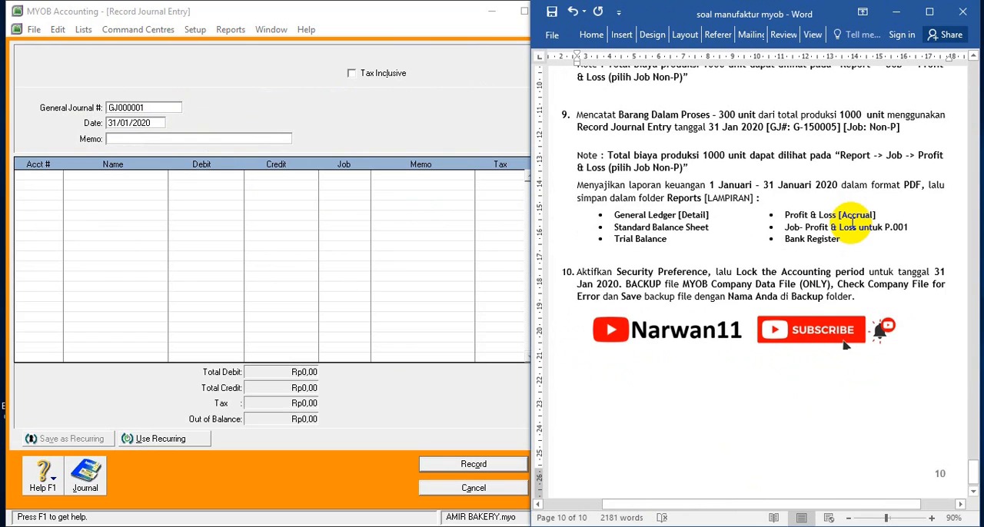
pyautogui.scroll(1, 851, 217)
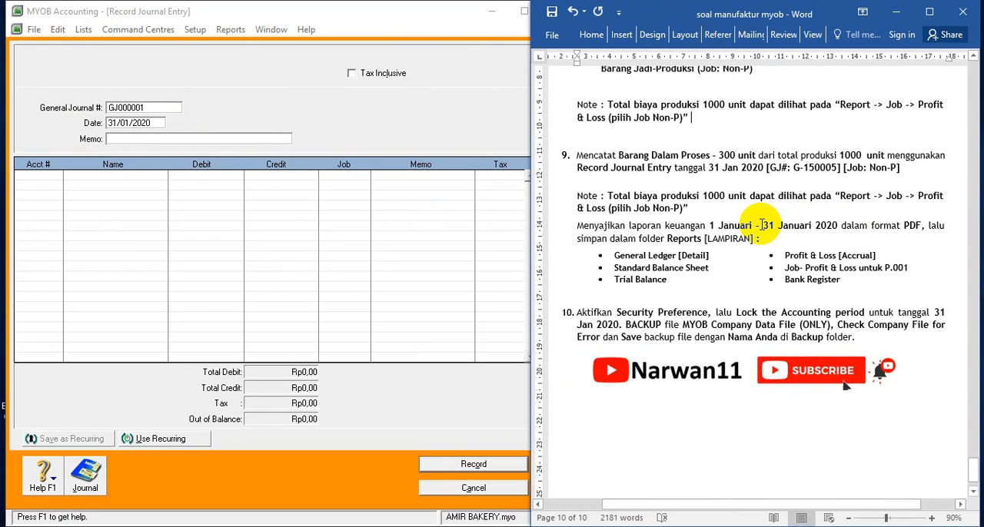
pyautogui.click(854, 120)
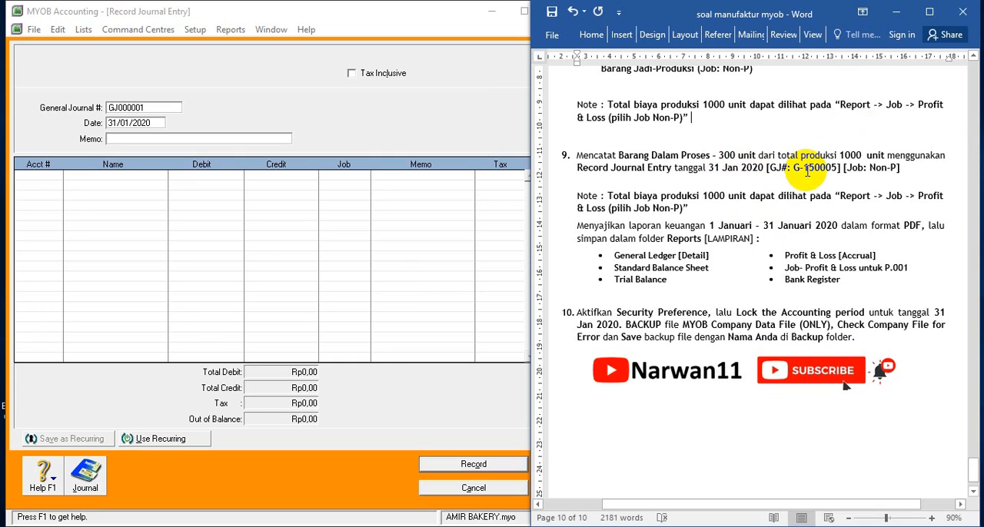
pyautogui.moveTo(795, 168); pyautogui.dragTo(838, 167)
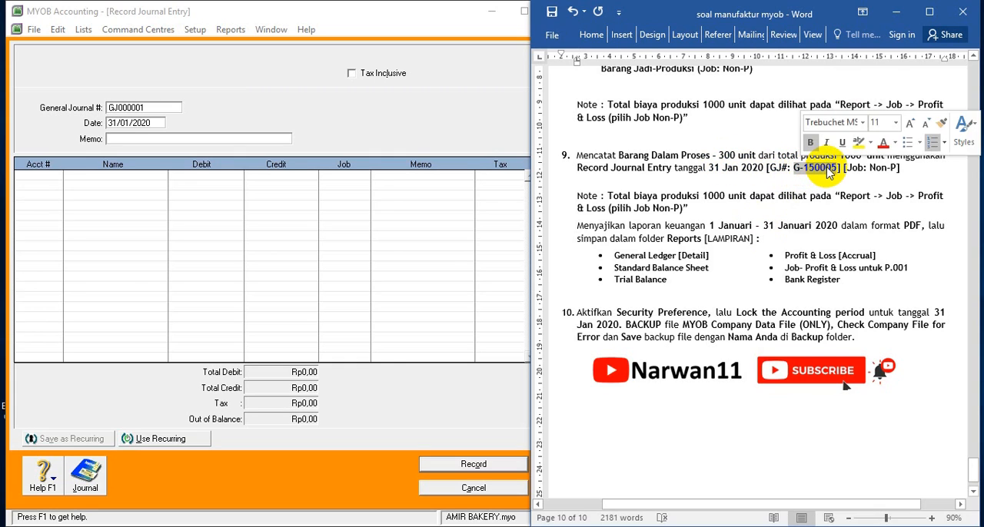
pyautogui.click(136, 107)
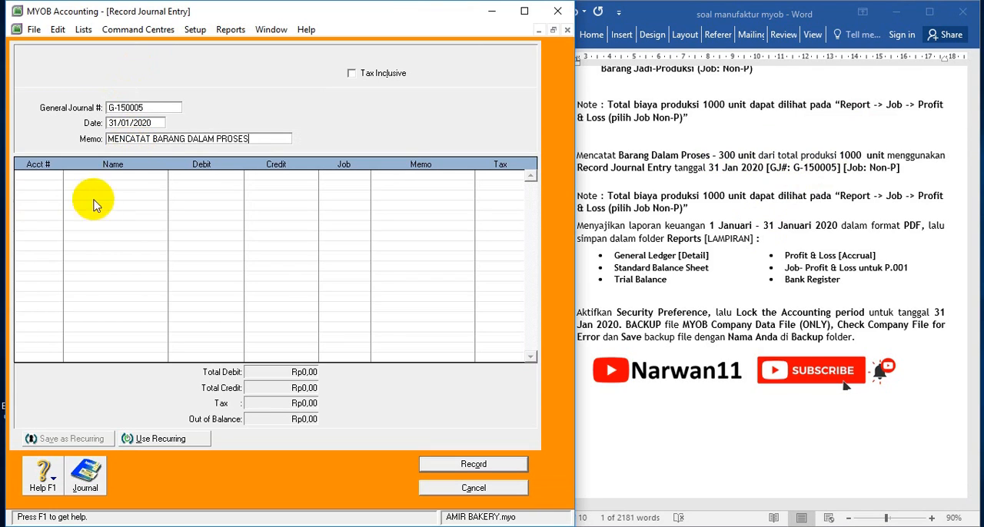
pyautogui.click(51, 174)
pyautogui.click(55, 176)
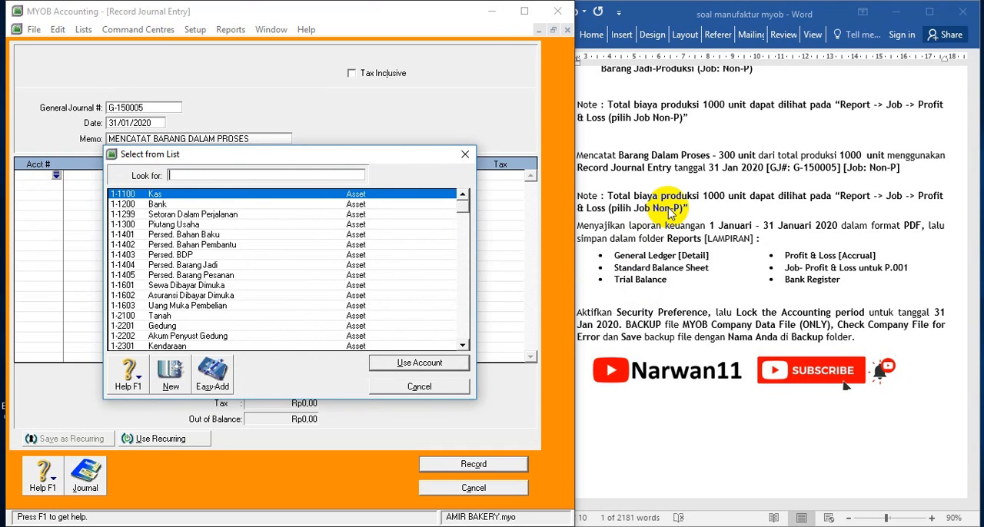
# Write the goods-in-process share as 300 / 1.000 = 30% on a sticky note
pyautogui.click(749, 194)
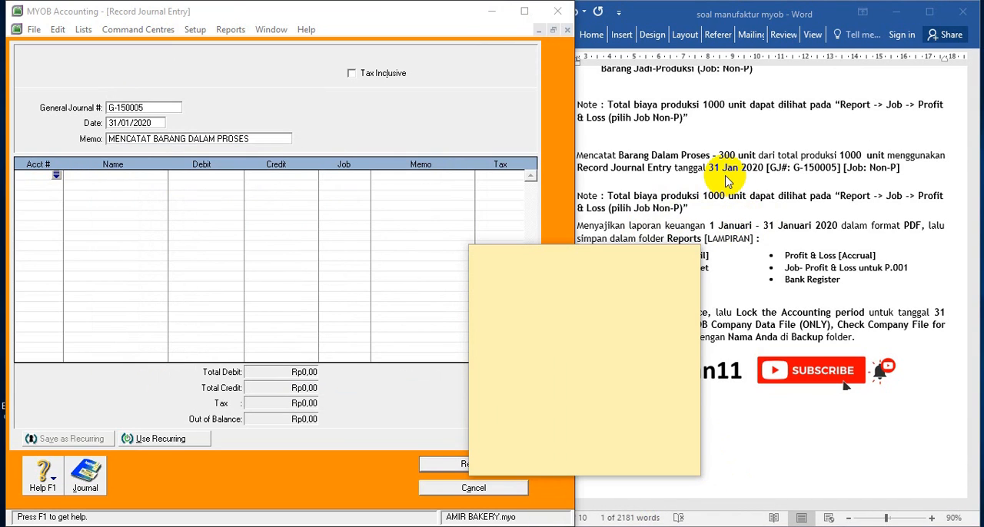
pyautogui.click(726, 181)
pyautogui.click(487, 257)
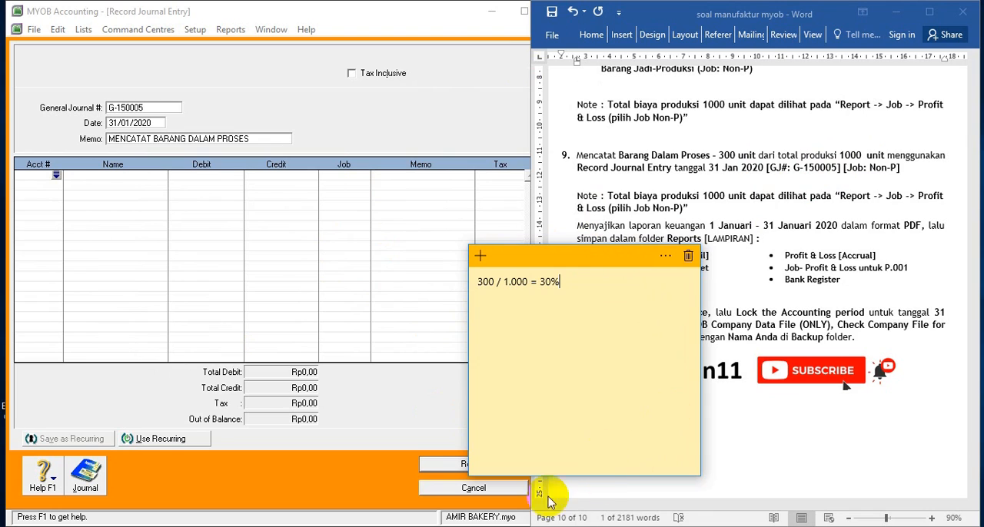
pyautogui.click(681, 240)
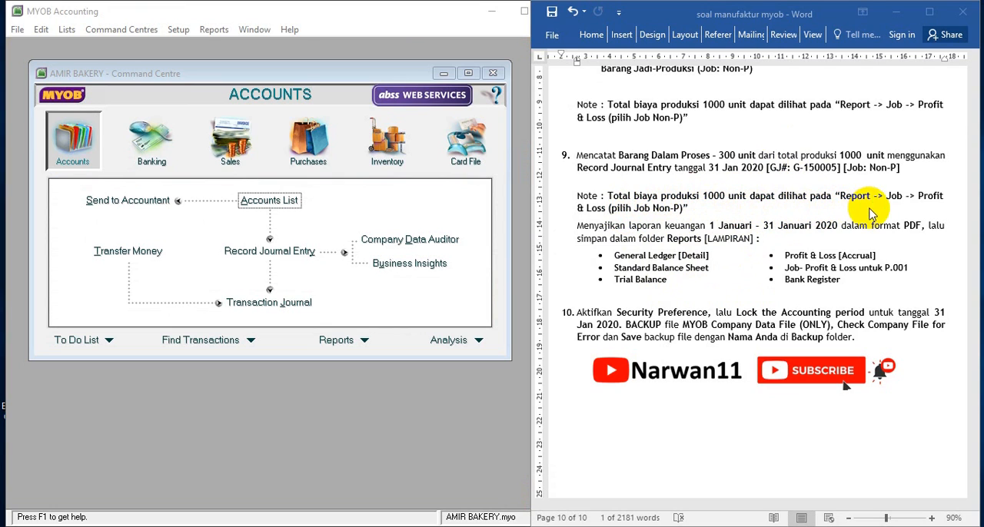
# Find the Jobs Income Statement in the report index and display it for all jobs for January 2020
pyautogui.click(330, 343)
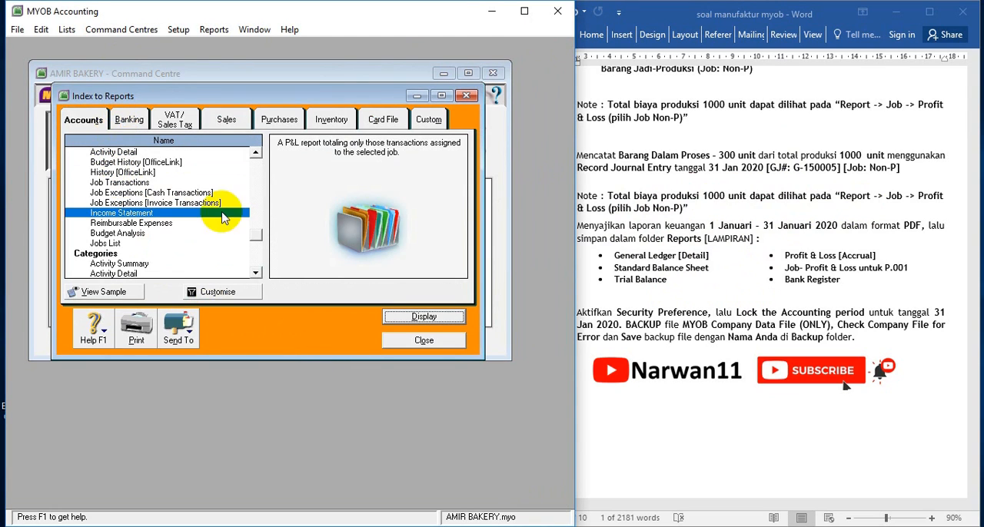
pyautogui.click(80, 117)
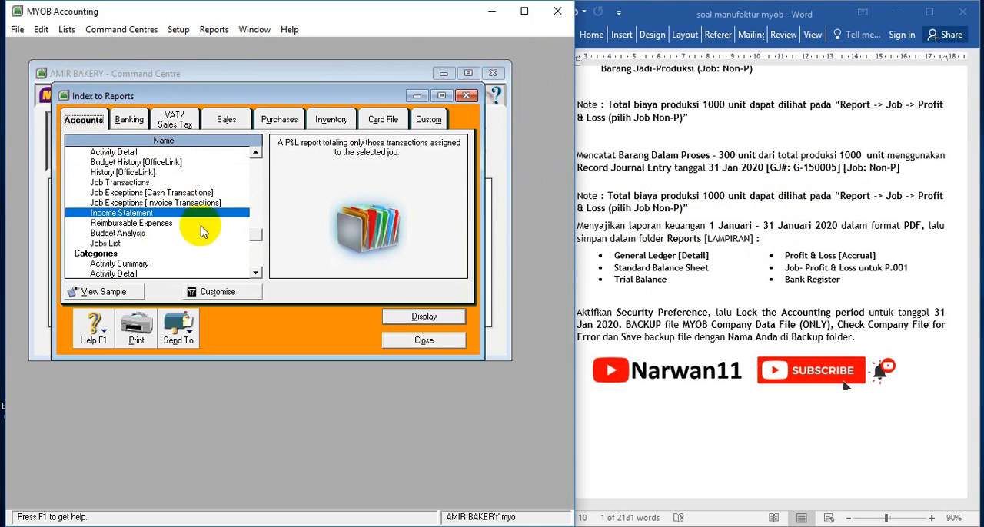
pyautogui.click(255, 274)
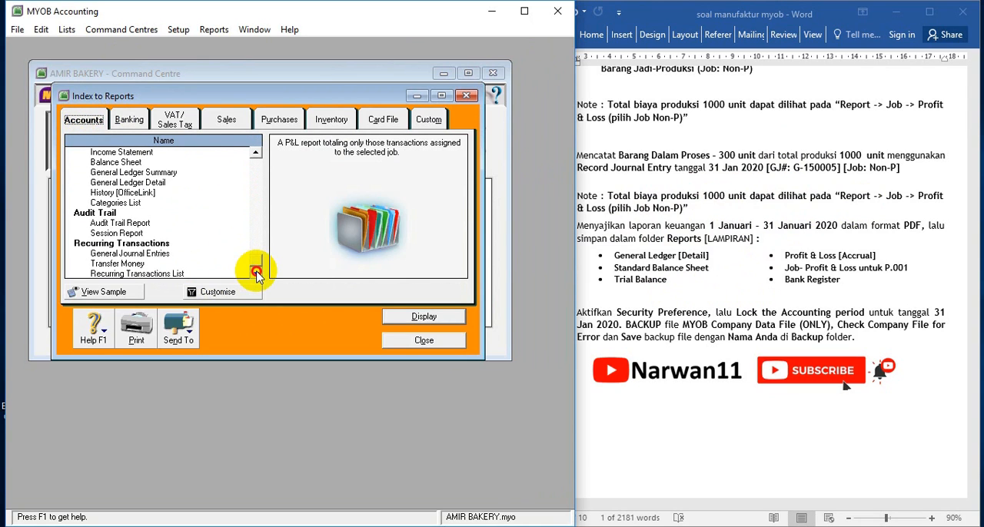
pyautogui.scroll(3, 231, 226)
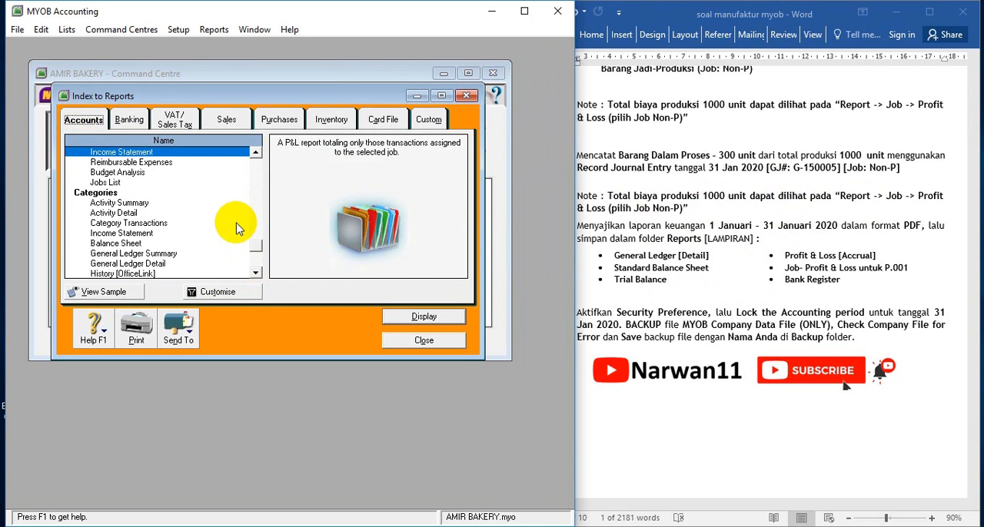
pyautogui.scroll(-3, 231, 226)
pyautogui.scroll(1, 223, 224)
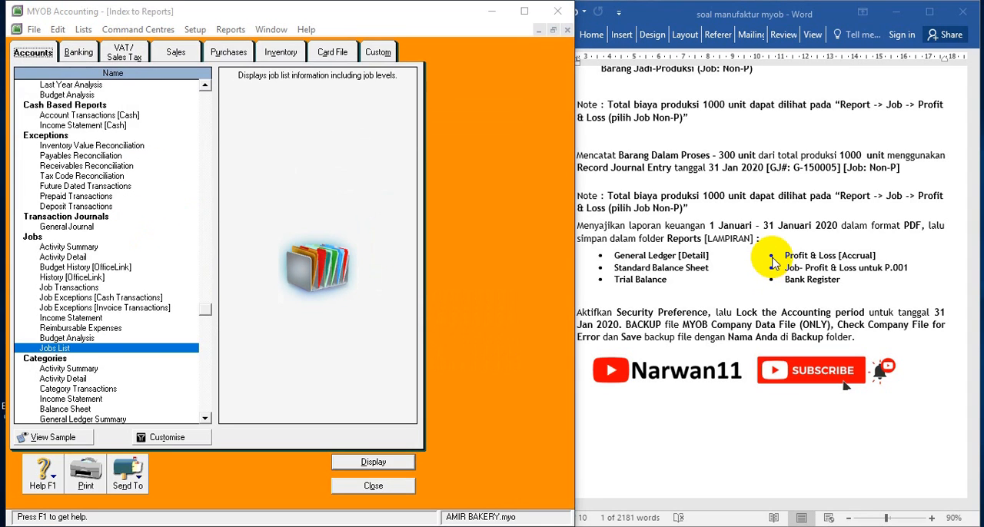
pyautogui.click(771, 257)
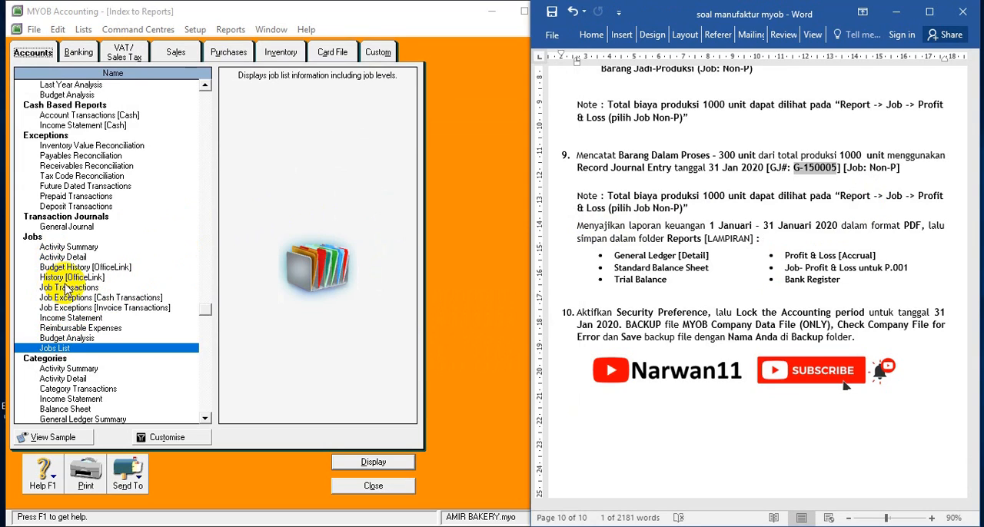
pyautogui.click(78, 319)
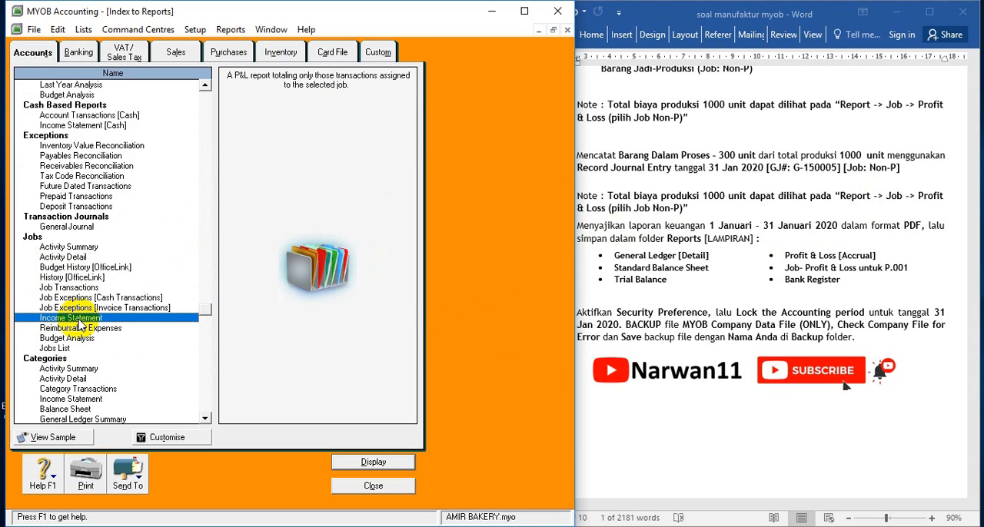
pyautogui.doubleClick(78, 321)
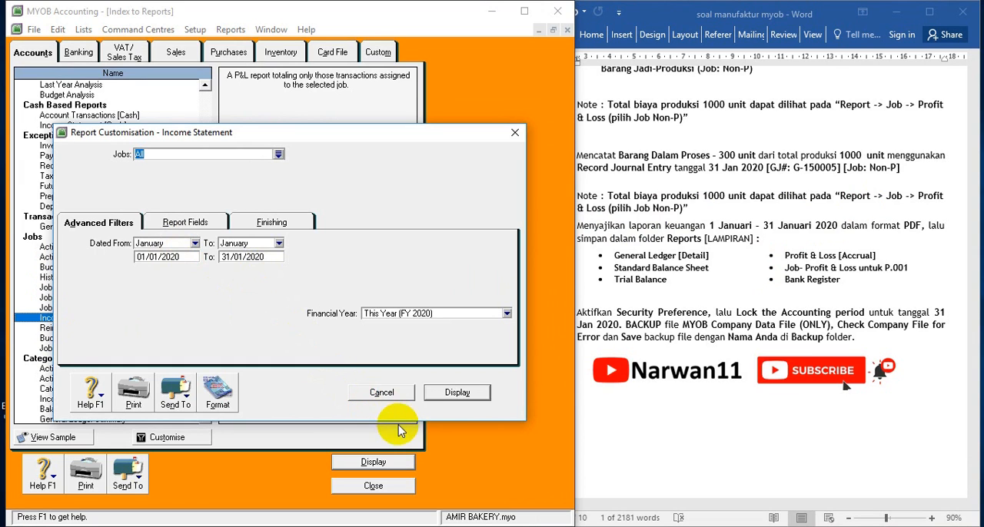
pyautogui.click(444, 396)
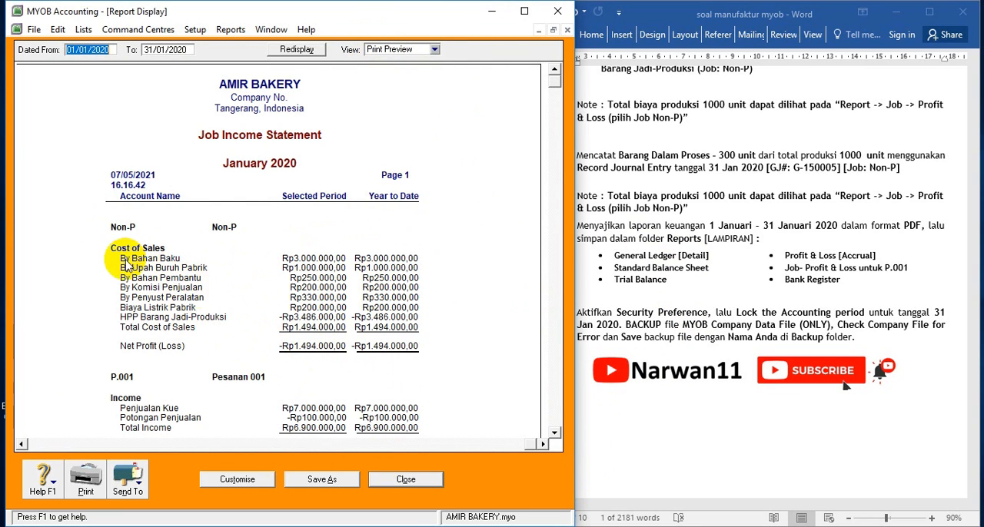
# Arrange the accounting window and the percentage sticky note so the note sits beside the Job Income Statement
pyautogui.moveTo(267, 14)
pyautogui.mouseDown()
pyautogui.moveTo(377, 13)
pyautogui.moveTo(257, 14)
pyautogui.mouseUp()
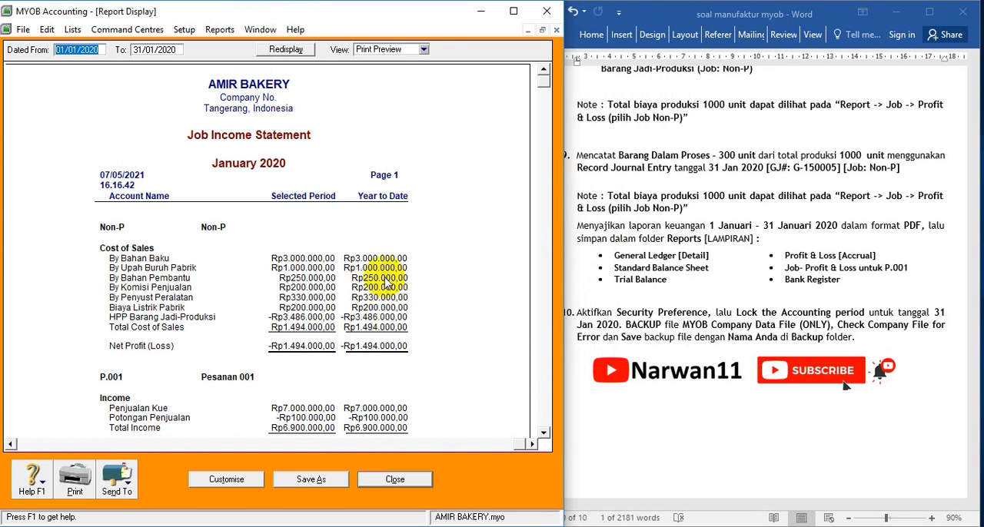
pyautogui.click(440, 526)
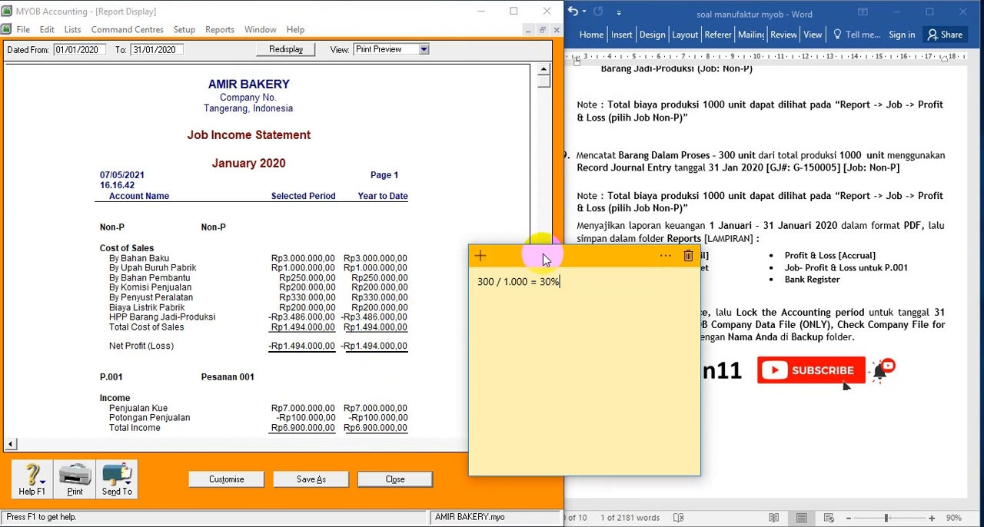
pyautogui.moveTo(544, 253); pyautogui.dragTo(654, 267)
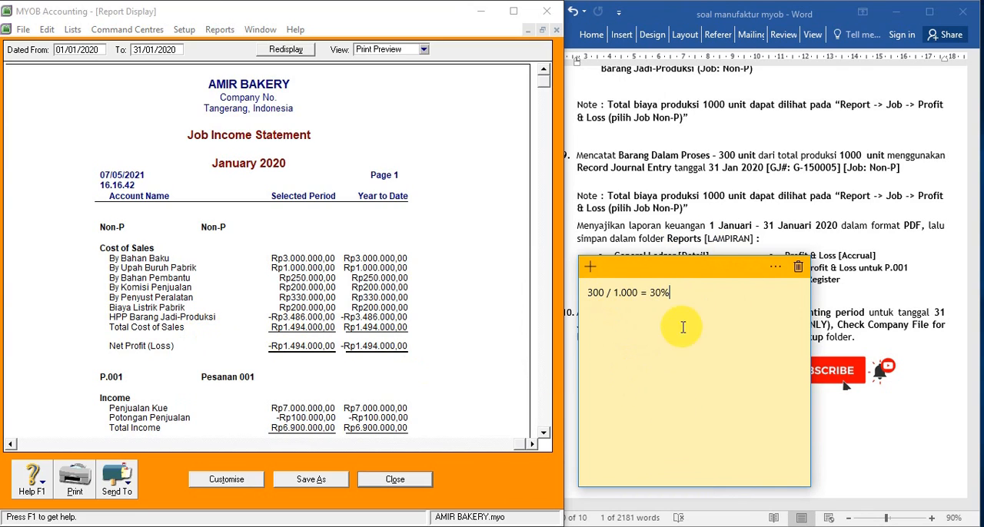
# Redisplay the Jobs Income Statement, keeping it minimised for reference with the report index closed
pyautogui.click(397, 480)
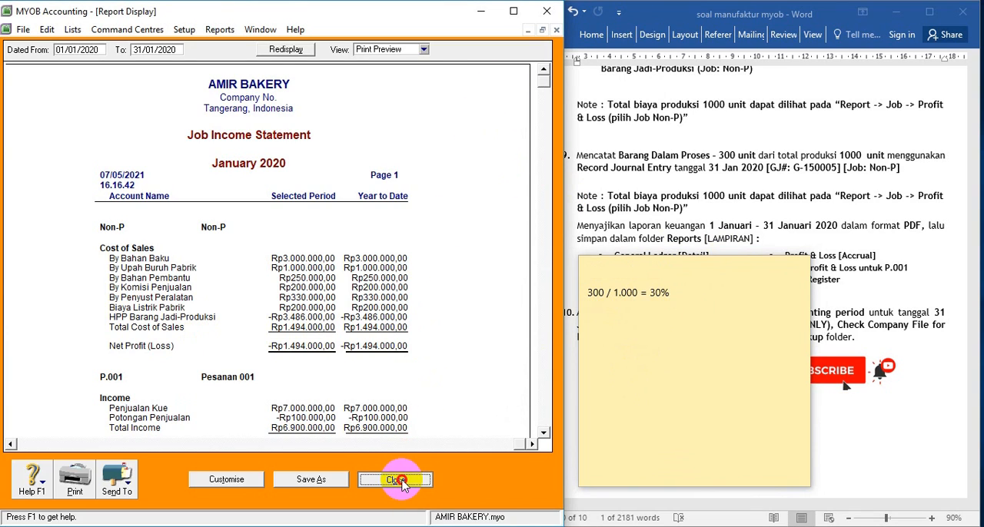
pyautogui.click(398, 481)
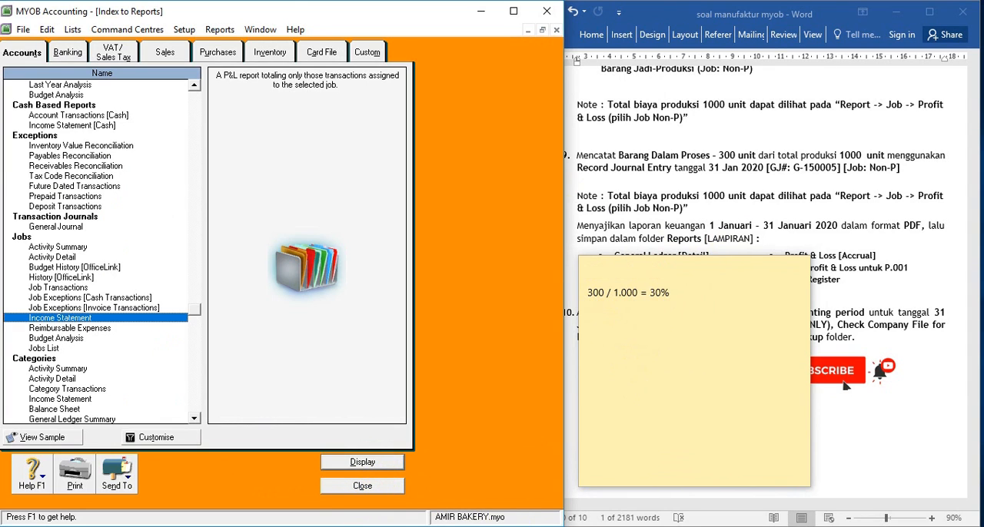
pyautogui.doubleClick(129, 321)
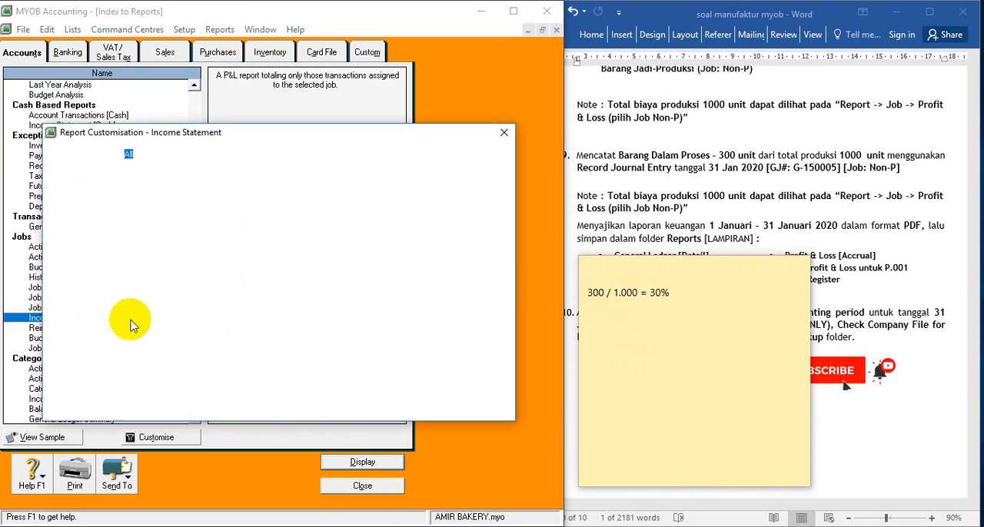
pyautogui.click(446, 393)
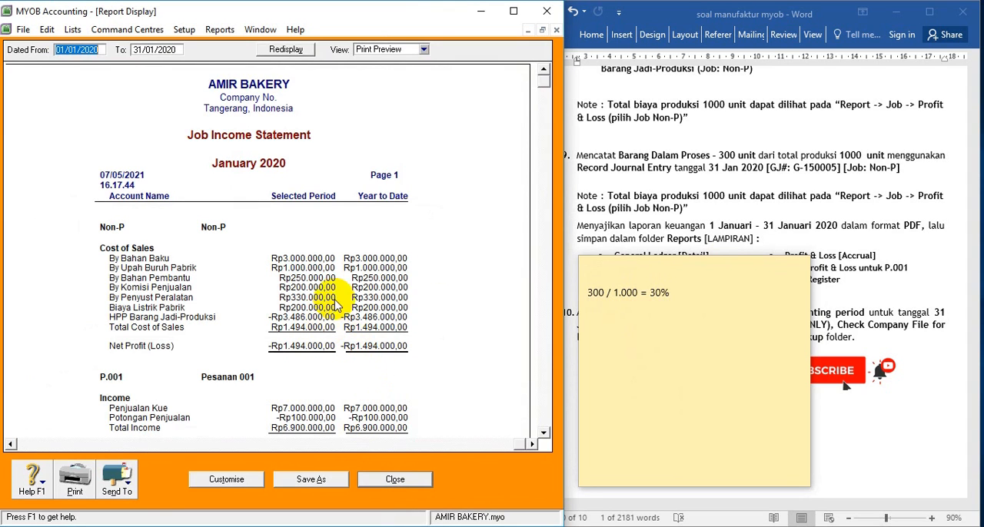
pyautogui.click(527, 30)
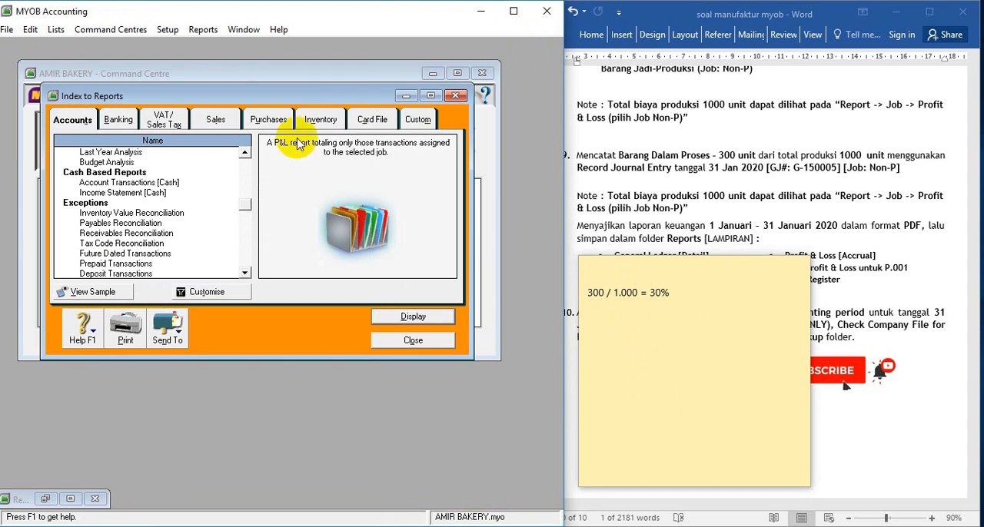
pyautogui.click(413, 341)
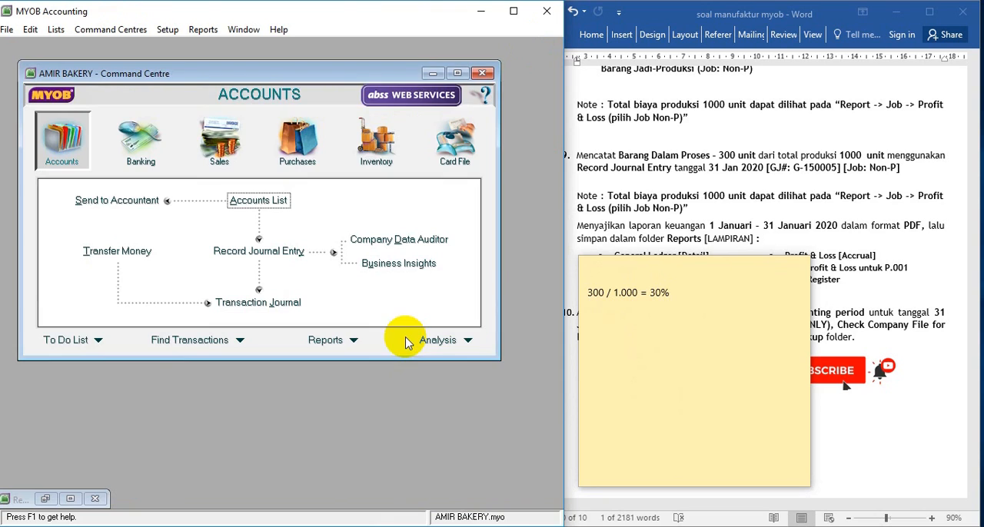
# Open a new Record Journal Entry form and set its general journal number to G-150005
pyautogui.click(260, 251)
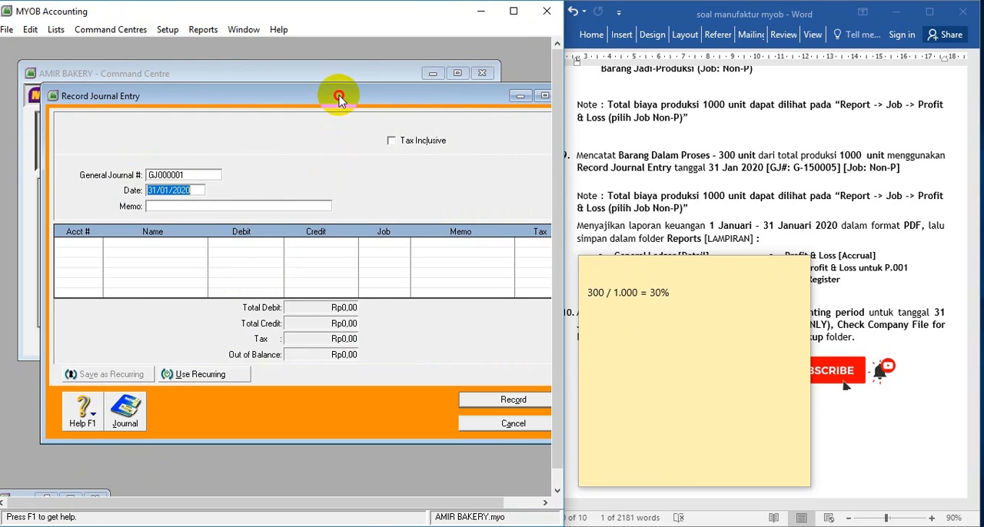
pyautogui.moveTo(339, 98); pyautogui.dragTo(317, 93)
pyautogui.click(769, 246)
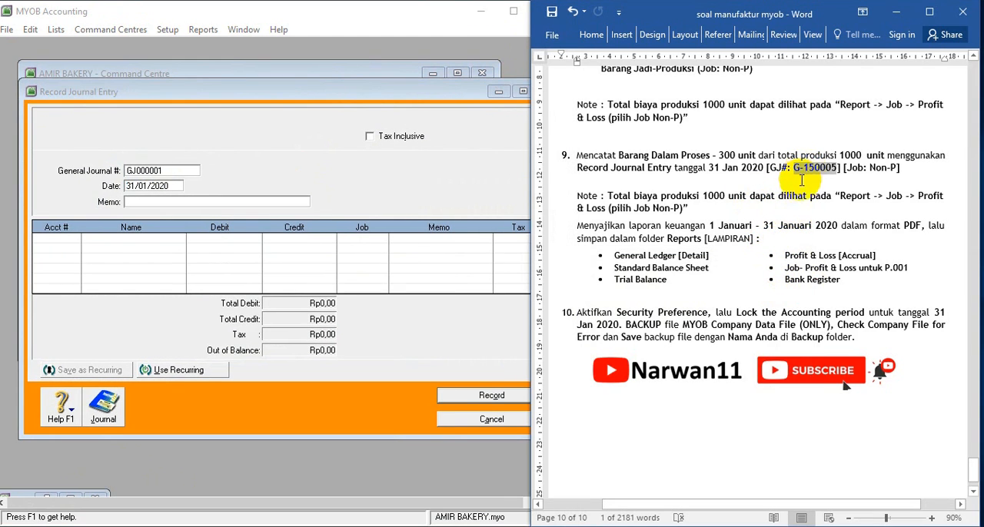
pyautogui.click(170, 172)
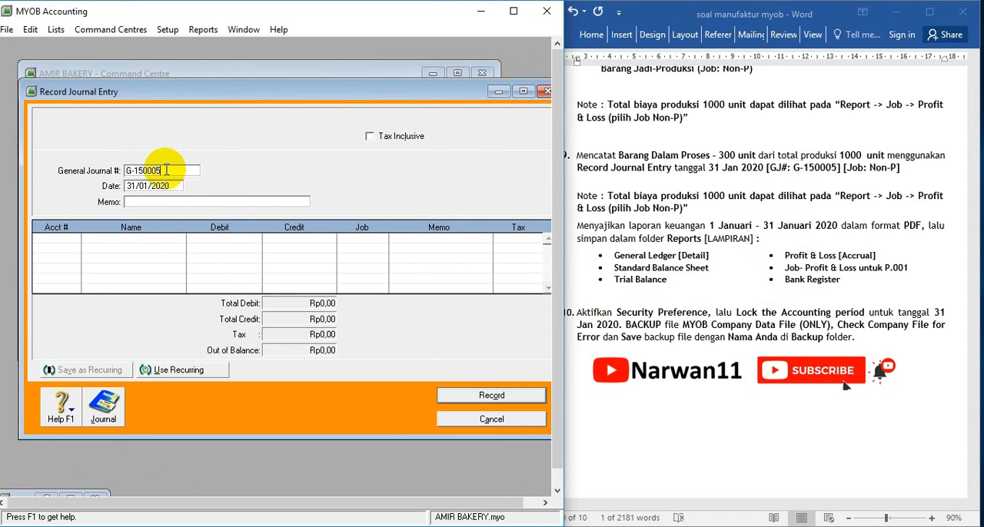
# Enter "MENCATAT BARANG DALAM PROSES NON PESANAN" as the memo of journal G-150005
pyautogui.press('Tab')
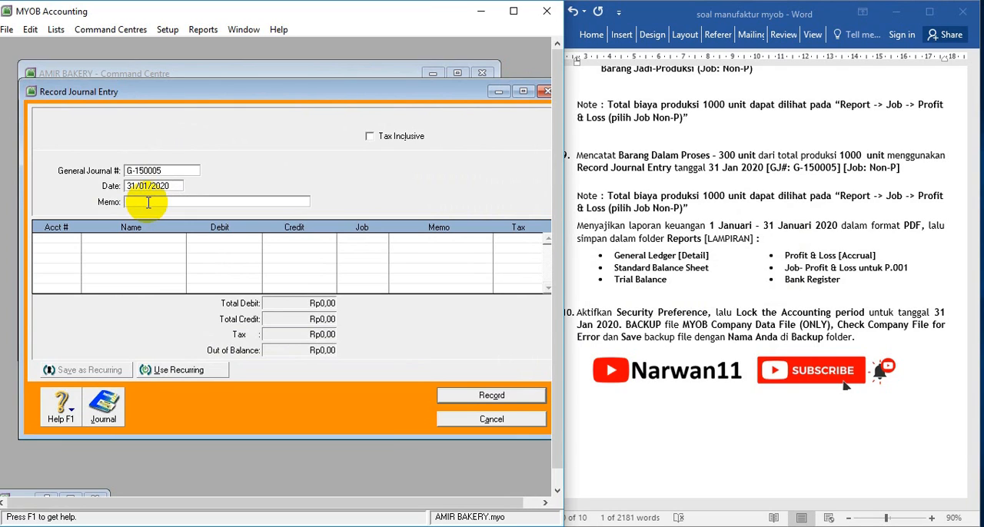
pyautogui.write('CATAT BARANG DAL')
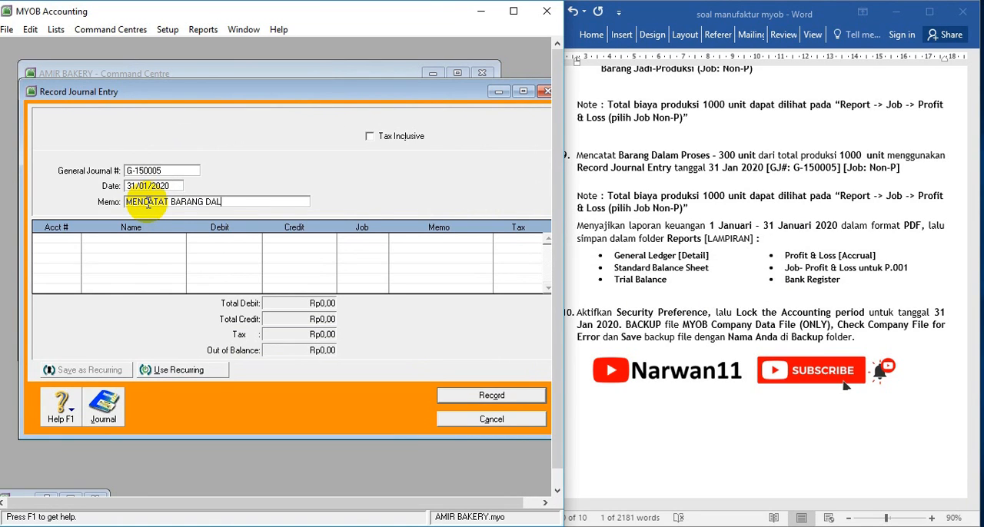
pyautogui.write('AM PROSES NON PESANAN')
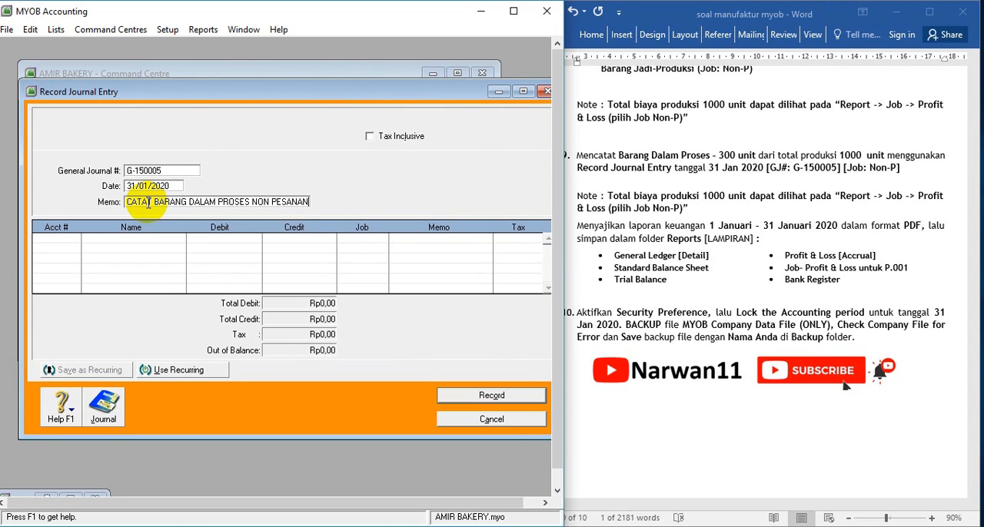
# Consult the minimised Job Income Statement, close it, and put account 5-2101 By Bahan Baku on the first journal line
pyautogui.click(60, 237)
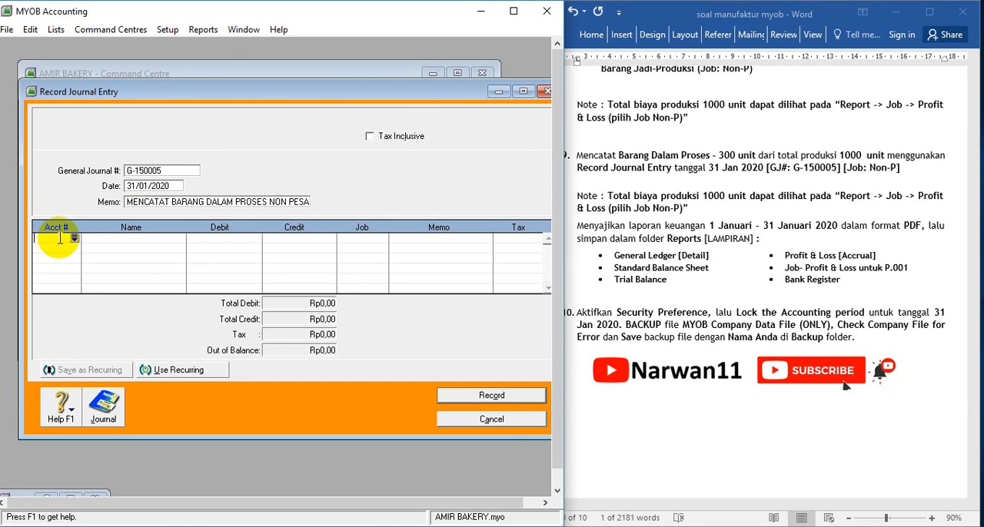
pyautogui.click(70, 497)
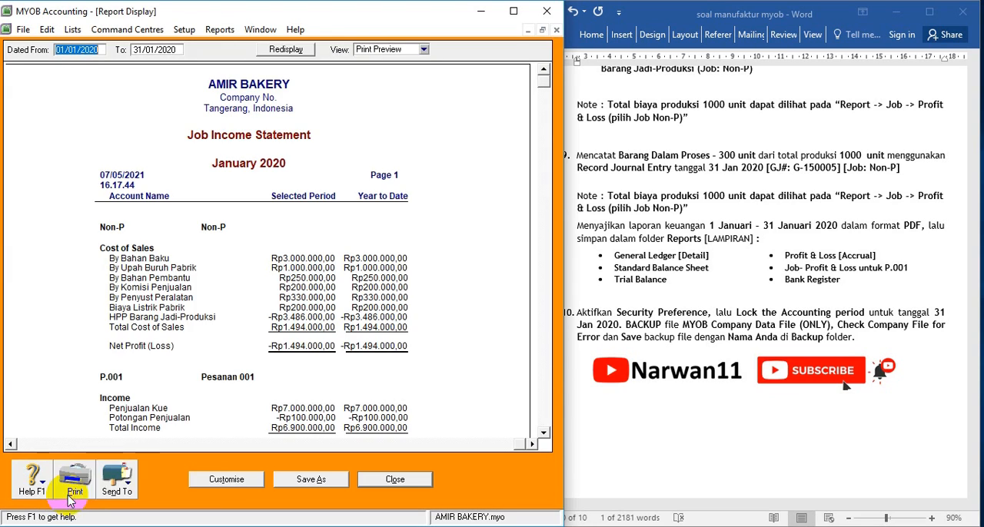
pyautogui.click(394, 483)
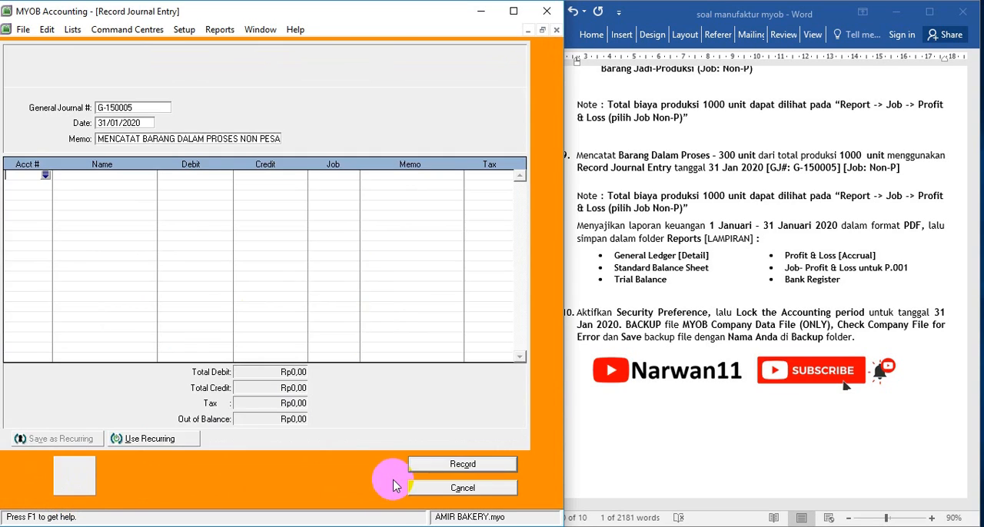
pyautogui.click(44, 179)
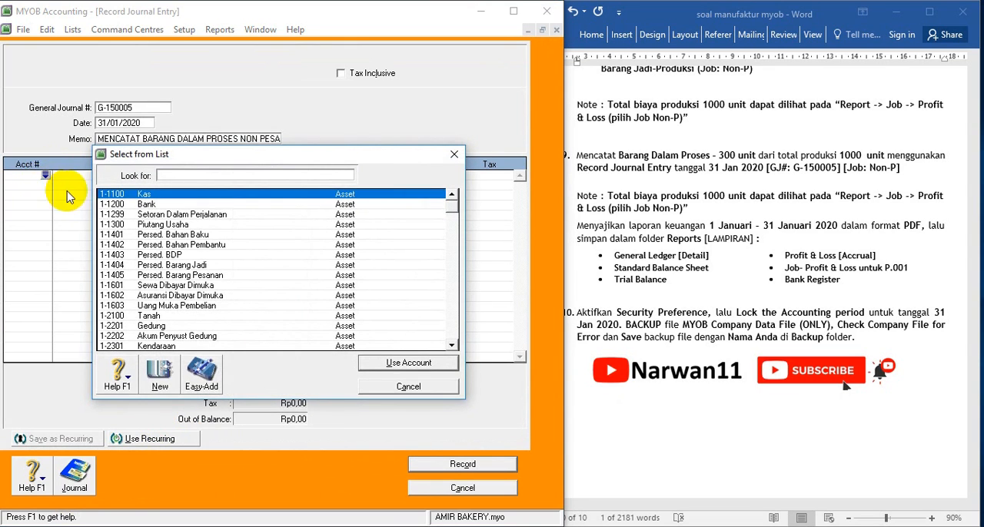
pyautogui.scroll(-8, 206, 305)
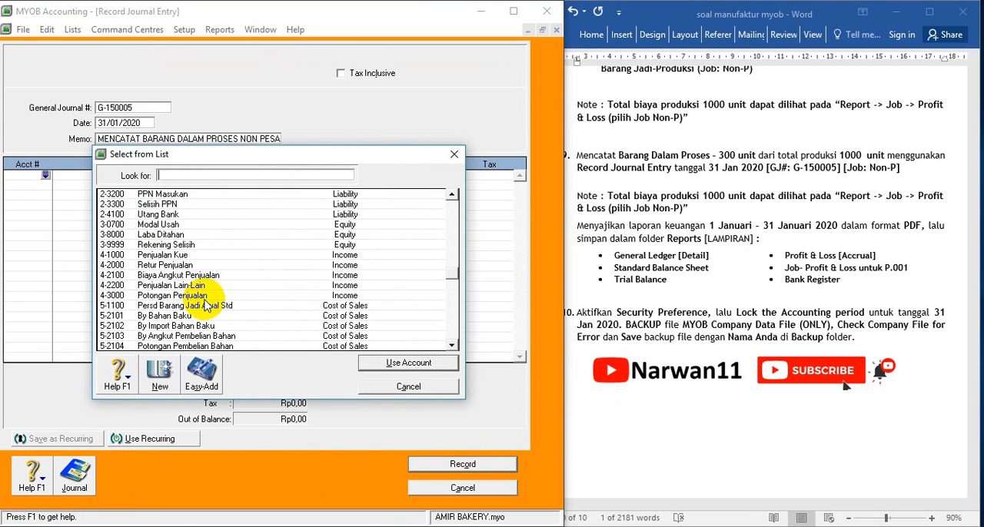
pyautogui.doubleClick(144, 316)
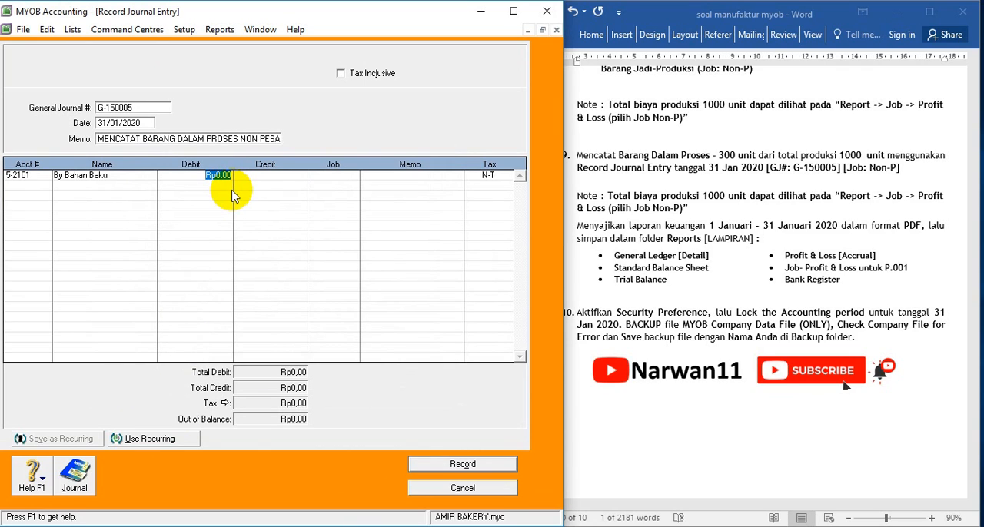
pyautogui.write('5')
pyautogui.write('00000')
pyautogui.press('Tab')
pyautogui.click(352, 178)
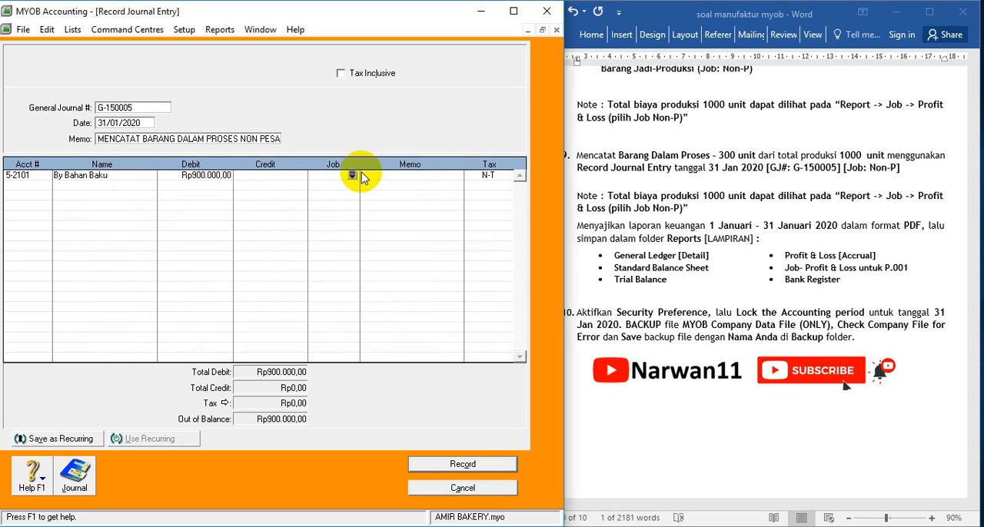
pyautogui.click(218, 175)
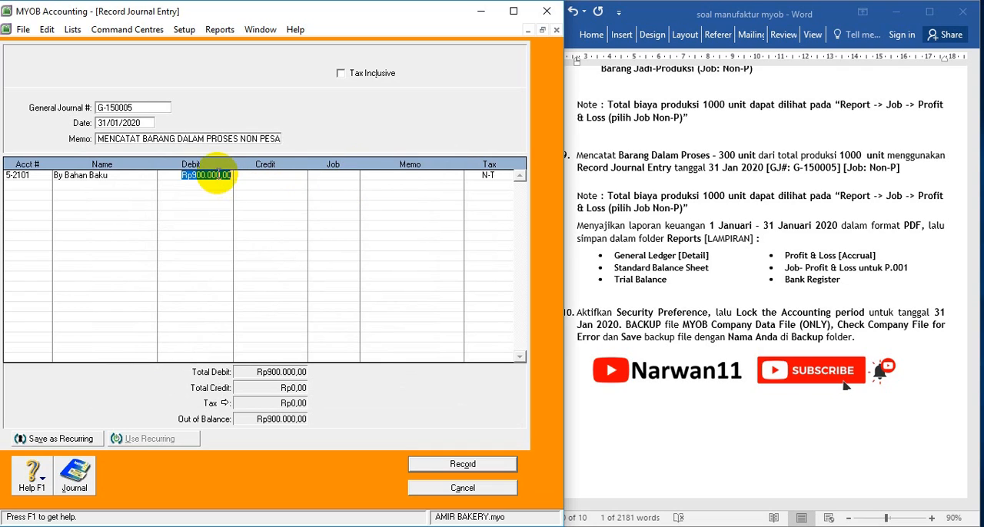
pyautogui.press('Delete')
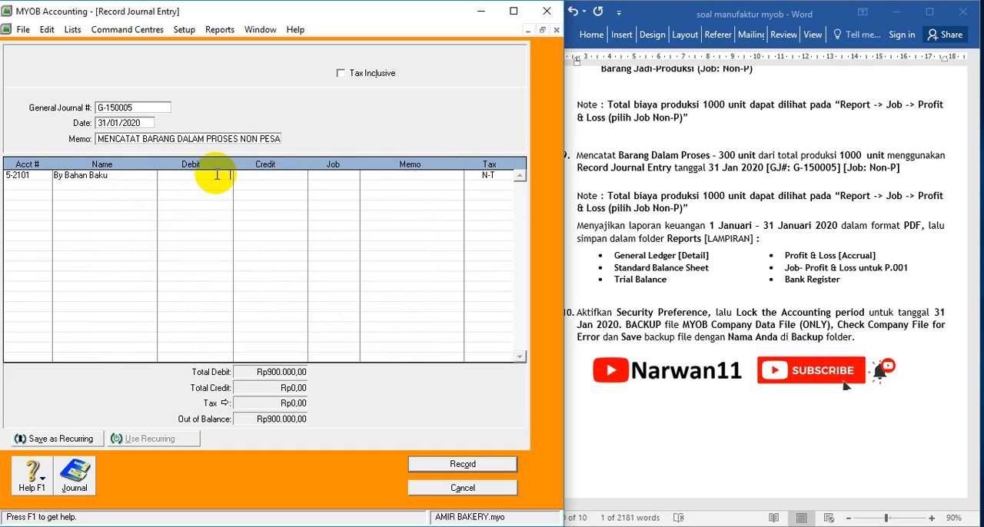
# Credit the By Bahan Baku line with Rp900.000 and assign it to job Non-P
pyautogui.click(268, 177)
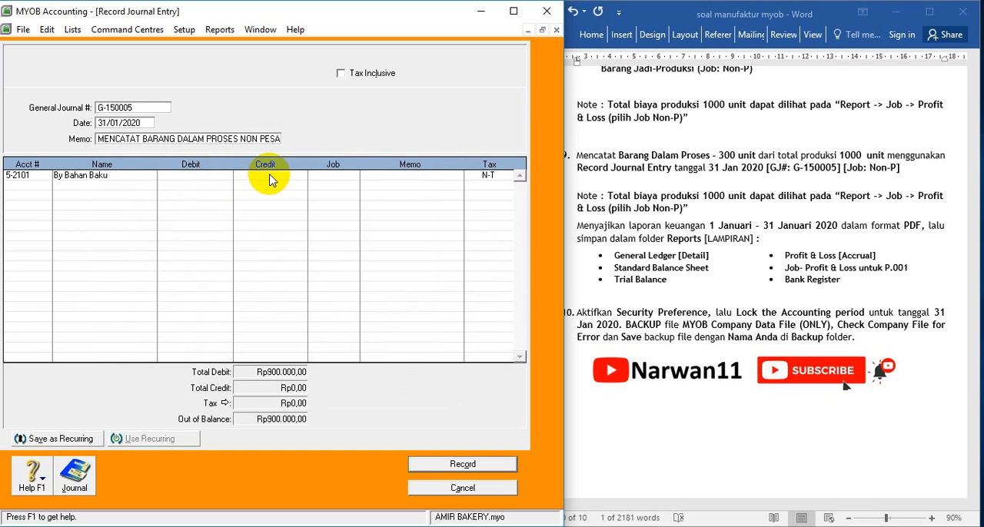
pyautogui.write('9')
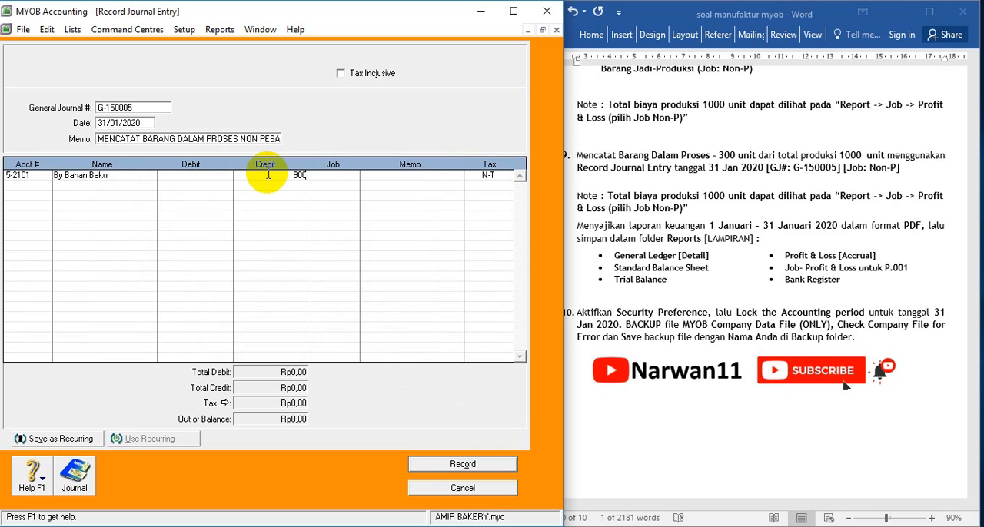
pyautogui.write('00.000')
pyautogui.press('Tab')
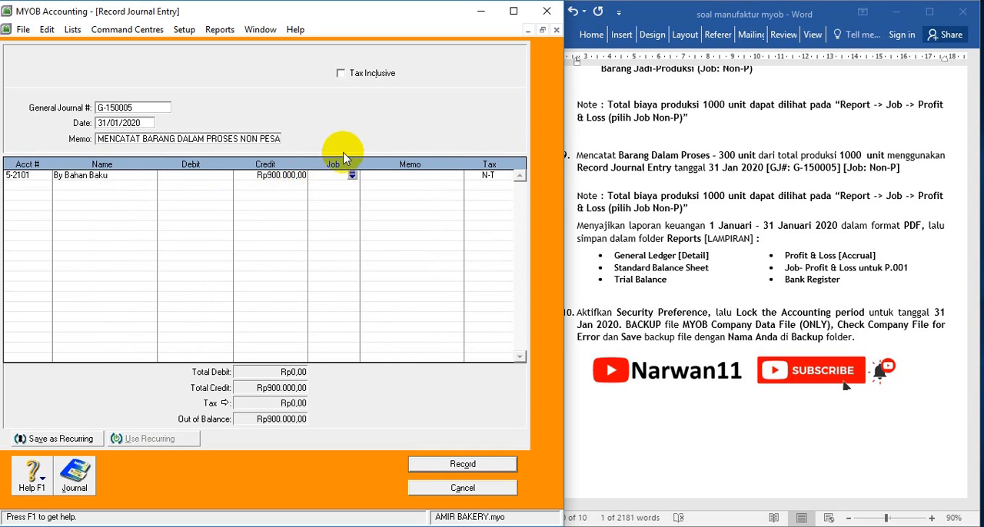
pyautogui.click(351, 175)
pyautogui.doubleClick(238, 194)
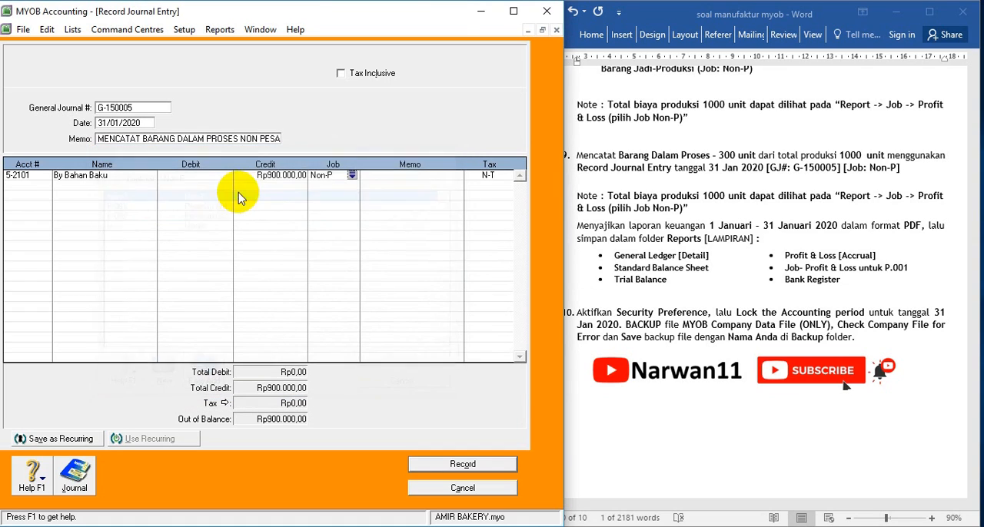
# Set the By Bahan Baku line's memo to "30 % X 3.000.000"
pyautogui.click(403, 175)
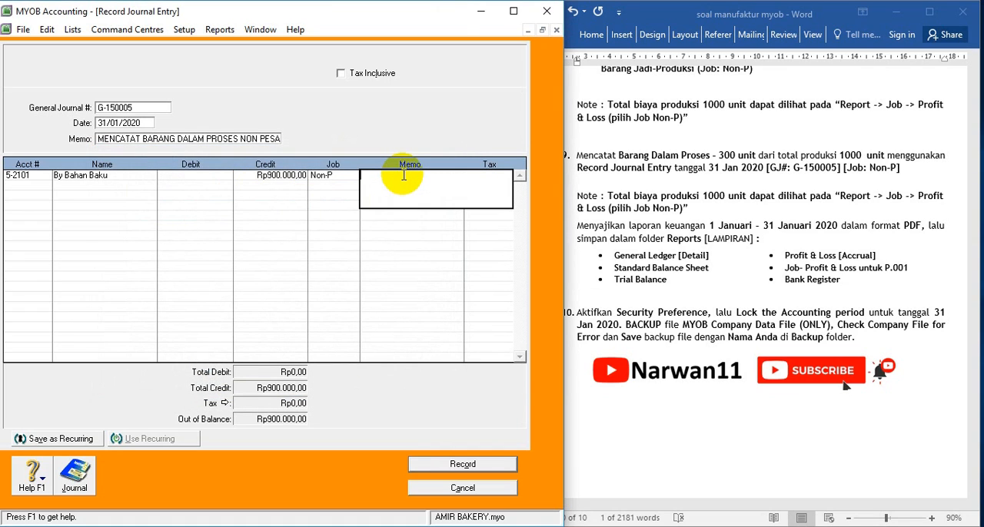
pyautogui.write('30 % X 3.000.000')
pyautogui.press('Tab')
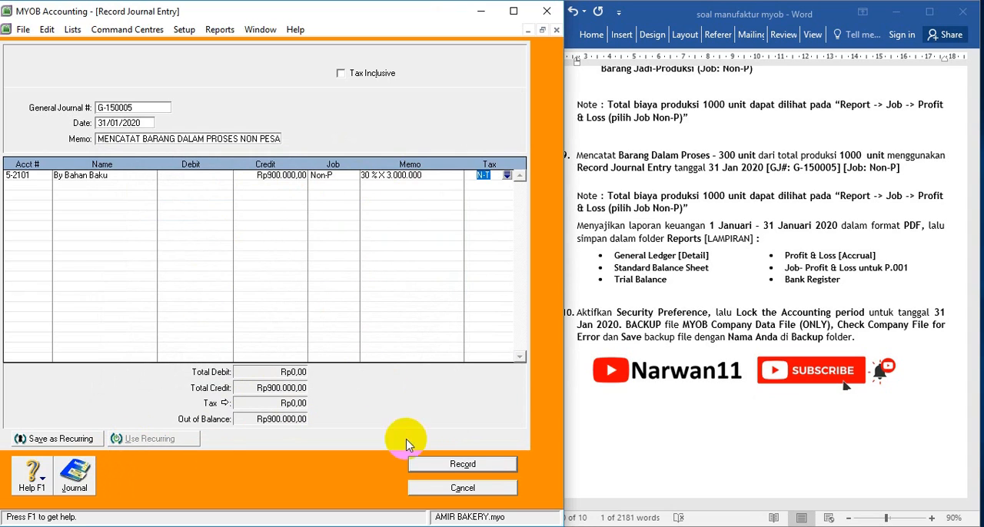
pyautogui.click(528, 31)
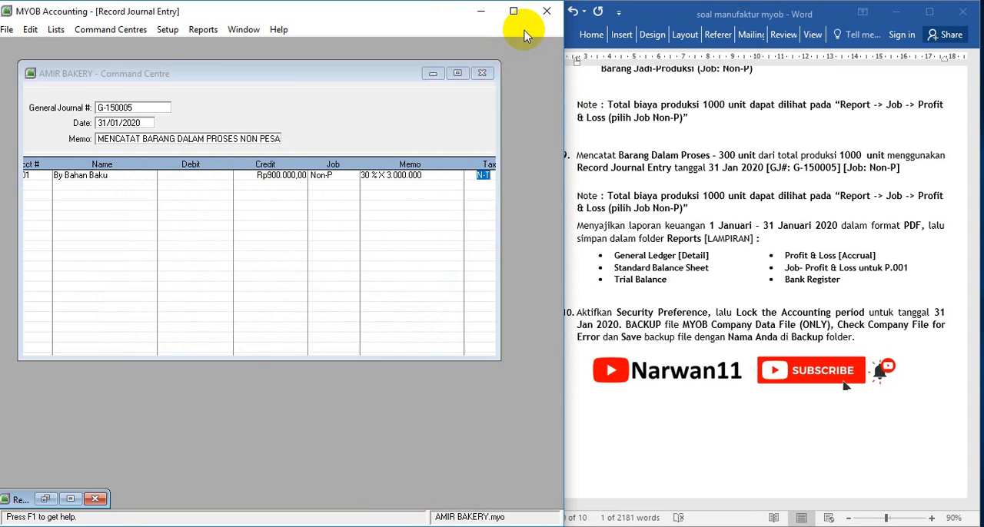
pyautogui.click(74, 504)
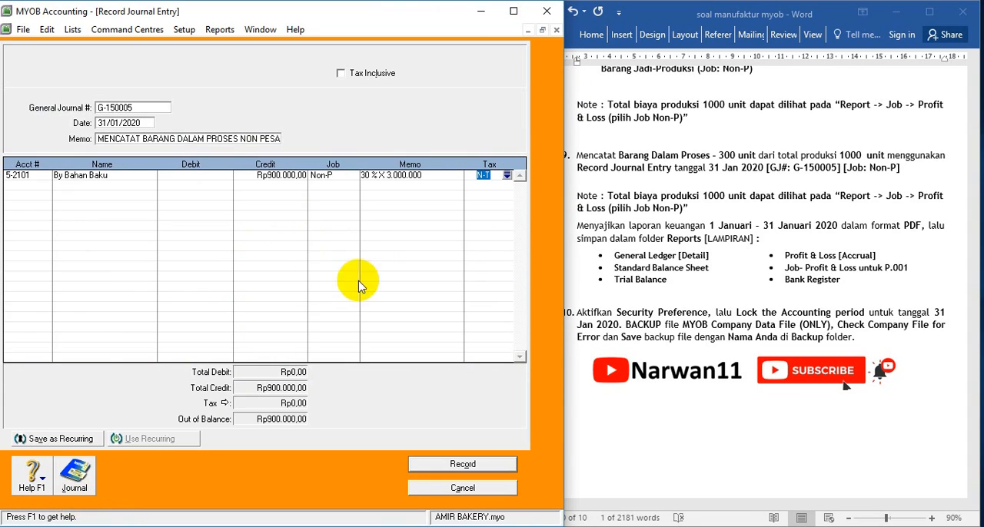
# Put account 5-2201 By Upah Buruh Pabrik on the second journal line
pyautogui.click(15, 178)
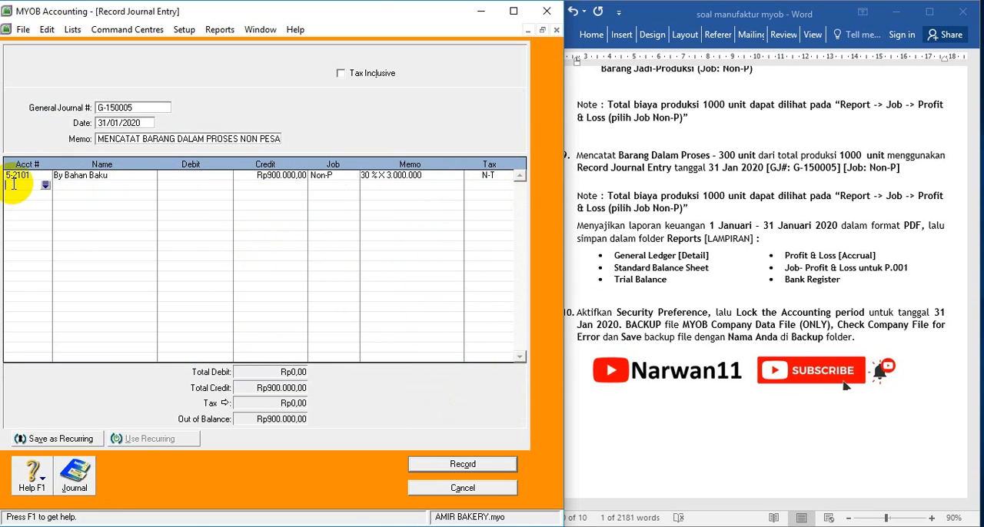
pyautogui.click(45, 188)
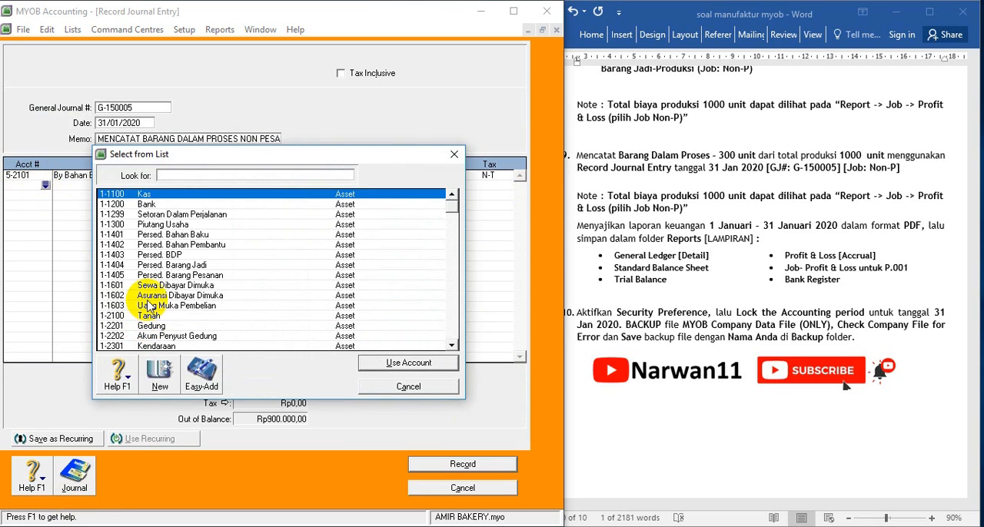
pyautogui.scroll(-4, 153, 315)
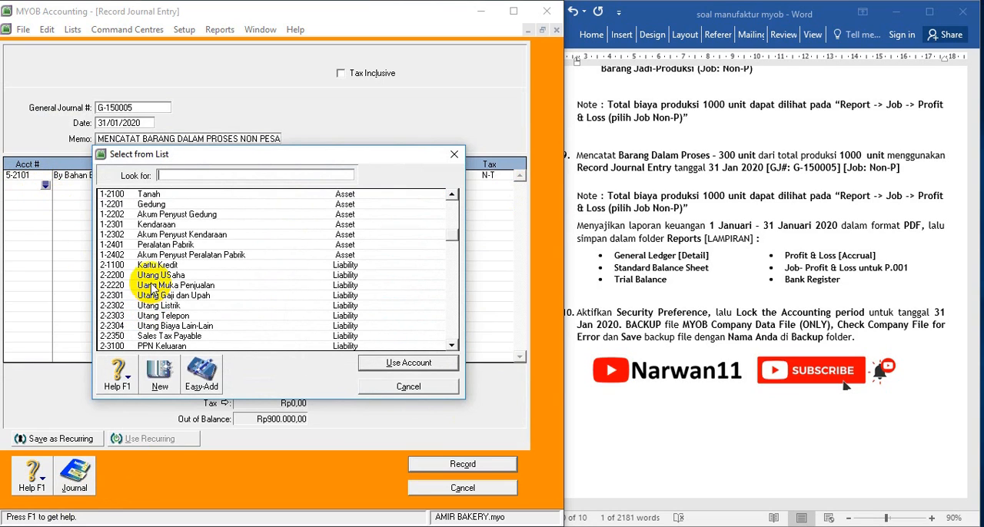
pyautogui.scroll(1, 162, 223)
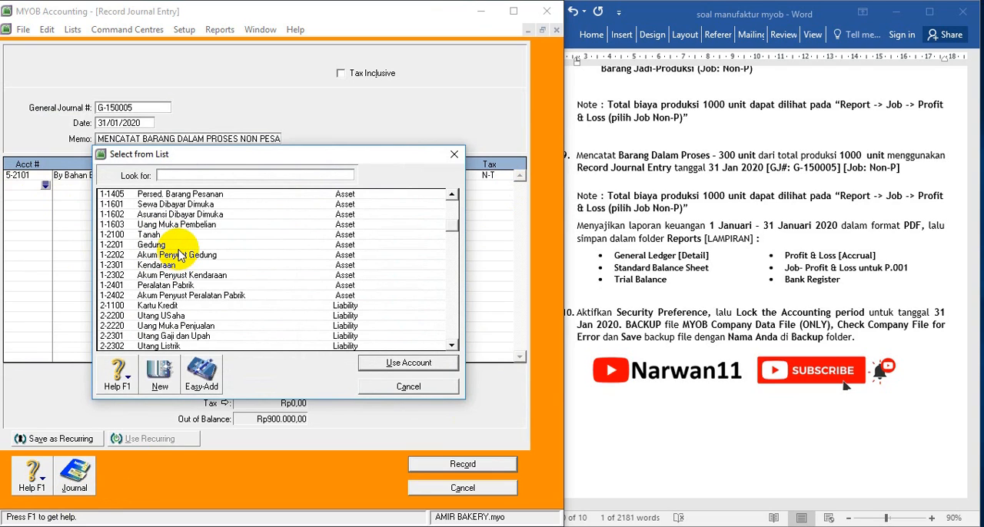
pyautogui.scroll(-12, 179, 256)
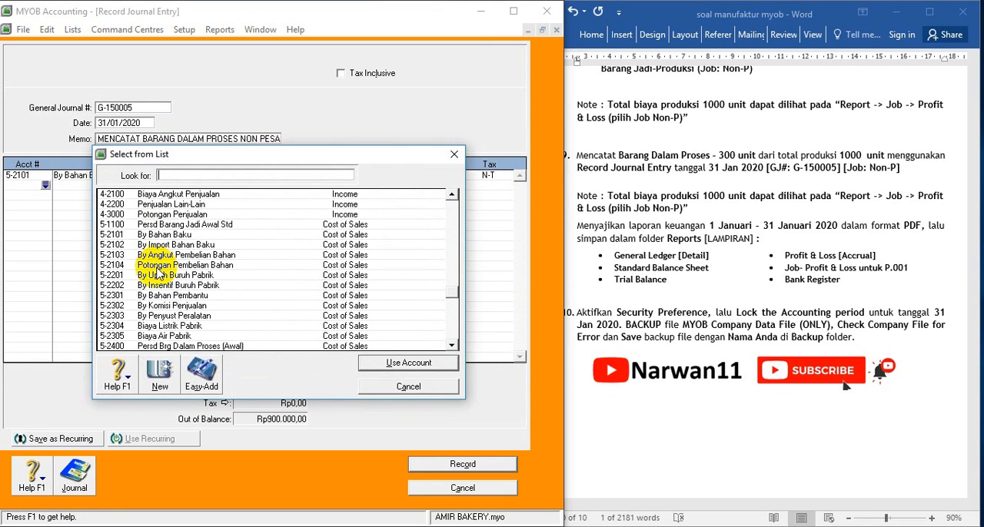
pyautogui.click(530, 526)
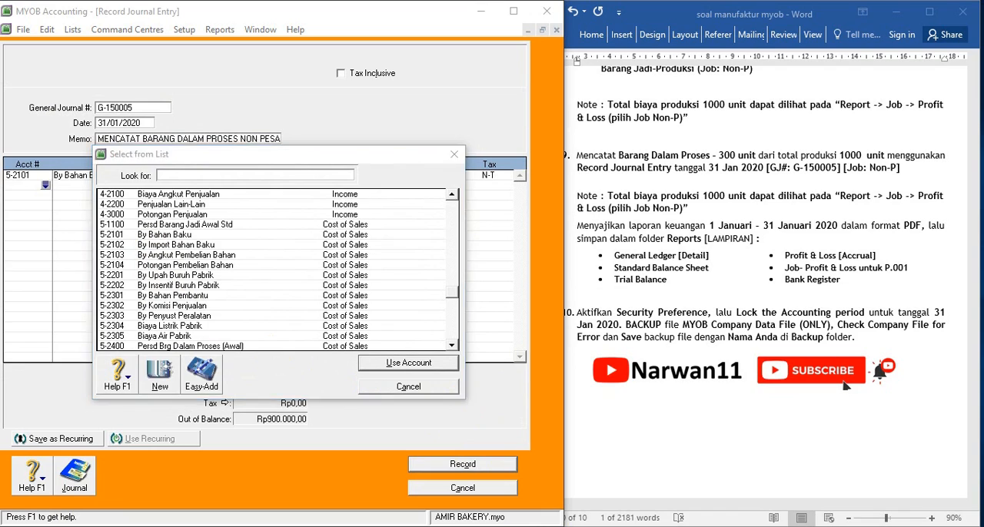
pyautogui.click(274, 183)
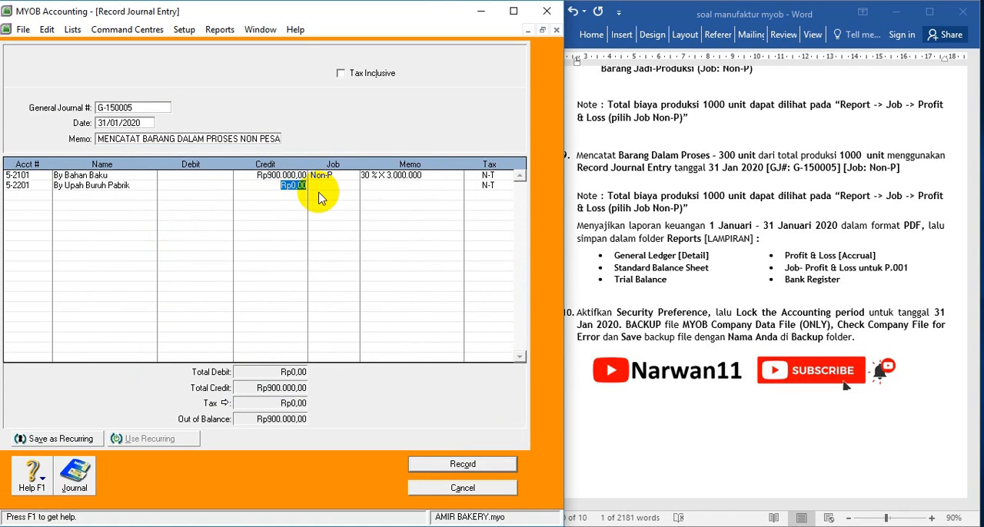
# Credit the By Upah Buruh Pabrik line with Rp300.000 and assign it to job Non-P
pyautogui.write('30')
pyautogui.write('0.000')
pyautogui.press('Tab')
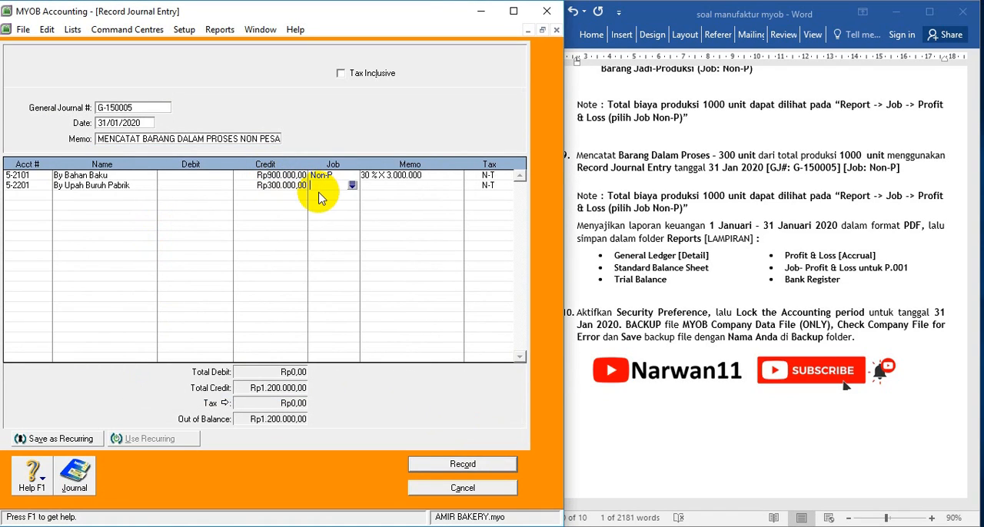
pyautogui.click(352, 185)
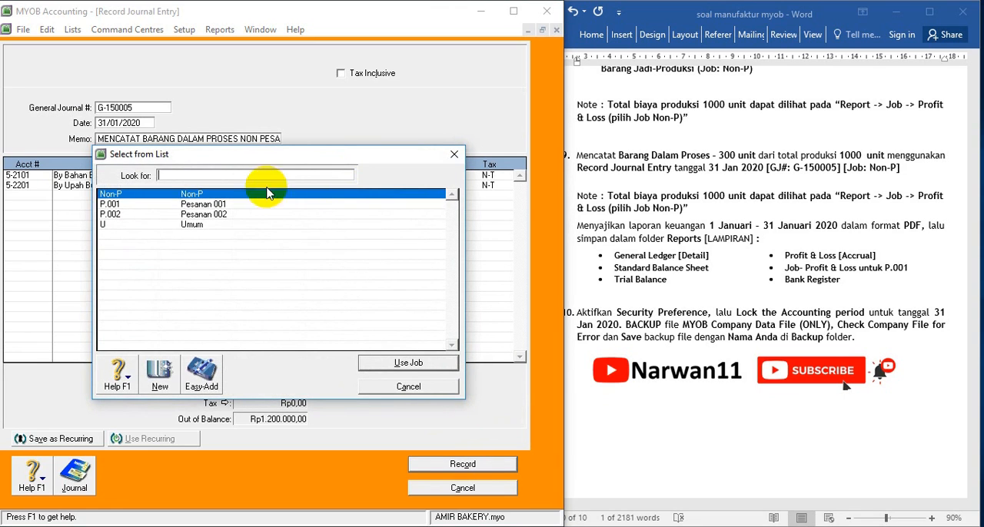
pyautogui.doubleClick(176, 194)
# Note the calculation of 30% of 1.000.000 in the By Upah Buruh Pabrik line's memo
pyautogui.click(392, 186)
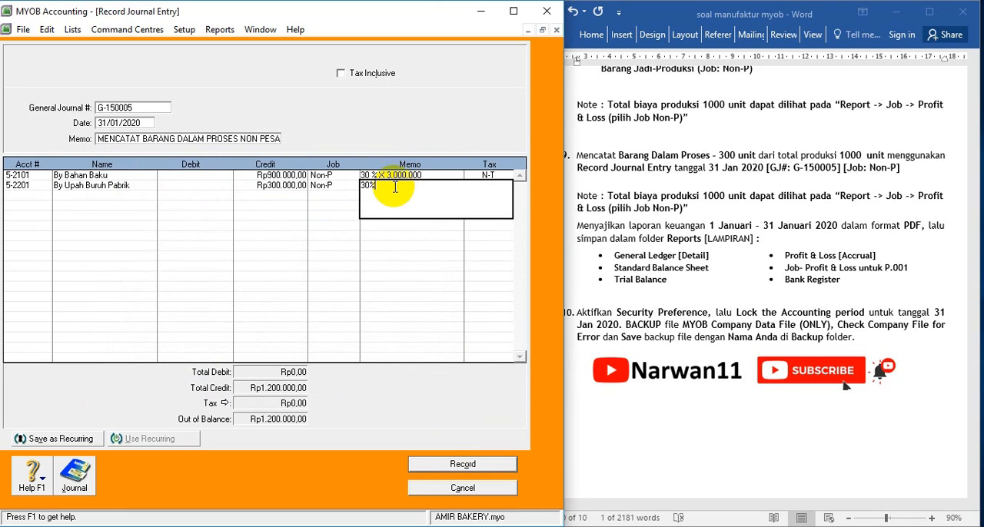
pyautogui.write('30% X 1.000.000')
pyautogui.press('Tab')
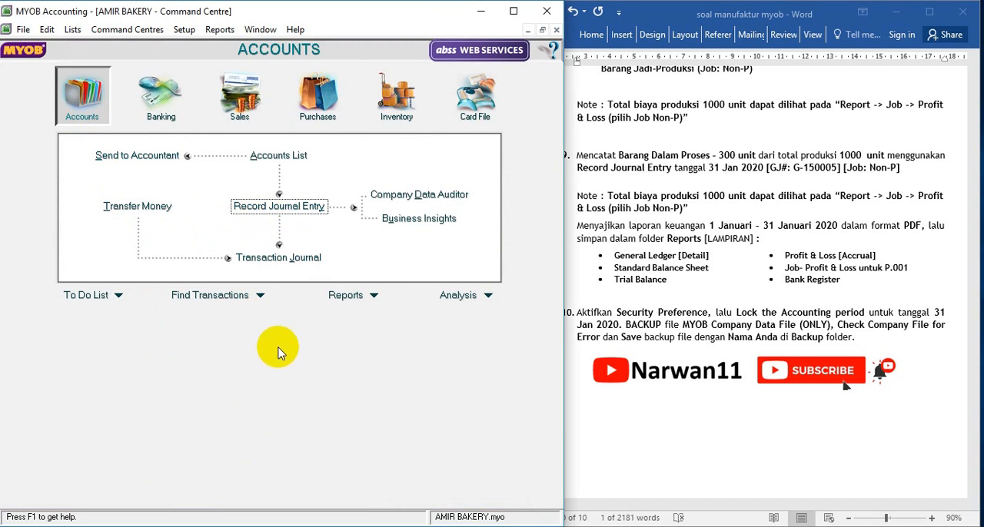
# Display the Jobs Income Statement for all jobs for January 2020 and minimise it for reference
pyautogui.click(346, 295)
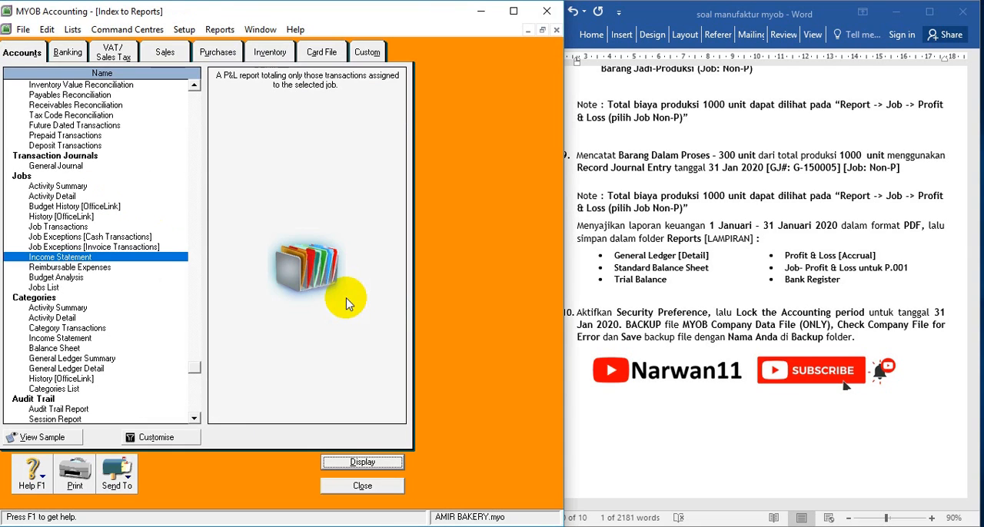
pyautogui.click(67, 260)
pyautogui.doubleClick(67, 260)
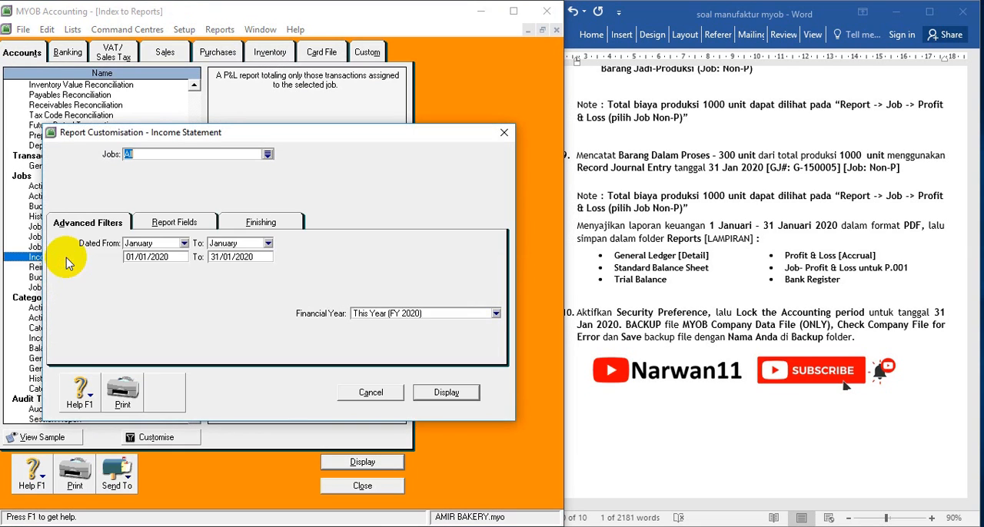
pyautogui.click(448, 393)
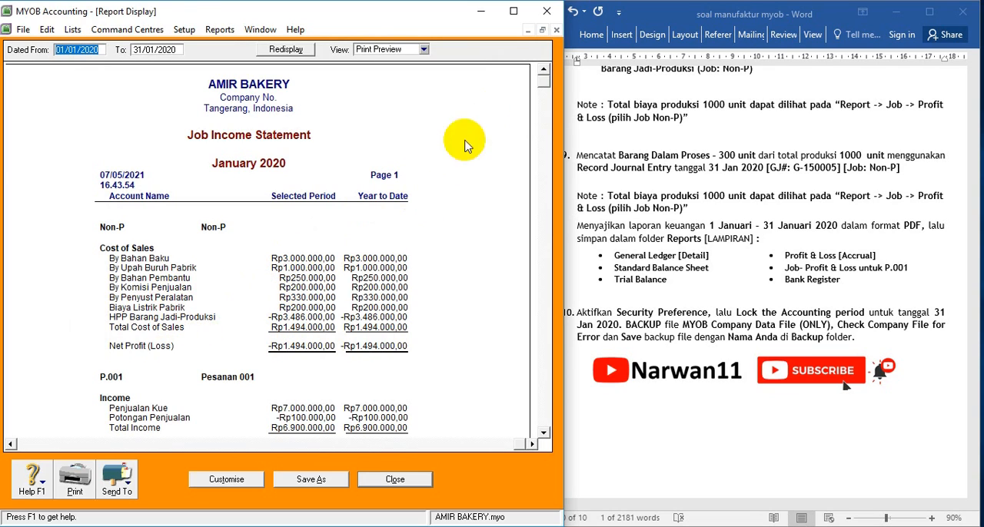
pyautogui.click(527, 30)
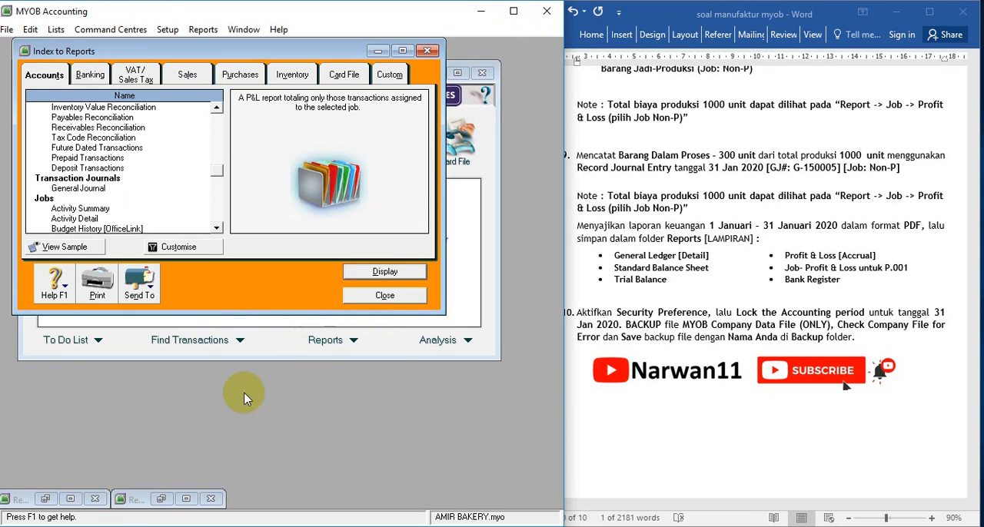
# Credit By Bahan Pembantu Rp75.000 and By Komisi Penjualan Rp60.000 for job Non-P, noting 30% X 250.000 and 30% X 200.000 in their memos
pyautogui.click(71, 499)
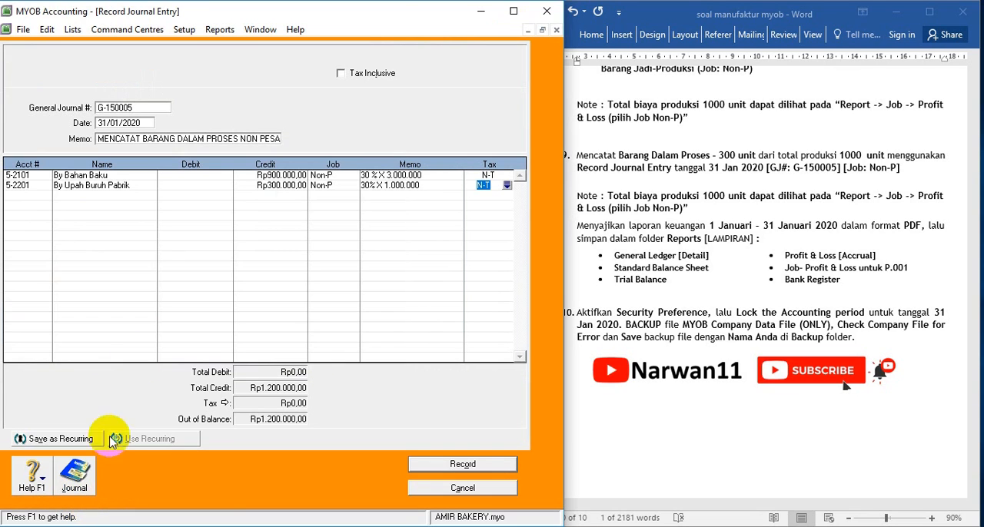
pyautogui.click(34, 196)
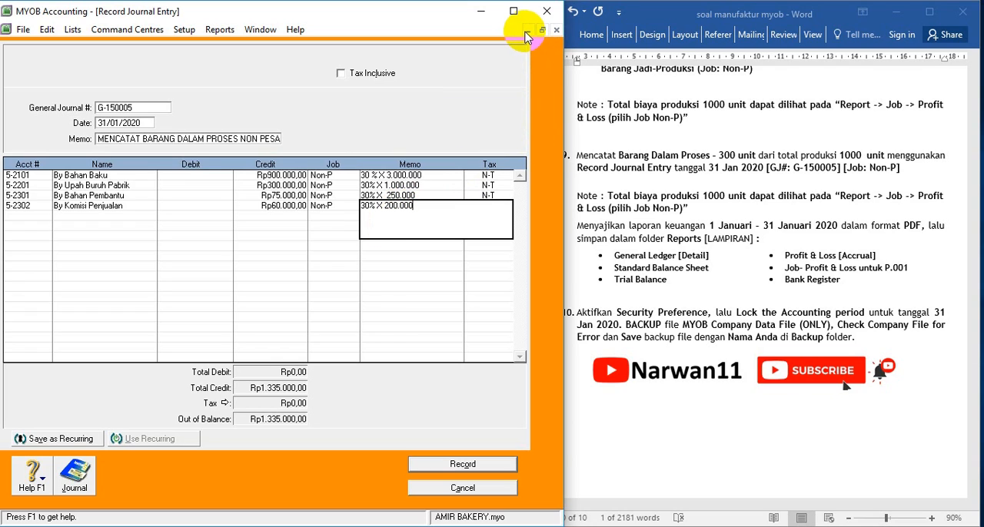
# Put account 5-2303 By Penyust Peralatan on the fifth journal line
pyautogui.click(19, 216)
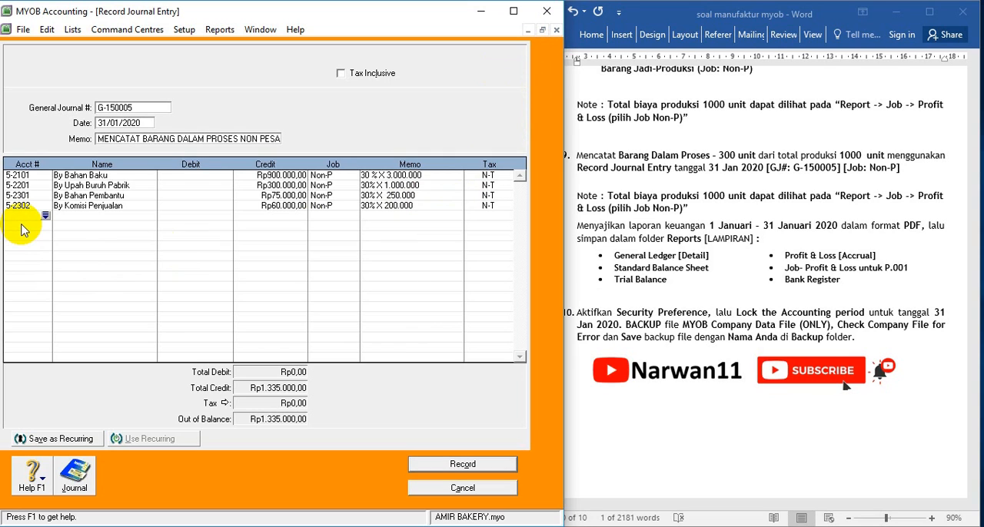
pyautogui.click(43, 215)
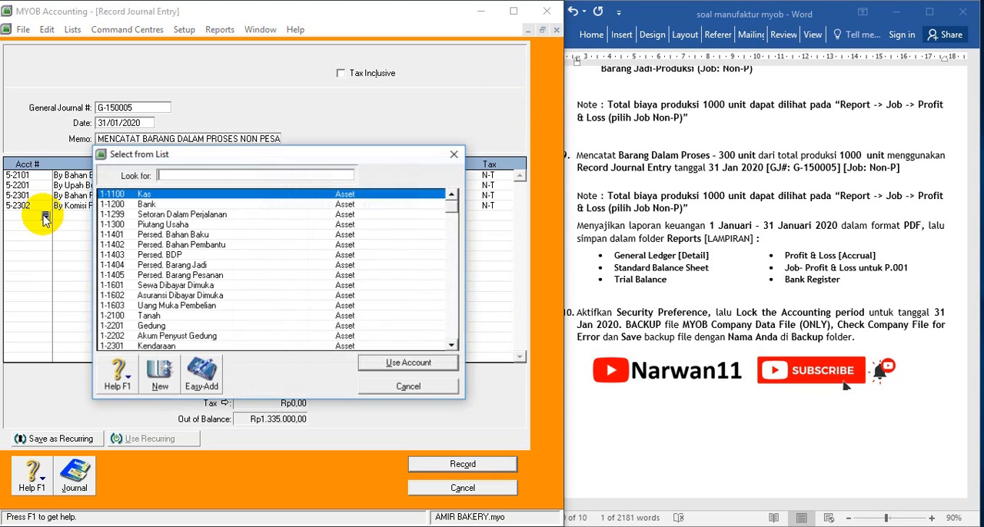
pyautogui.scroll(-10, 219, 300)
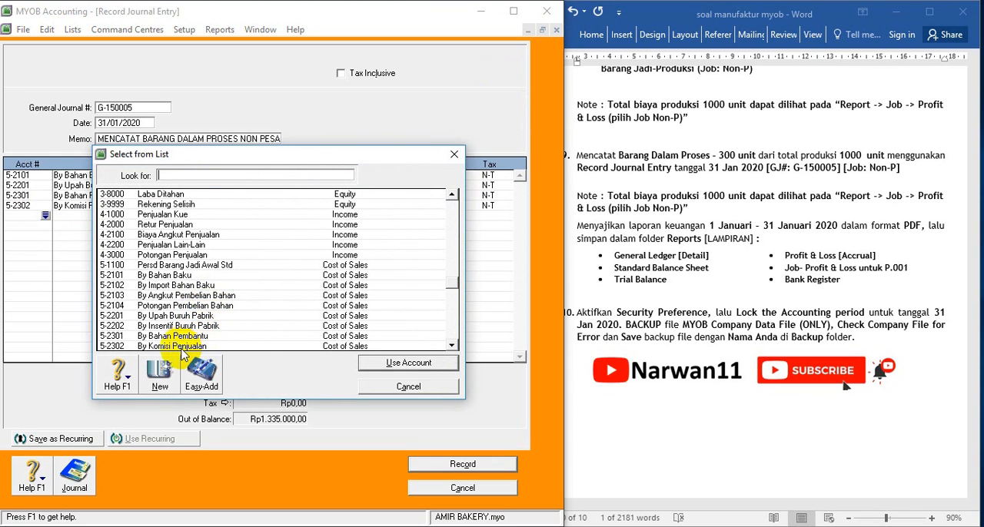
pyautogui.click(451, 345)
pyautogui.click(452, 345)
pyautogui.click(452, 346)
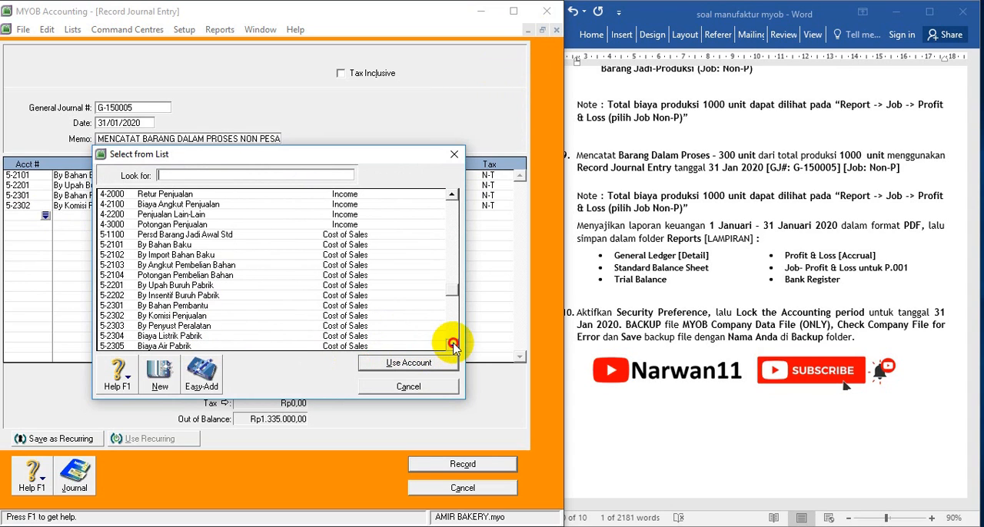
pyautogui.doubleClick(216, 326)
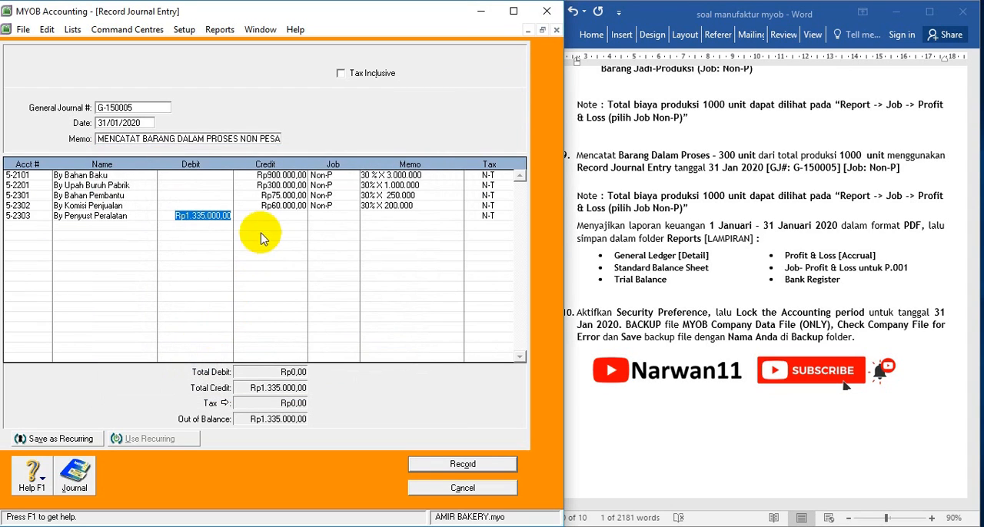
# Clear the suggested debit on the By Penyust Peralatan line, credit it with Rp99.000 and assign it to job Non-P
pyautogui.press('Delete')
pyautogui.press('Tab')
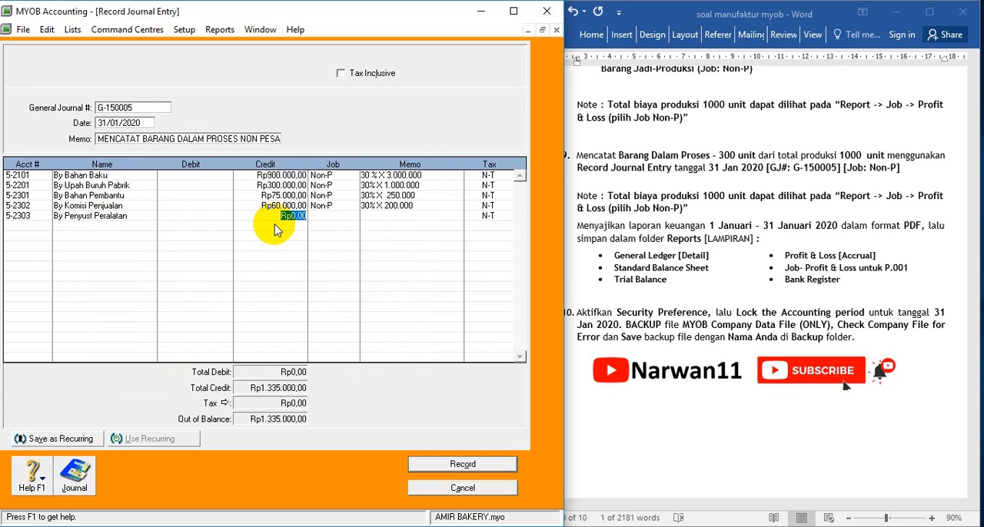
pyautogui.write('99')
pyautogui.write('0.000')
pyautogui.press('Tab')
pyautogui.click(295, 219)
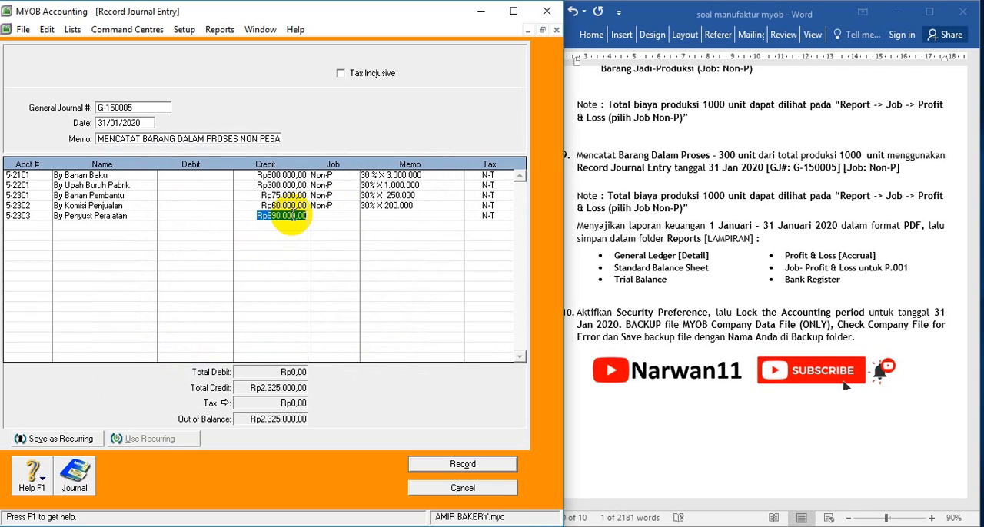
pyautogui.write('99.000')
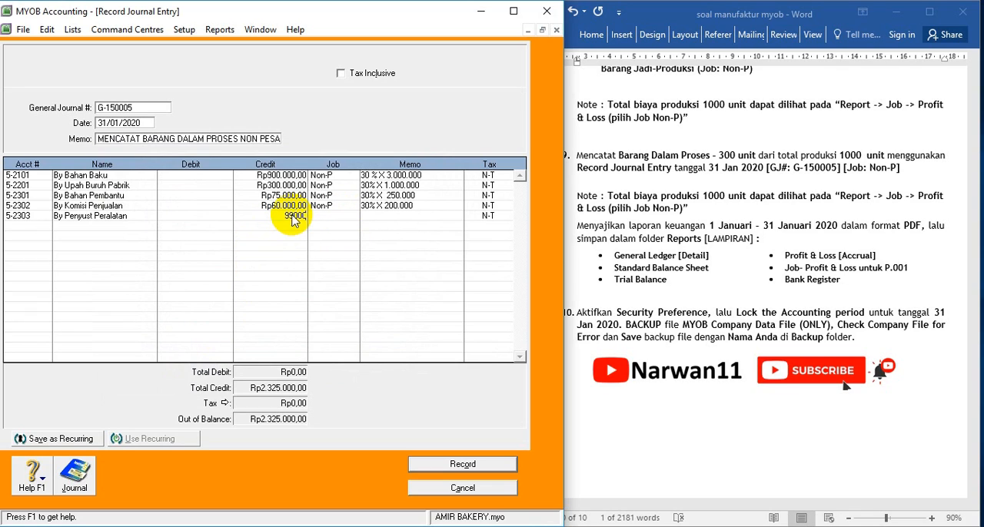
pyautogui.press('Tab')
pyautogui.click(354, 217)
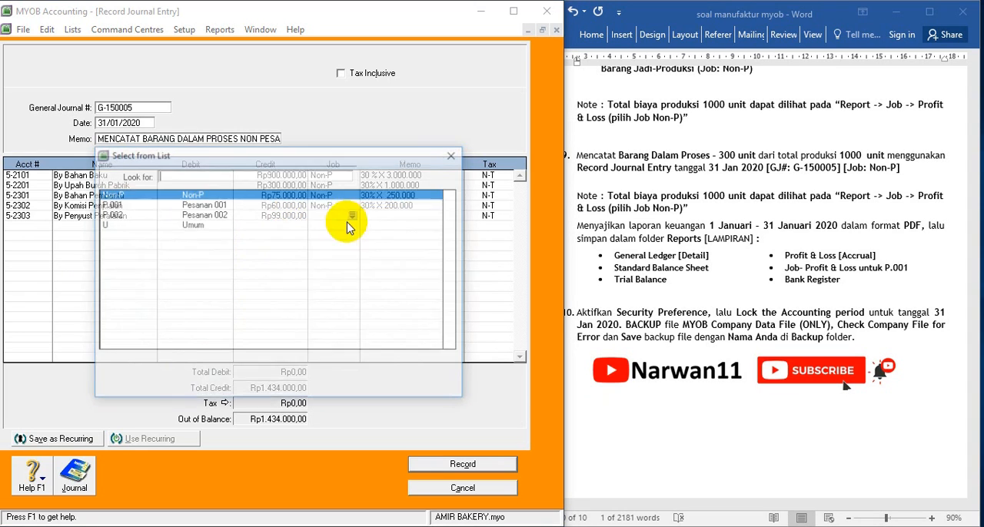
pyautogui.doubleClick(193, 193)
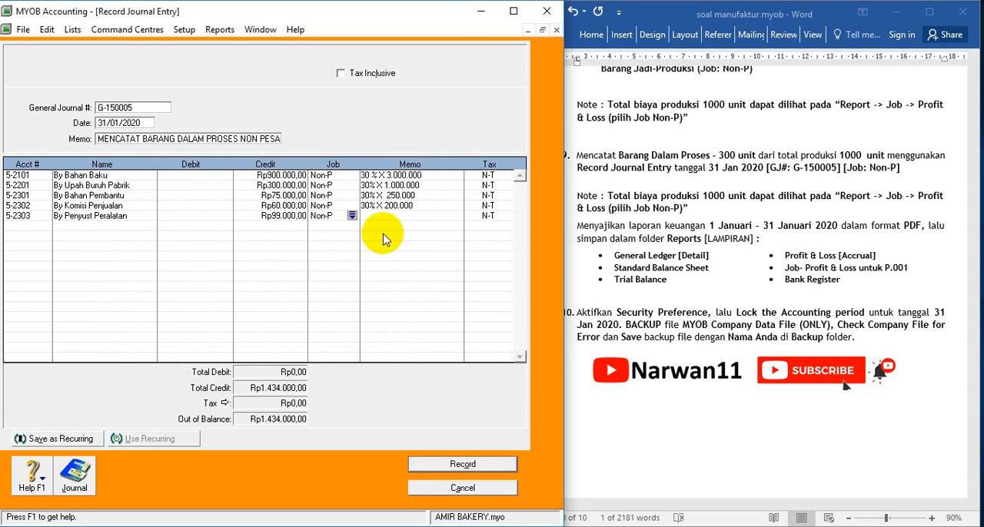
# Consult the Job Income Statement, note 30% X 330.000 in the By Penyust Peralatan memo and align the spacing in the By Komisi Penjualan memo
pyautogui.click(388, 216)
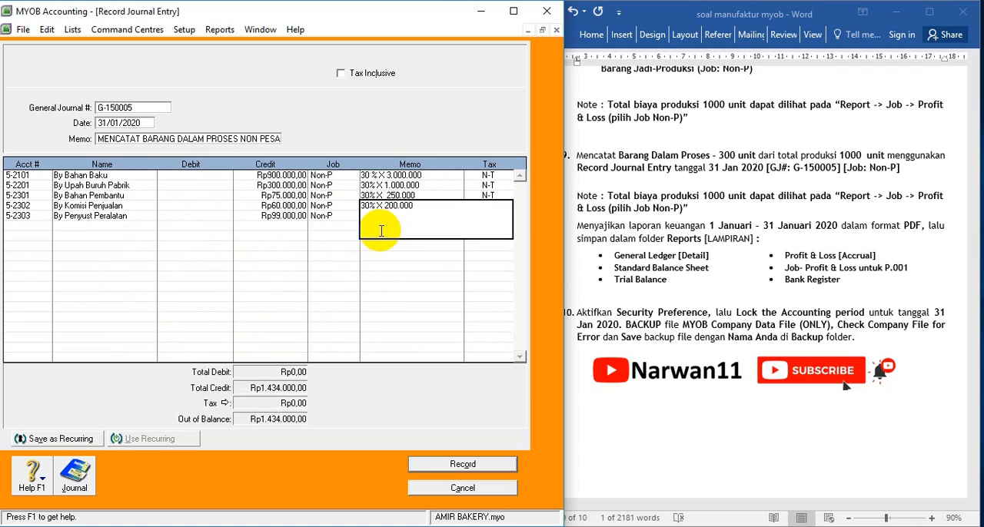
pyautogui.click(377, 217)
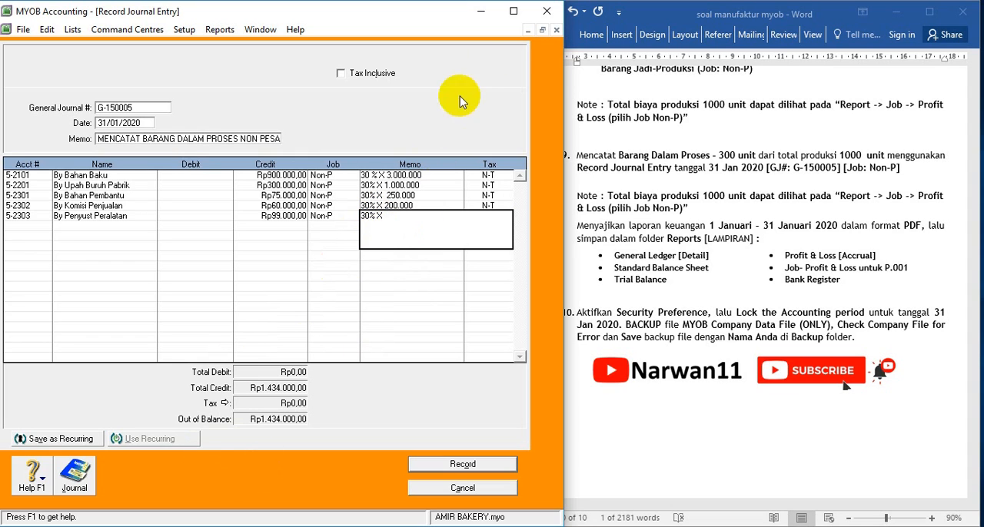
pyautogui.click(528, 30)
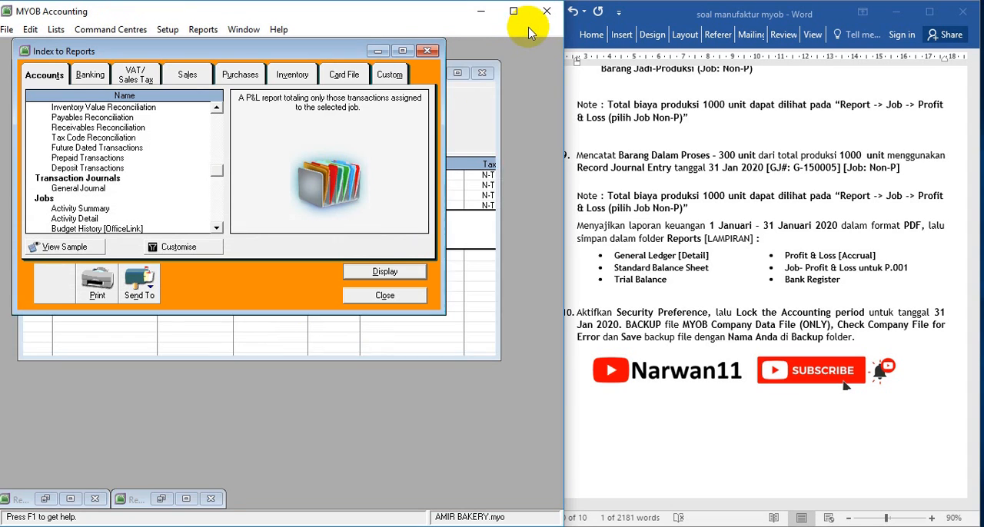
pyautogui.click(187, 501)
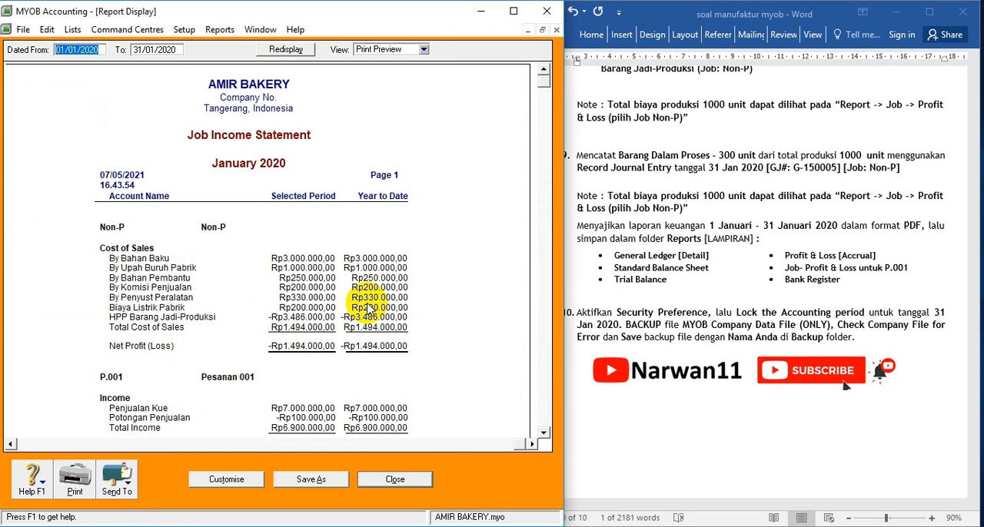
pyautogui.click(528, 32)
pyautogui.click(73, 500)
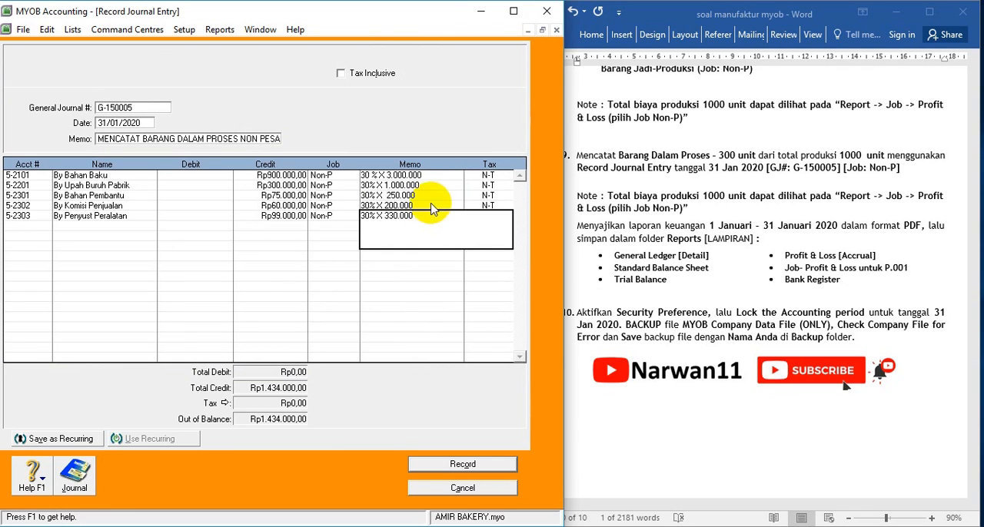
pyautogui.click(387, 206)
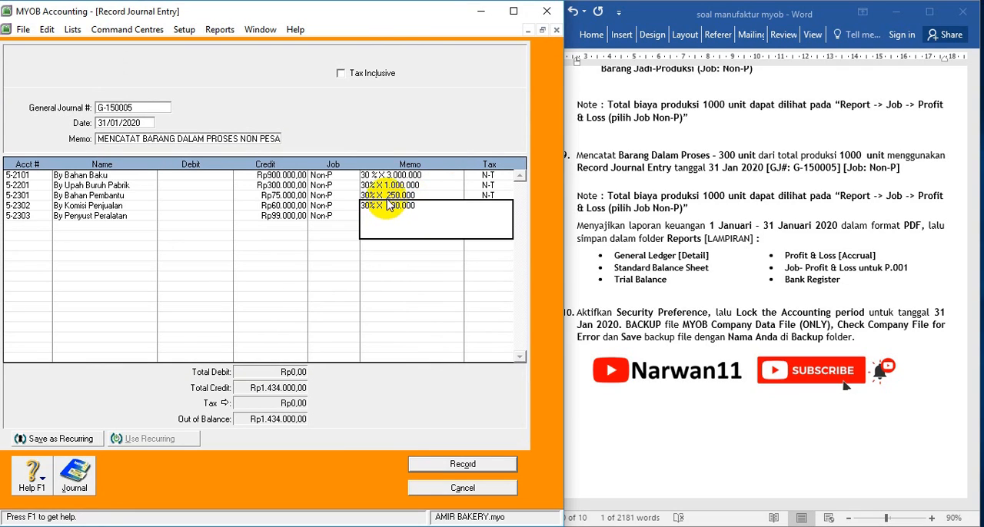
pyautogui.press('Tab')
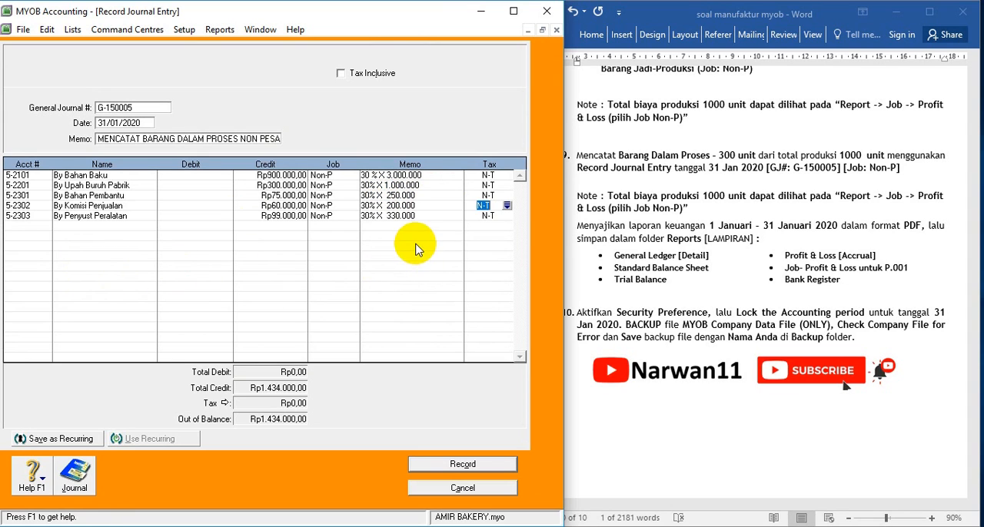
# Put account 5-2304 Biaya Listrik Pabrik on the sixth journal line with a credit of Rp60.000
pyautogui.click(38, 227)
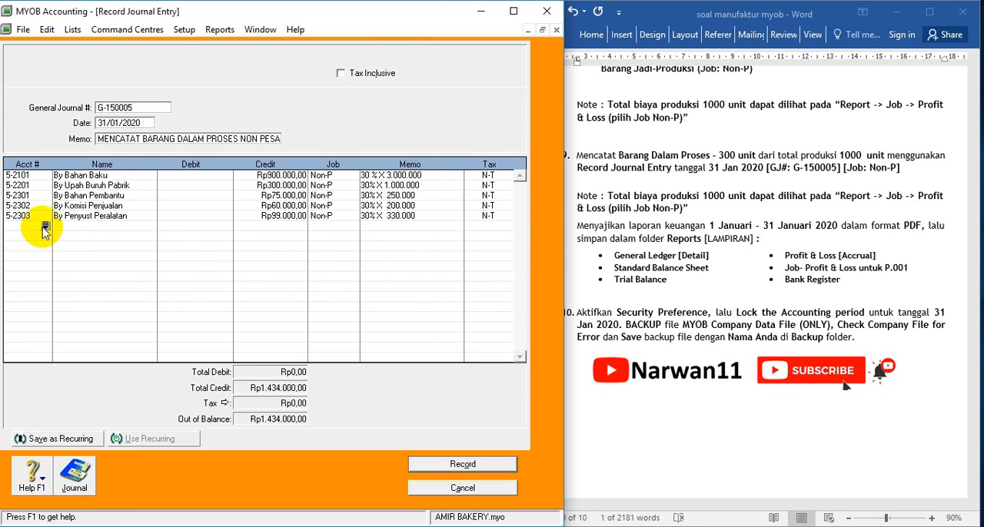
pyautogui.click(44, 227)
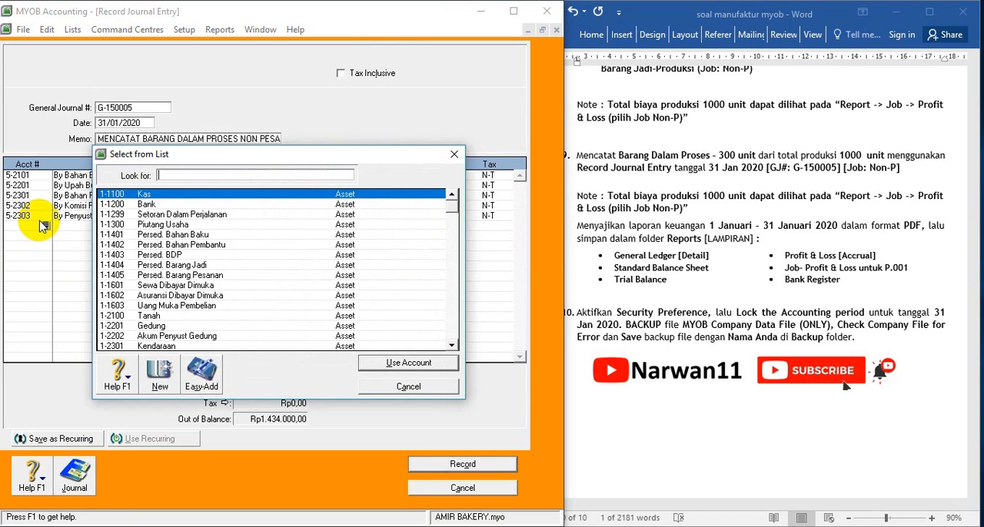
pyautogui.scroll(-15, 164, 316)
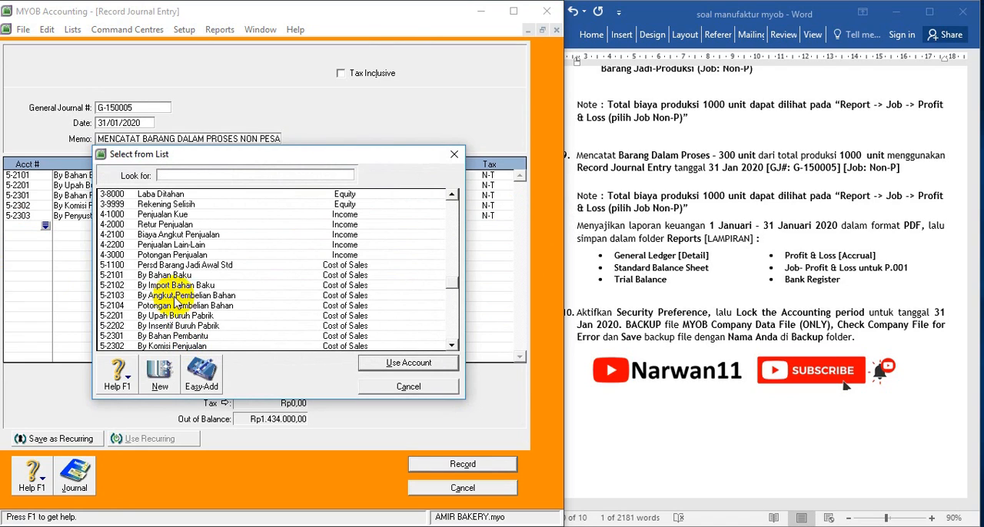
pyautogui.scroll(-2, 157, 342)
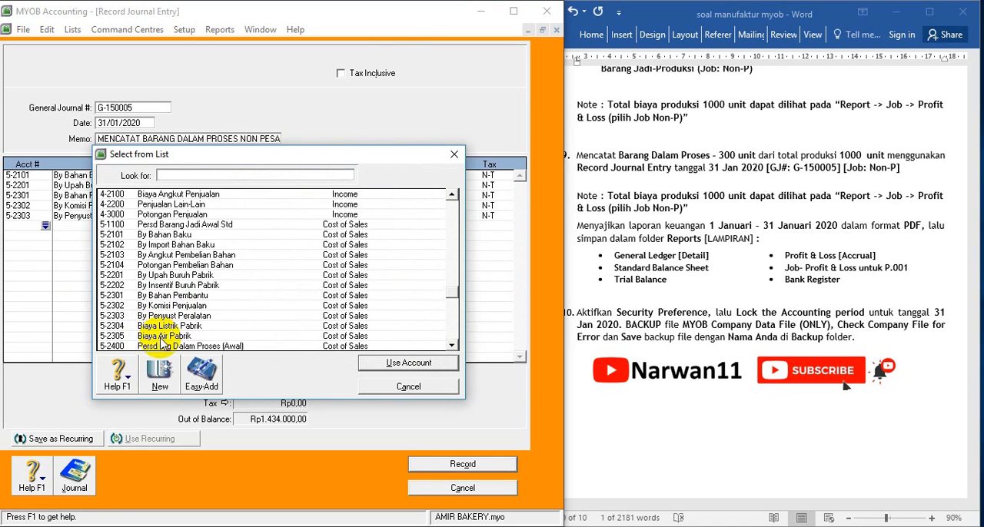
pyautogui.doubleClick(161, 327)
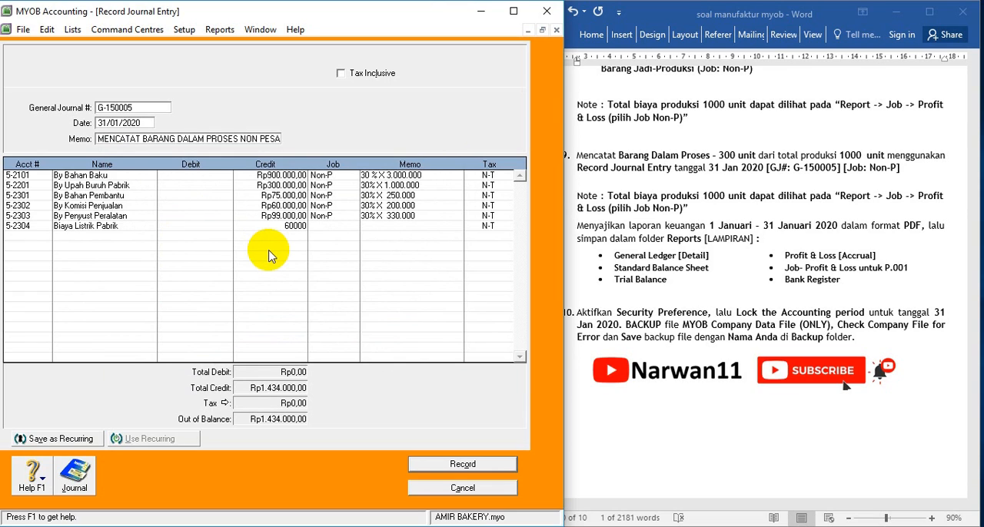
# Assign the Biaya Listrik Pabrik line to job Non-P and note 30% X 200.000 in its memo
pyautogui.click(352, 225)
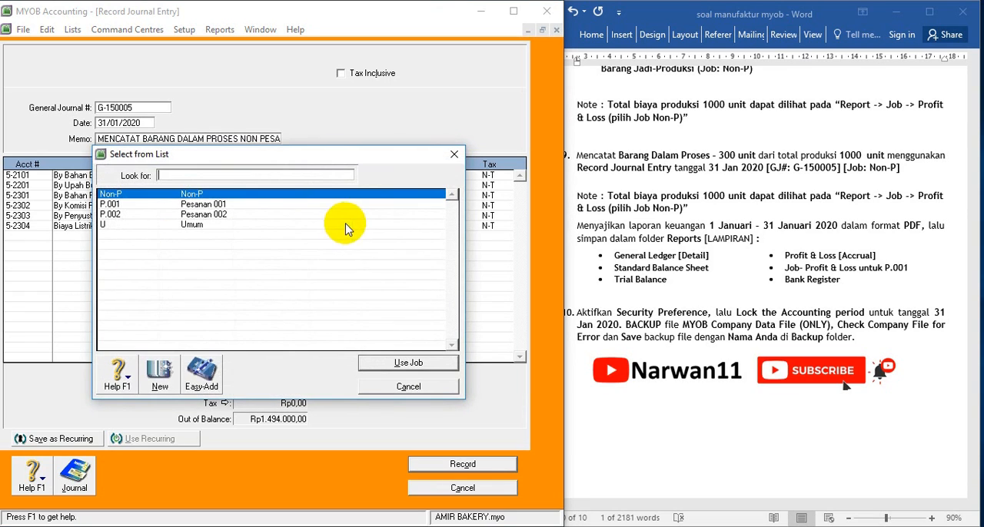
pyautogui.doubleClick(209, 195)
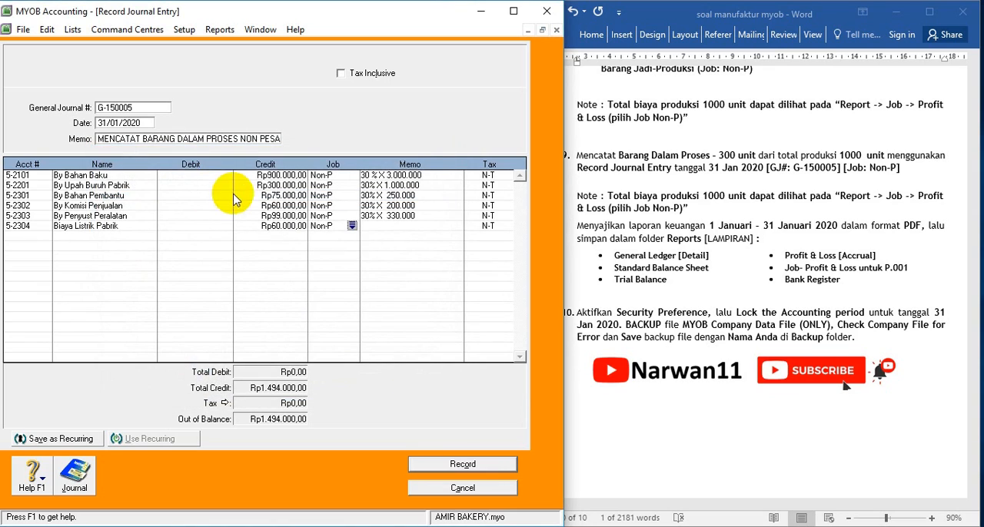
pyautogui.click(369, 225)
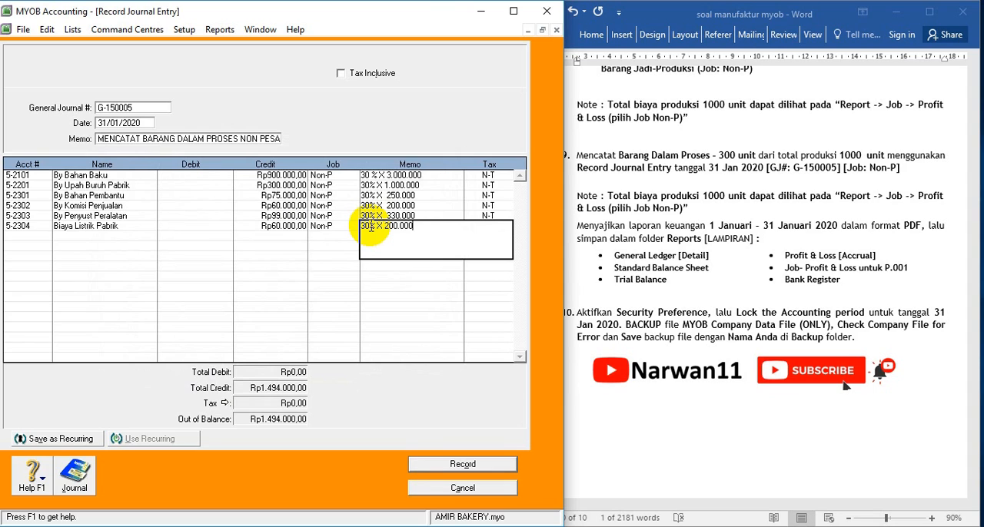
# Add account 1-1403 Persed. BDP on the seventh journal line with a debit of Rp1.494.000
pyautogui.click(23, 236)
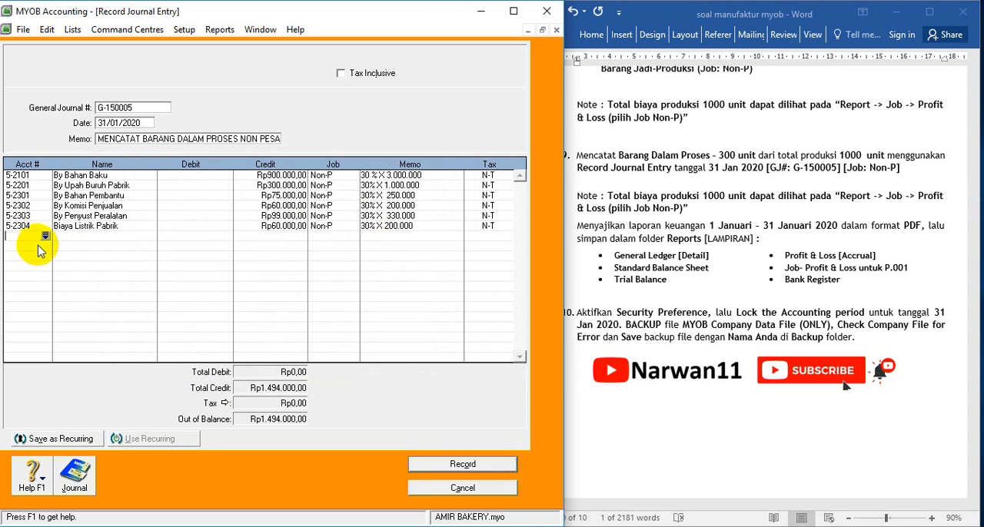
pyautogui.click(45, 237)
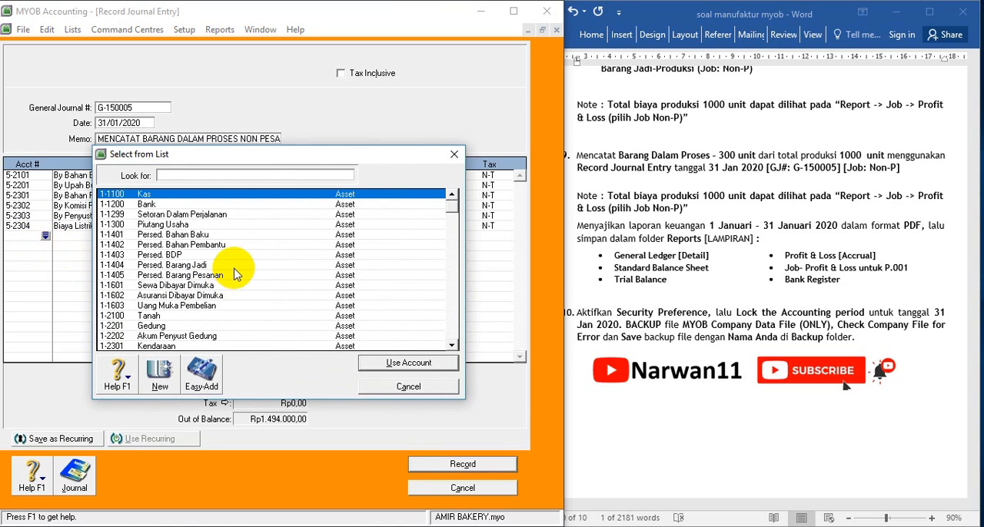
pyautogui.scroll(-4, 236, 274)
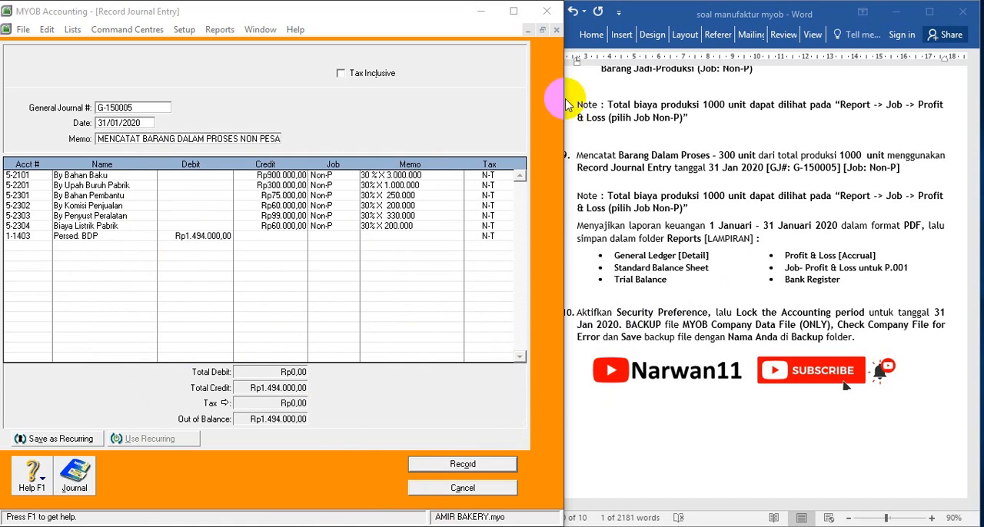
# Check the Non-P total cost in the Job Income Statement, close the report and the reports index, and return to the journal entry
pyautogui.click(528, 31)
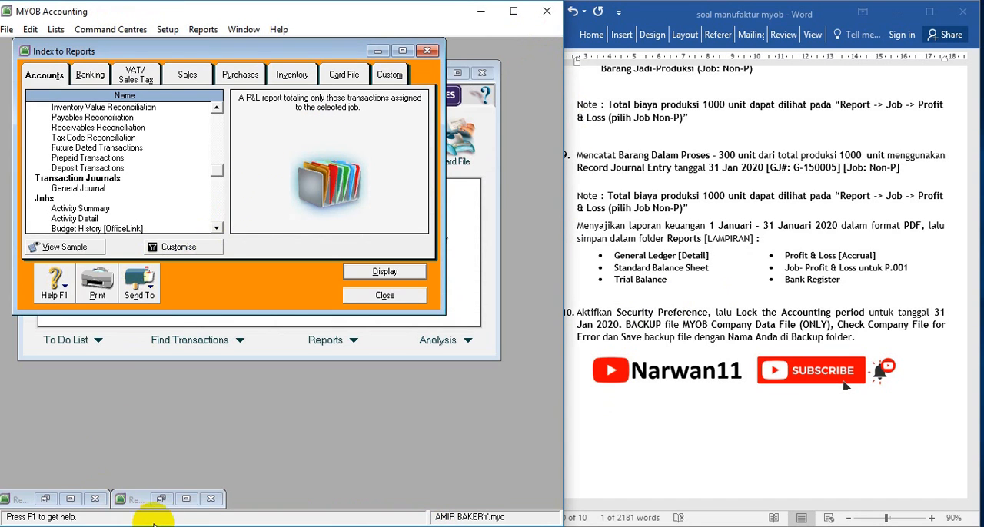
pyautogui.click(186, 498)
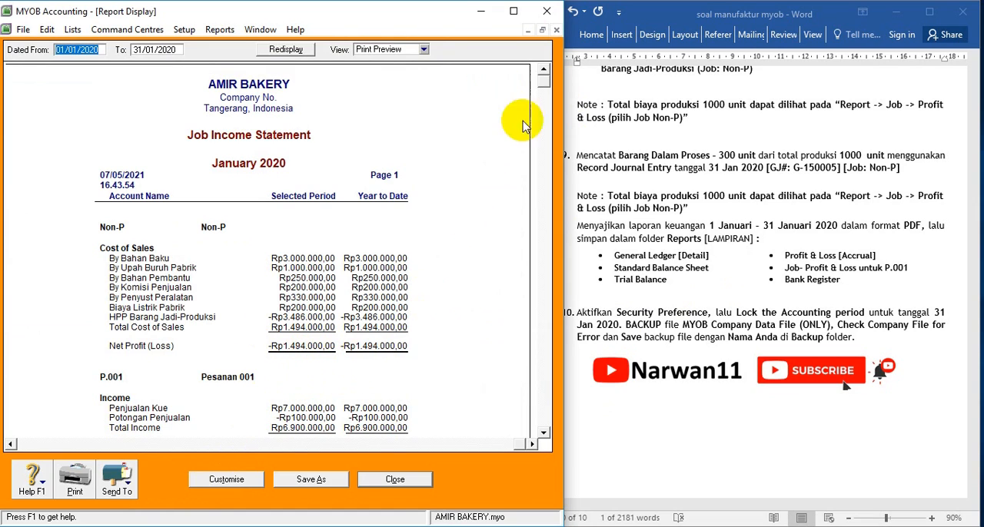
pyautogui.click(408, 483)
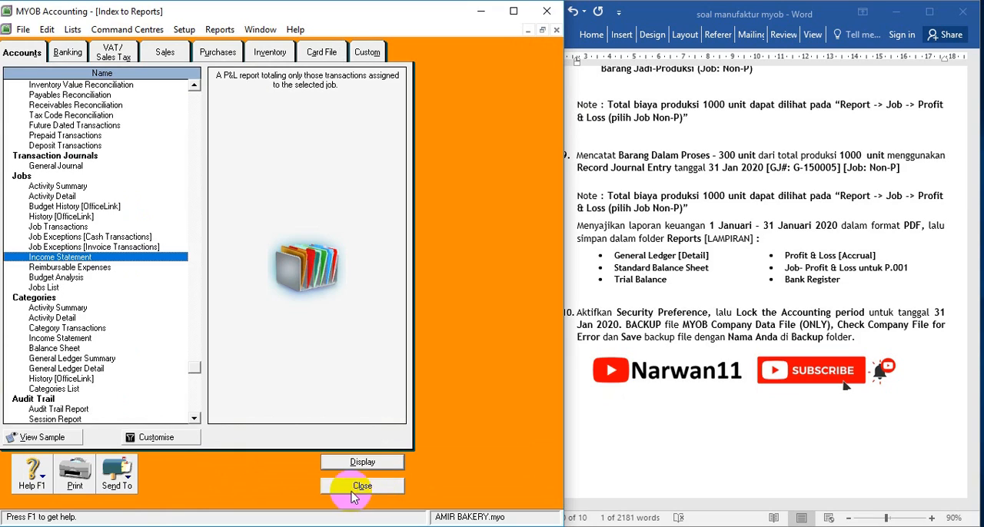
pyautogui.click(352, 488)
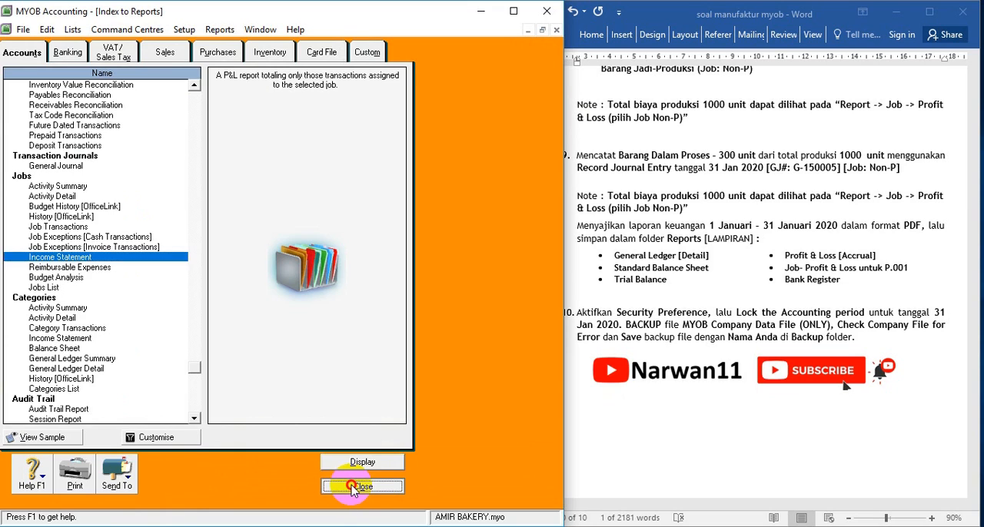
pyautogui.click(528, 30)
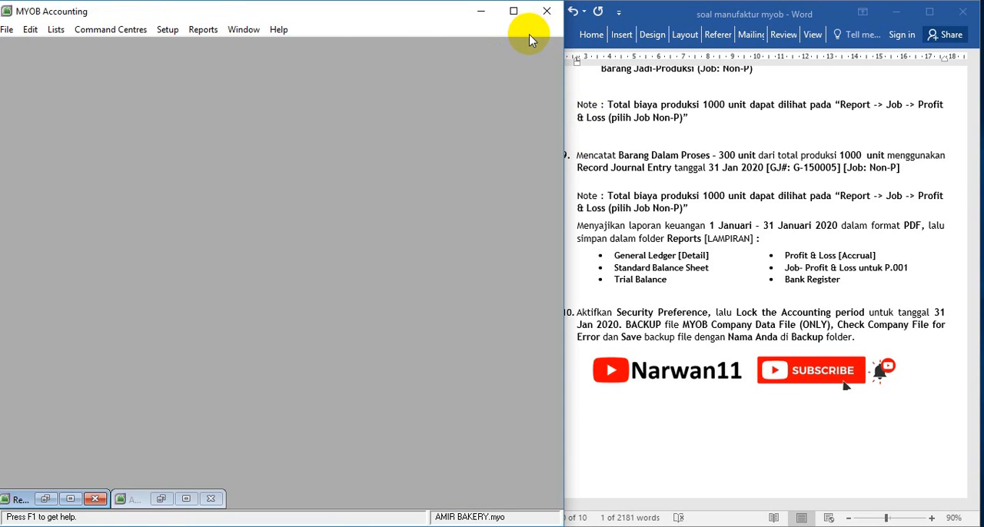
pyautogui.click(71, 500)
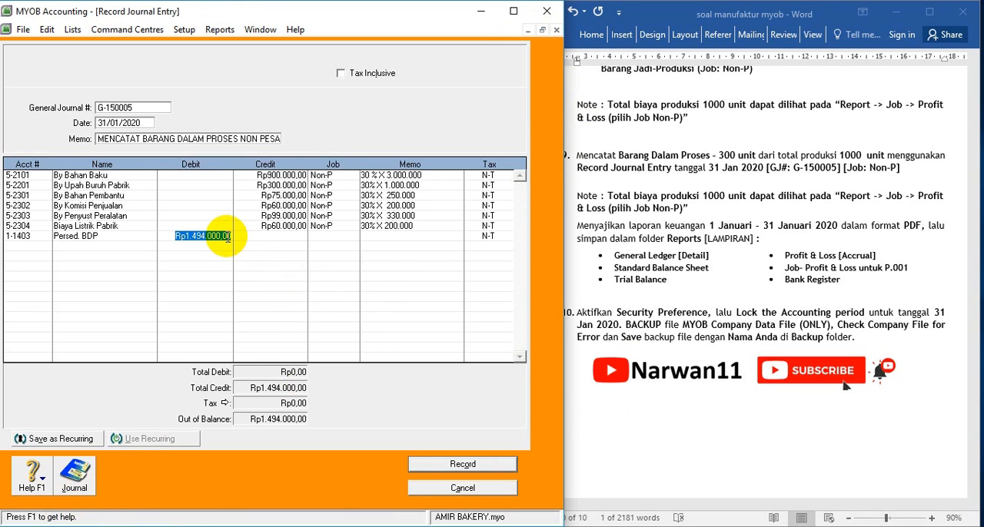
# Record journal G-150005 without assigning a job to the Persed. BDP line, and close the journal entry
pyautogui.click(466, 467)
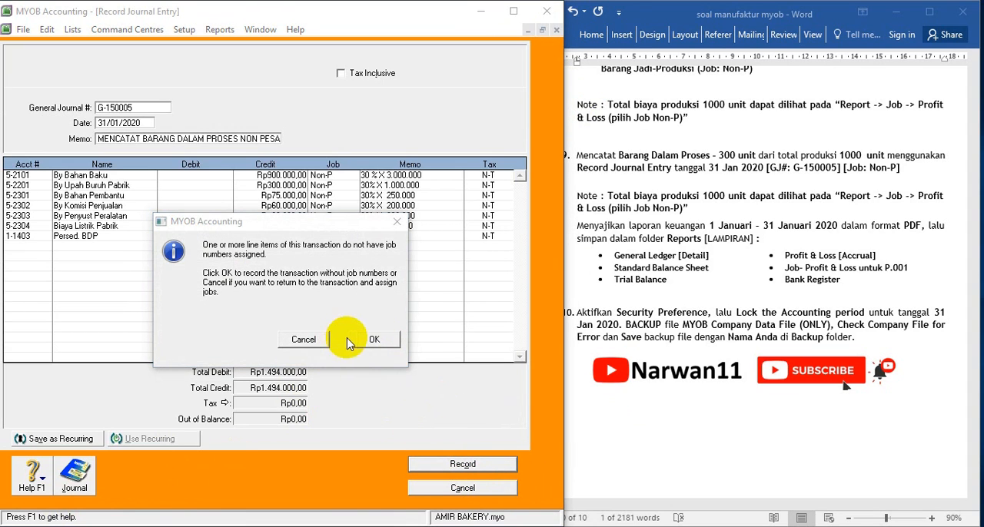
pyautogui.click(358, 338)
pyautogui.click(464, 490)
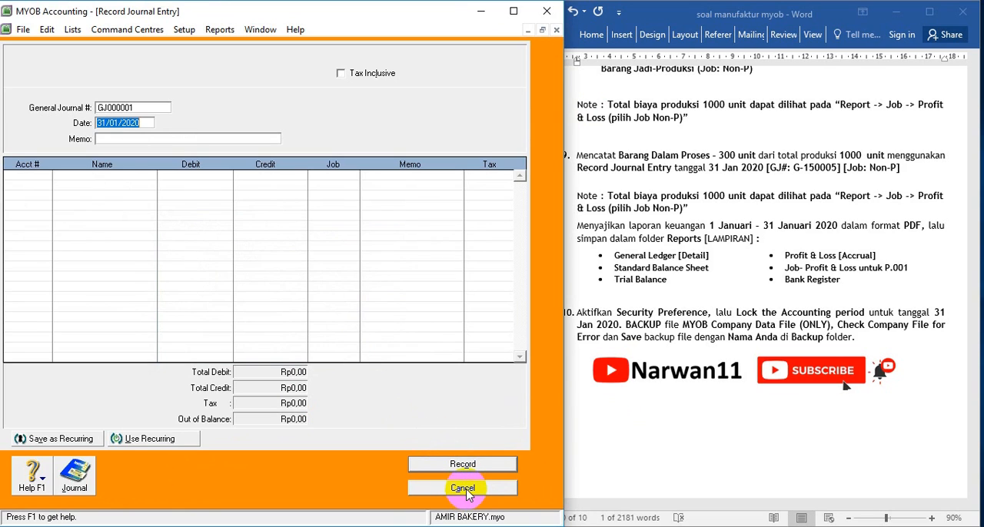
pyautogui.click(722, 430)
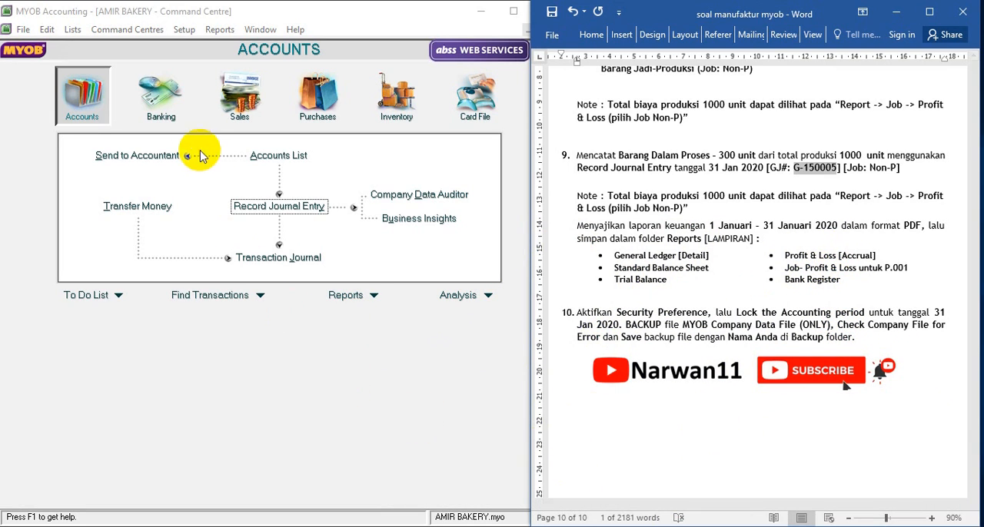
# Display the Income Statement [Accrual] report for January 2020, dated 01/01/2020 to 31/01/2020, and review it down to the net profit
pyautogui.click(351, 296)
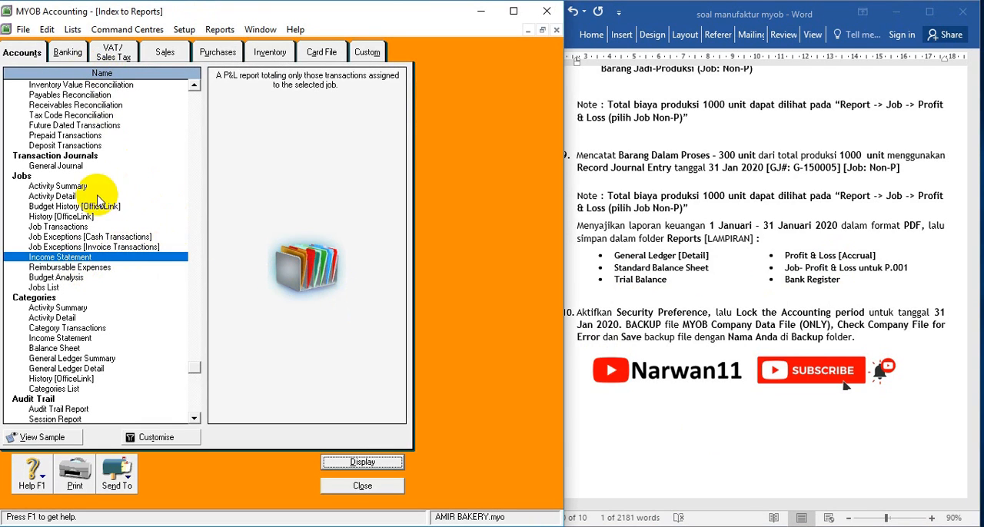
pyautogui.scroll(3, 184, 179)
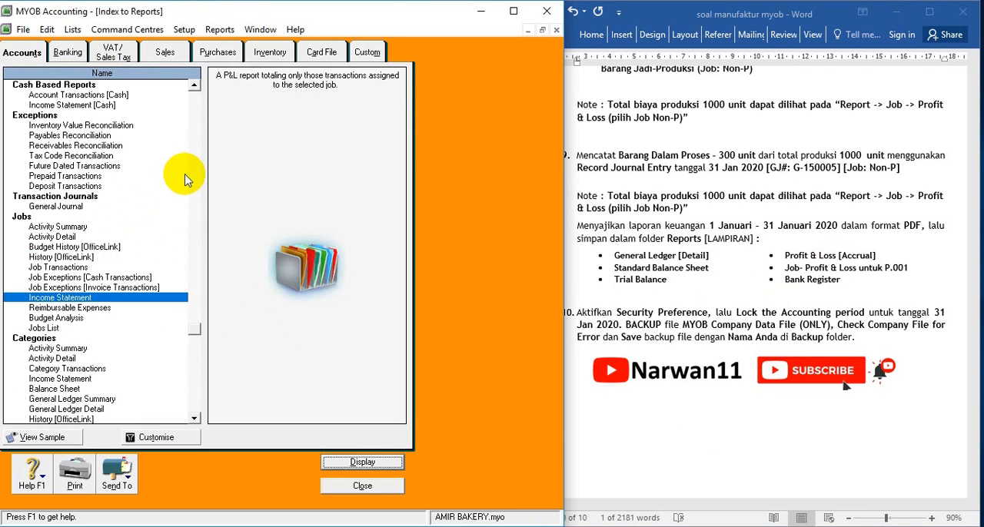
pyautogui.scroll(1, 185, 179)
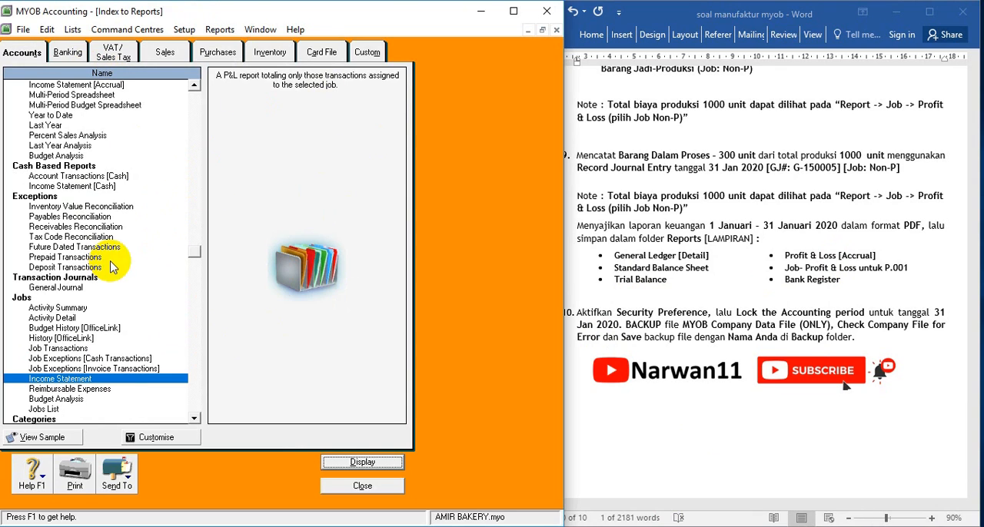
pyautogui.scroll(5, 146, 347)
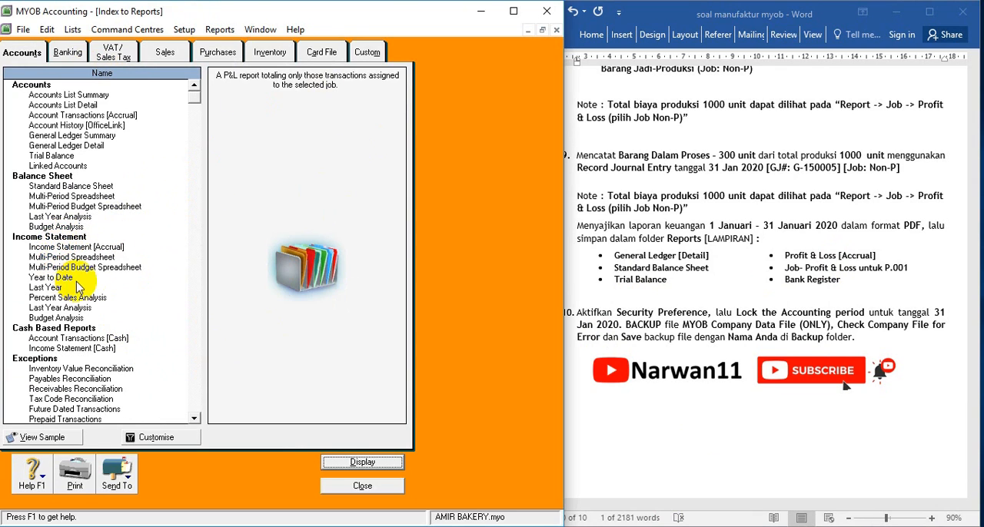
pyautogui.doubleClick(103, 248)
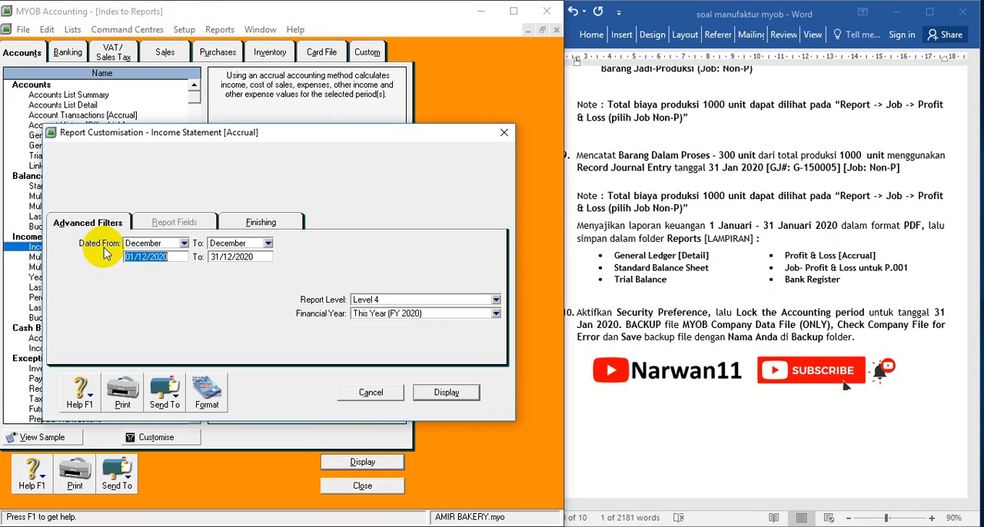
pyautogui.click(184, 242)
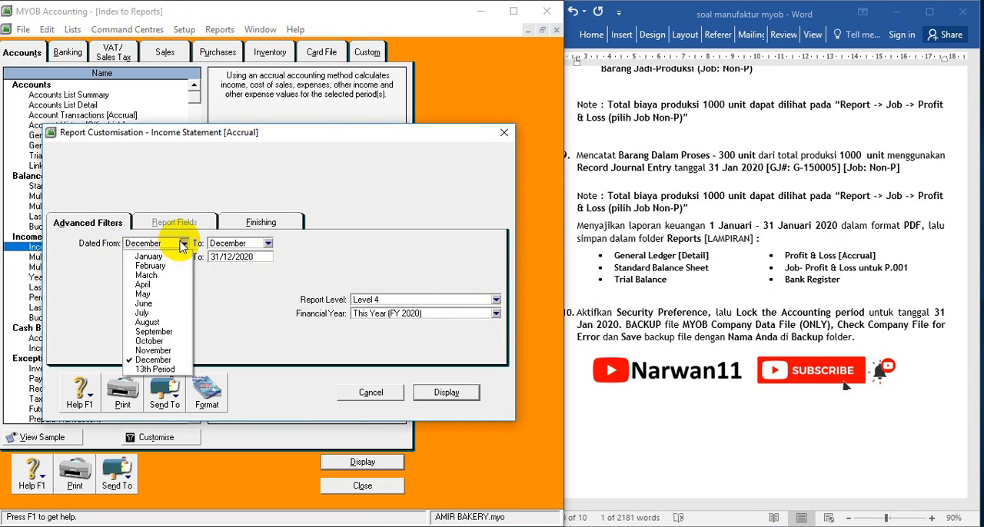
pyautogui.click(159, 255)
pyautogui.click(267, 243)
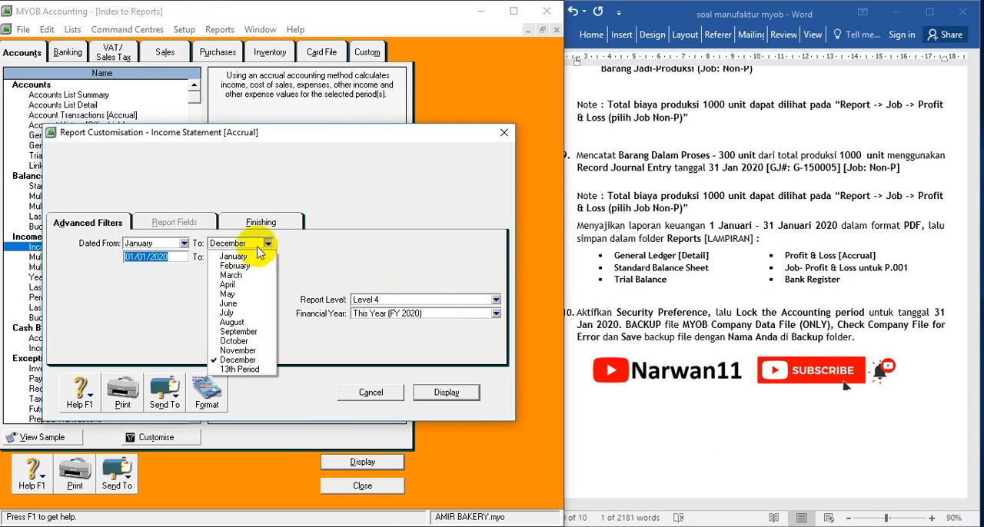
pyautogui.click(250, 256)
pyautogui.click(450, 390)
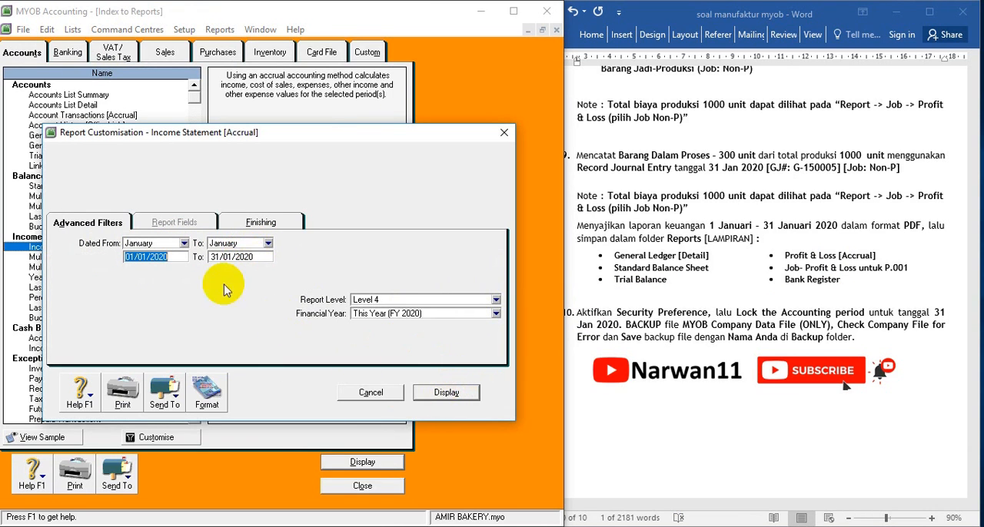
pyautogui.click(460, 392)
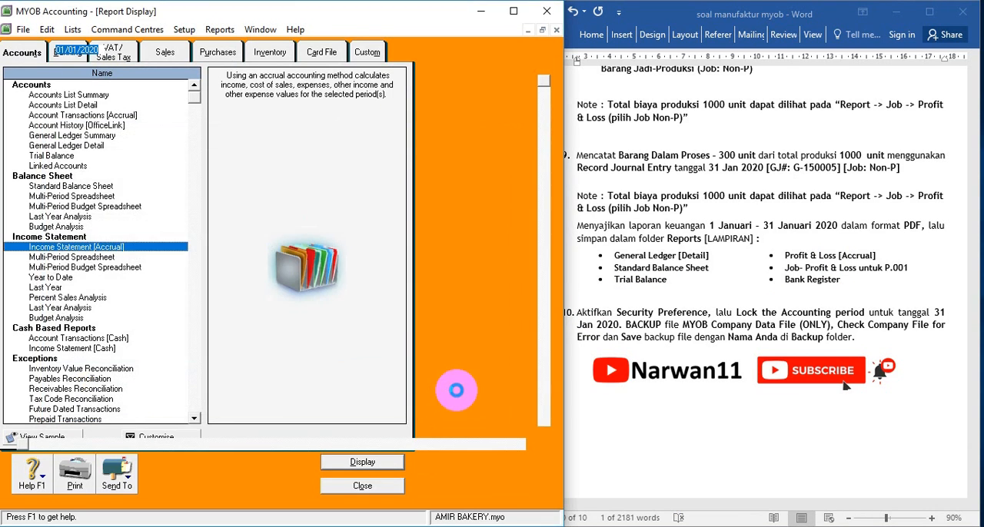
pyautogui.scroll(-8, 363, 311)
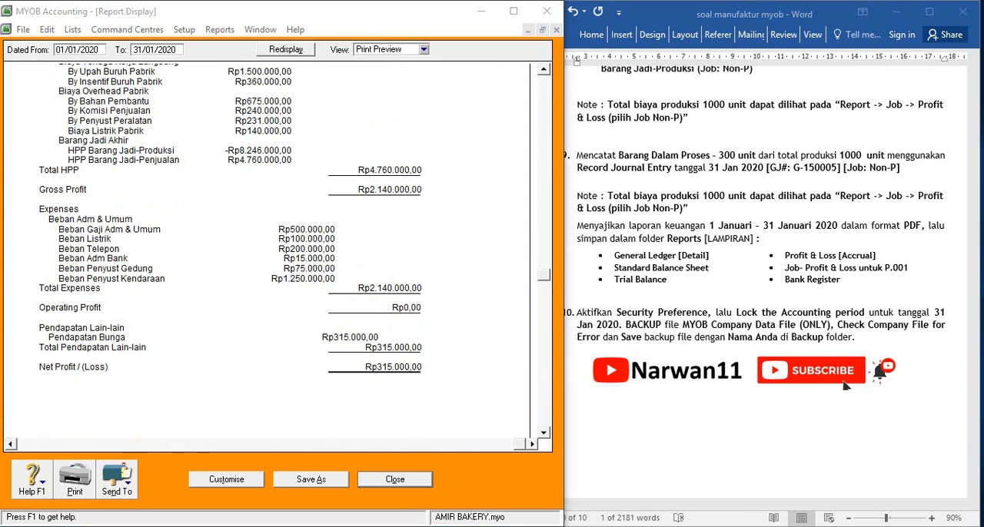
# Save the income statement as a PDF named Income Statement [Accrual] in the Downloads folder and close the report
pyautogui.press('super+Tab')
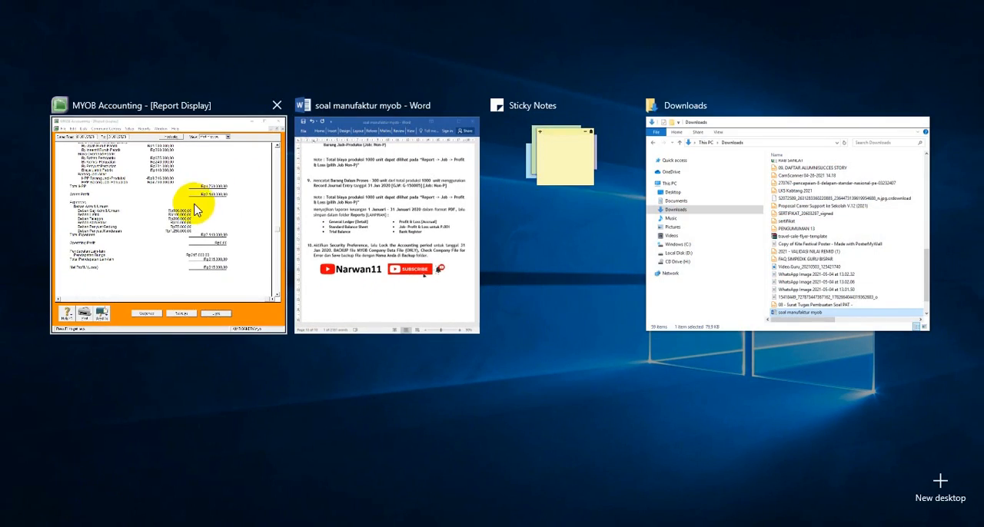
pyautogui.click(184, 215)
pyautogui.click(115, 450)
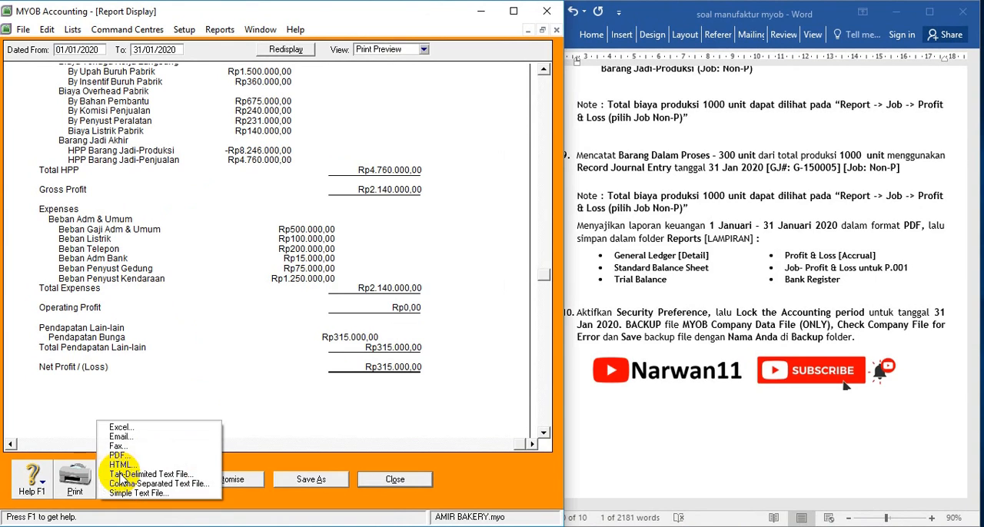
pyautogui.click(119, 455)
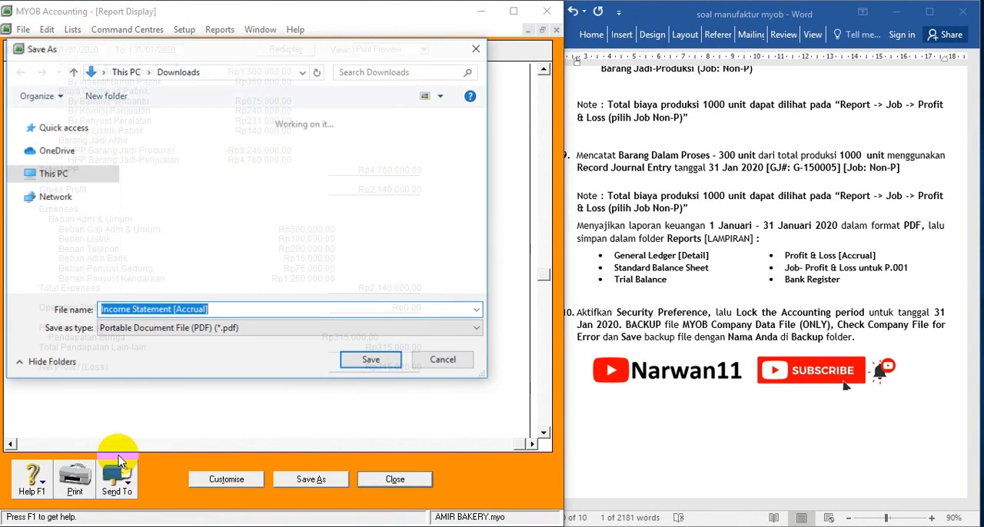
pyautogui.click(375, 359)
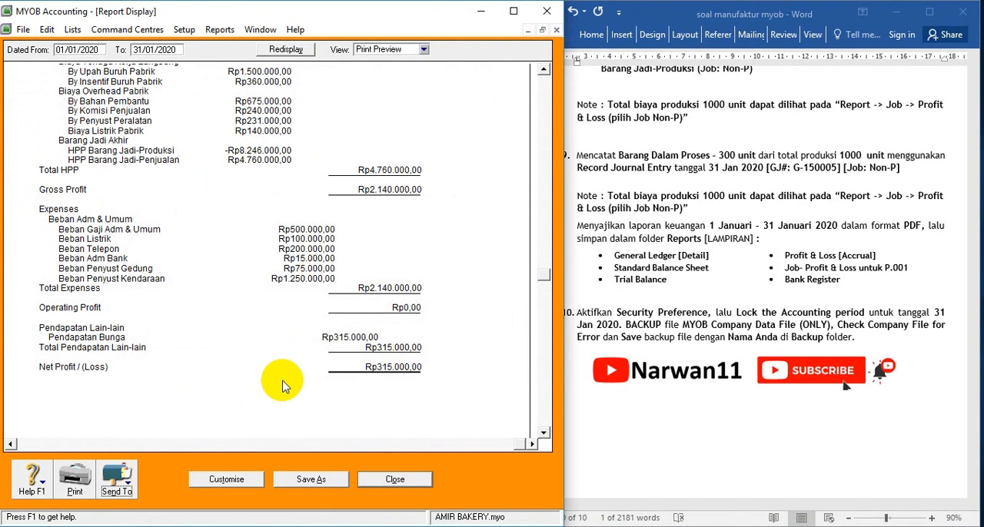
pyautogui.scroll(2, 618, 296)
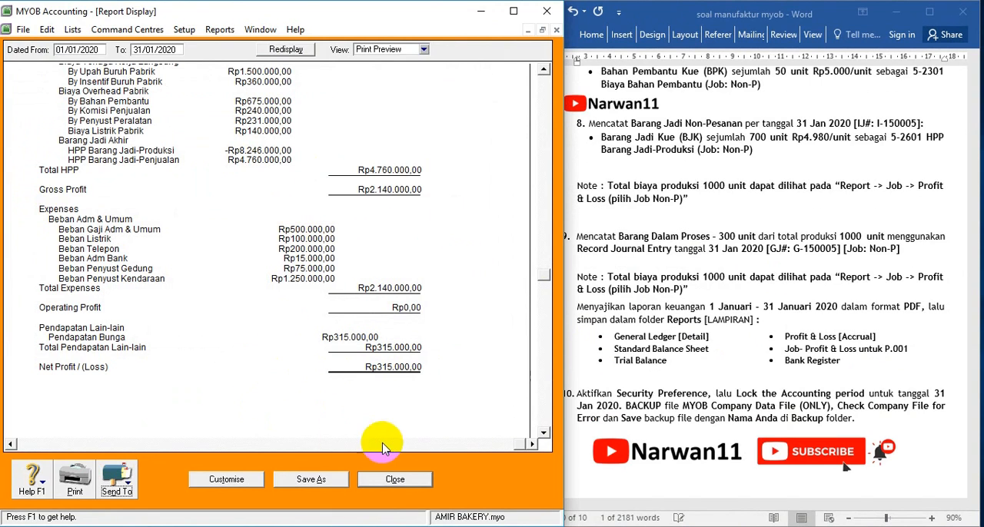
pyautogui.click(395, 480)
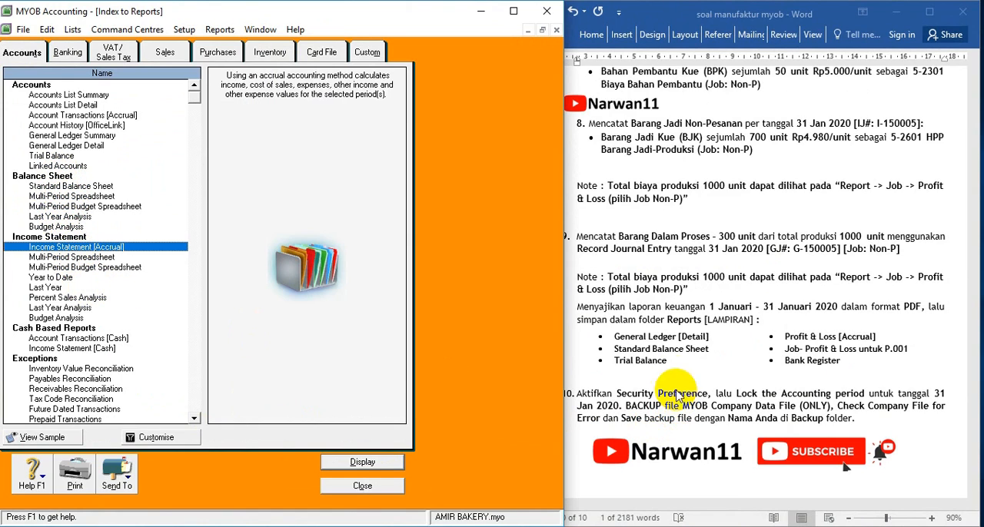
# Display the Standard Balance Sheet as of 31/01/2020, check its equity total, read task 10 in the Word document, and close the report
pyautogui.doubleClick(77, 186)
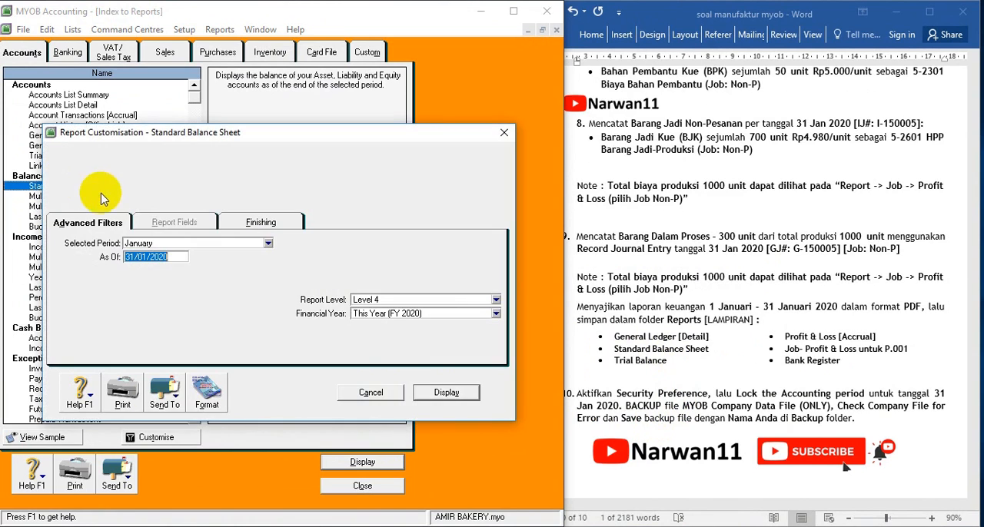
pyautogui.click(446, 393)
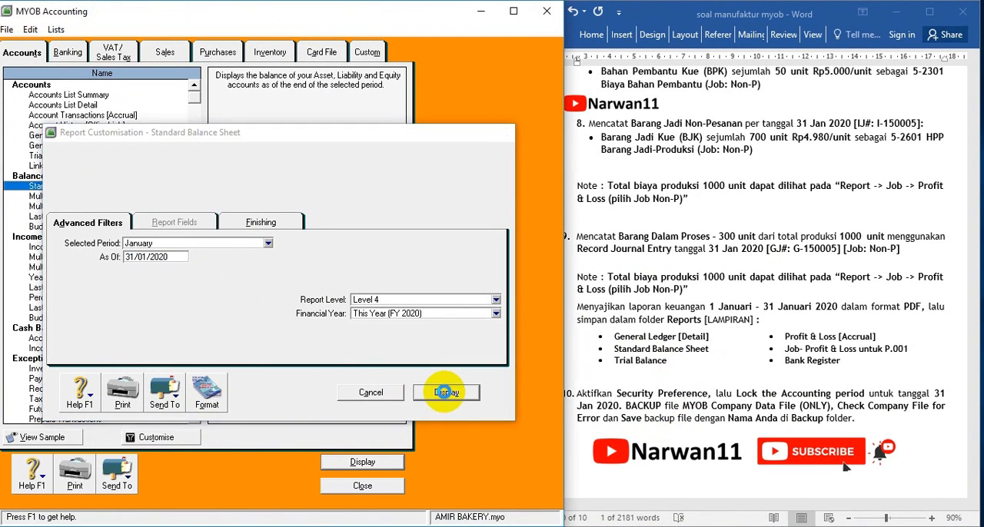
pyautogui.scroll(-10, 391, 318)
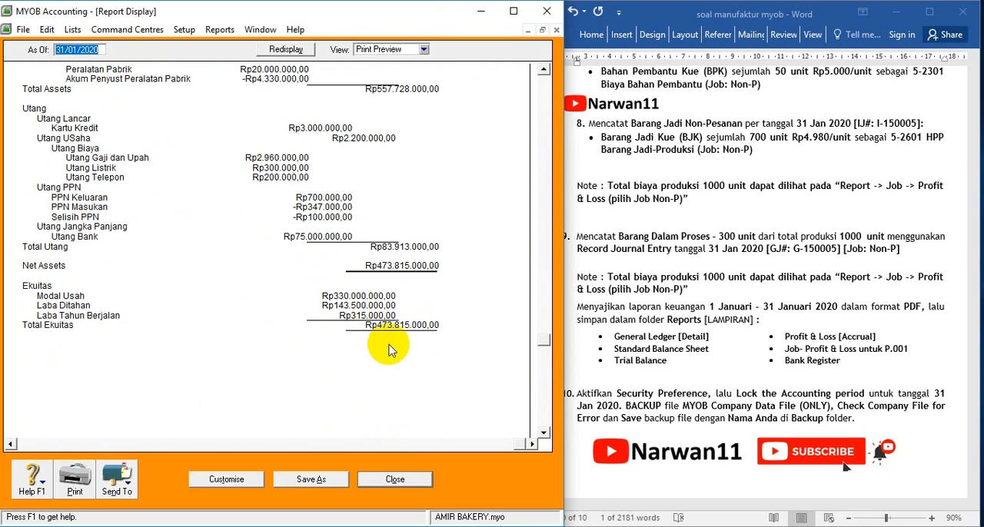
pyautogui.click(672, 375)
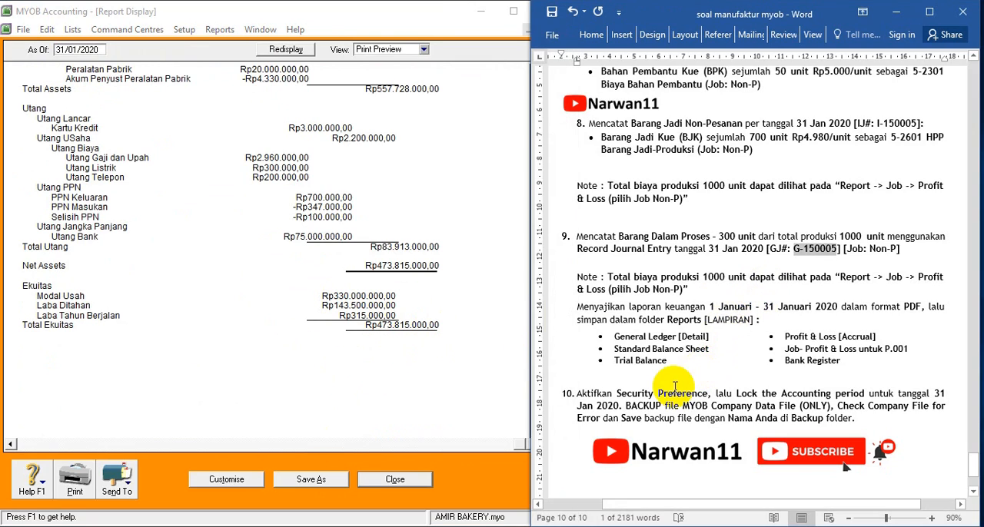
pyautogui.scroll(-5, 675, 386)
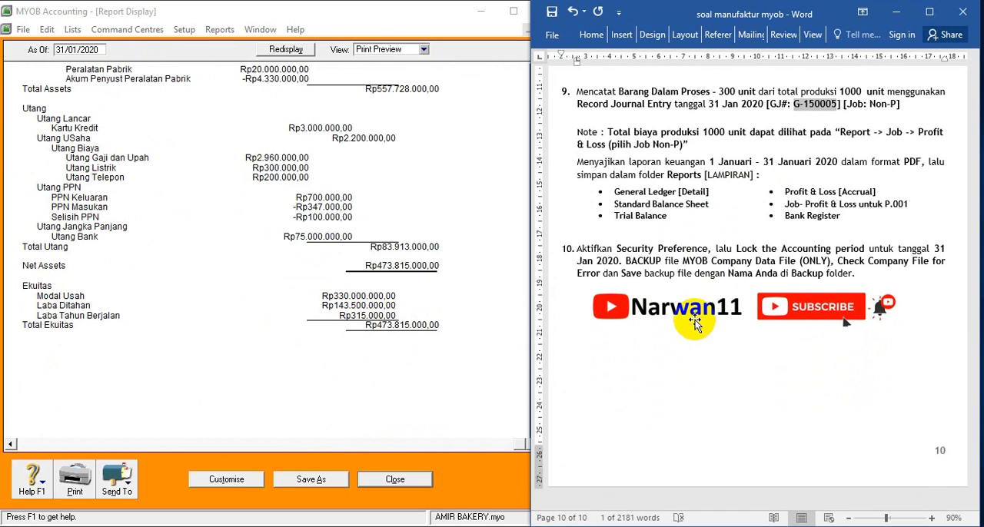
pyautogui.click(395, 479)
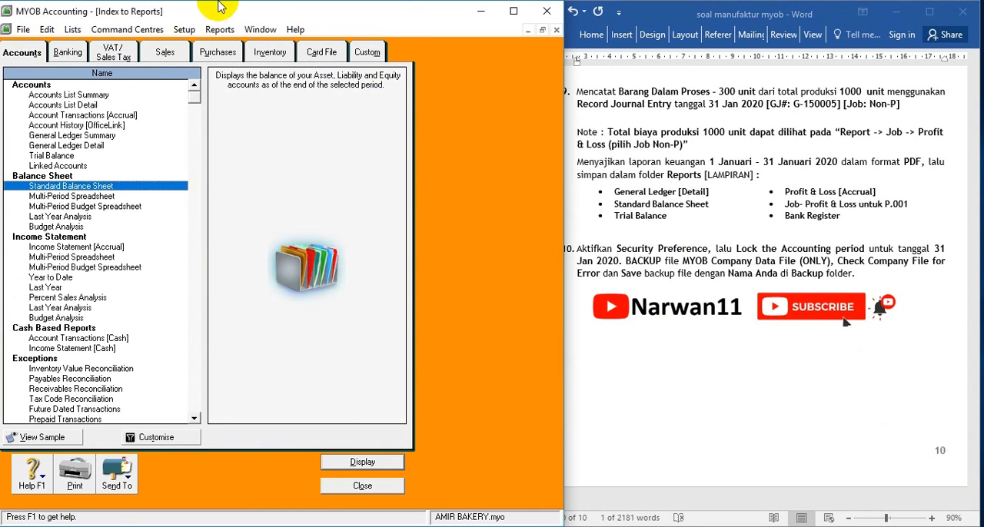
# Enable the lock period in the Security preferences, disallowing entries prior to 31/01/20, and accept the preferences
pyautogui.click(184, 29)
pyautogui.moveTo(236, 81)
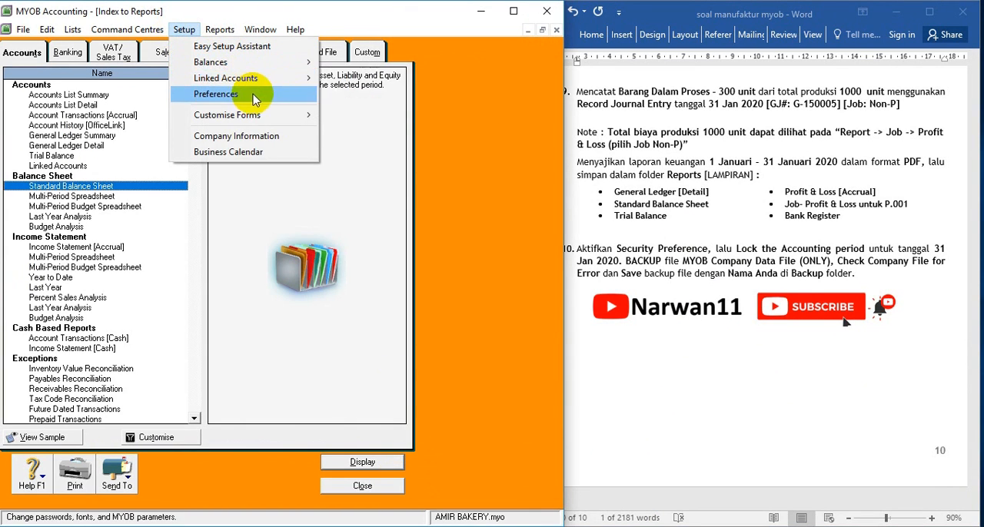
pyautogui.click(254, 93)
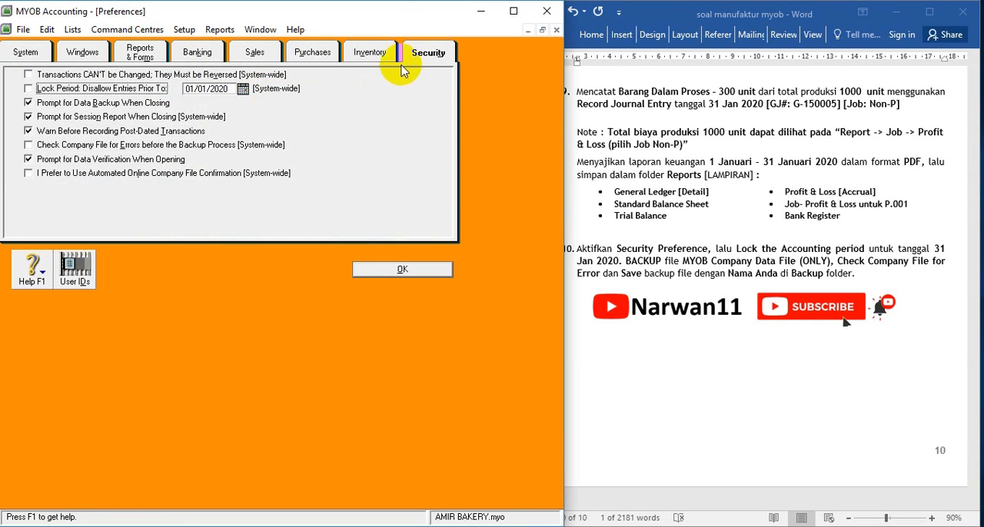
pyautogui.click(367, 50)
pyautogui.click(432, 54)
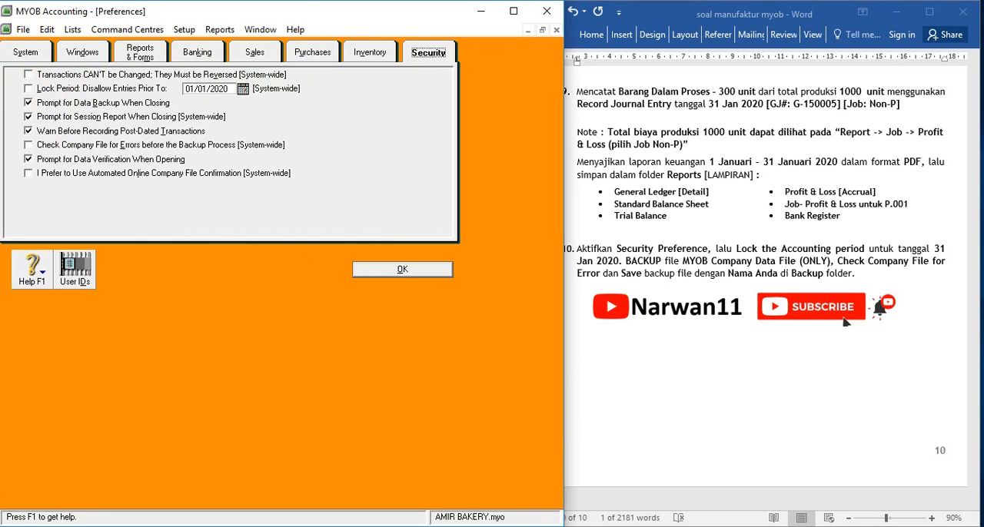
pyautogui.click(29, 89)
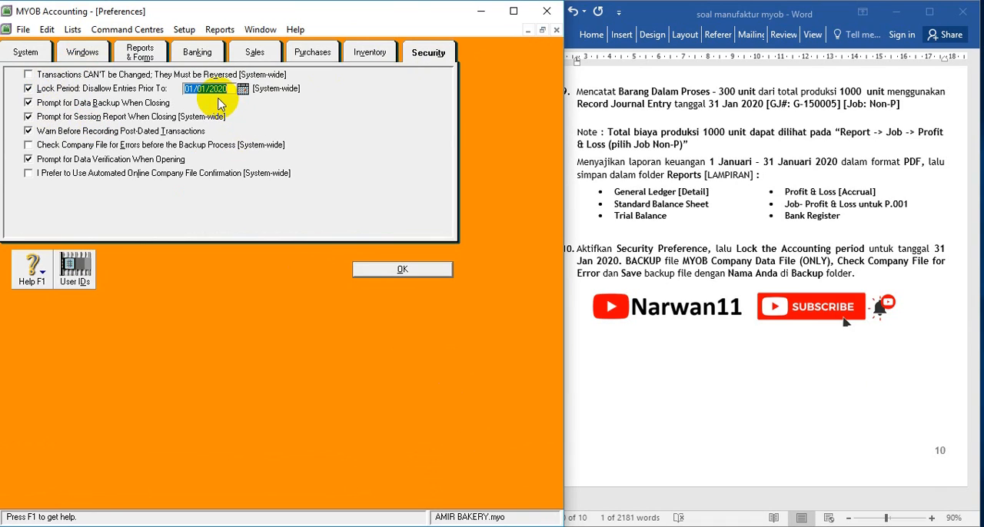
pyautogui.write('31/01/20')
pyautogui.click(375, 269)
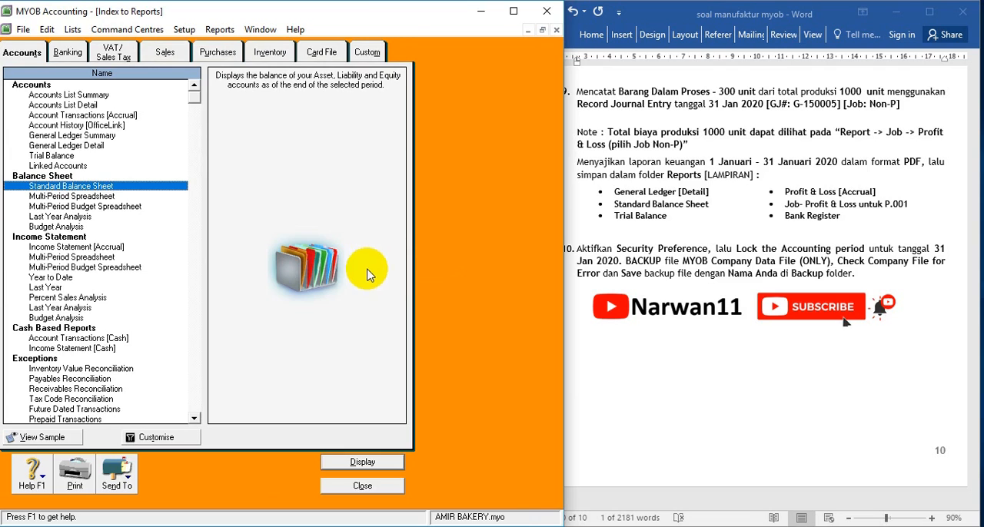
# Exit the company file without a session report and start a backup of the company file only, without checking it for errors
pyautogui.click(364, 488)
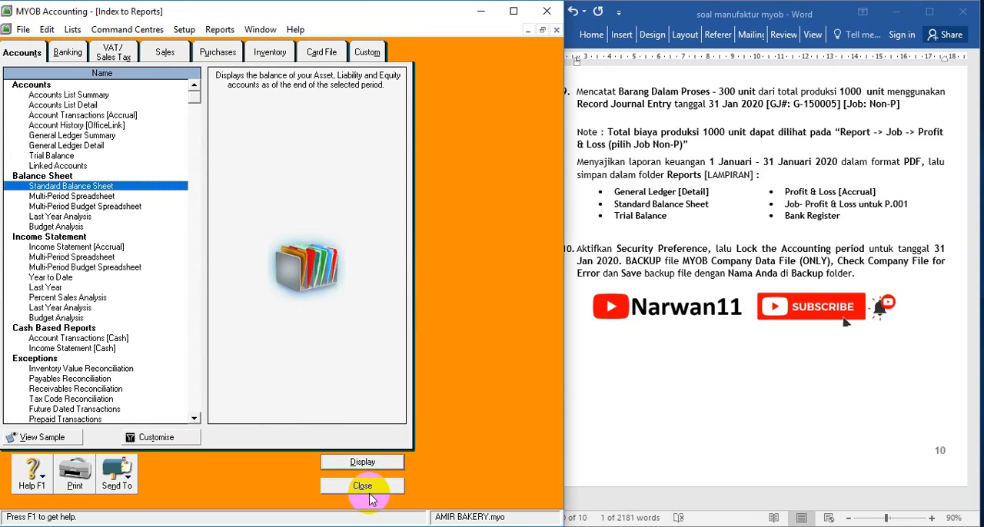
pyautogui.click(23, 30)
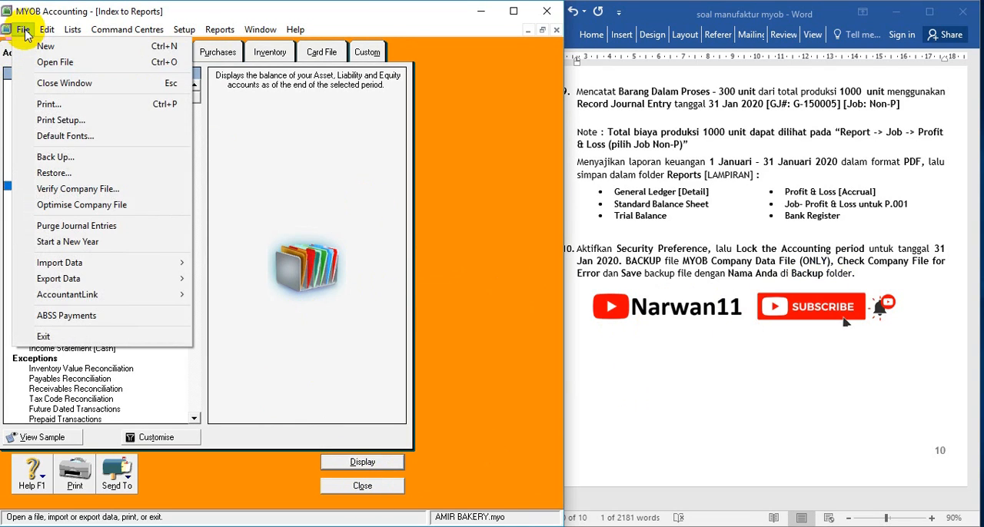
pyautogui.click(81, 336)
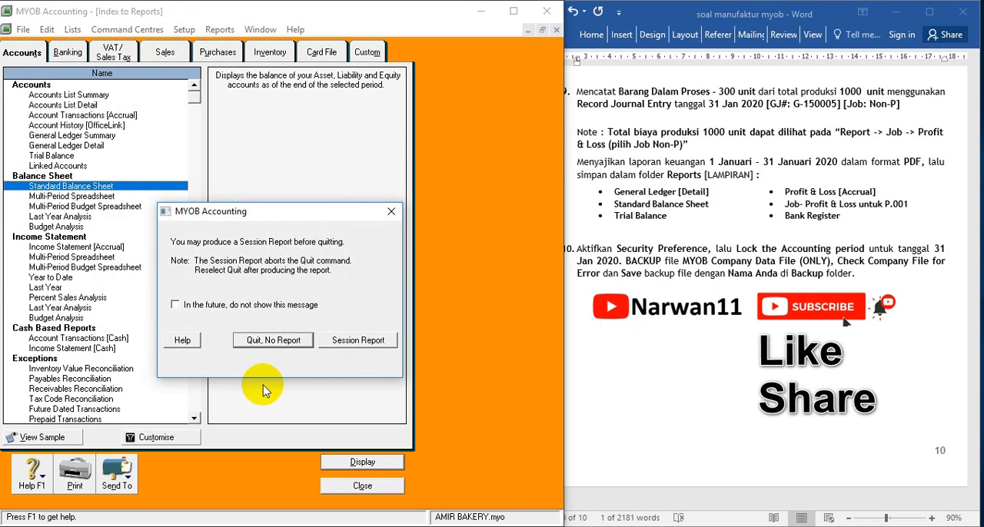
pyautogui.click(265, 346)
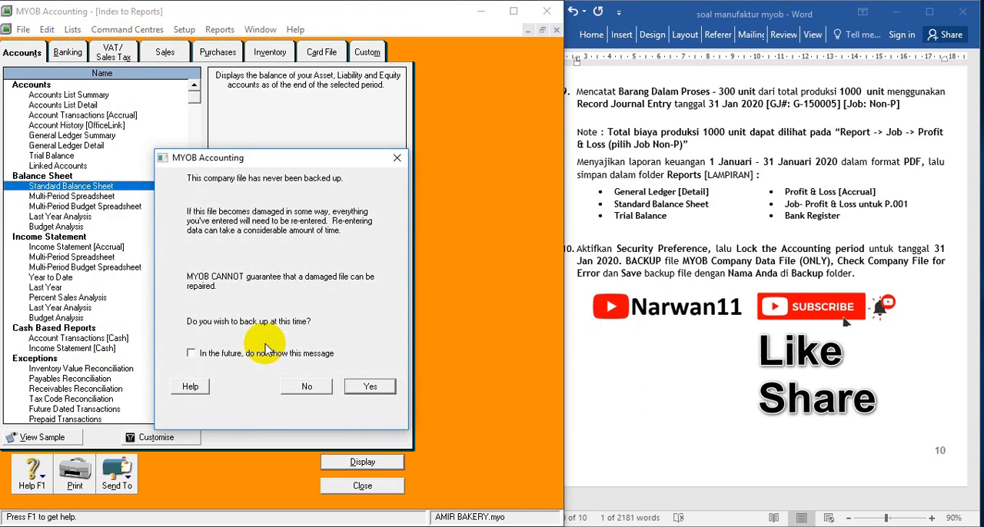
pyautogui.click(366, 384)
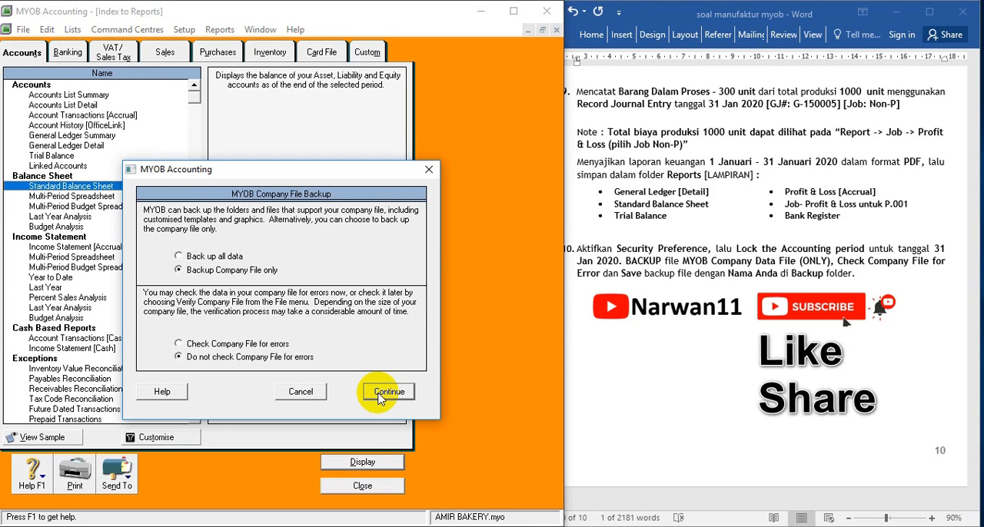
pyautogui.click(381, 393)
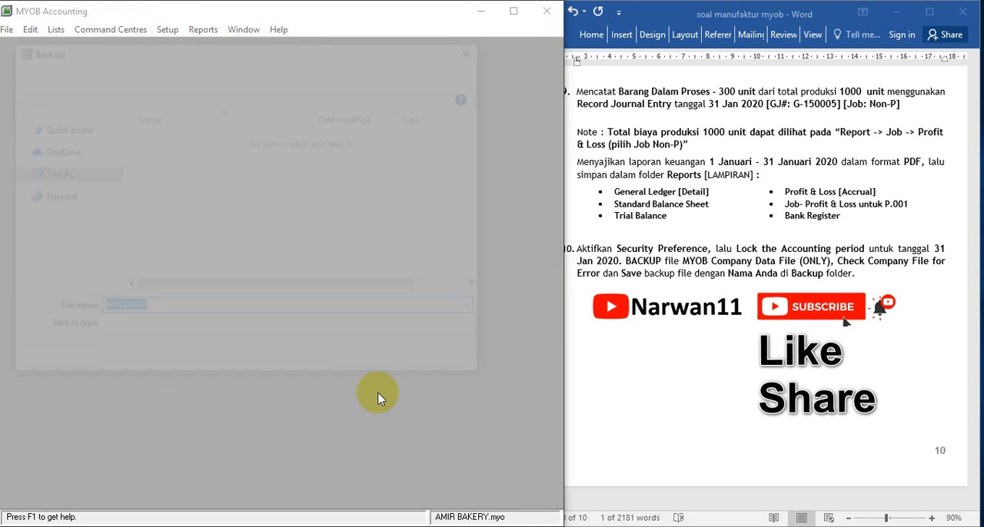